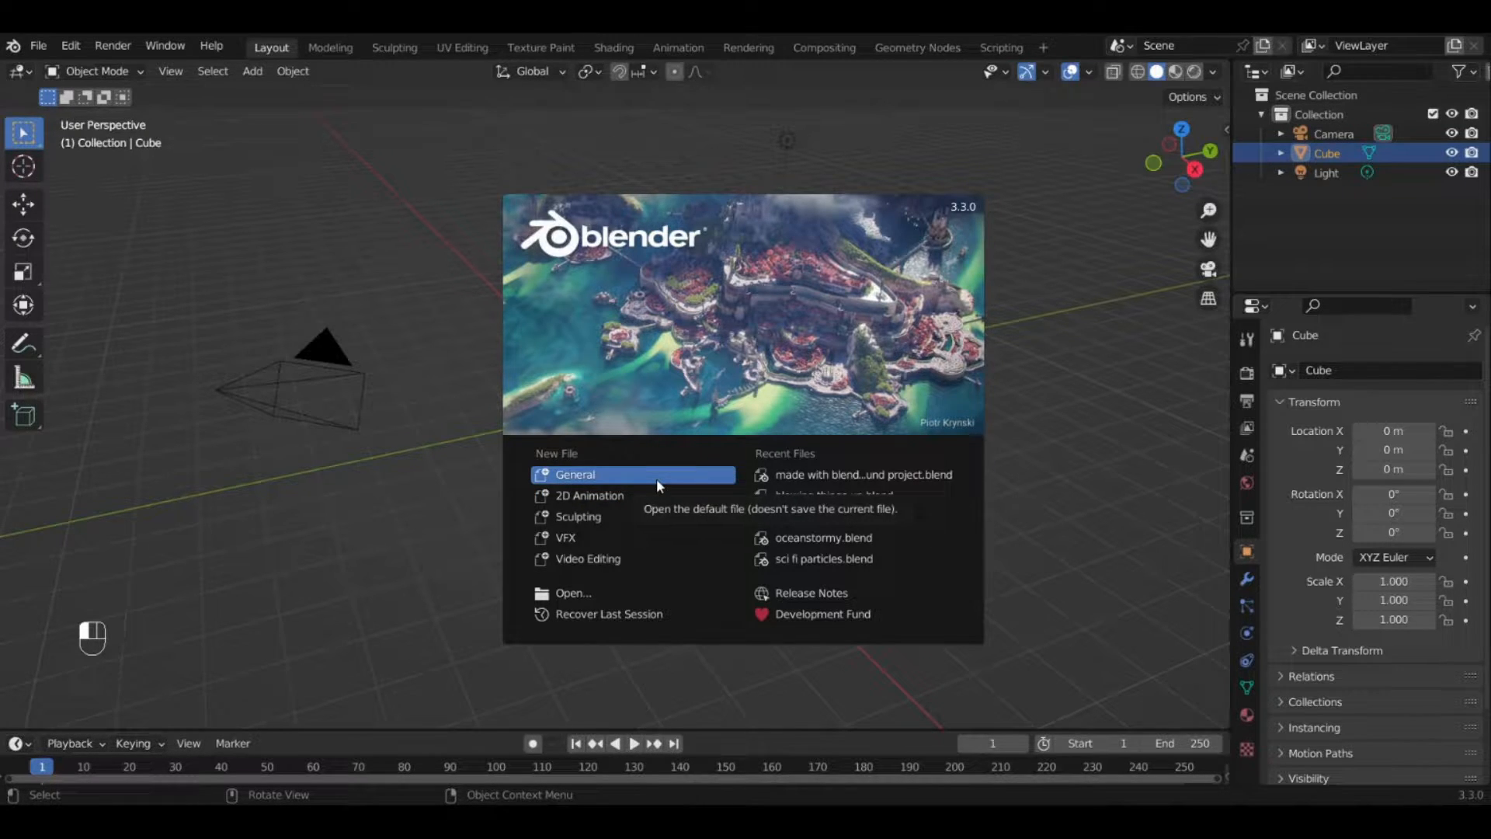
Close the splash screen and examine the default cube both up close and from farther away.
click(422, 446)
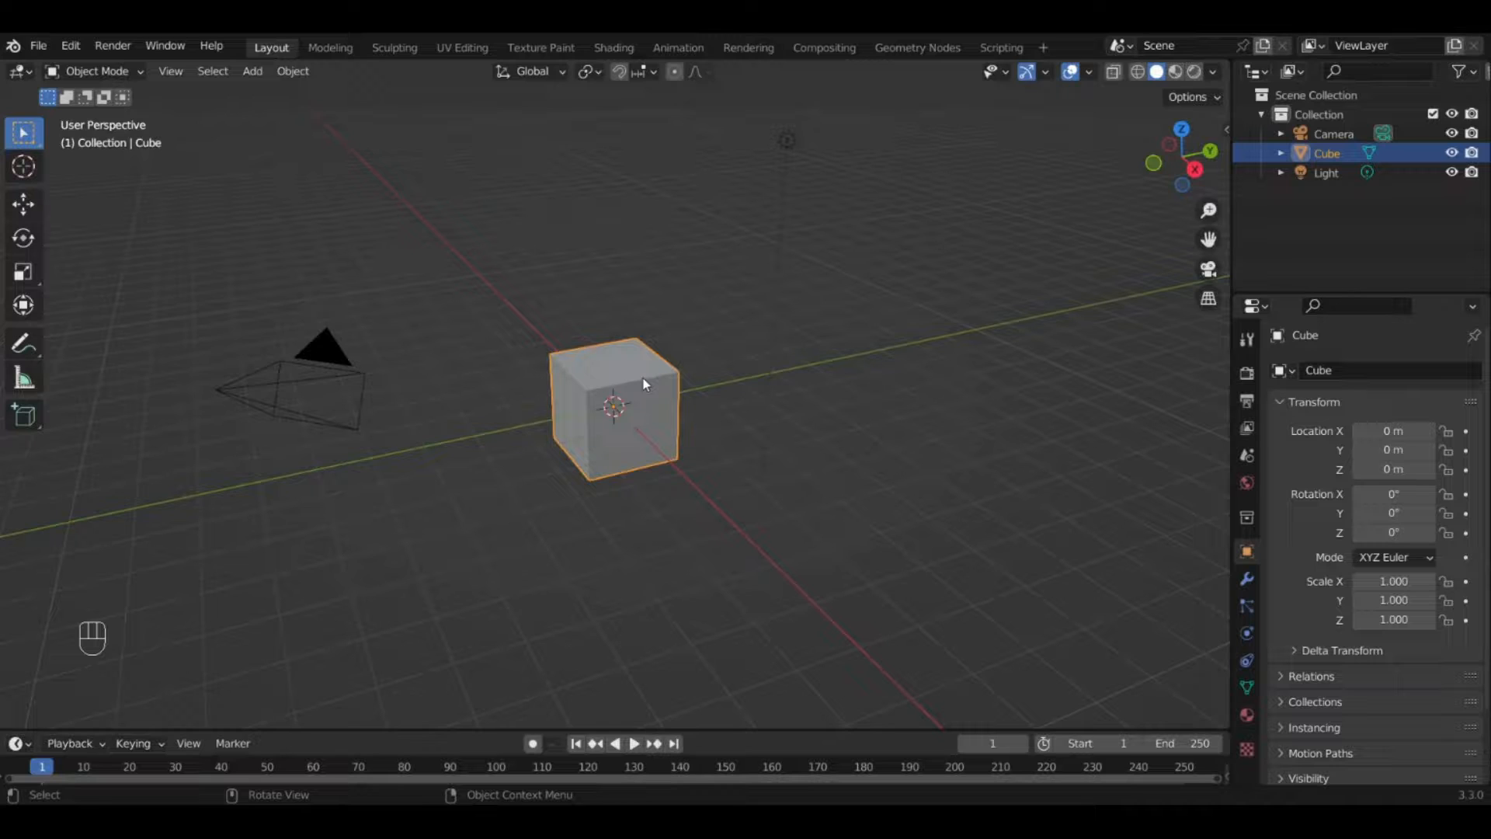
scroll(641, 382, up, 6)
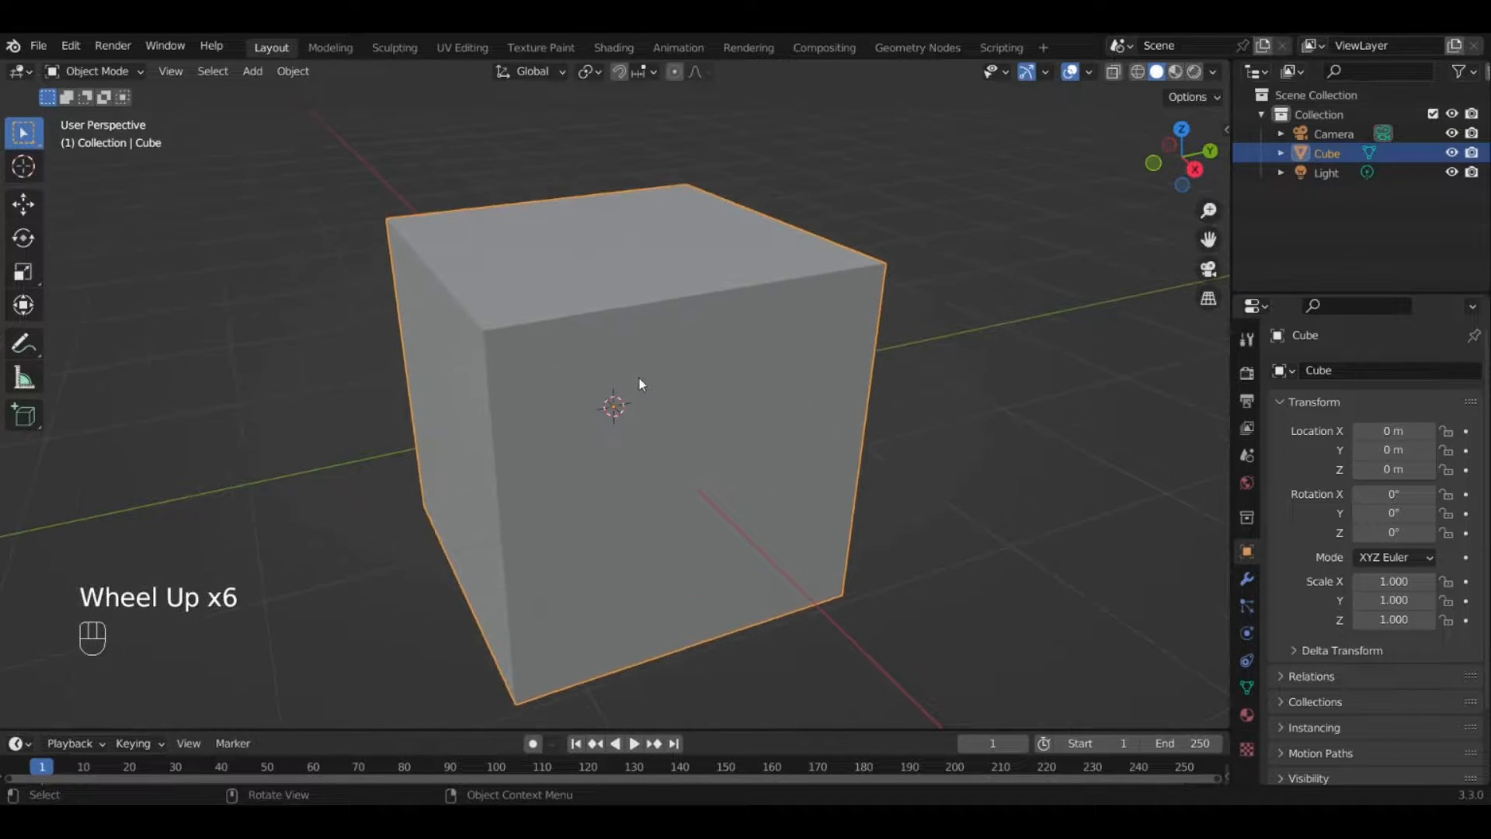
scroll(641, 382, down, 1)
scroll(641, 382, down, 5)
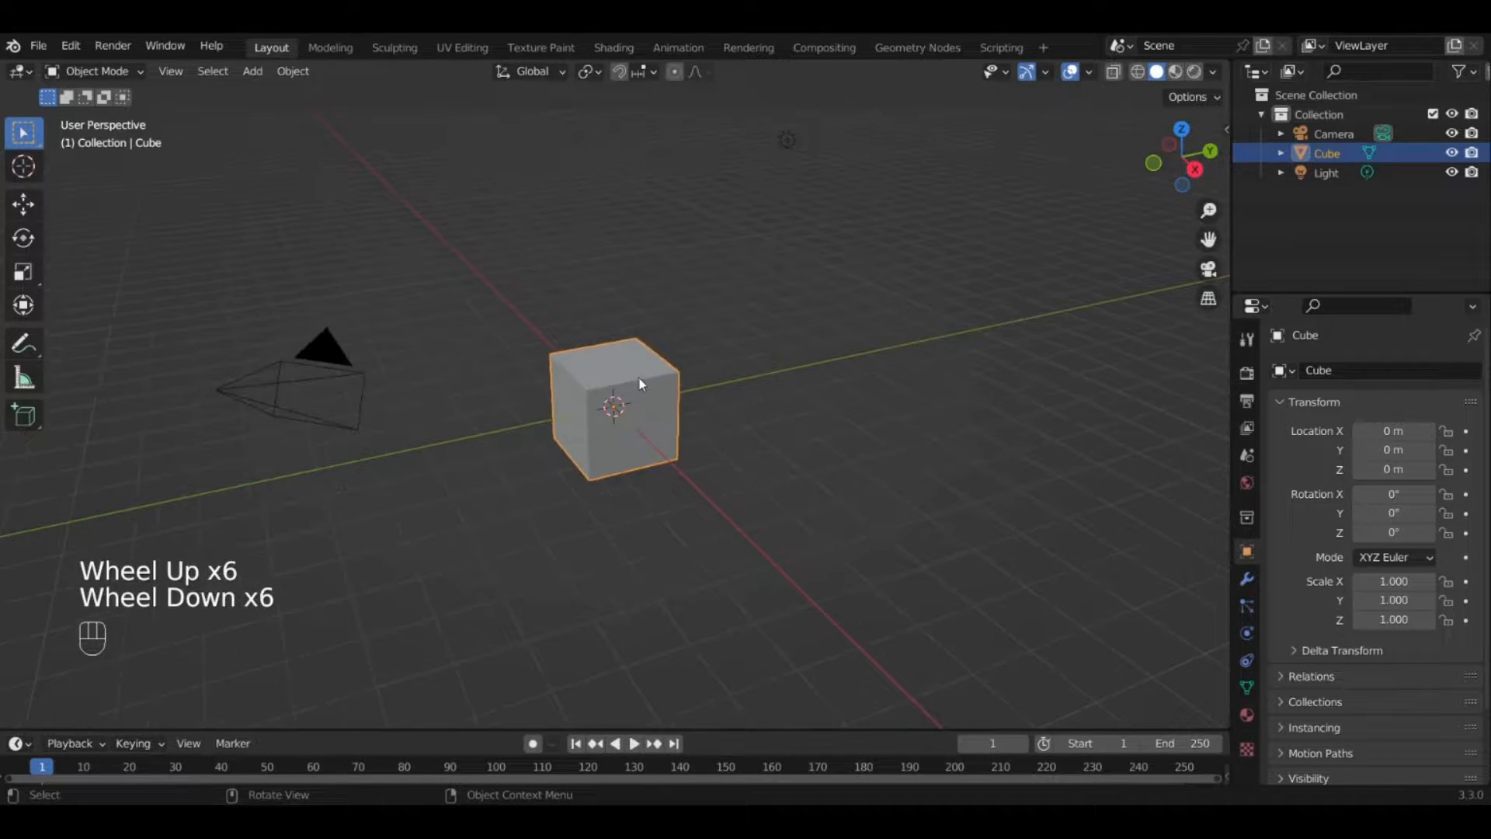
scroll(641, 382, up, 4)
scroll(640, 382, up, 2)
scroll(641, 382, down, 3)
scroll(640, 382, up, 3)
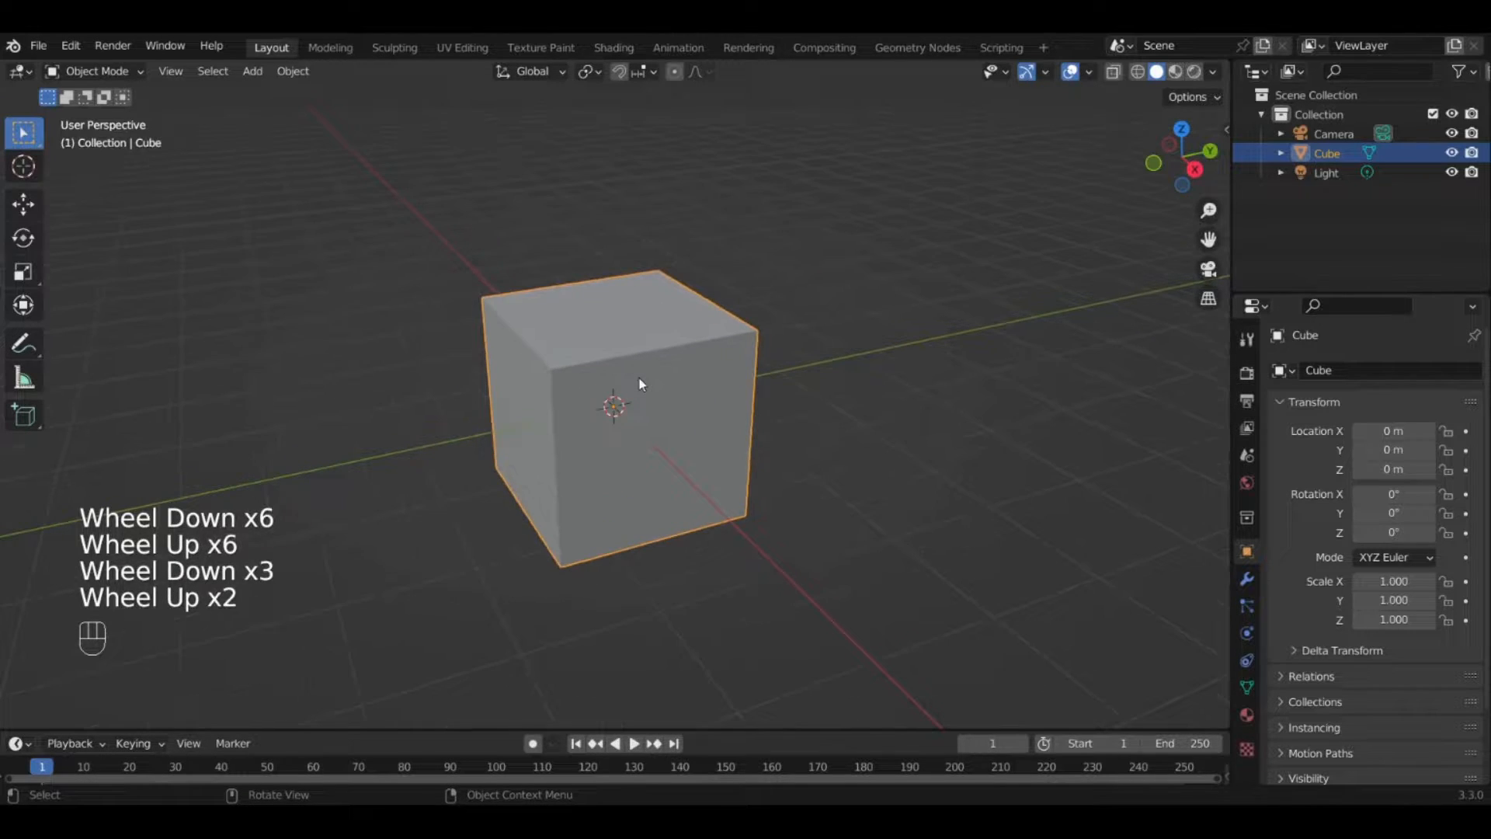
scroll(640, 383, up, 2)
scroll(638, 383, down, 2)
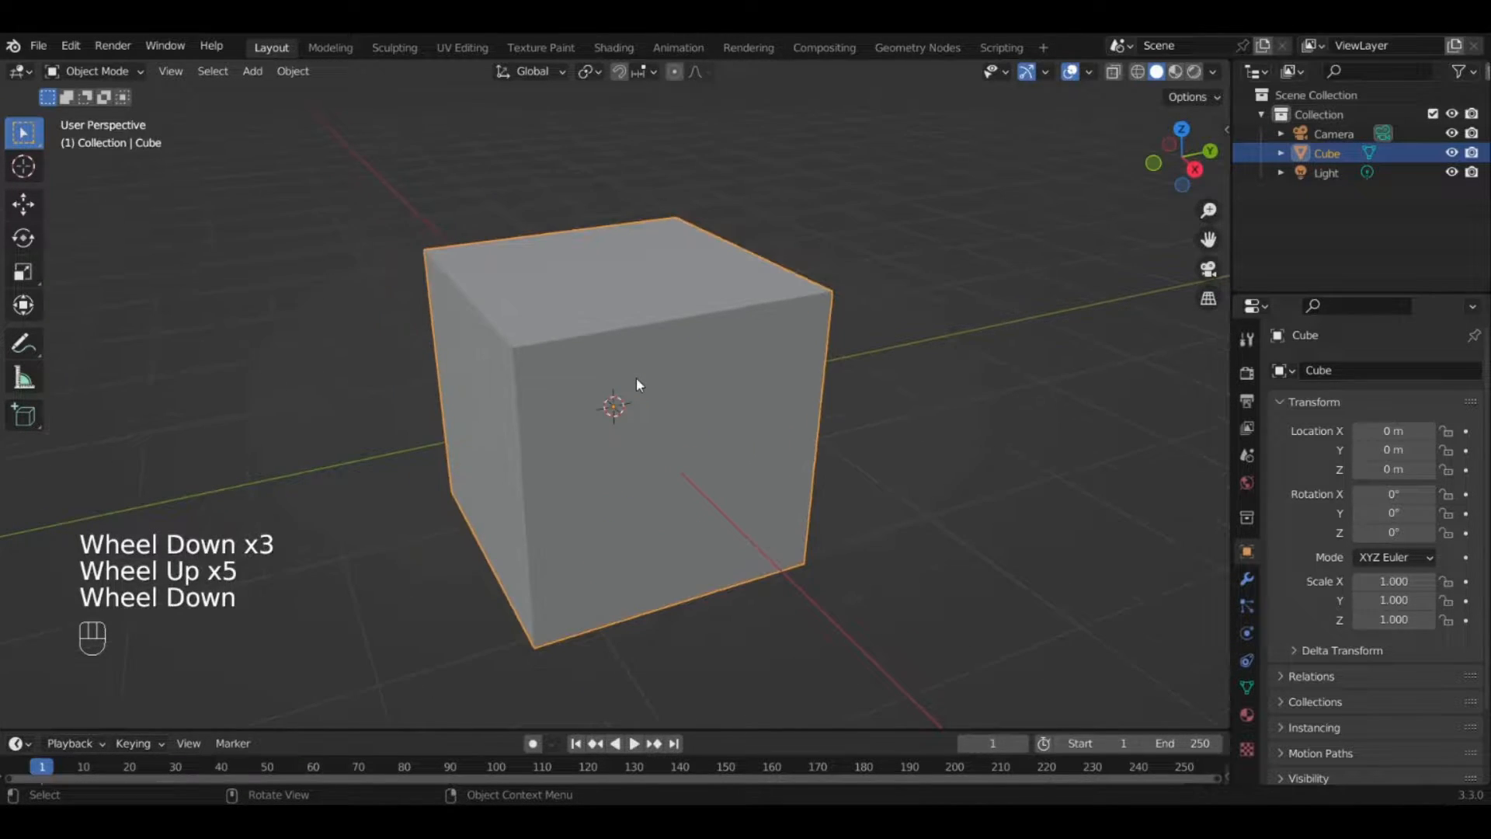
scroll(637, 381, down, 2)
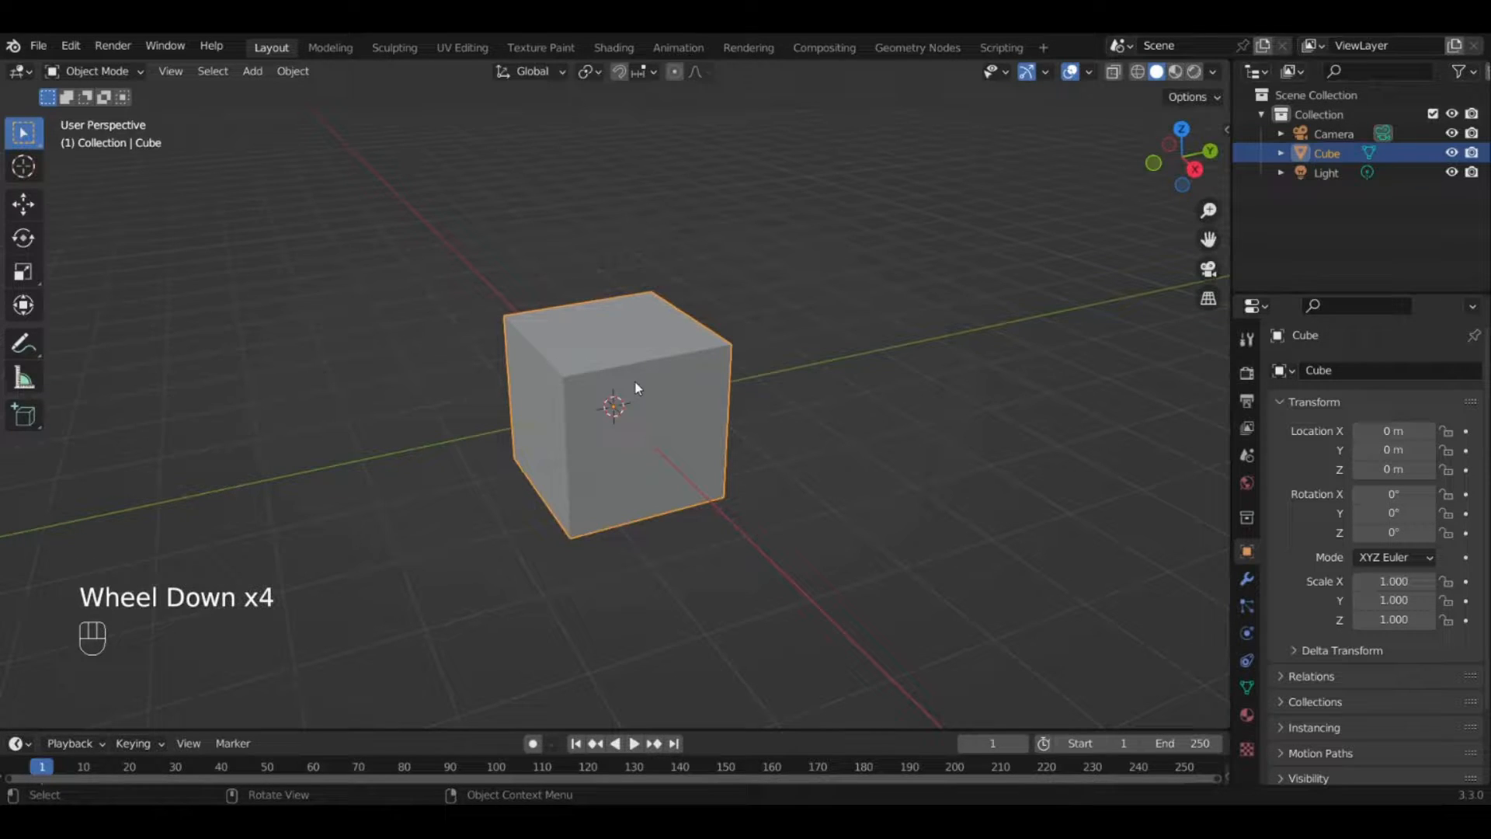
key(ctrl)
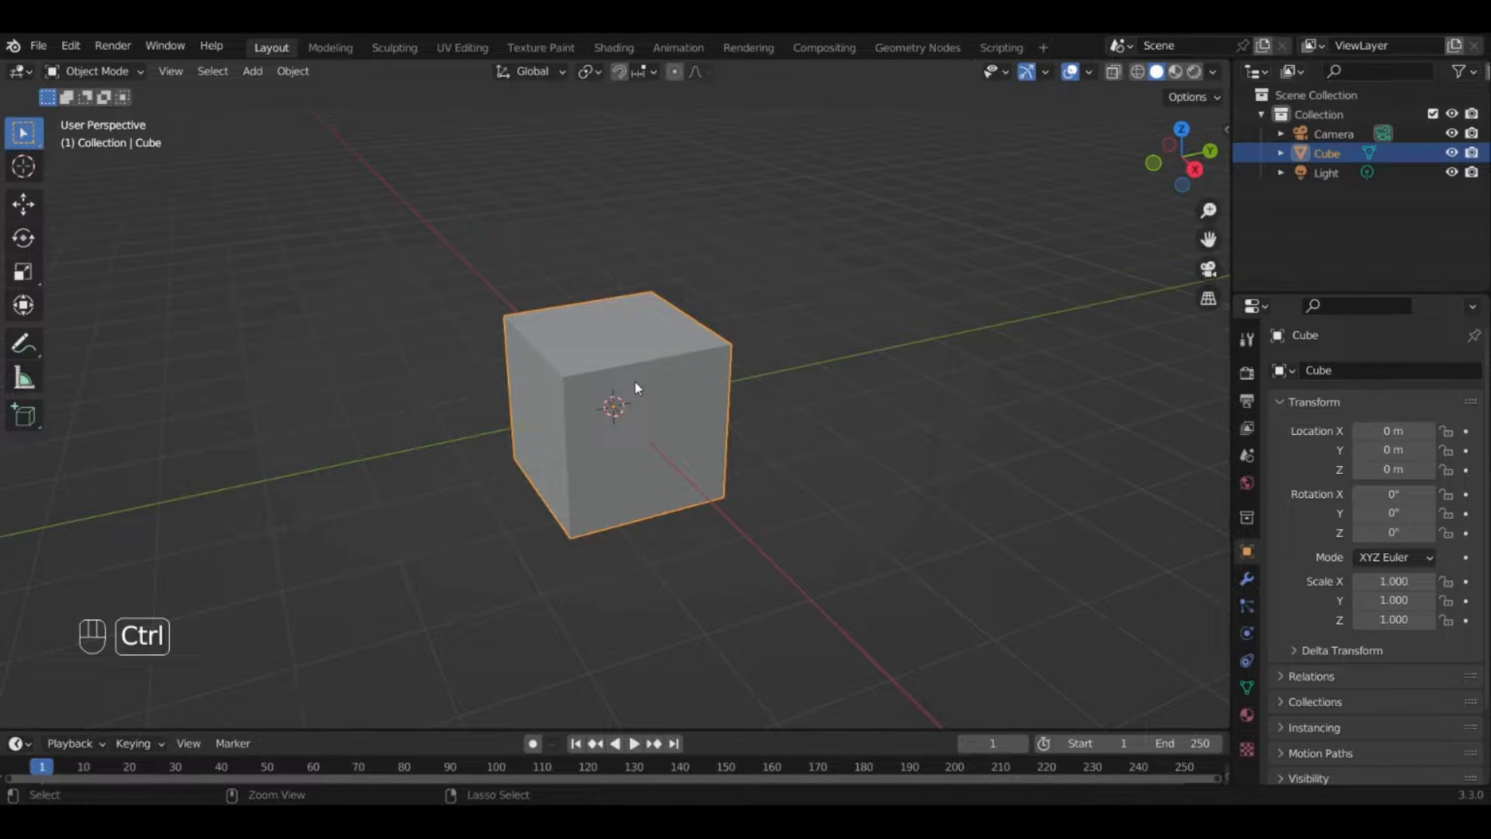
ctrl+middle_drag(634, 383, 779, 541)
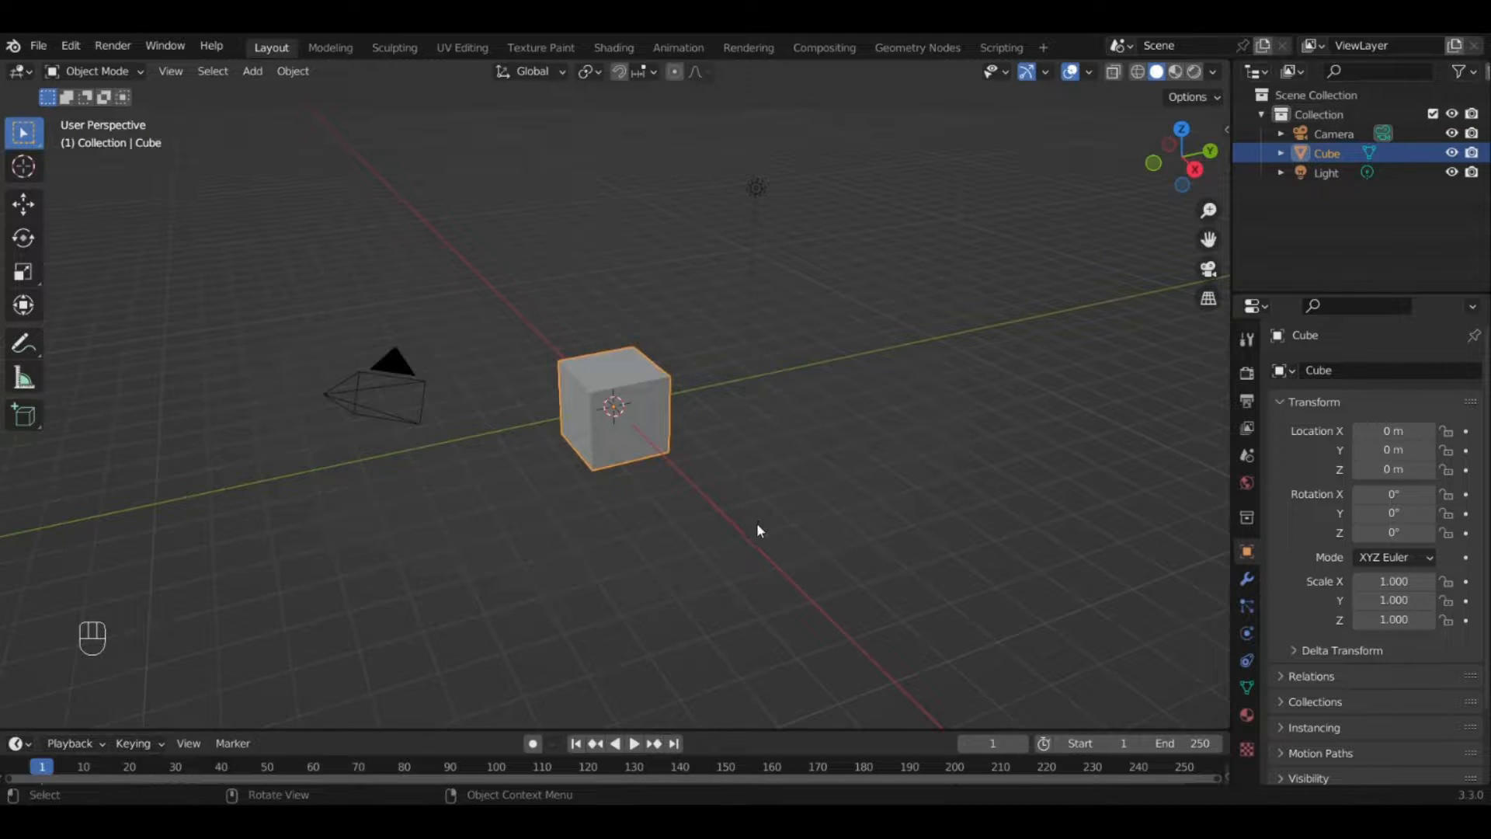
scroll(756, 524, up, 2)
scroll(756, 524, down, 4)
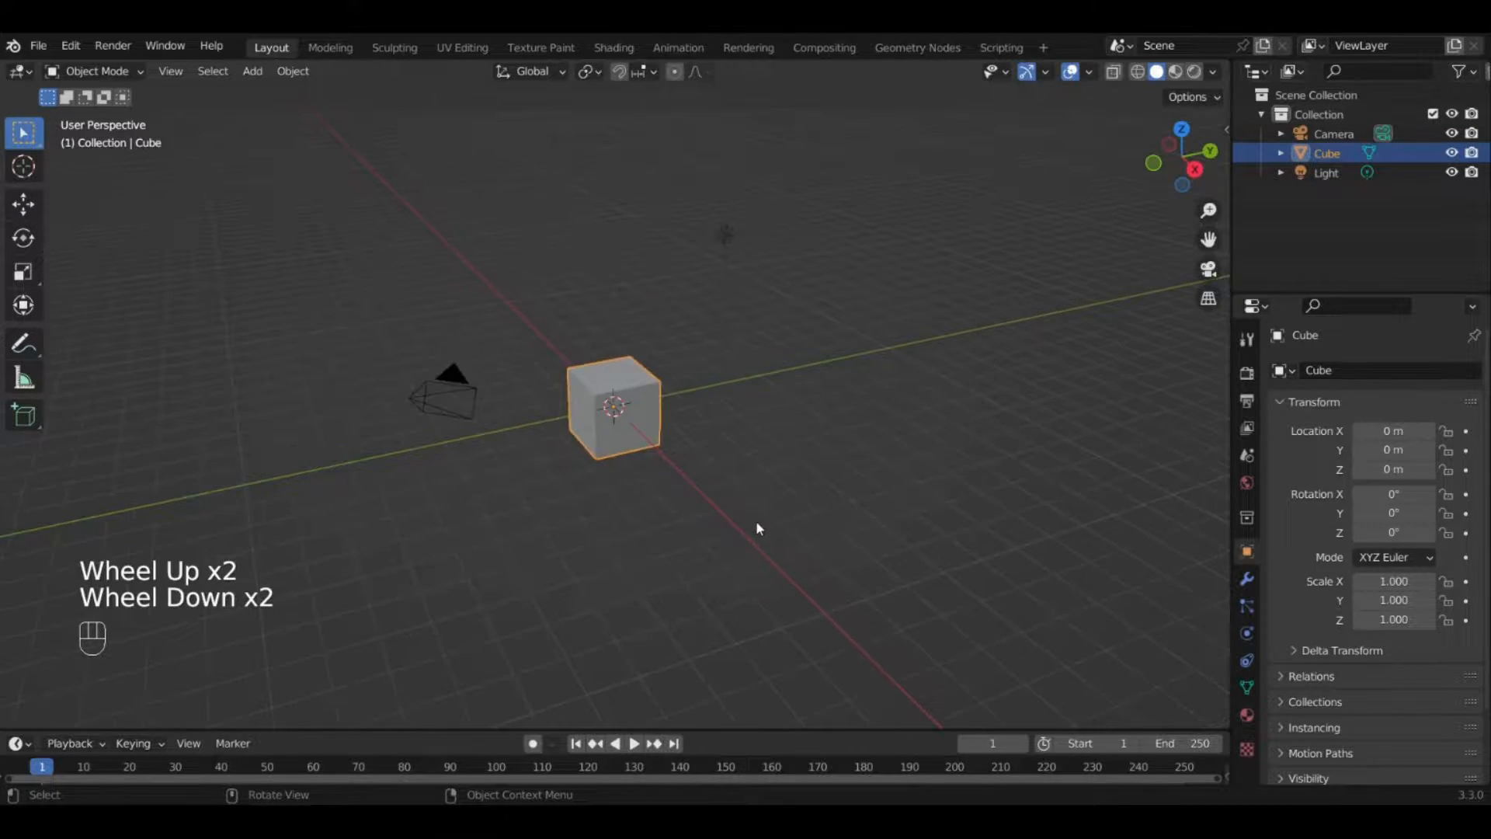
scroll(757, 517, up, 1)
scroll(758, 522, up, 5)
scroll(758, 522, down, 4)
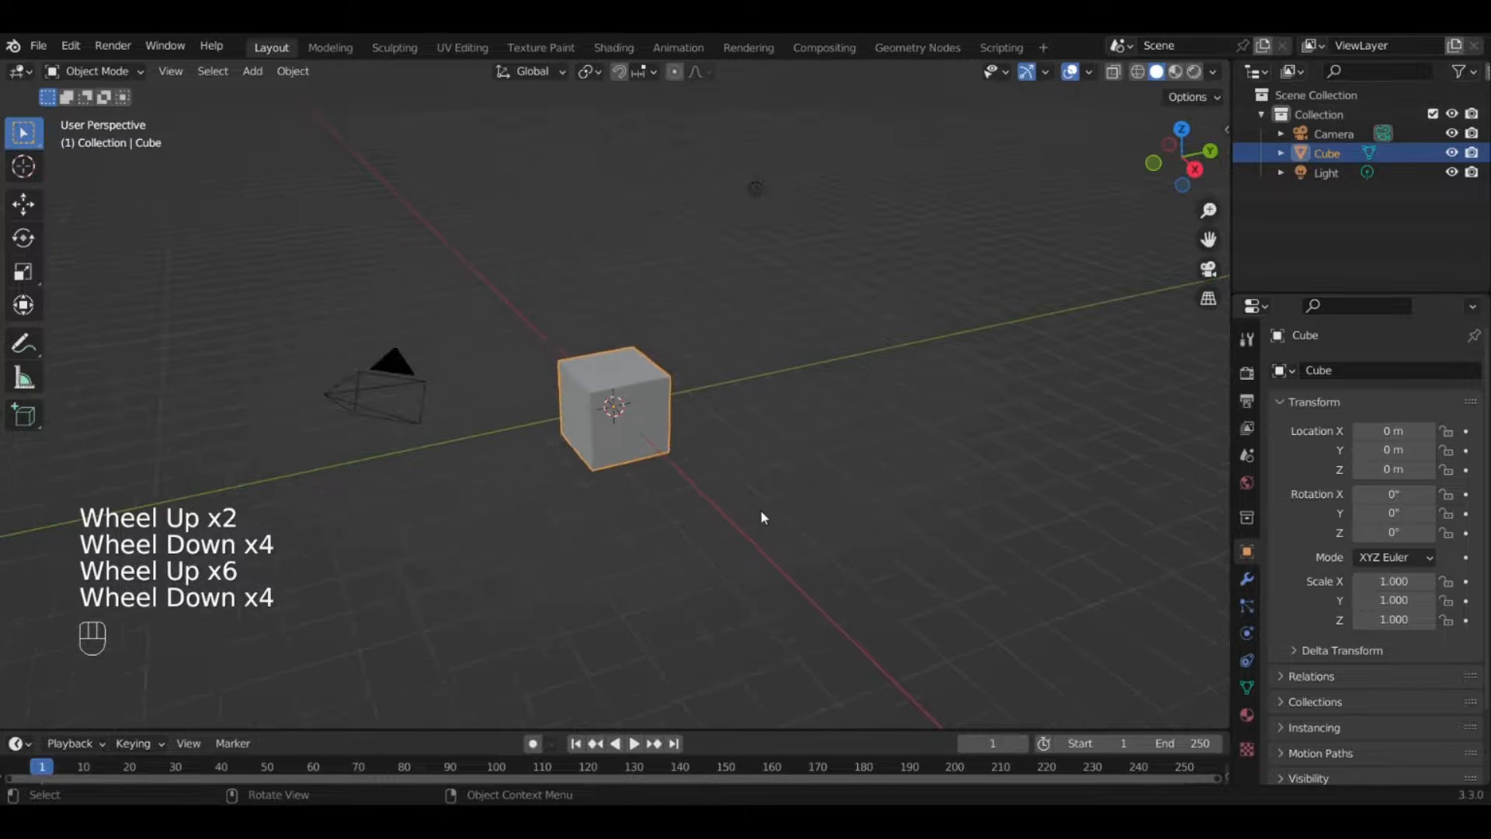
Examine the cube and its surroundings from other angles, ending with the cube centred in the viewport.
middle_drag(812, 393, 738, 405)
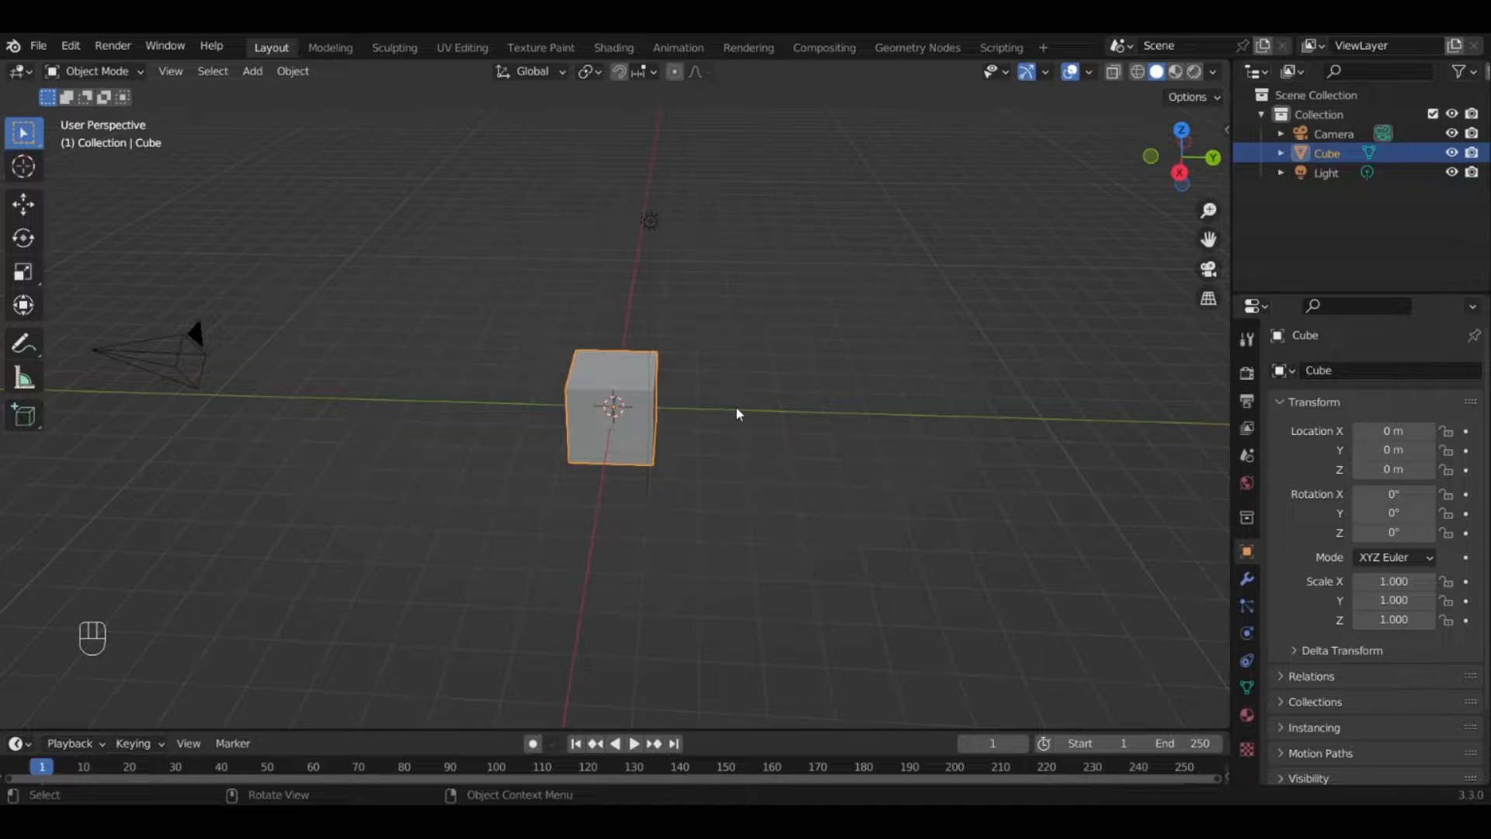
key(shift)
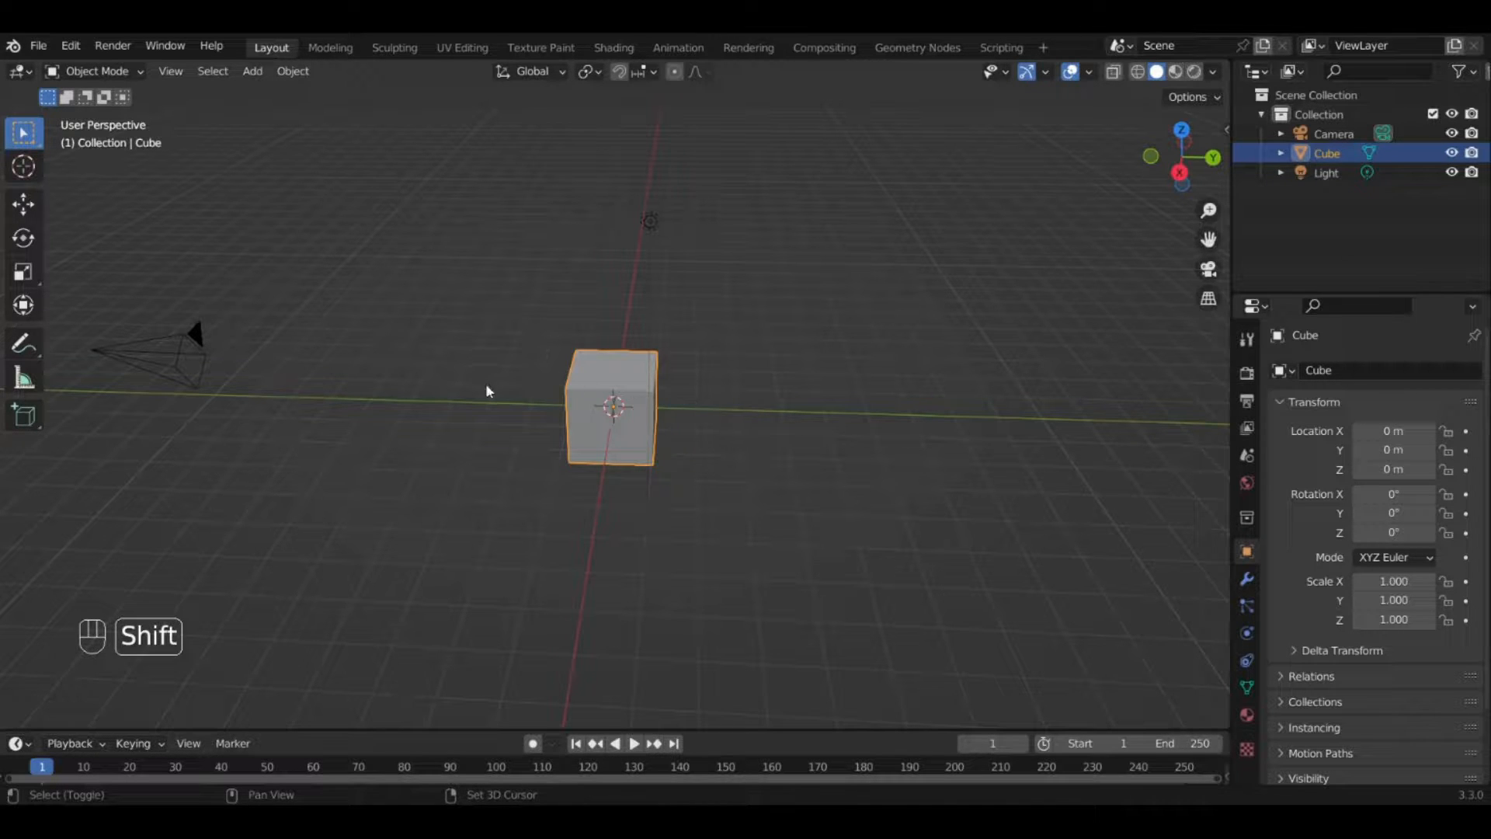
shift+middle_drag(486, 384, 536, 393)
middle_drag(832, 319, 665, 315)
scroll(785, 348, up, 3)
scroll(736, 296, down, 4)
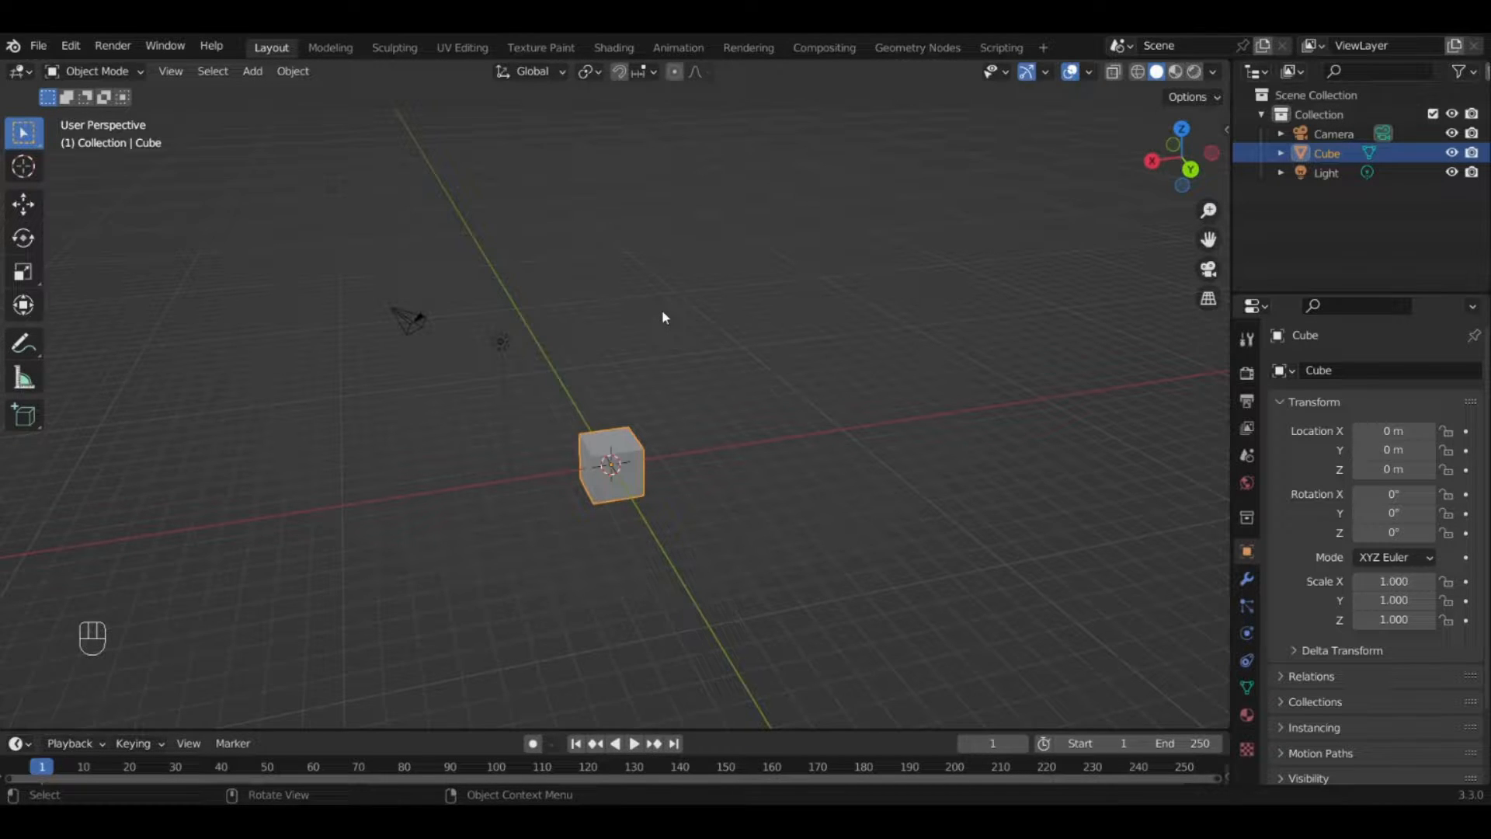
shift+middle_drag(663, 309, 675, 259)
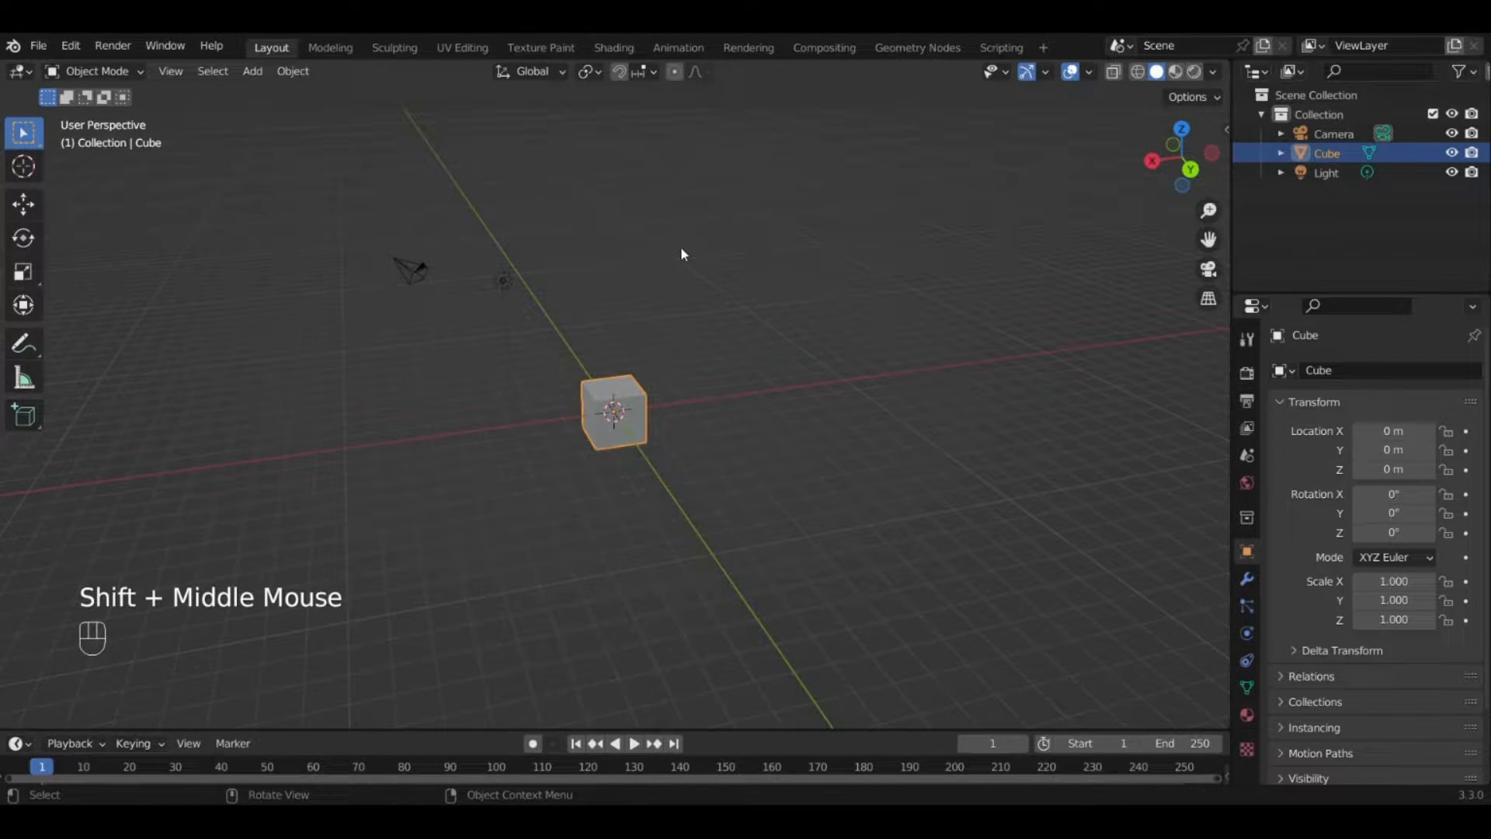
Frame the selected cube in the viewport and inspect it from several sides.
key(KP_Decimal)
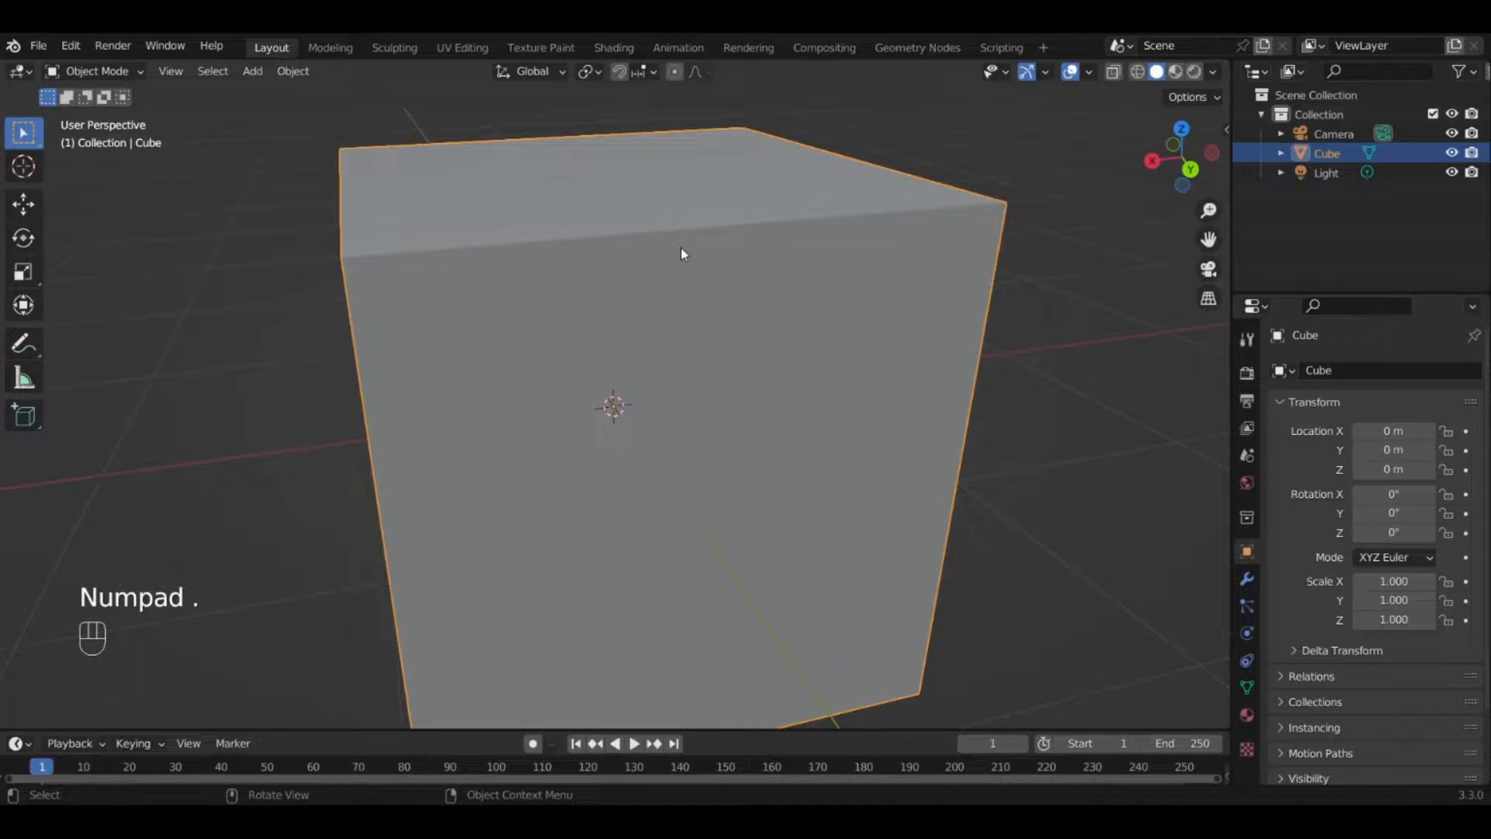
scroll(680, 254, down, 1)
scroll(679, 254, down, 1)
middle_drag(679, 254, 608, 249)
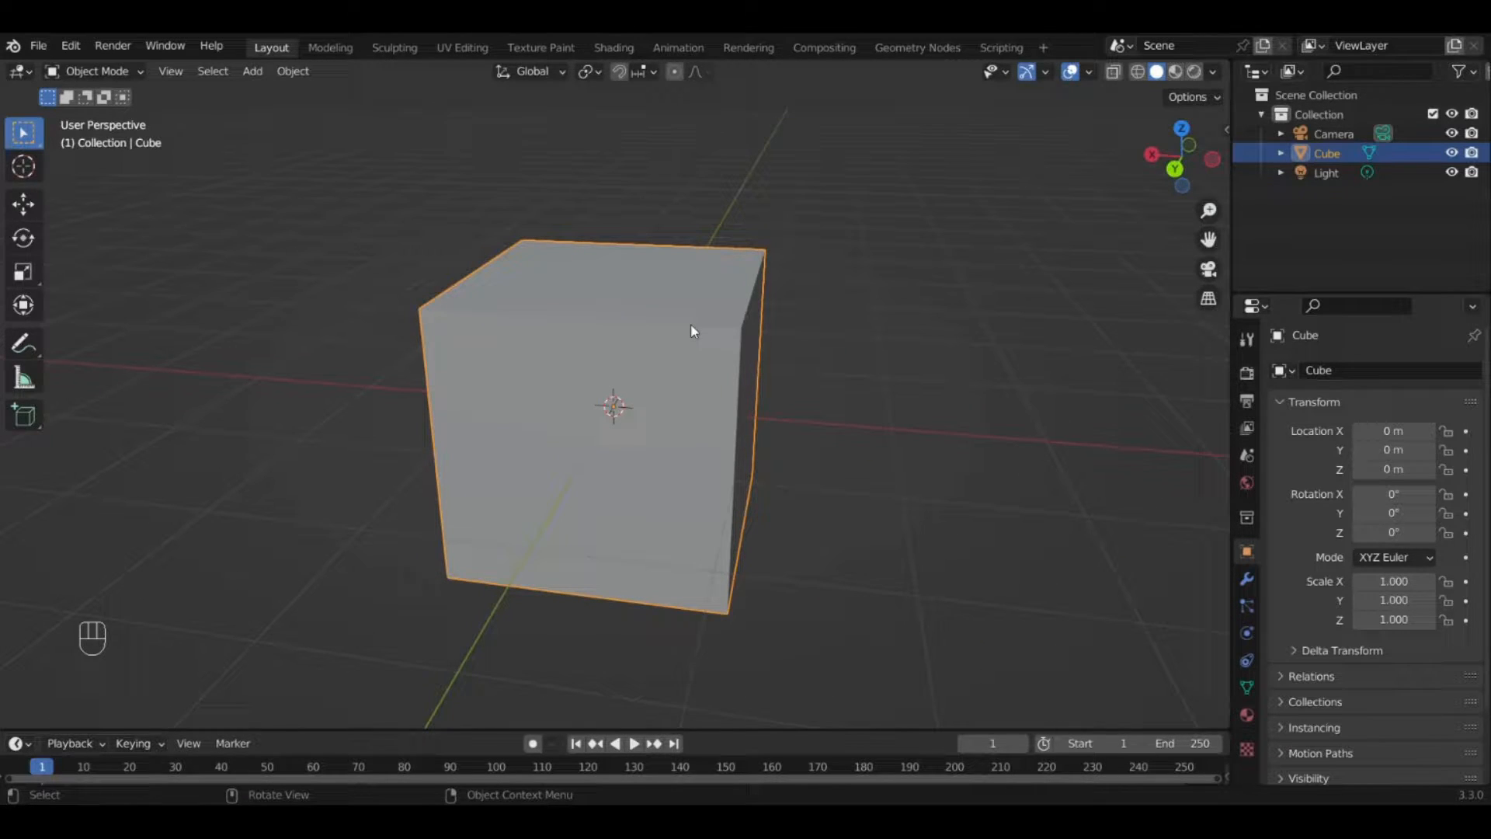
scroll(814, 328, down, 2)
middle_drag(814, 327, 712, 322)
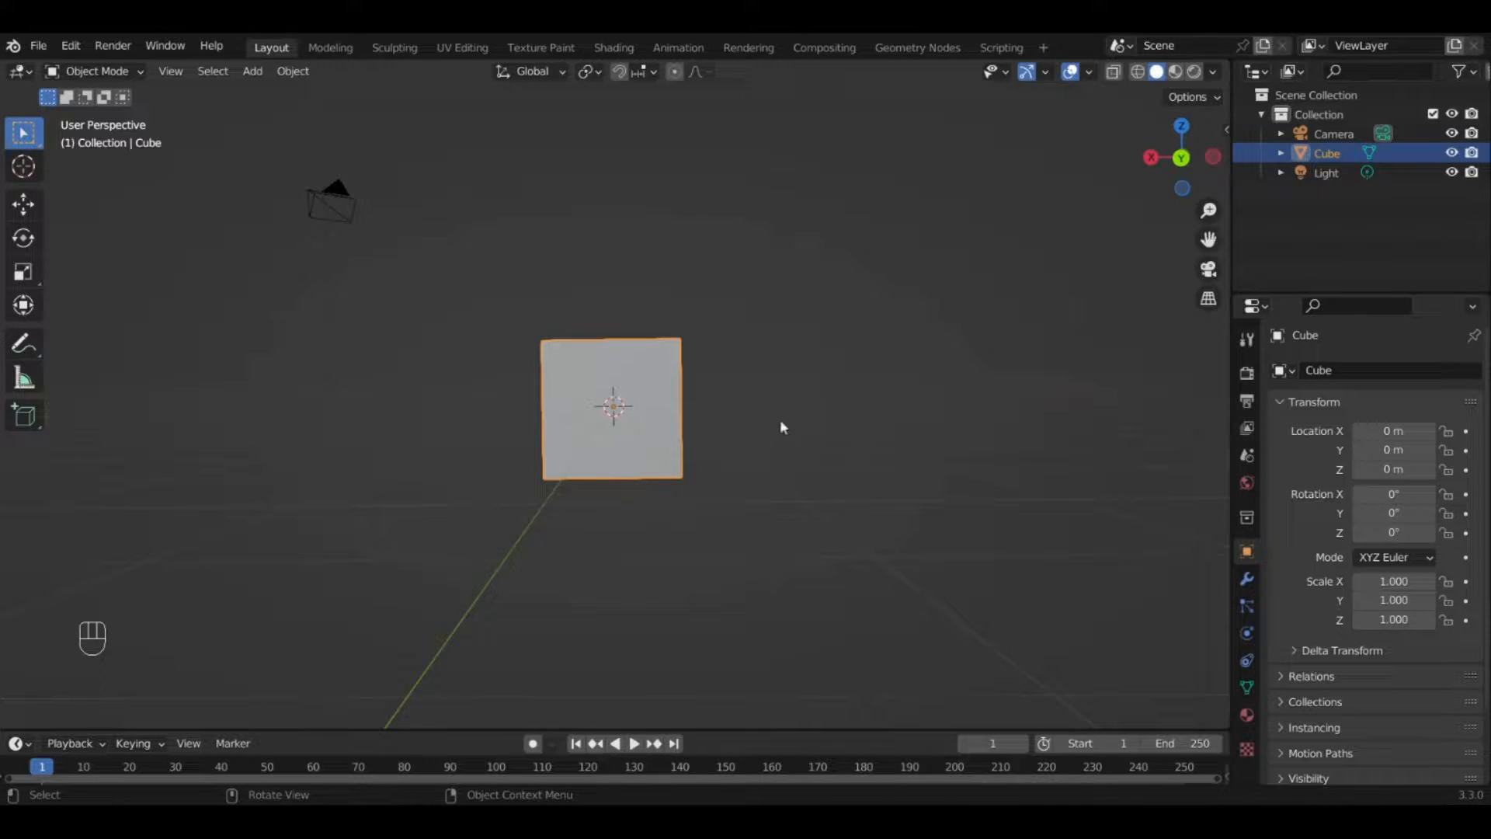
middle_drag(758, 395, 790, 408)
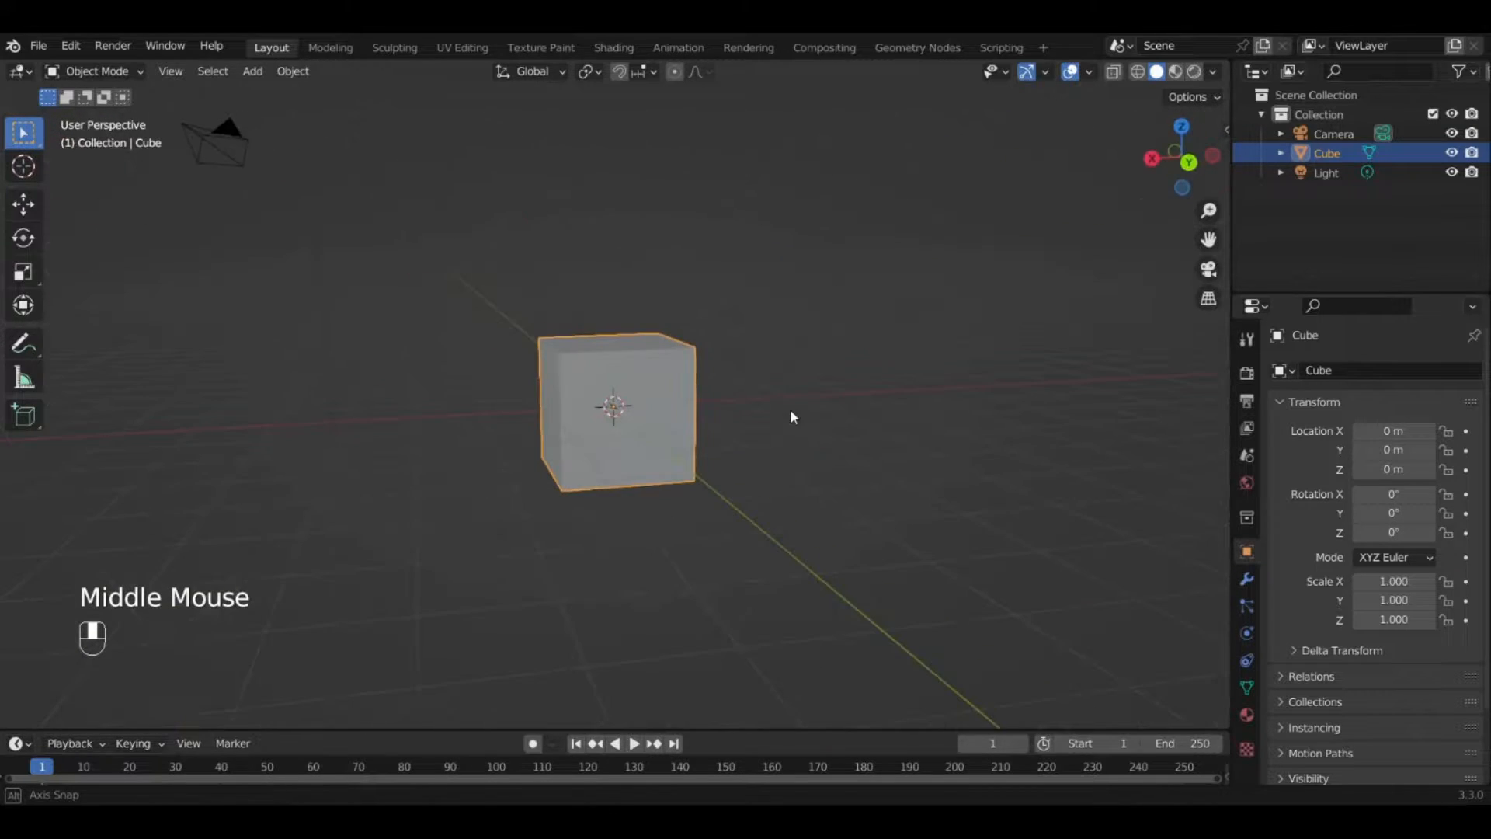
middle_click(789, 408)
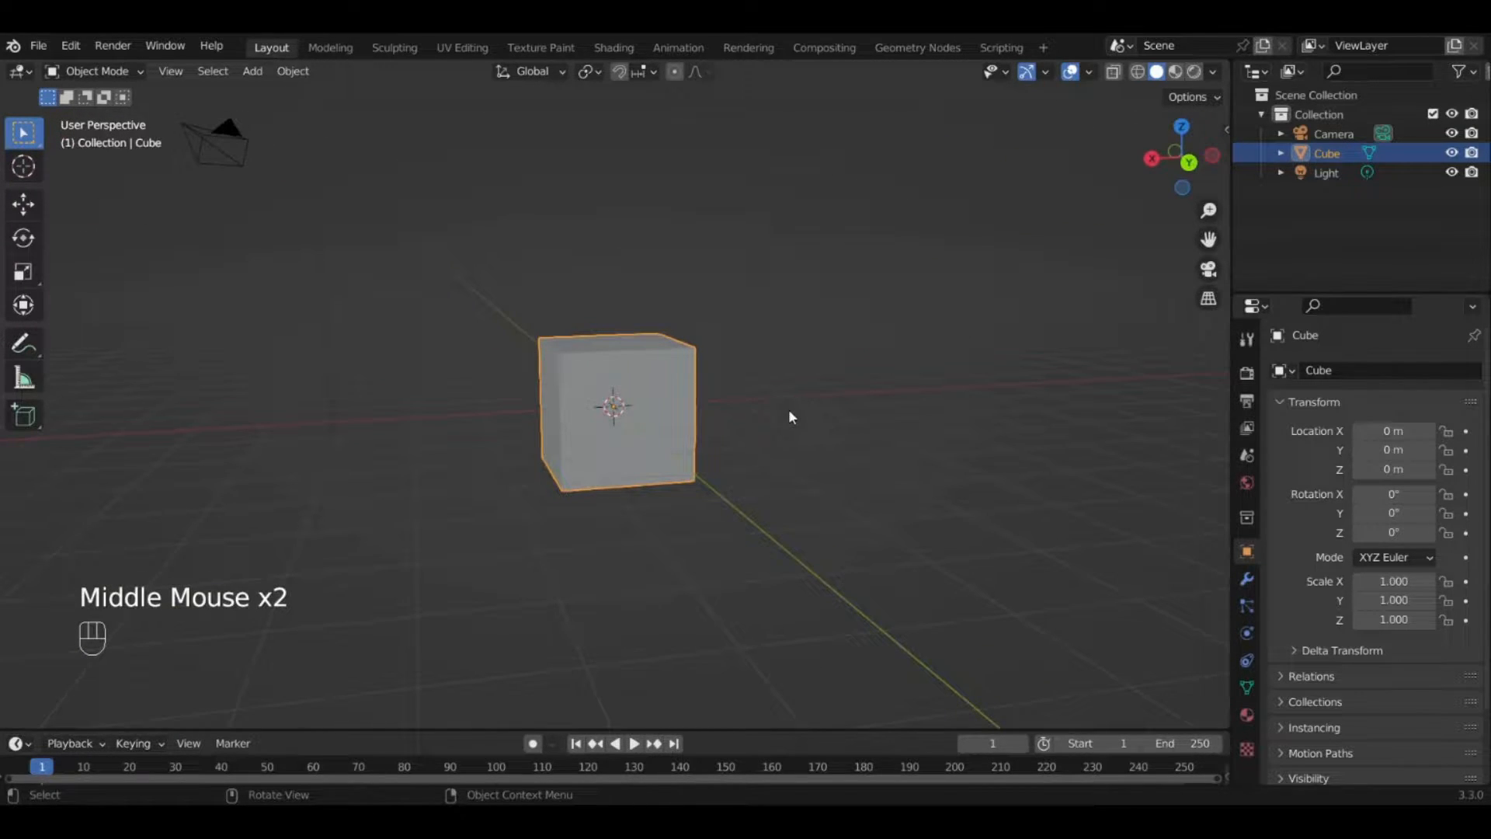
View the cube in front, right and top orthographic projection, ending in an angled perspective view.
key(KP_1)
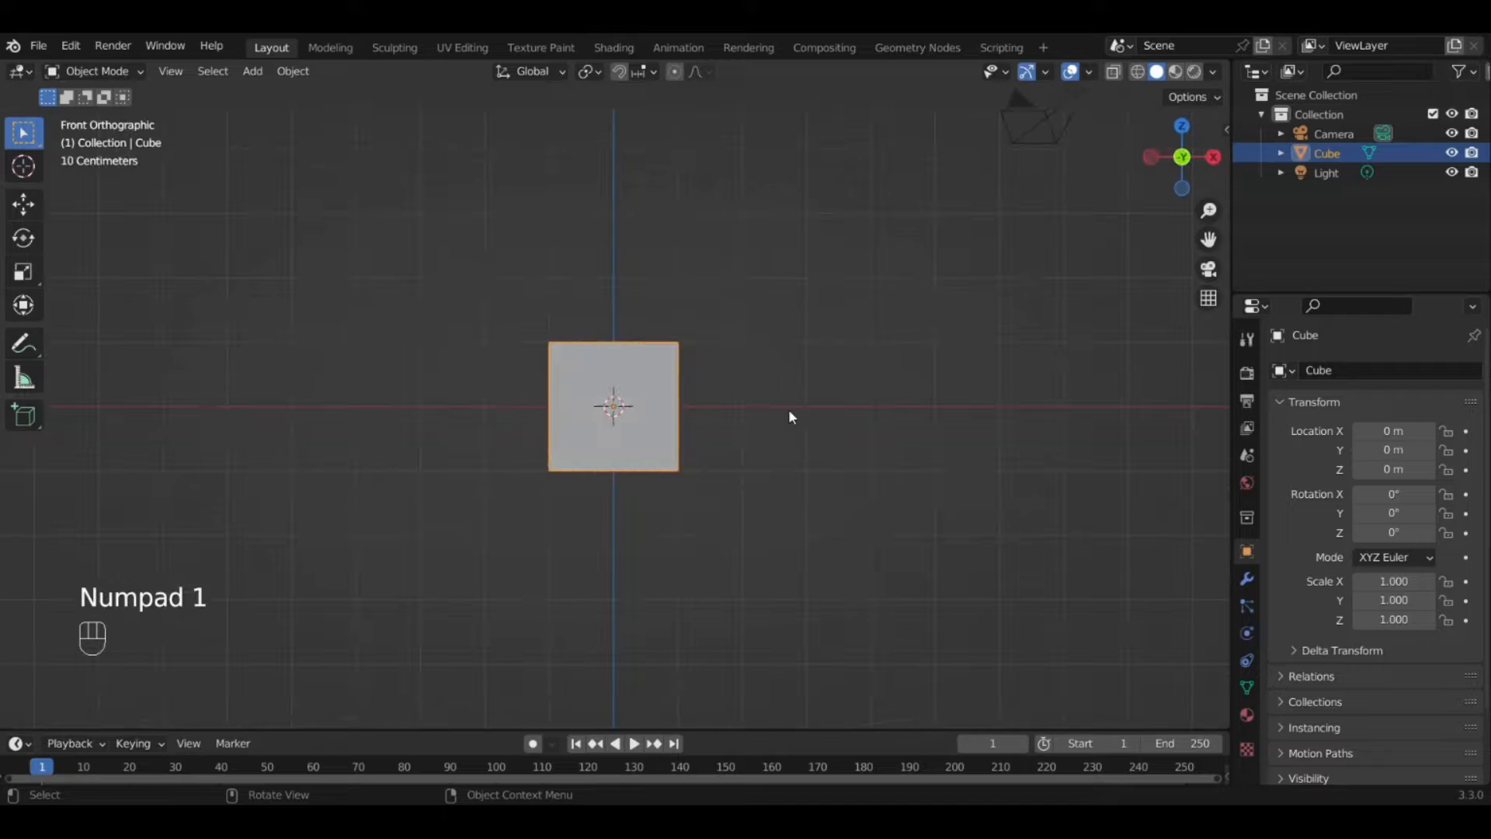
key(KP_3)
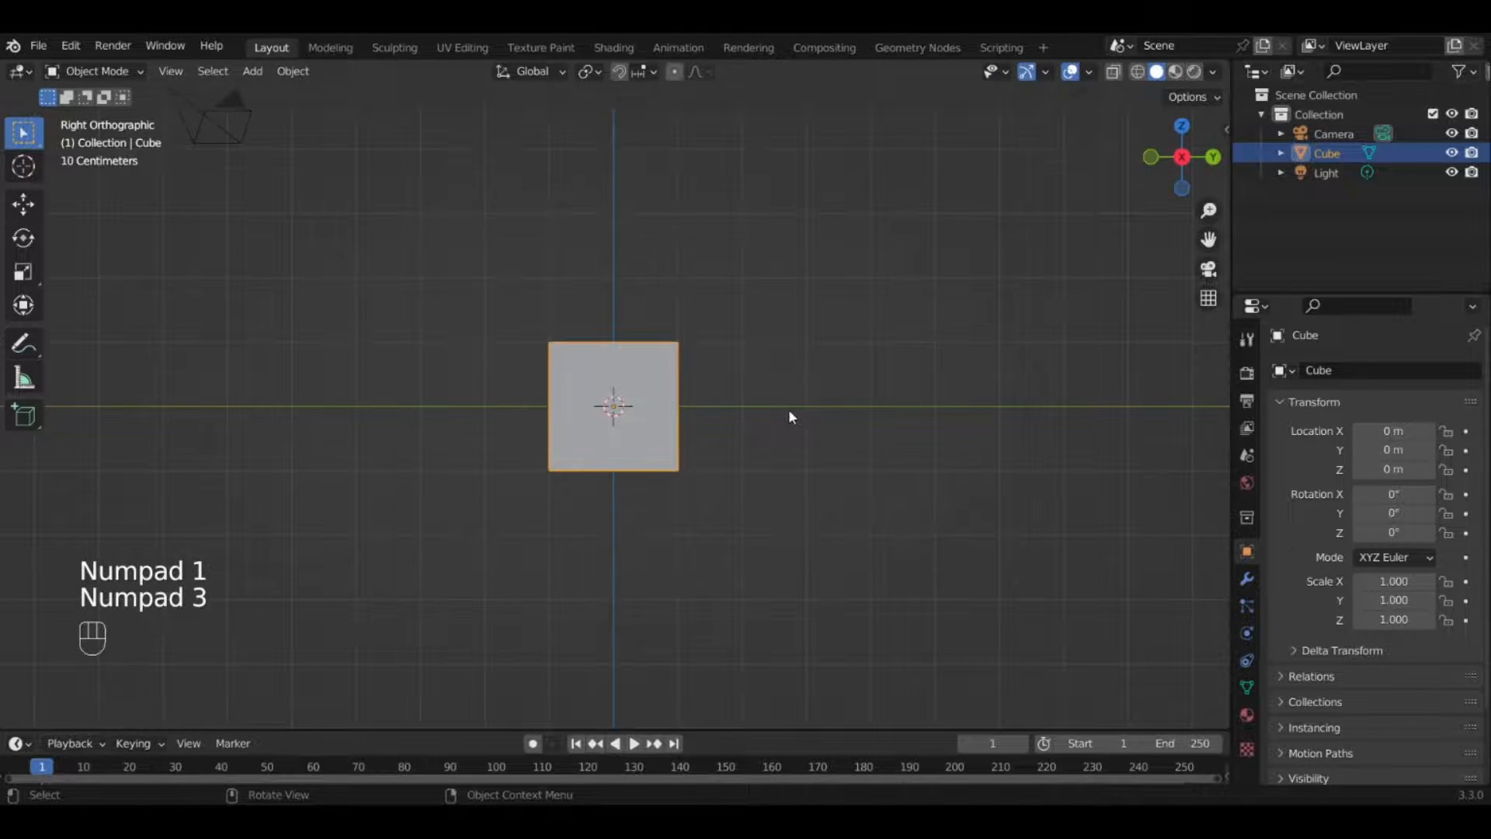
key(KP_7)
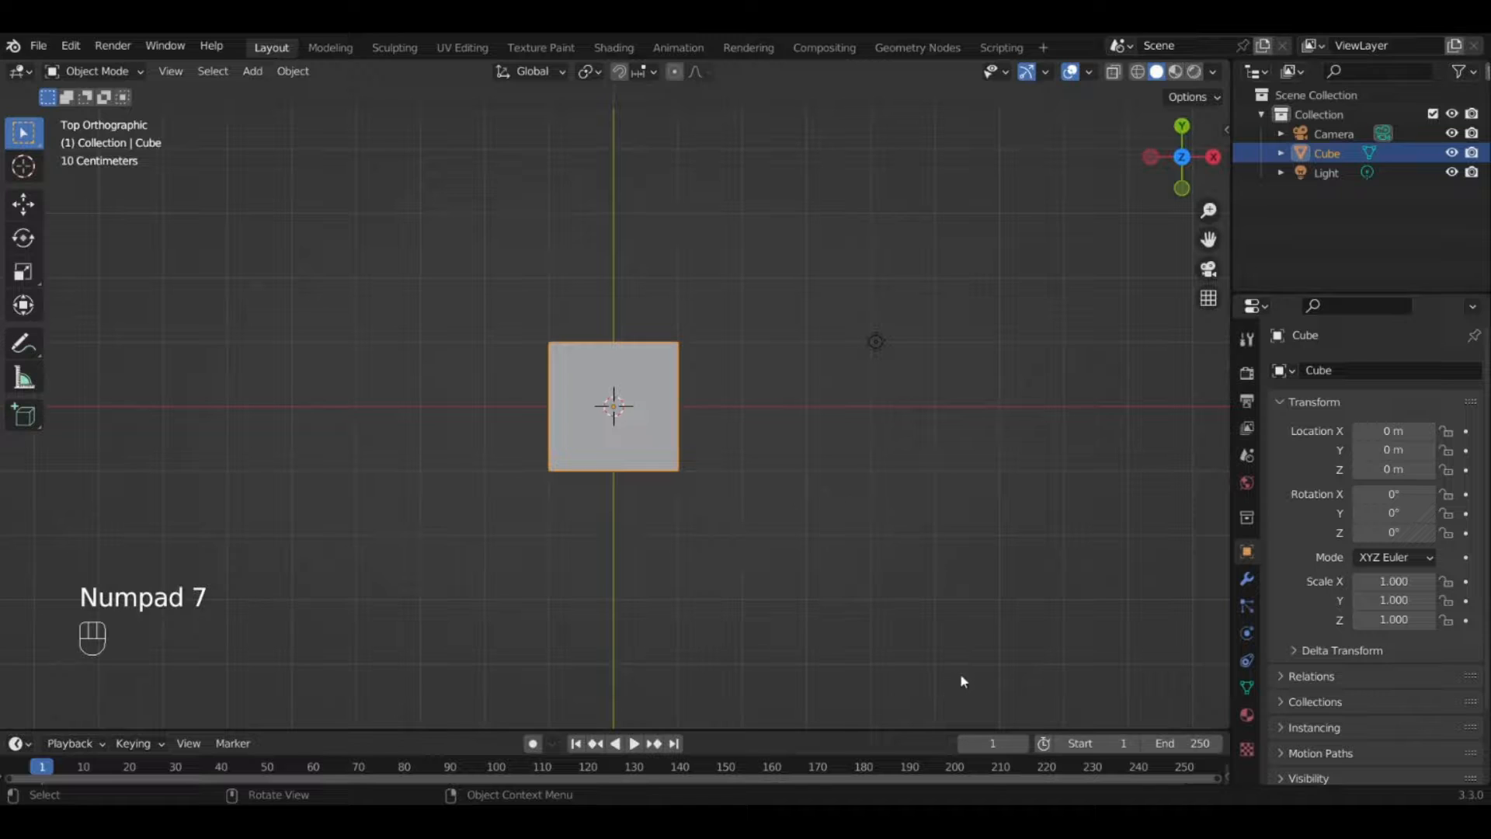
middle_drag(960, 672, 975, 576)
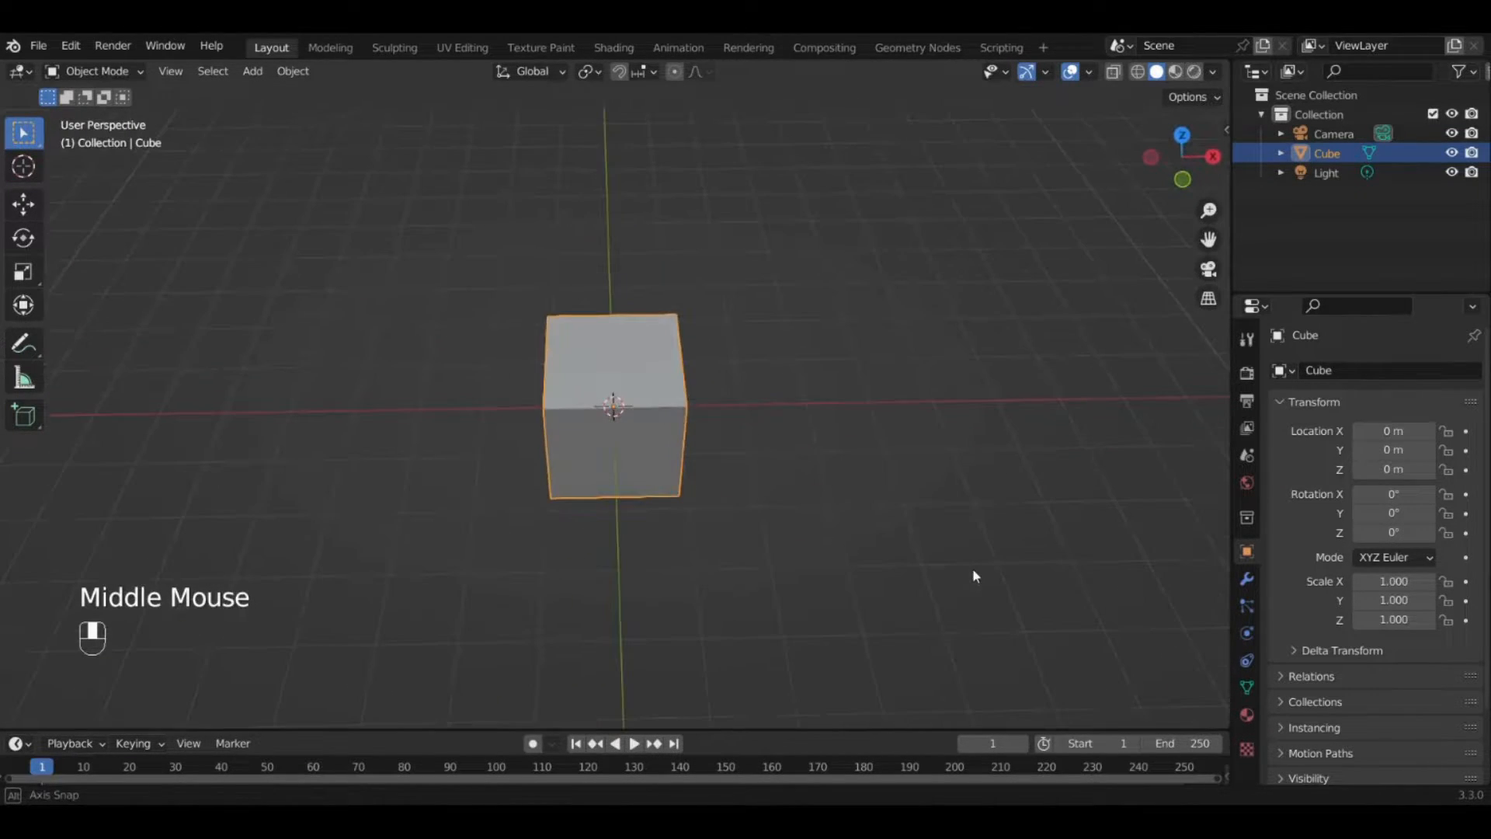
Align the view to the top and left axes, ending in a wider perspective view of the whole scene.
click(1181, 172)
click(1182, 160)
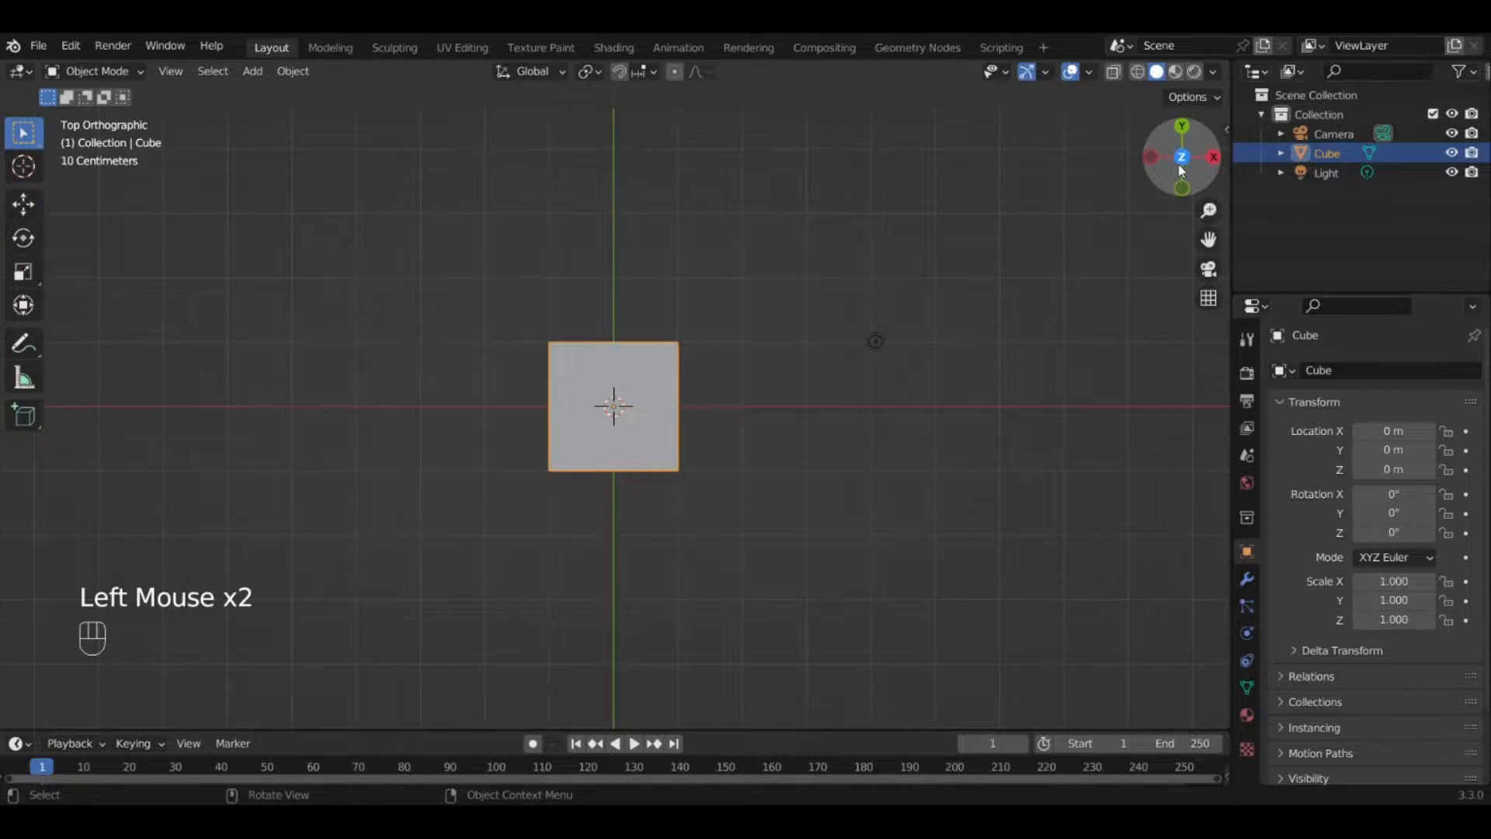
click(1153, 157)
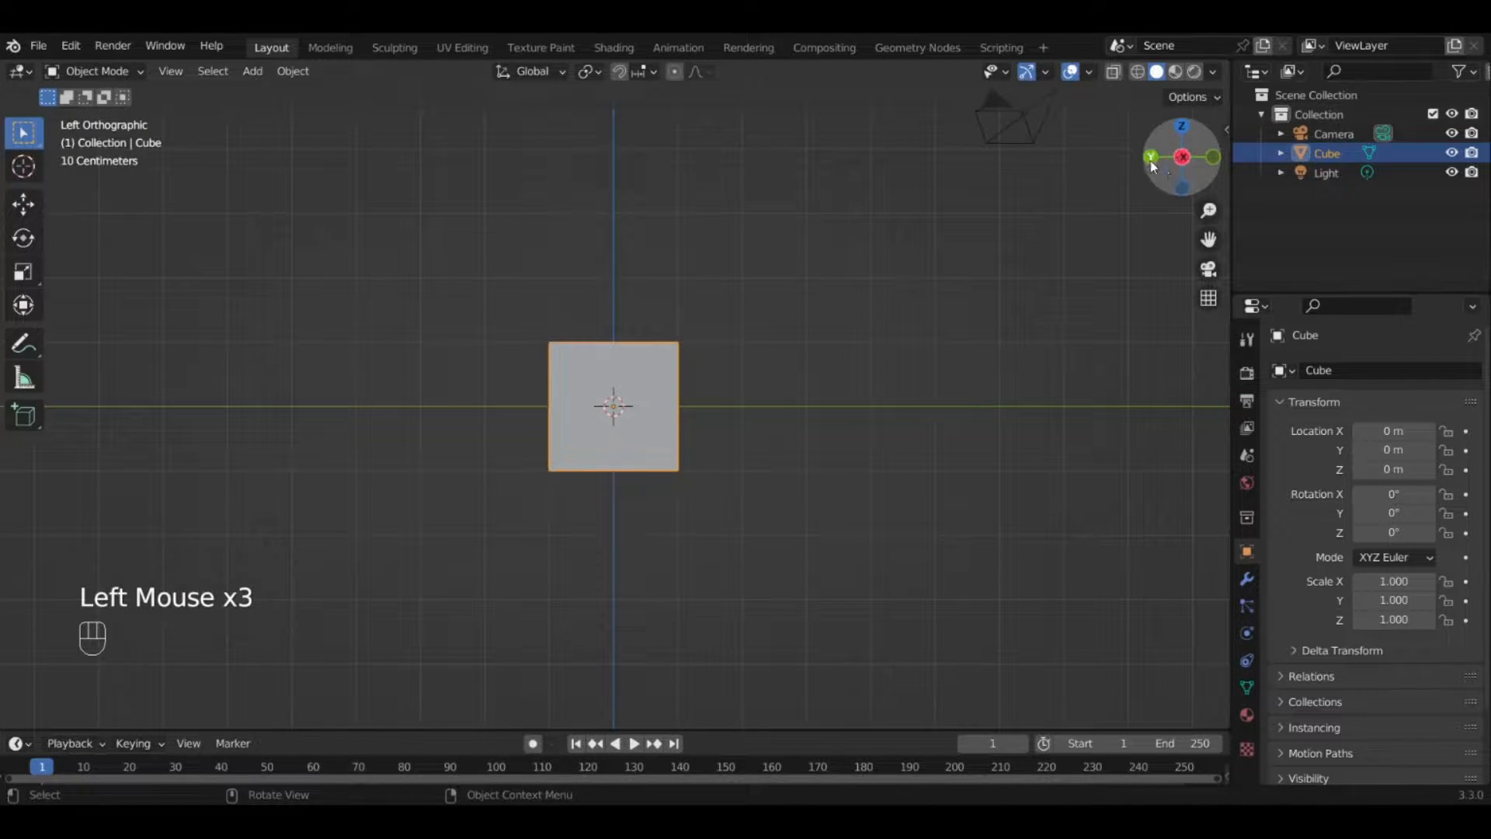
click(1152, 158)
middle_drag(842, 281, 707, 362)
scroll(707, 363, down, 3)
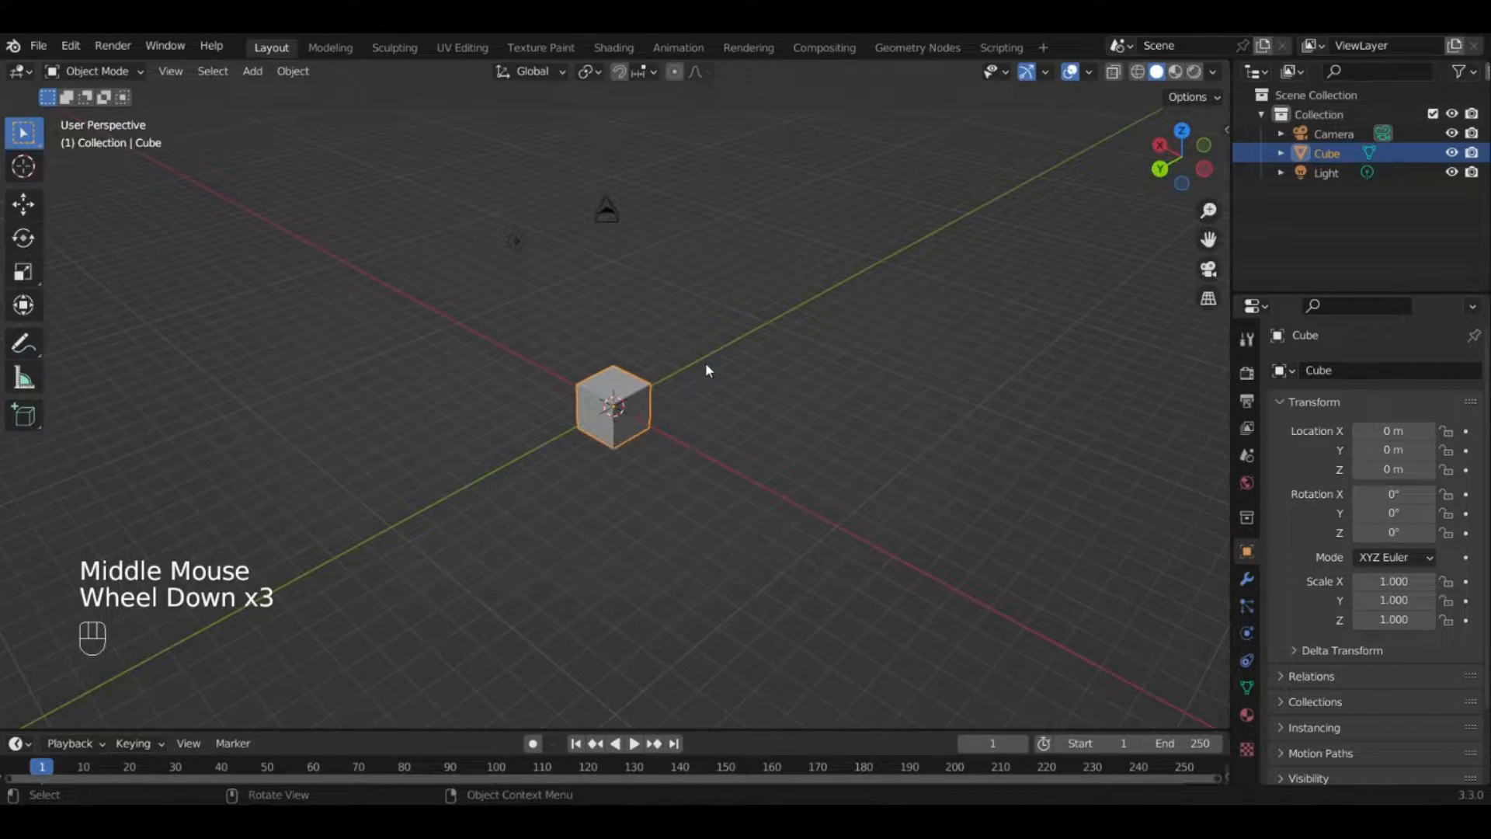
middle_drag(610, 469, 574, 339)
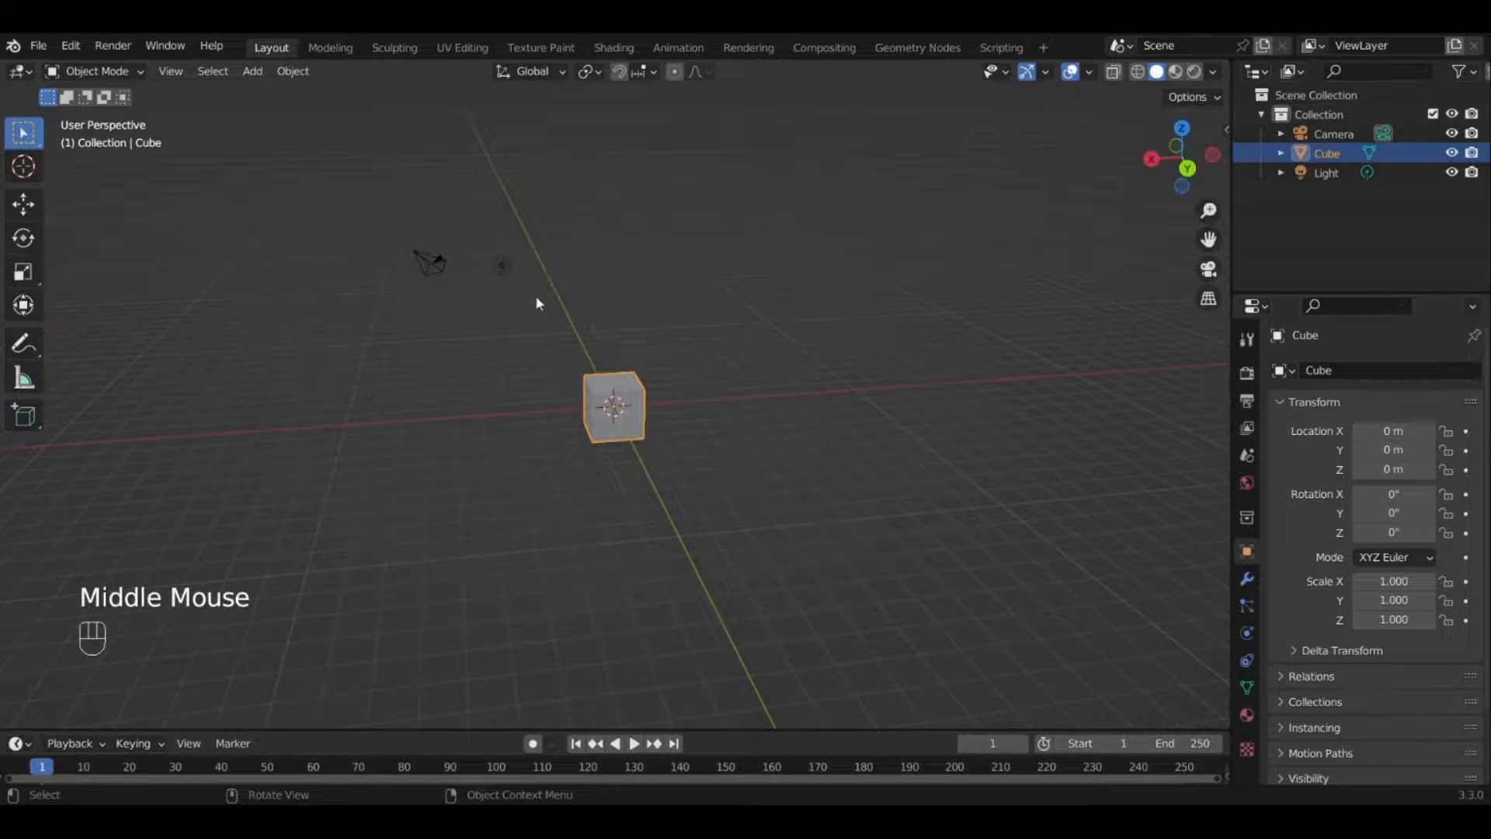
Select the light, the camera and the cube in turn in the viewport.
click(497, 265)
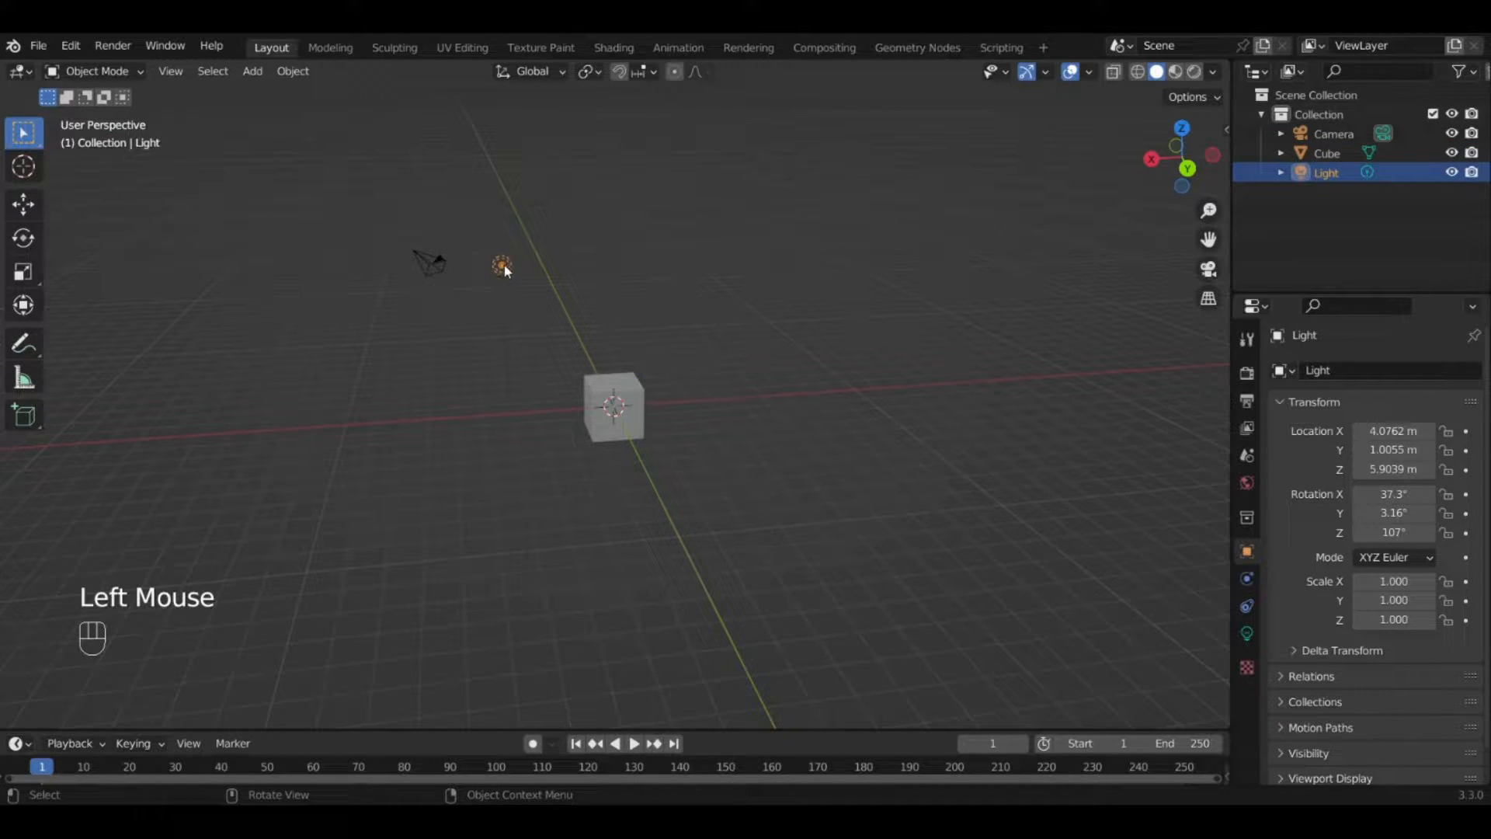
click(504, 266)
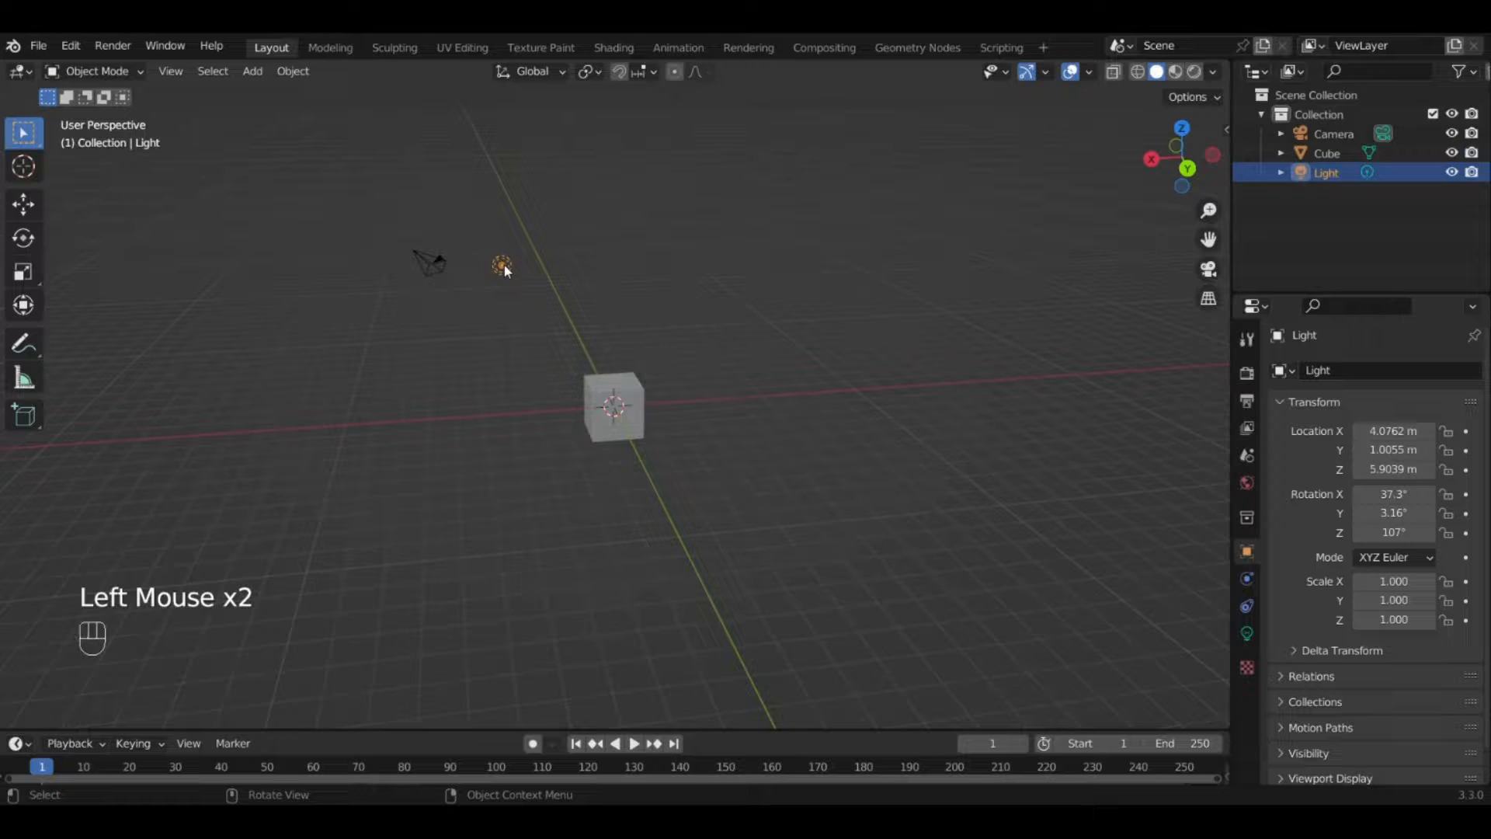
click(434, 263)
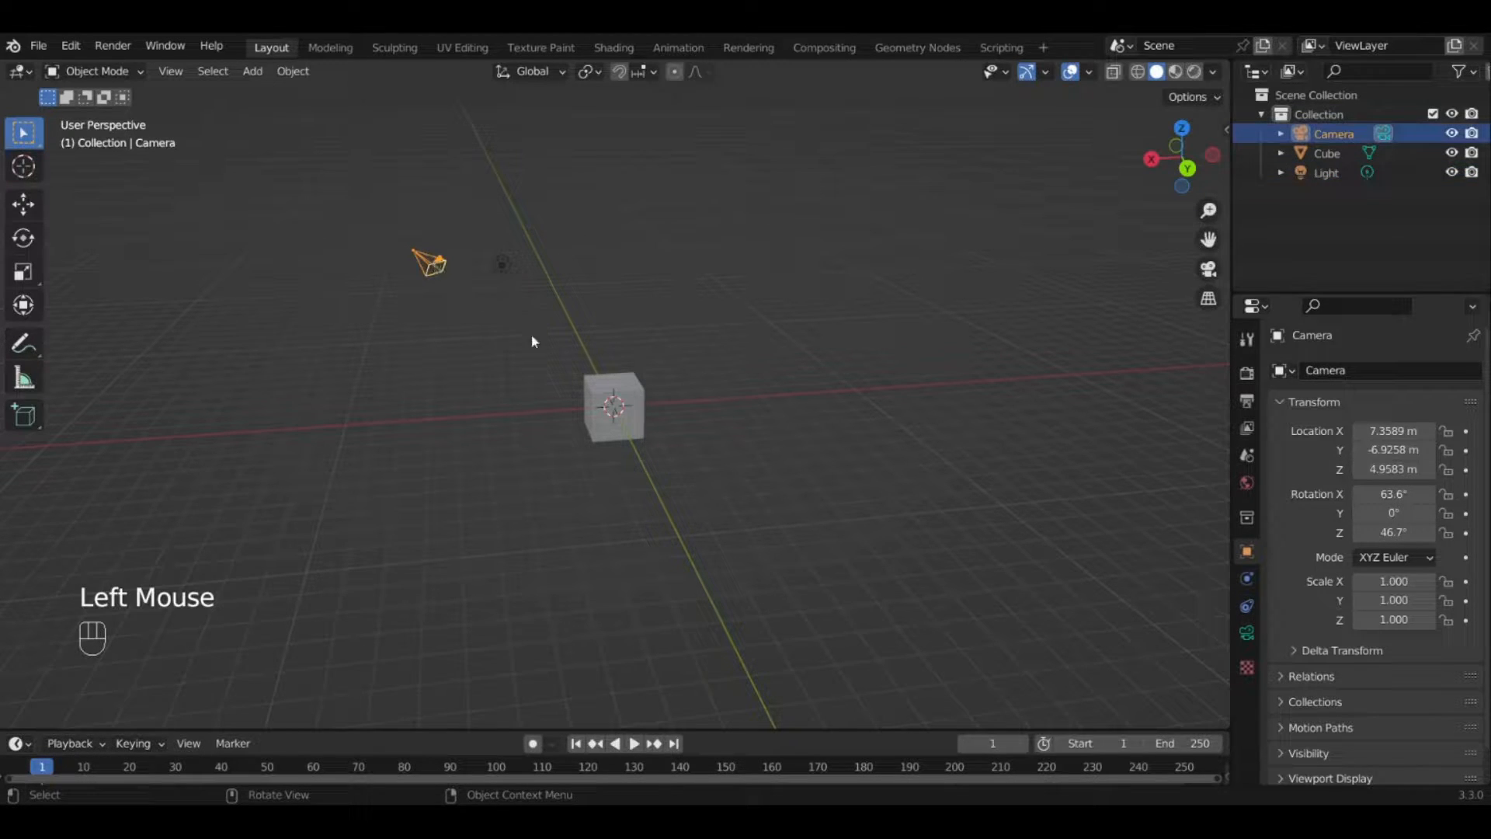
click(608, 389)
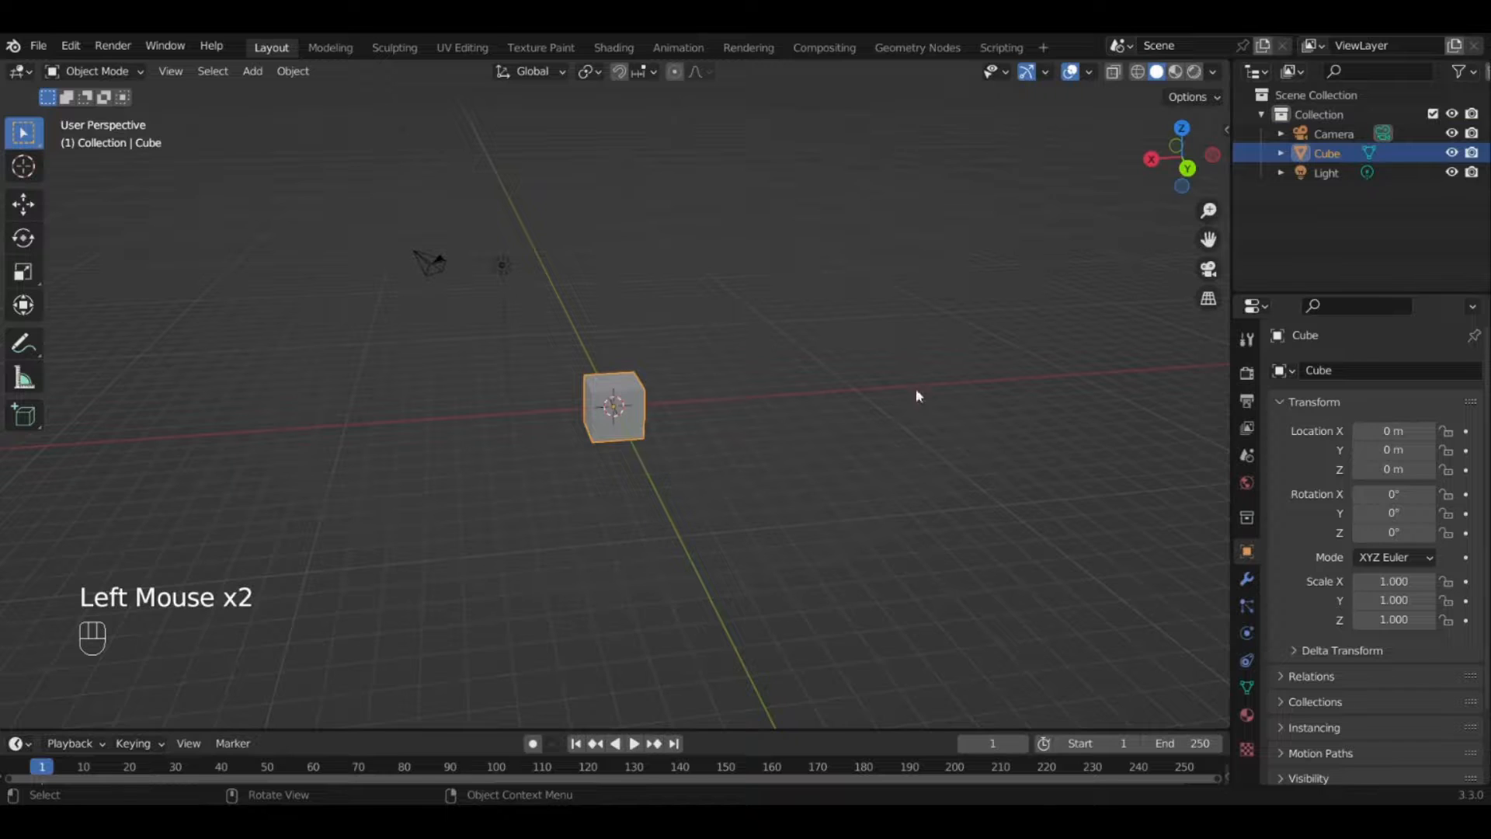
Select the camera and try to move it freely toward the cube.
scroll(929, 391, up, 2)
middle_drag(939, 404, 659, 307)
click(600, 237)
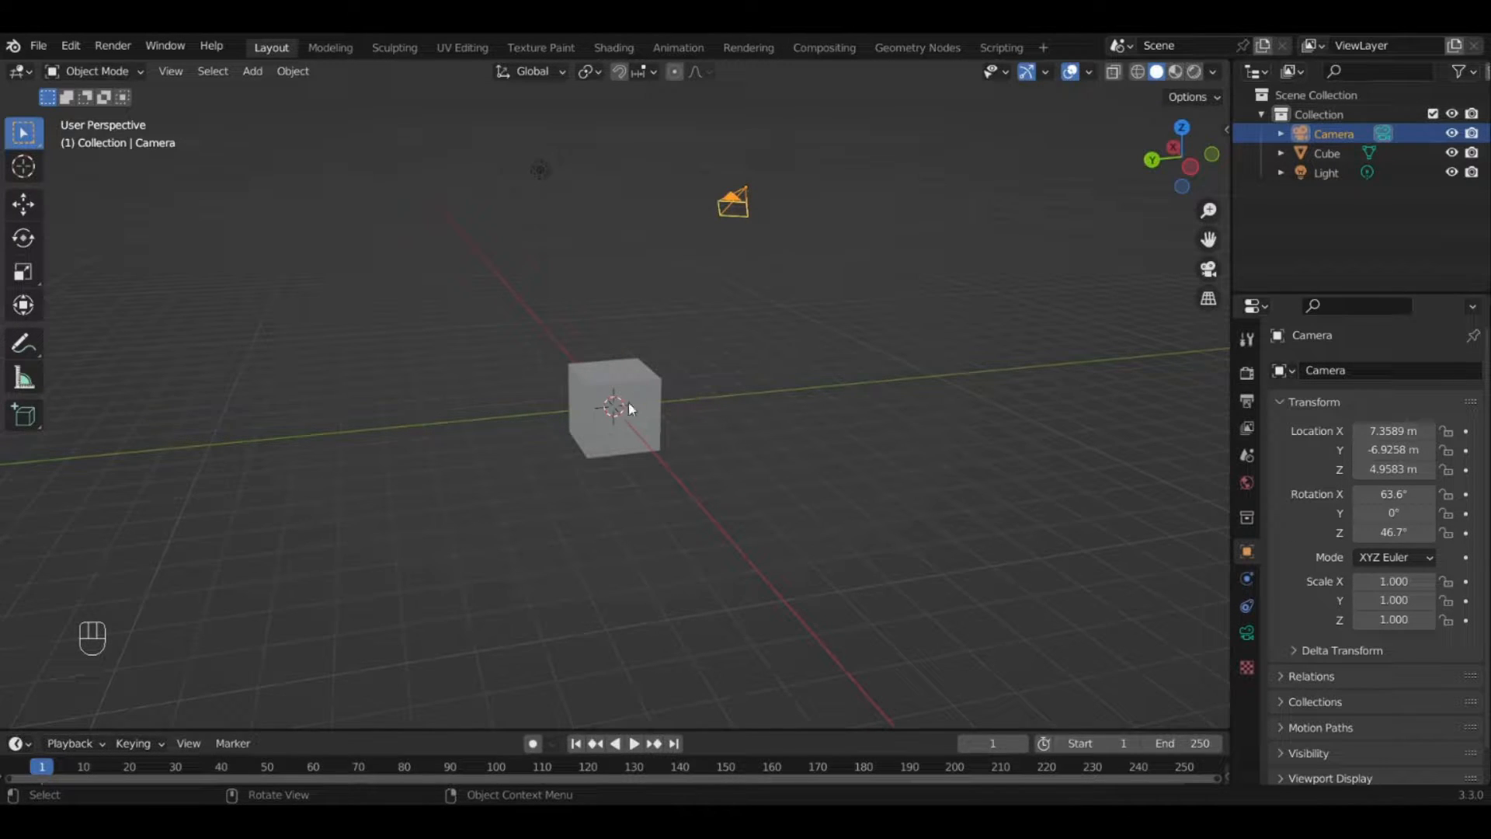
middle_drag(833, 241, 1035, 250)
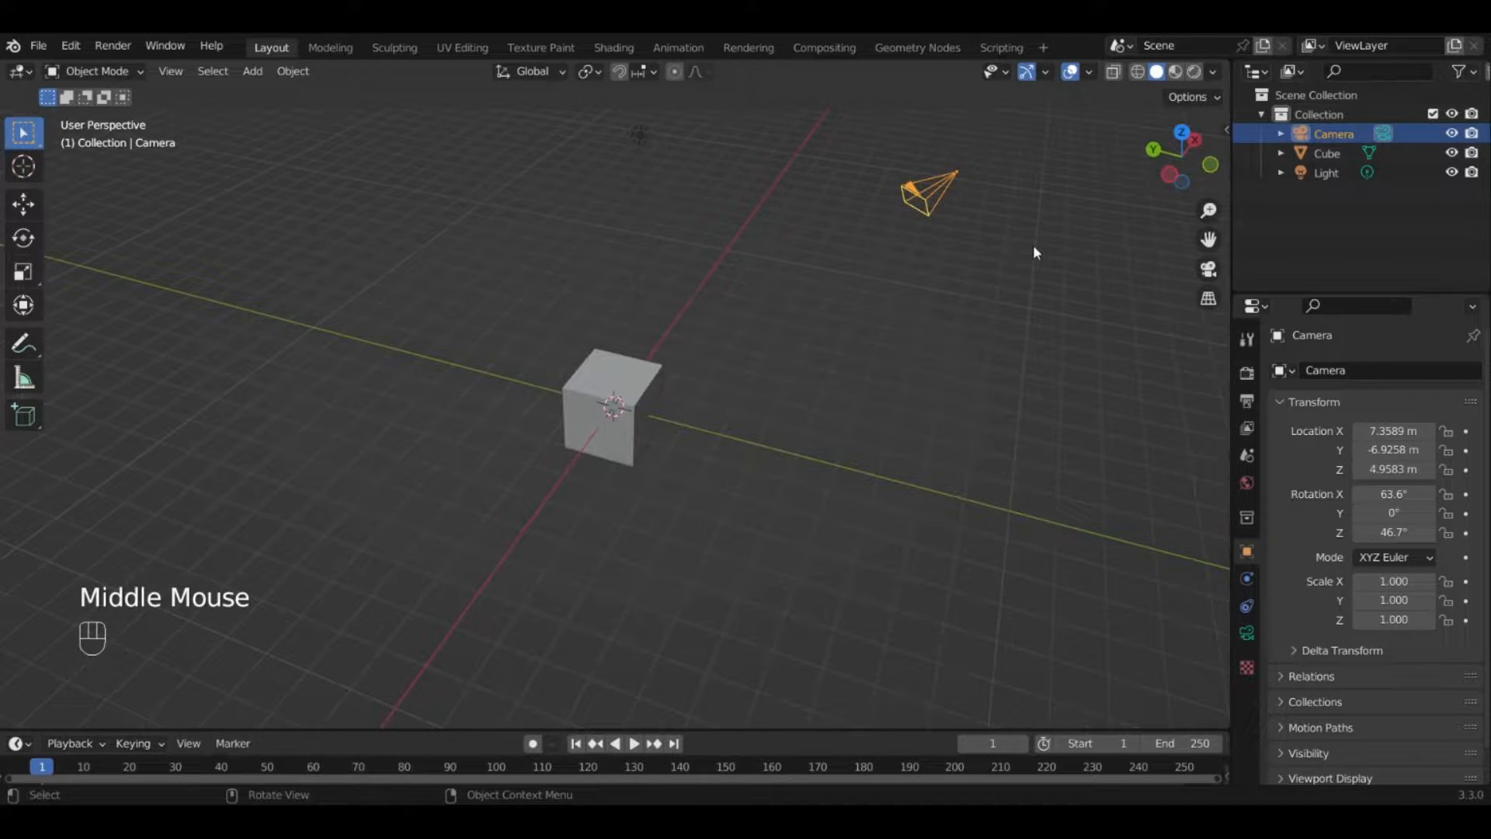
key(g)
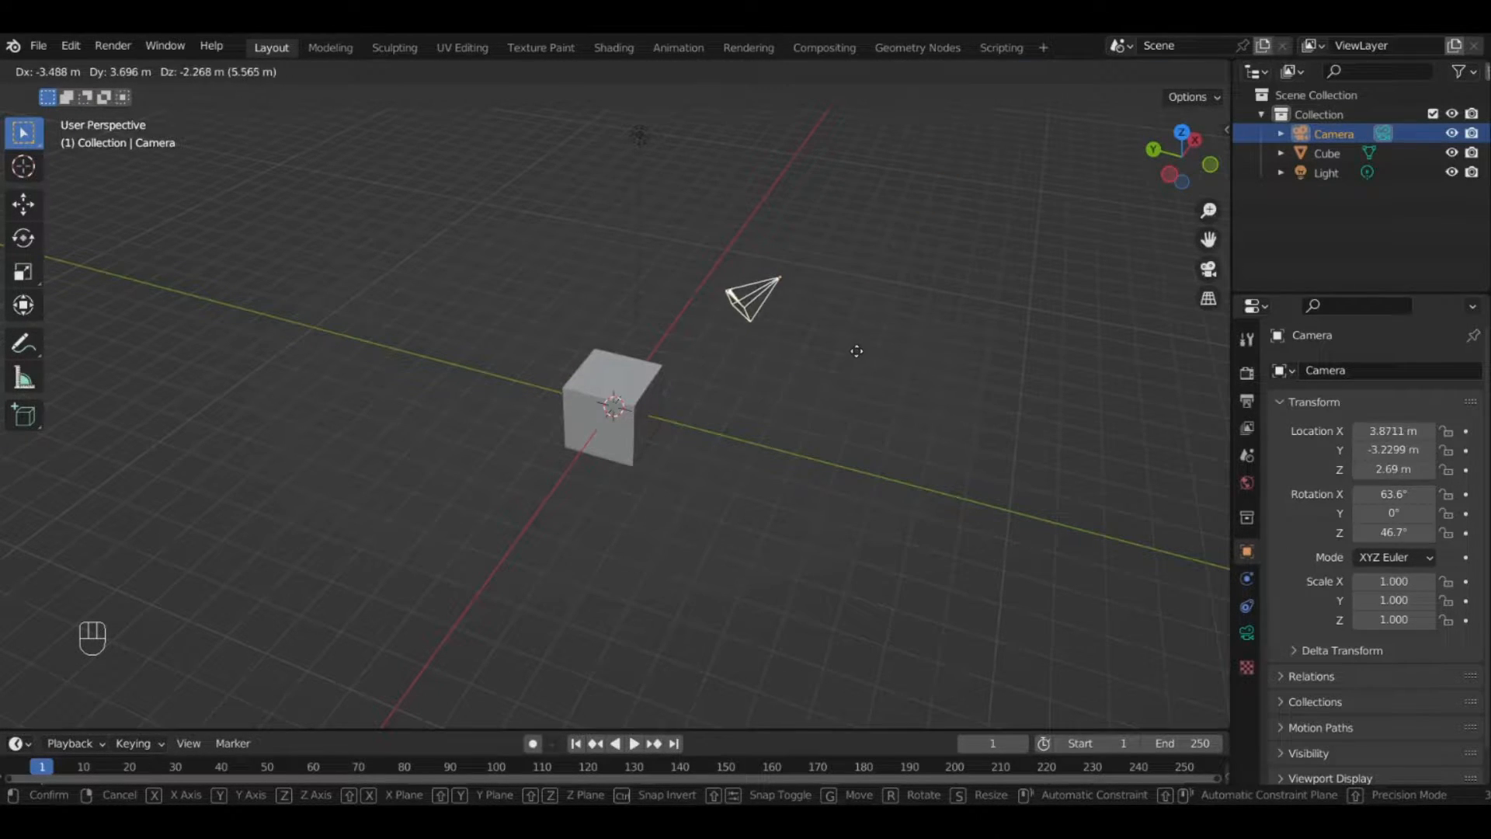
right_click(962, 225)
middle_drag(973, 202, 590, 221)
shift+middle_drag(586, 404, 792, 329)
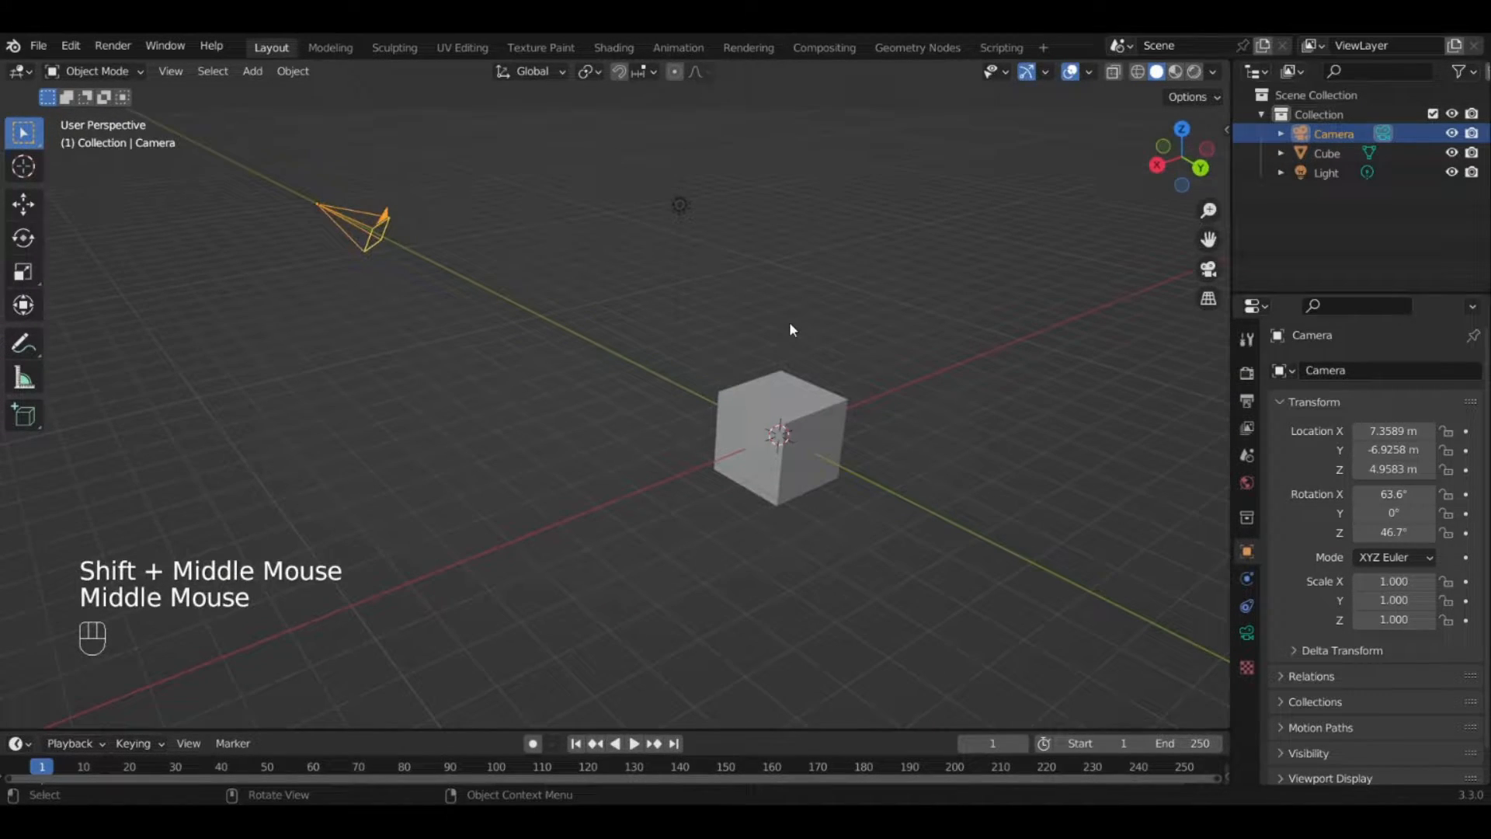
Try to move the camera along the global Y, X and Z axes in turn.
key(g)
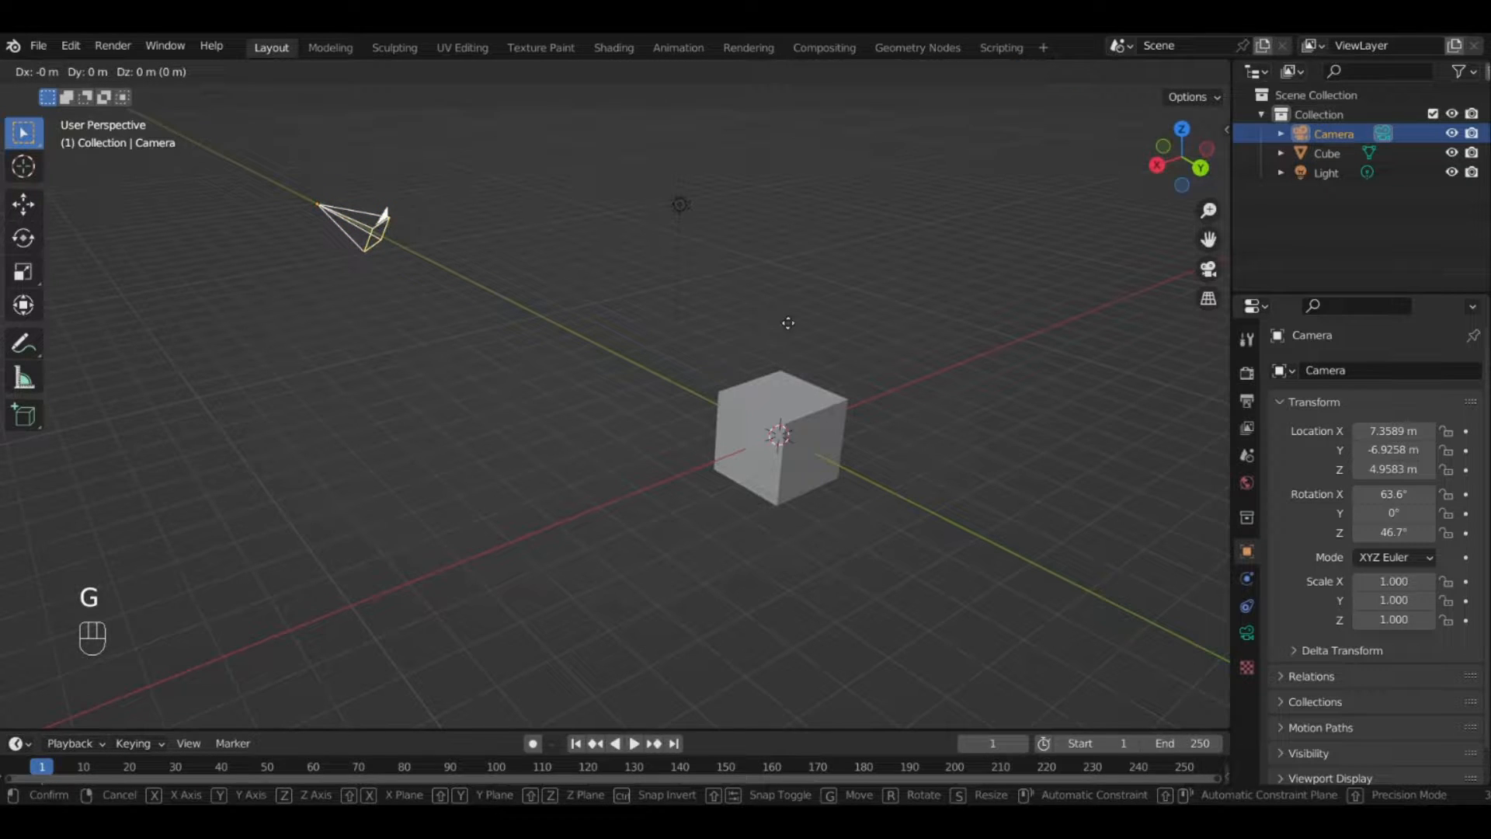
key(y)
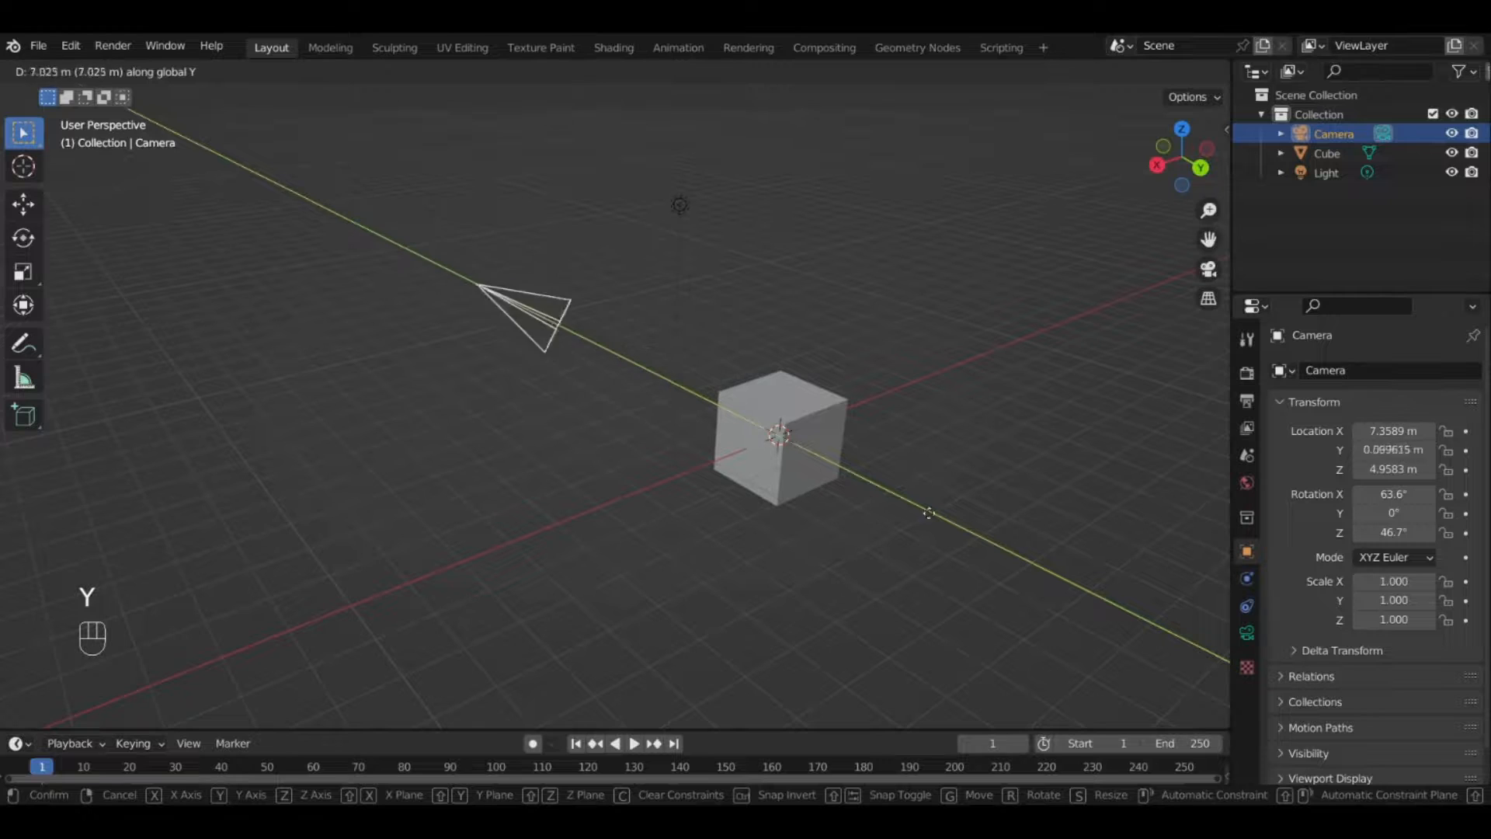
right_click(886, 525)
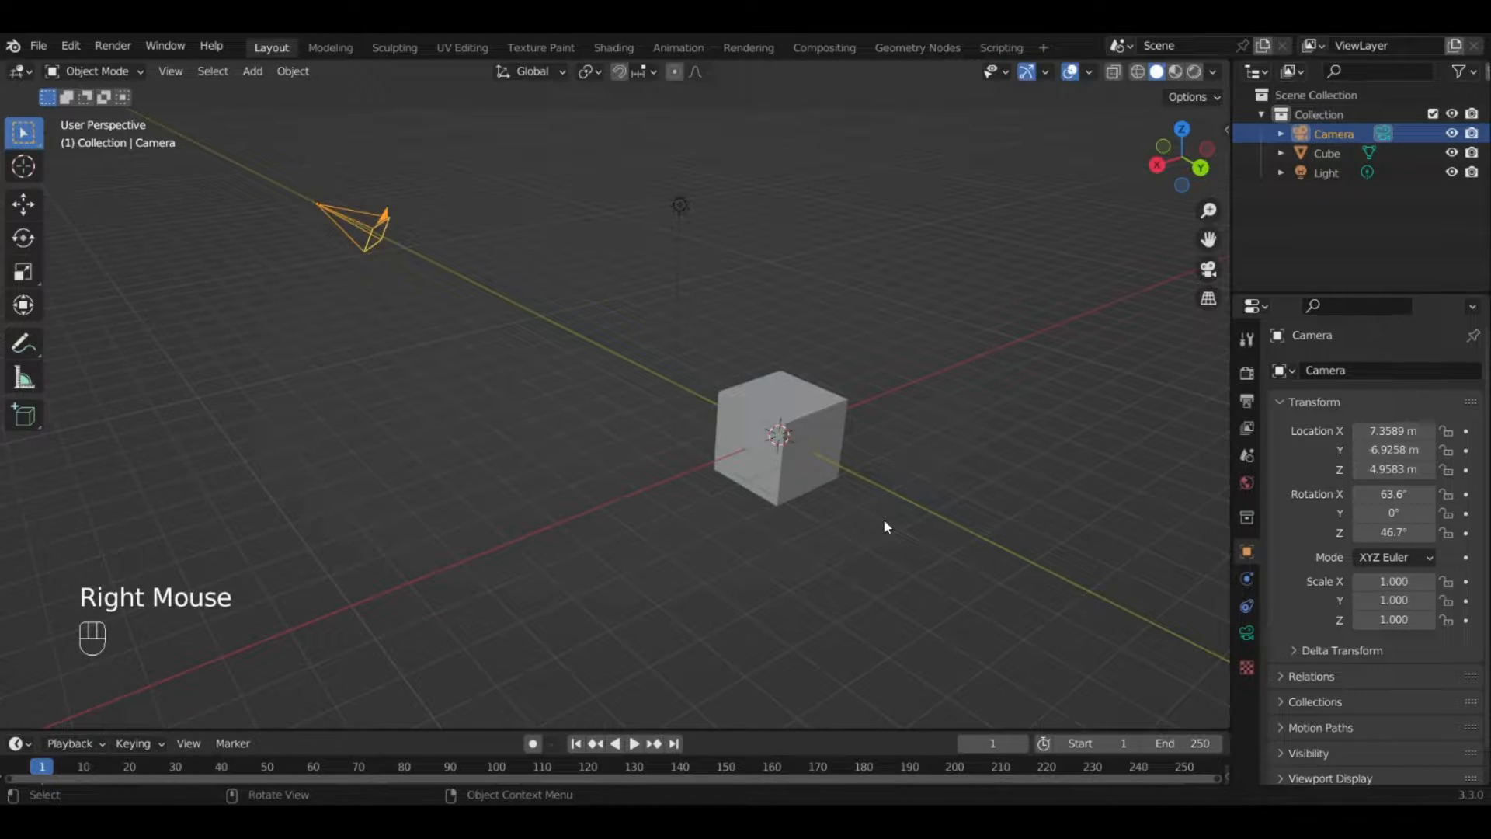
key(g)
key(x)
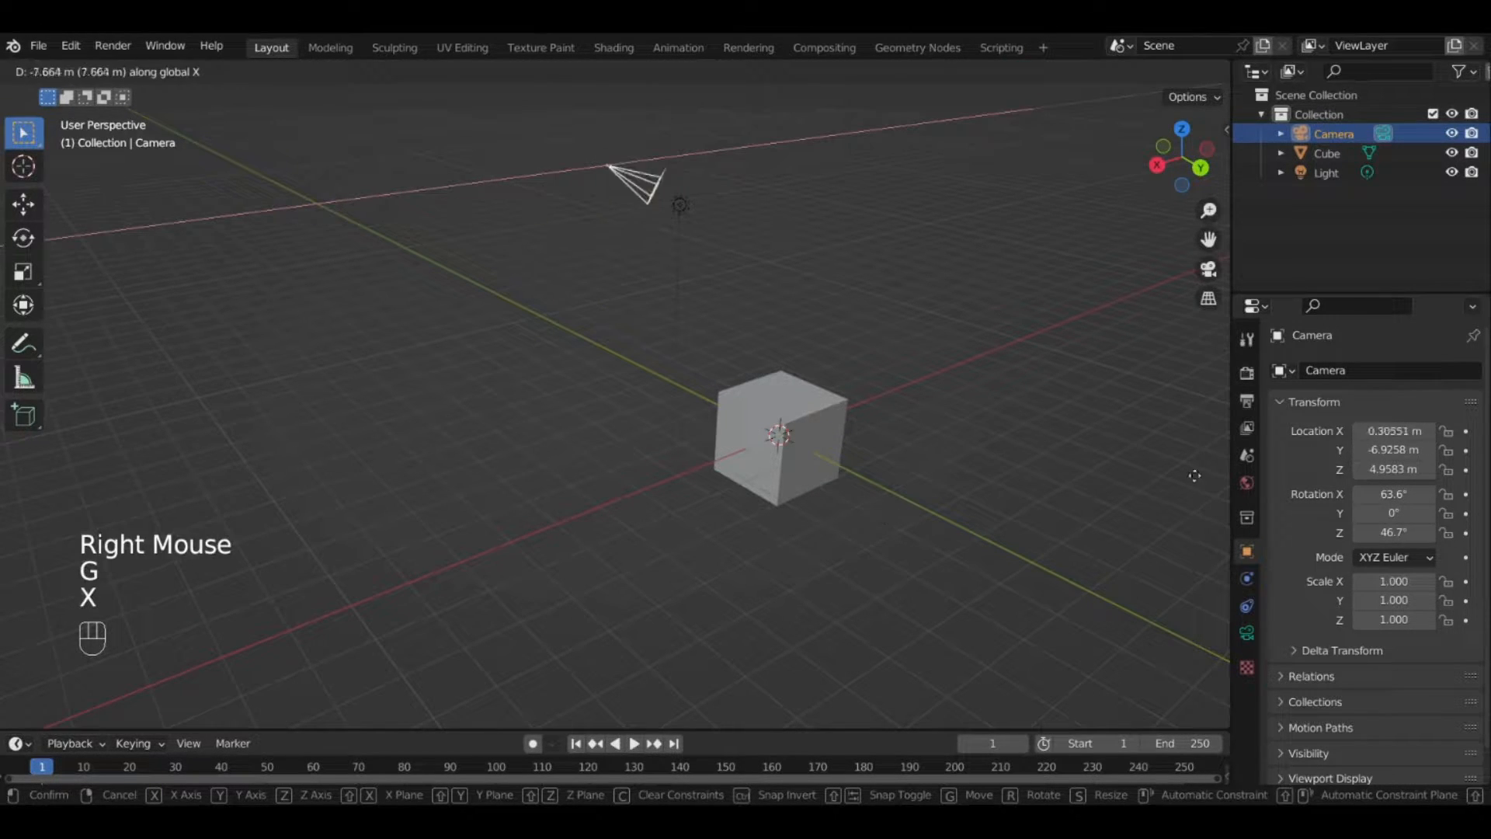
right_click(925, 393)
key(g)
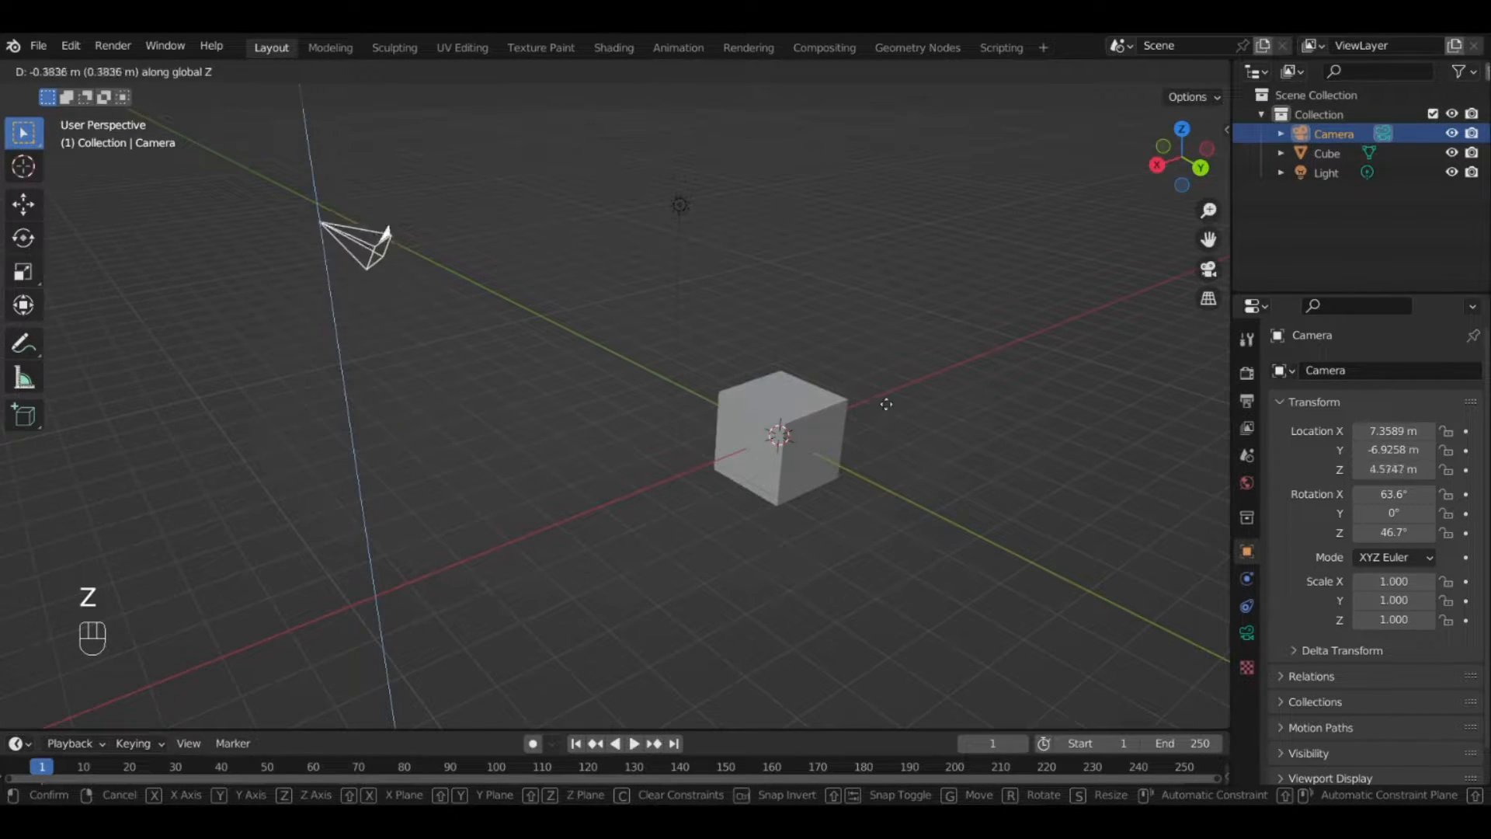
right_click(912, 480)
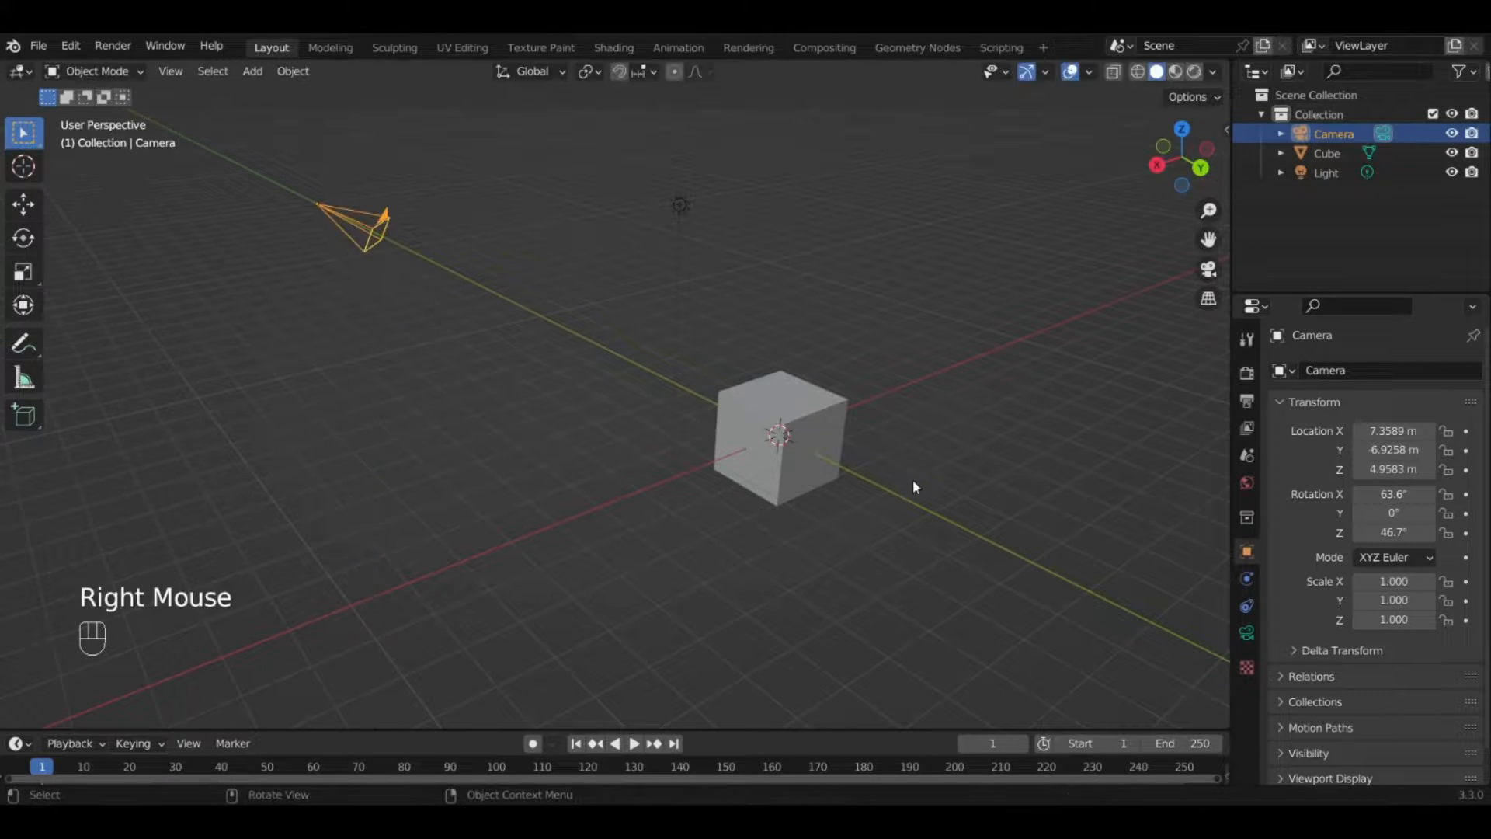
Try to rotate the camera freely without an axis constraint.
middle_drag(808, 413, 759, 317)
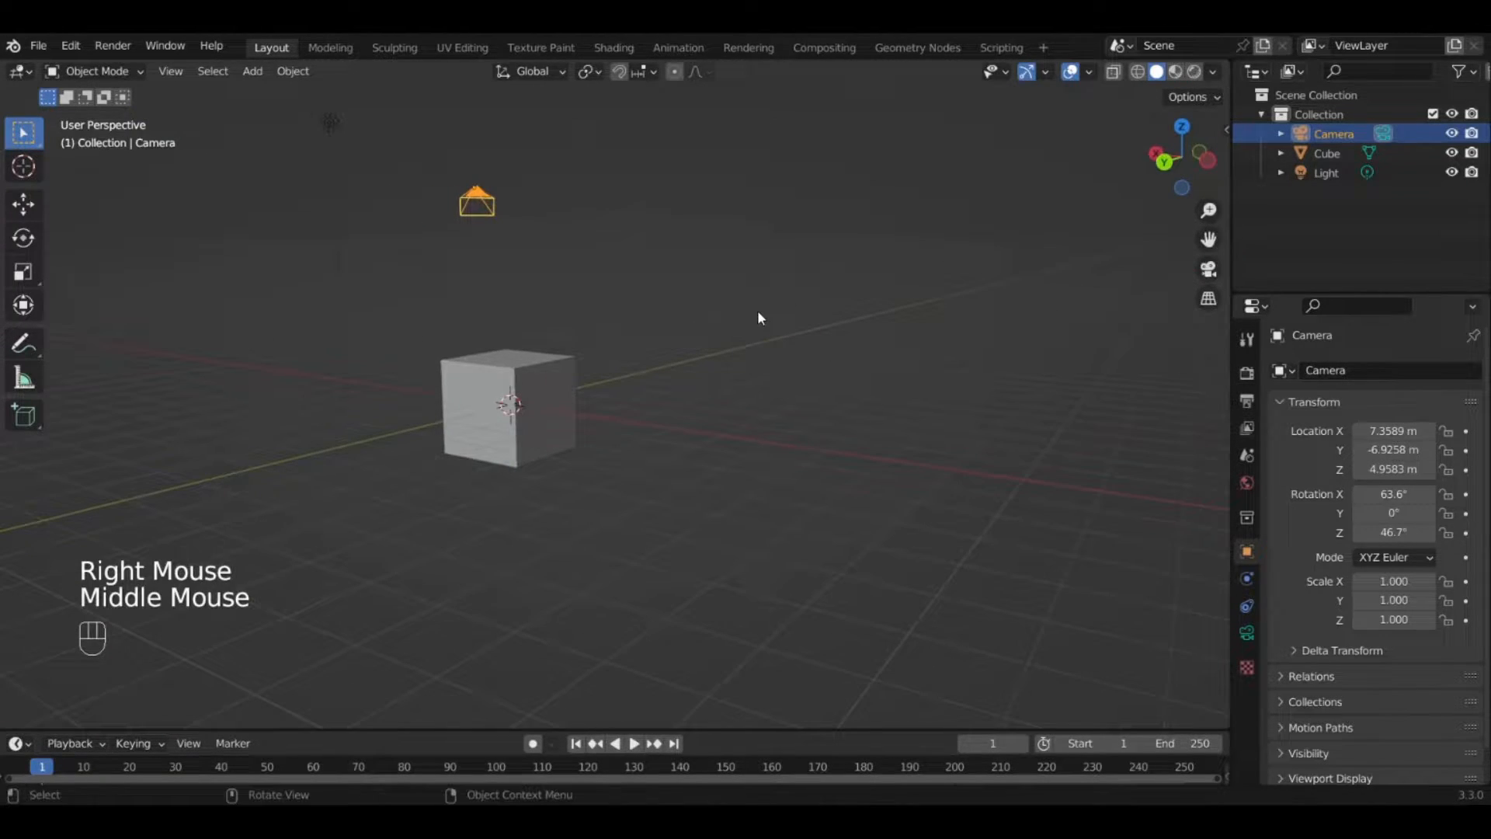
key(r)
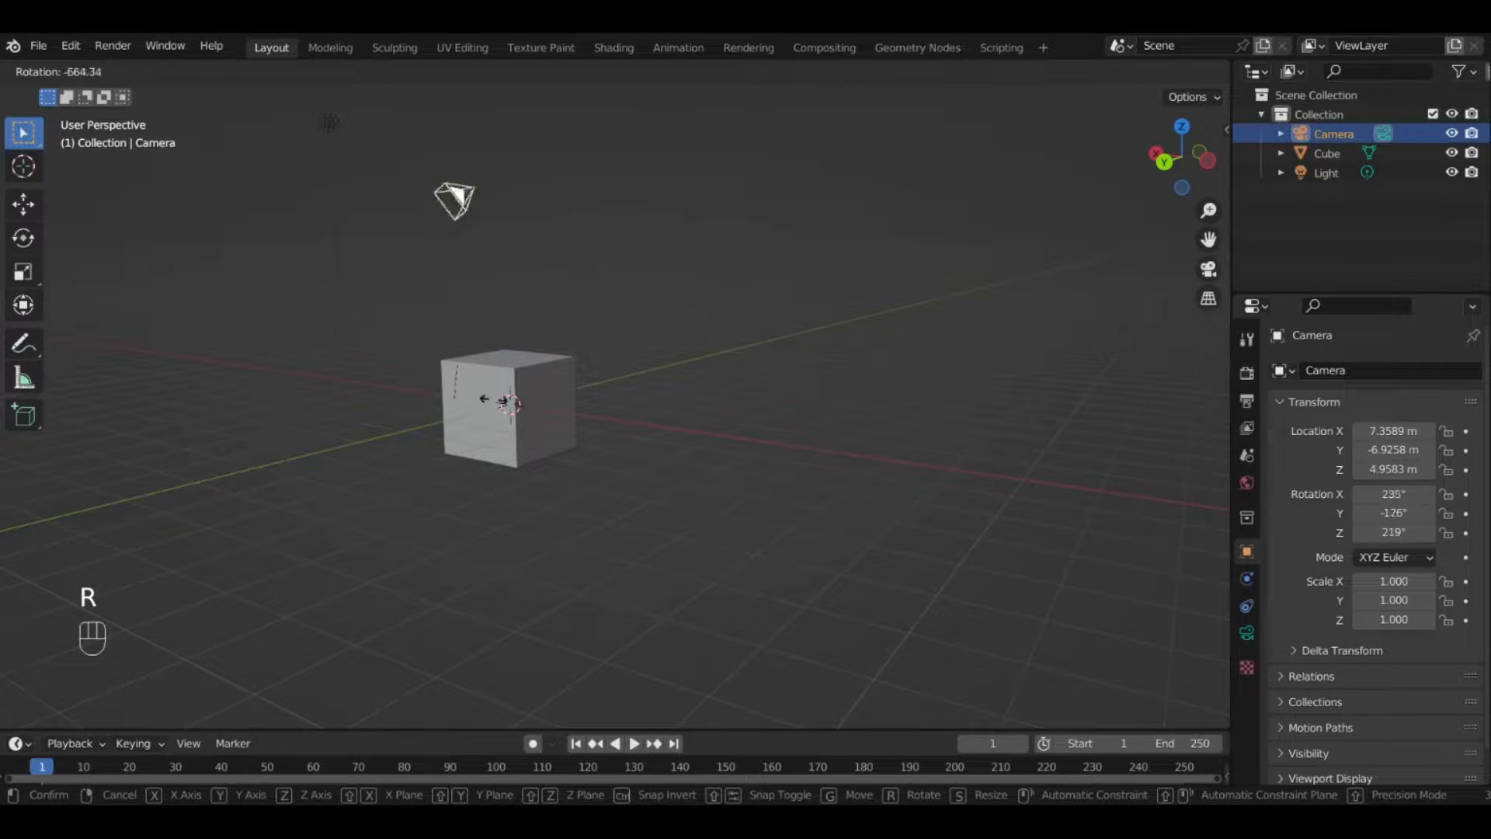
right_click(619, 194)
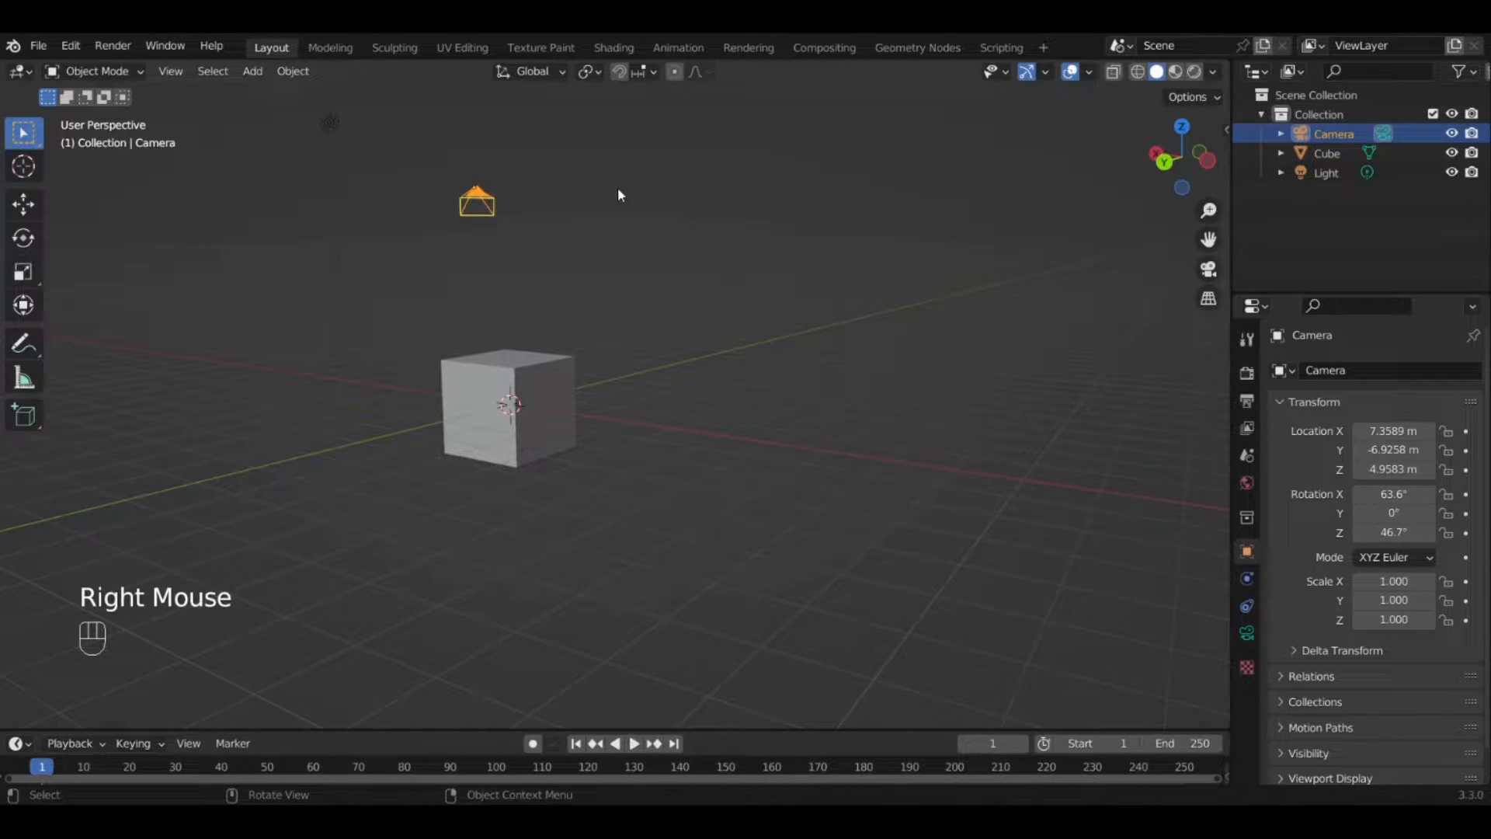
Try to rotate the camera around the global Y, X and Z axes in turn.
key(r)
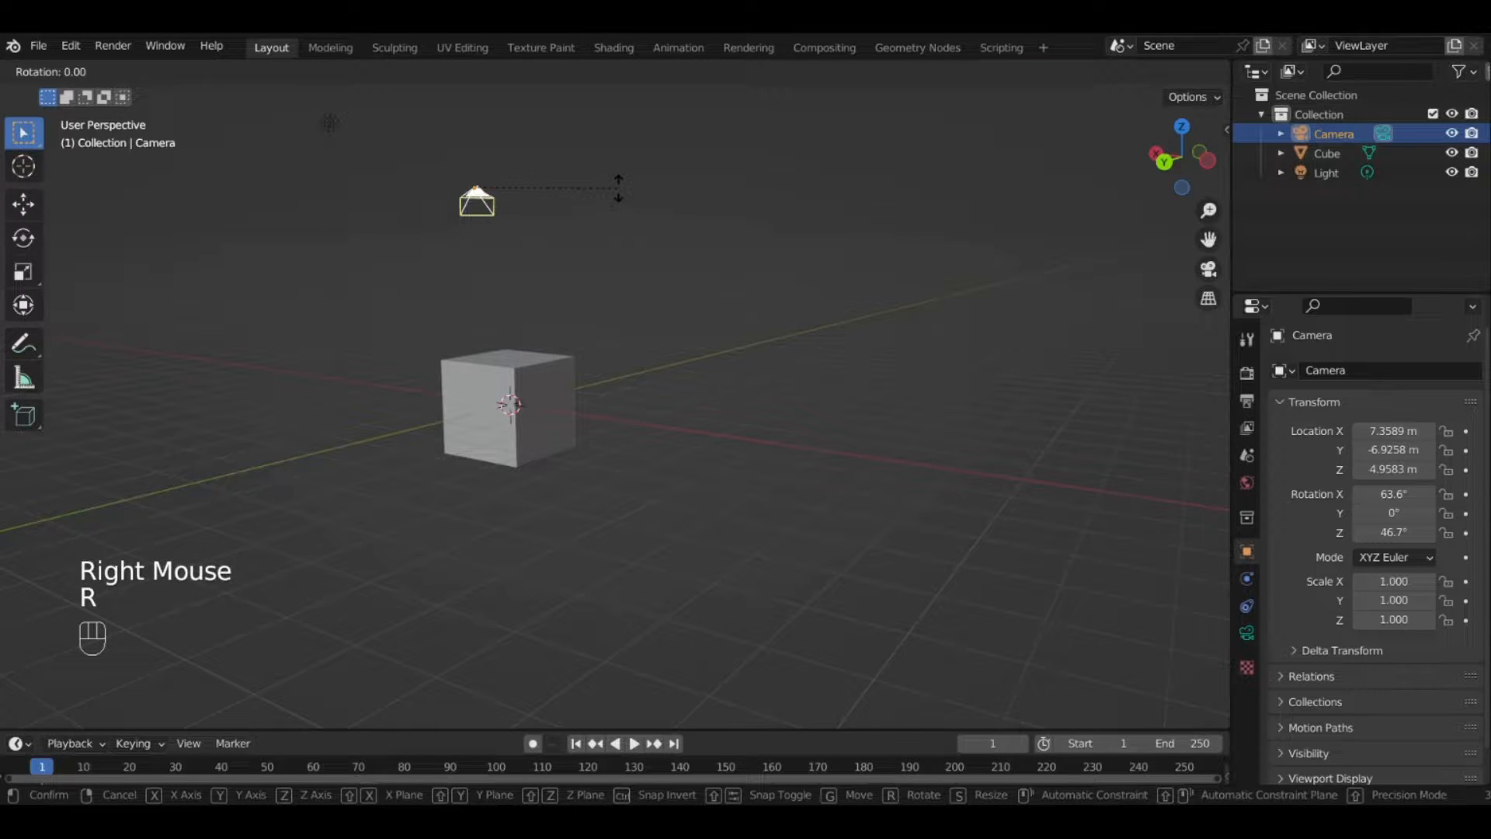
key(y)
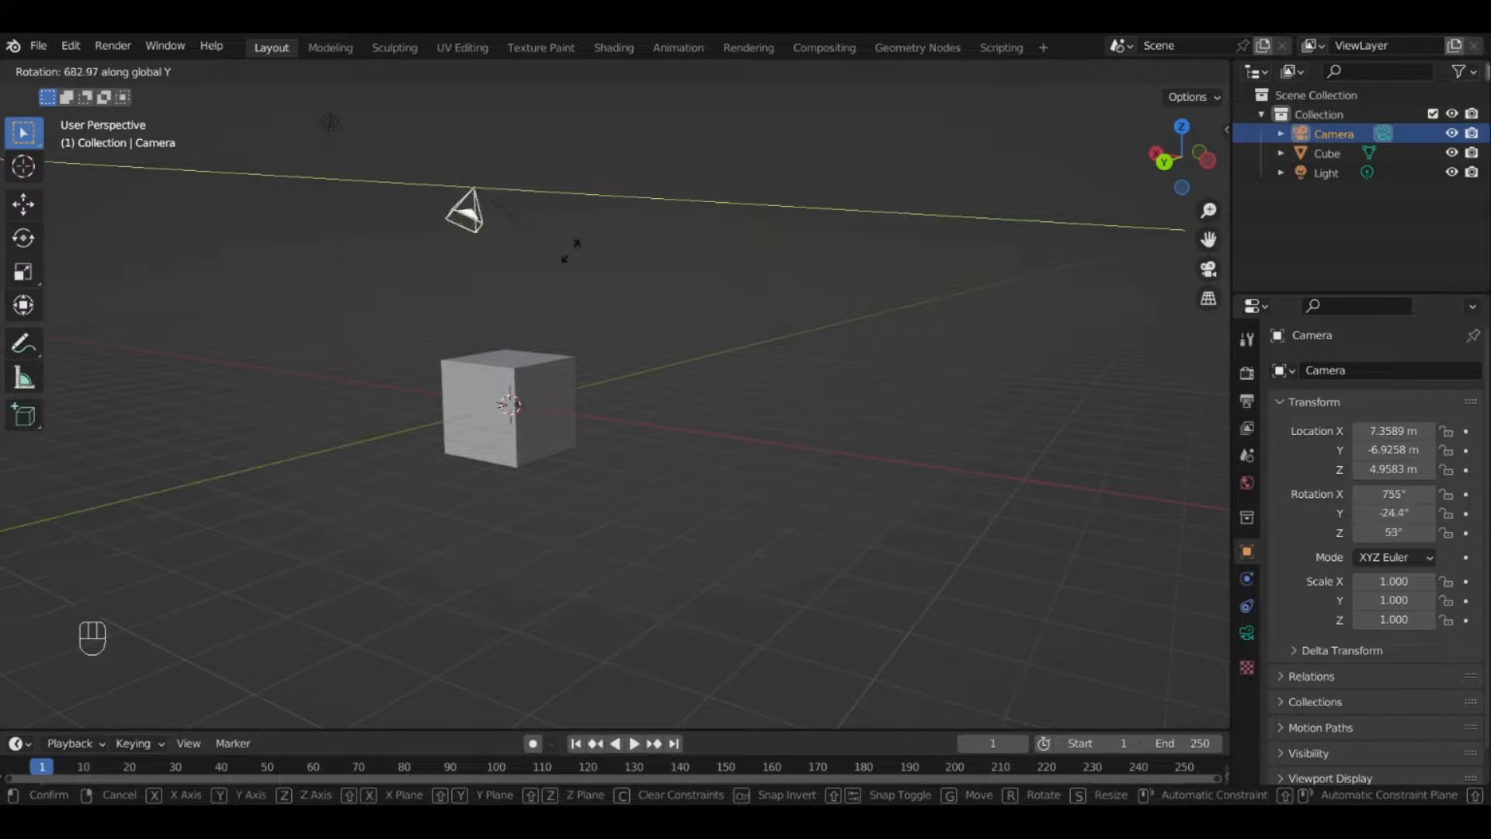
right_click(625, 137)
key(r)
key(x)
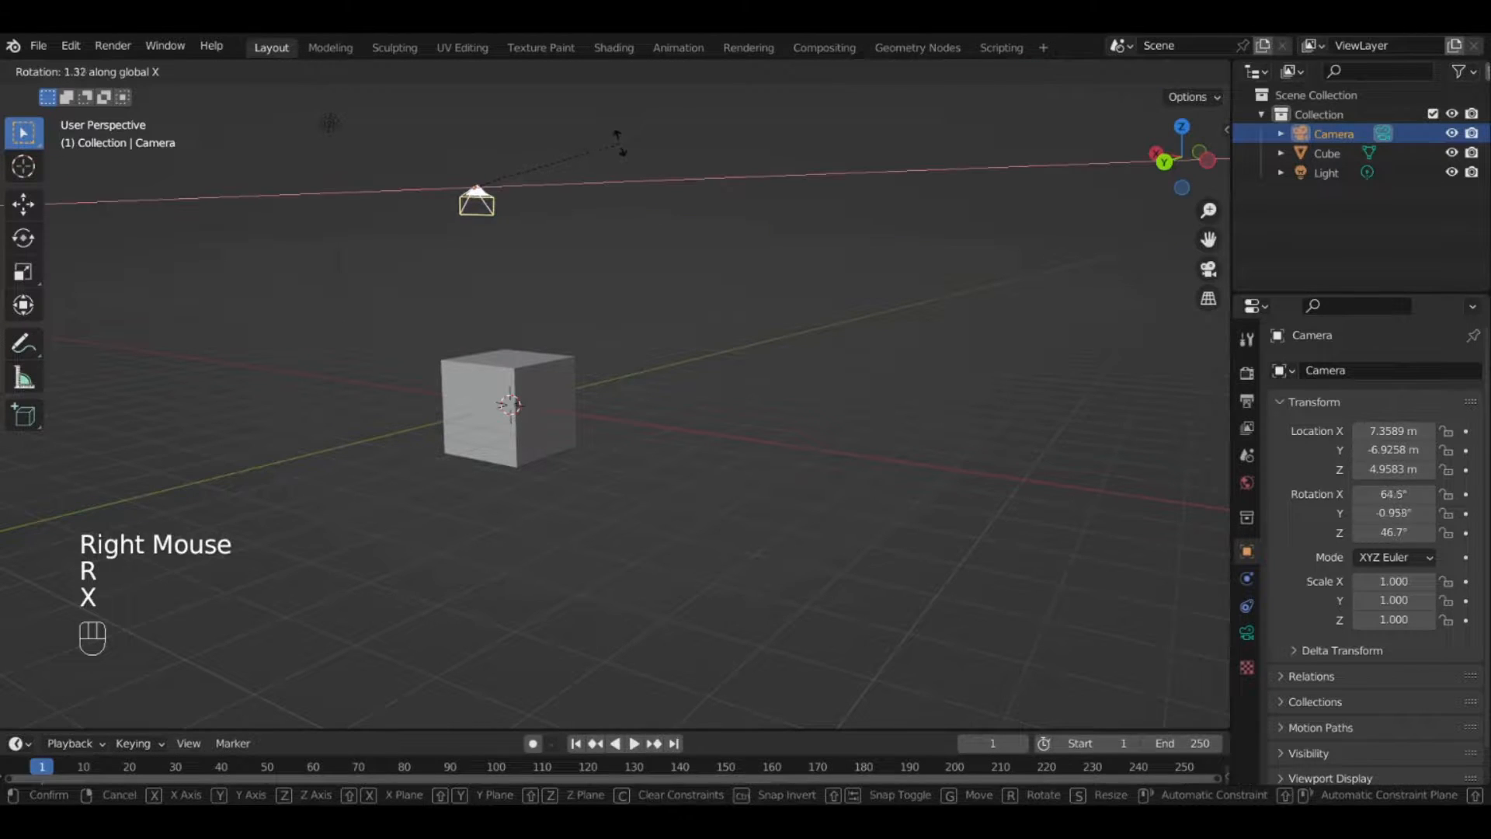
right_click(585, 206)
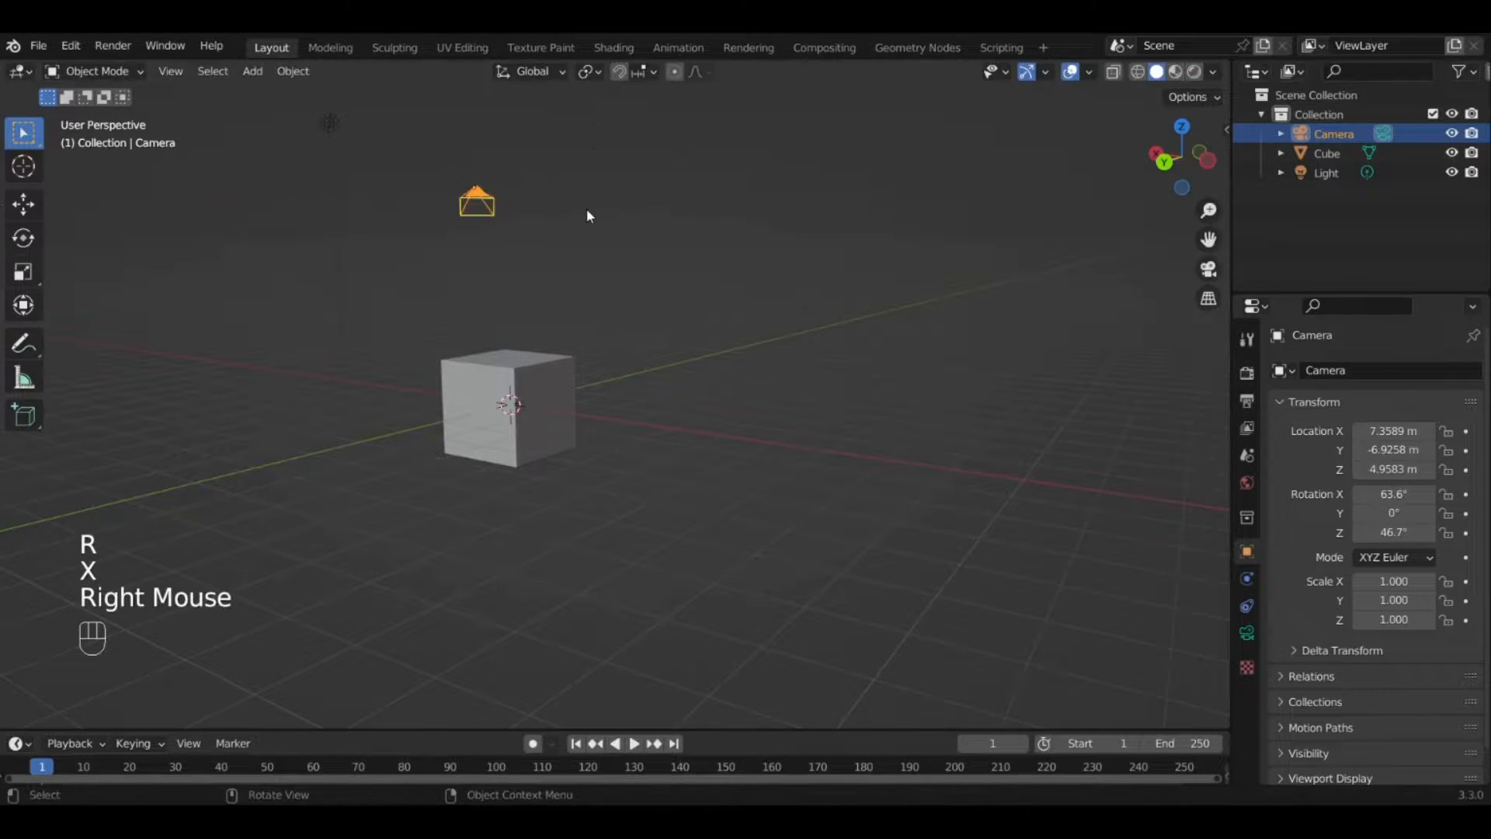
key(r)
key(z)
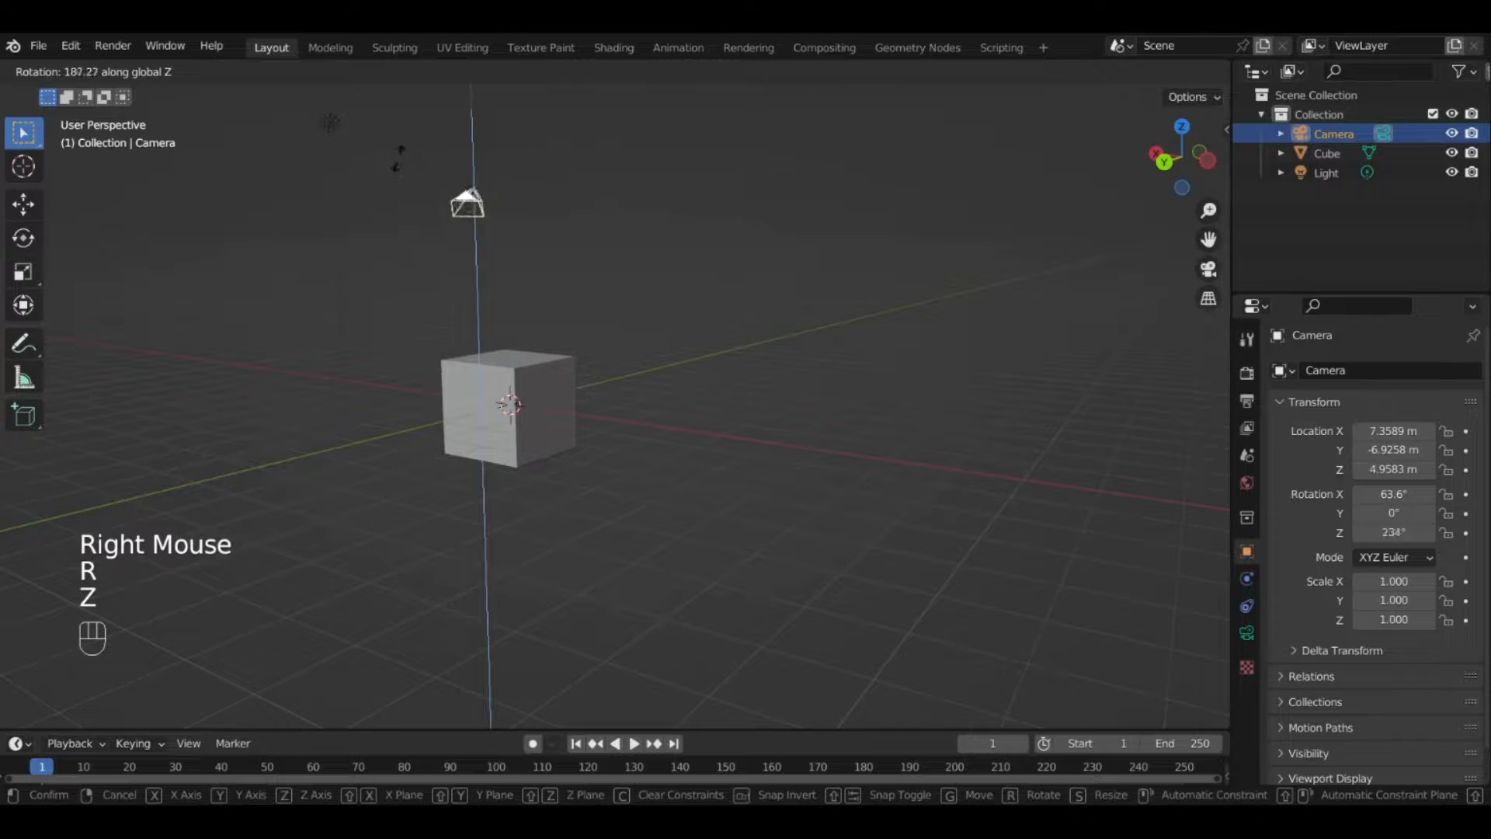
right_click(445, 361)
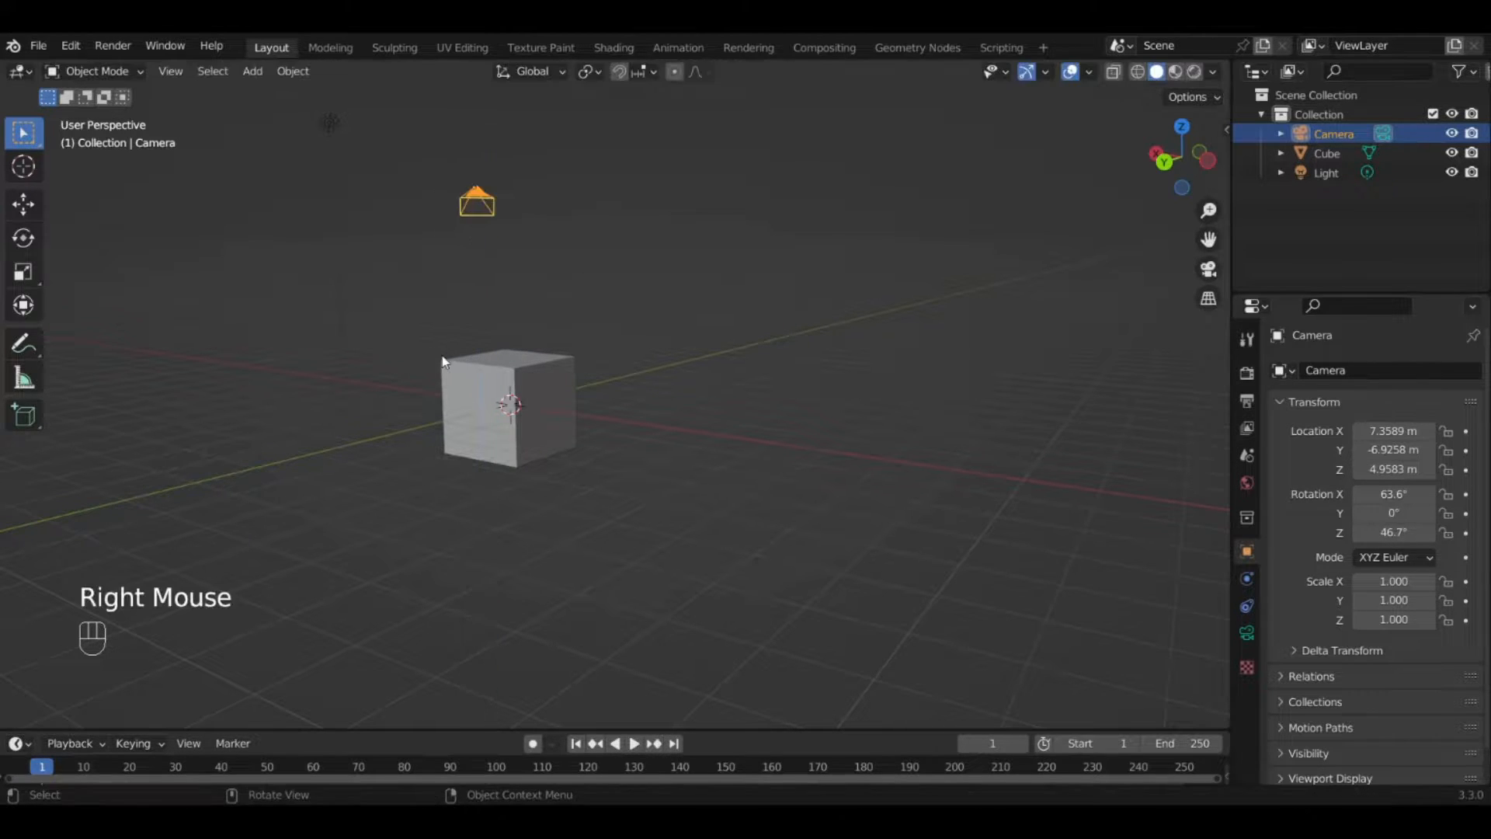
Select the cube and try to move it along the global Y, X and Z axes.
scroll(505, 198, down, 1)
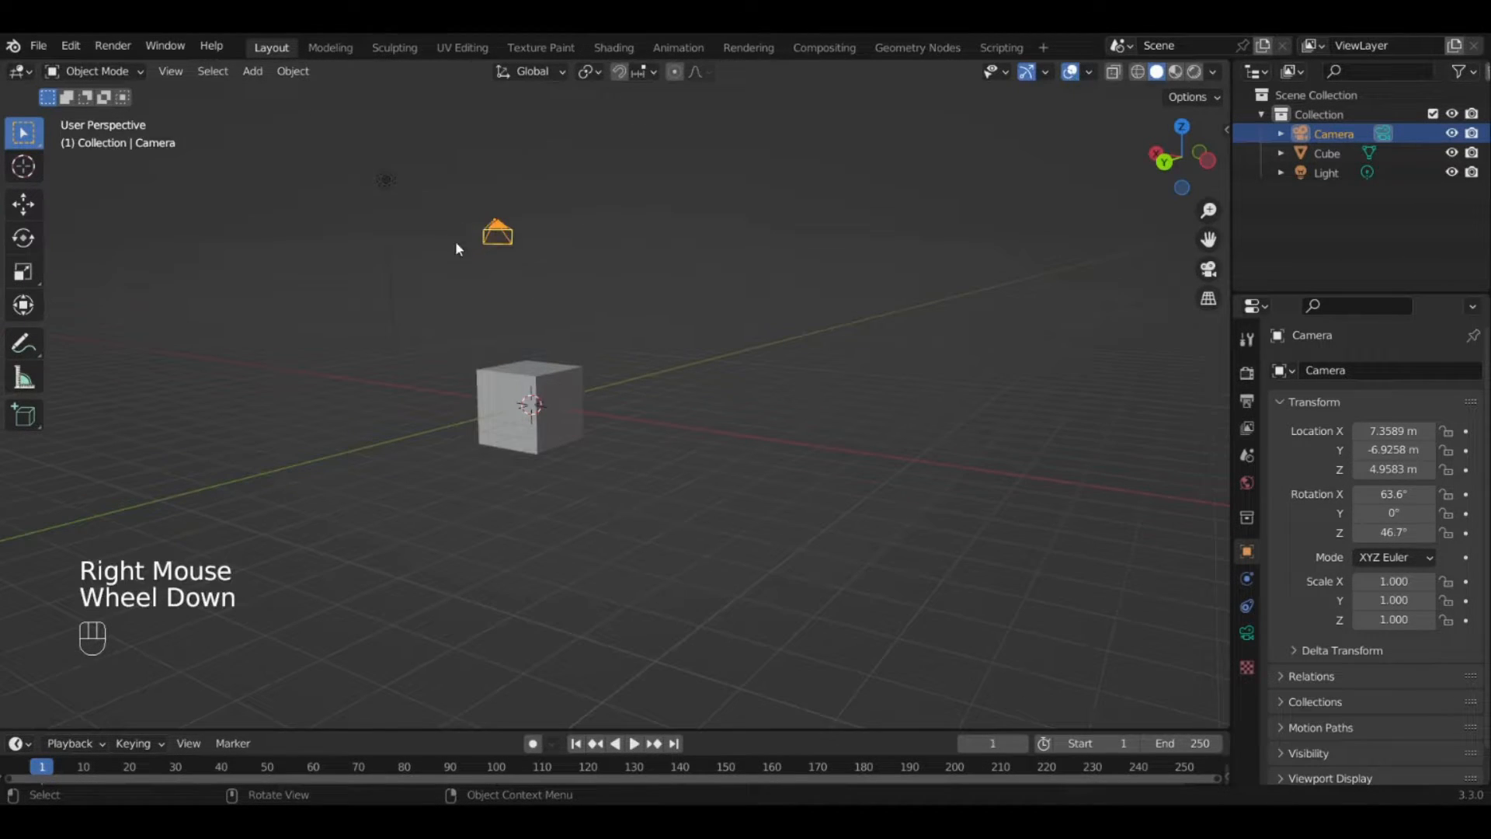
click(554, 375)
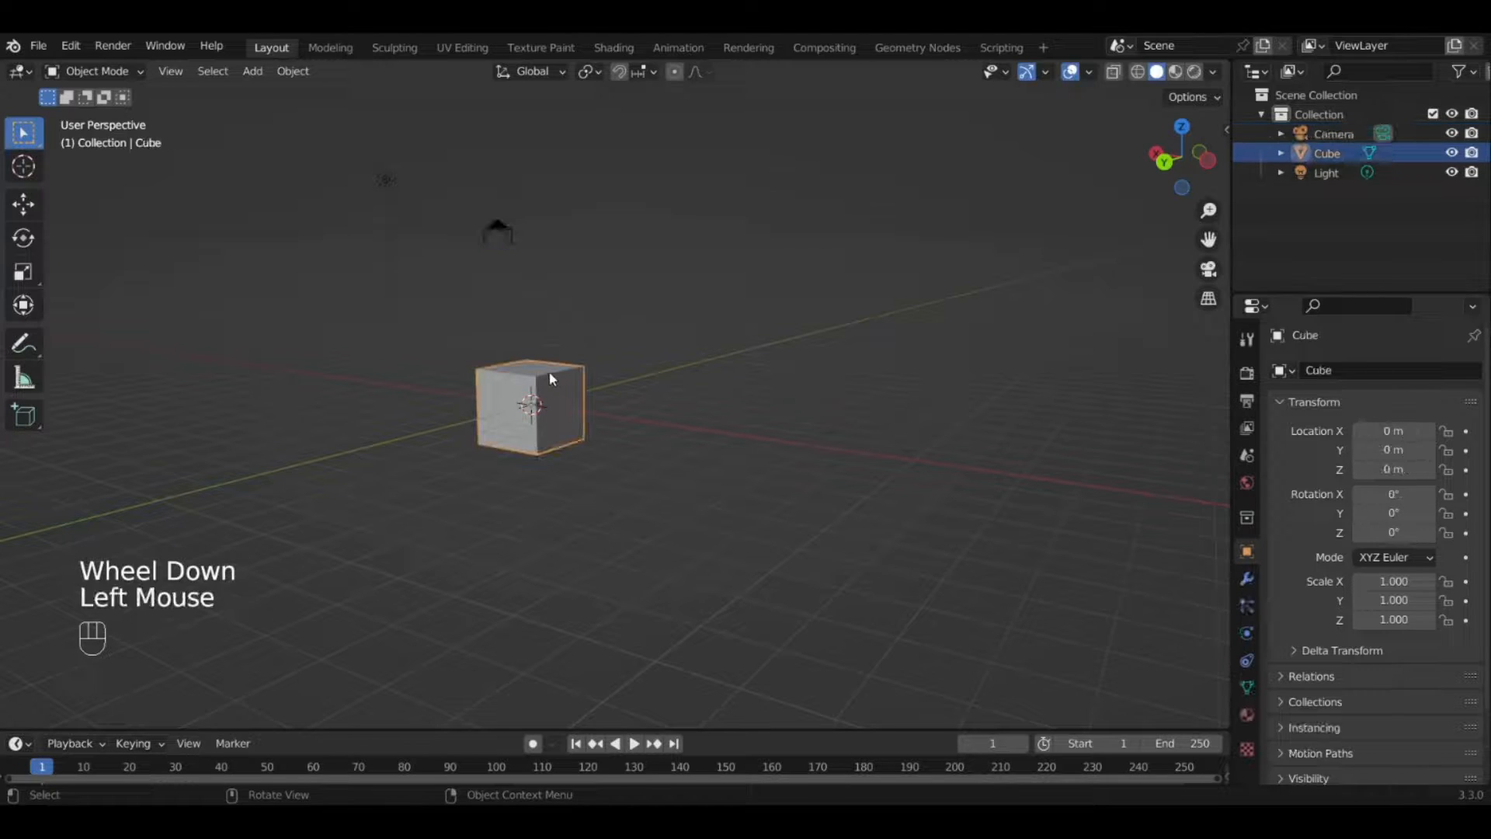
middle_drag(380, 342, 815, 381)
key(g)
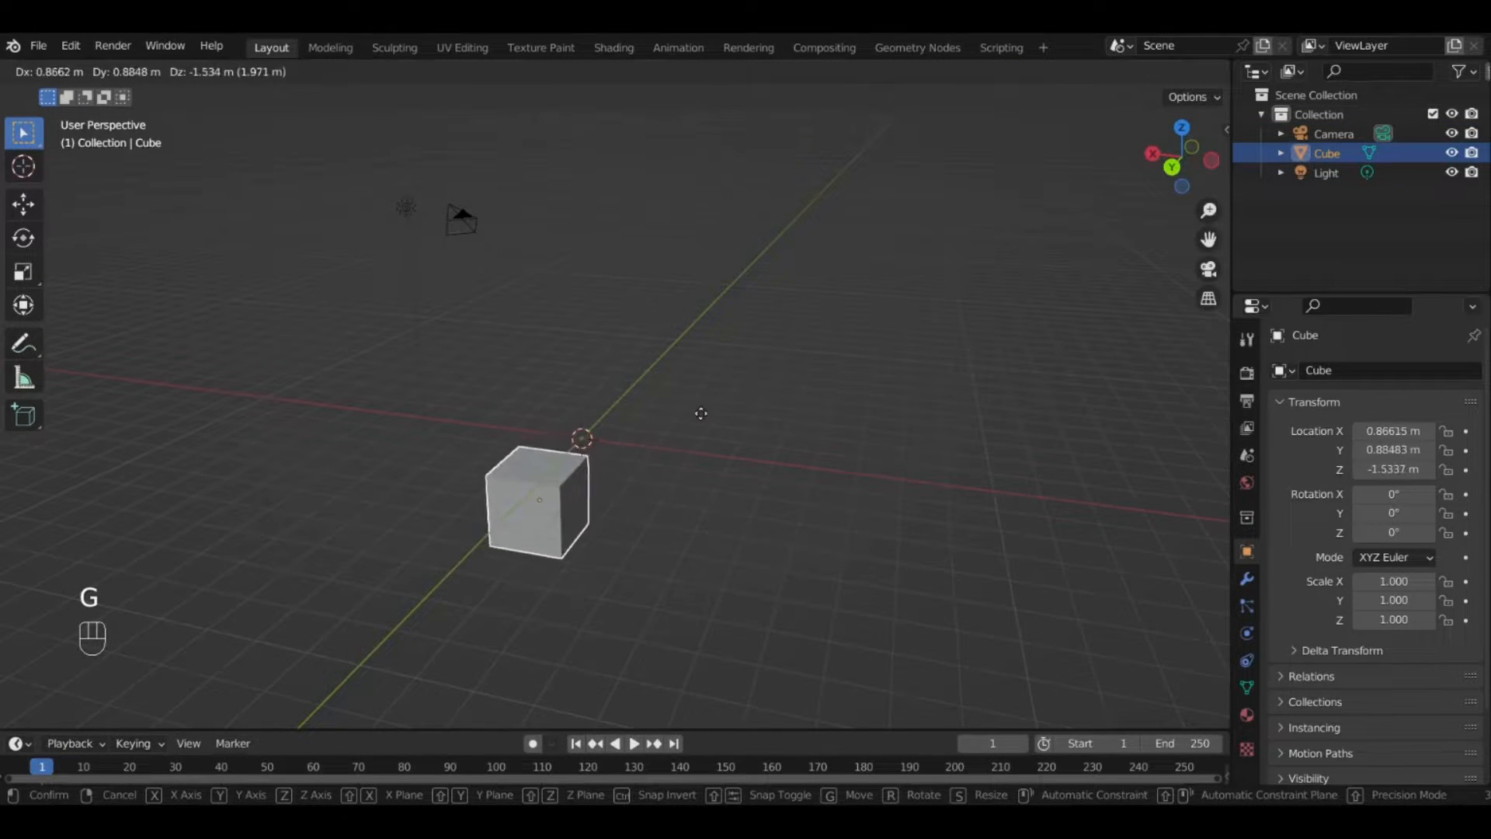
key(y)
key(x)
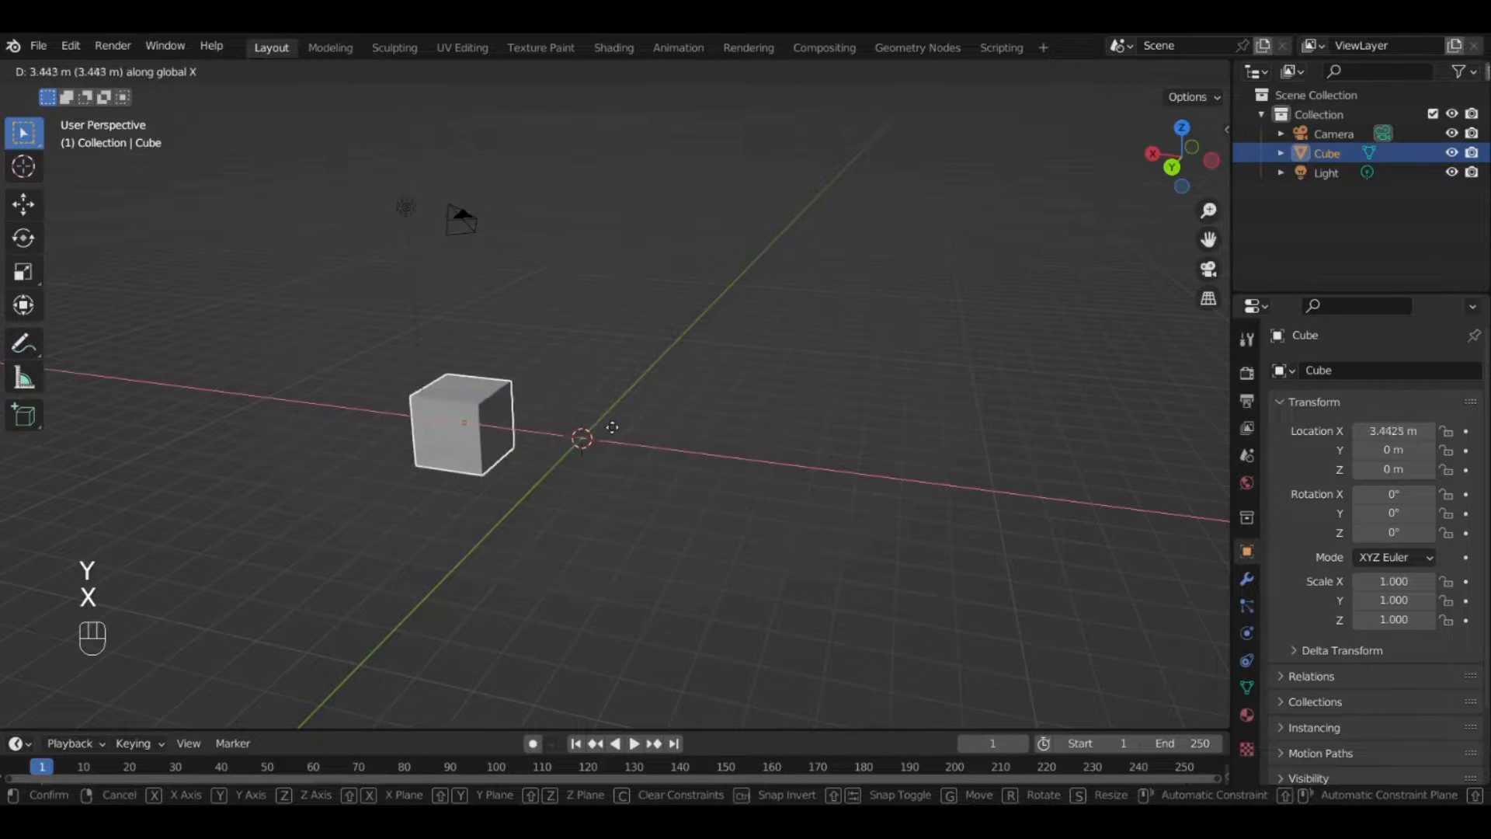
key(z)
right_click(683, 402)
Try to rotate the cube around the global Y, X and Z axes in turn.
key(r)
key(y)
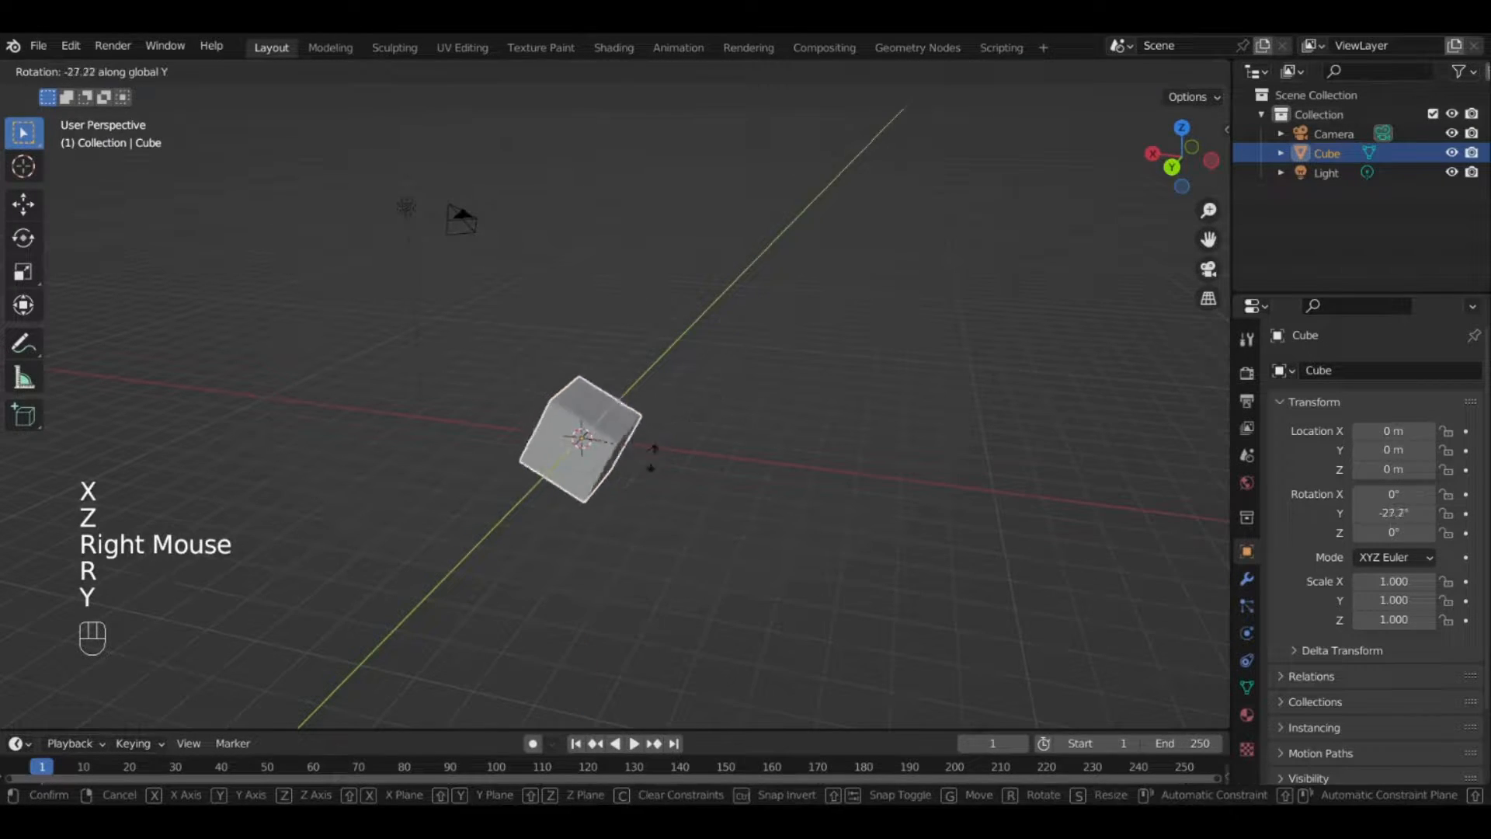
key(x)
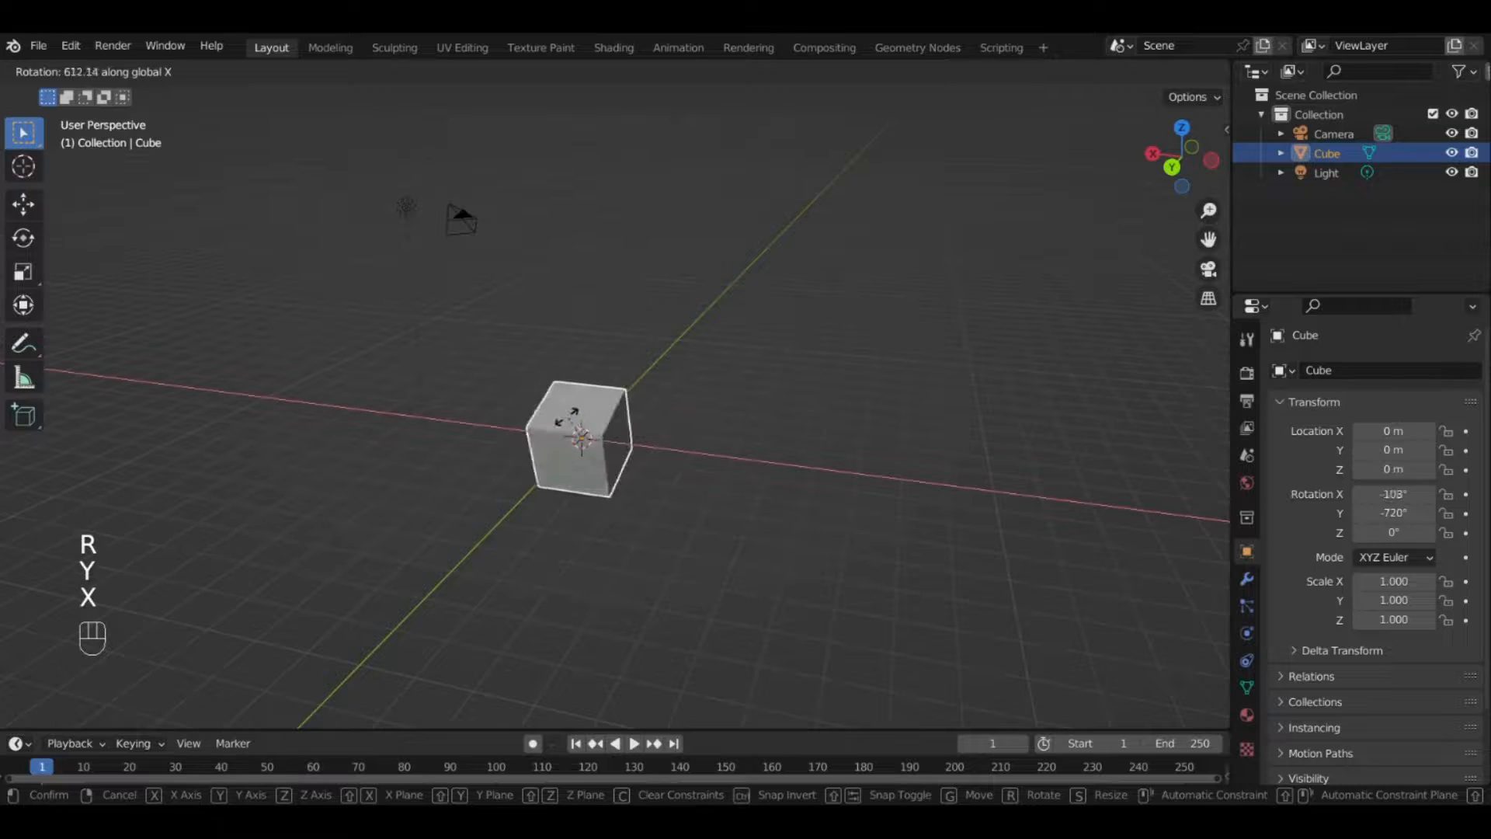
key(z)
right_click(685, 427)
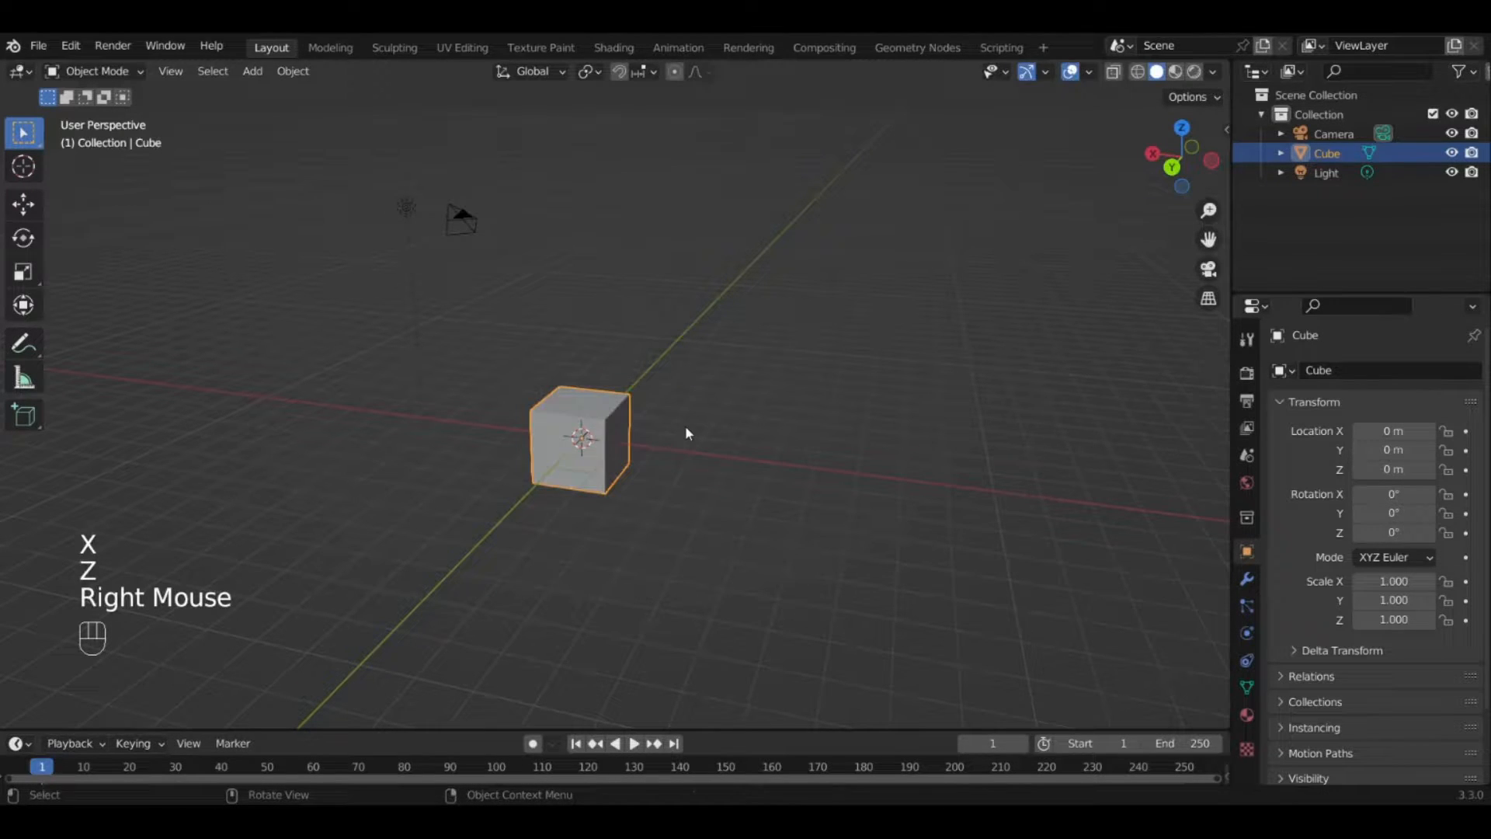
Select the camera, switch the selection to the cube and try to scale the cube uniformly, both smaller and larger.
click(488, 233)
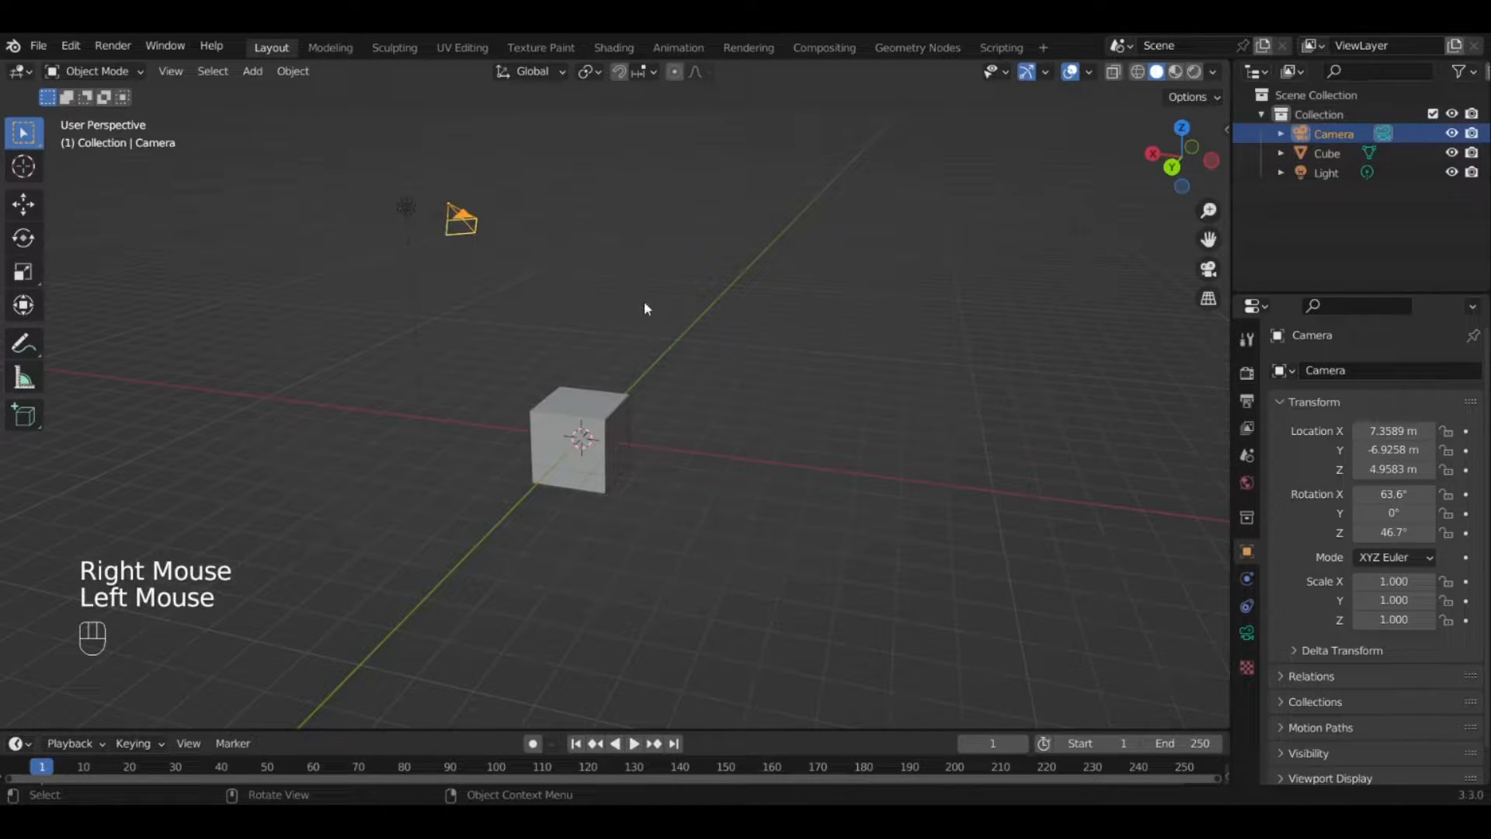
double_click(604, 438)
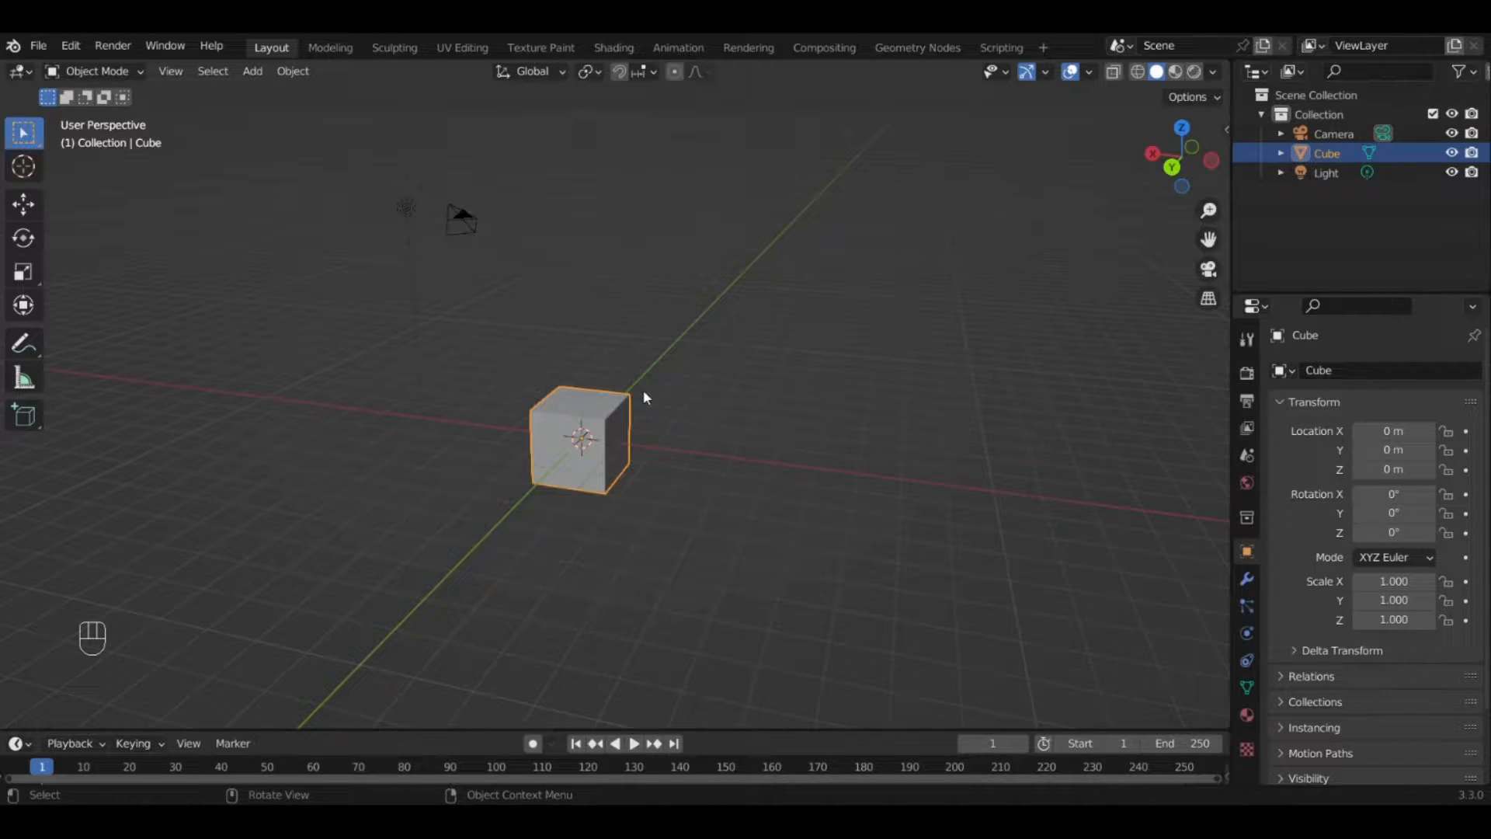
key(s)
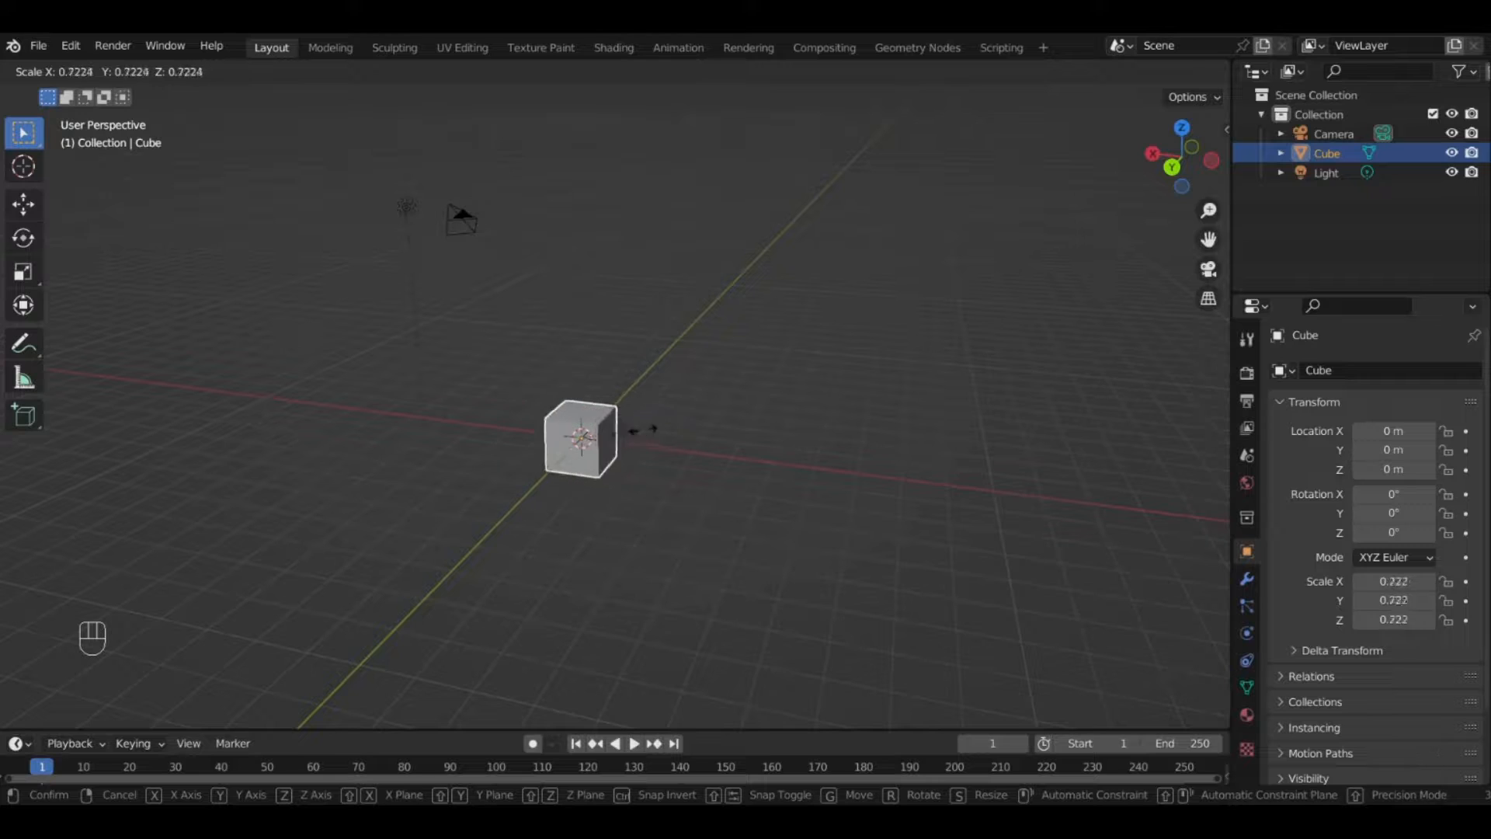
right_click(899, 431)
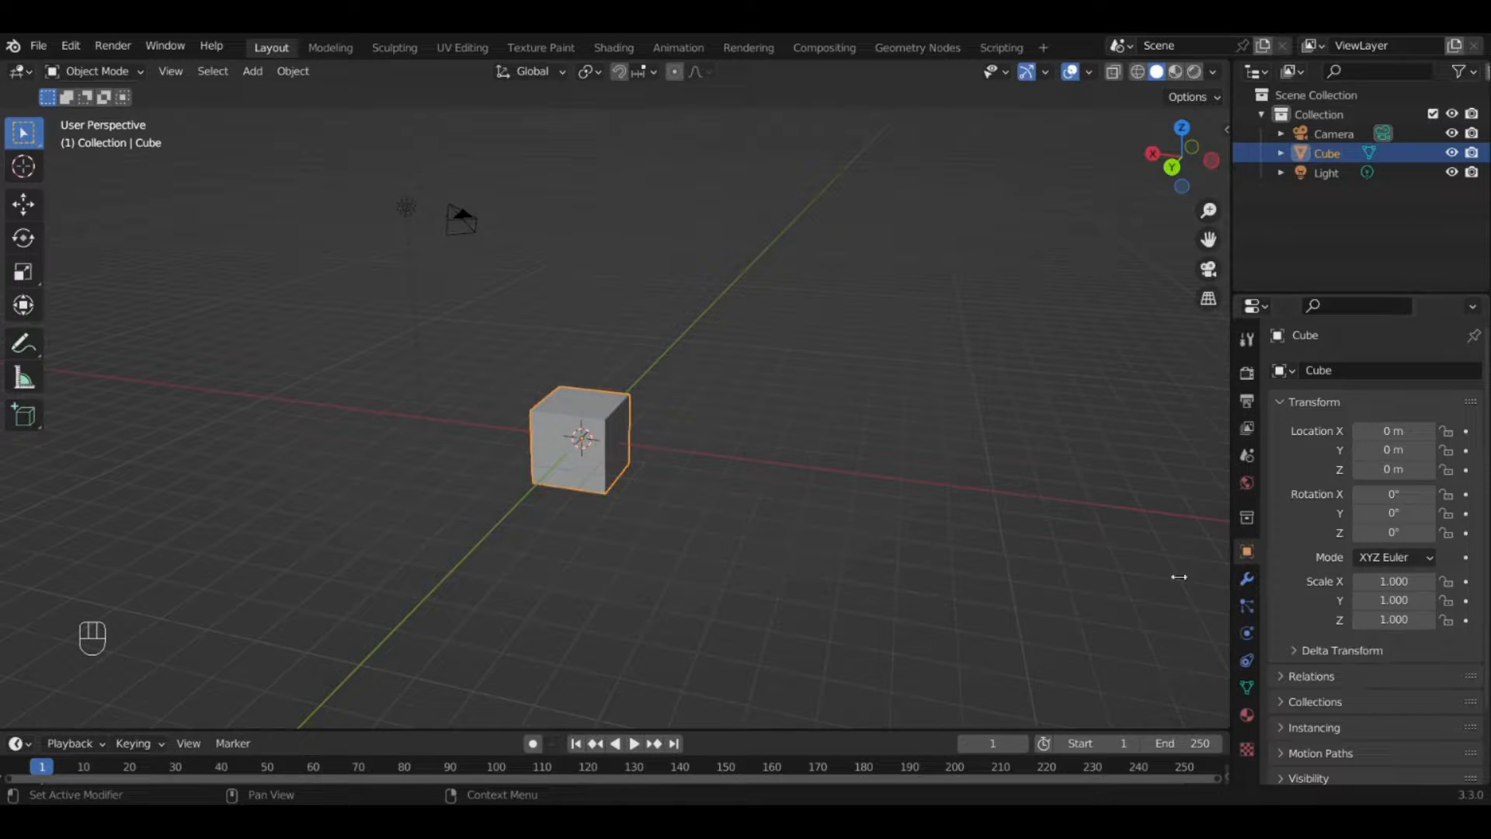
key(s)
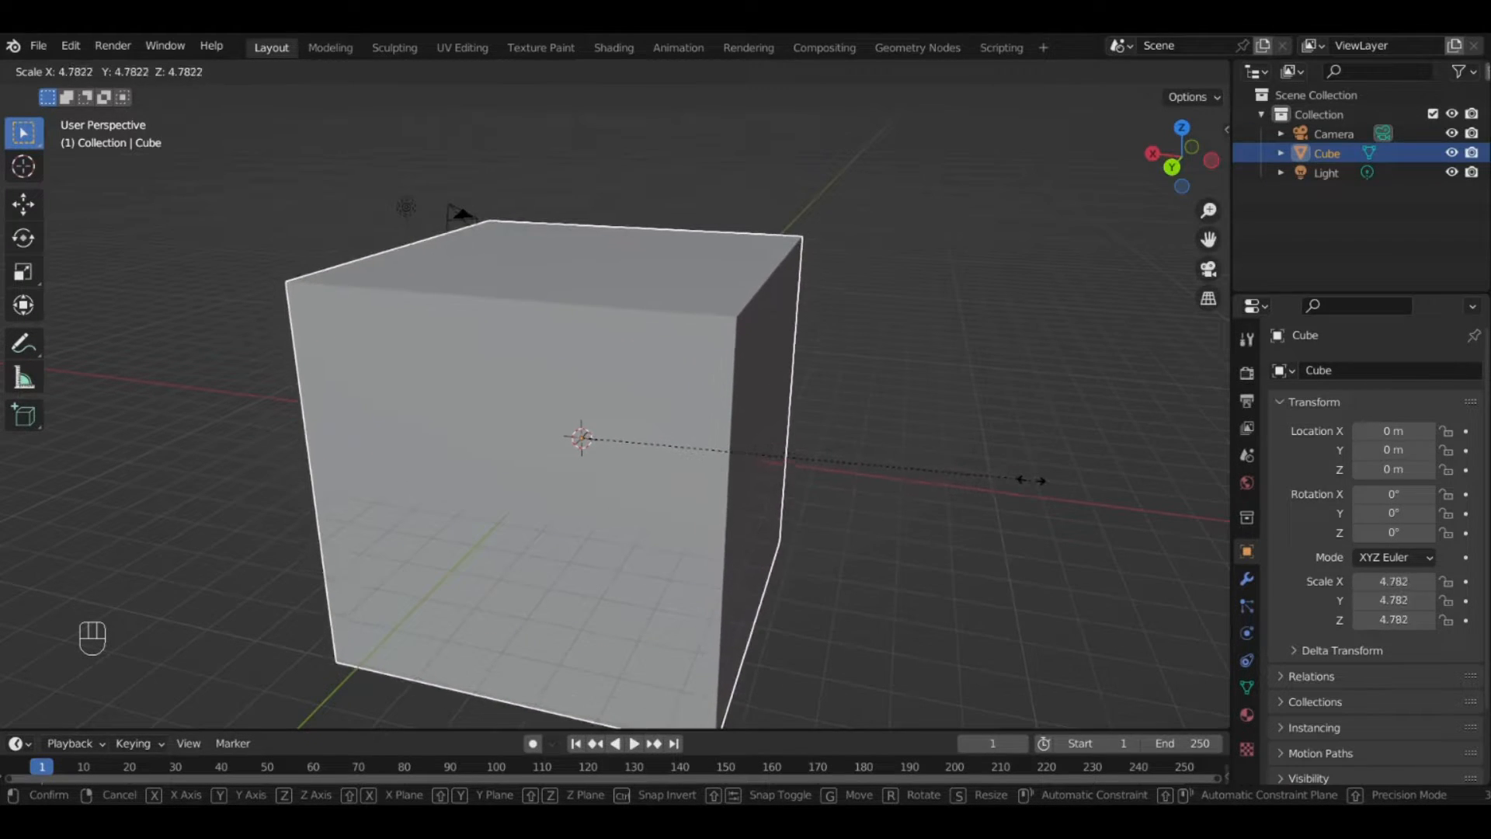
right_click(999, 524)
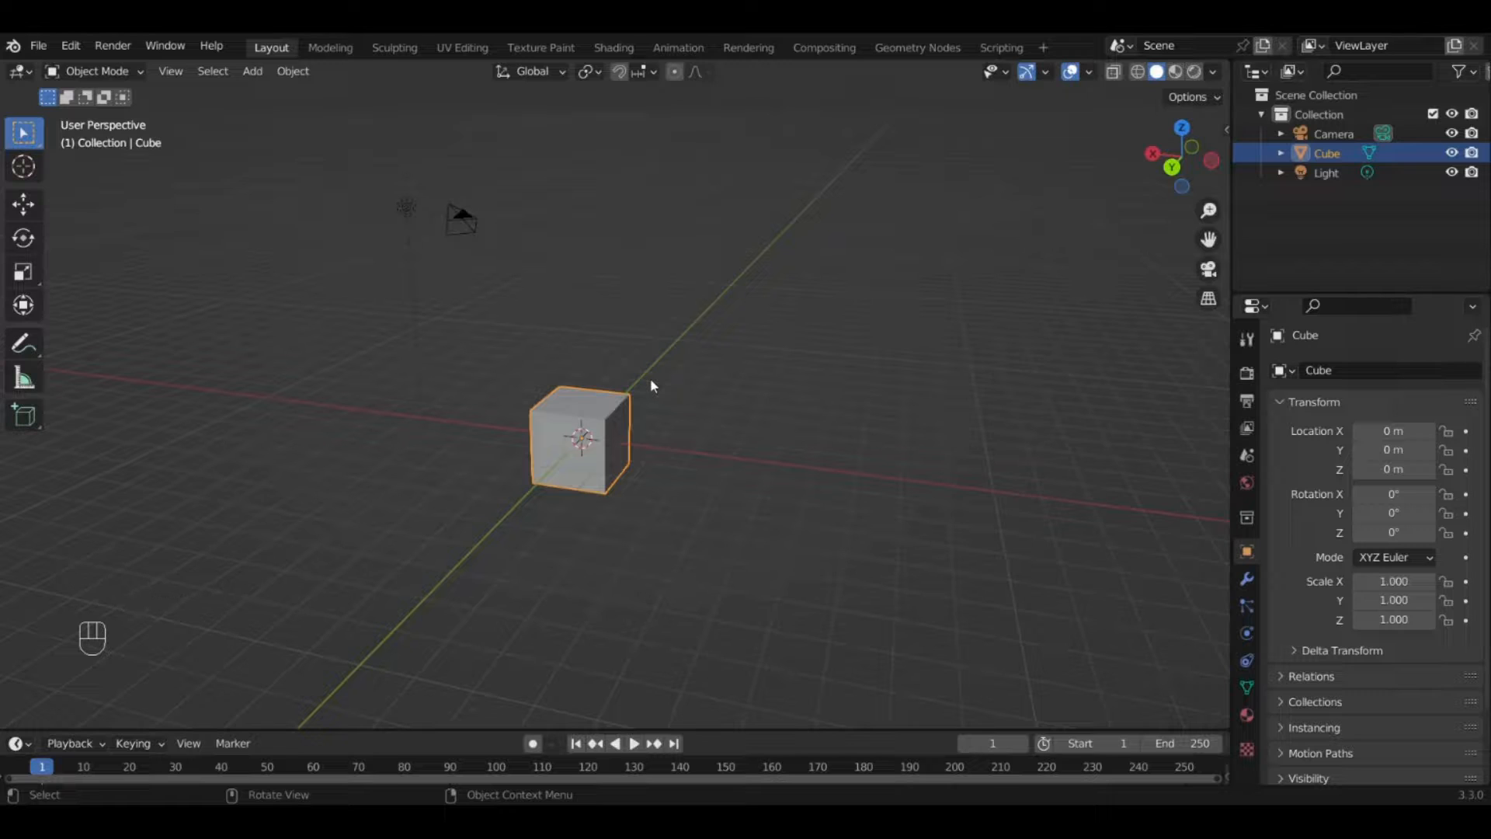
Try to scale the cube along the global Y, X and Z axes in turn.
key(s)
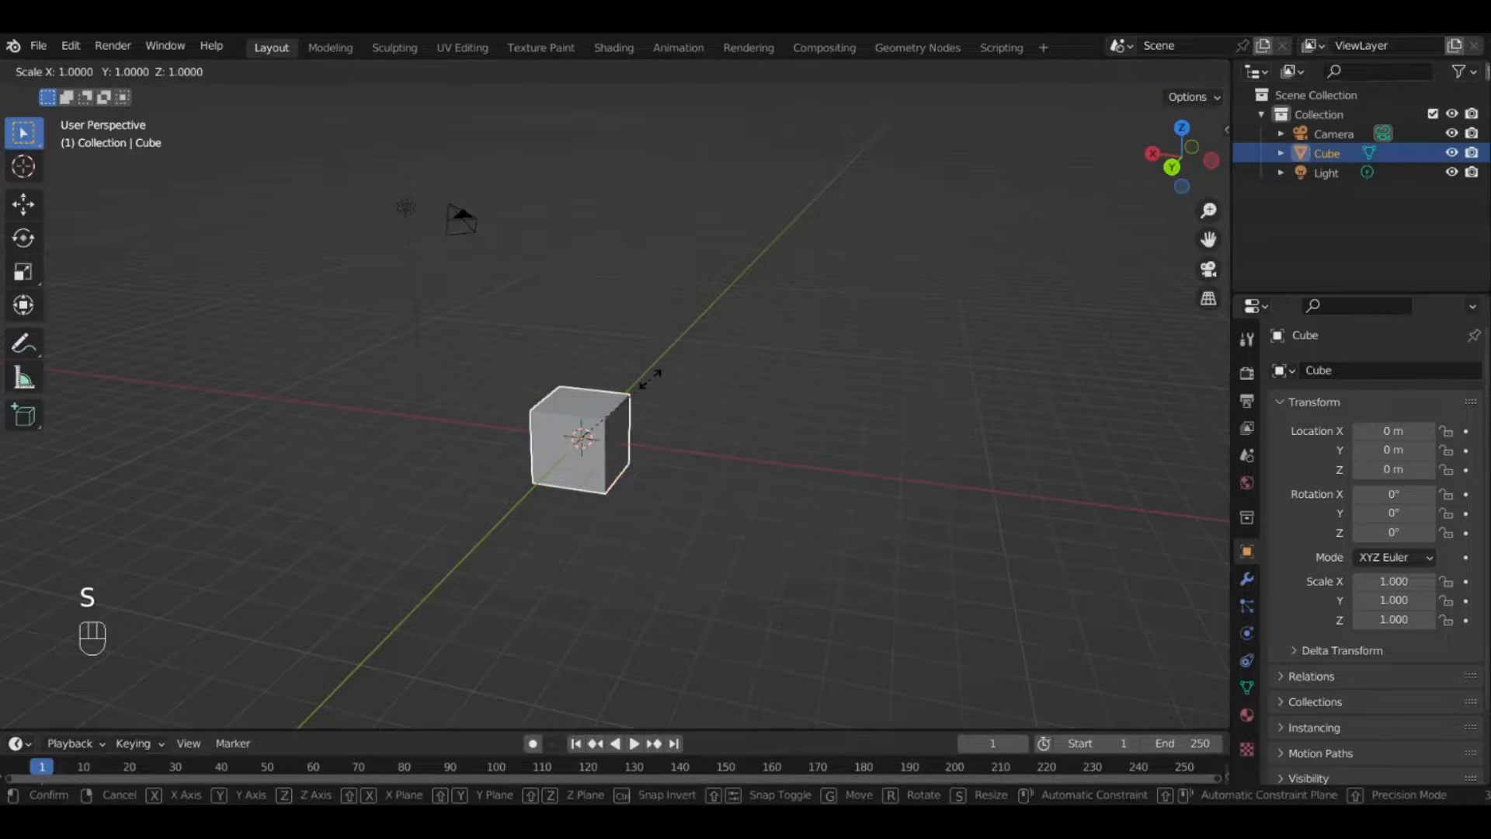
key(y)
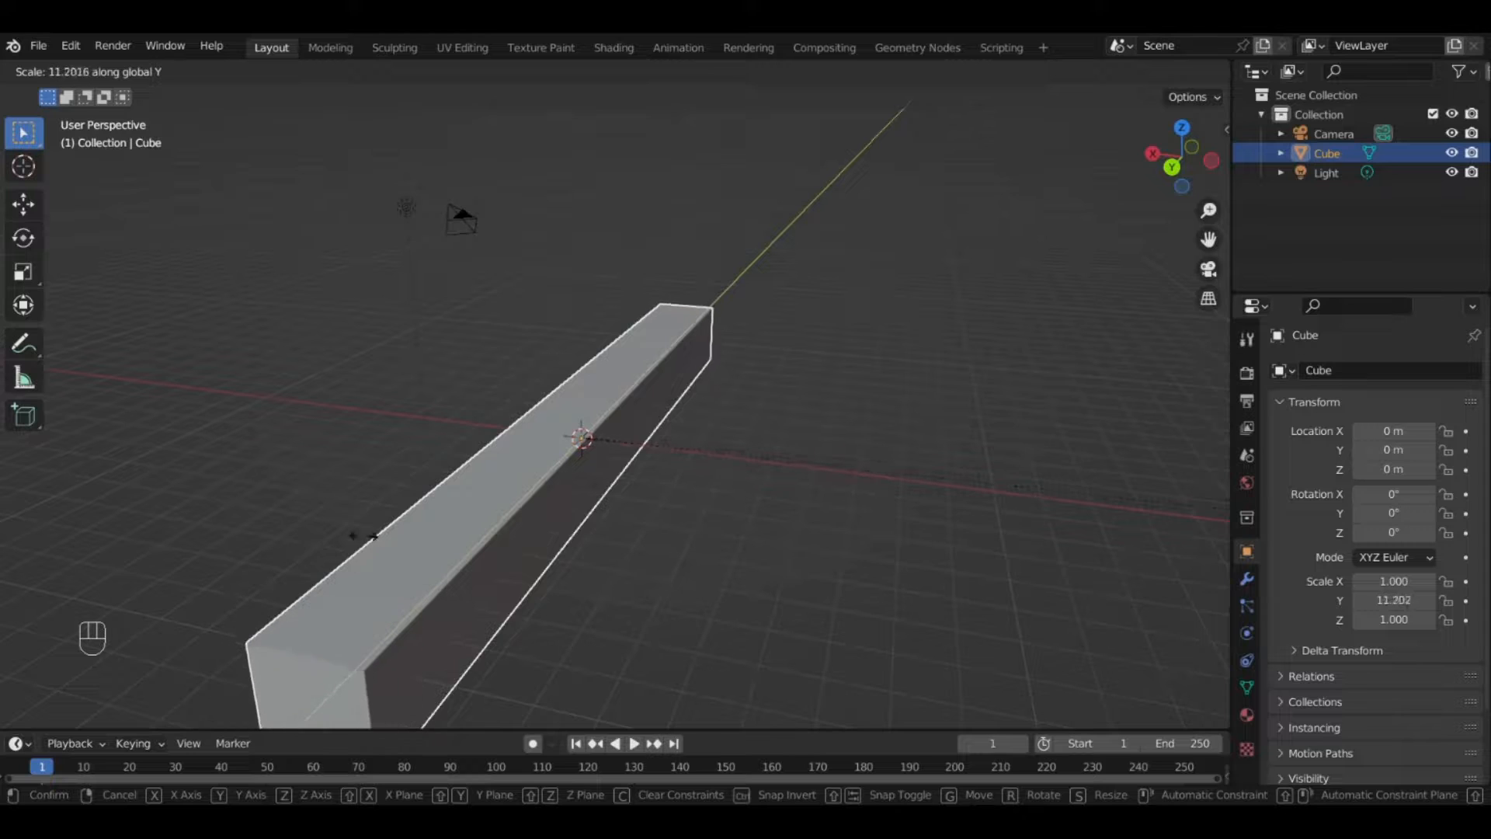
right_click(658, 497)
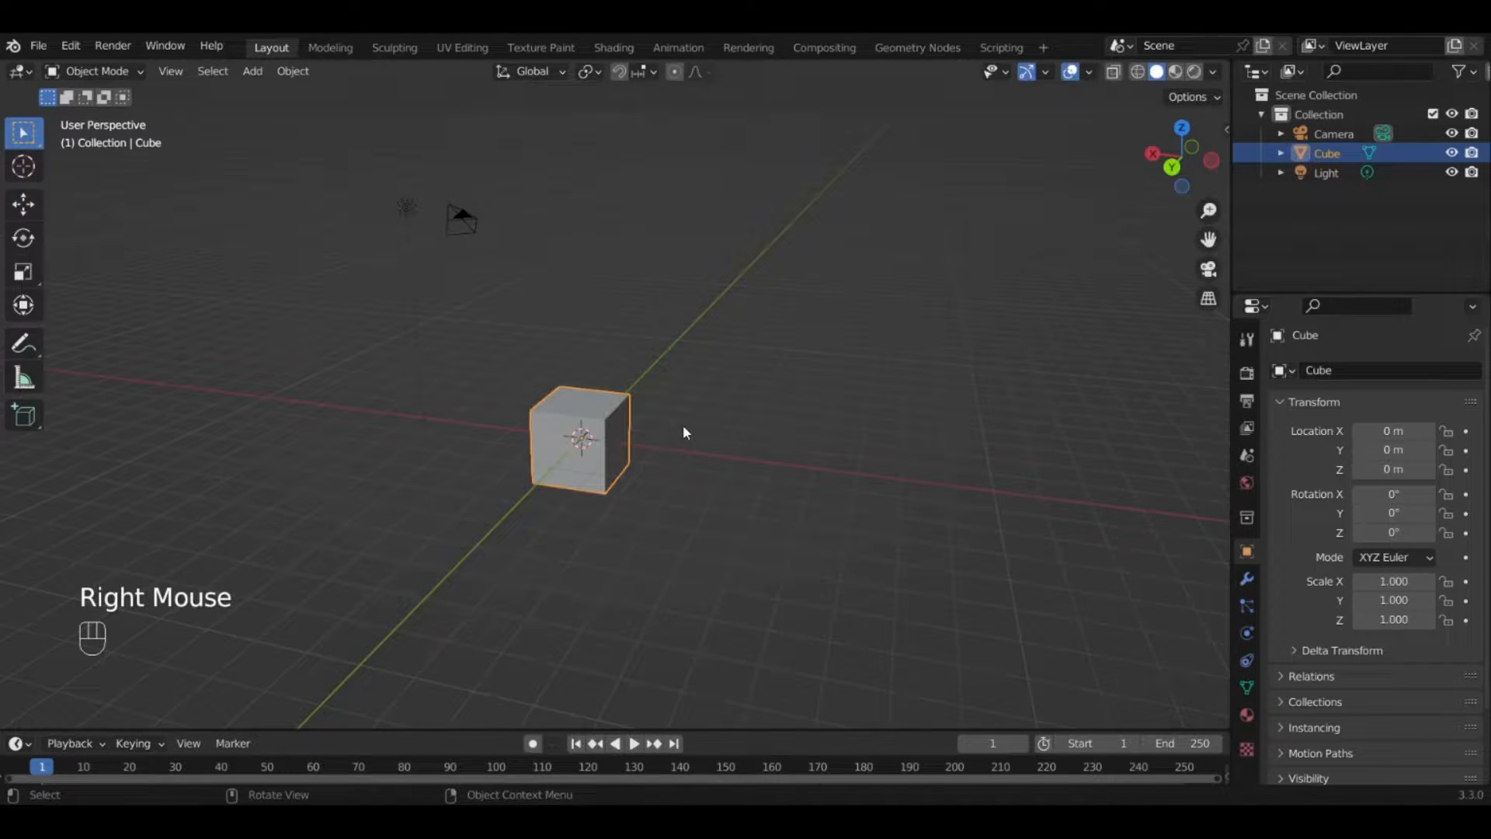
key(s)
key(x)
right_click(660, 485)
key(s)
key(z)
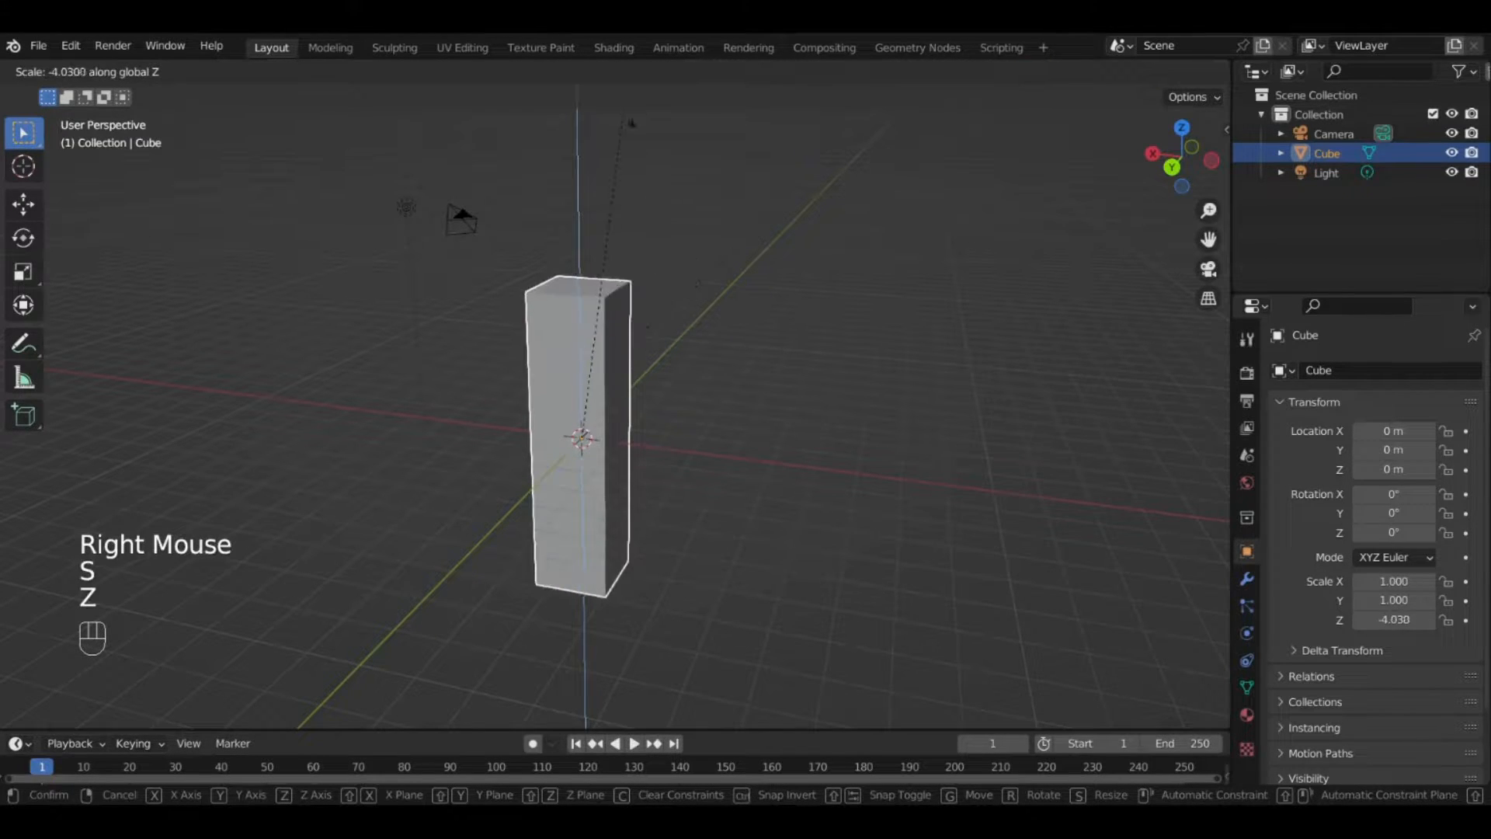
right_click(759, 639)
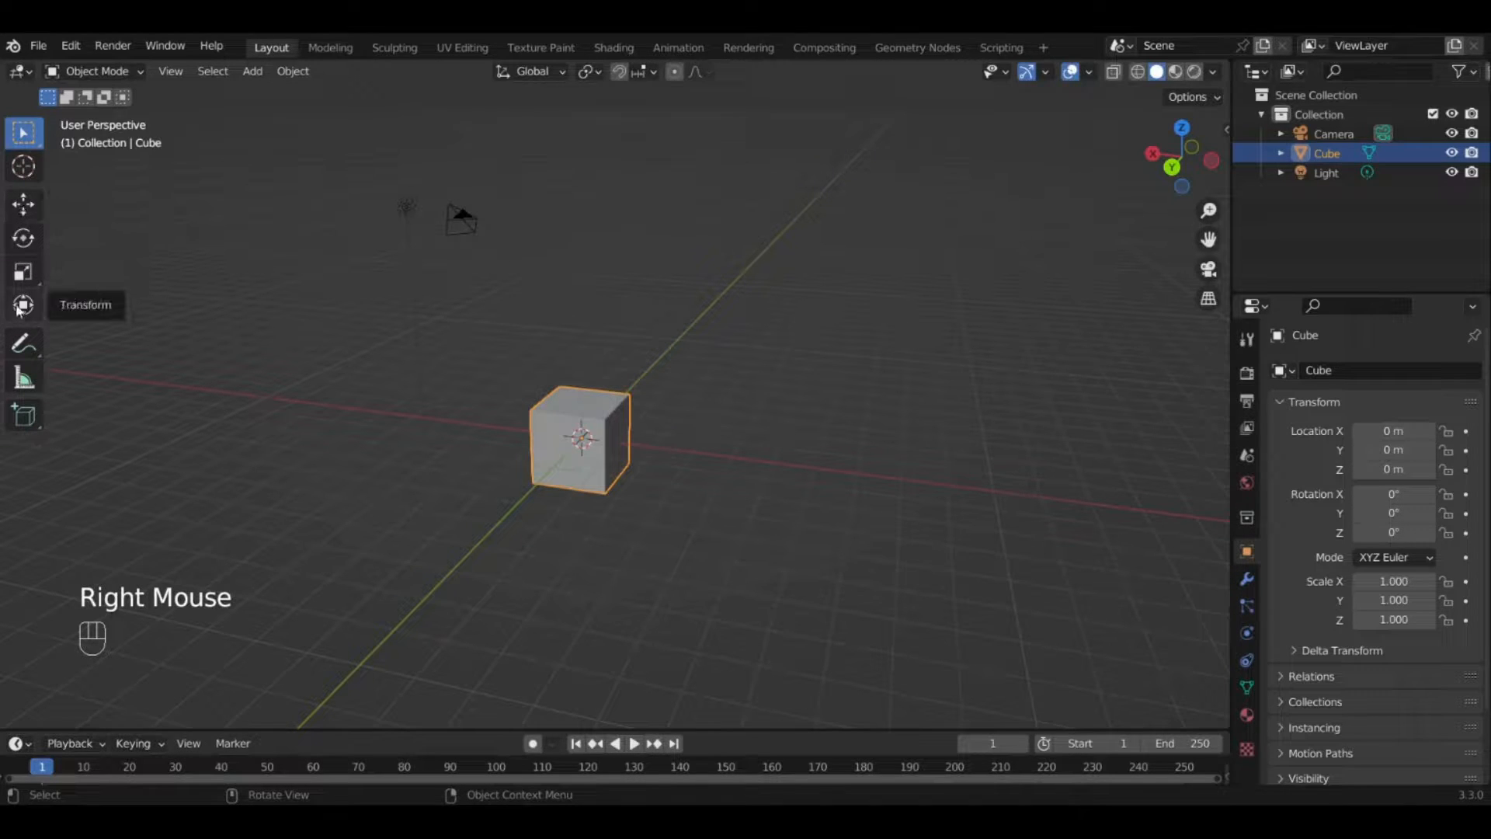
Move the cube with the Move tool's gizmo to about X 2.51 m, Y -1.78 m and Z 1.41 m.
click(26, 217)
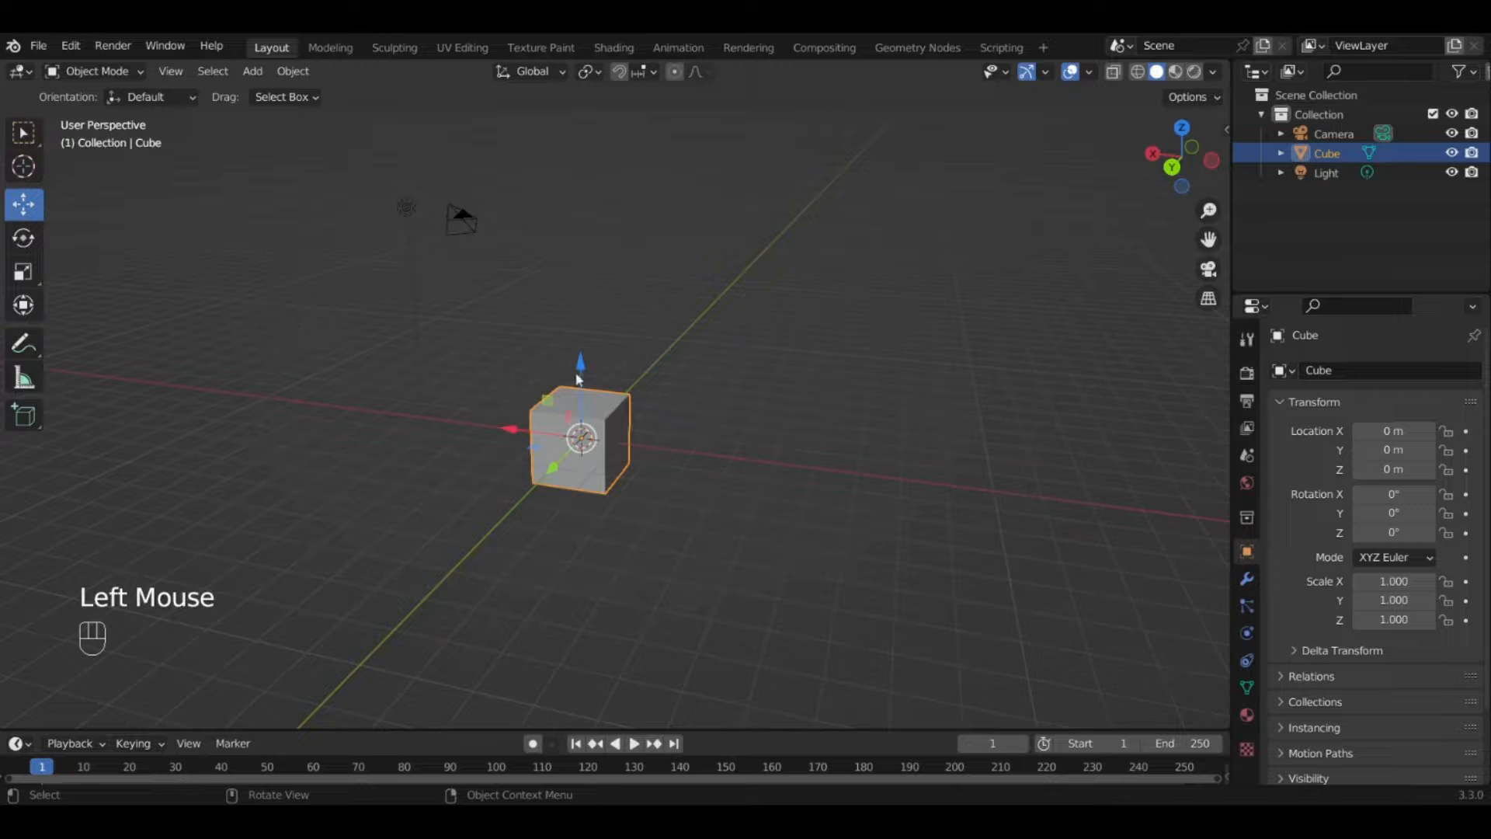
drag(577, 379, 588, 311)
mouse_move(510, 381)
mouse_down()
mouse_move(469, 428)
mouse_move(372, 460)
mouse_move(497, 393)
mouse_up()
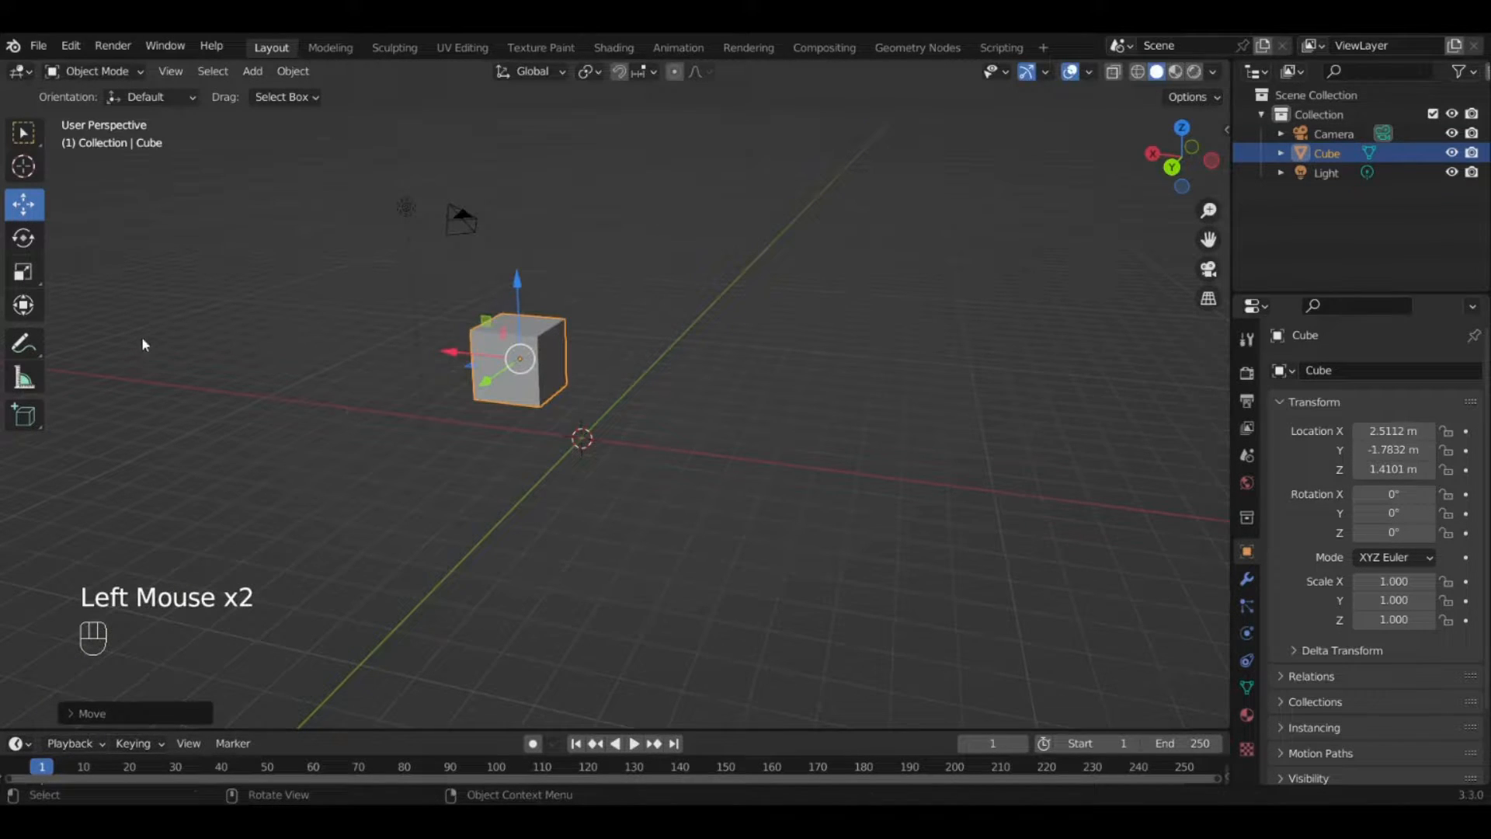
Rotate the cube with the Rotate tool's gizmo to about X 1015°, Y -914° and Z -541°.
click(23, 237)
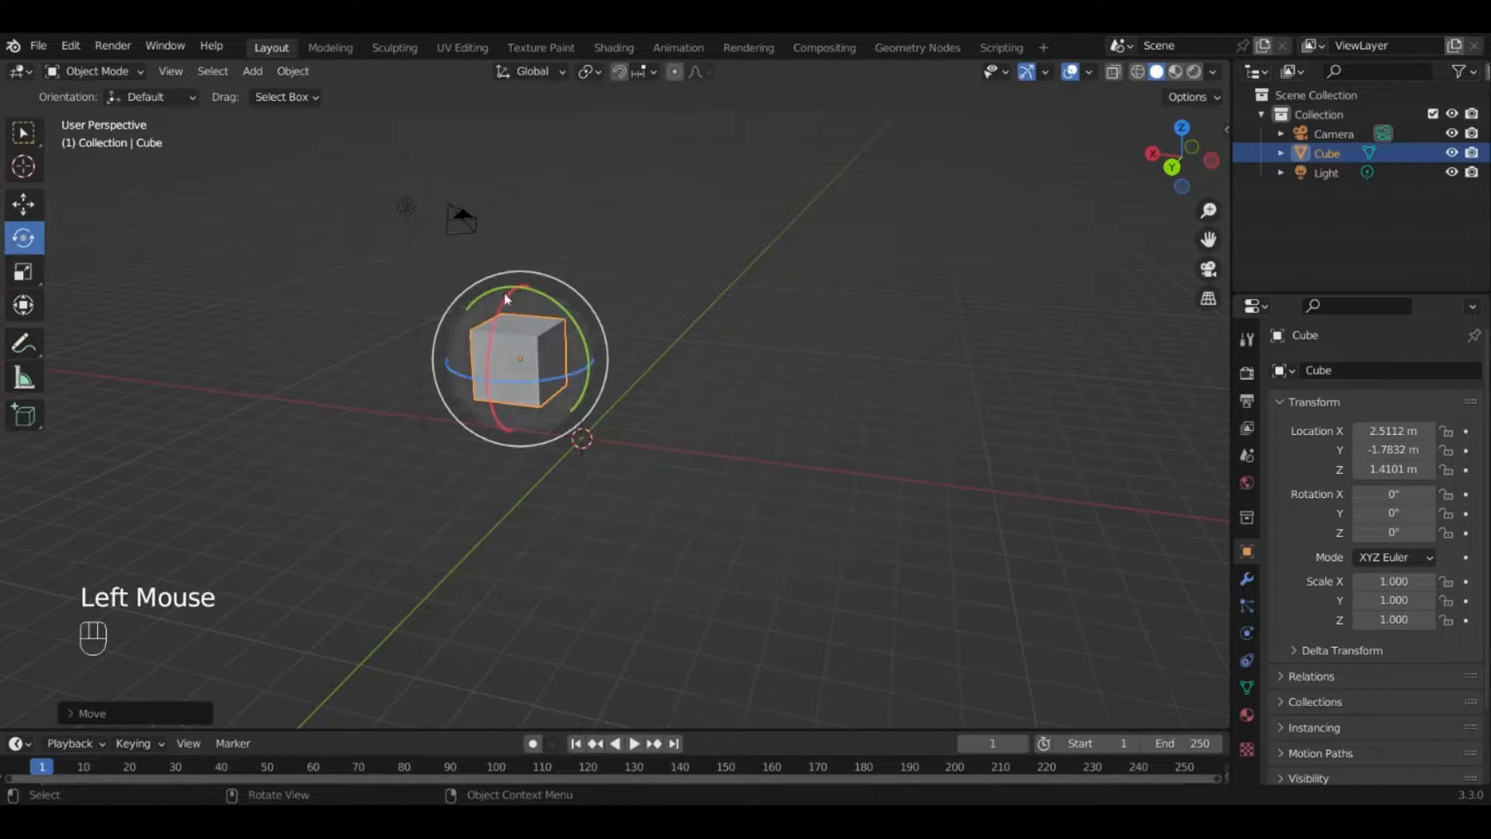
drag(547, 292, 501, 338)
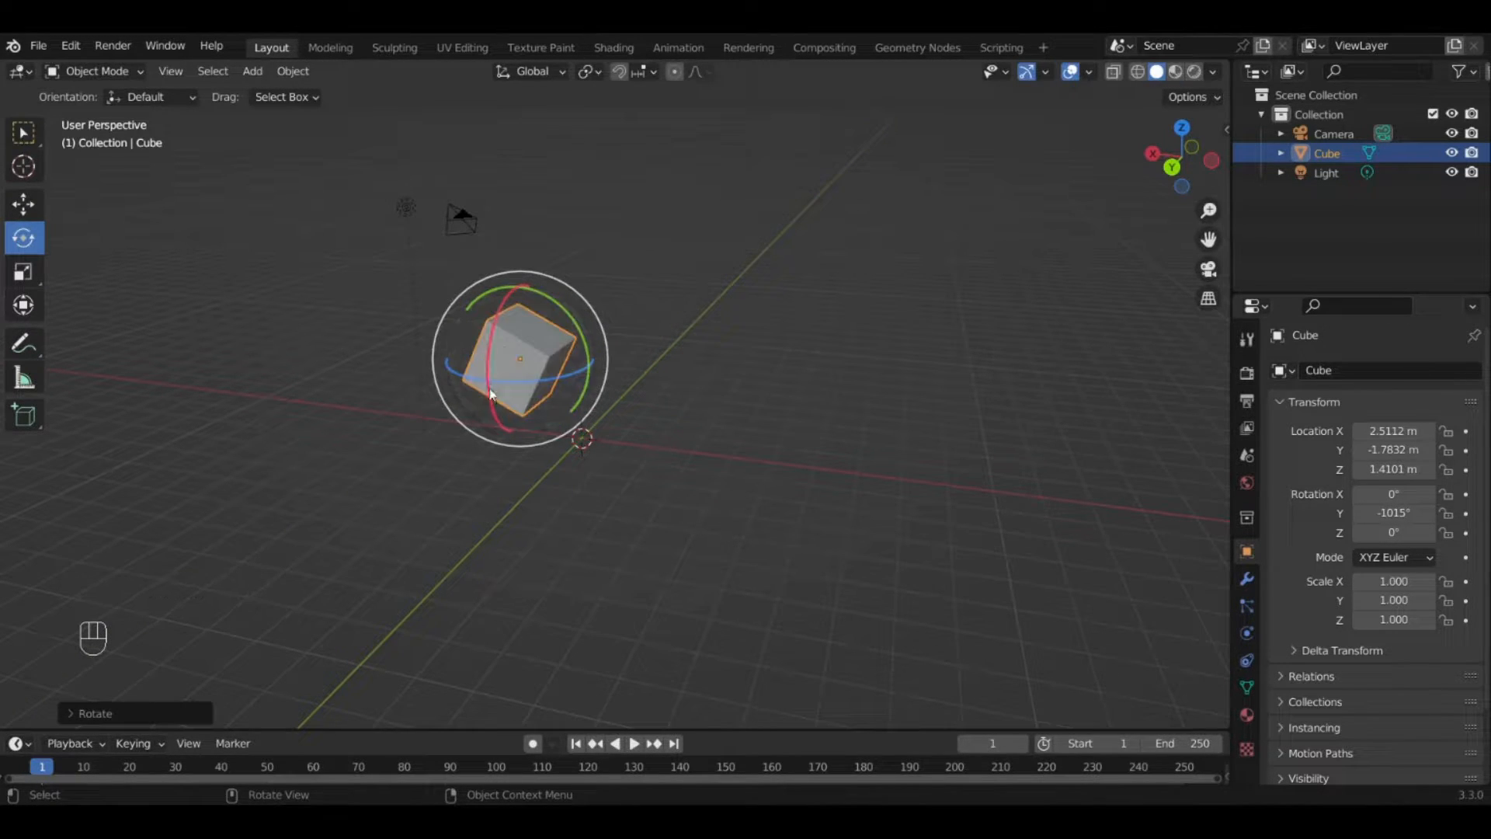
drag(491, 394, 583, 434)
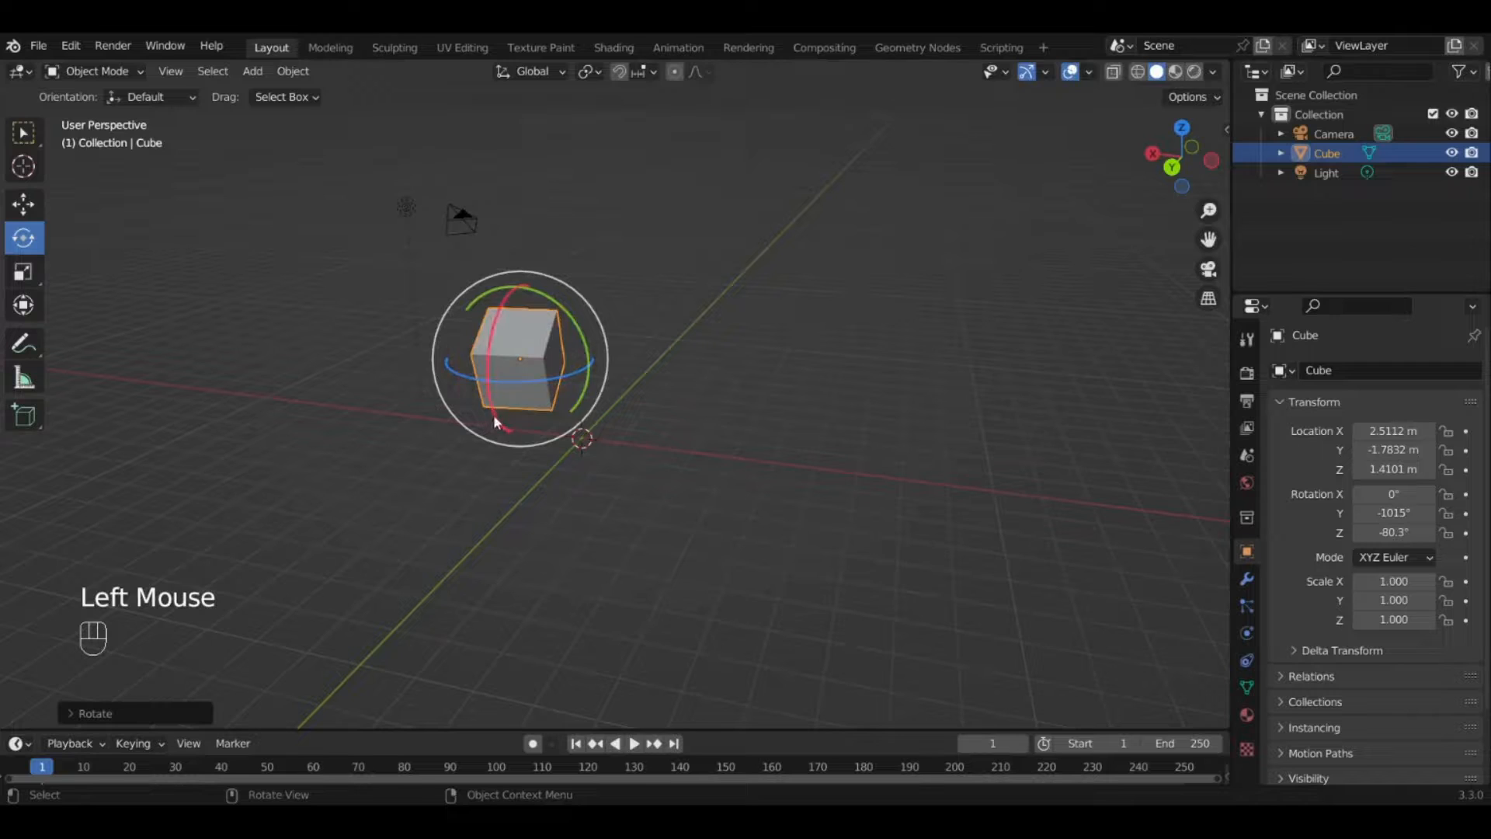
drag(494, 421, 260, 445)
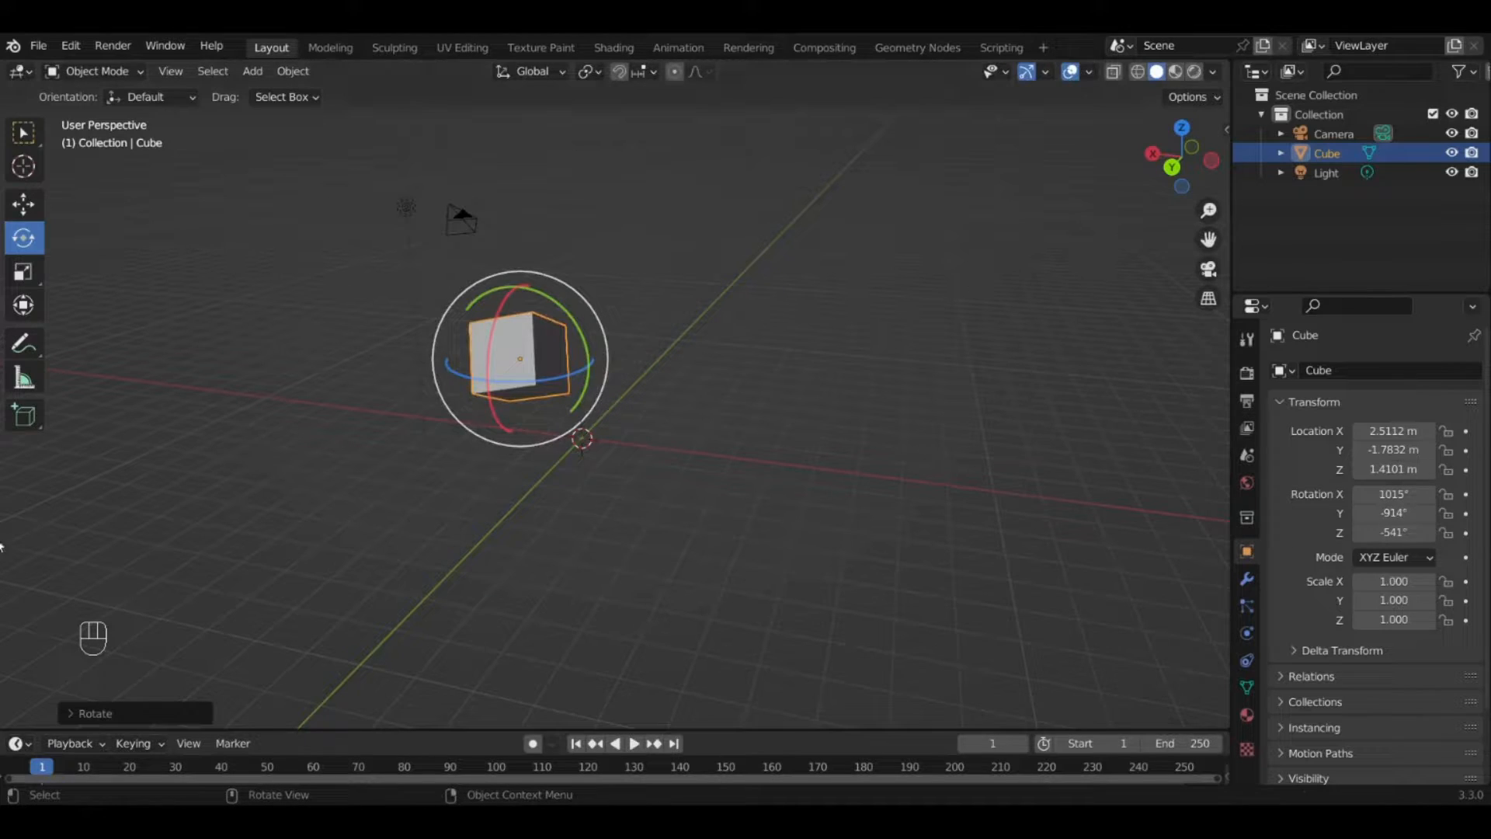
Scale the cube with the Scale tool's gizmo, first uniformly and then per axis, to about X 1.502, Y 0.892 and Z 1.452.
click(18, 283)
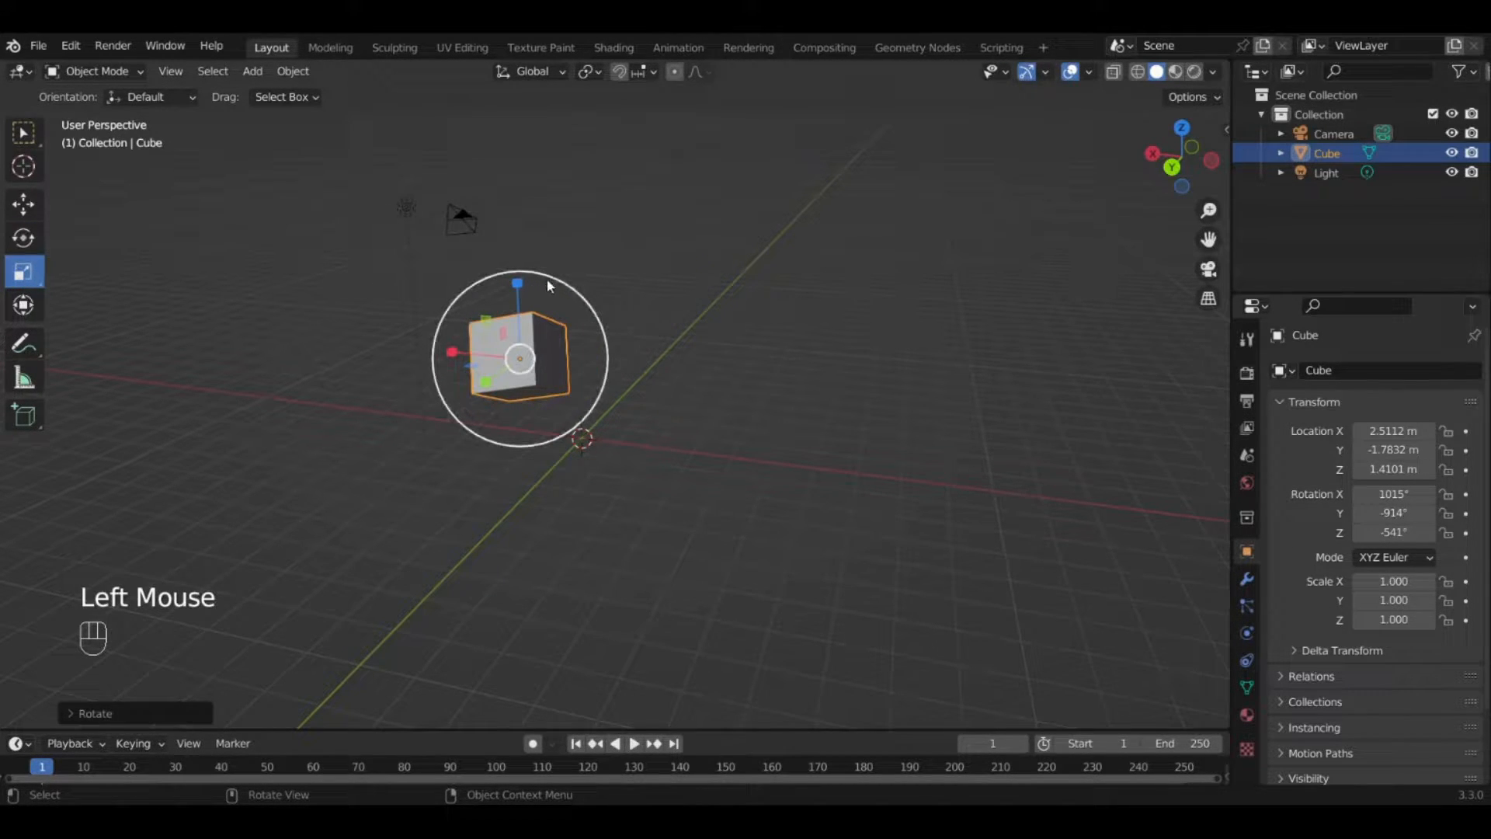
drag(547, 285, 589, 379)
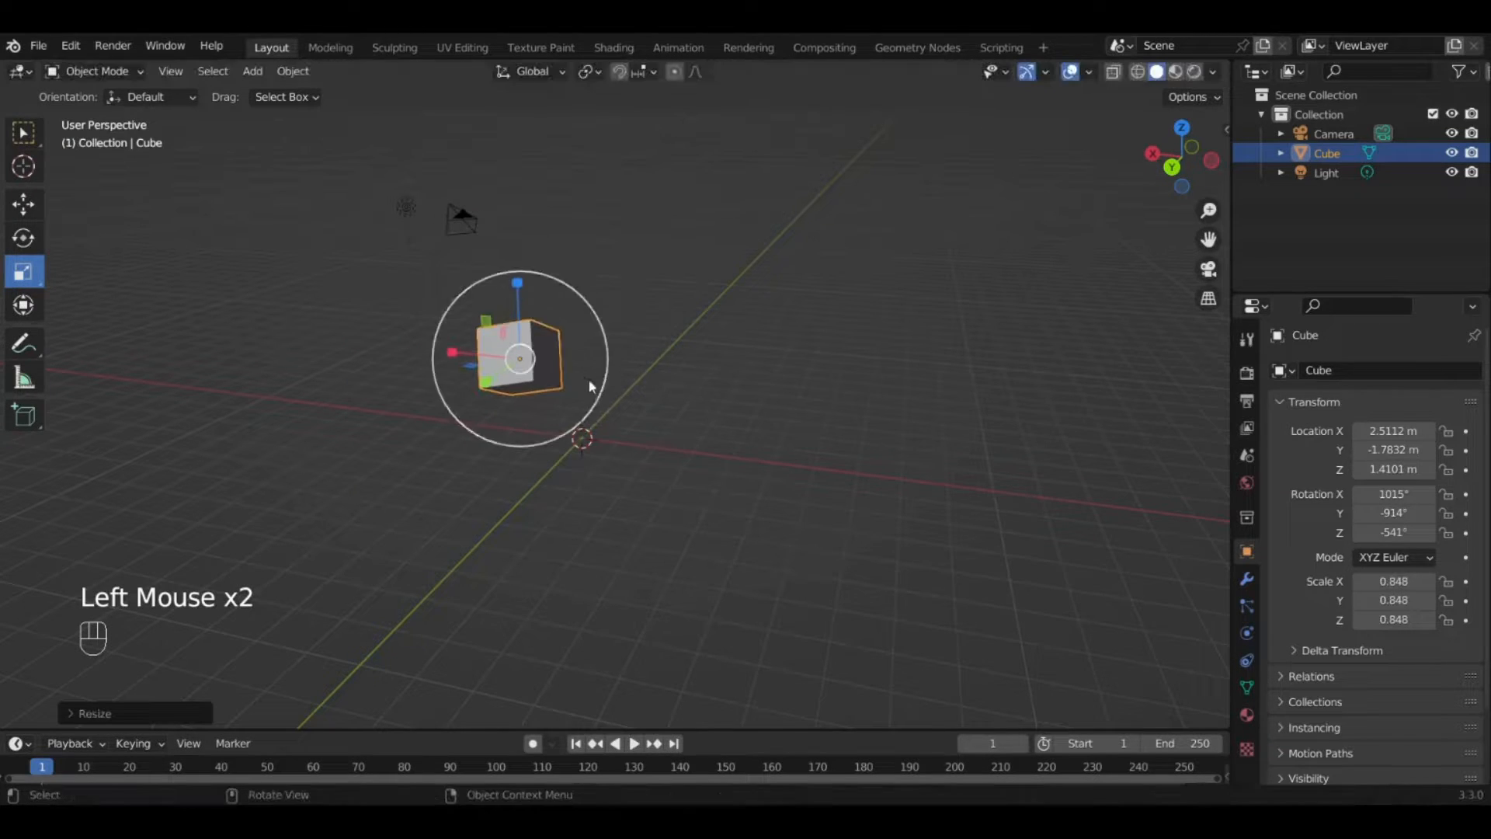
drag(519, 293, 379, 344)
drag(485, 381, 494, 428)
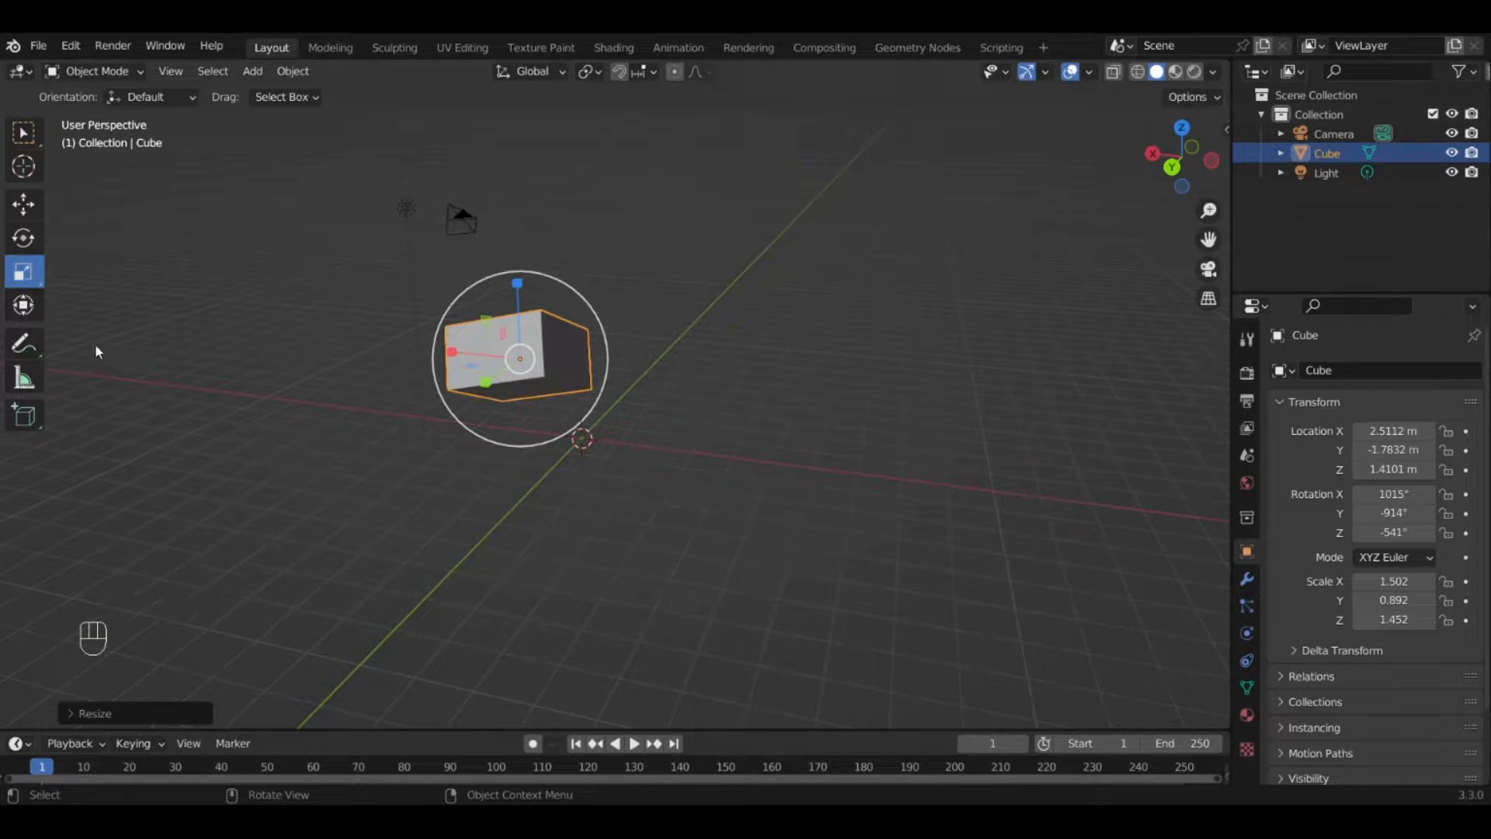
Rotate the cube with the Transform tool's gizmo to about X 1002°, Y -930° and Z -768°, and return to the Select Box tool.
click(34, 306)
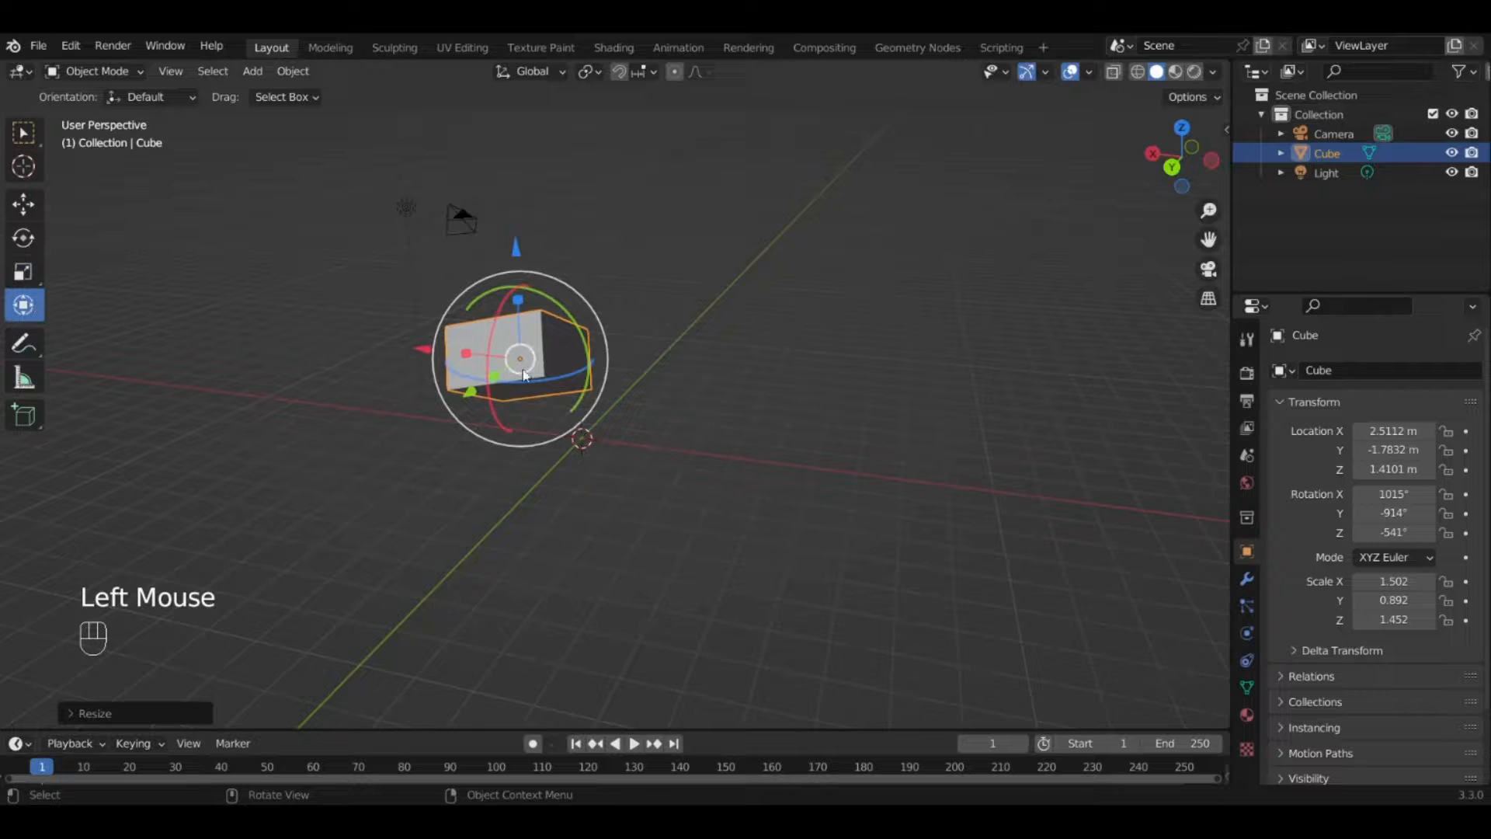
drag(551, 376, 505, 392)
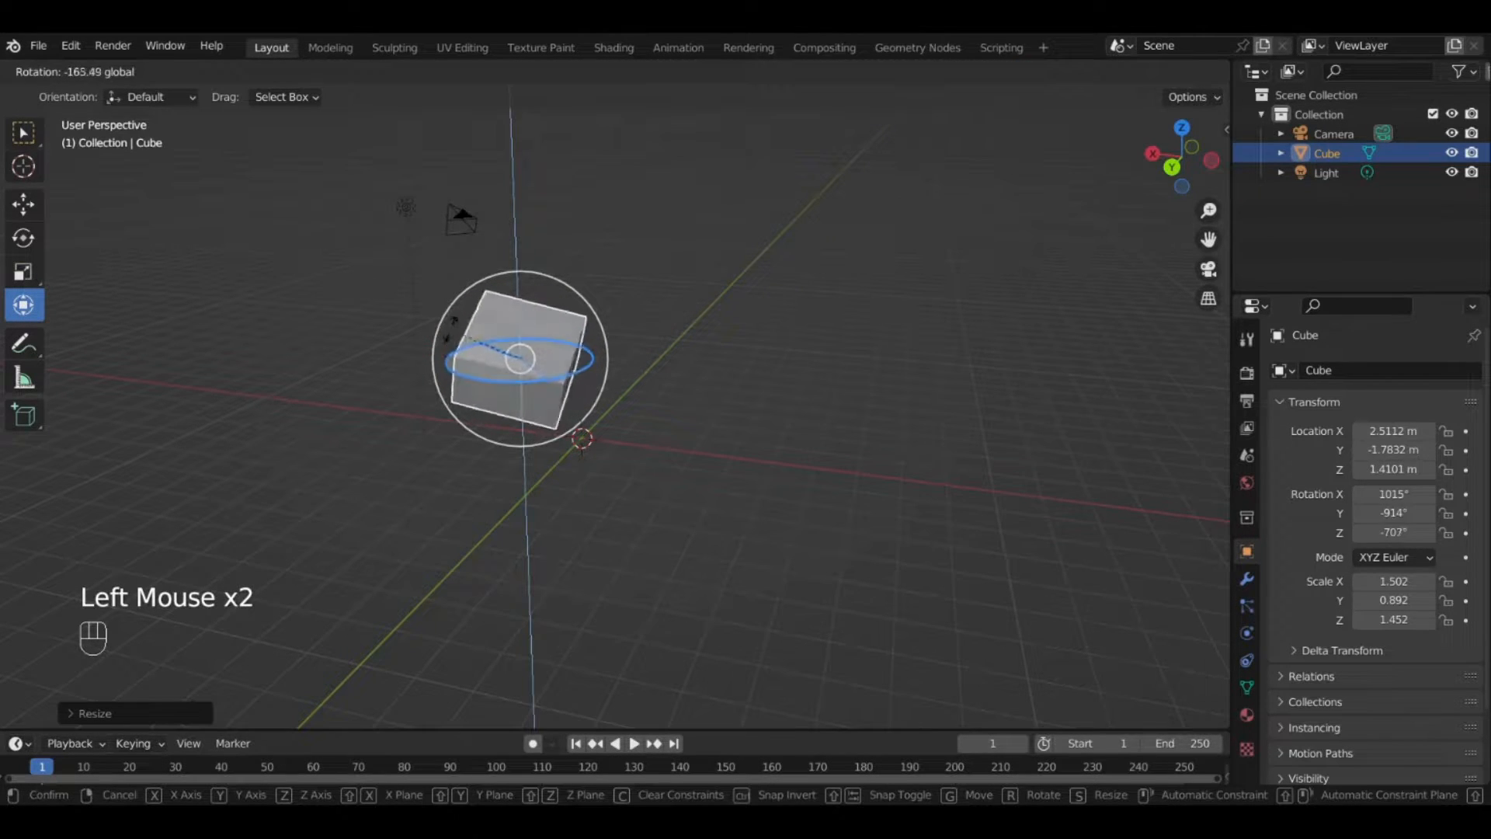
drag(451, 328, 460, 311)
drag(592, 311, 556, 349)
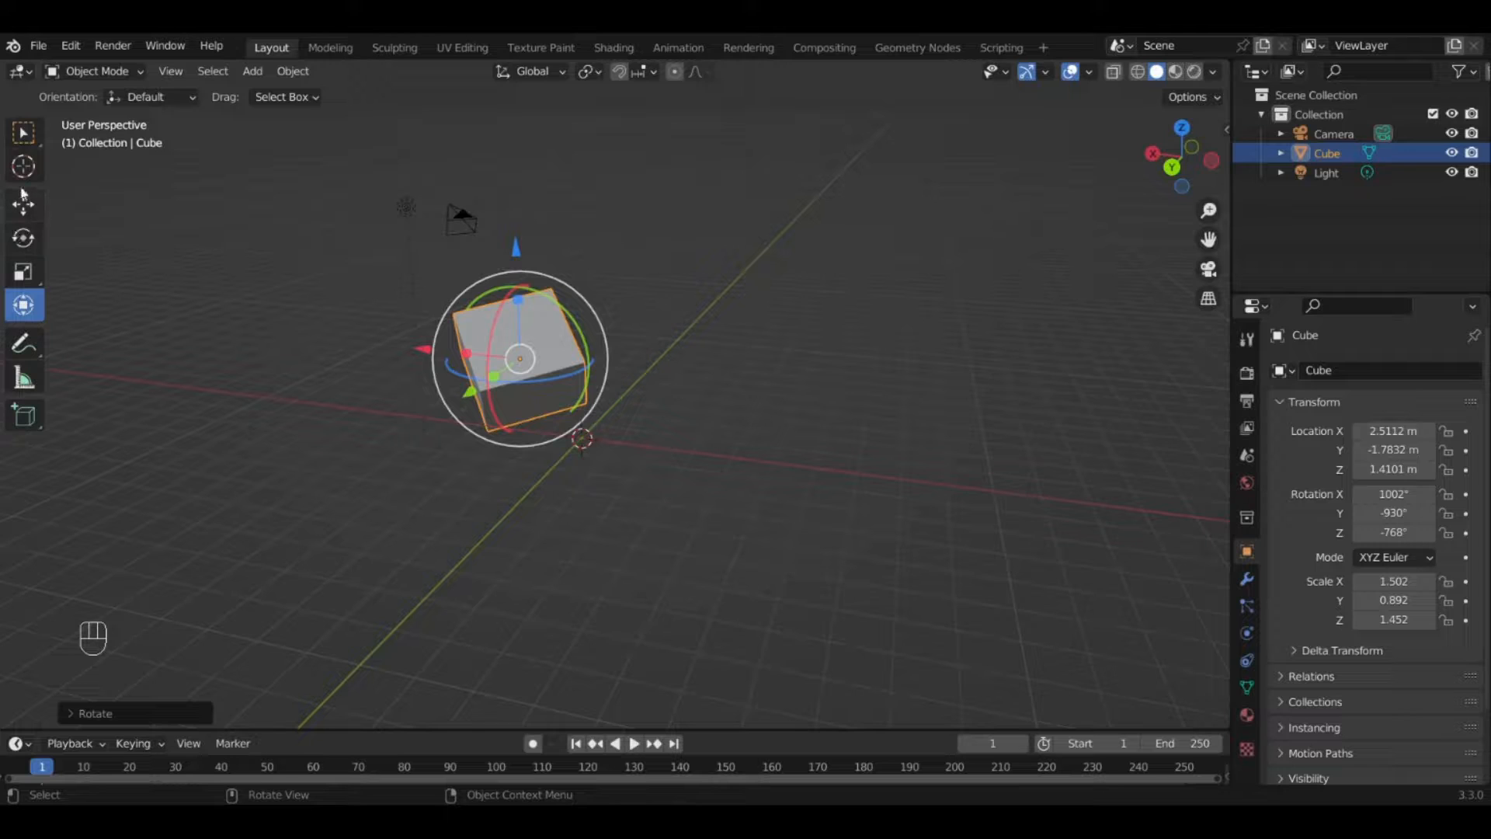
click(23, 133)
Try to scale, rotate and move the cube freely without the gizmo, cancelling each transform.
key(s)
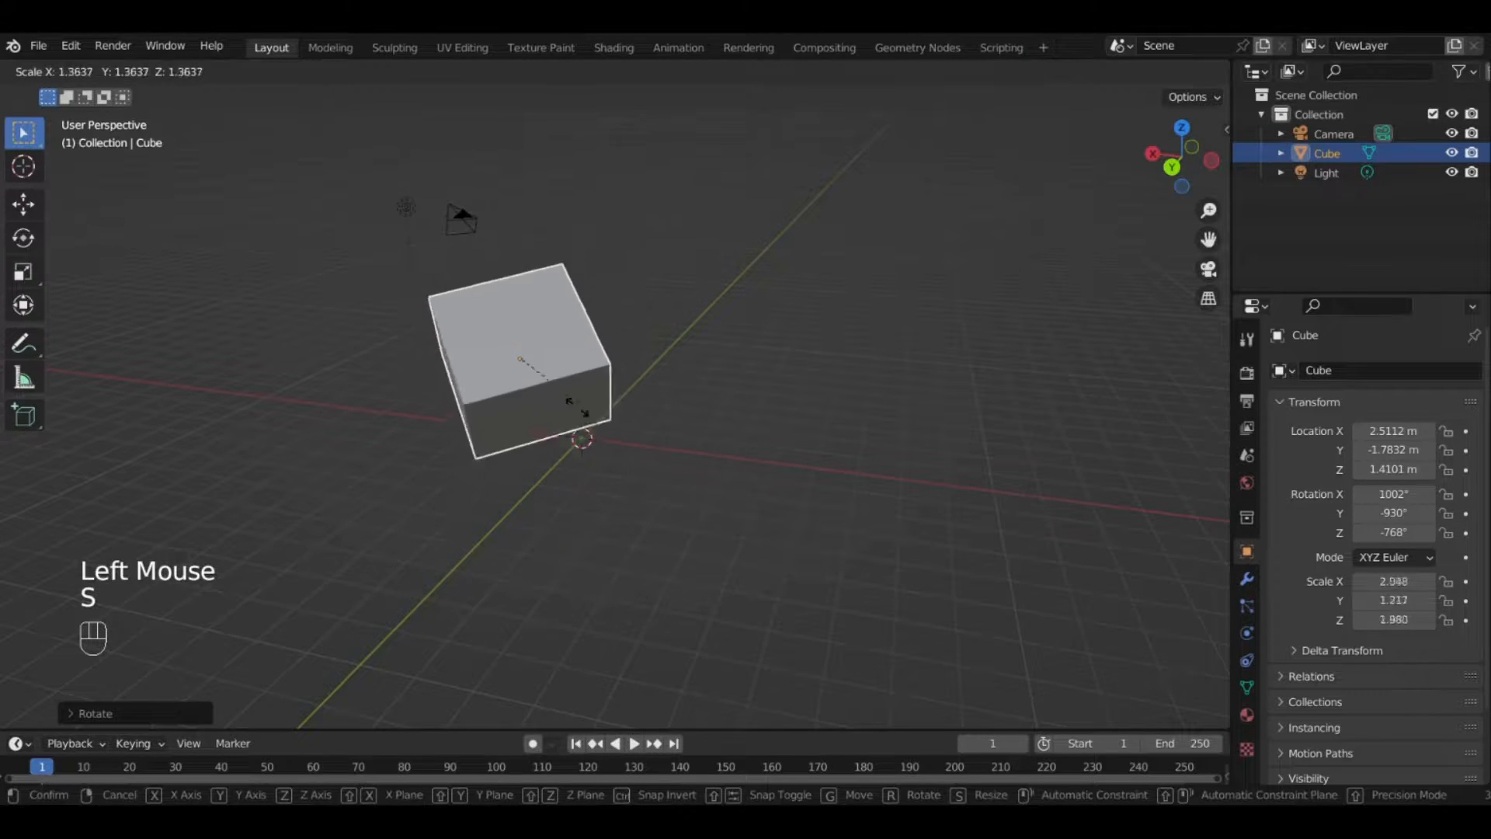
right_click(579, 407)
key(r)
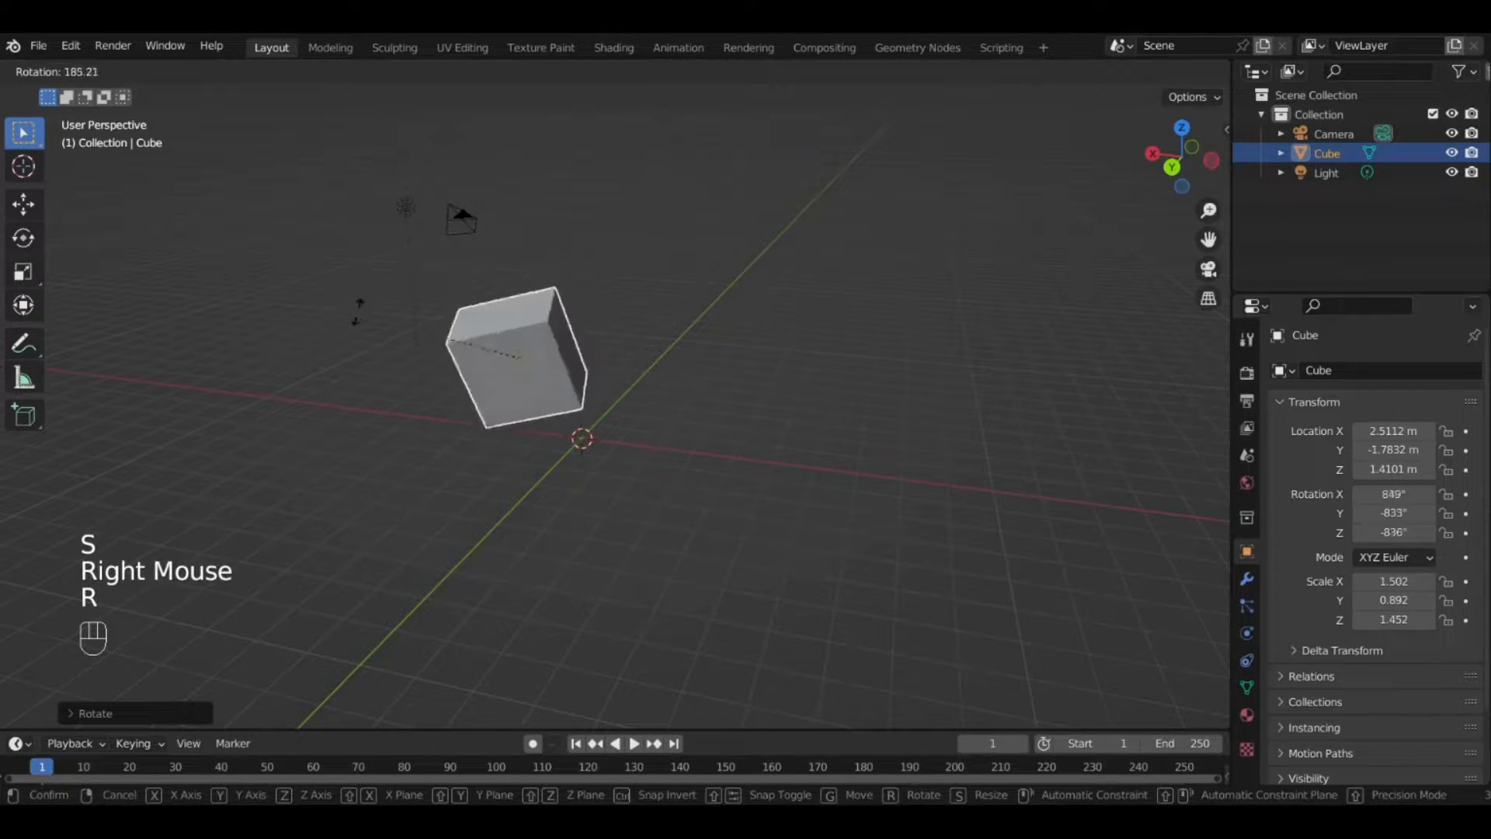
right_click(652, 373)
key(g)
right_click(841, 433)
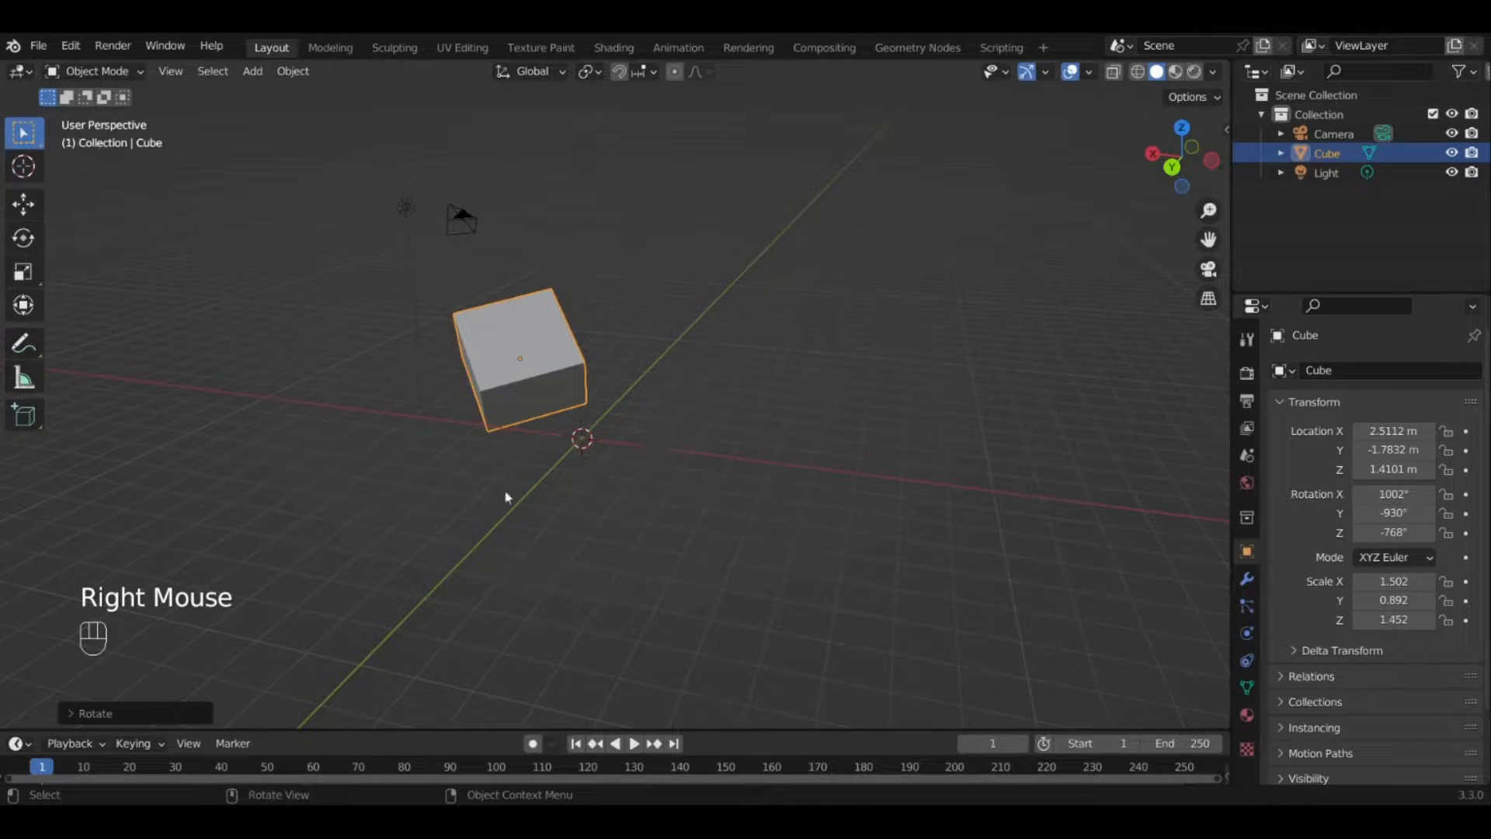
Delete the selected cube directly, without a confirmation prompt.
scroll(524, 350, up, 2)
middle_drag(394, 351, 583, 363)
scroll(595, 364, down, 3)
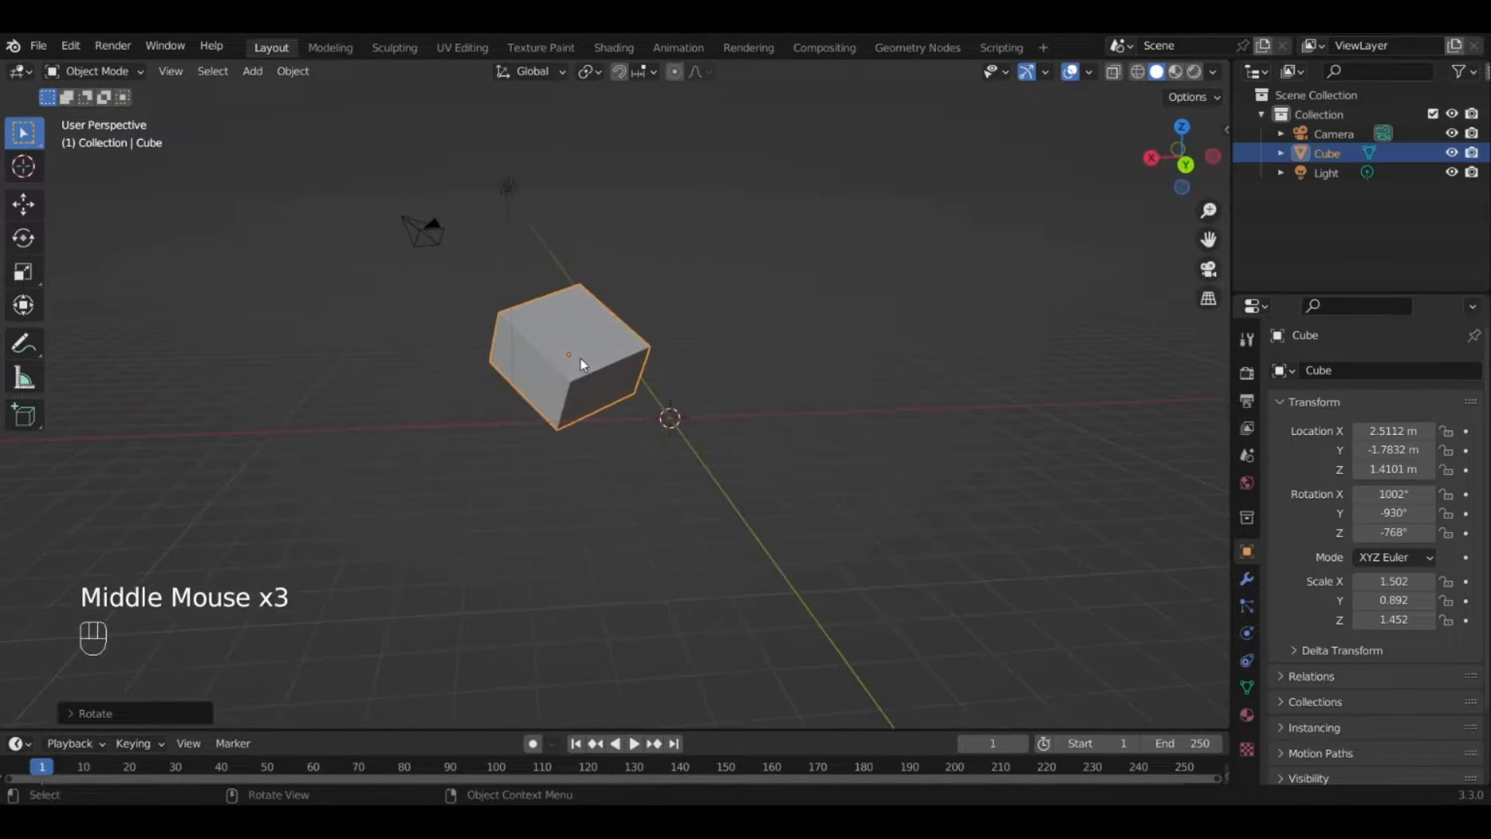
scroll(580, 357, up, 3)
scroll(544, 333, down, 4)
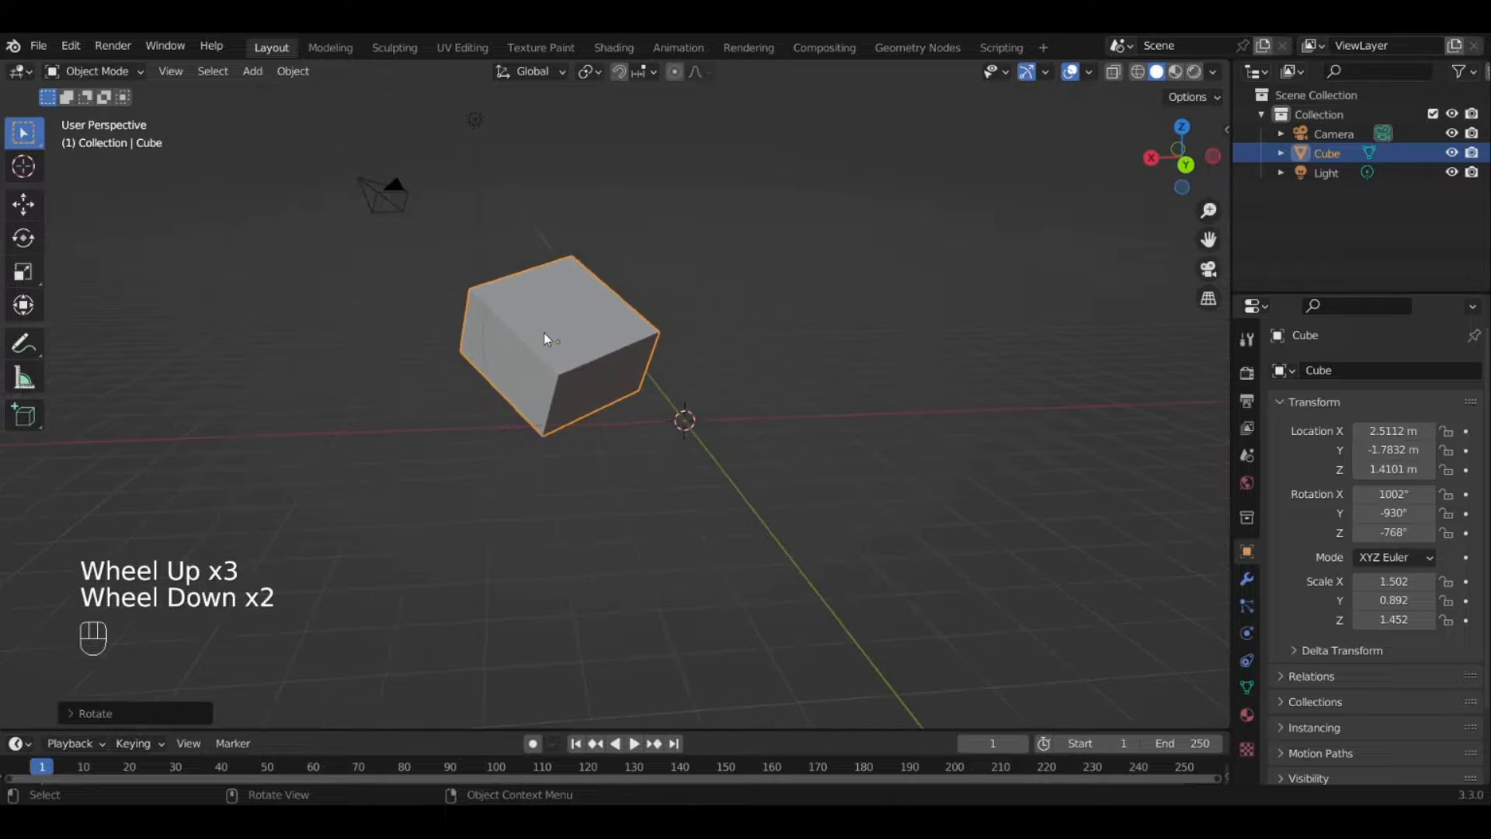
middle_drag(544, 340, 482, 352)
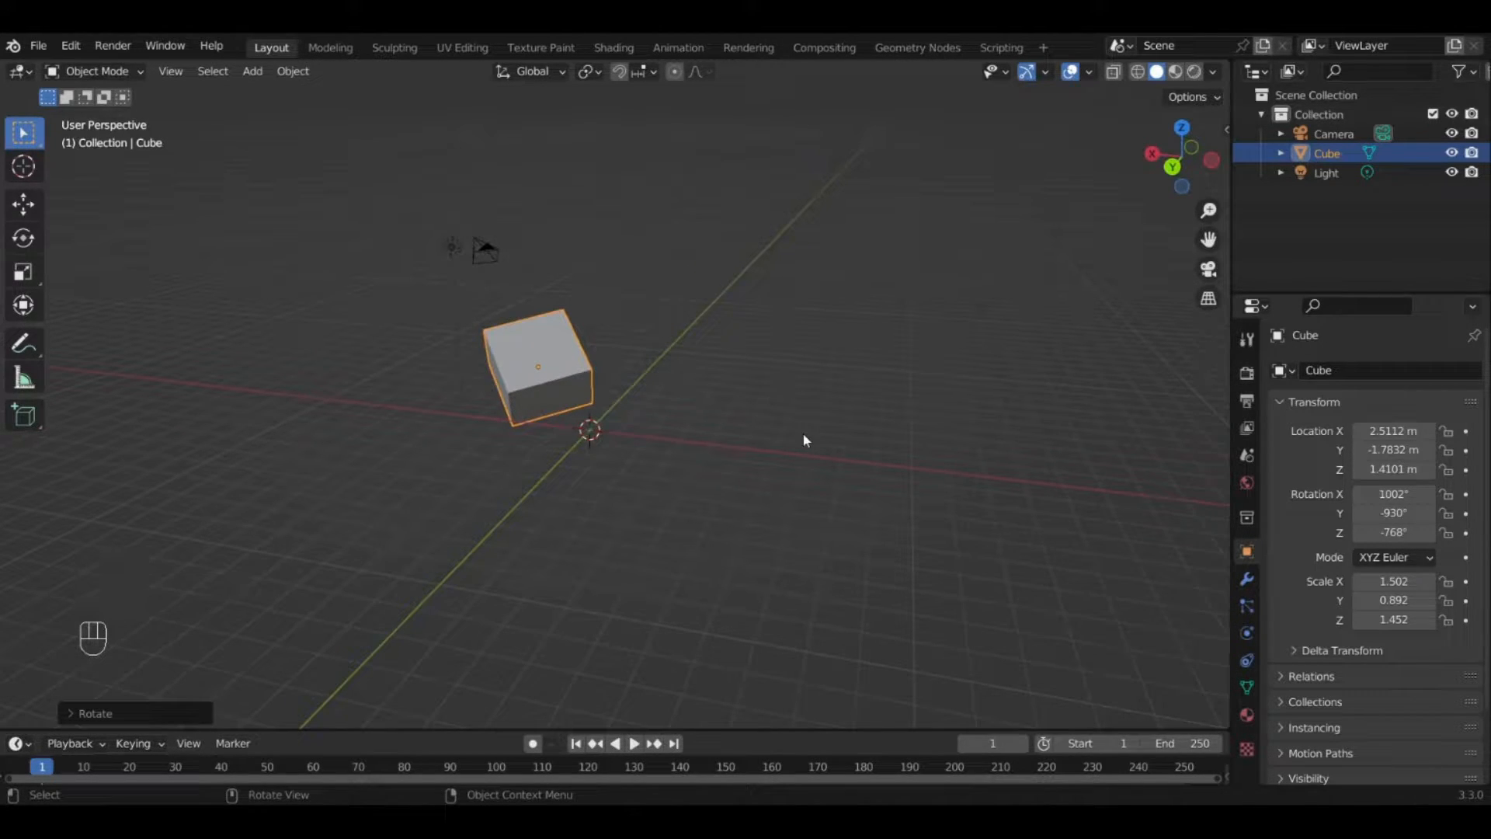
key(Delete)
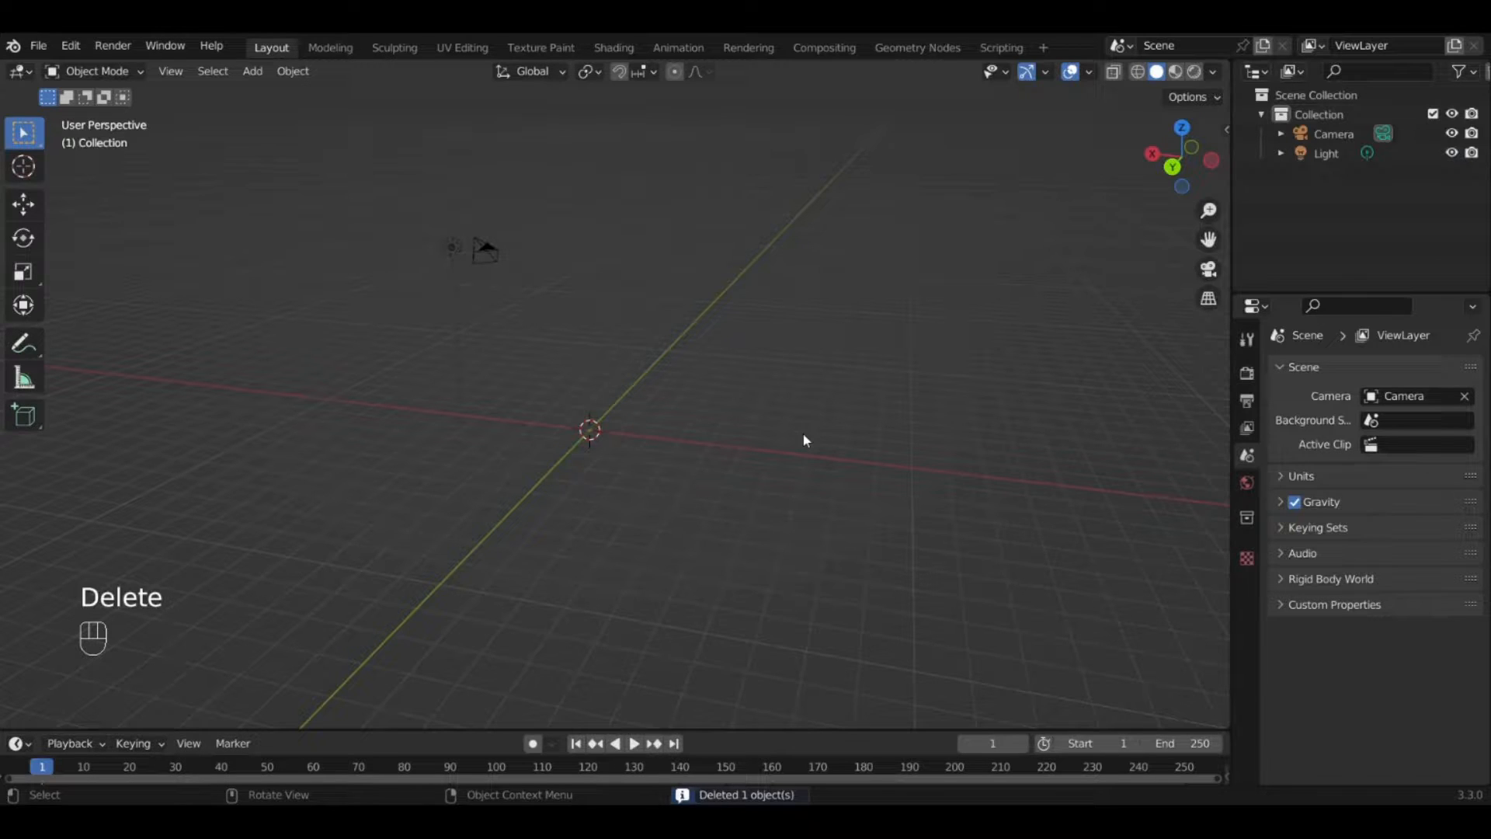
View the emptied scene and undo the cube's deletion.
scroll(785, 403, up, 3)
middle_drag(771, 381, 622, 337)
scroll(623, 337, up, 1)
scroll(622, 337, down, 3)
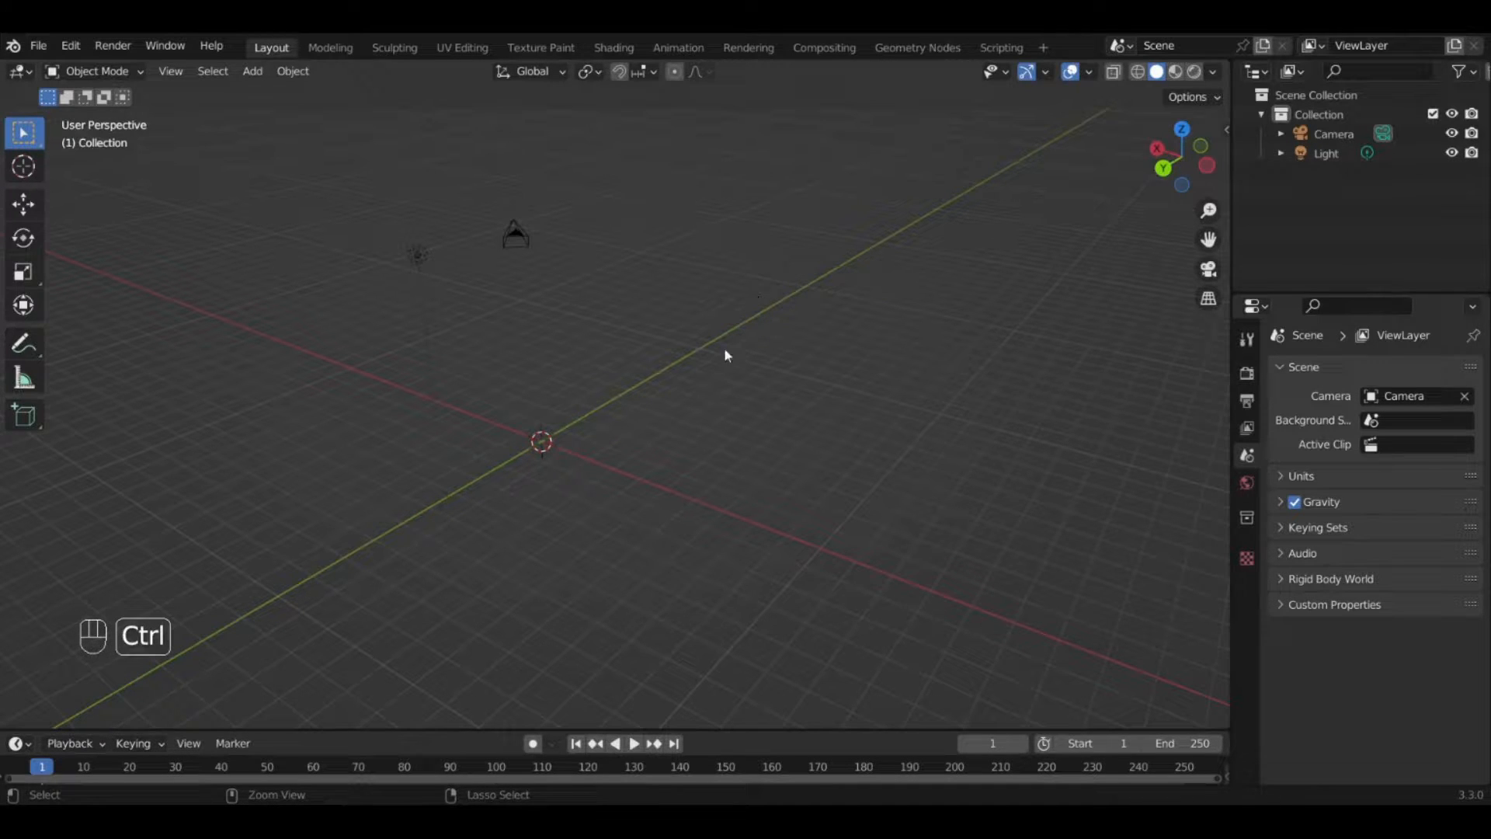
key(ctrl+z)
Delete the cube again with the confirmation prompt and undo that deletion.
scroll(628, 355, up, 1)
middle_drag(628, 355, 464, 324)
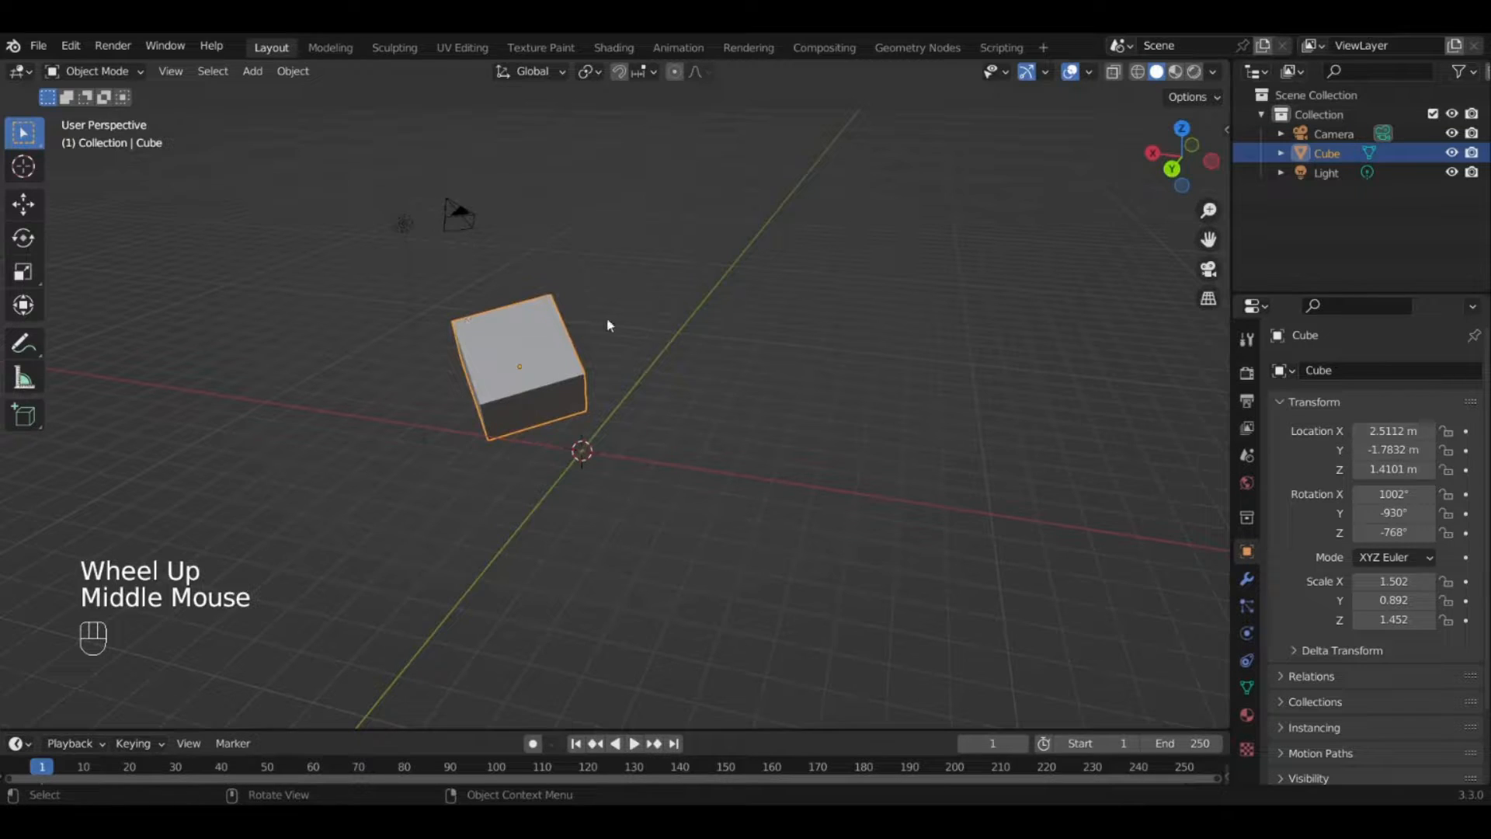
key(x)
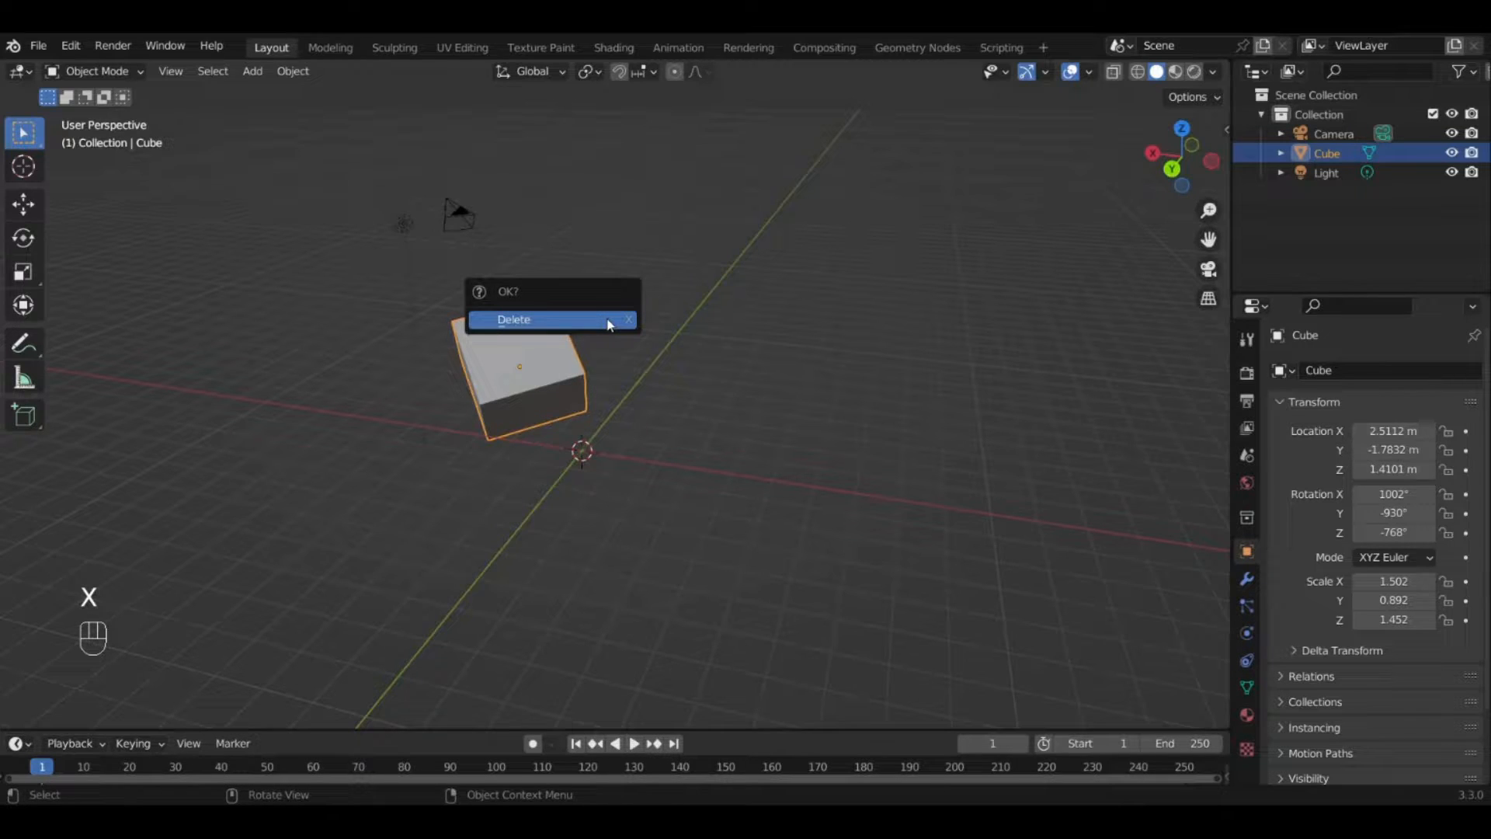
click(609, 322)
middle_drag(608, 328, 1132, 240)
middle_drag(789, 348, 730, 394)
key(ctrl+z)
middle_drag(710, 386, 689, 368)
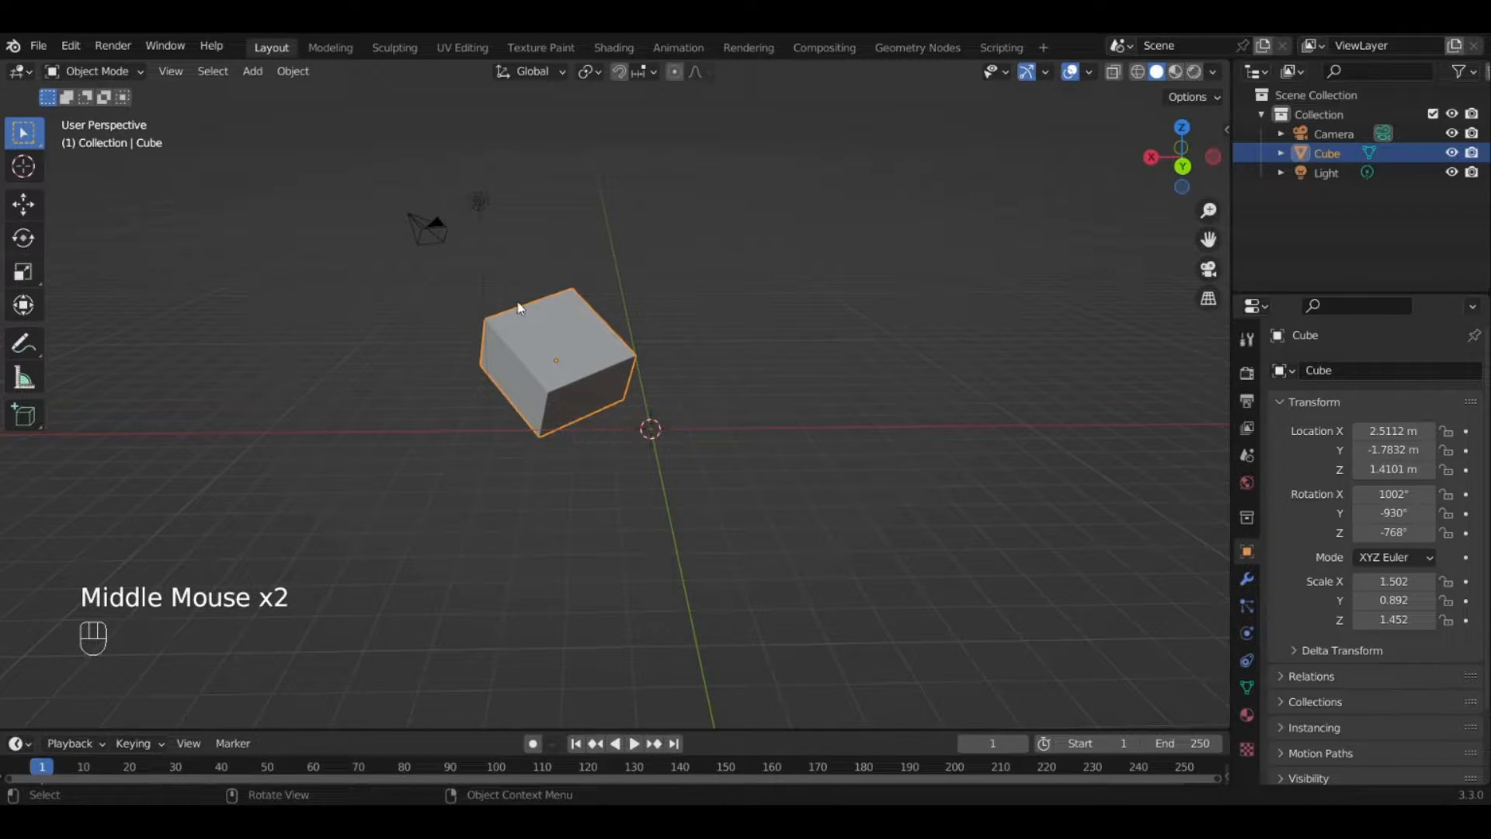
Add a second cube mesh at the world origin and inspect it beside the tilted cube.
click(253, 77)
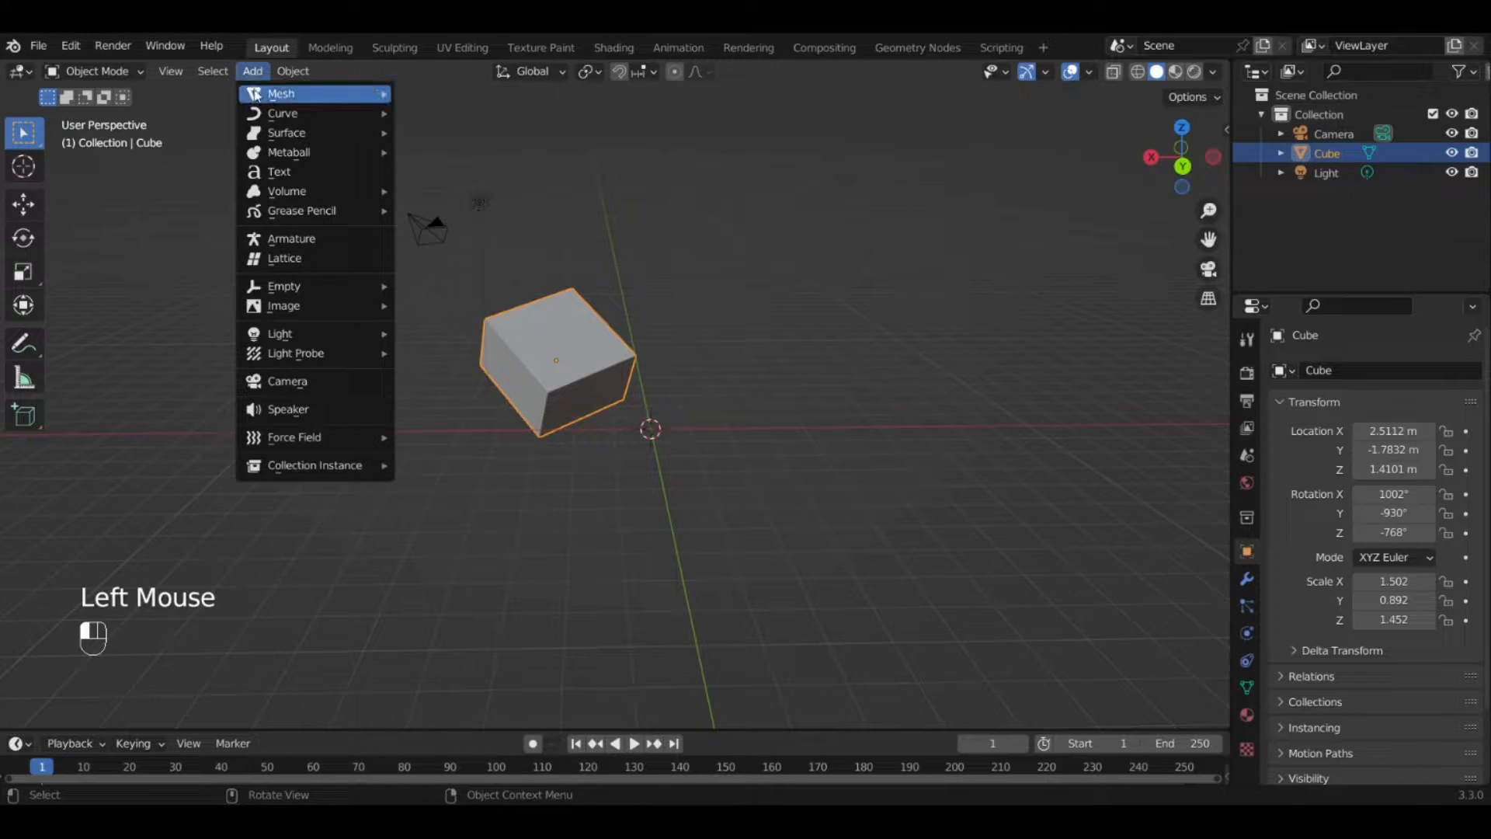
mouse_move(259, 96)
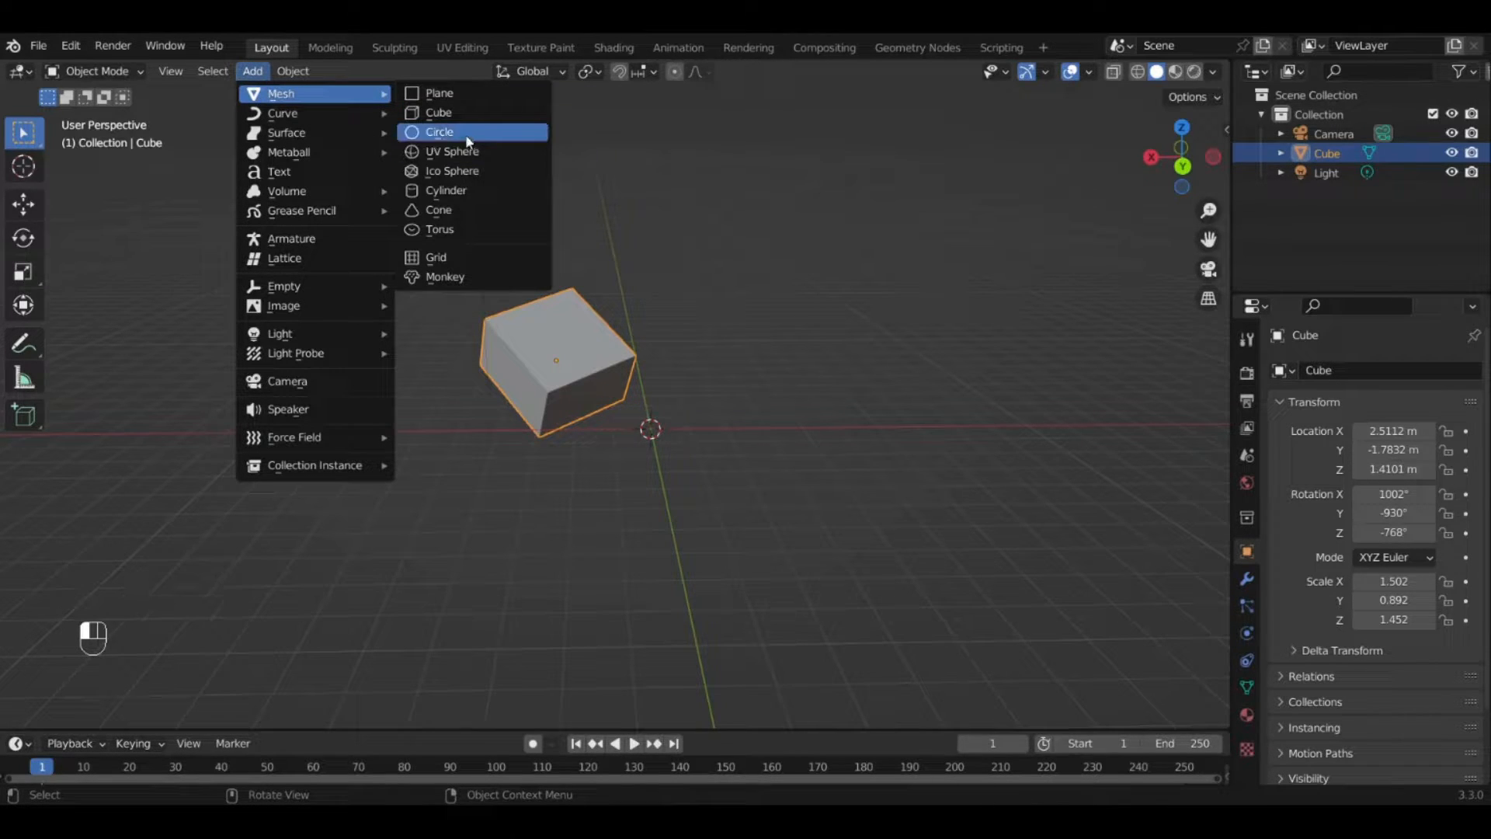
click(444, 115)
middle_drag(948, 423, 826, 543)
scroll(629, 440, up, 2)
shift+middle_drag(473, 429, 622, 427)
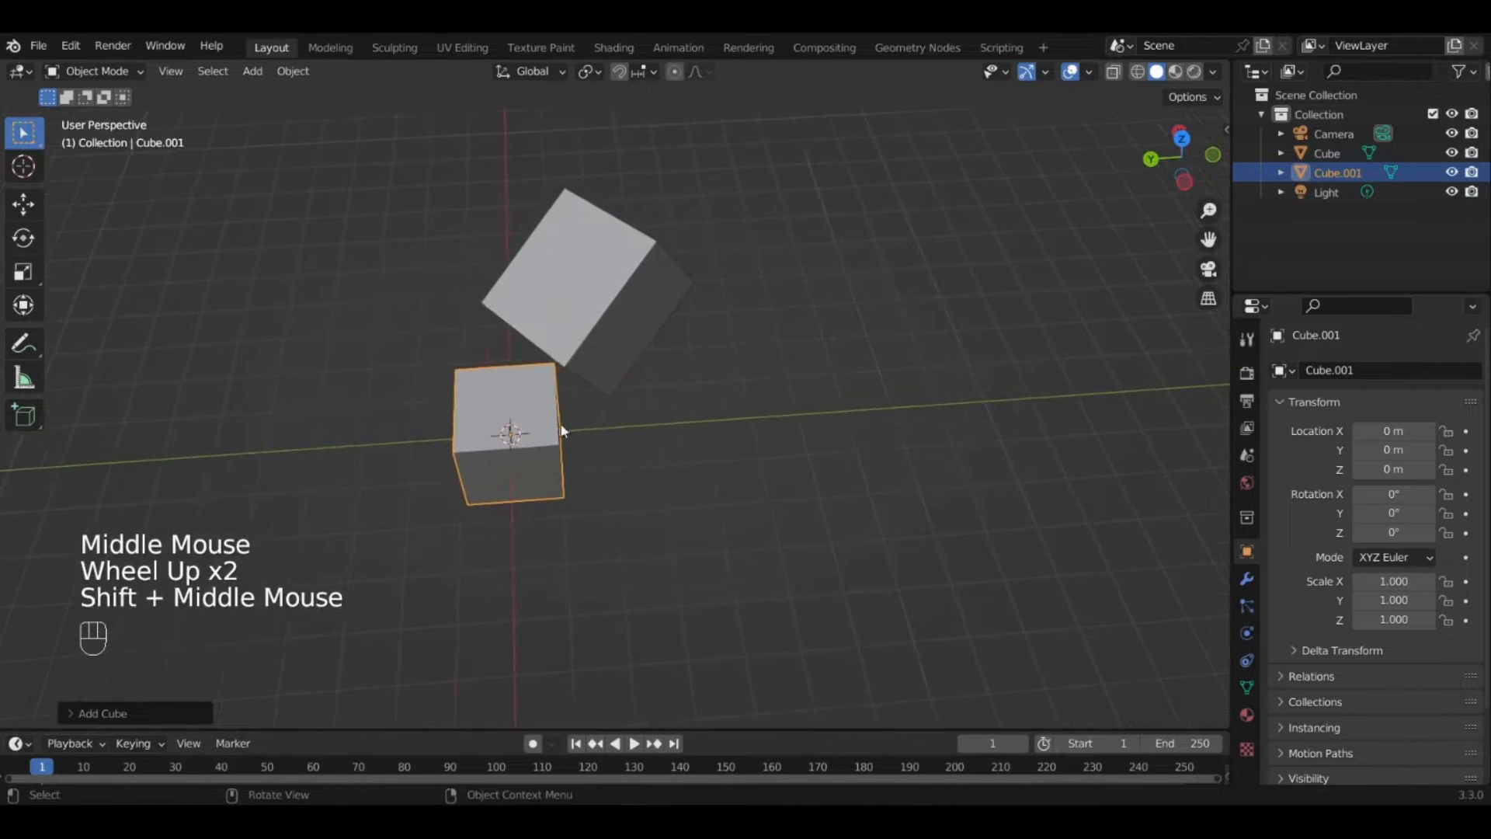
scroll(568, 378, up, 2)
middle_drag(565, 380, 857, 264)
scroll(716, 326, down, 2)
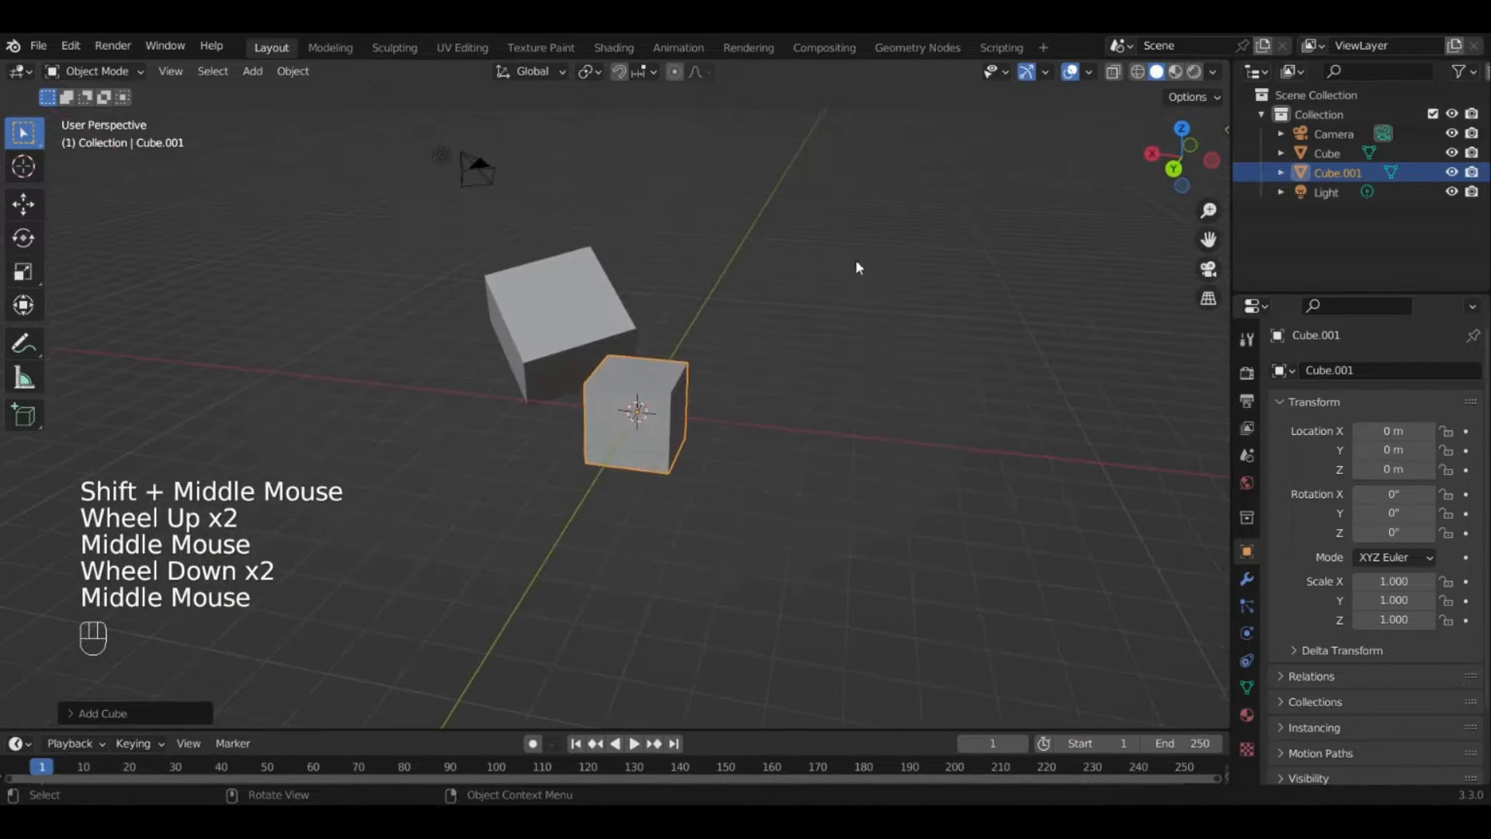
scroll(734, 303, up, 1)
middle_drag(734, 303, 524, 338)
Delete the newly added cube at the world origin.
key(x)
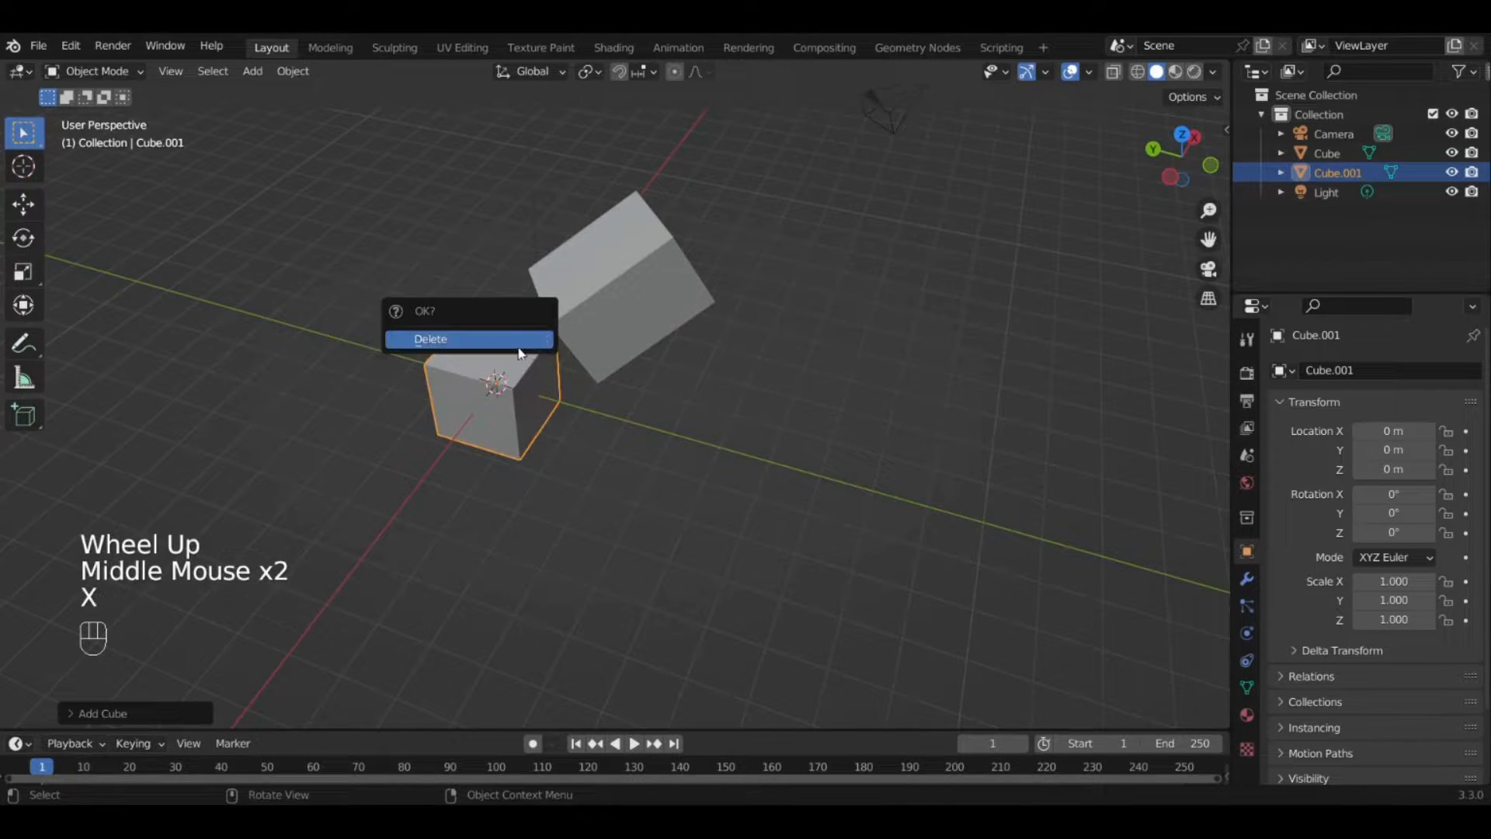
click(522, 339)
middle_drag(475, 397, 709, 358)
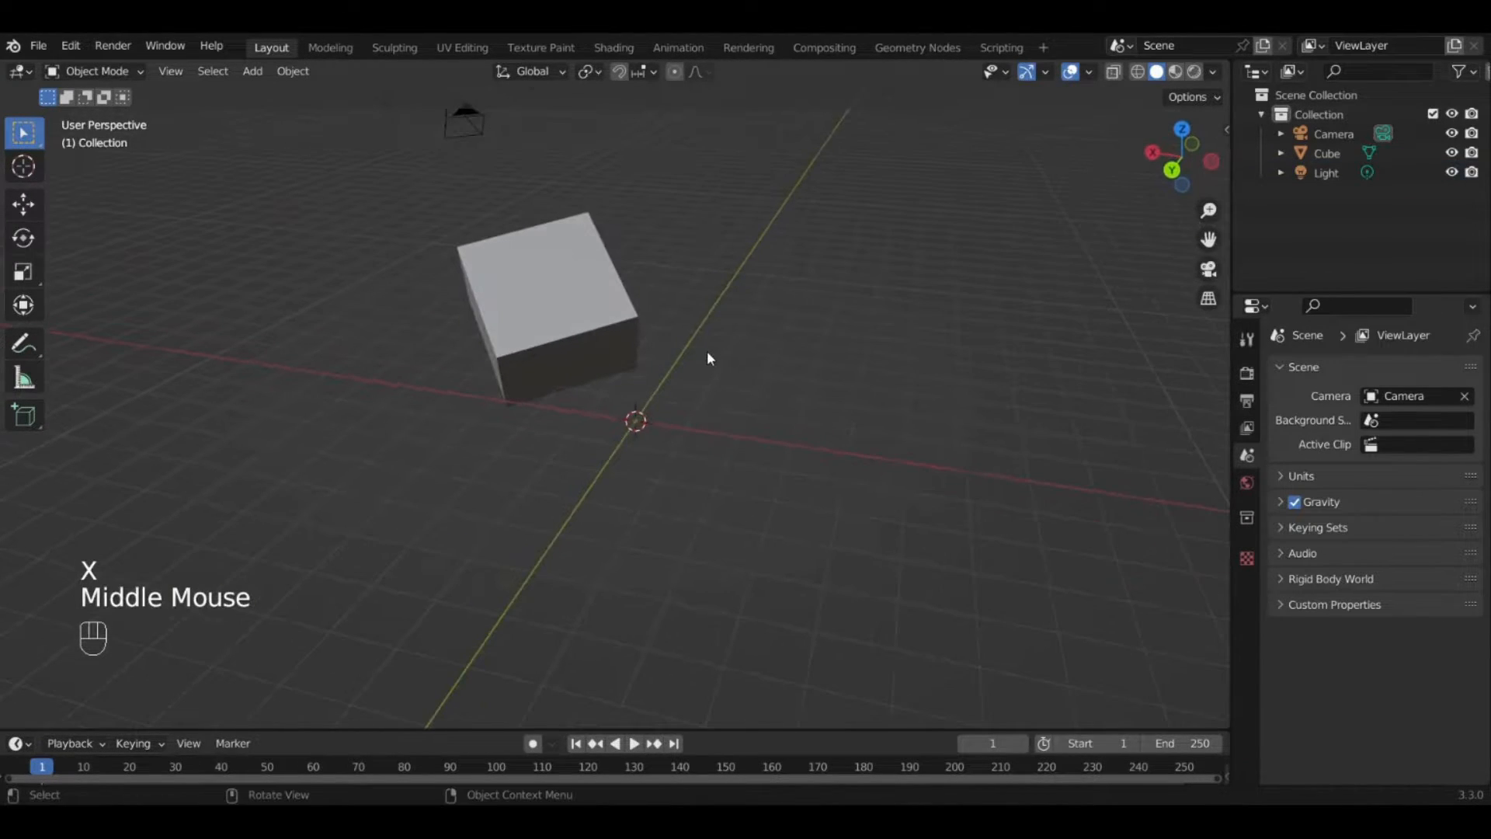
Add another cube mesh at the world origin and undo its addition.
key(shift)
key(shift+a)
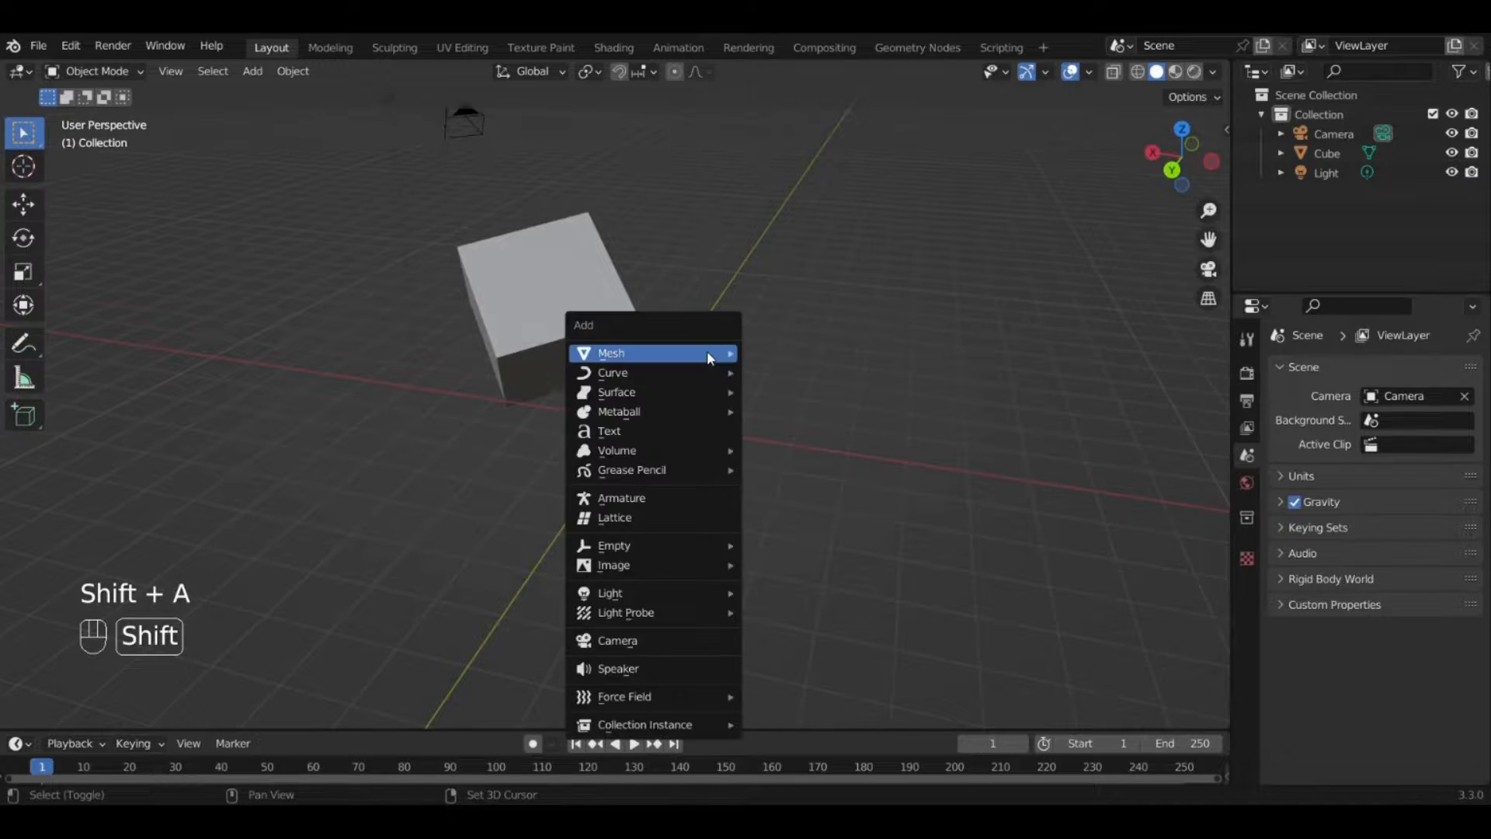
mouse_move(730, 355)
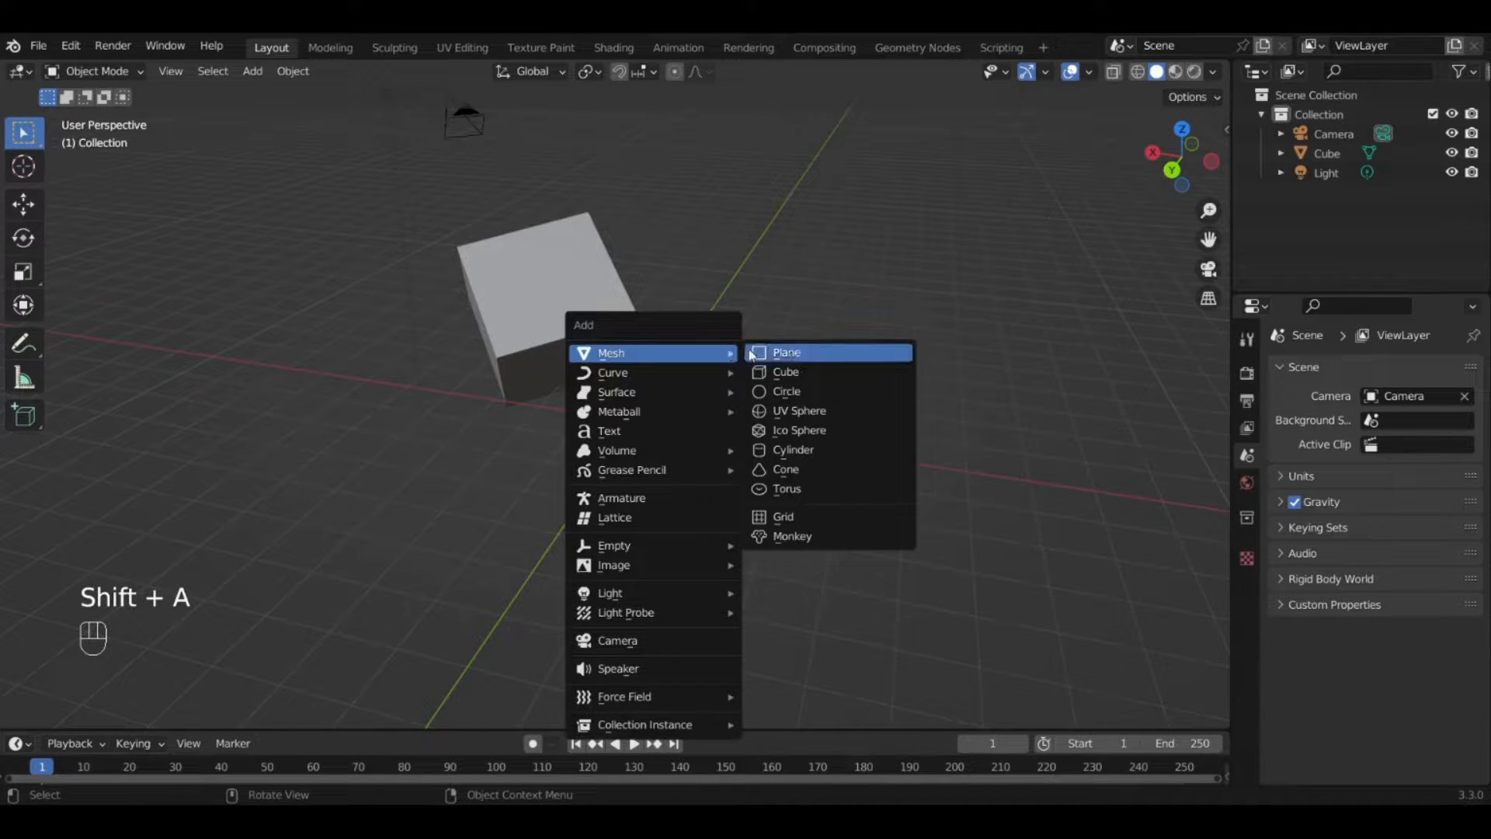
click(785, 372)
middle_drag(782, 490, 754, 465)
scroll(753, 460, up, 1)
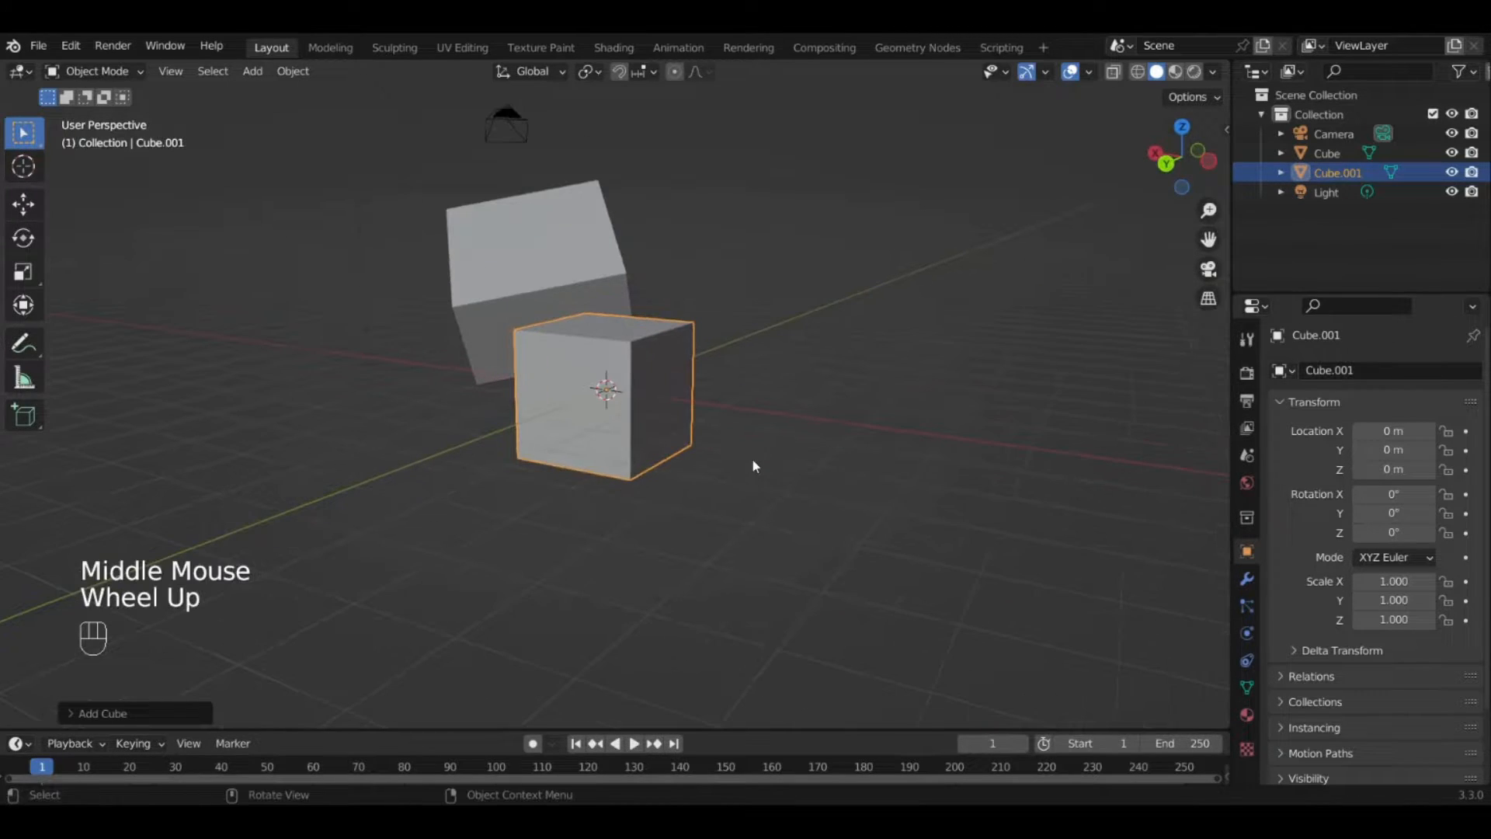
key(ctrl+z)
scroll(666, 329, down, 3)
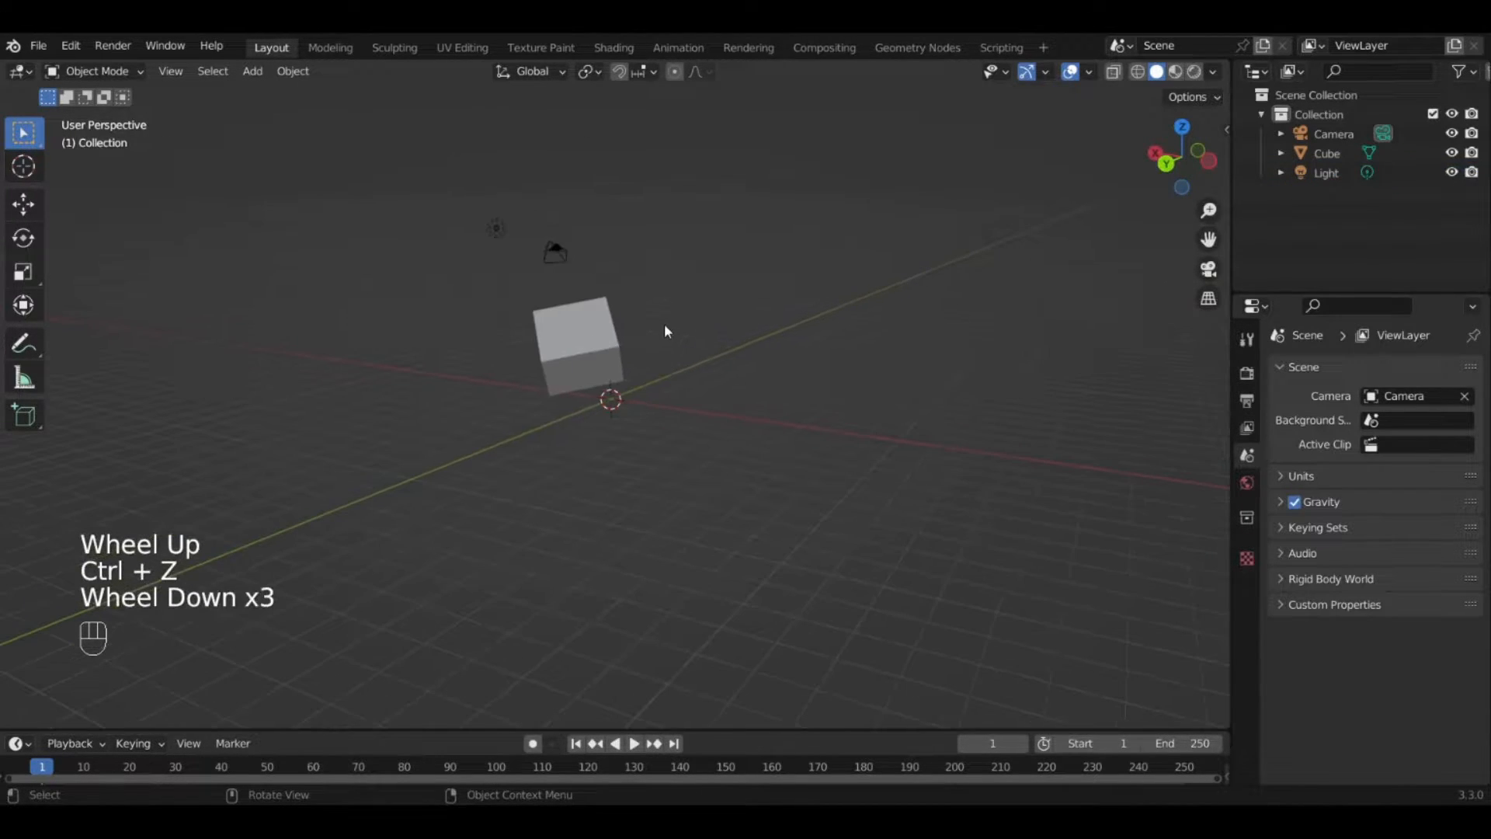
Duplicate the tilted cube, try moving the copy along the global X axis and leave it at the original's position.
middle_drag(666, 330, 709, 341)
click(599, 350)
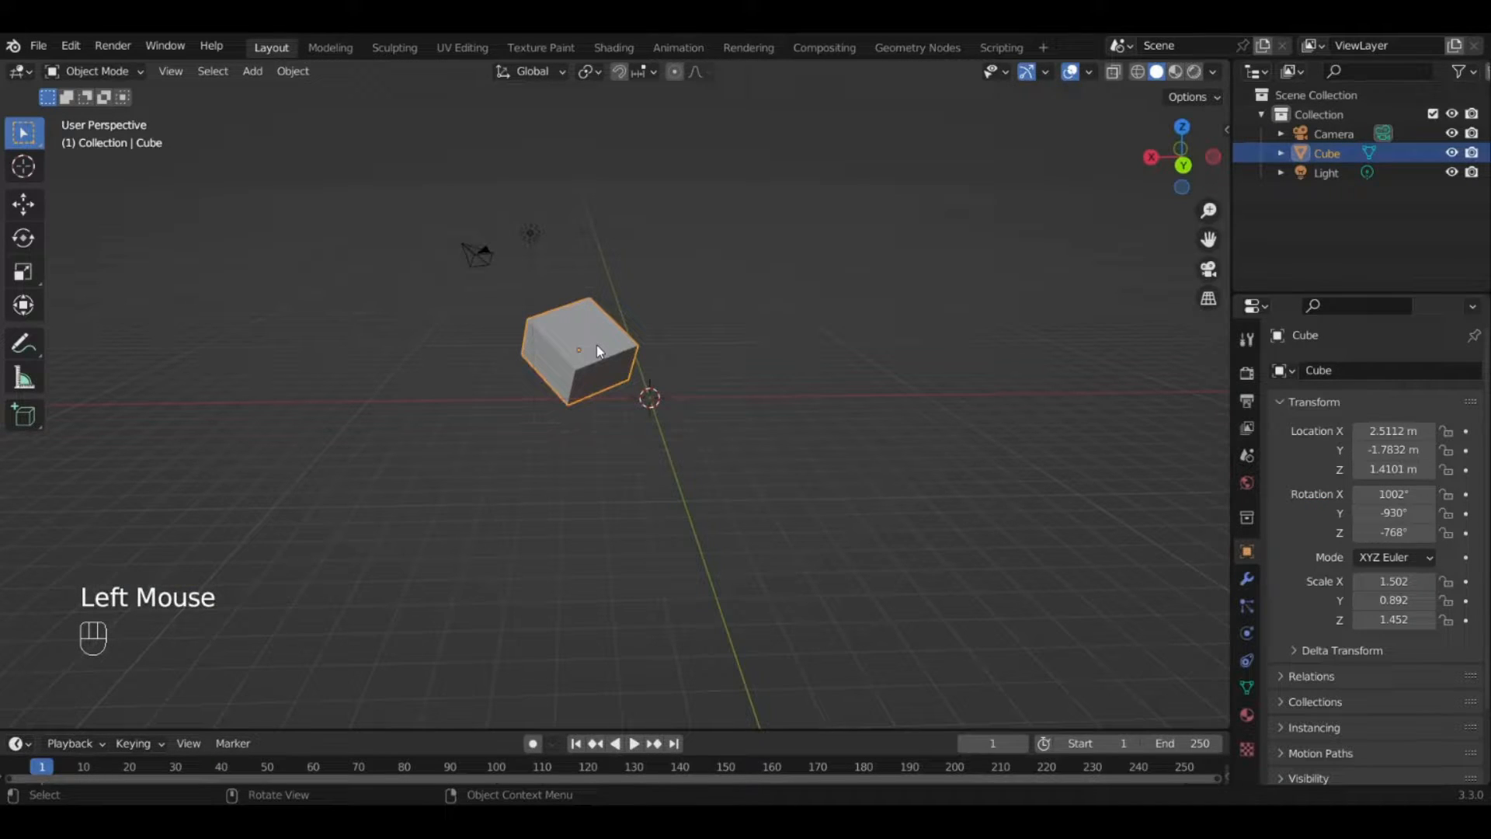
key(shift)
key(shift+d)
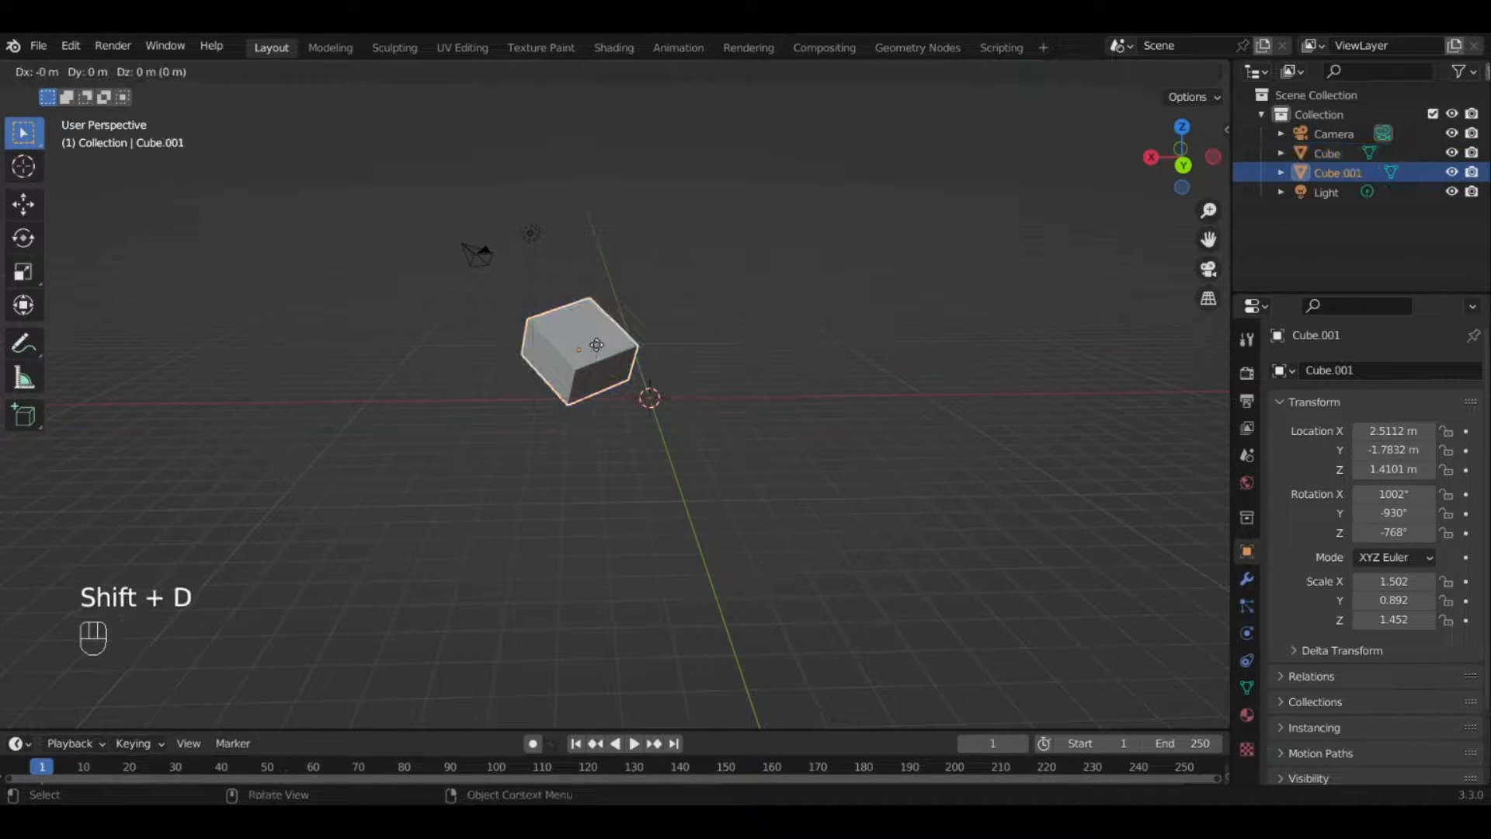
key(x)
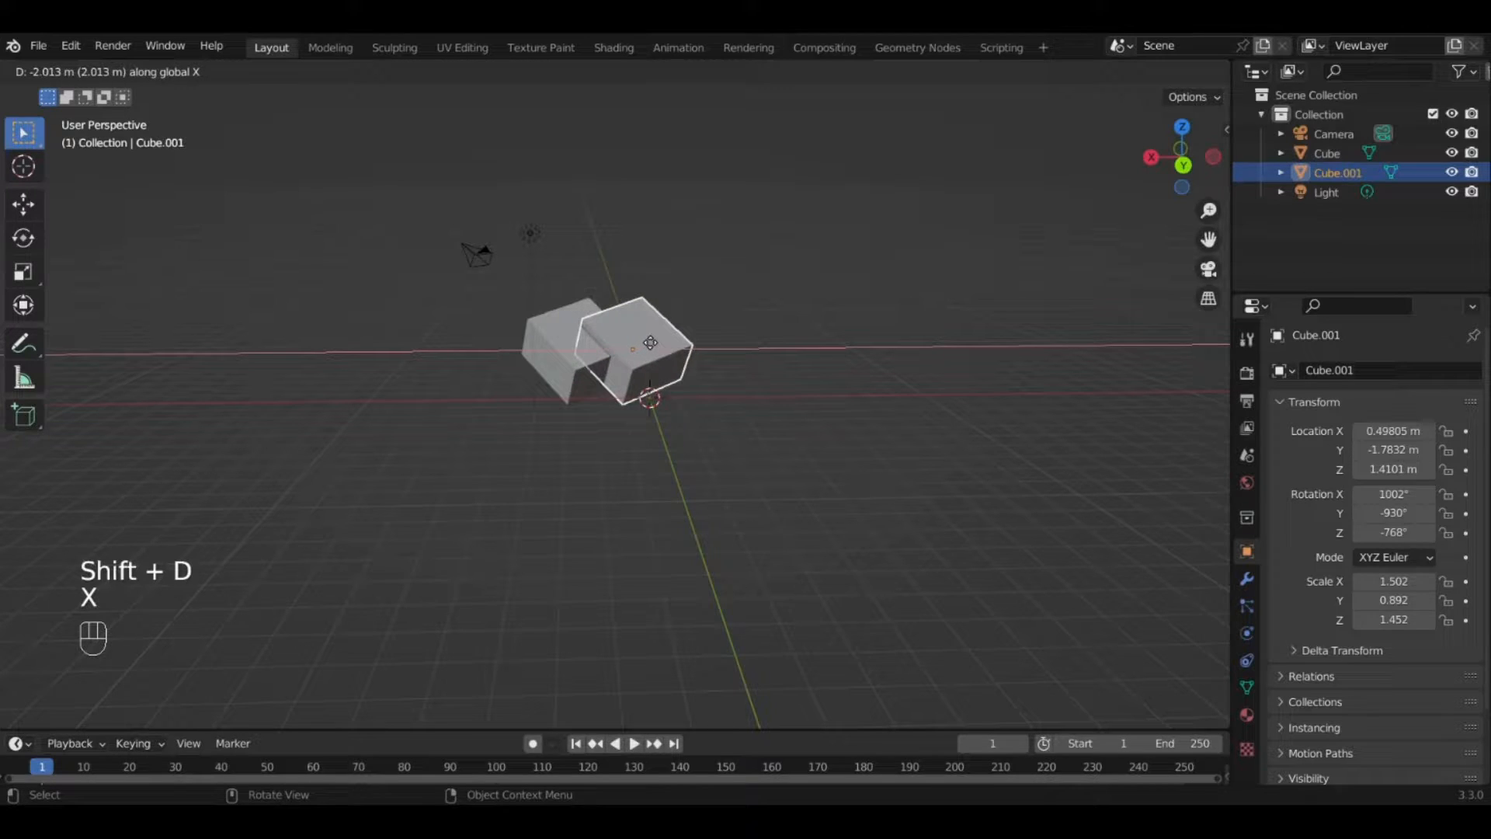
right_click(600, 335)
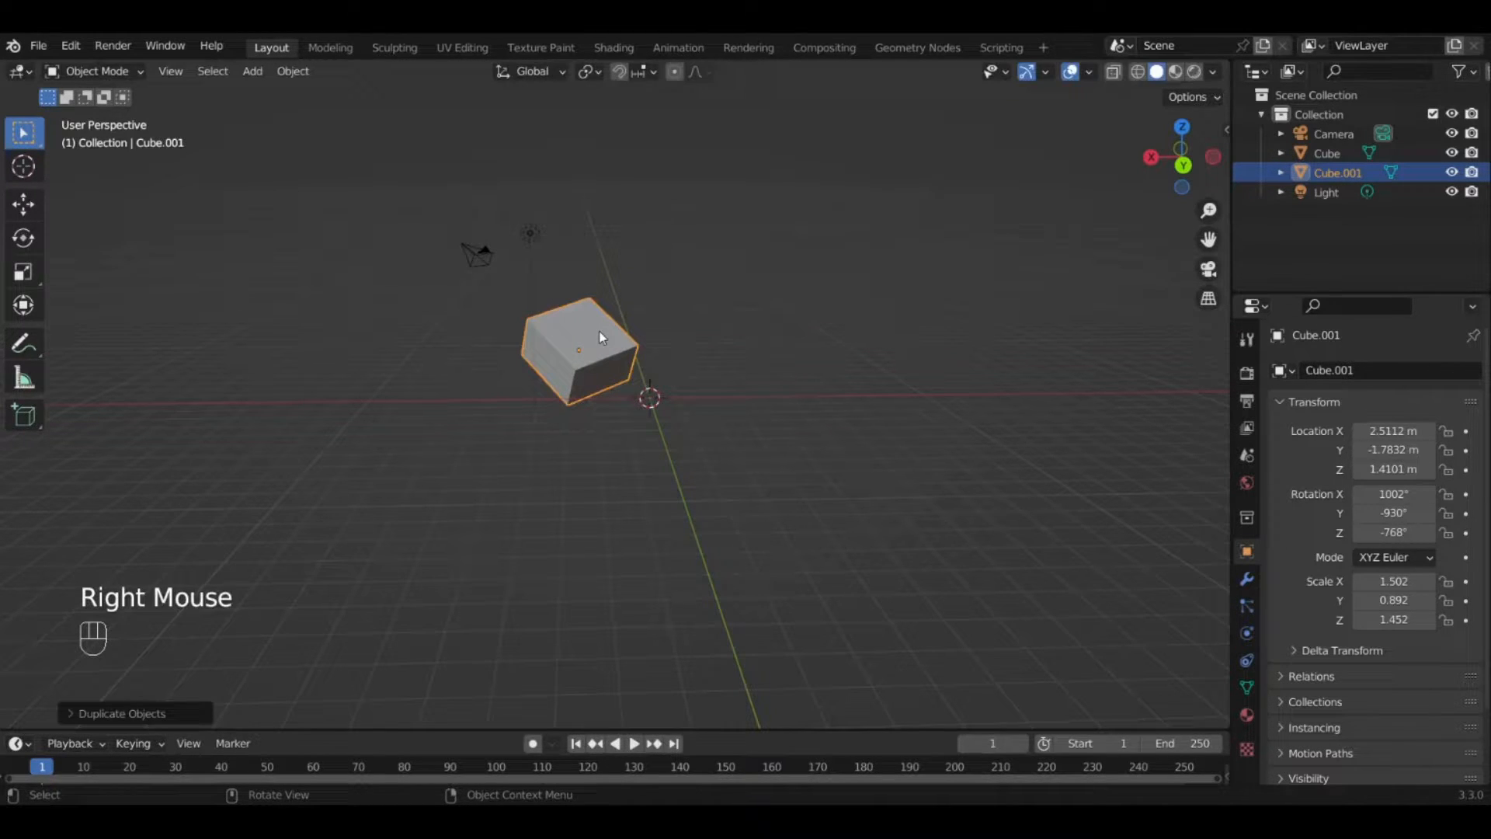
Undo the tilted cube's duplication, duplicate it again with the copy left in place and undo that duplication too.
key(ctrl+z)
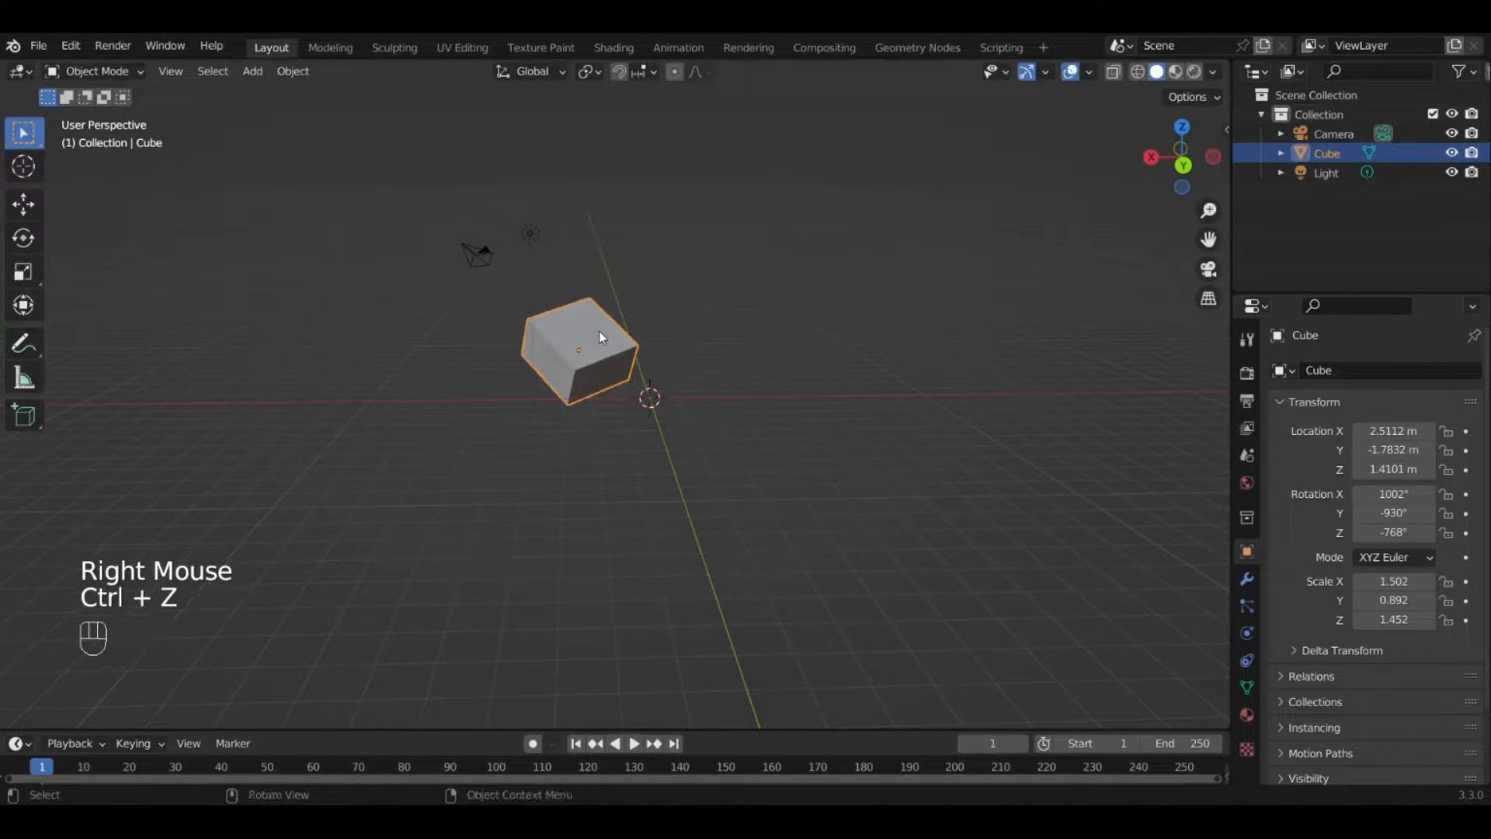
key(shift+d)
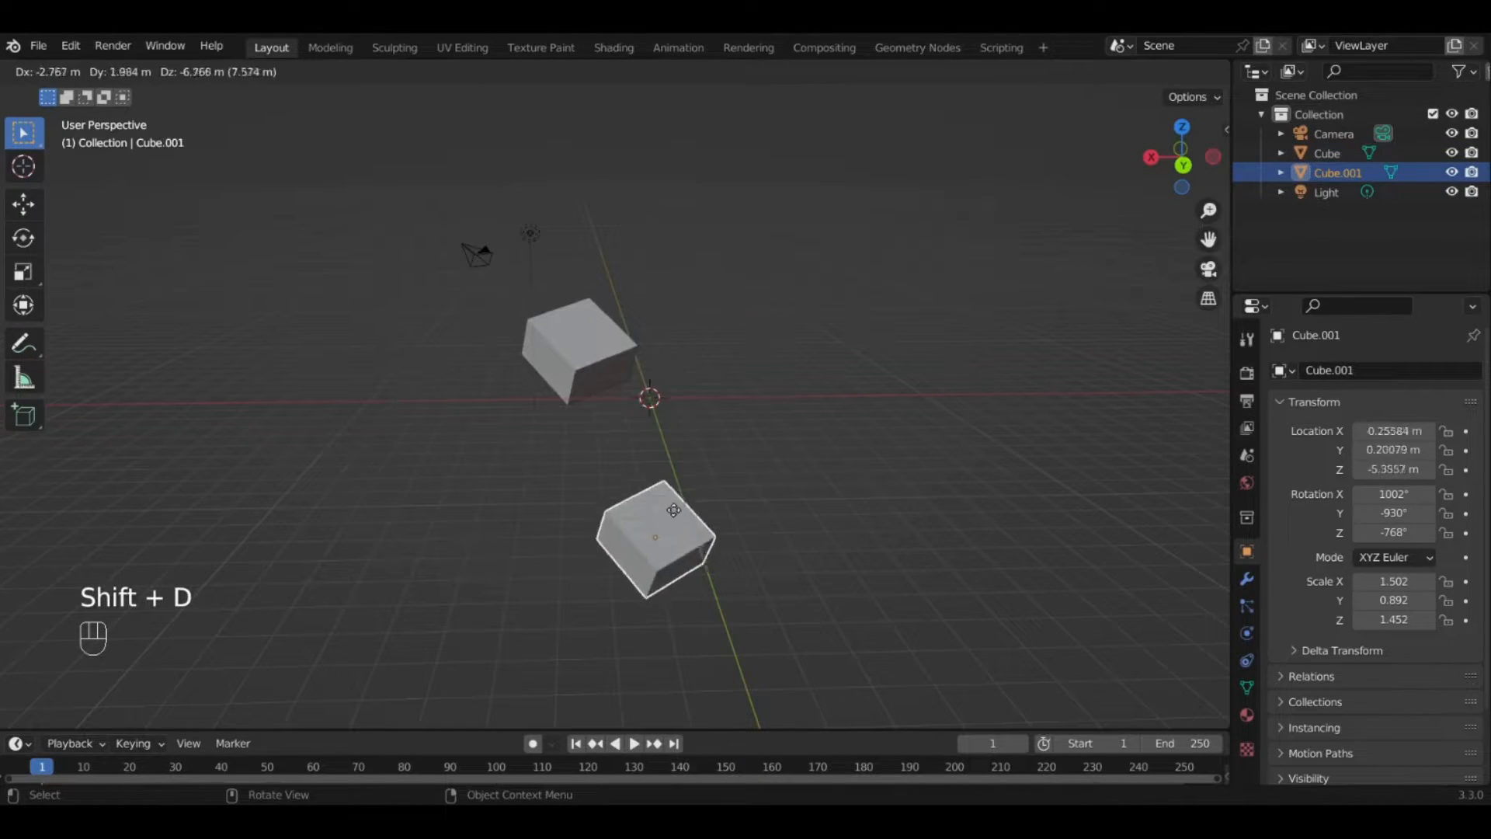
right_click(668, 379)
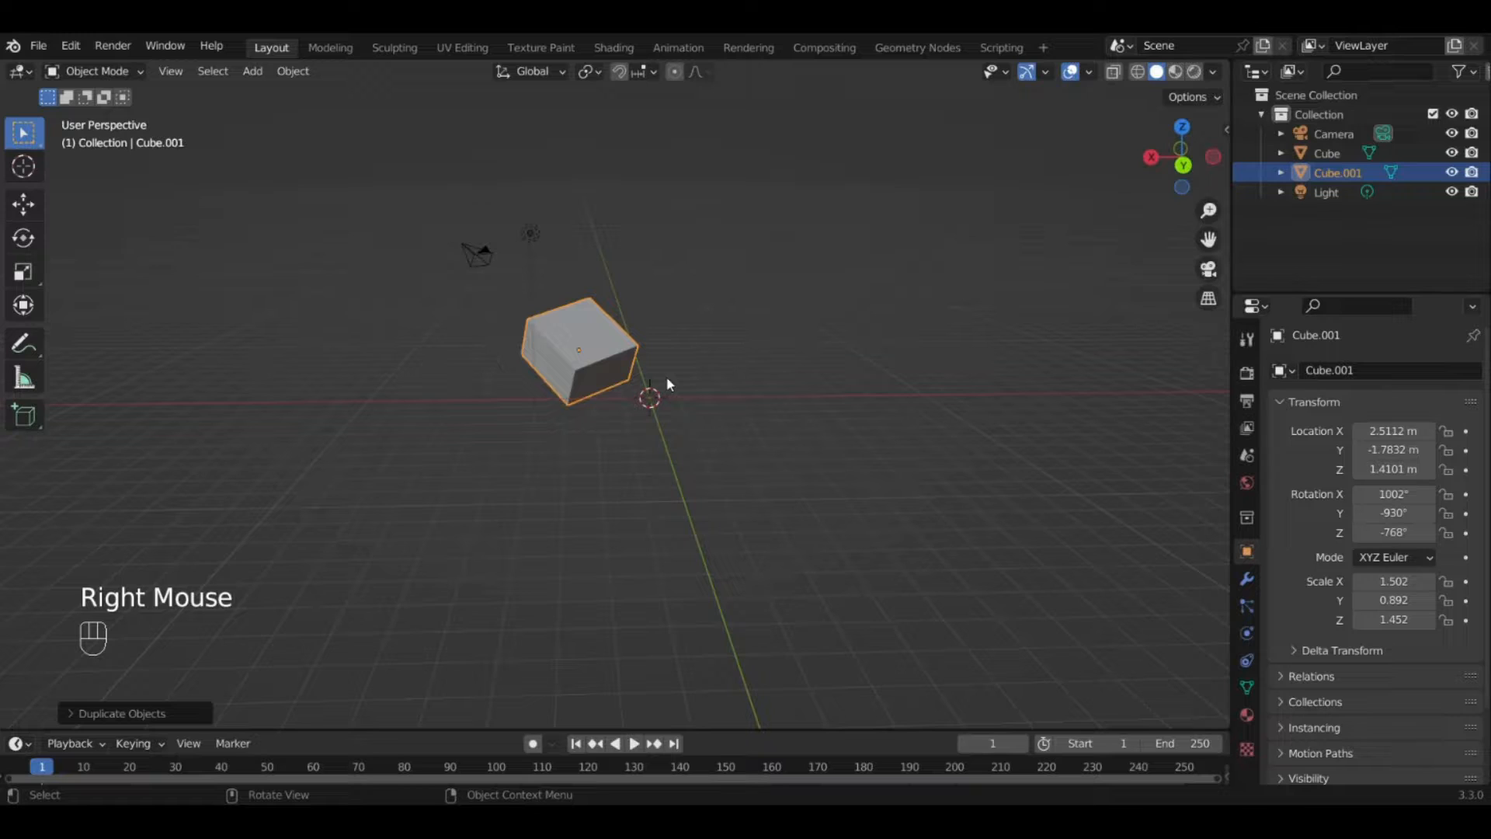
key(ctrl+z)
Duplicate the tilted cube, try moving the copy along the global Y, X and Z axes and leave it at the original's position.
key(shift+d)
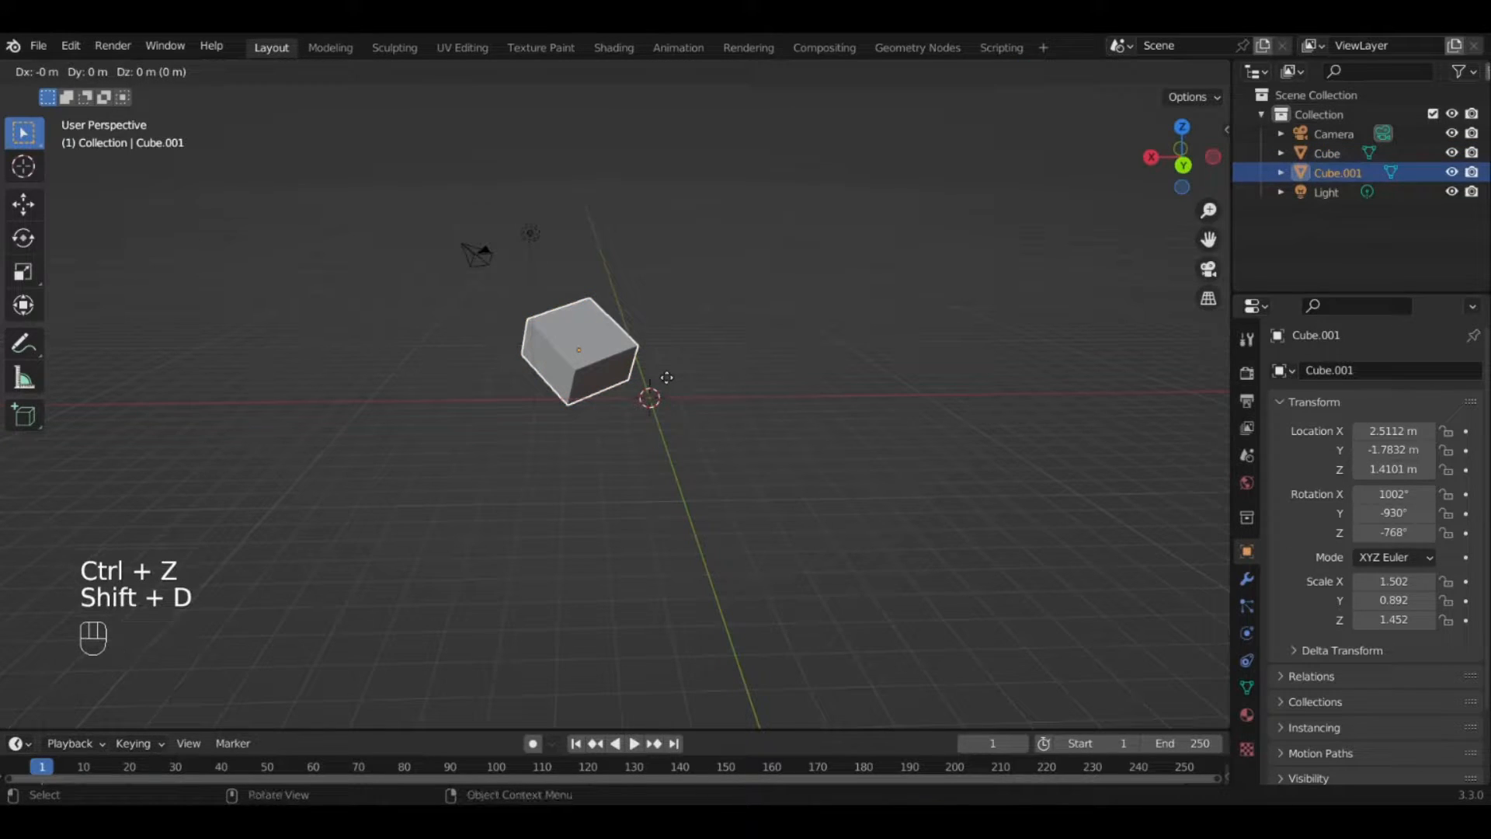
key(g)
key(y)
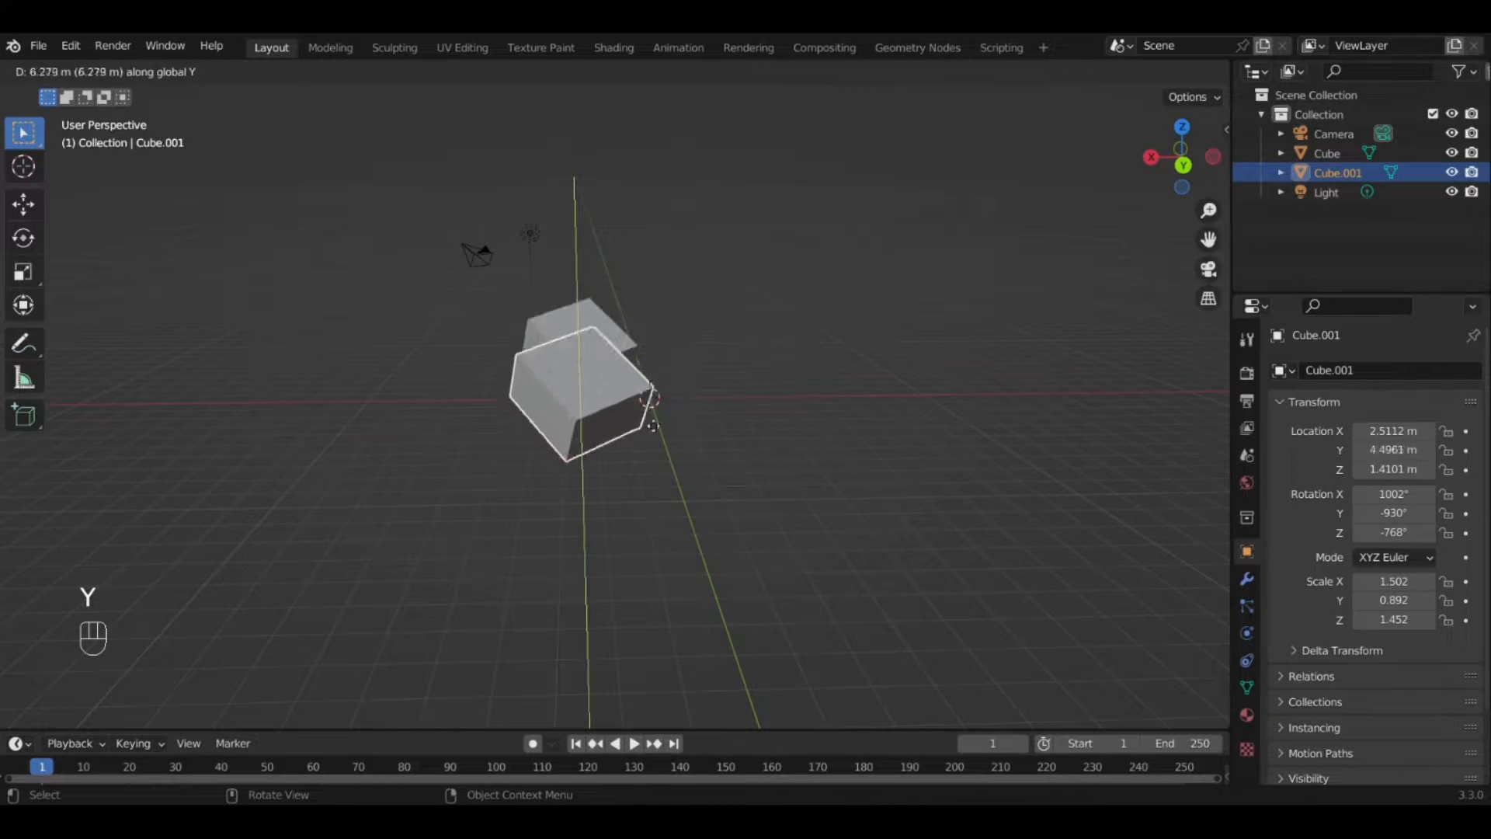
key(x)
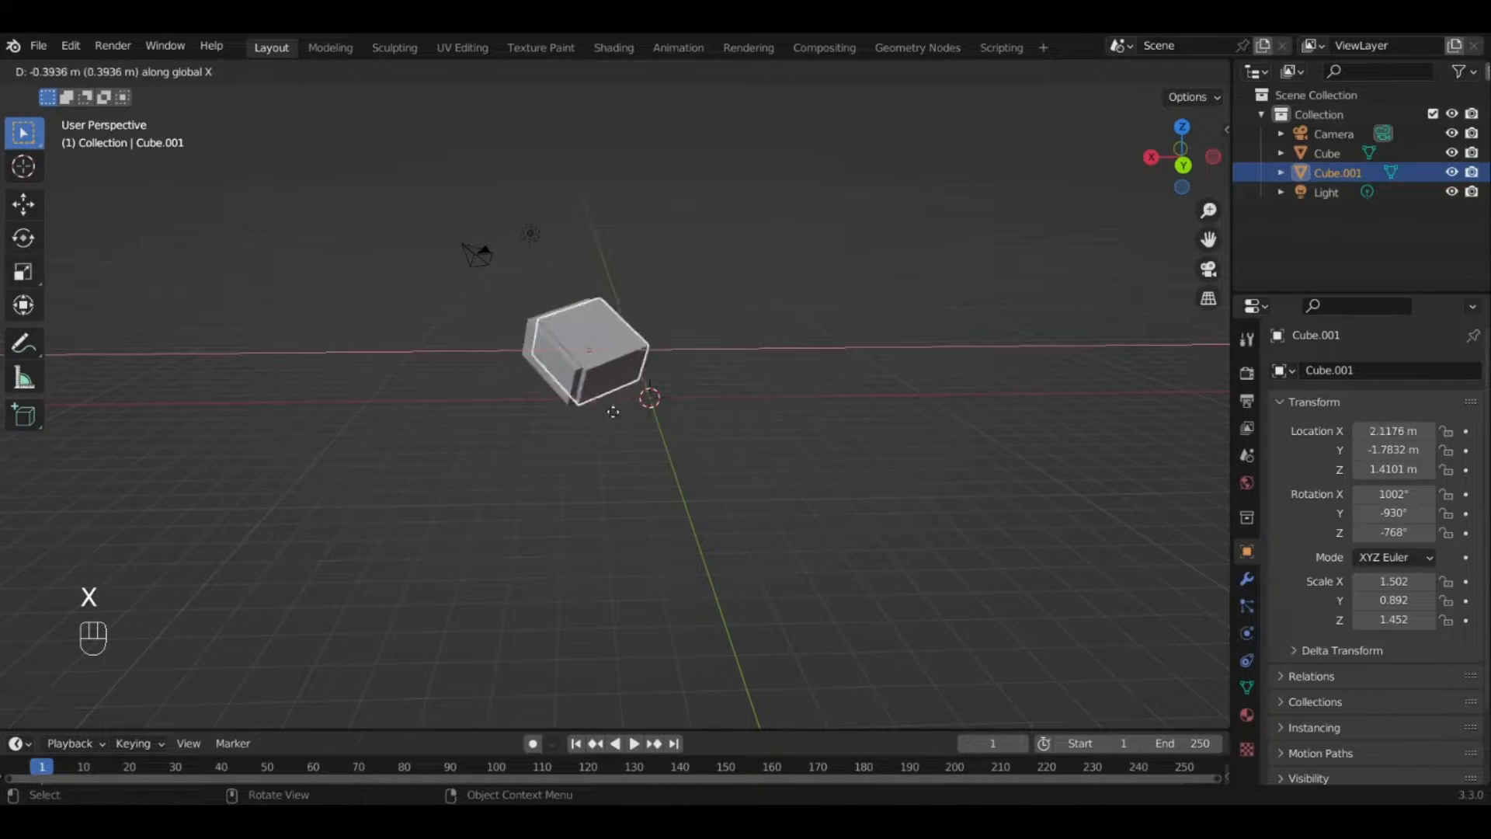
key(z)
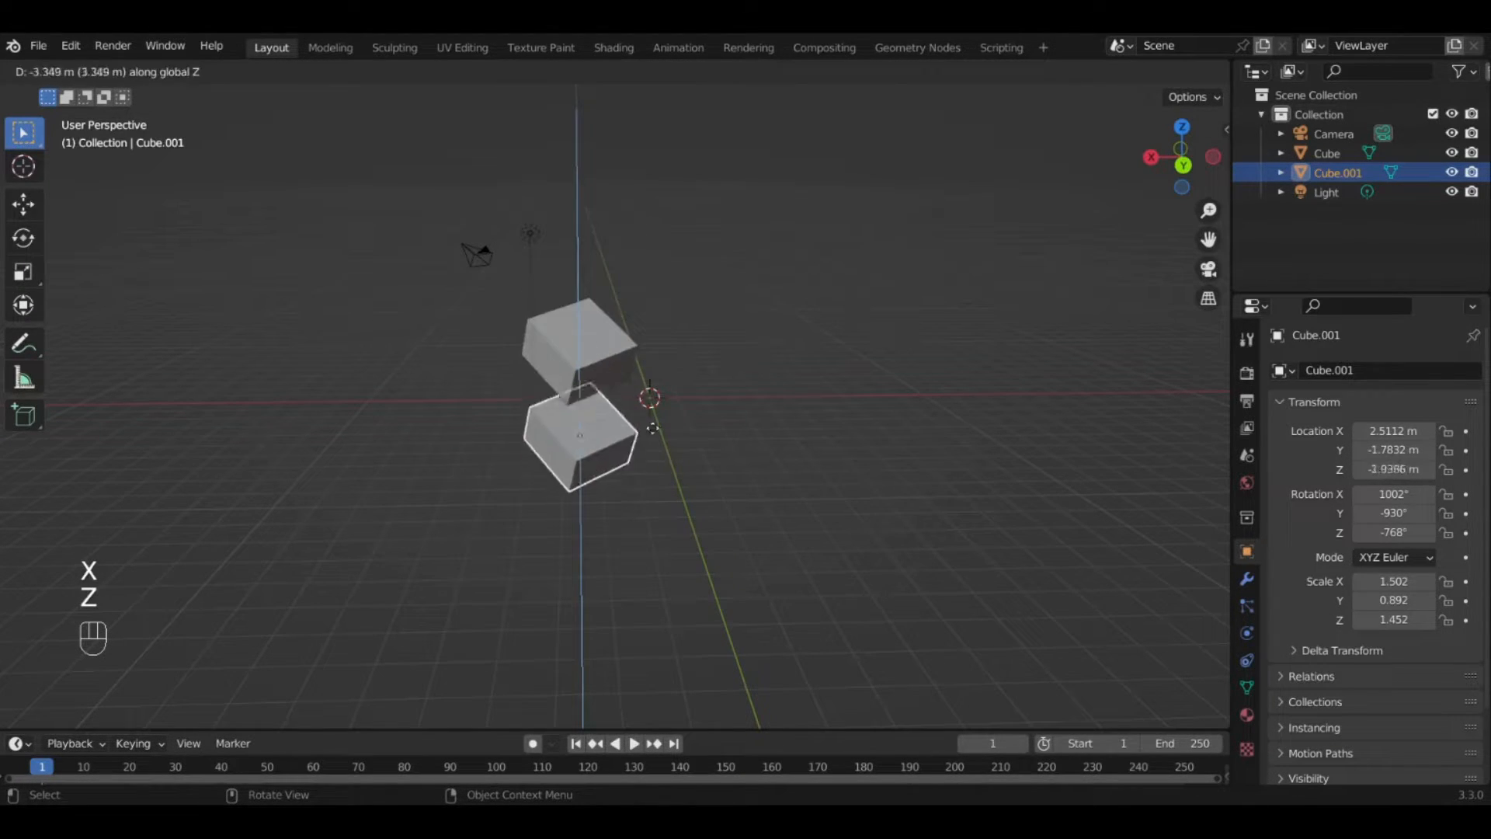
right_click(651, 402)
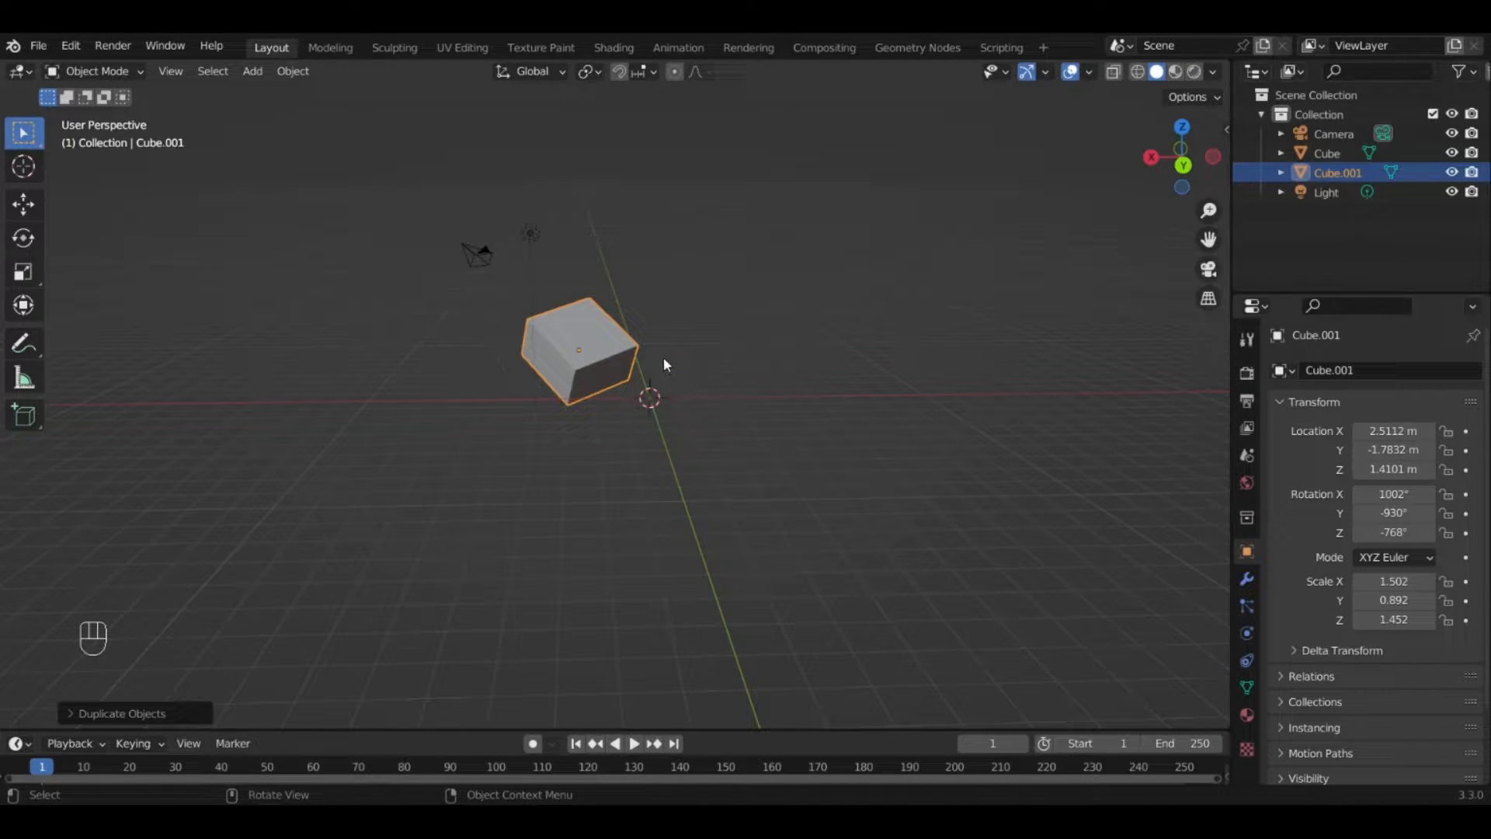
Move the copied cube along the global X axis to an X location of about -1.82 m and deselect it.
key(g)
key(x)
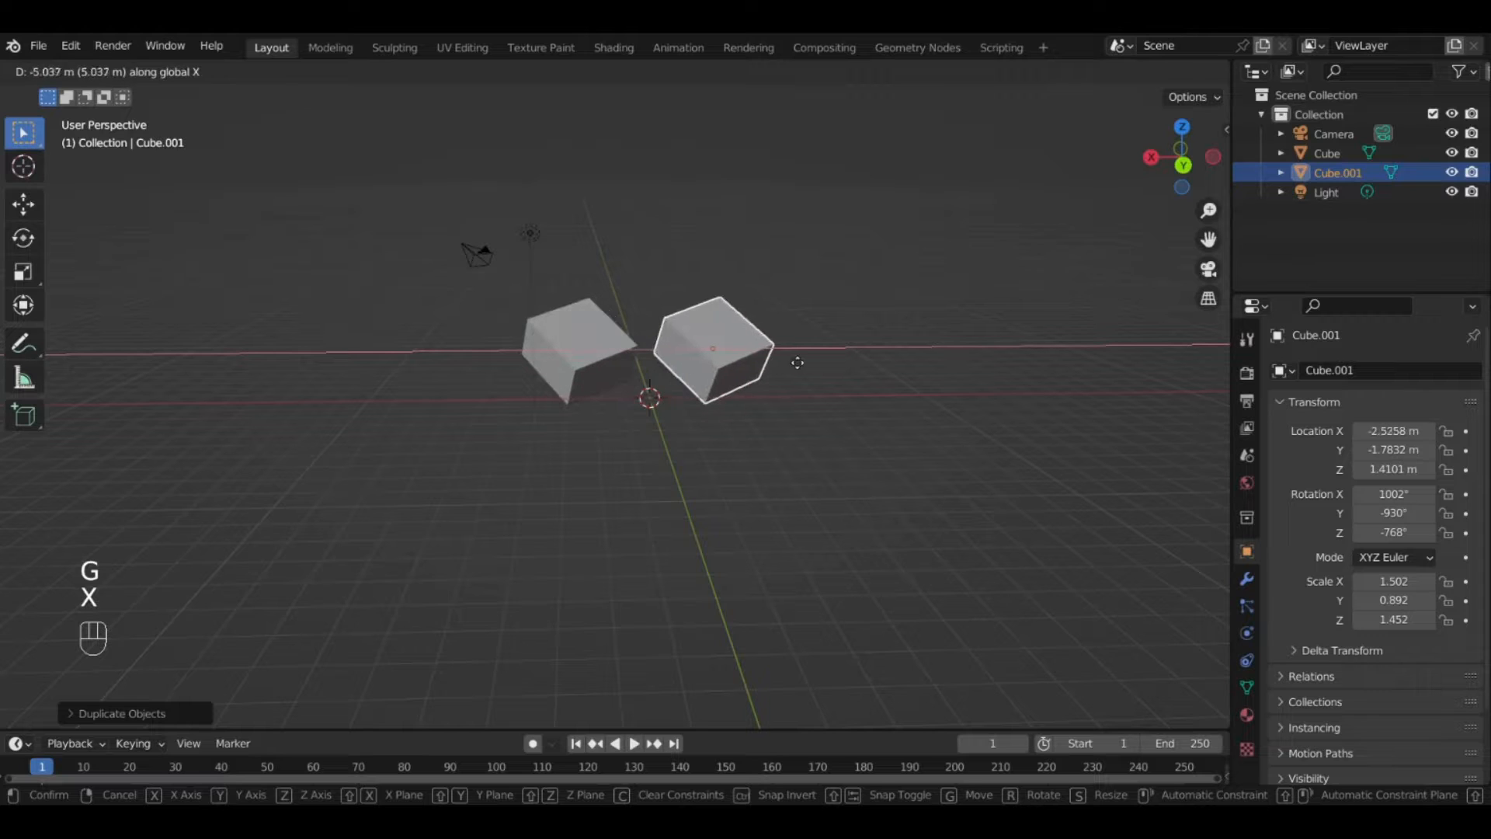
click(757, 412)
middle_drag(757, 412, 725, 416)
click(724, 417)
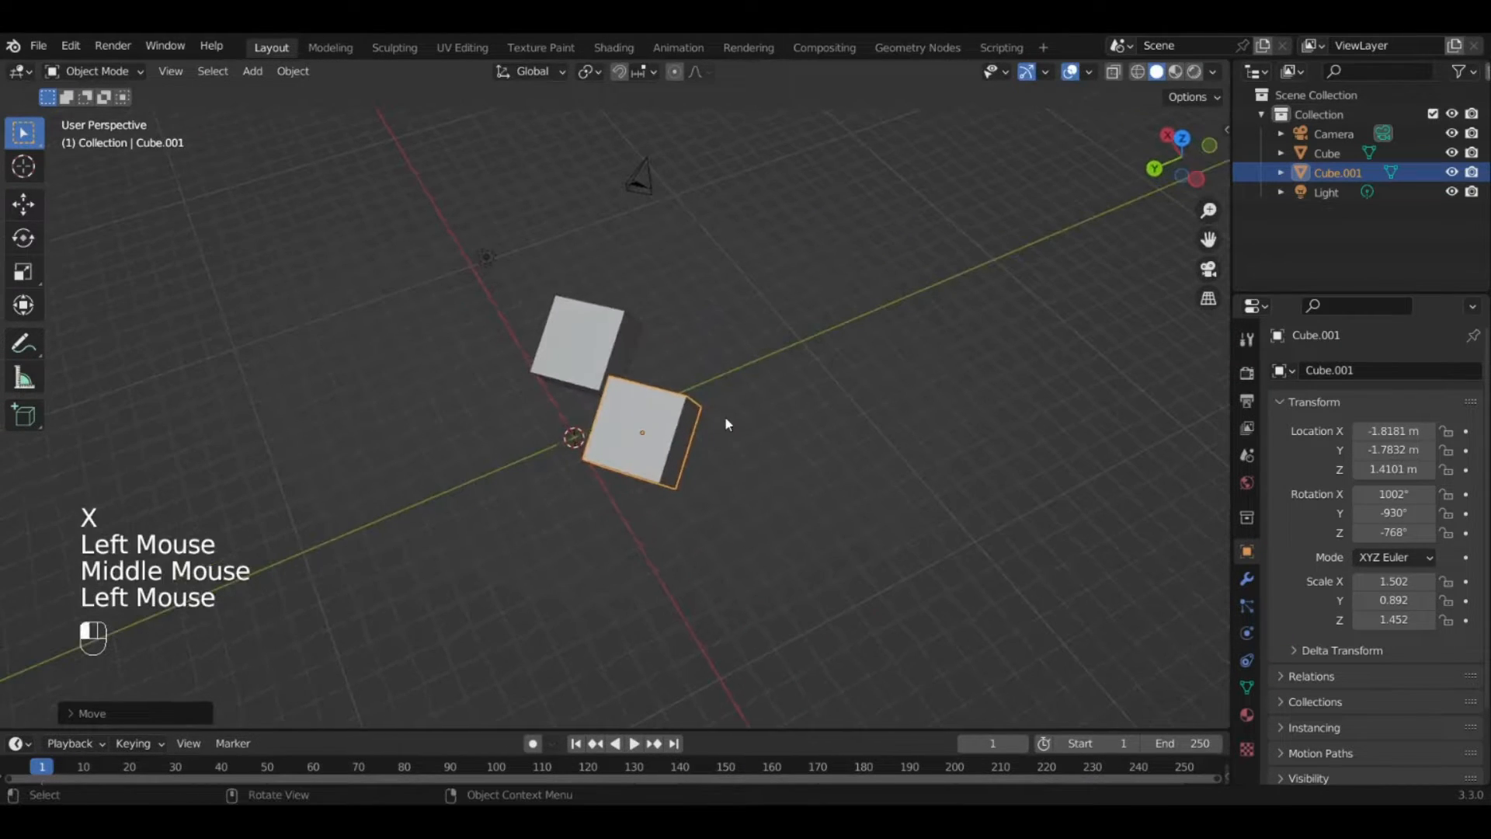
Inspect the original cube and its separated copy up close and from several sides.
scroll(656, 460, up, 2)
middle_drag(656, 460, 399, 401)
scroll(746, 389, down, 4)
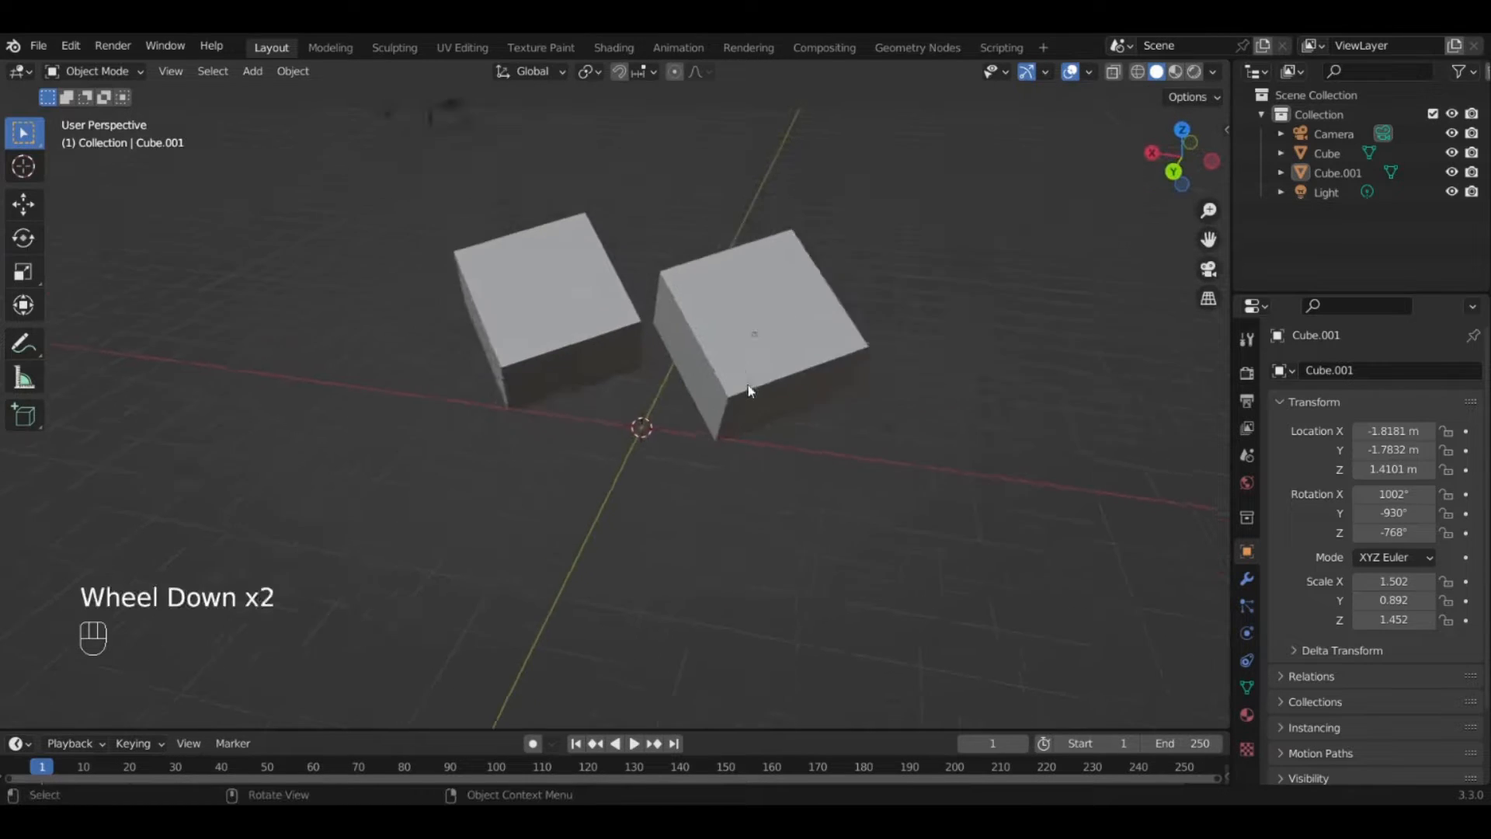
middle_drag(745, 389, 783, 394)
scroll(643, 389, up, 1)
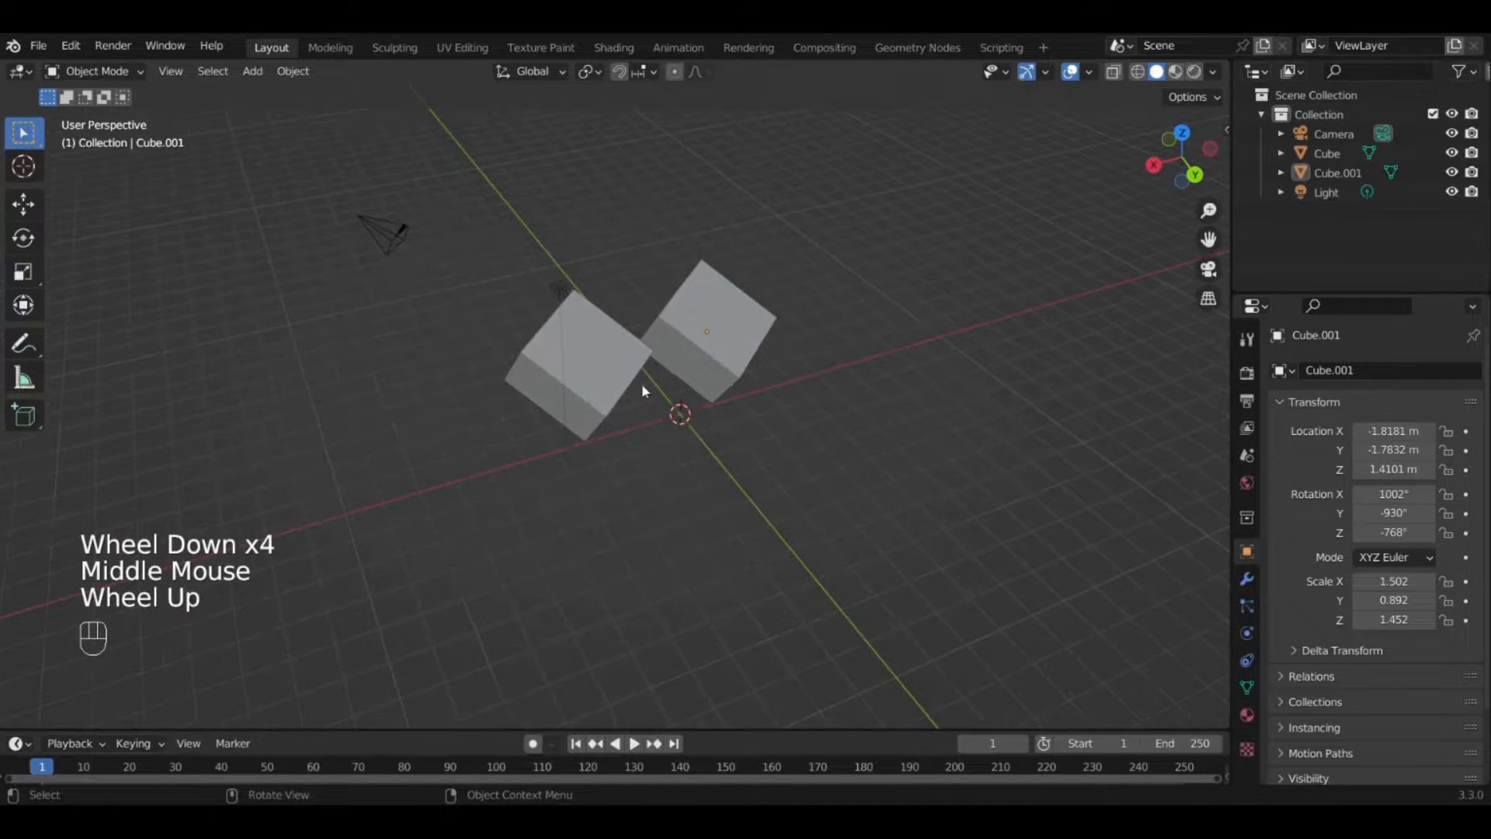
middle_drag(690, 459, 516, 427)
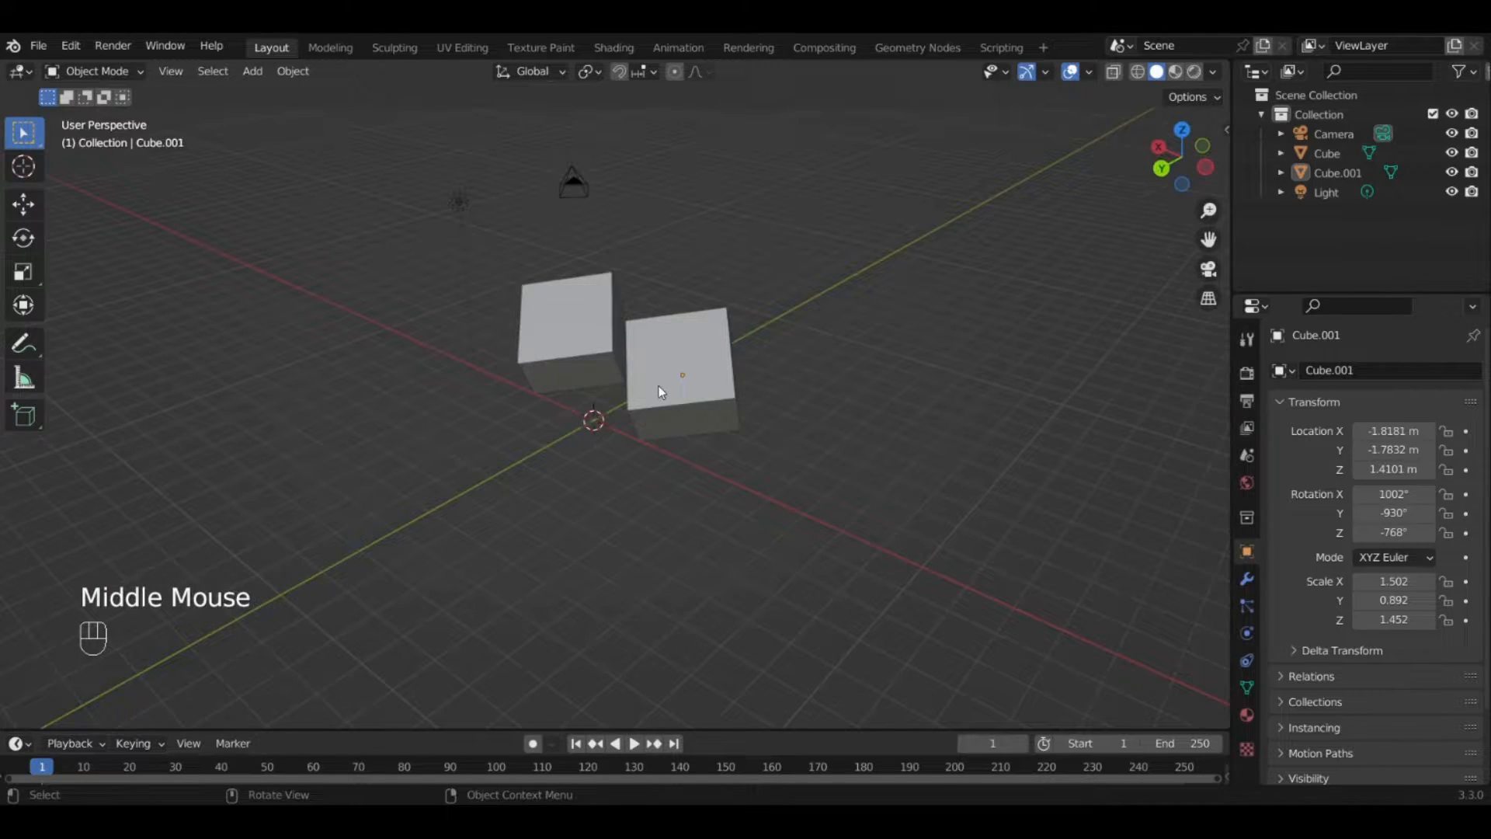
key(shift+a)
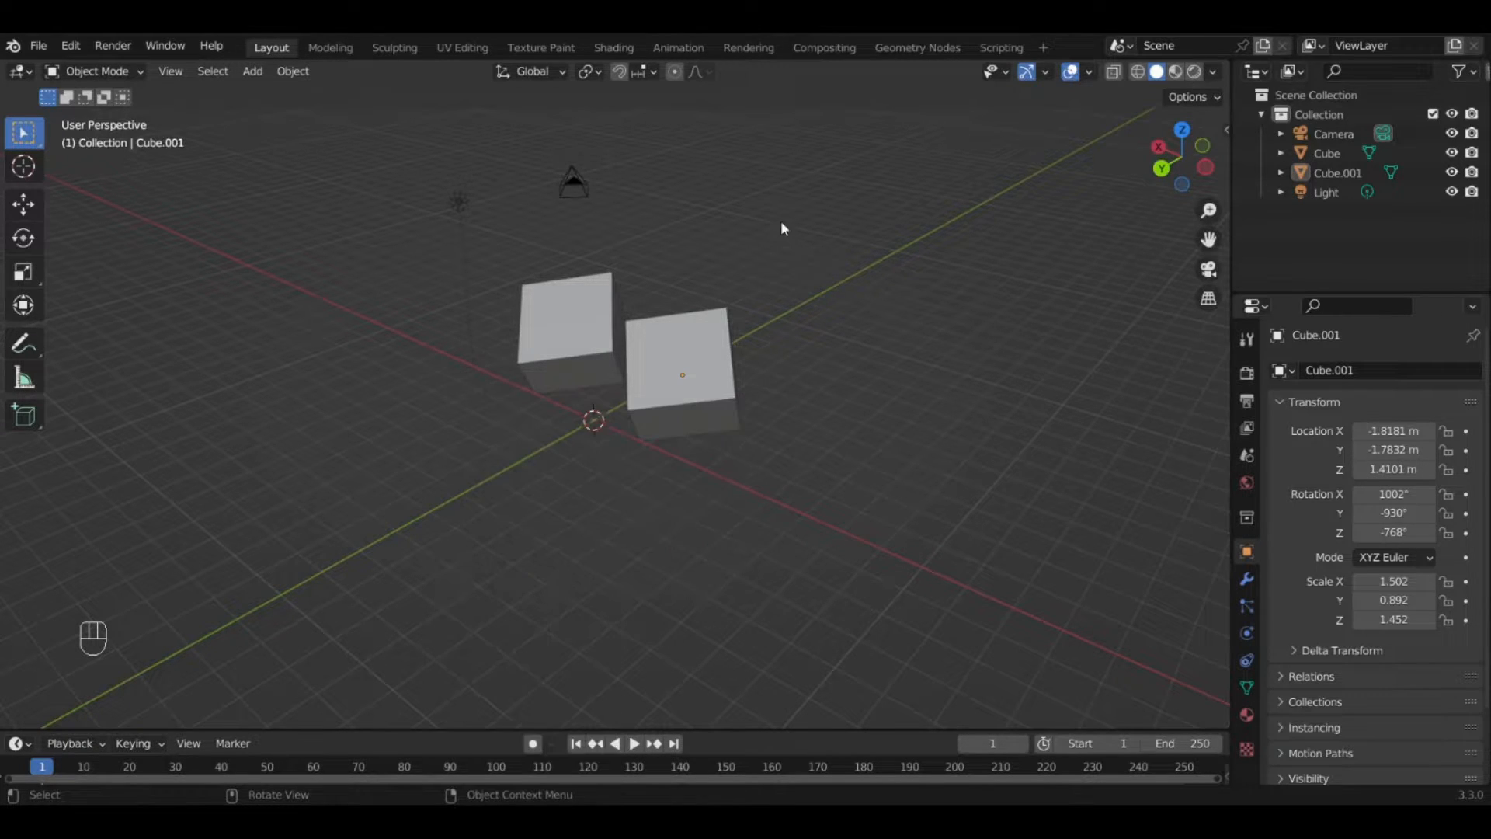
Select the copied cube and switch it between Object Mode and Edit Mode twice, ending in Object Mode.
middle_drag(580, 399, 666, 366)
scroll(675, 324, up, 3)
shift+click(792, 294)
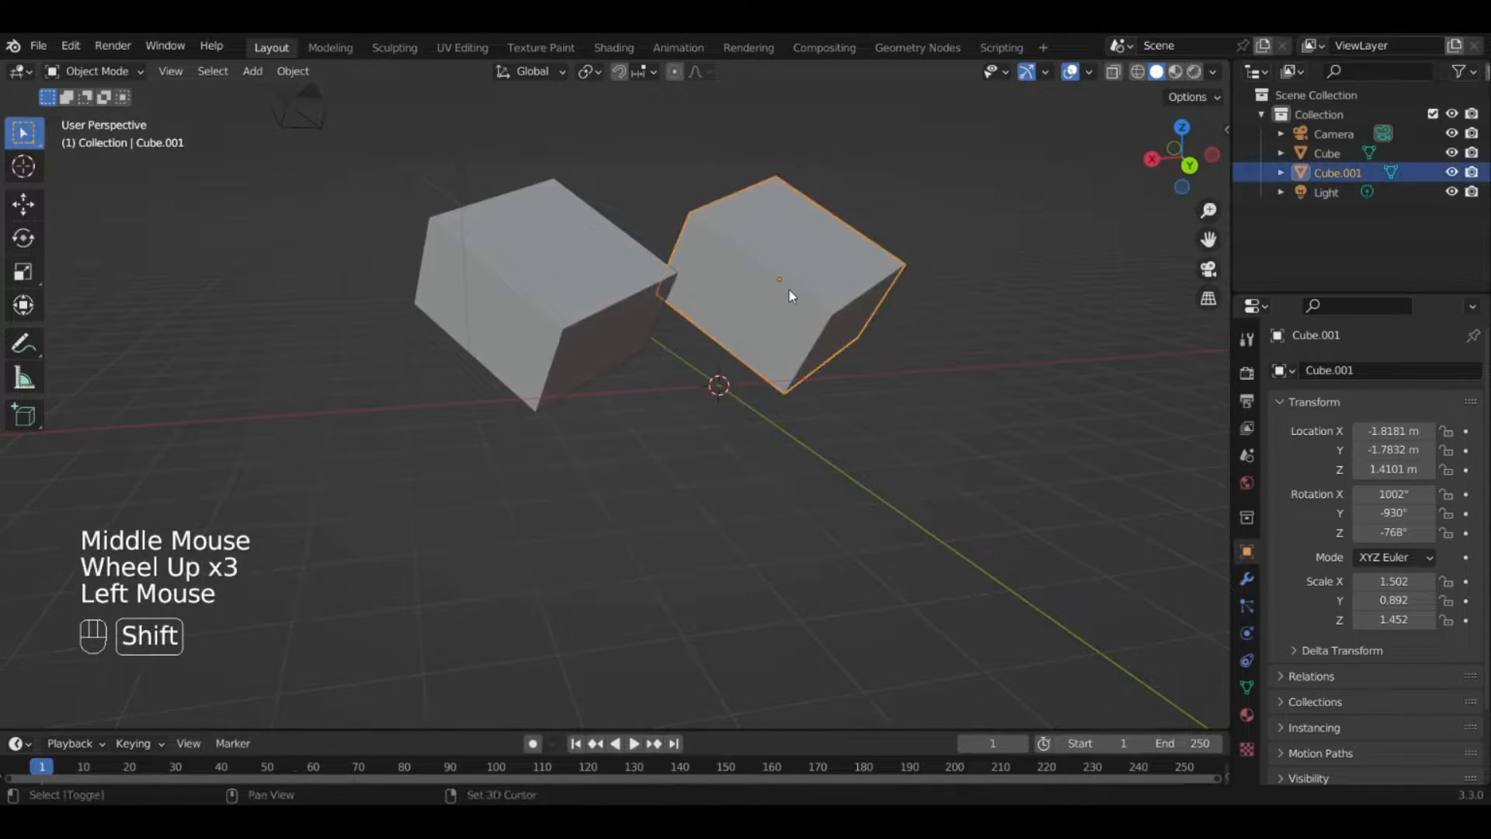
shift+middle_drag(789, 290, 609, 356)
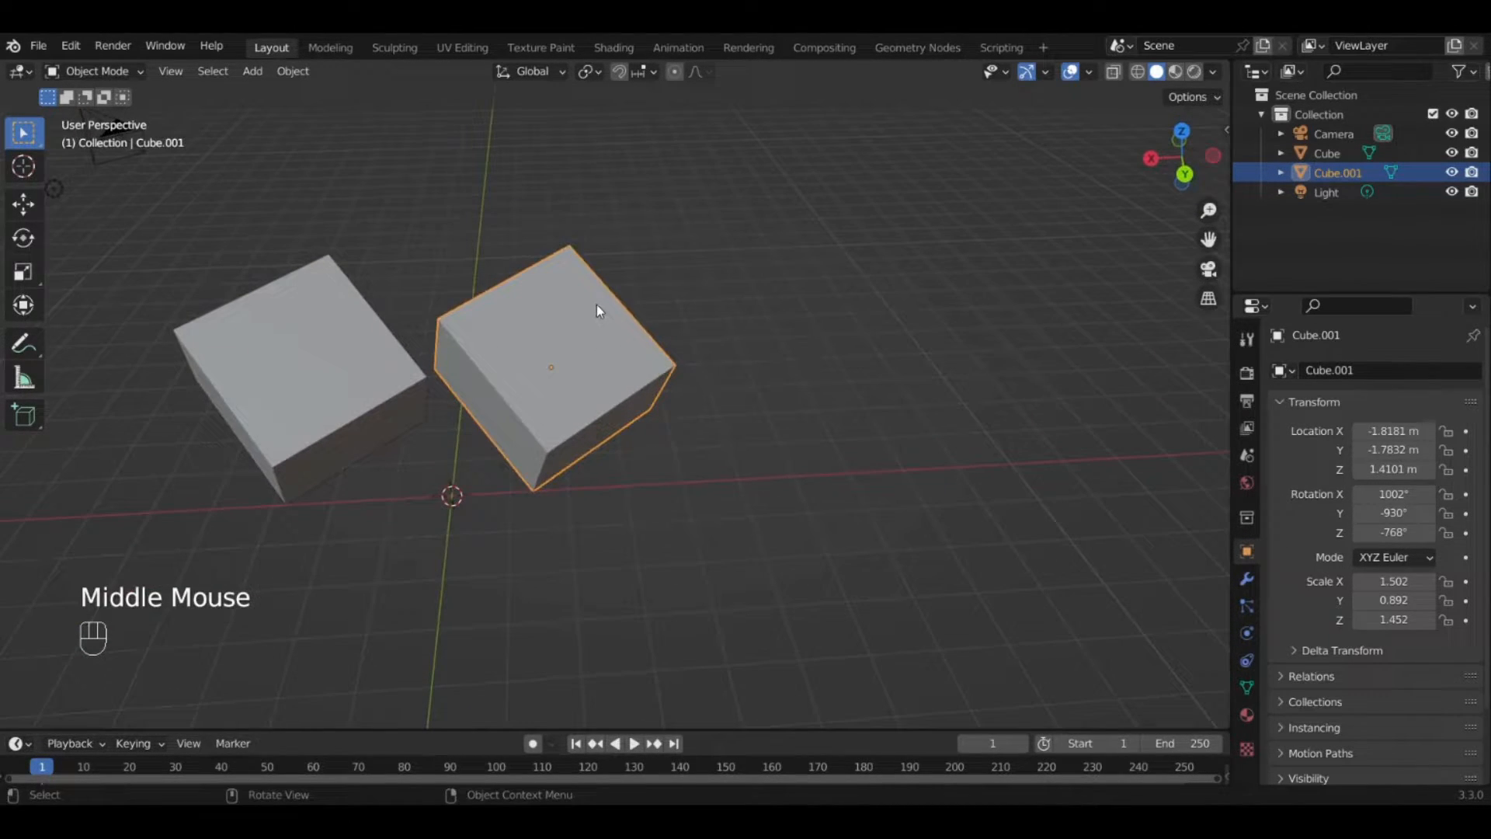
key(Tab)
middle_drag(676, 417, 544, 362)
key(Tab)
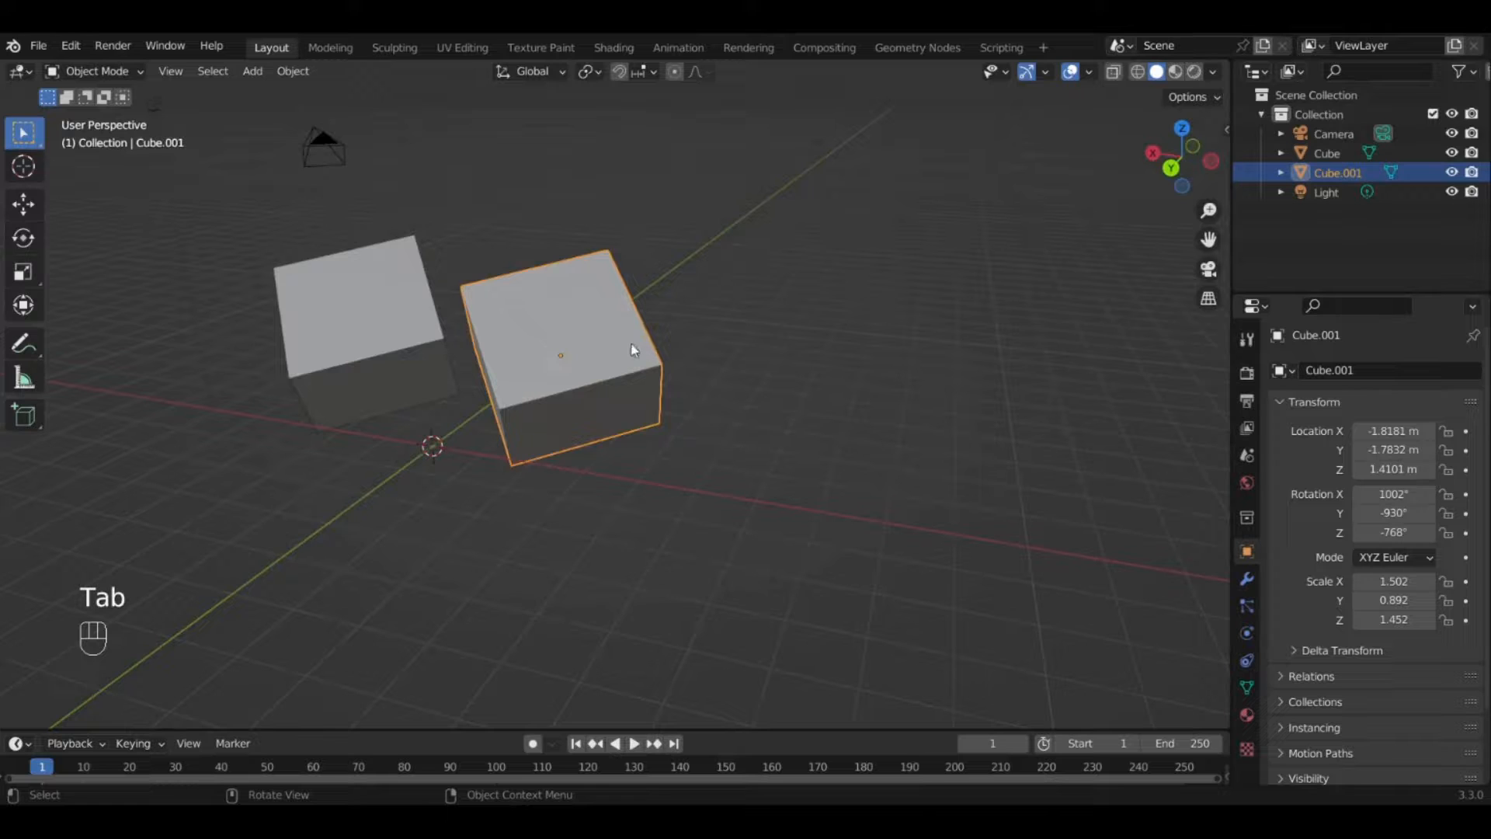
key(Tab)
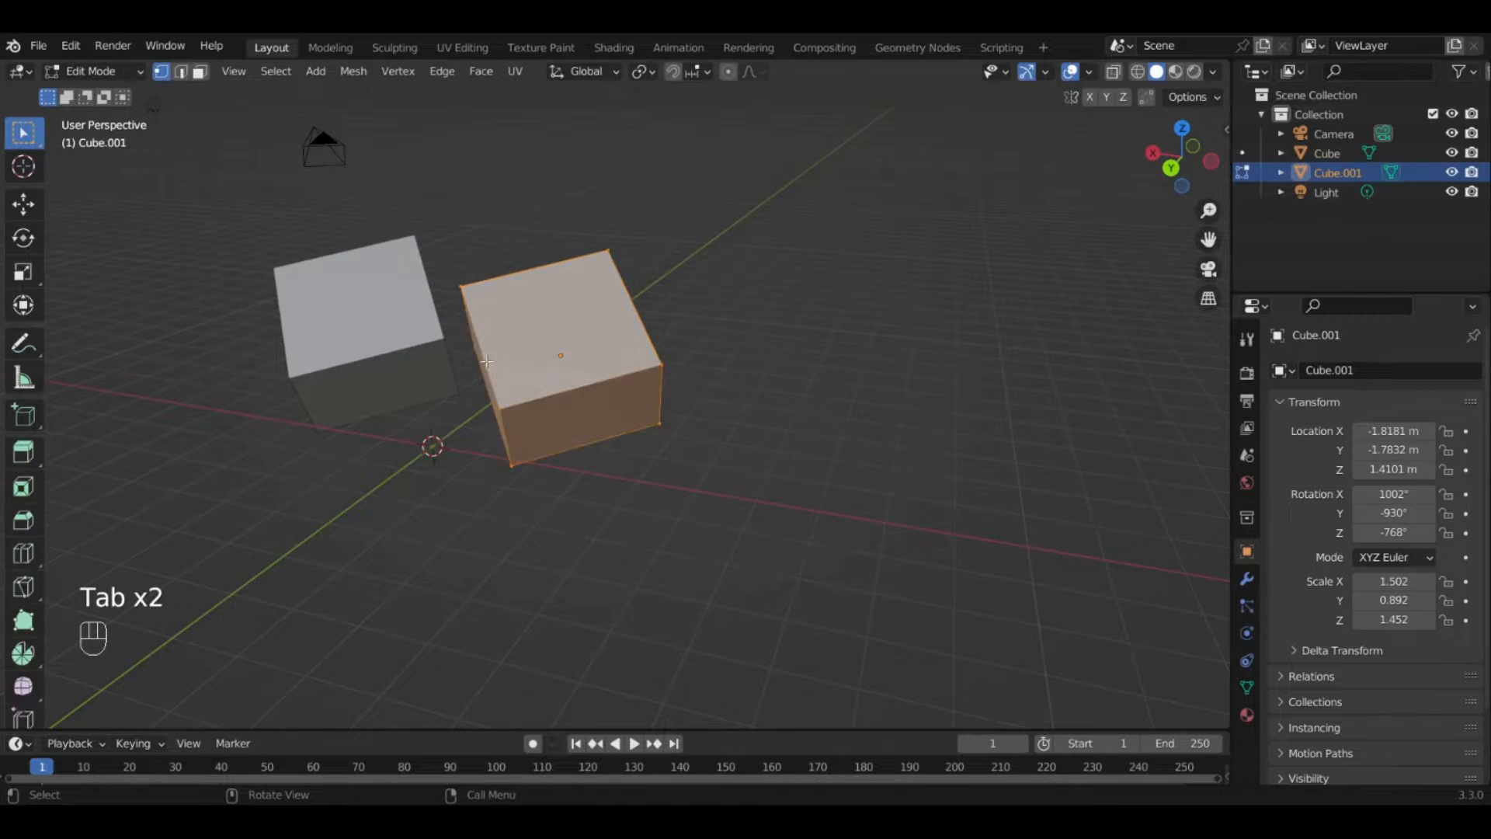
middle_drag(631, 345, 515, 361)
key(Tab)
scroll(515, 362, down, 2)
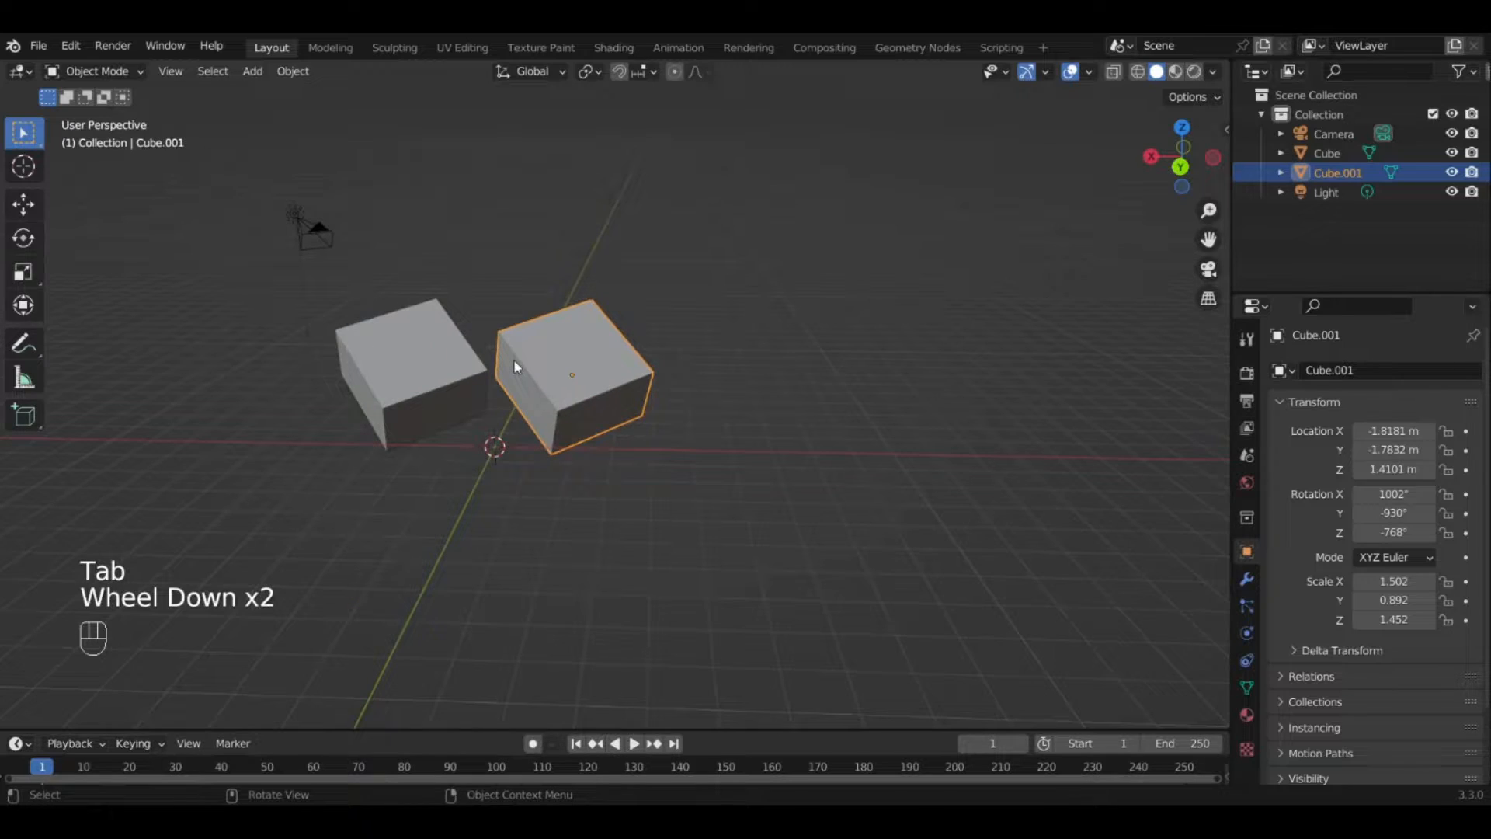
Add the original cube to the selection, enter Edit Mode on both cubes and clear the mesh selection.
key(shift)
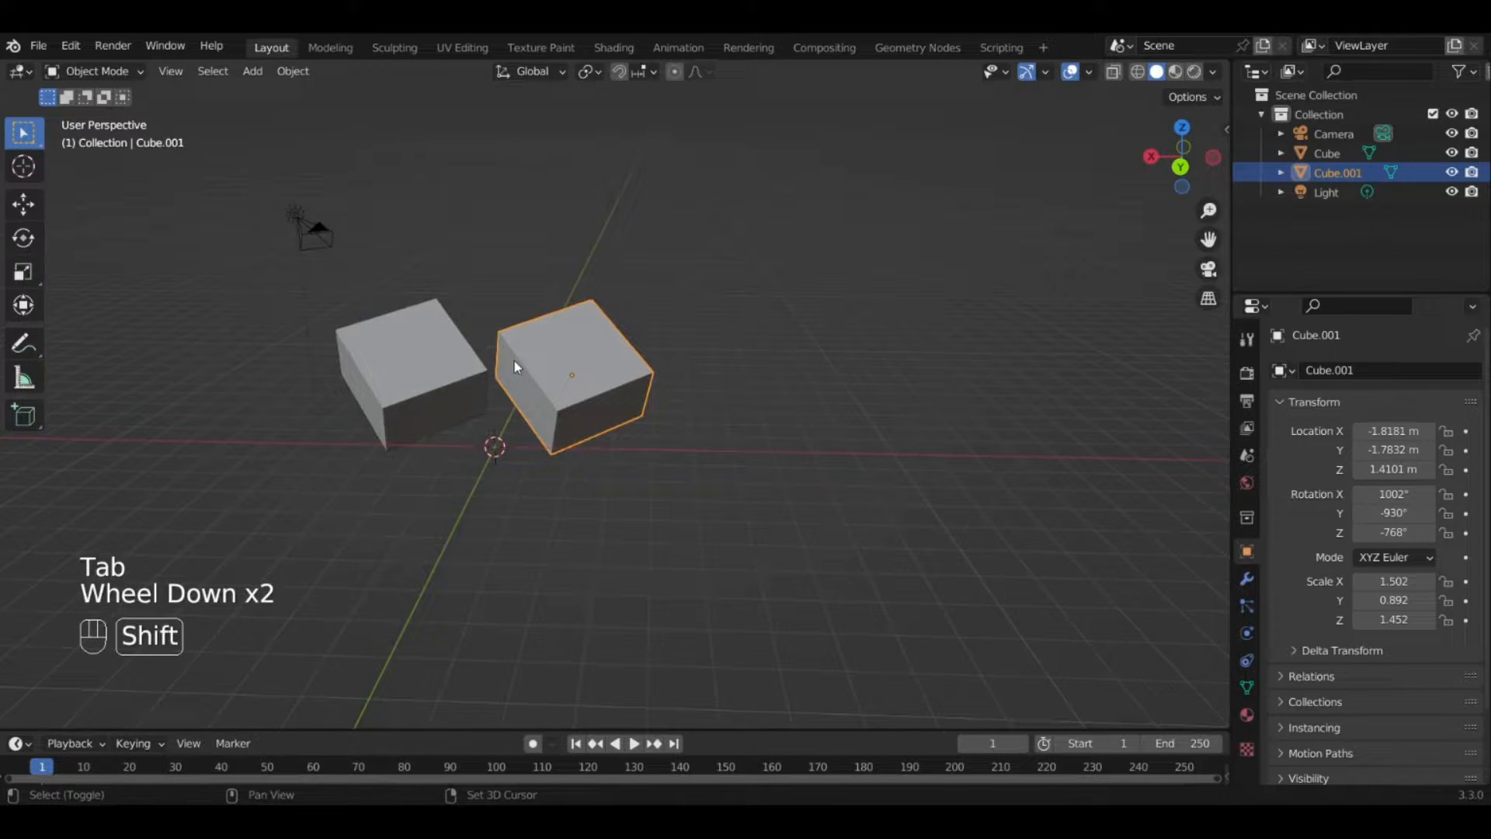
shift+click(431, 361)
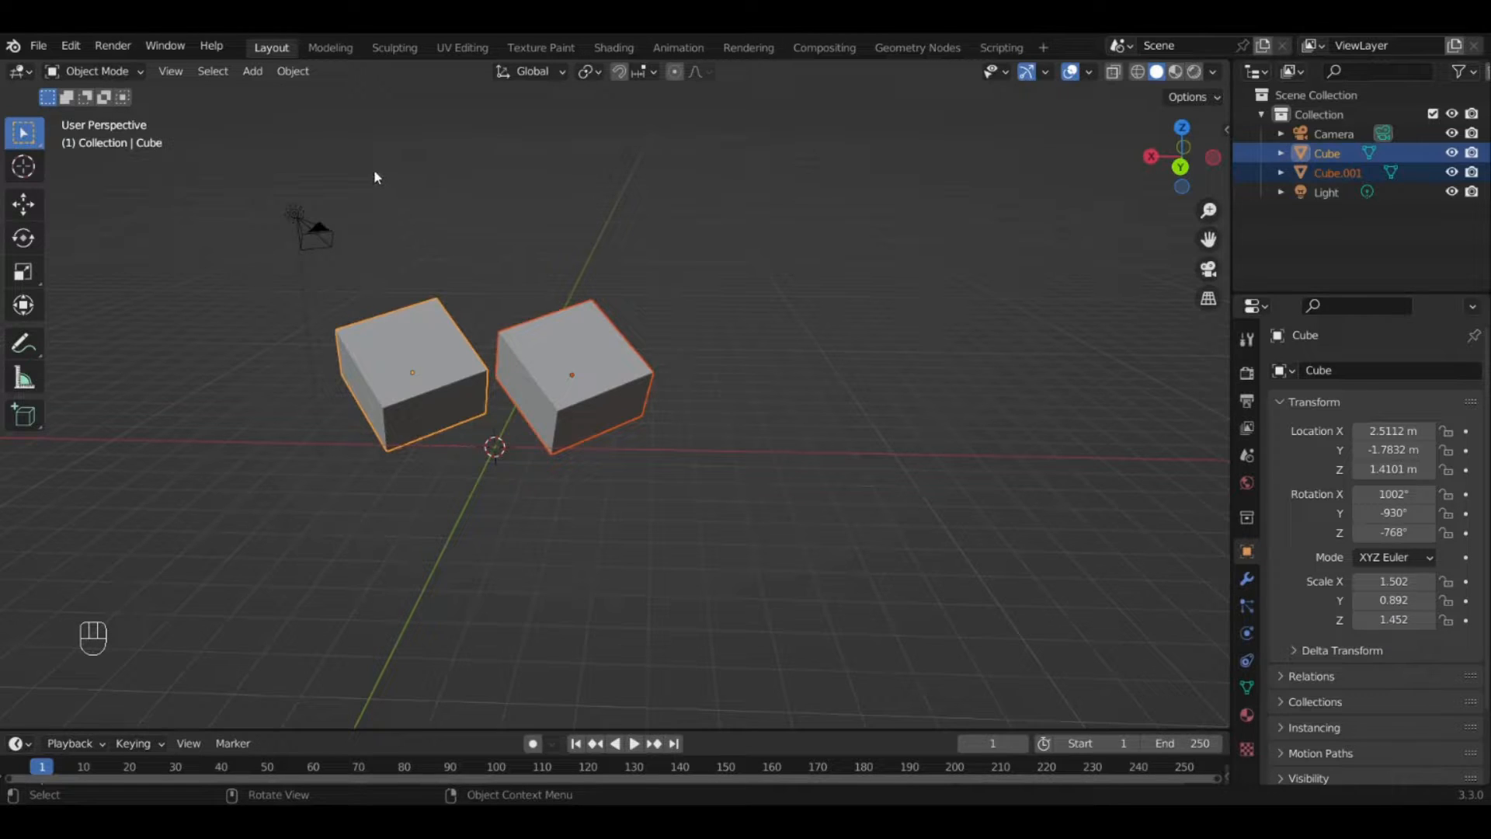
key(Tab)
middle_drag(519, 238, 609, 166)
click(839, 403)
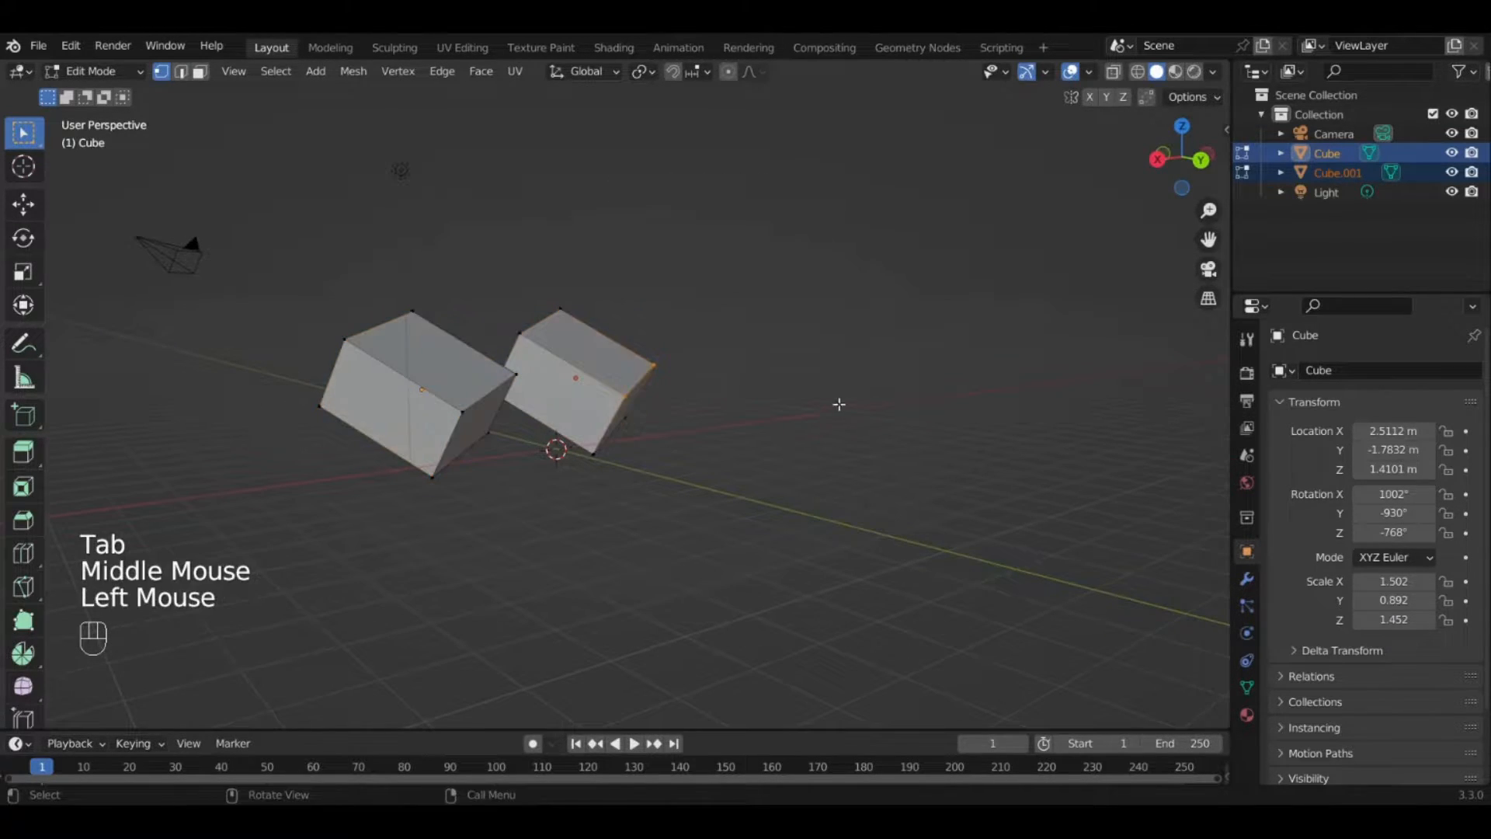
middle_drag(825, 403, 716, 331)
click(716, 330)
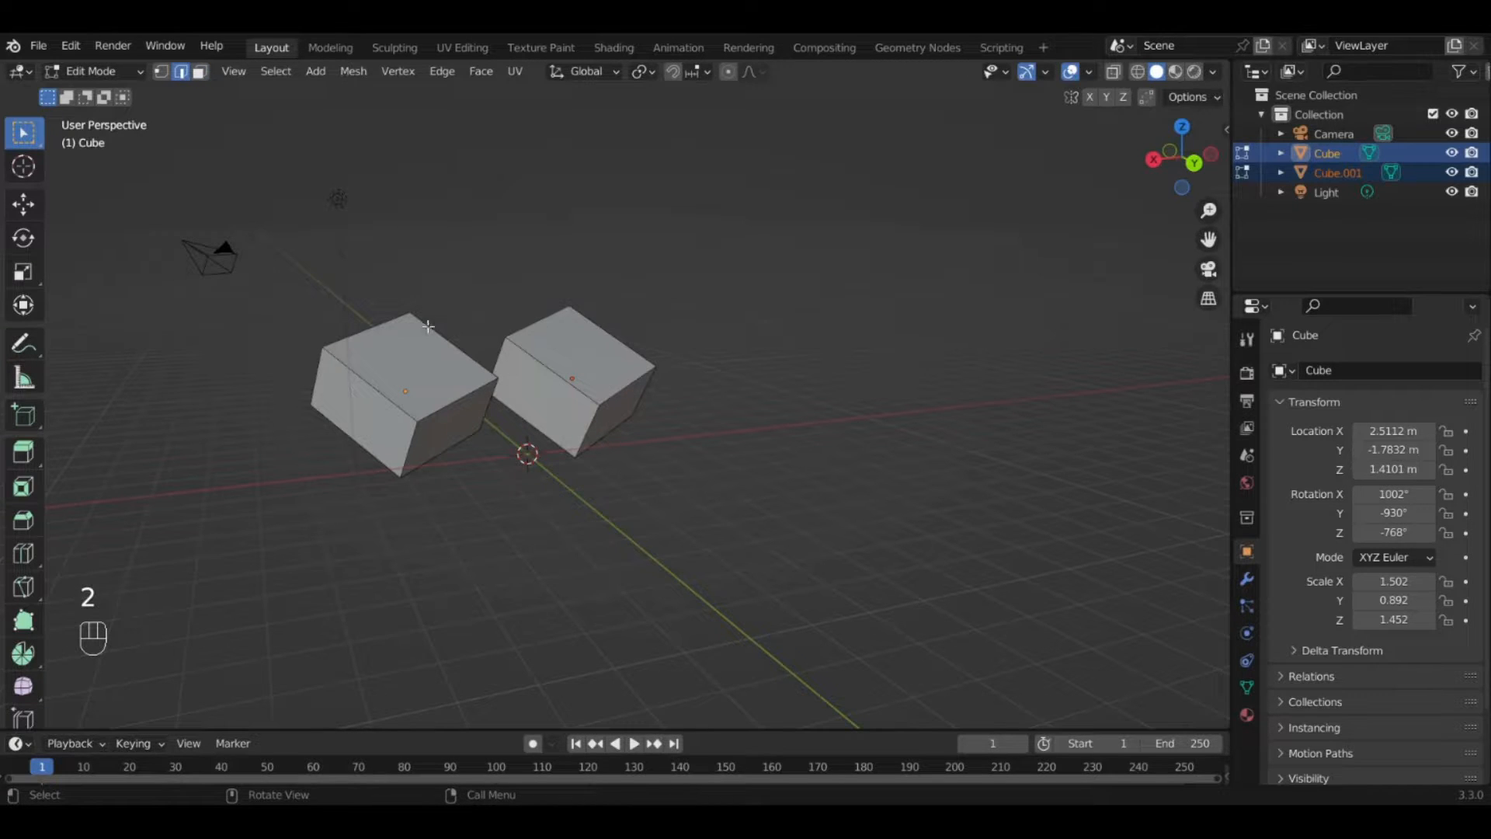
Try moving an upper edge of the original cube in edge select mode and a corner vertex in vertex select mode.
click(444, 409)
key(g)
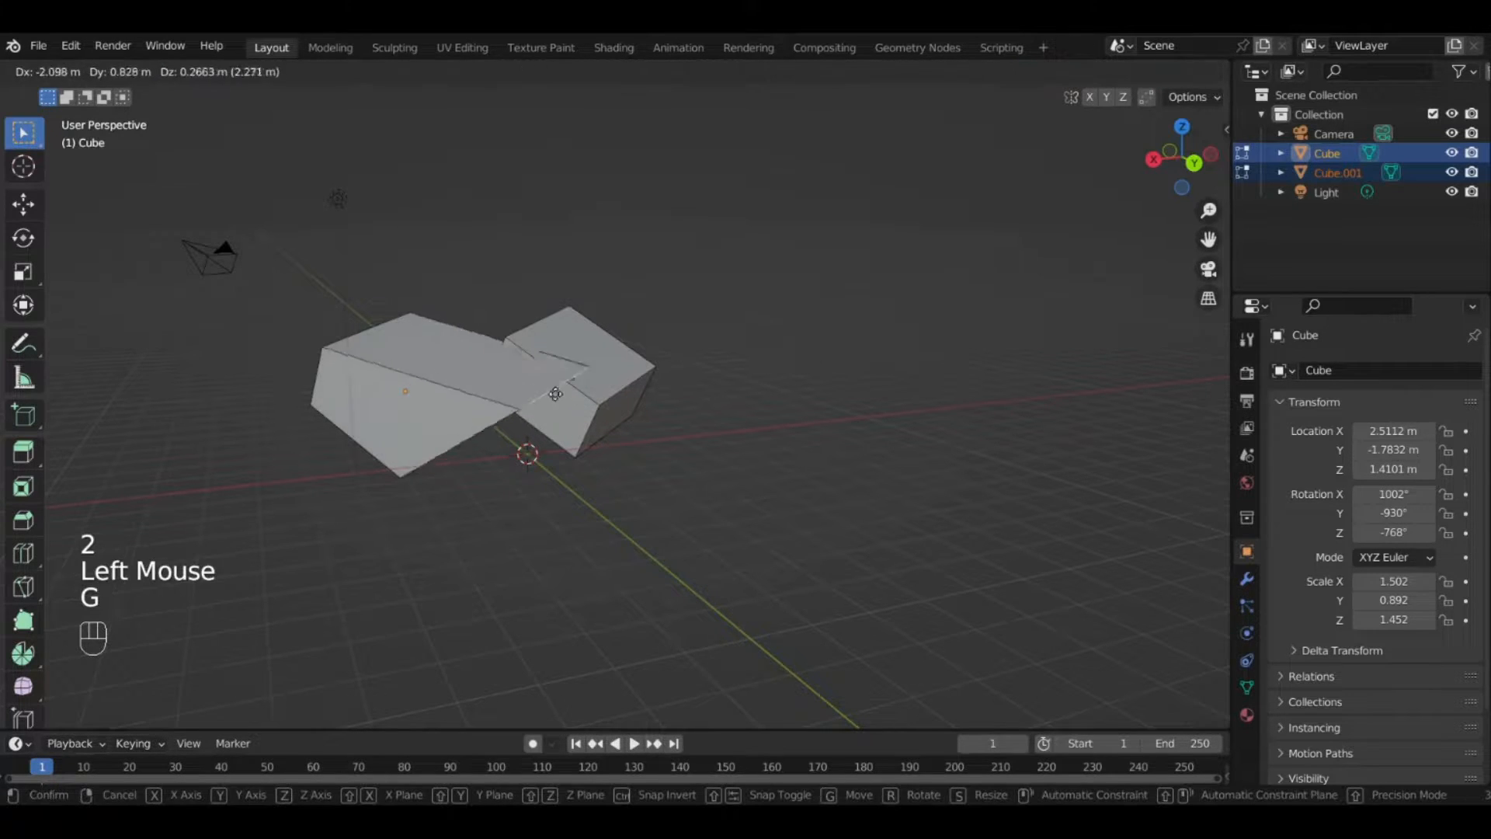
right_click(424, 386)
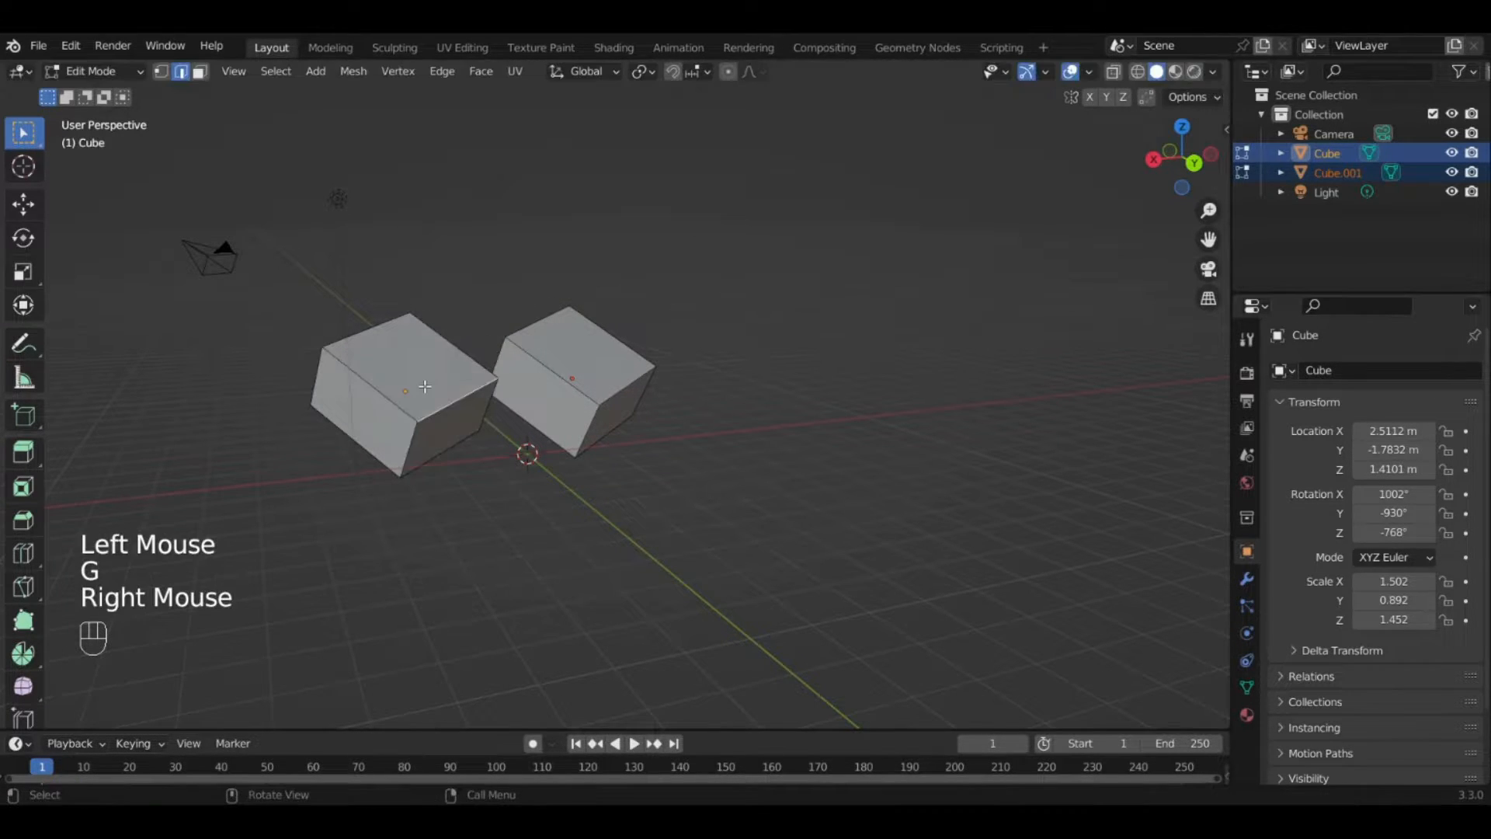
key(1)
click(498, 383)
key(g)
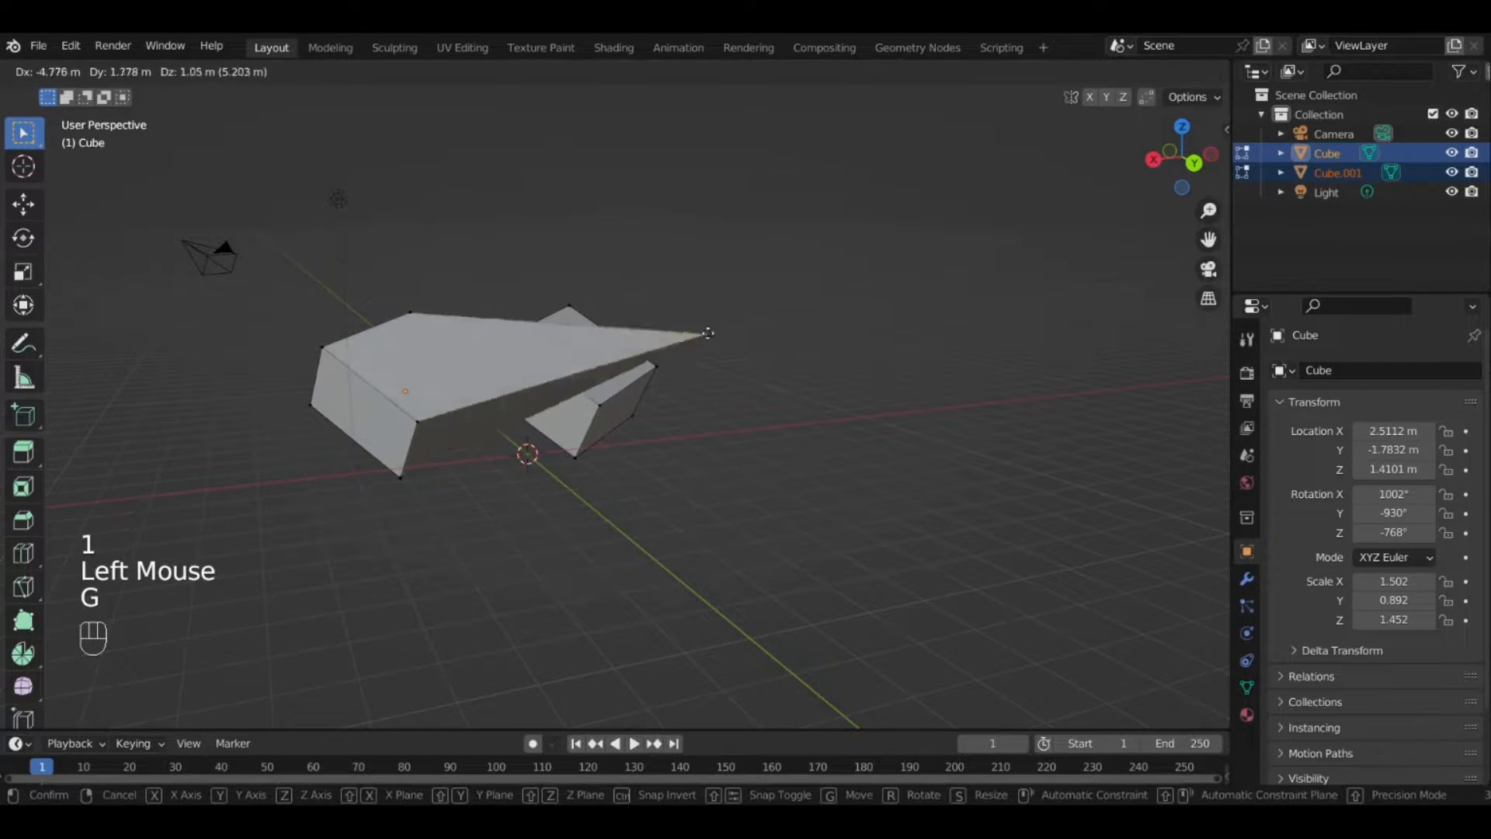
right_click(489, 372)
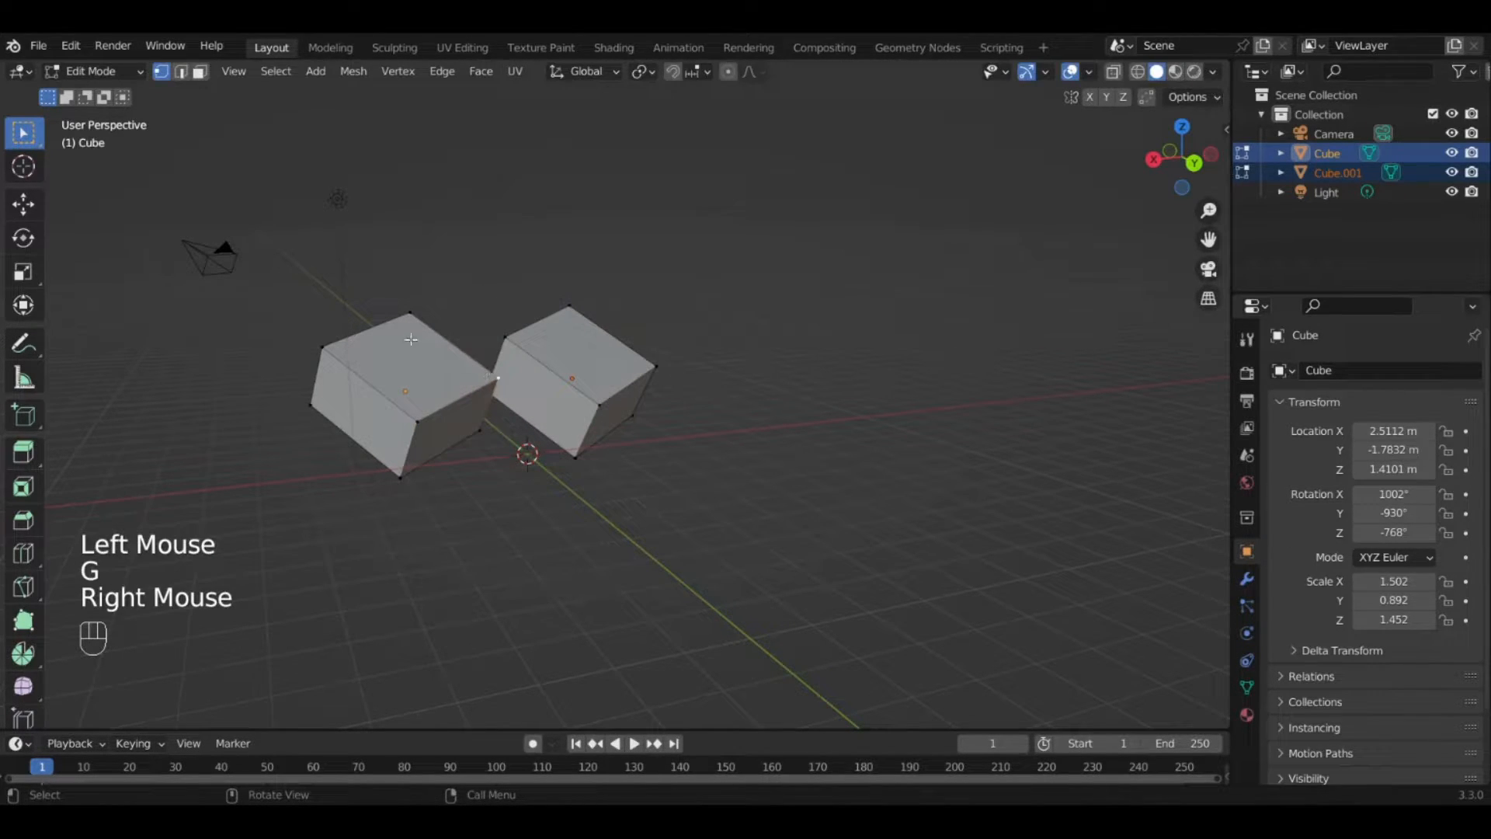
Return both cubes from Edit Mode to Object Mode.
scroll(745, 327, up, 3)
middle_drag(753, 359, 623, 379)
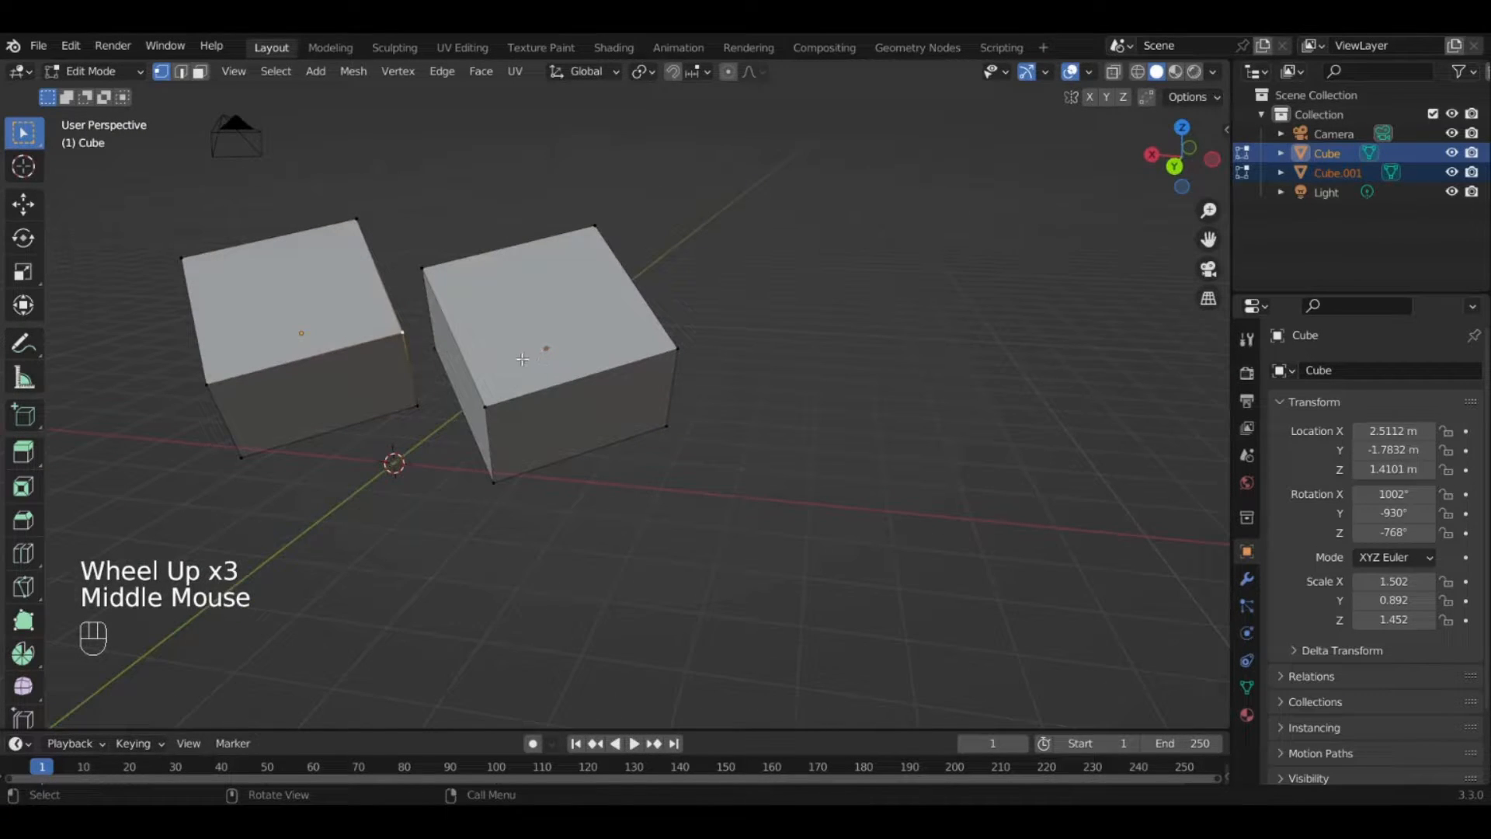
shift+middle_drag(523, 359, 552, 390)
scroll(661, 401, up, 1)
scroll(642, 380, down, 2)
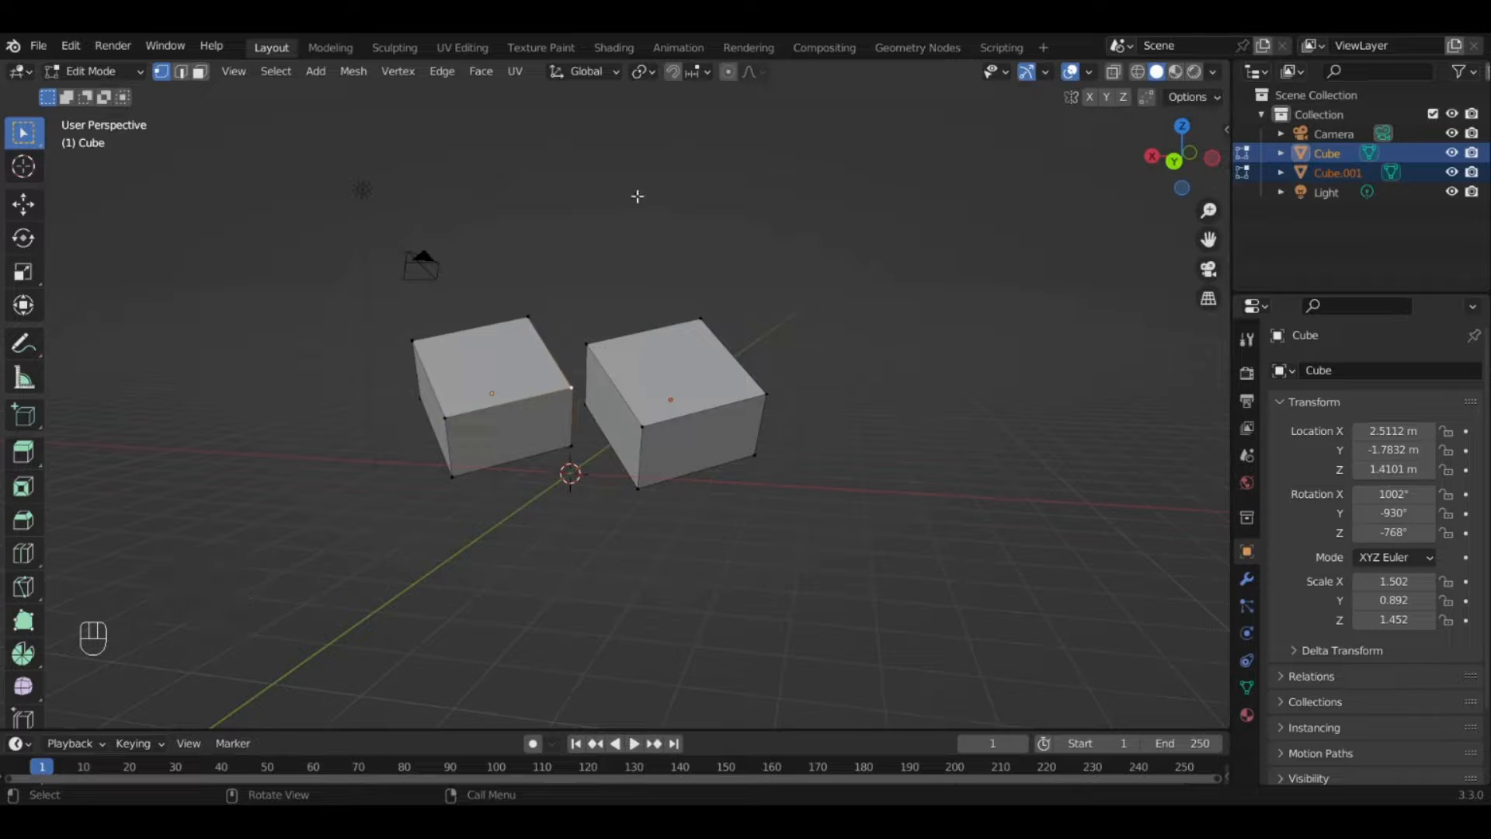
key(Tab)
middle_drag(250, 457, 468, 474)
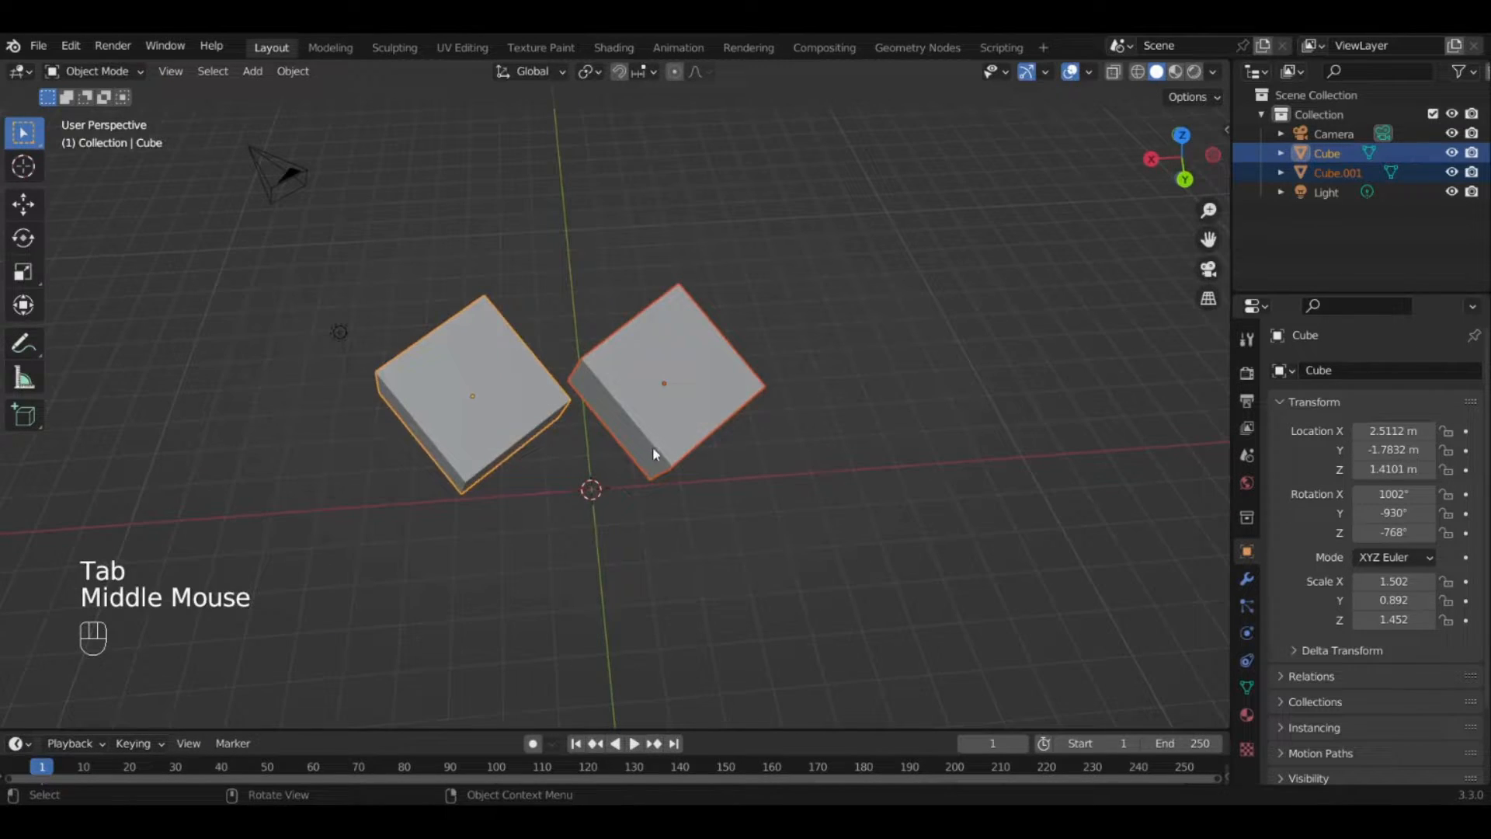
Deselect everything and reselect both cubes together, with the original cube as the active object.
click(695, 498)
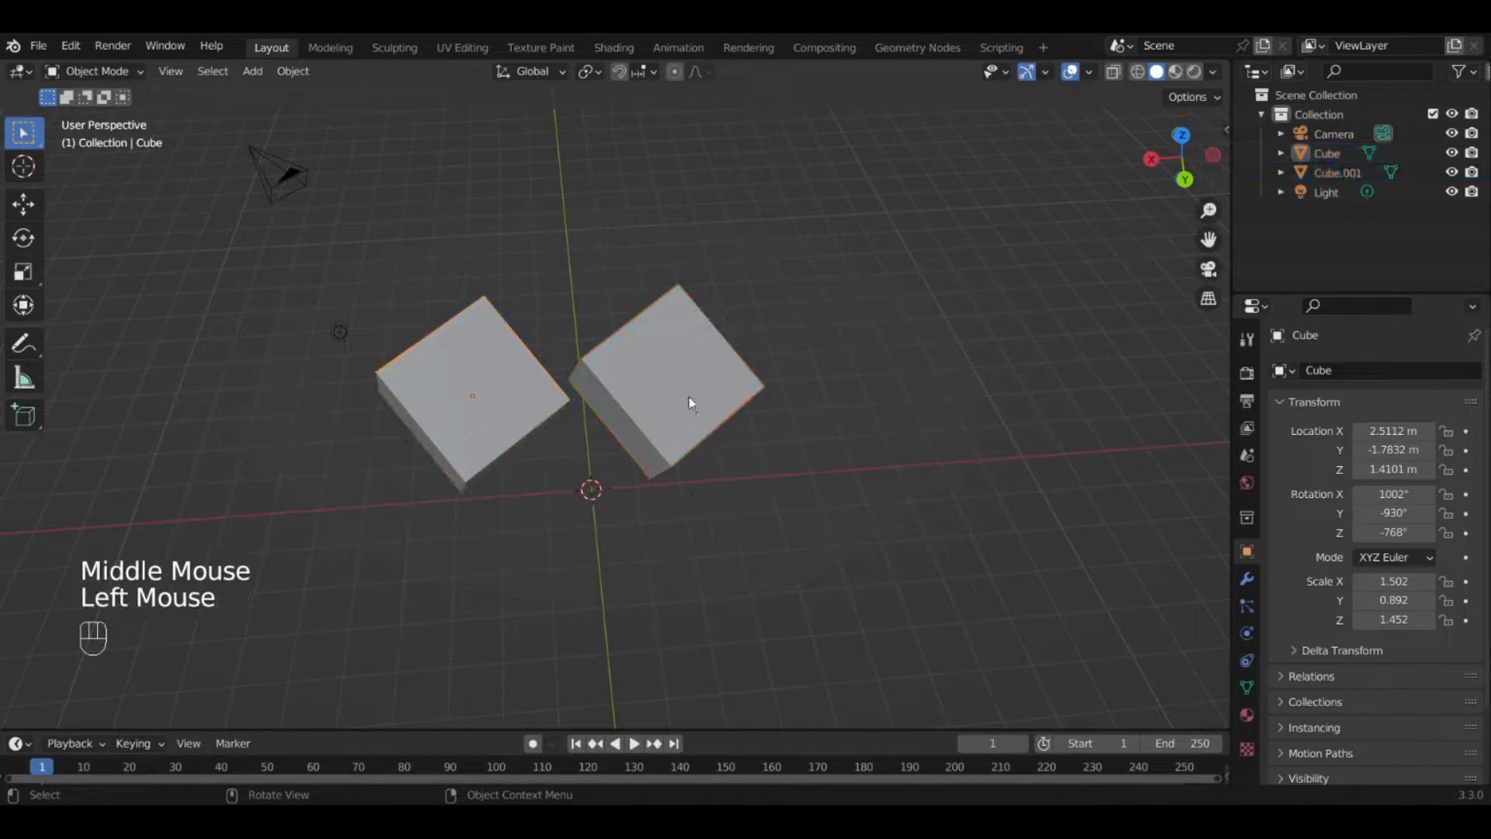
shift+click(687, 386)
shift+click(455, 355)
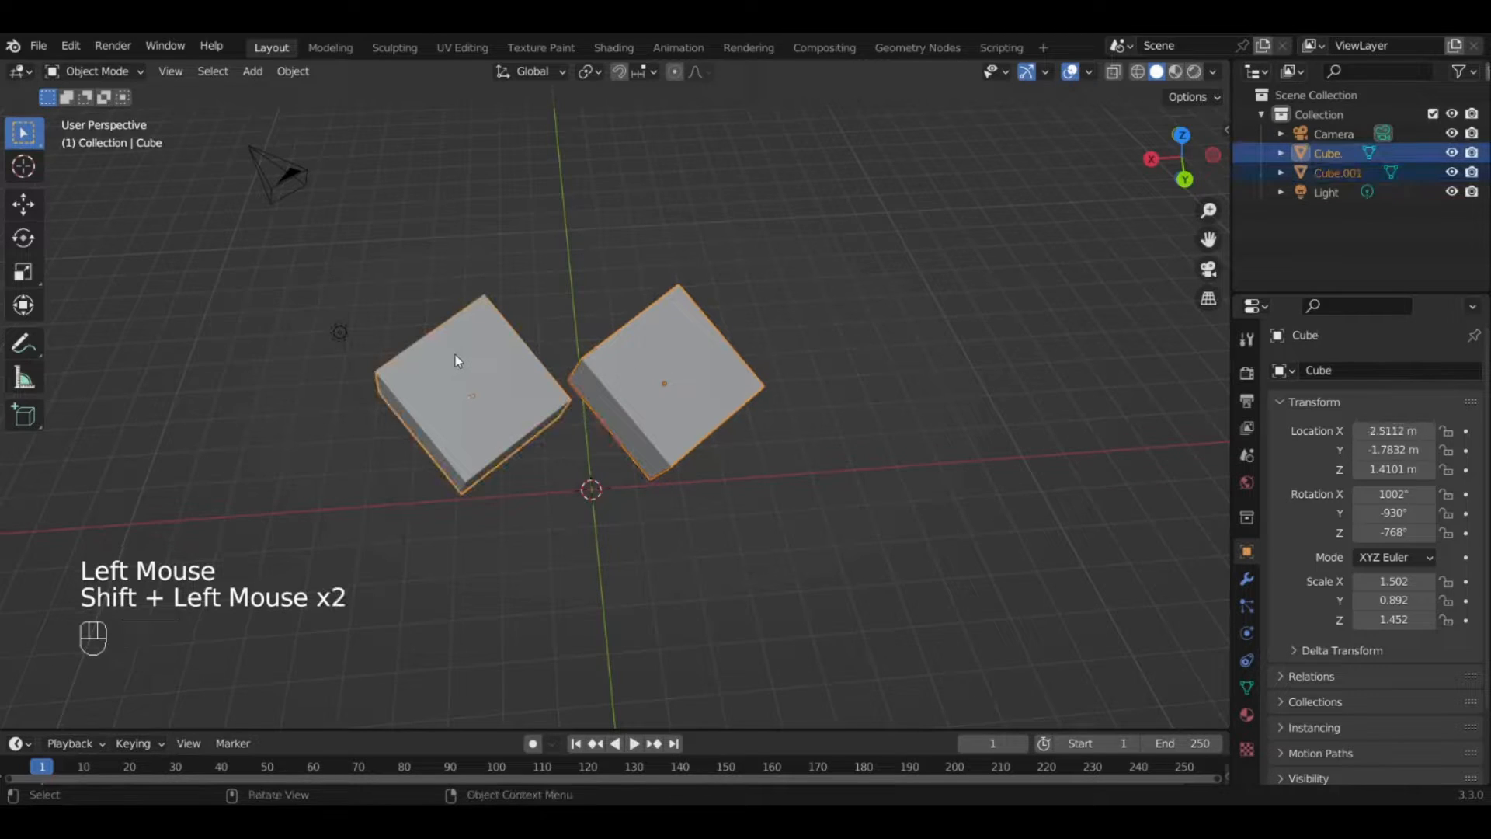
middle_drag(455, 355, 762, 426)
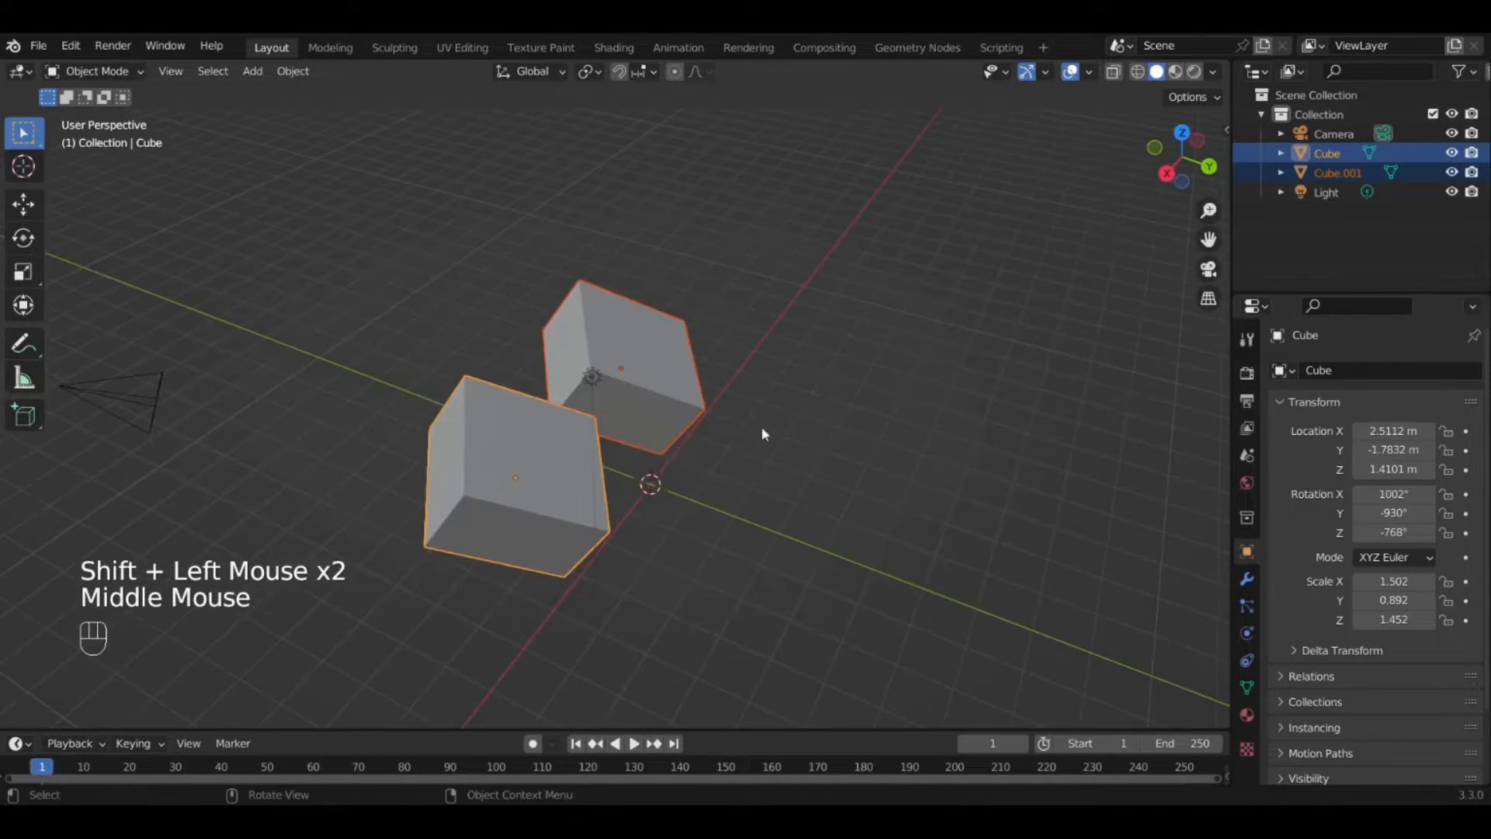
Clear the cube selection and select the light and the camera together.
click(836, 413)
scroll(625, 374, down, 2)
click(599, 402)
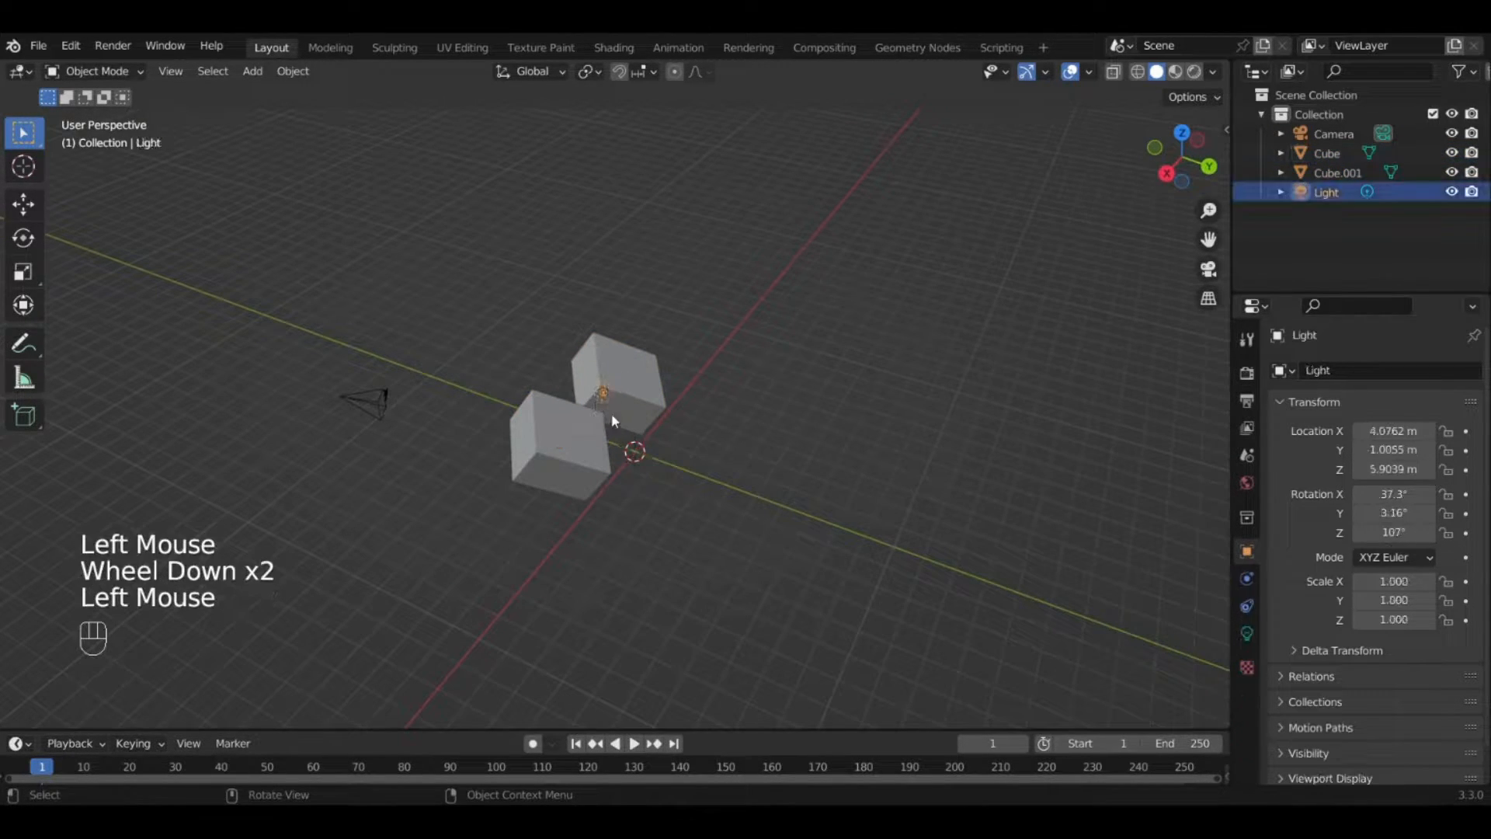
shift+click(380, 411)
middle_drag(380, 412, 786, 439)
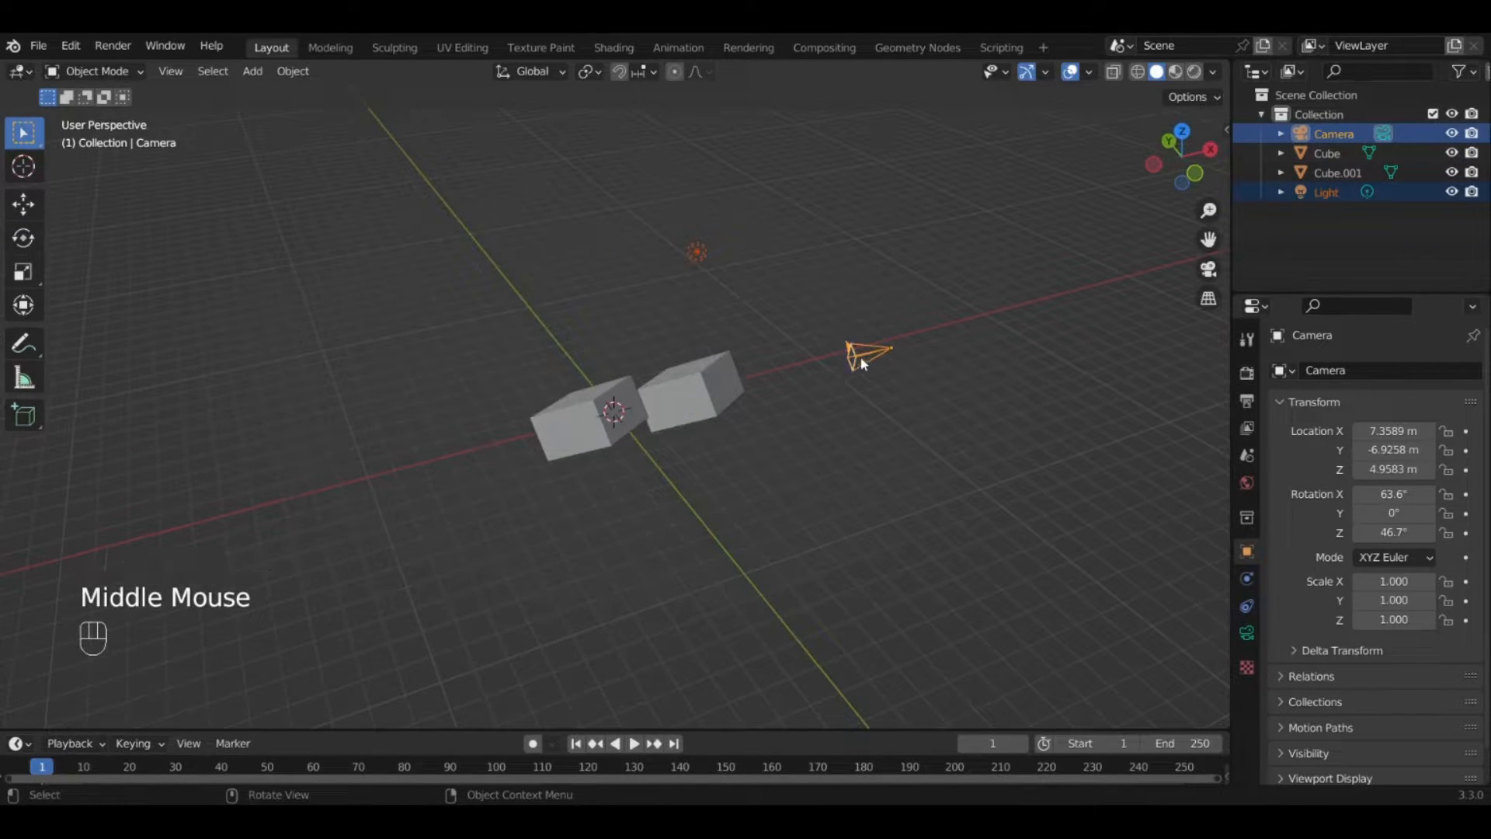
Add both cubes to the light and camera selection, and clear the whole selection.
shift+click(734, 371)
shift+click(599, 400)
middle_drag(599, 400, 1004, 312)
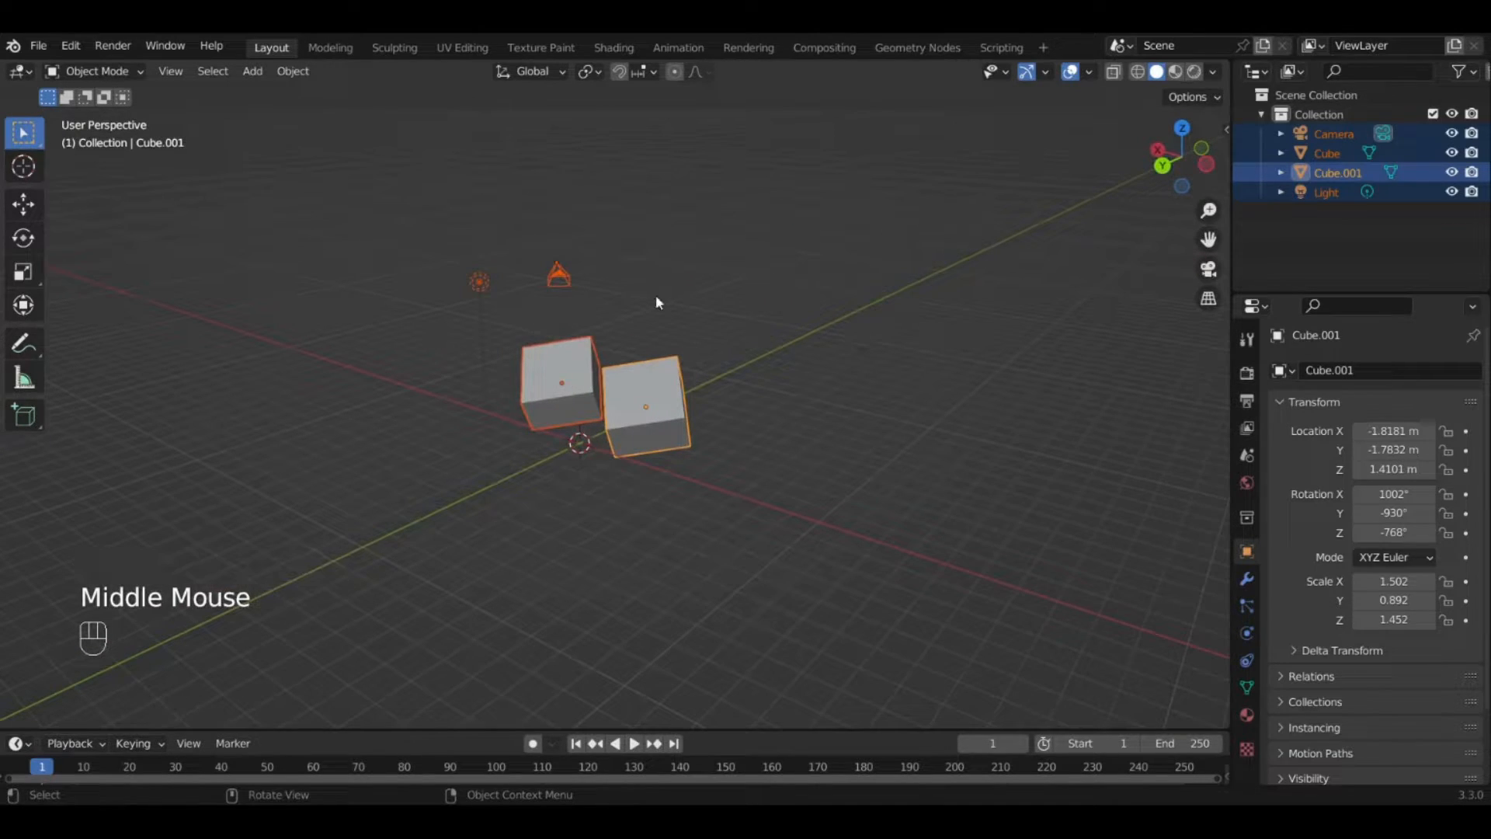
click(758, 368)
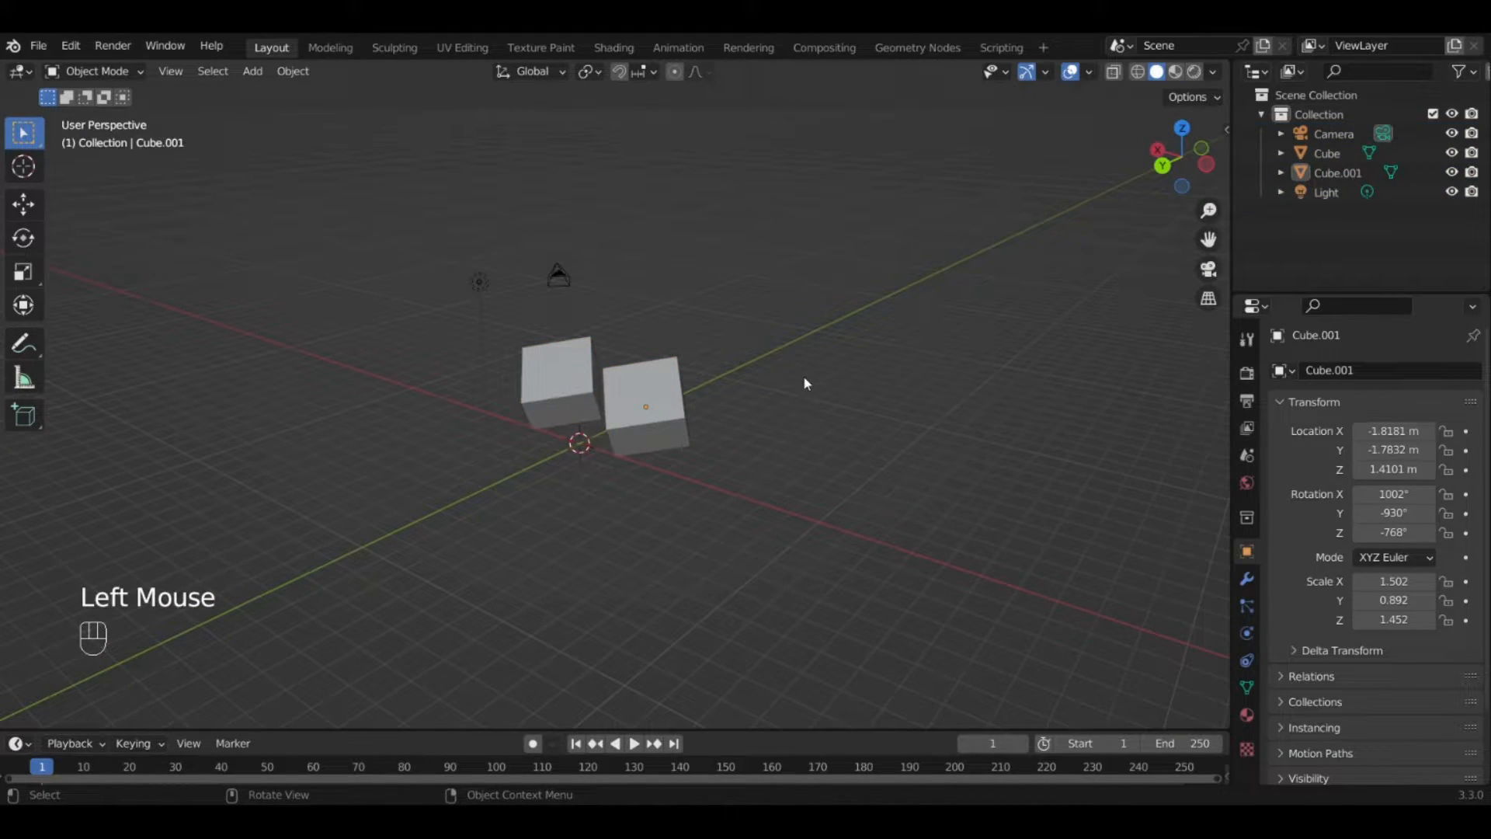
Select all objects, try moving, scaling and rotating them together, cancel each transform and deselect everything.
key(a)
key(g)
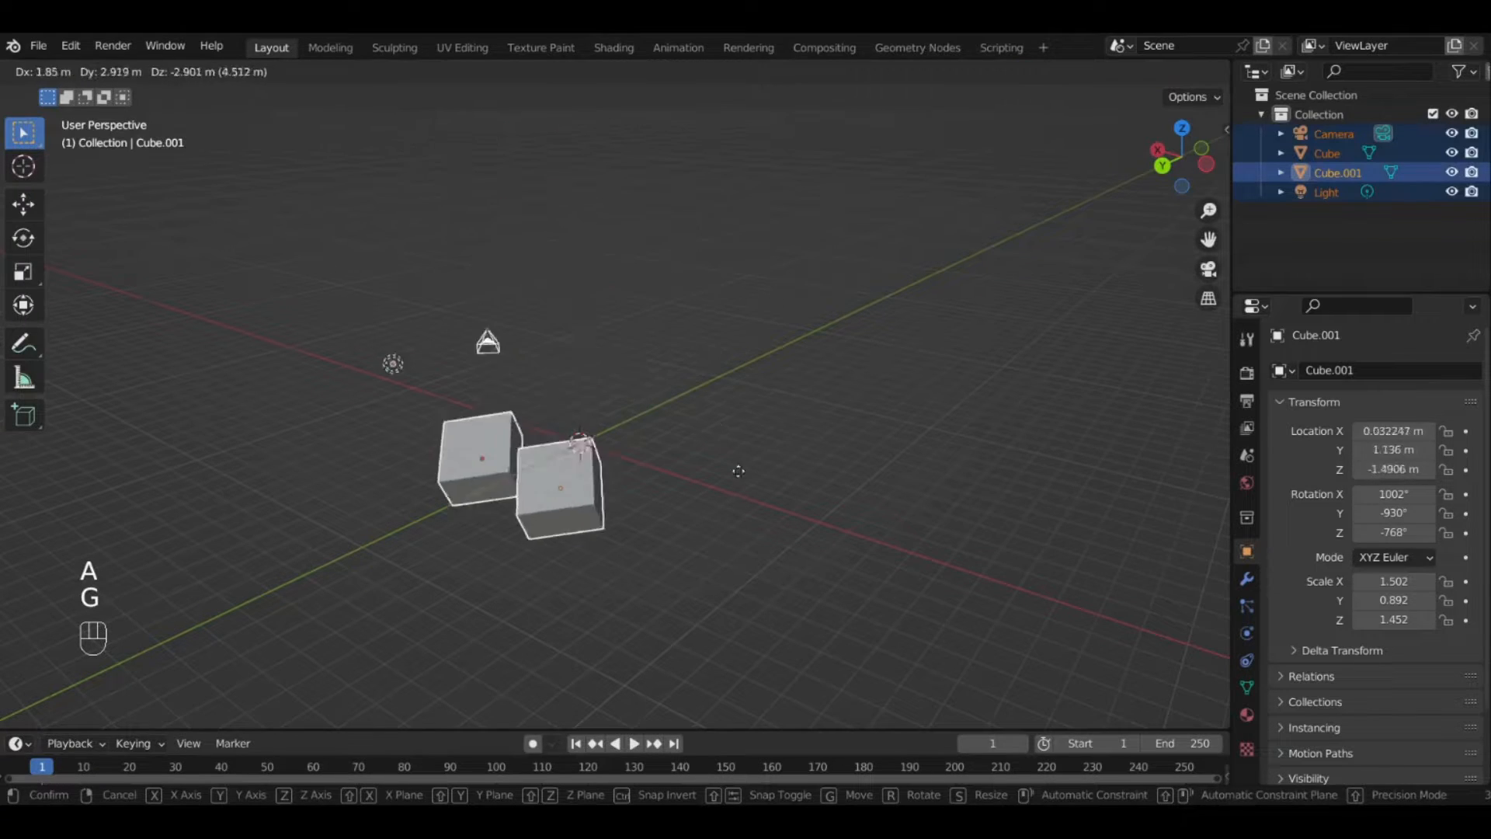
right_click(832, 394)
key(s)
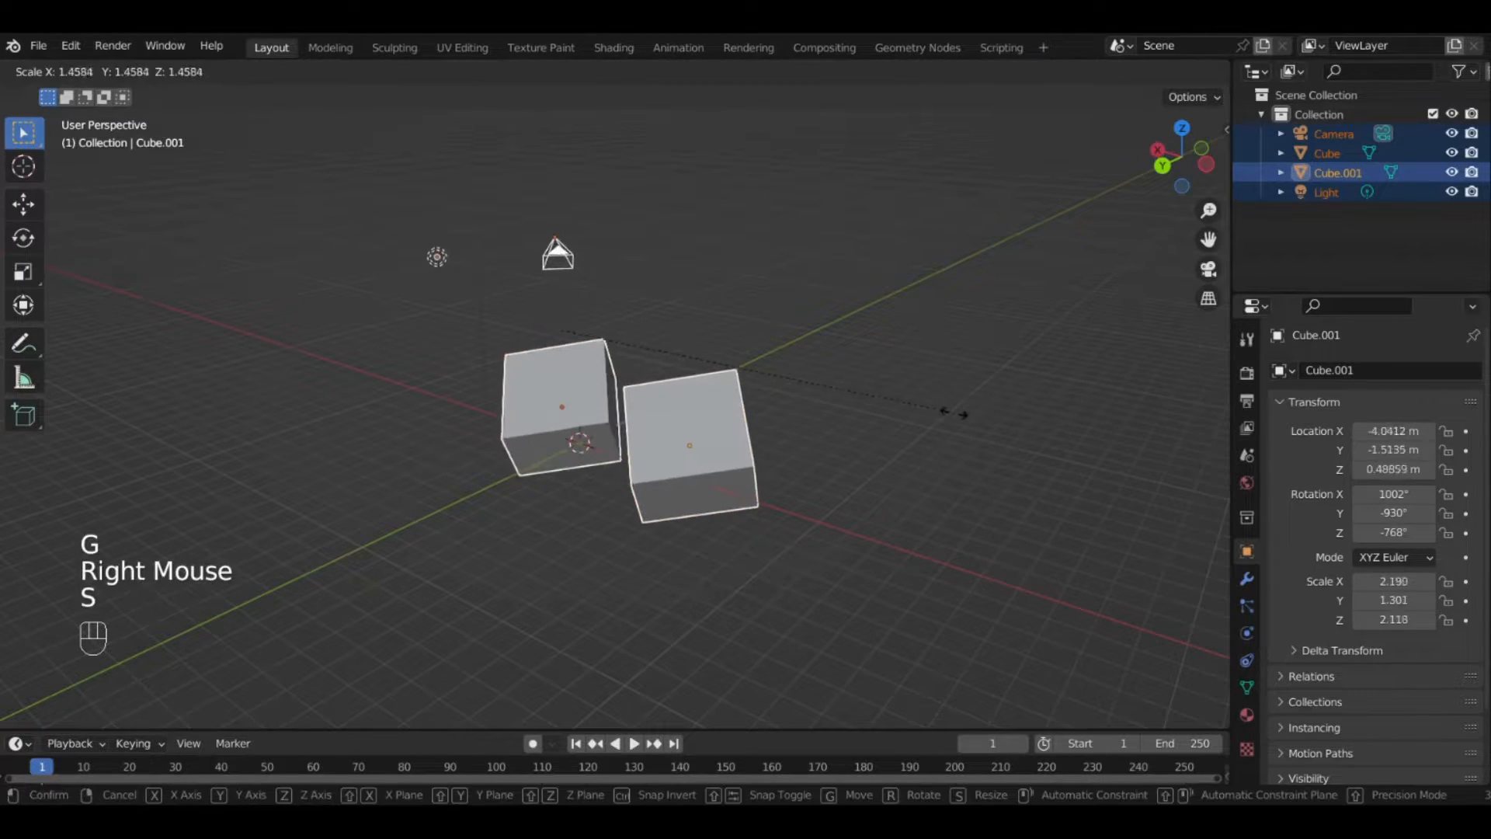
right_click(707, 370)
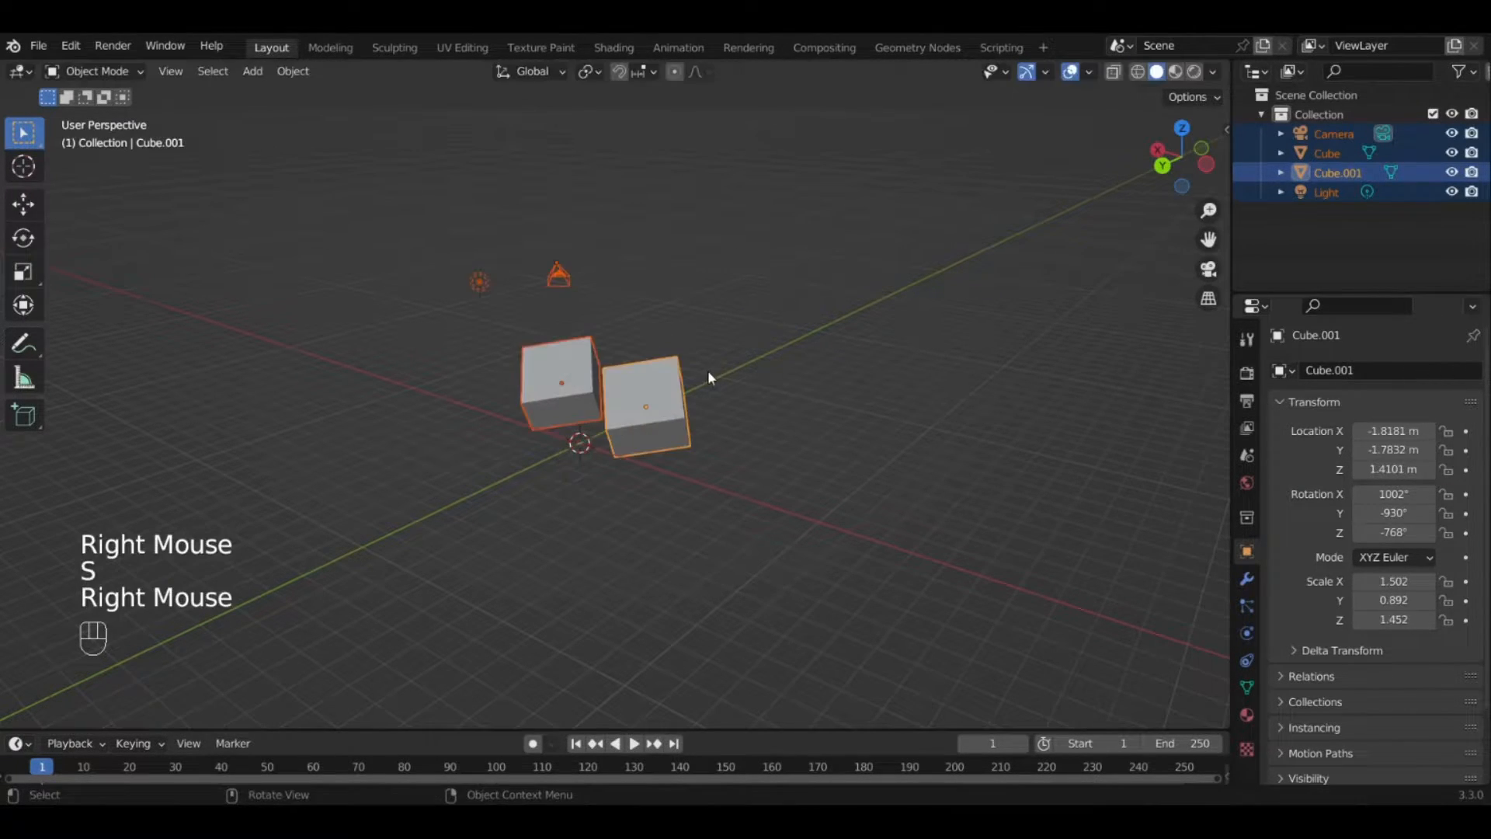
key(r)
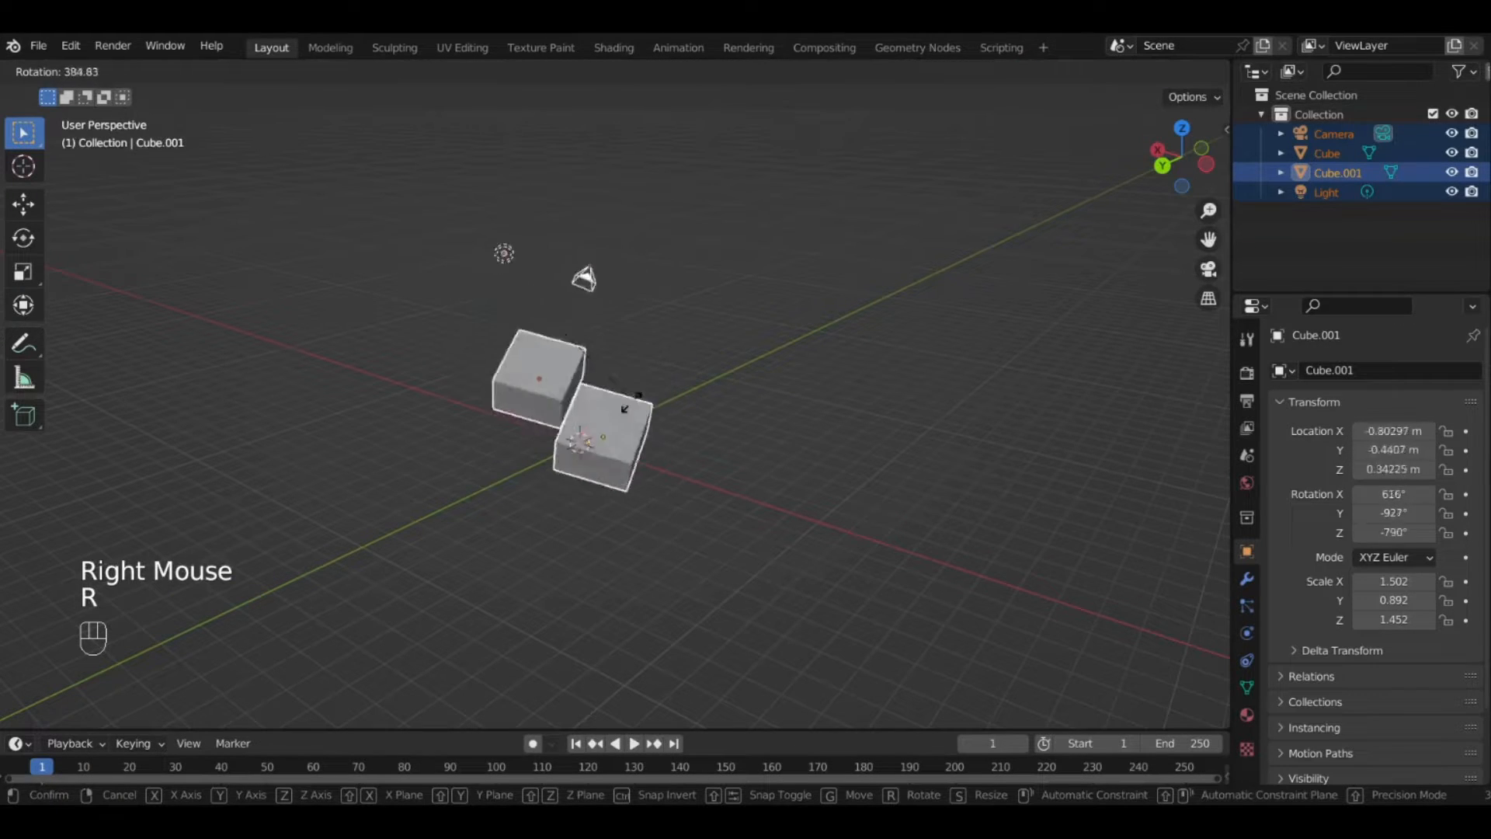
right_click(810, 355)
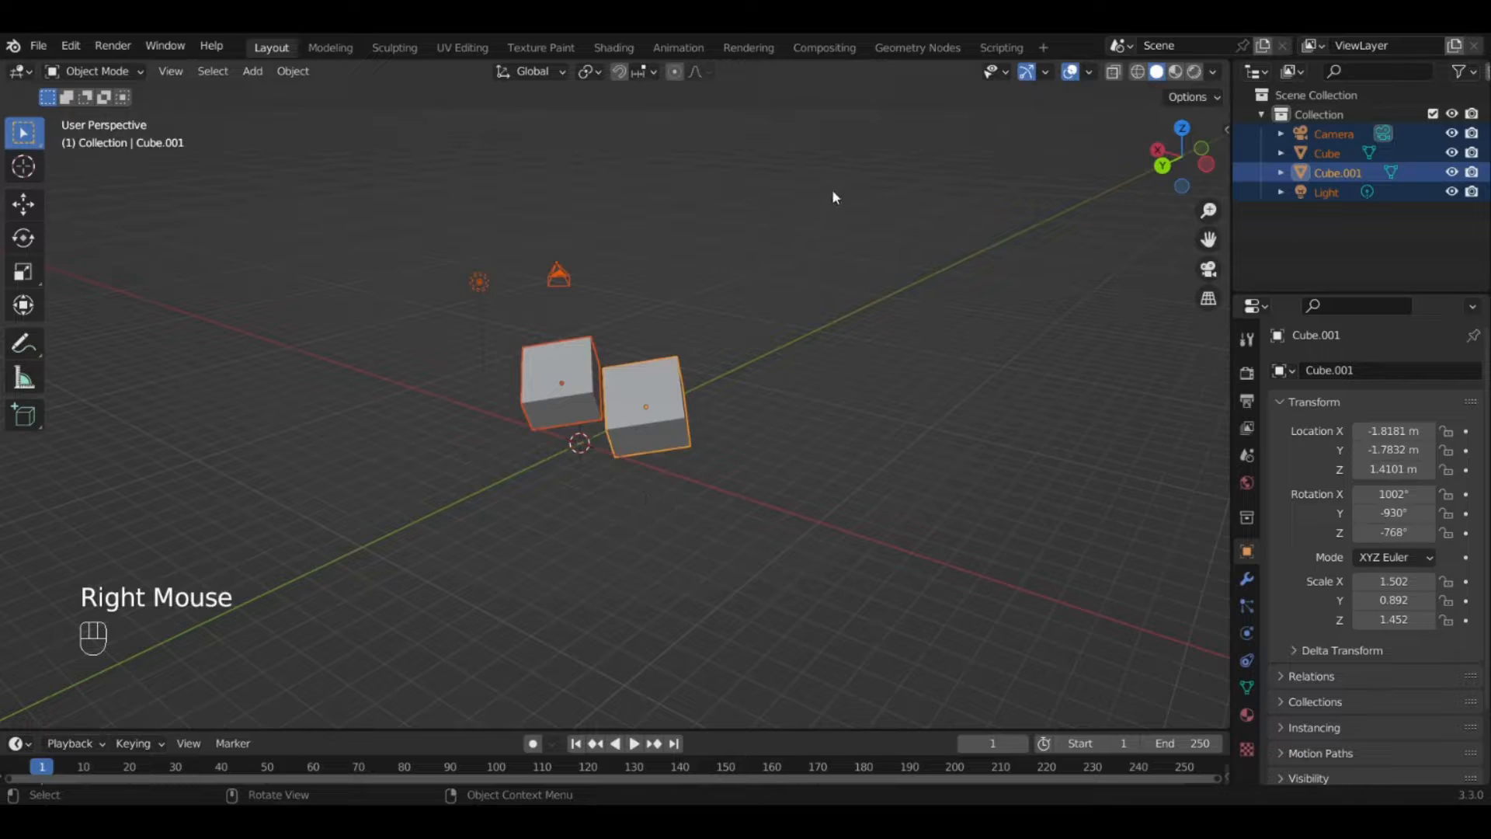
click(808, 290)
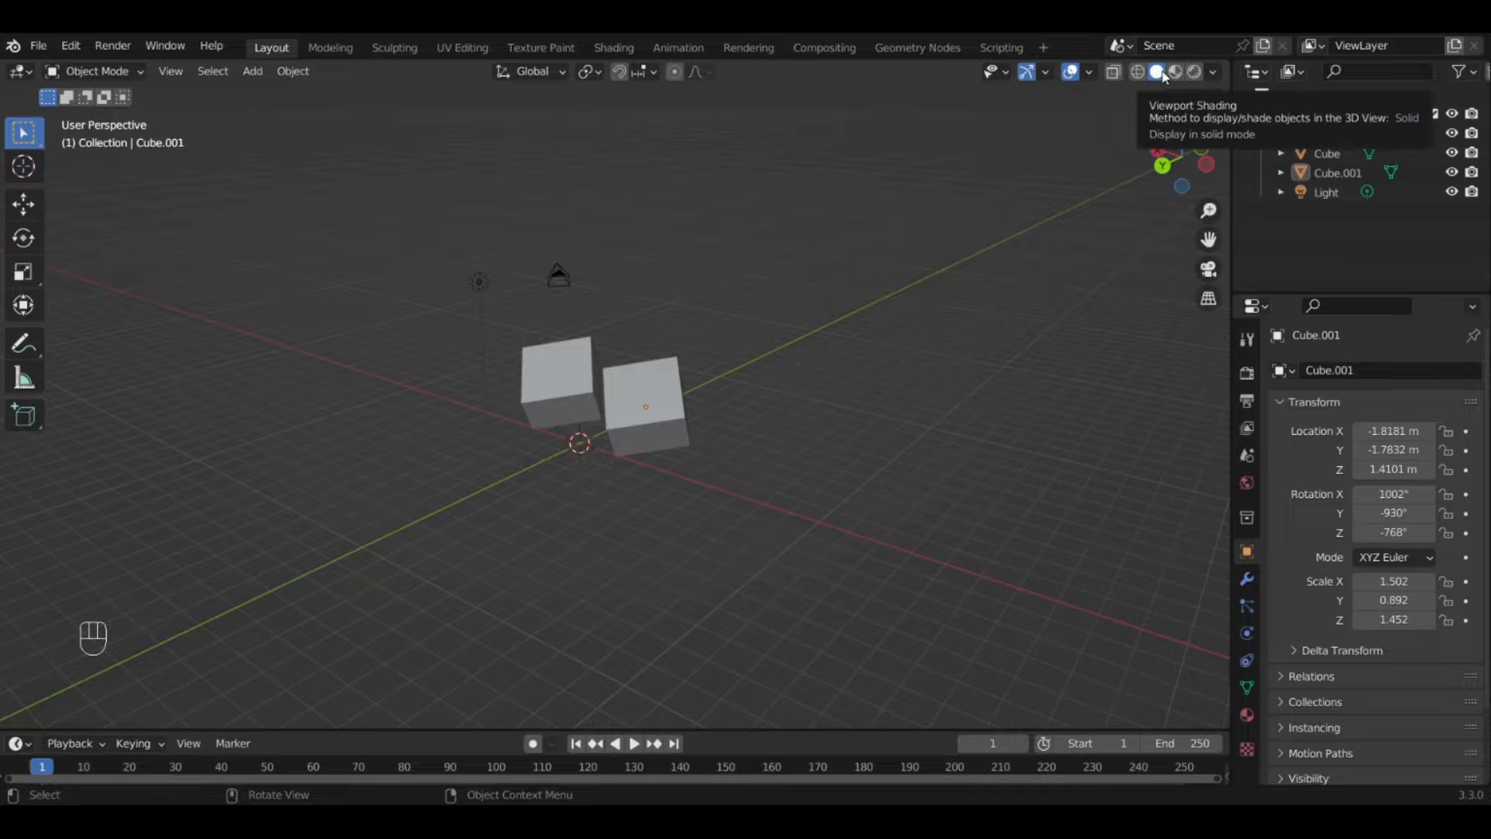
Switch the viewport shading to Rendered and view the two cubes from different angles.
scroll(752, 362, up, 3)
middle_drag(738, 362, 808, 351)
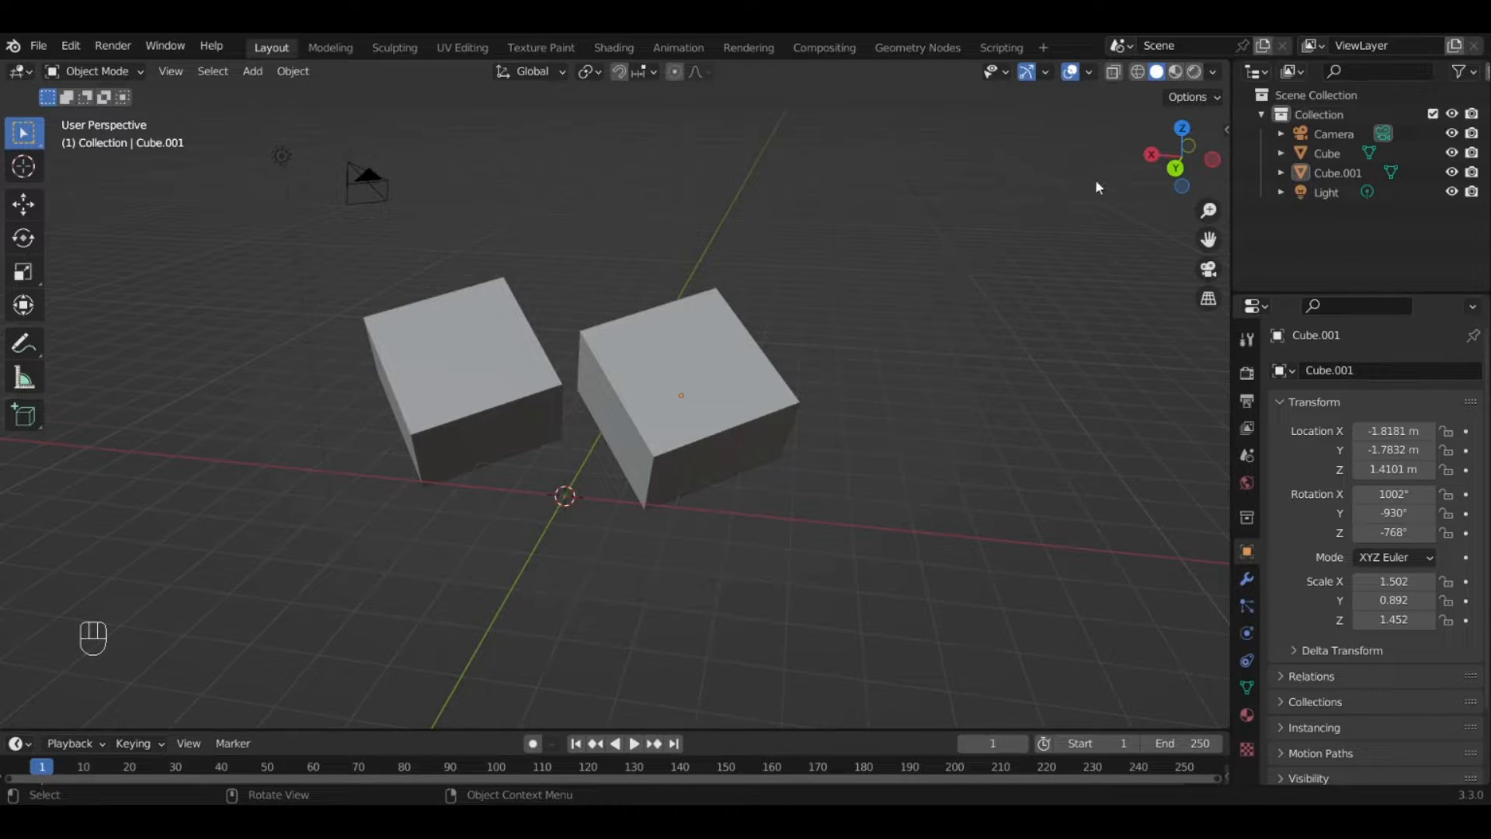
click(1196, 73)
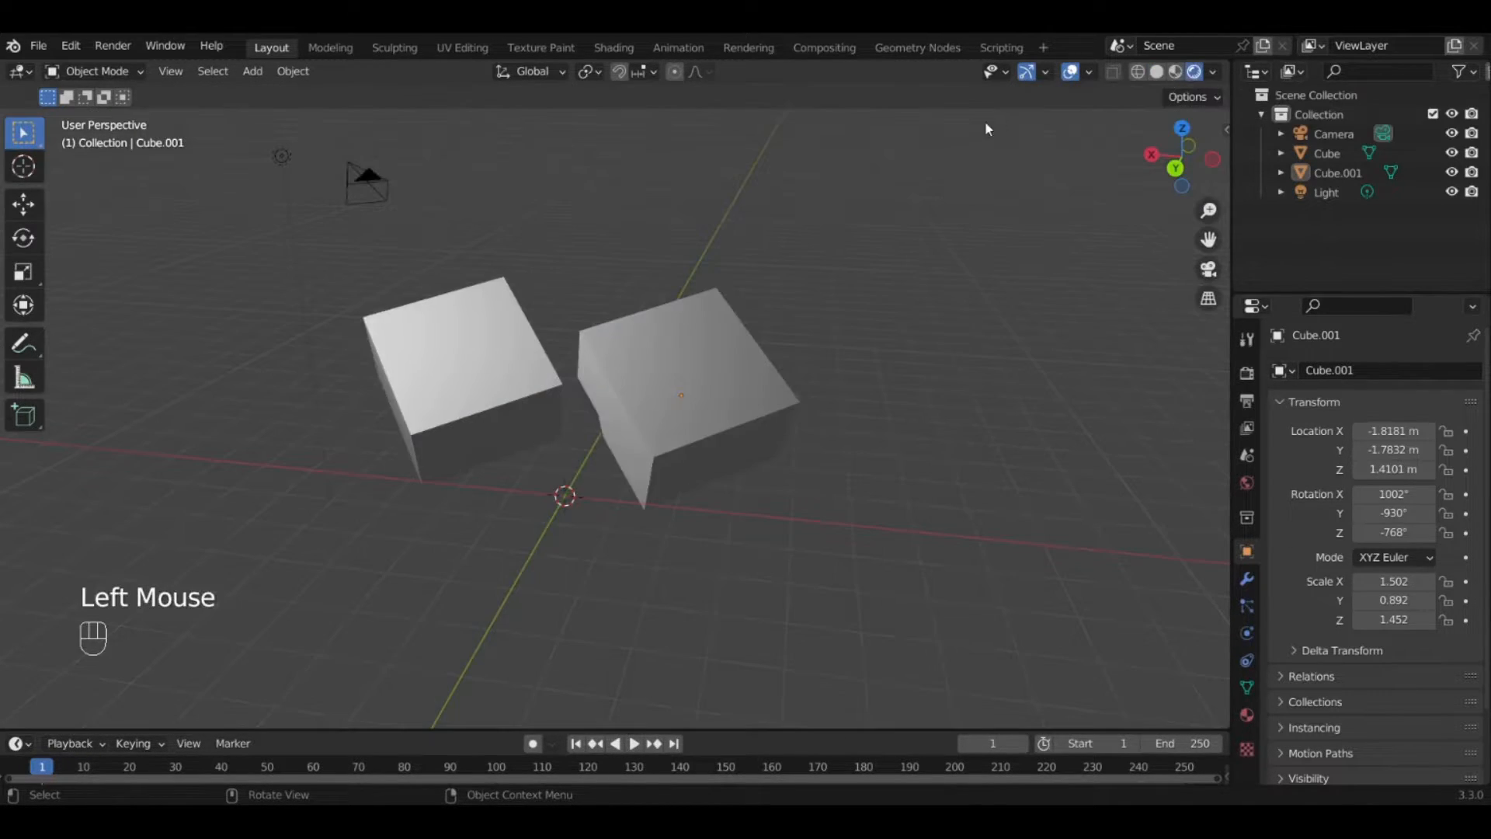
middle_drag(966, 311, 923, 272)
scroll(907, 277, down, 2)
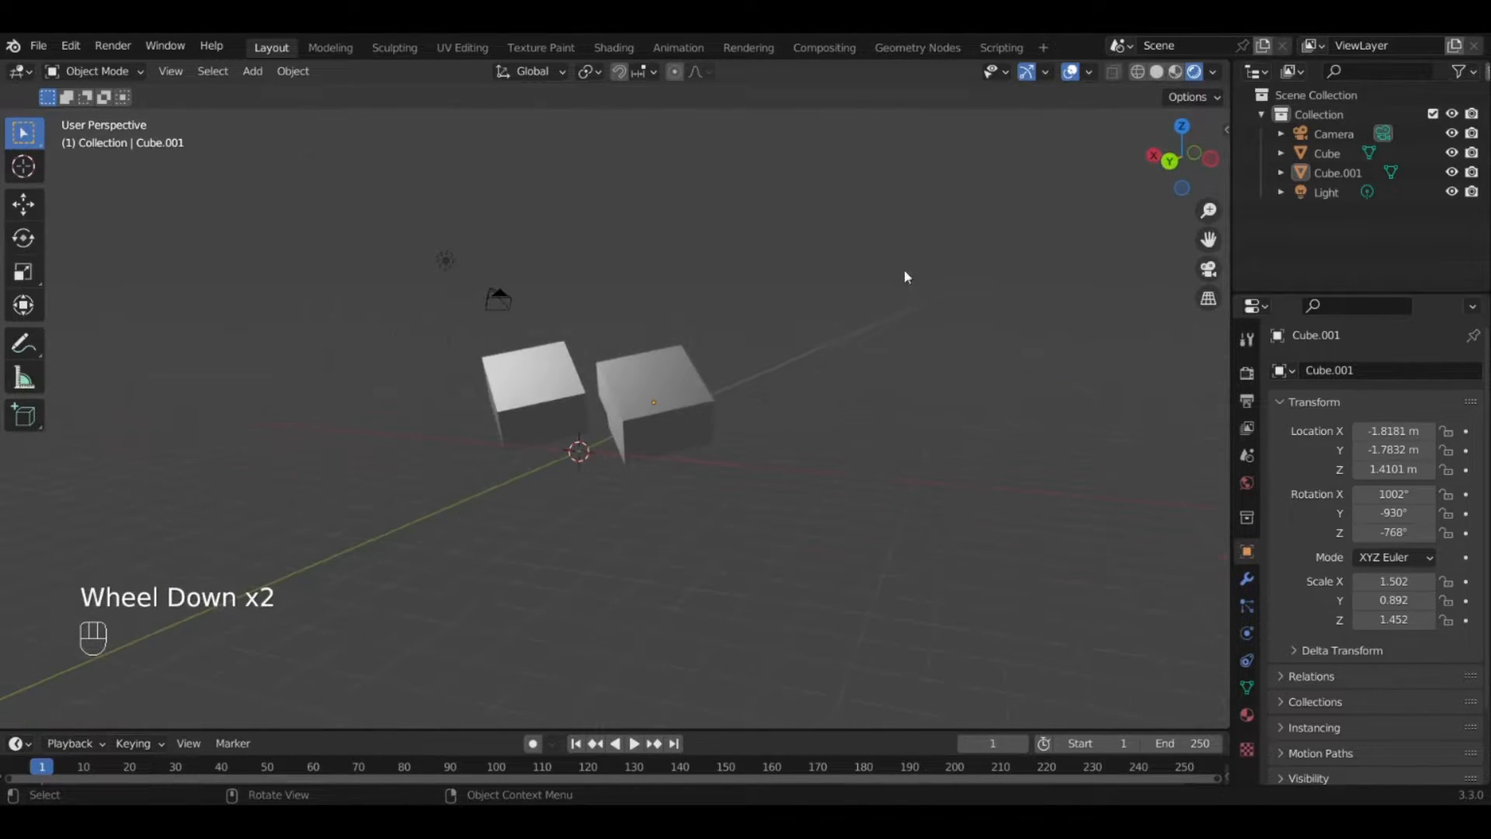
middle_drag(684, 371, 667, 454)
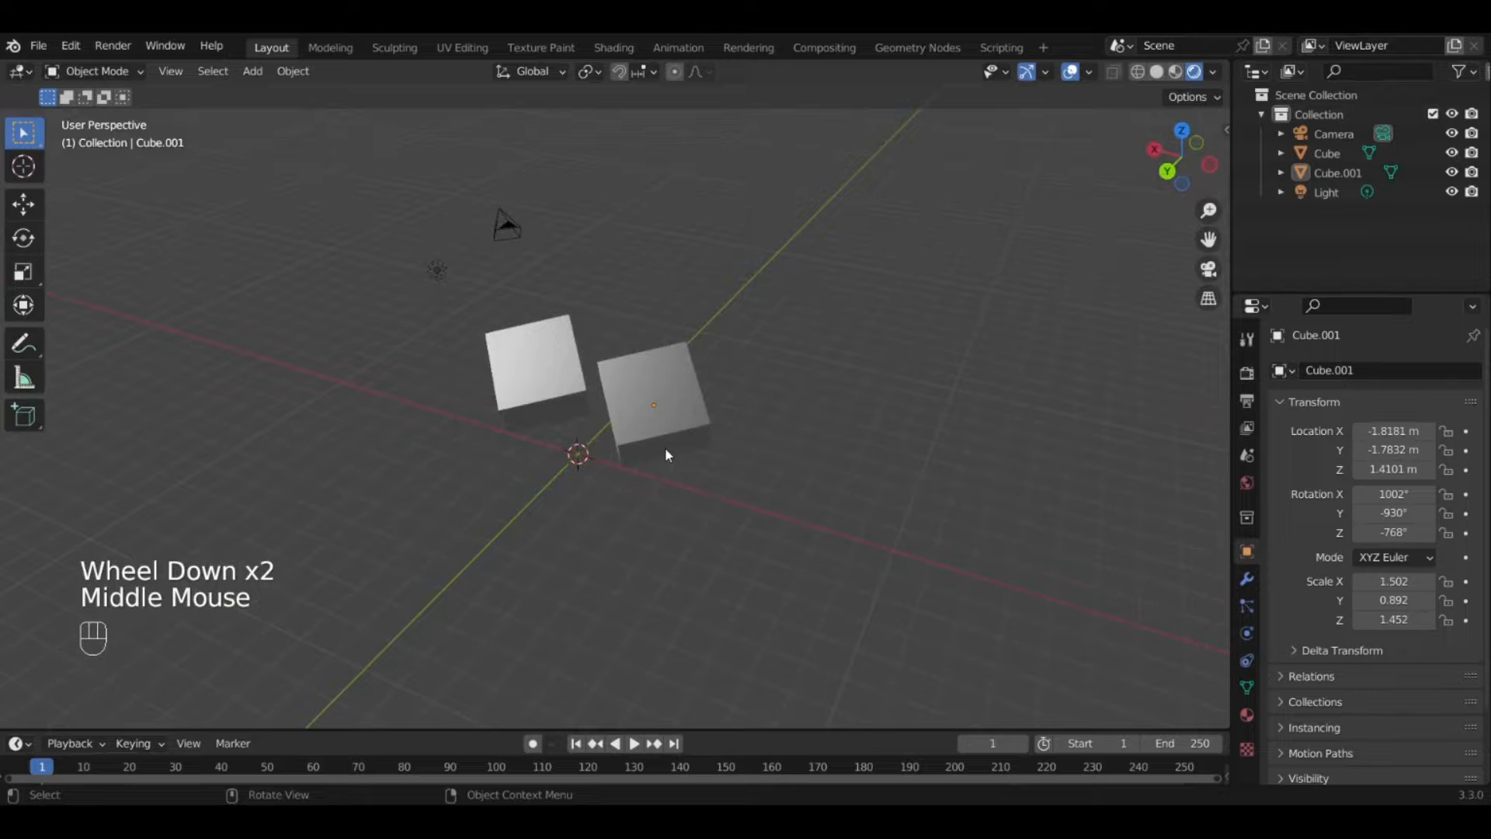
Look at the scene through the camera and return to the user perspective view.
key(KP_0)
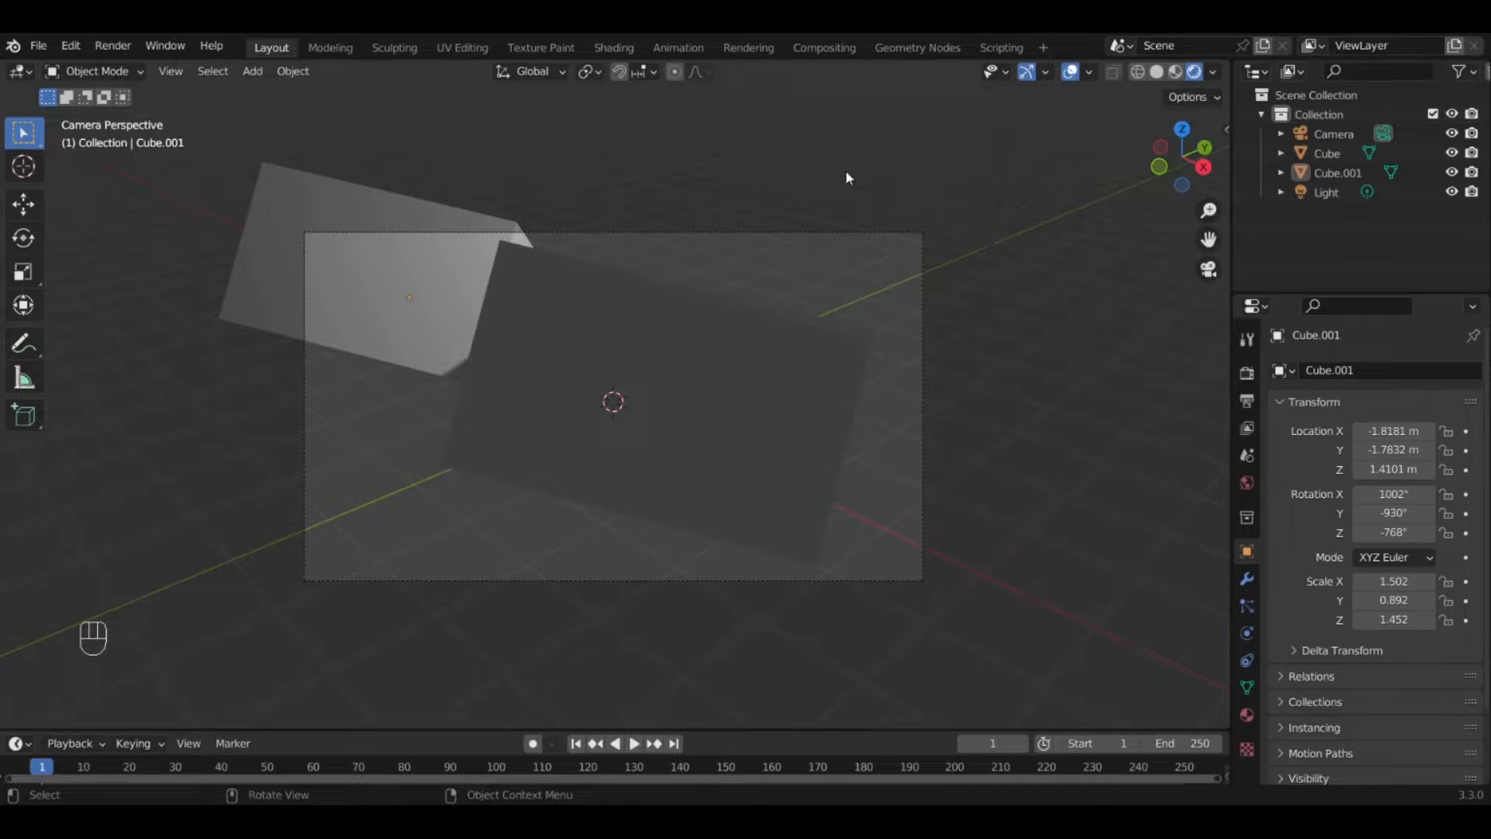
scroll(561, 439, down, 1)
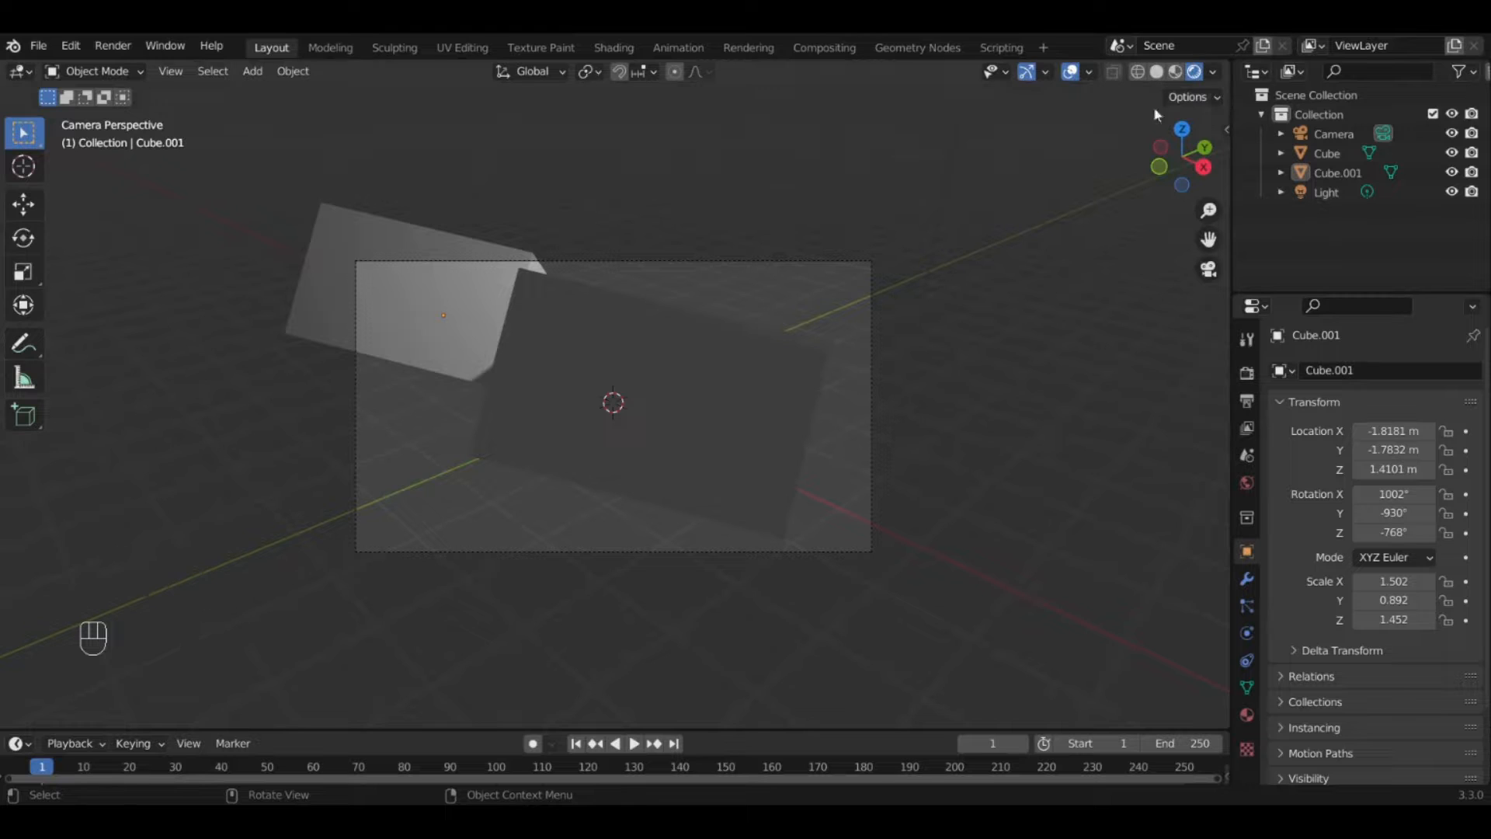
key(KP_0)
Examine the cubes, light and camera from several angles and distances in rendered shading.
scroll(975, 193, up, 3)
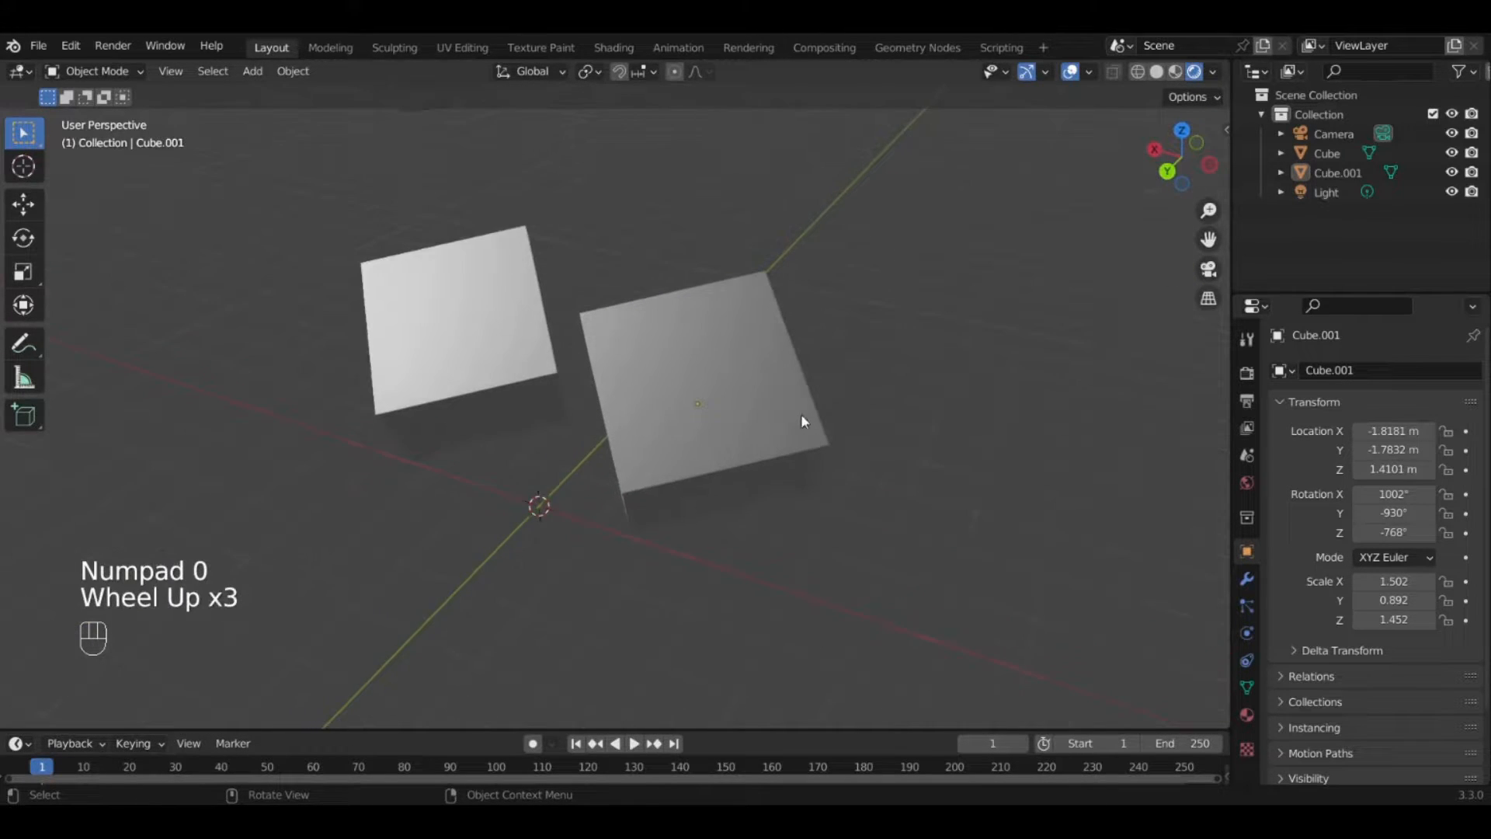
middle_drag(805, 423, 606, 406)
scroll(606, 406, down, 3)
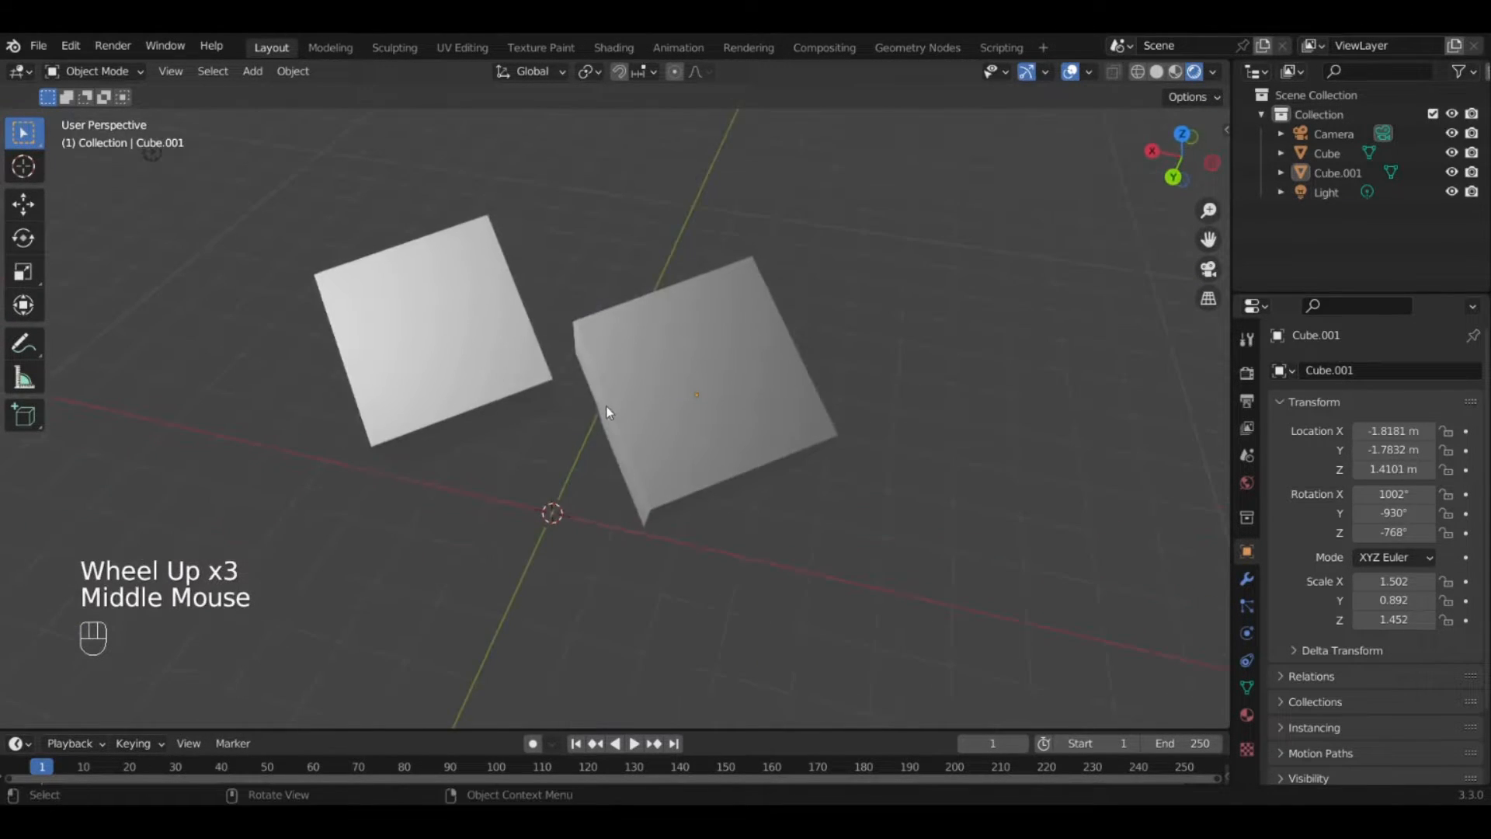
middle_drag(503, 376, 509, 419)
scroll(664, 399, up, 2)
scroll(713, 382, down, 2)
scroll(558, 386, down, 2)
scroll(586, 342, up, 1)
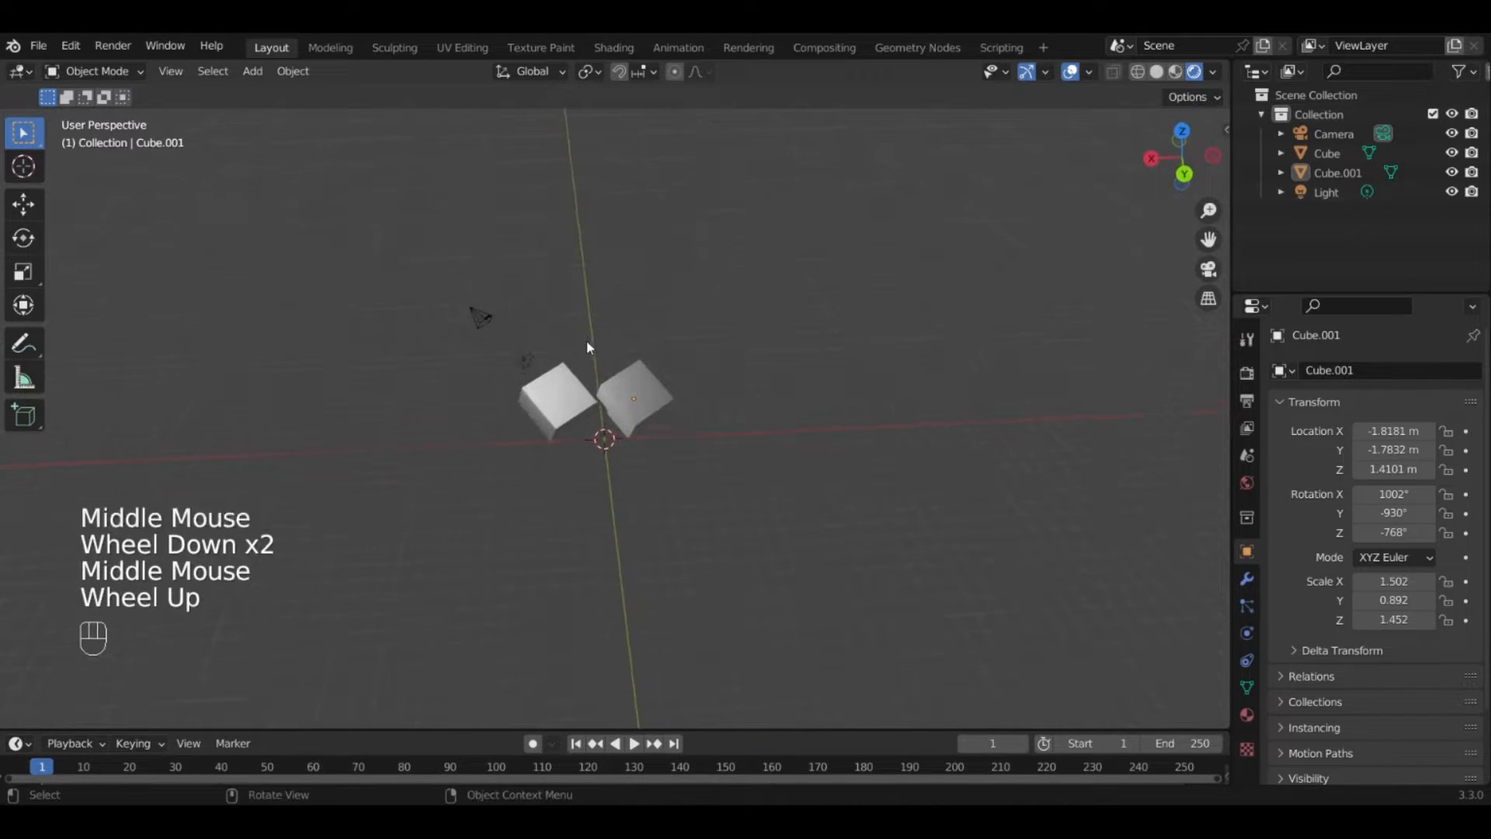
Switch to the camera view and render a still image of the scene.
key(KP_0)
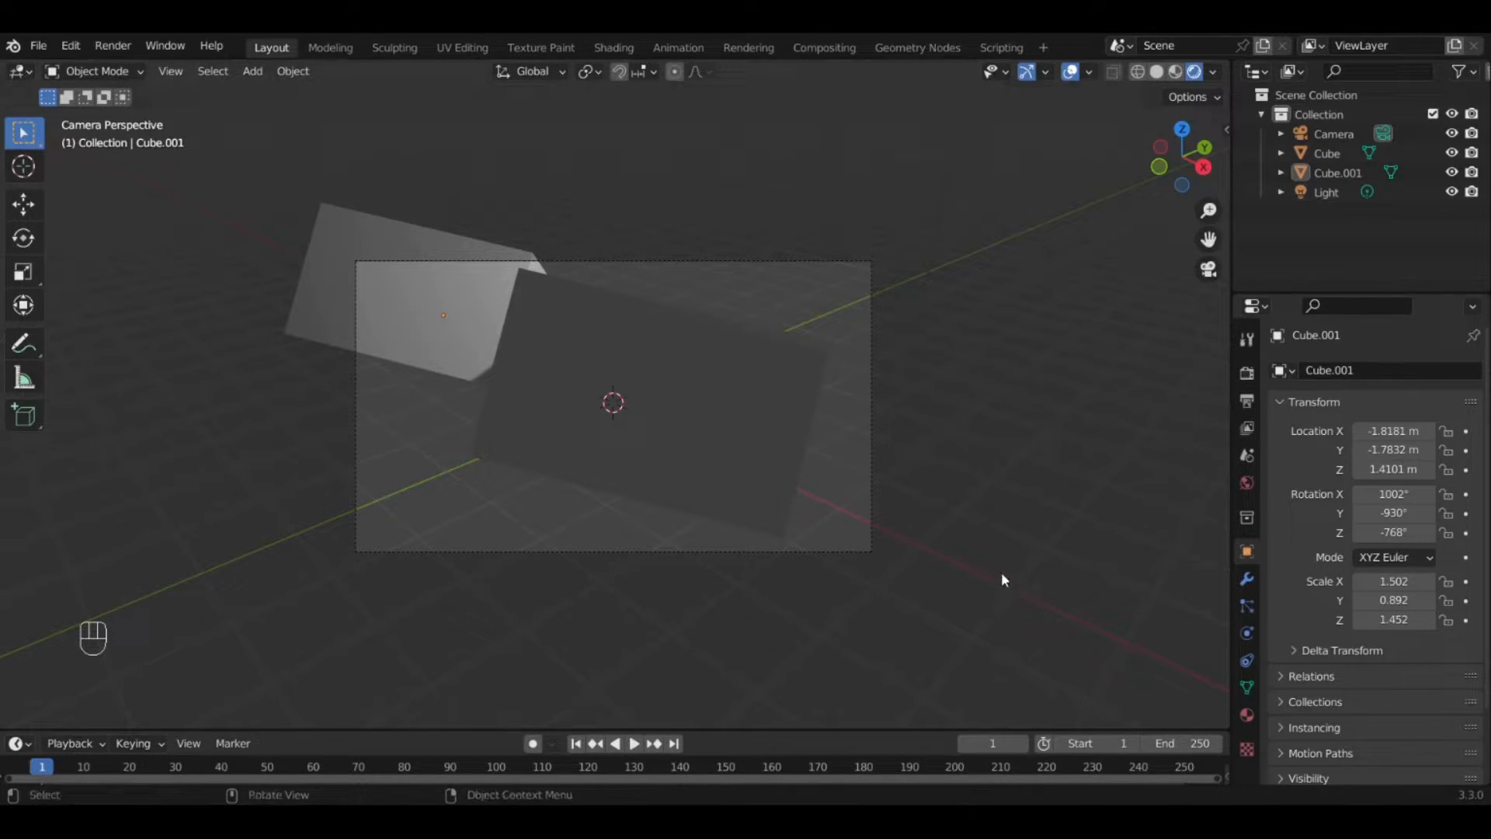
click(102, 52)
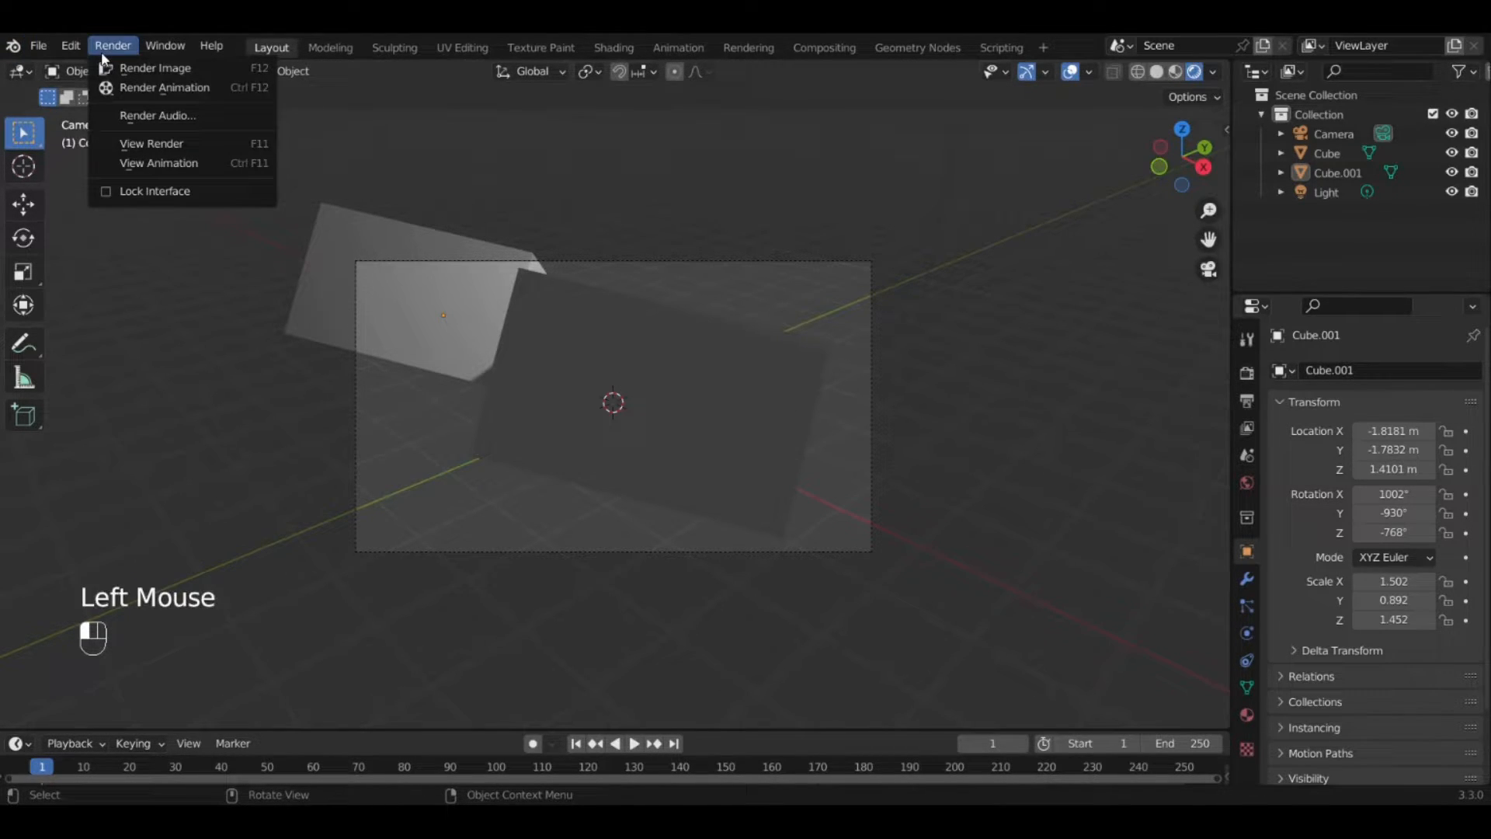
click(151, 68)
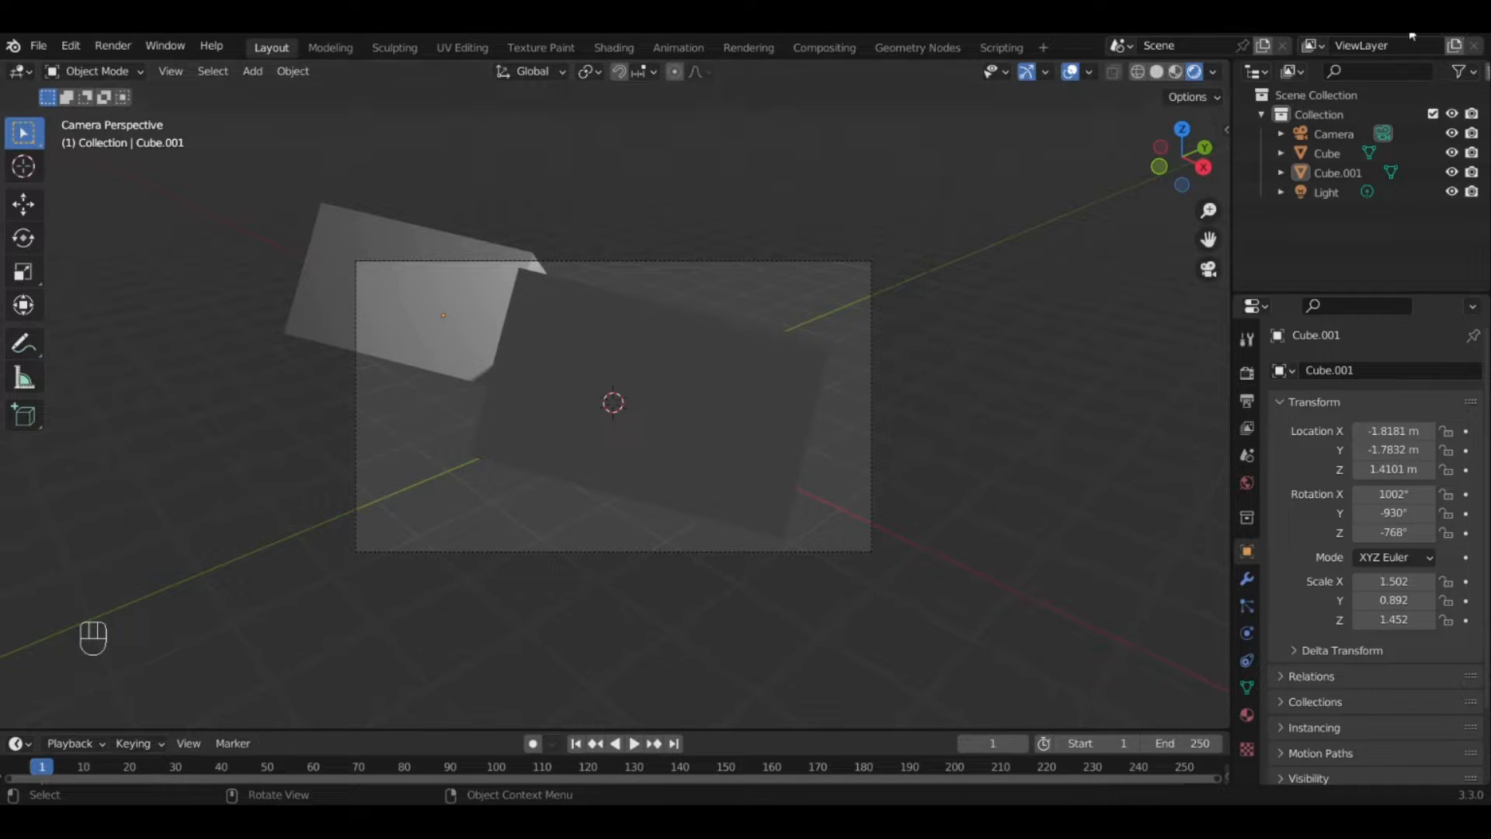
Leave the camera view and switch the viewport shading to Material Preview.
scroll(917, 418, up, 1)
mouse_move(919, 423)
middle_down()
mouse_move(922, 443)
mouse_move(835, 265)
mouse_move(666, 381)
mouse_move(699, 358)
middle_up()
scroll(835, 264, down, 2)
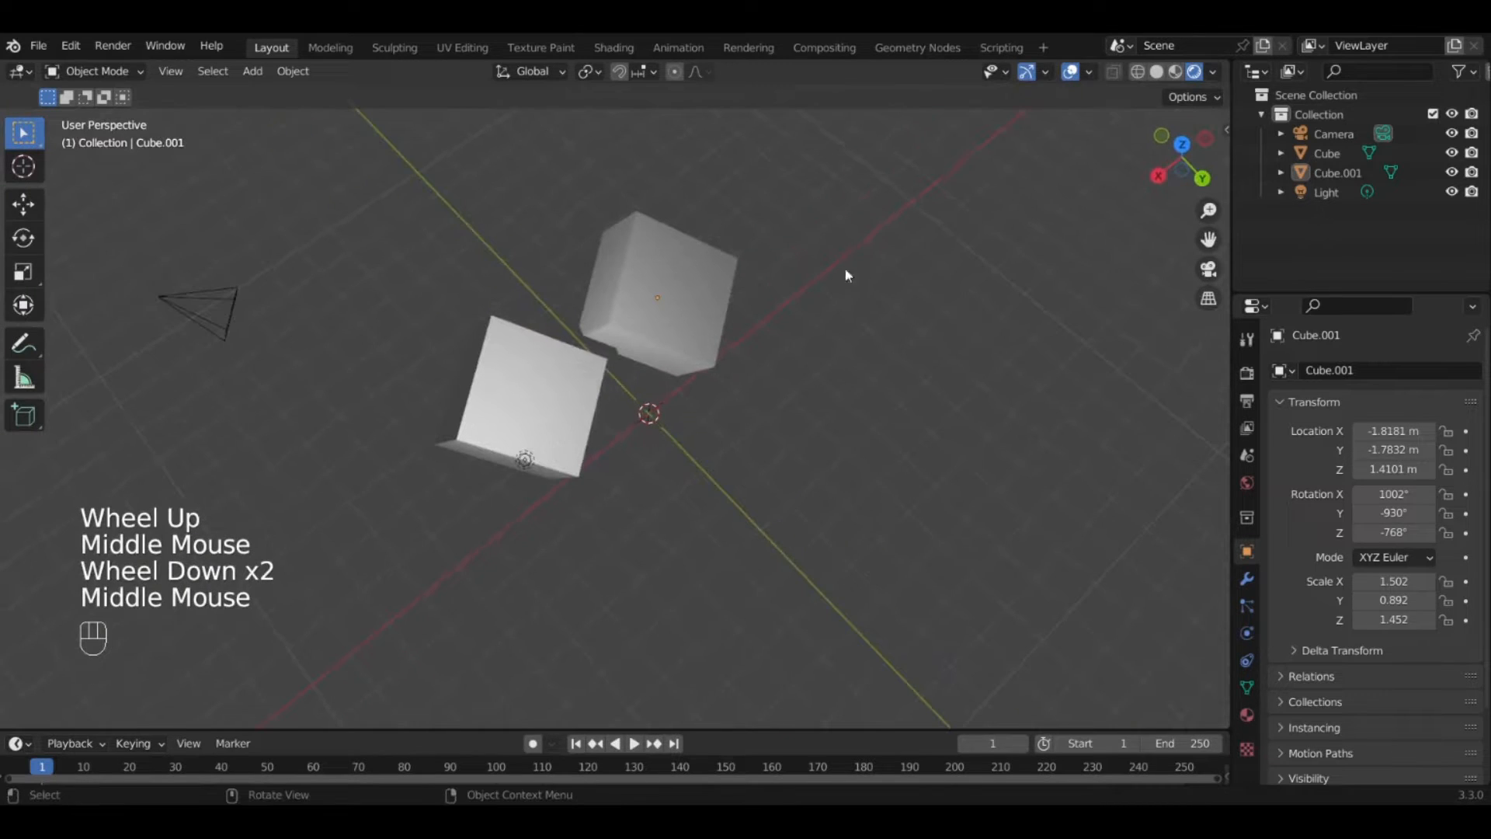
click(1178, 73)
mouse_move(1066, 200)
middle_down()
mouse_move(842, 429)
mouse_move(646, 287)
mouse_move(532, 421)
mouse_move(708, 412)
middle_up()
Select the original cube and change the base color of its material to pink.
click(570, 268)
click(749, 382)
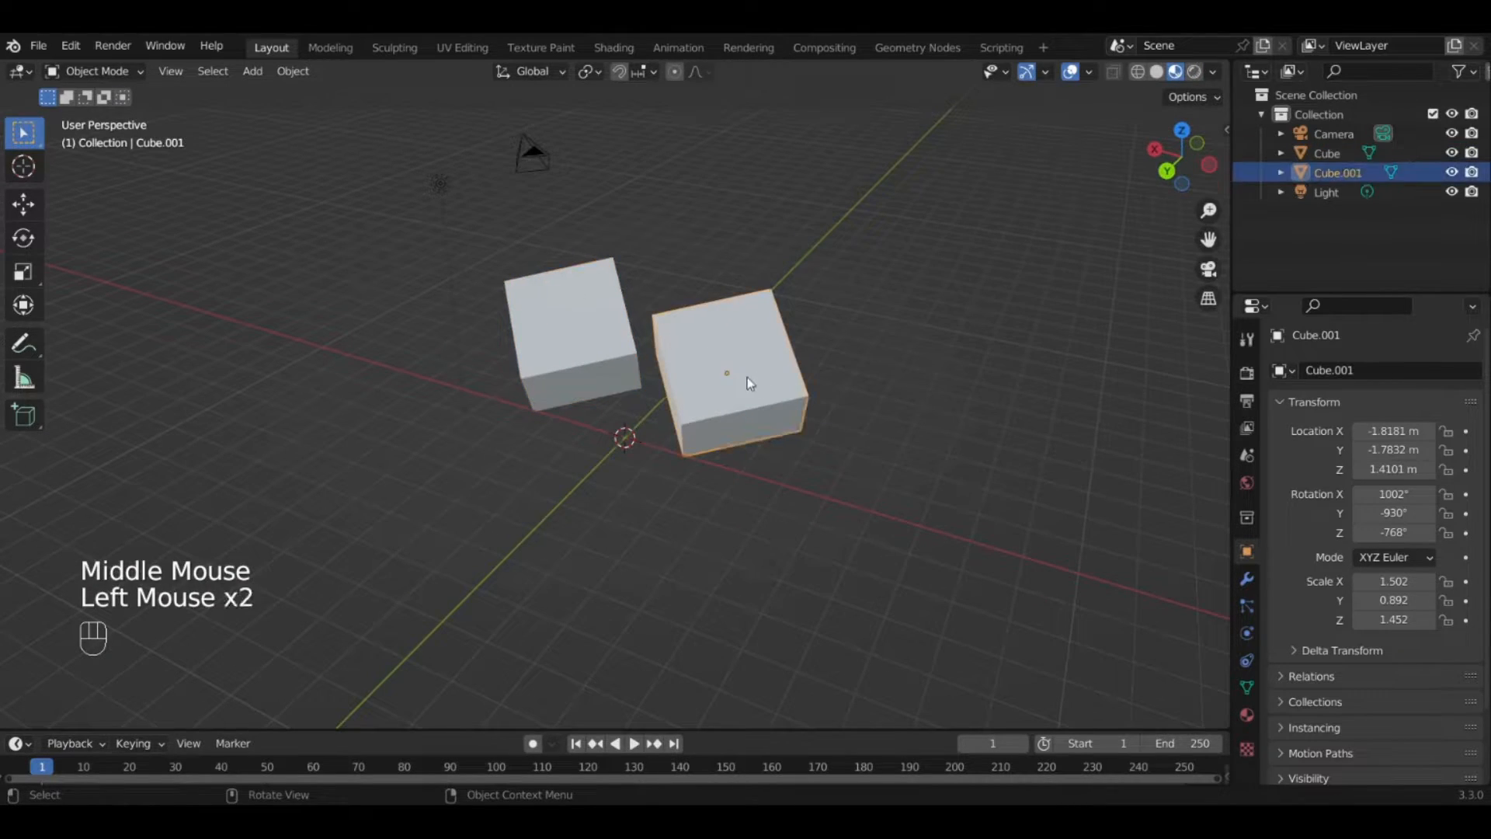
click(607, 353)
click(707, 357)
click(590, 342)
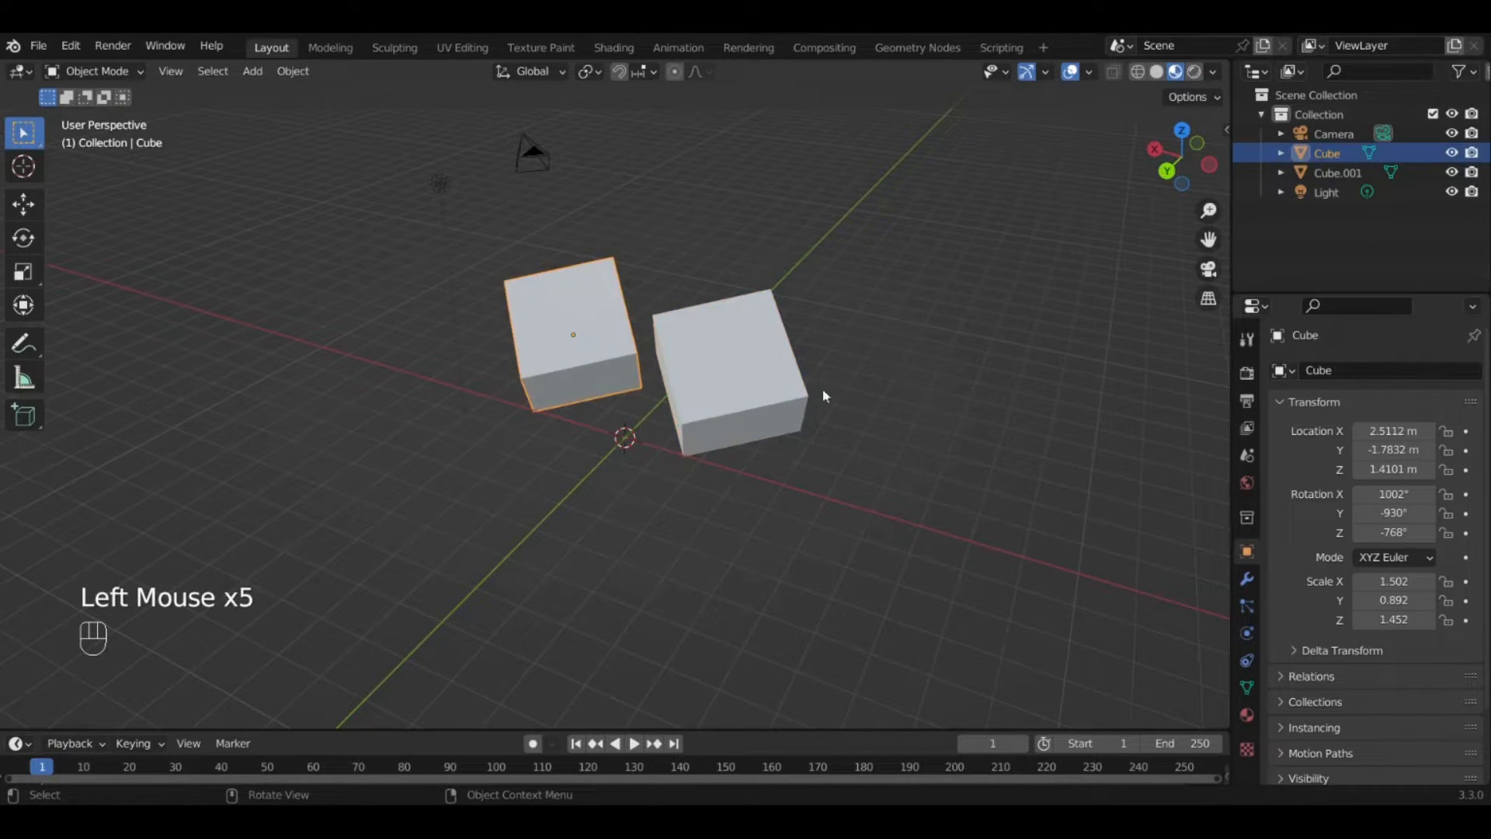
click(1244, 719)
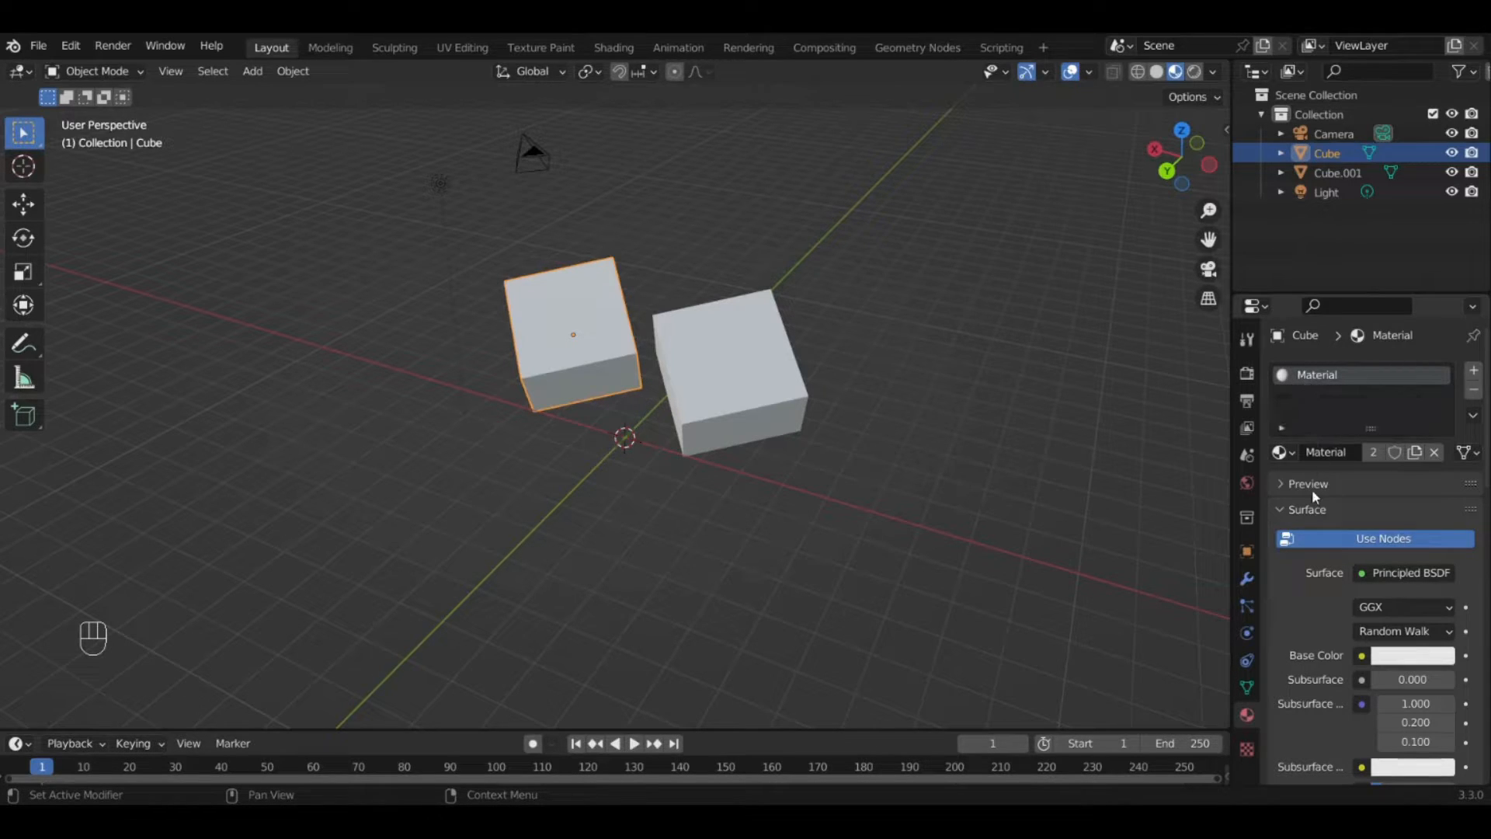
scroll(1305, 519, down, 2)
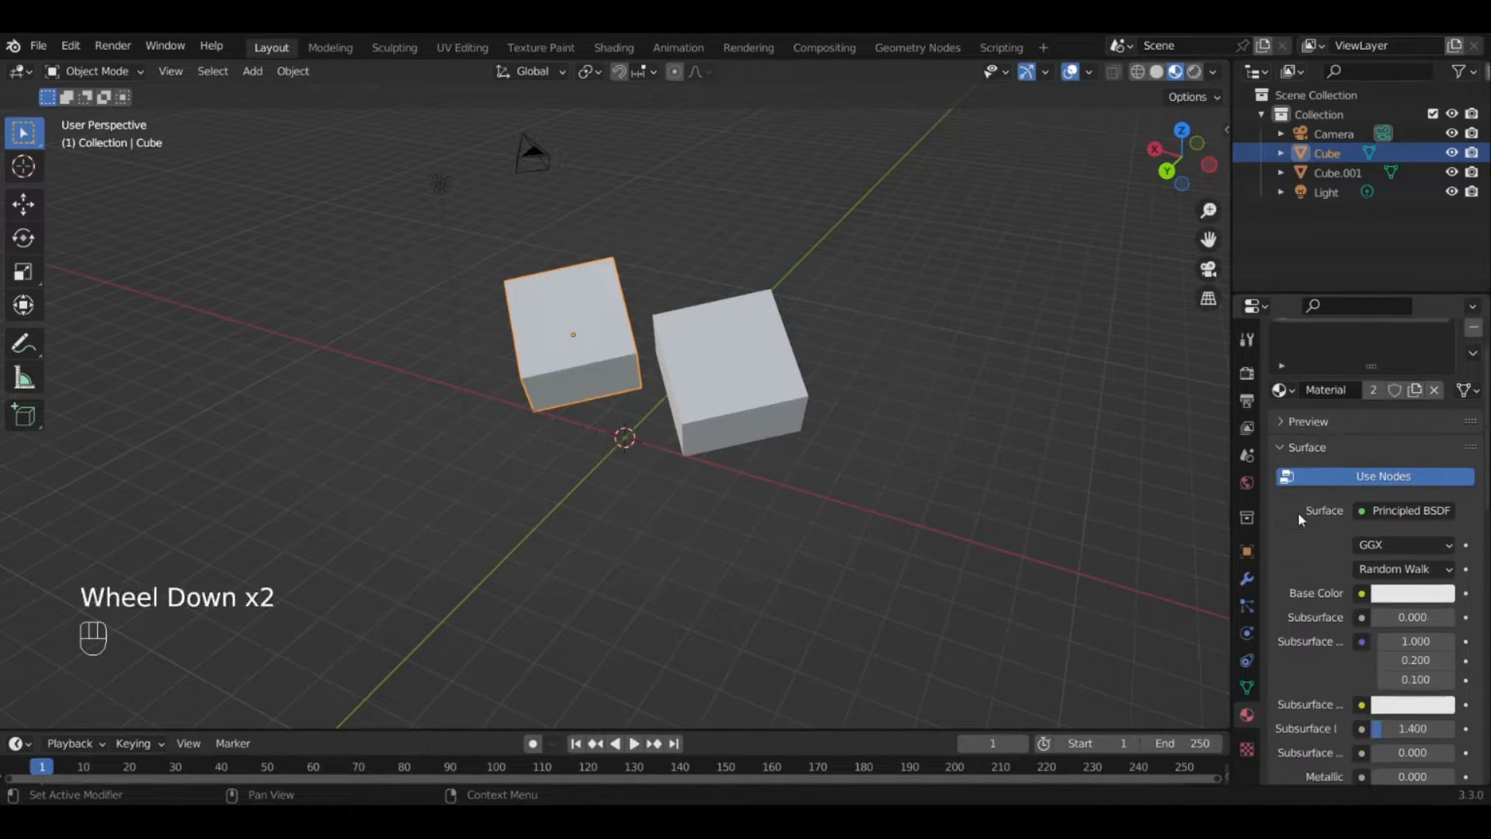
click(1407, 595)
drag(1363, 393, 1398, 432)
Select the duplicated cube and add a second material slot with a new material.
click(693, 343)
scroll(766, 388, up, 2)
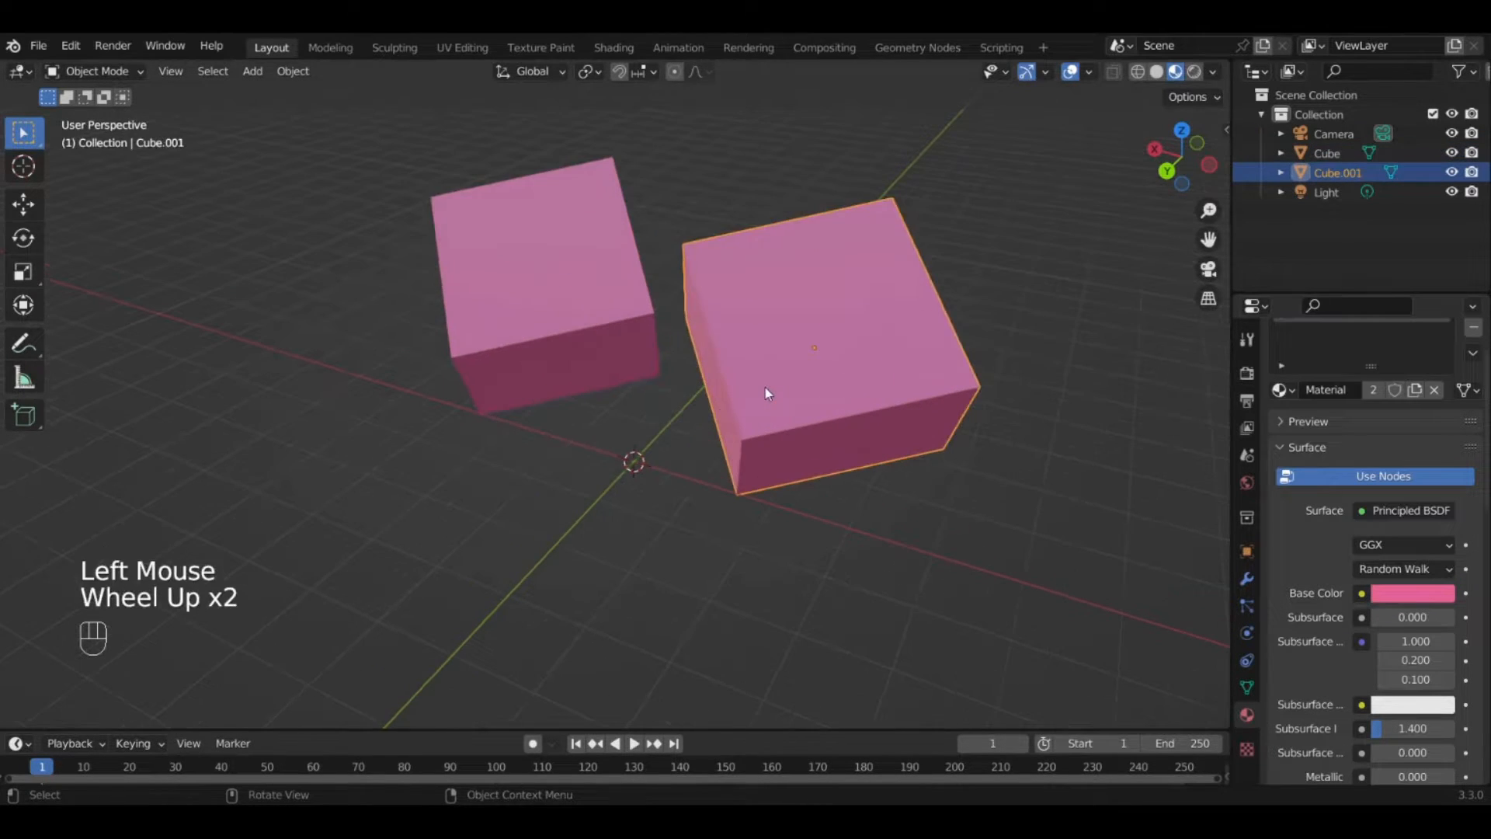
middle_drag(766, 389, 688, 396)
scroll(1316, 373, up, 3)
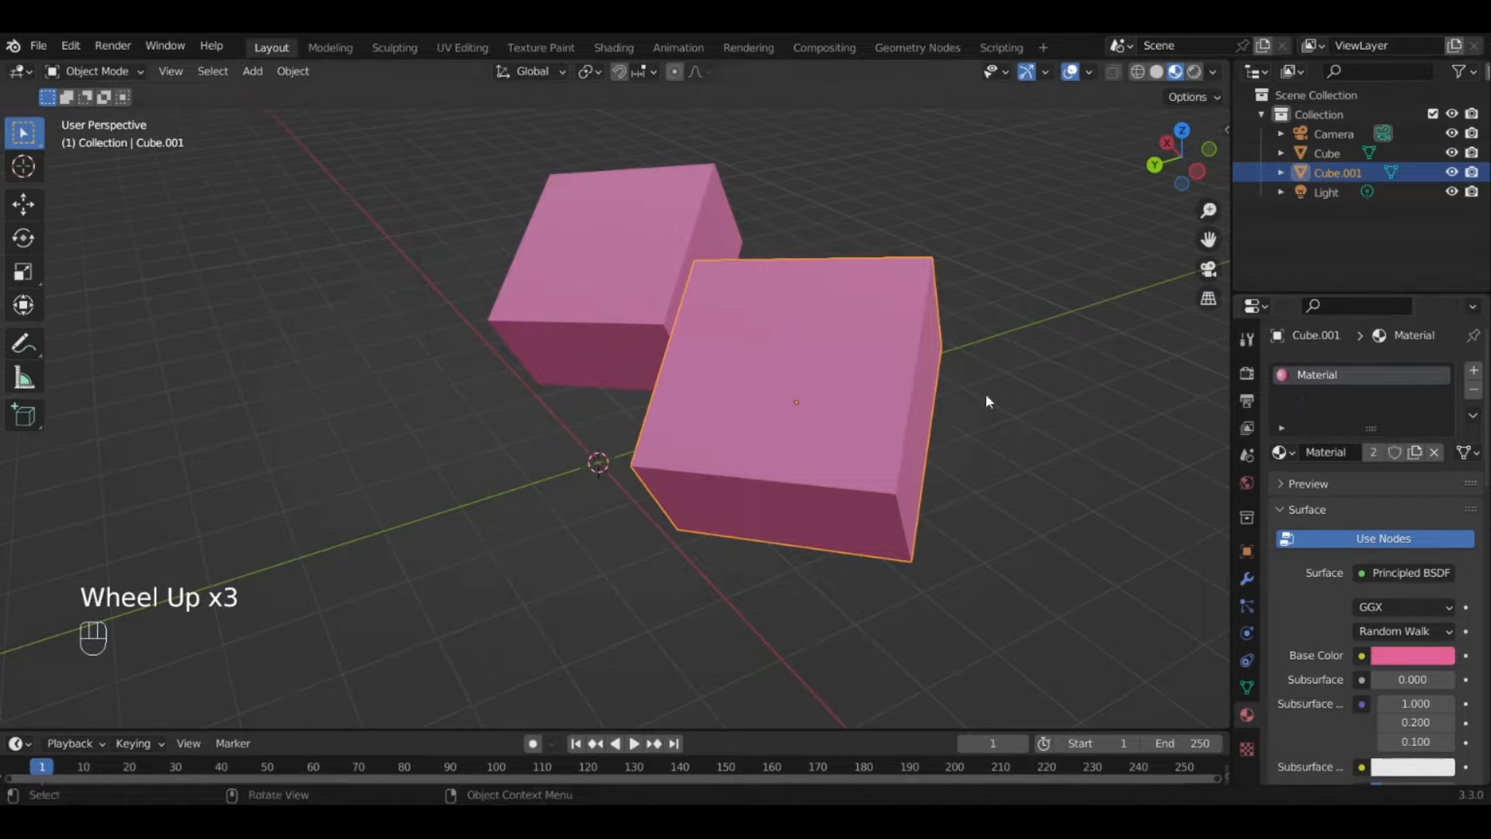
click(1474, 373)
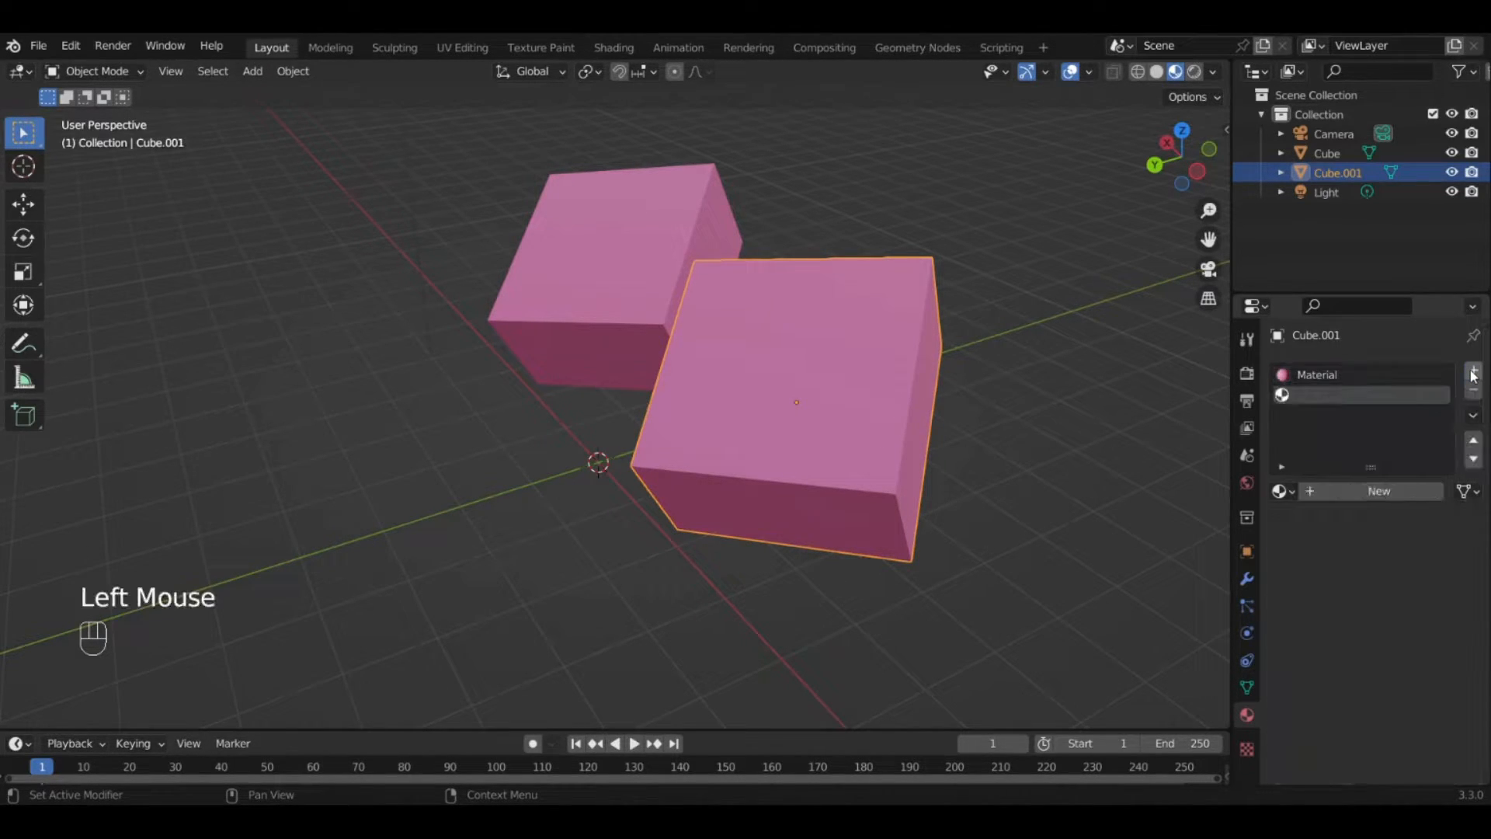
click(1391, 497)
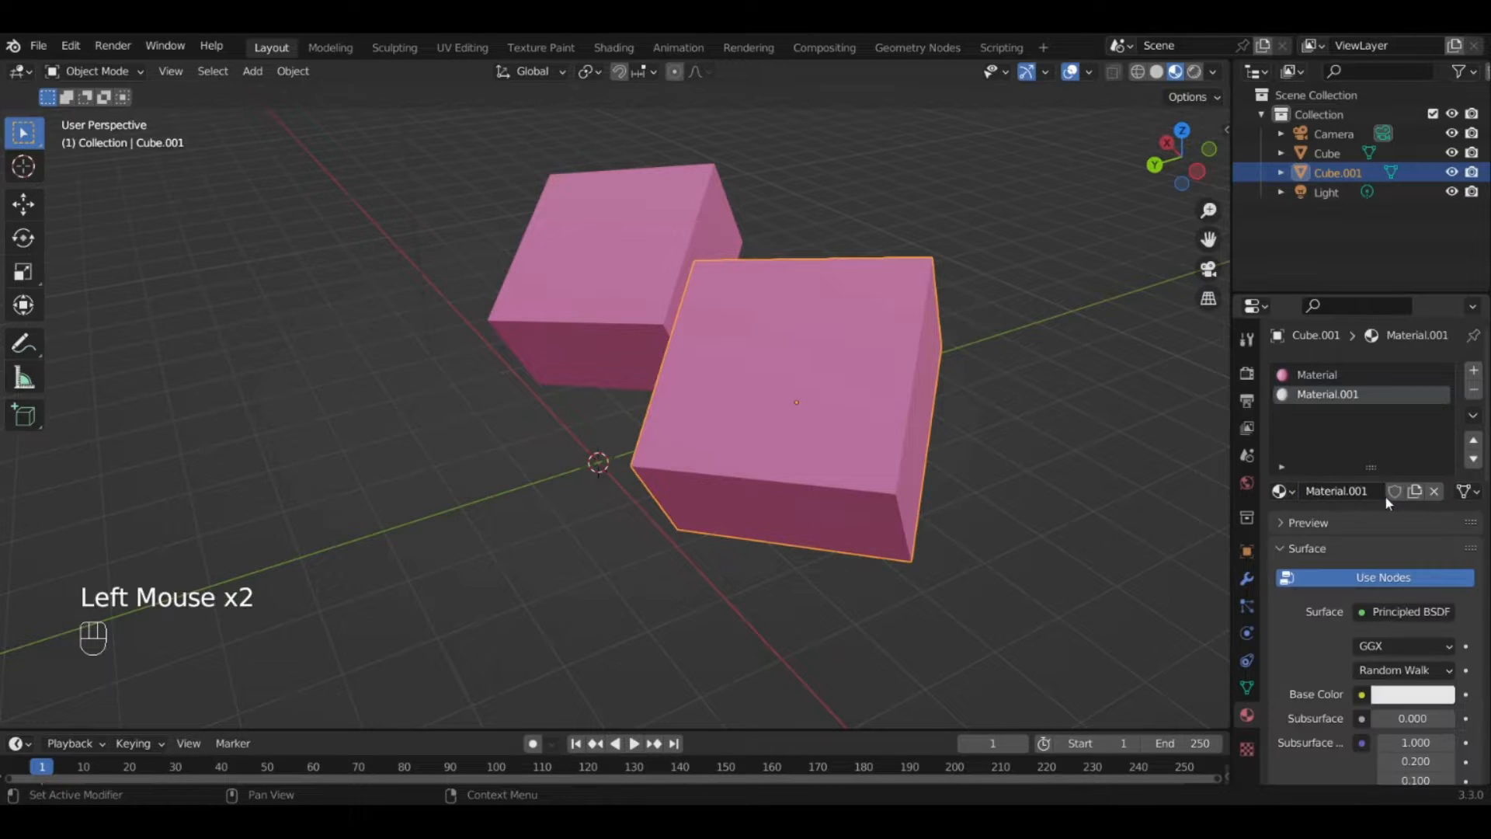
Set the new material's base color to purple.
middle_drag(734, 372, 847, 341)
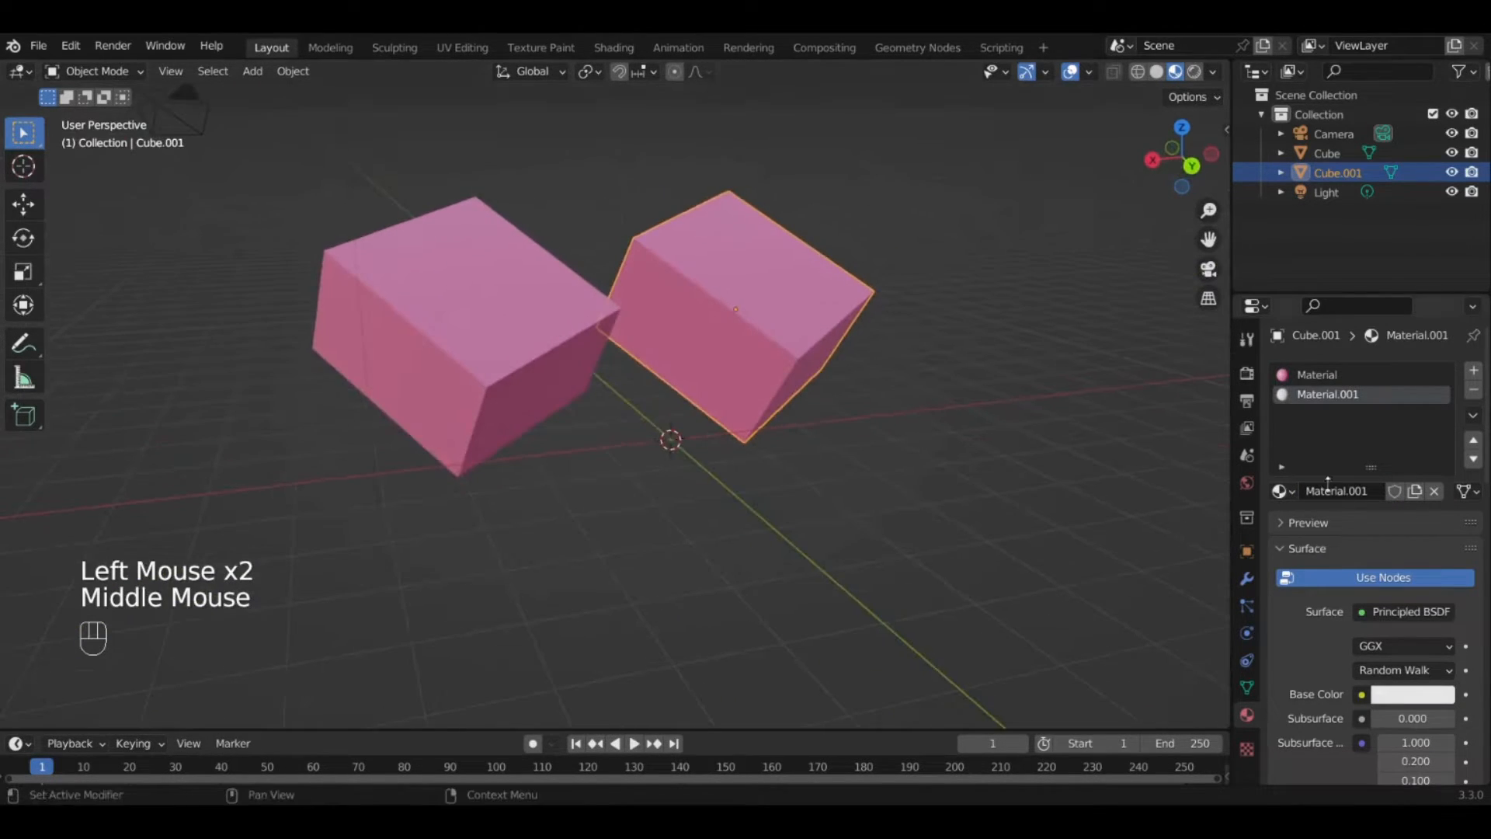
click(1414, 694)
drag(1374, 488, 1421, 476)
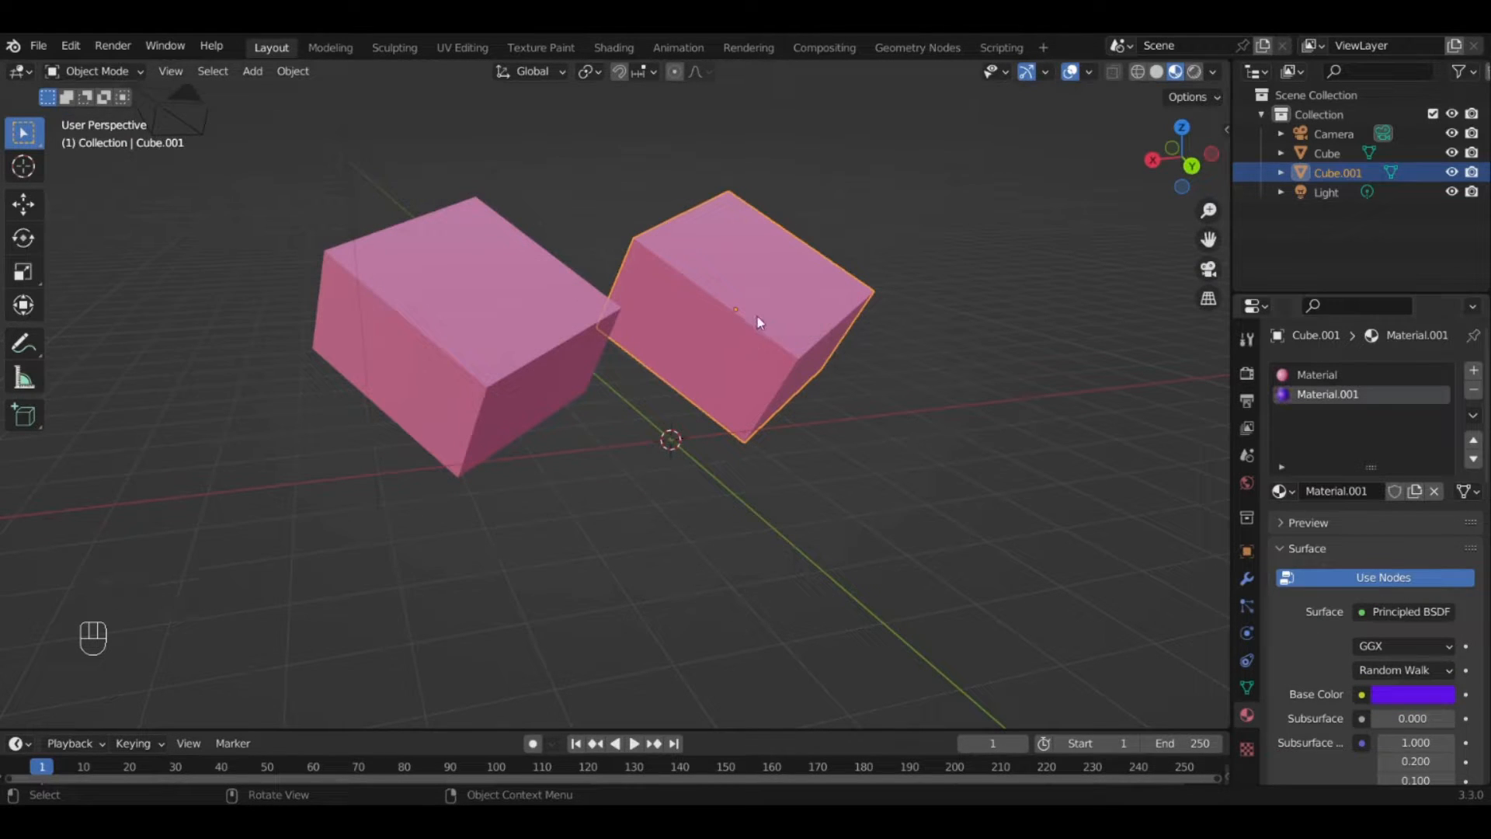
Assign the purple Material.001 to all of the duplicated cube's geometry in Edit Mode and return to Object Mode.
middle_drag(988, 342, 882, 373)
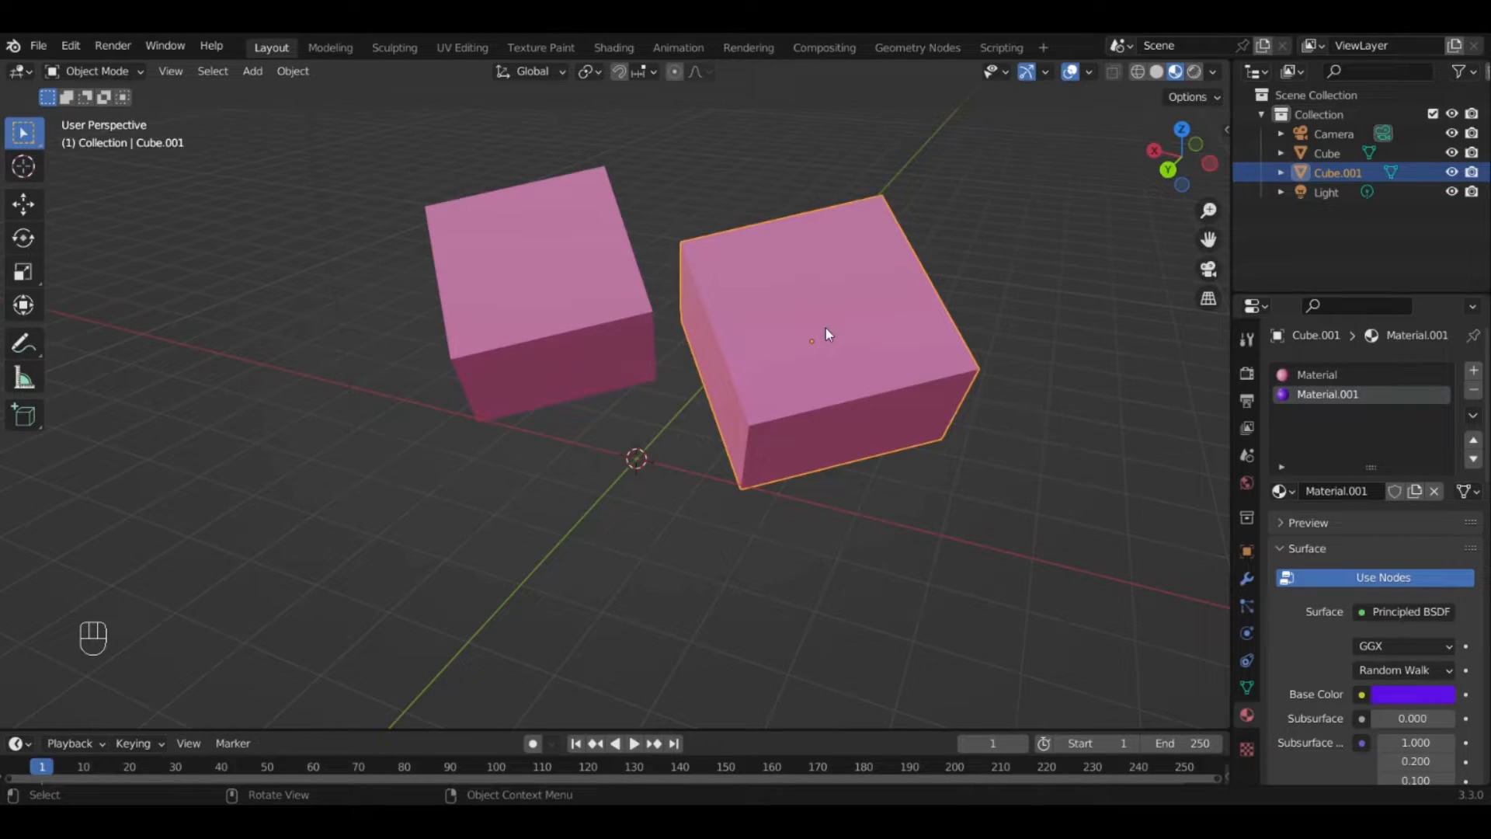
key(Tab)
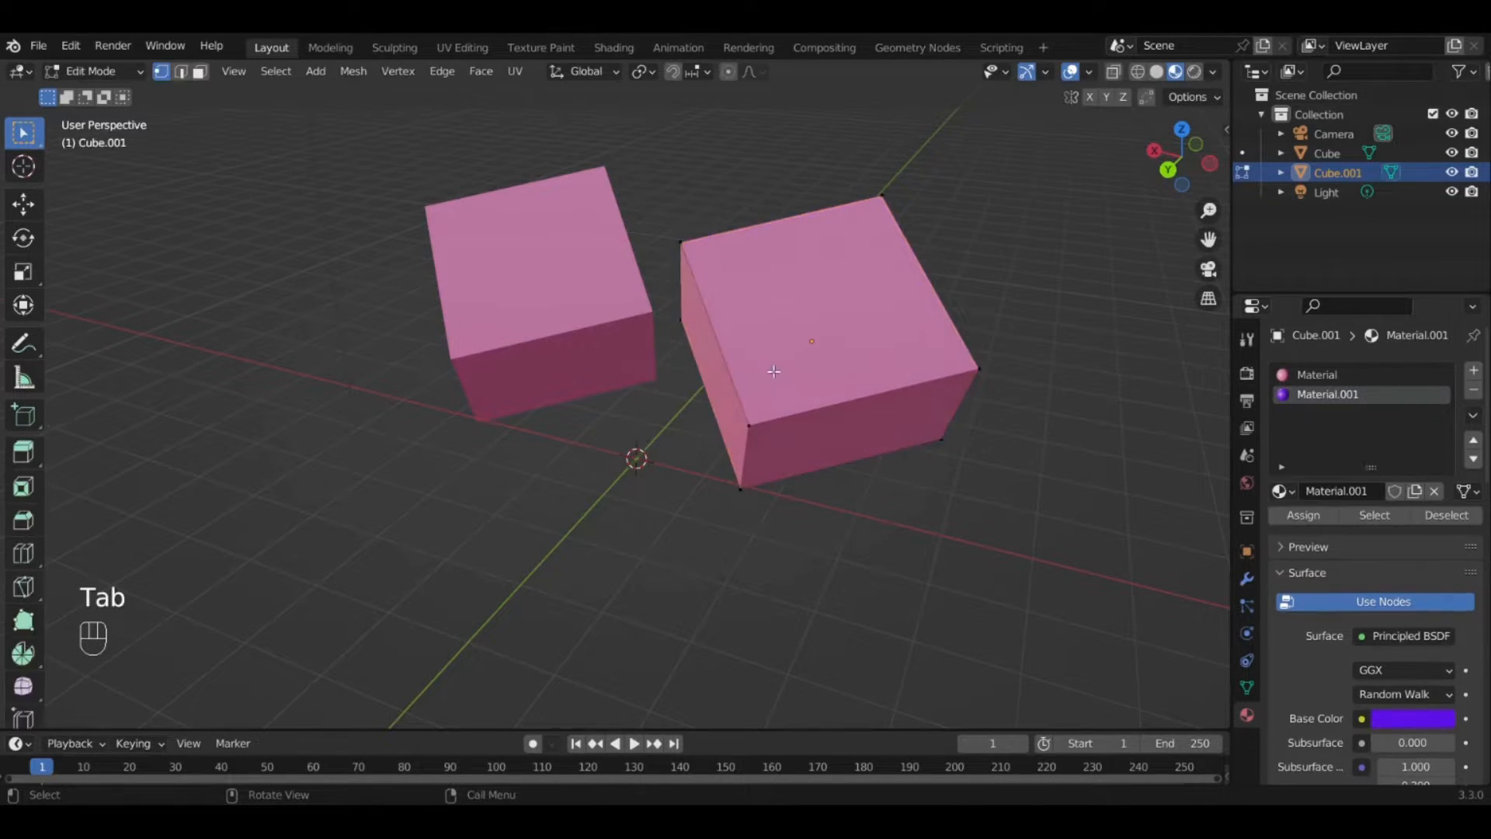
scroll(751, 367, down, 1)
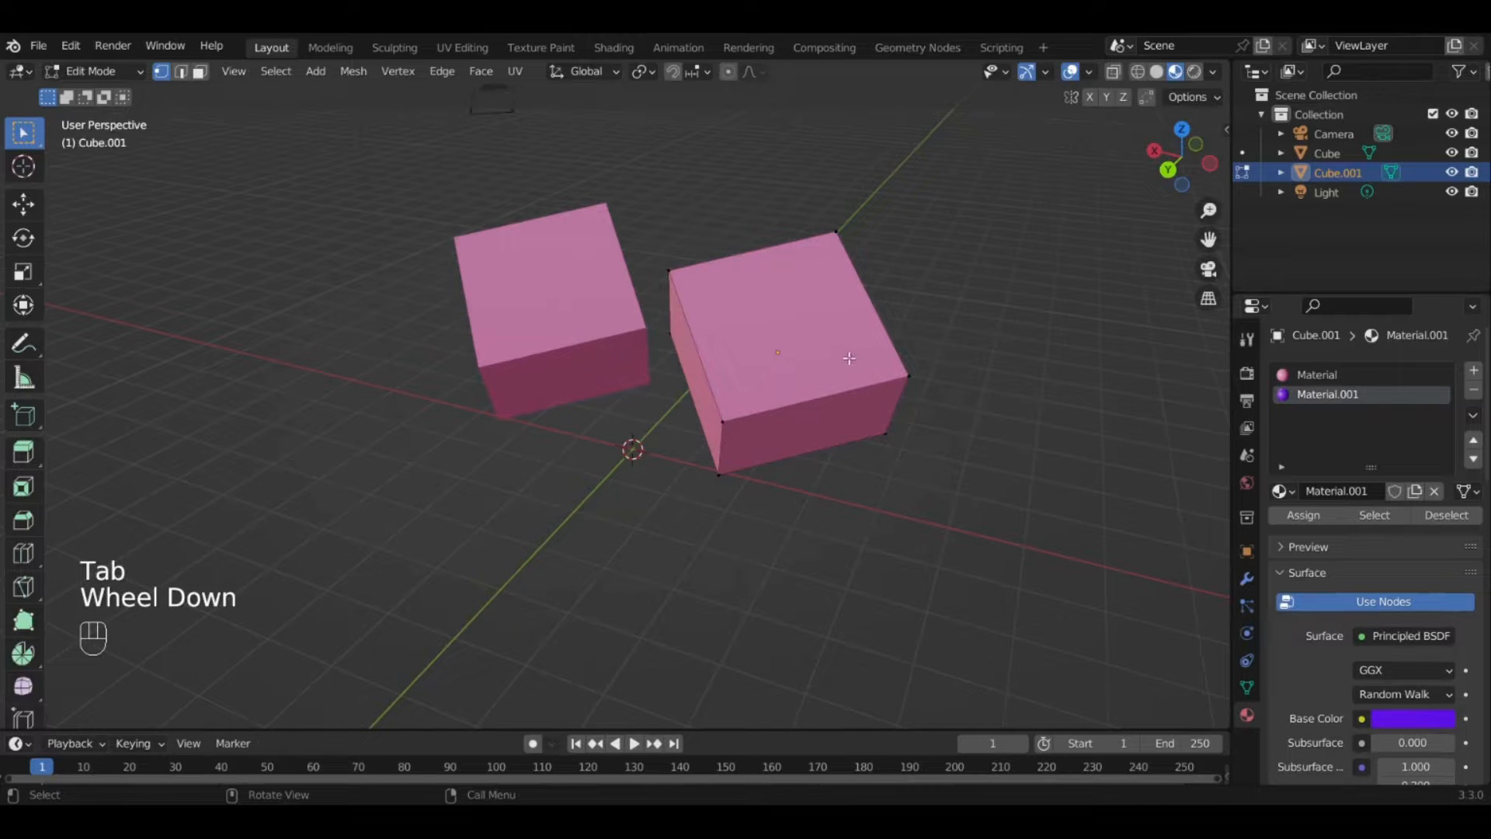
key(a)
middle_drag(852, 359, 711, 474)
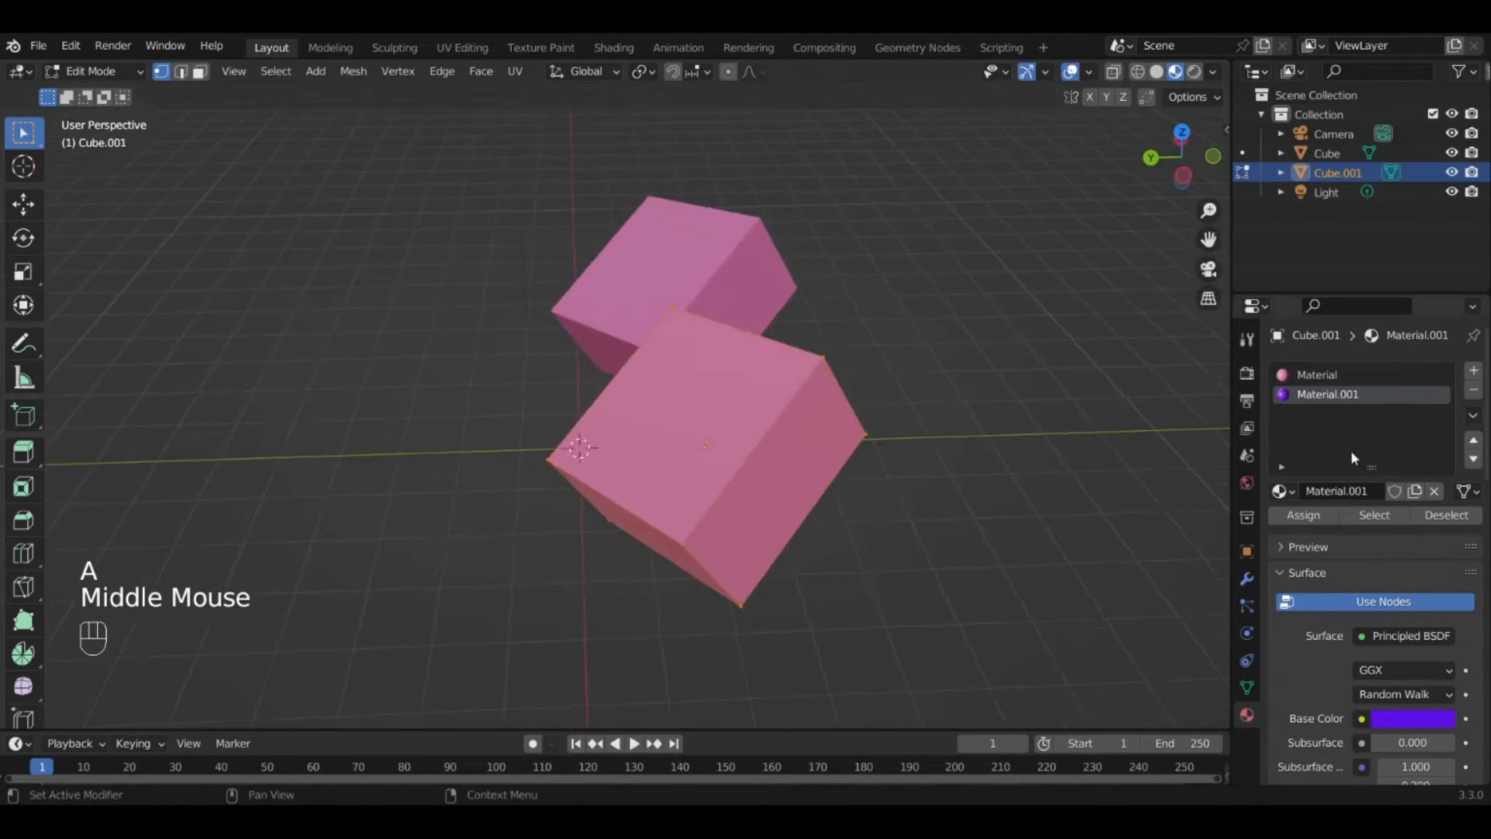
click(1318, 514)
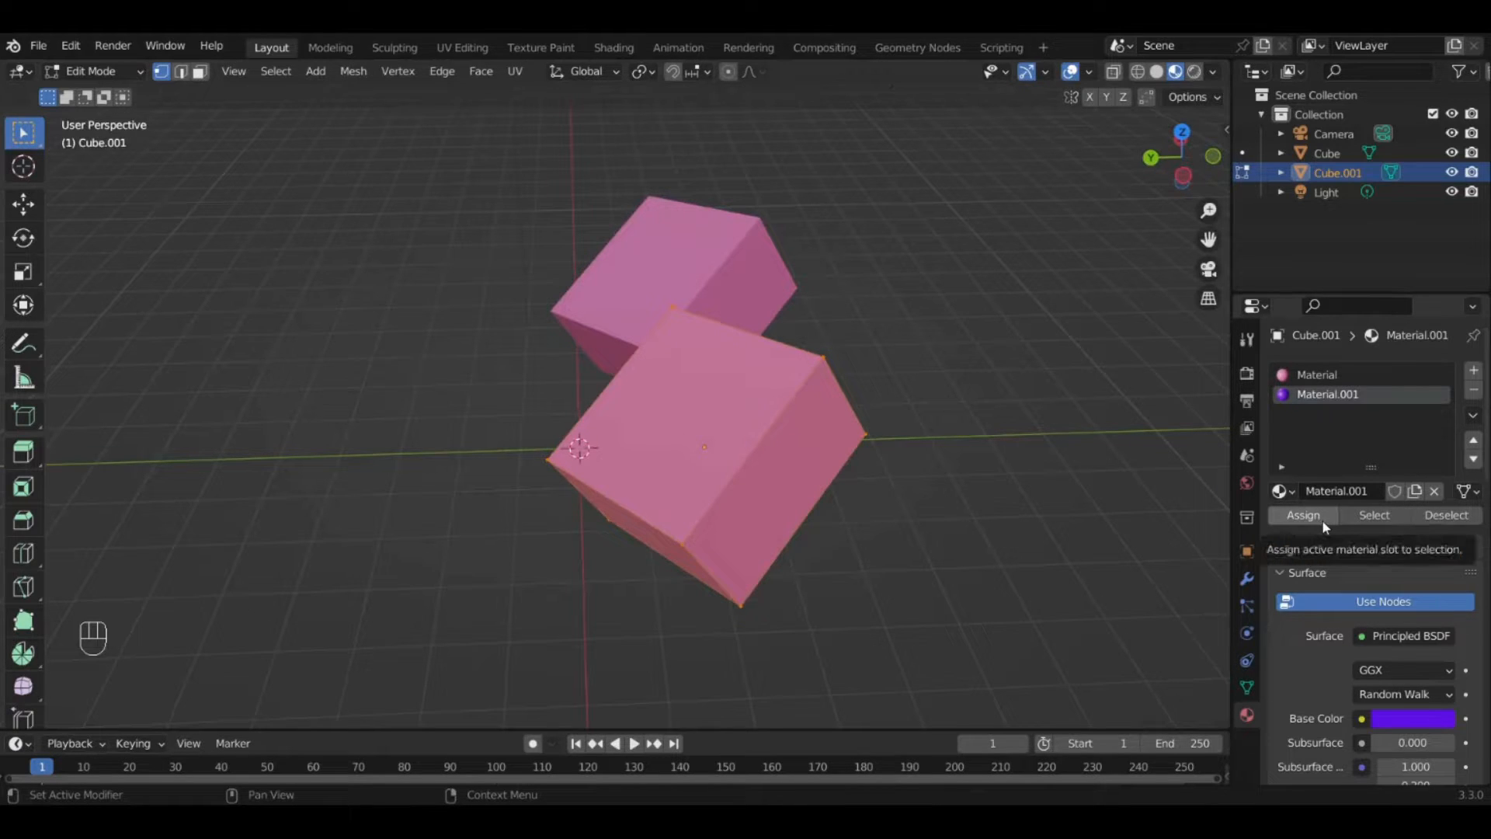
click(1323, 517)
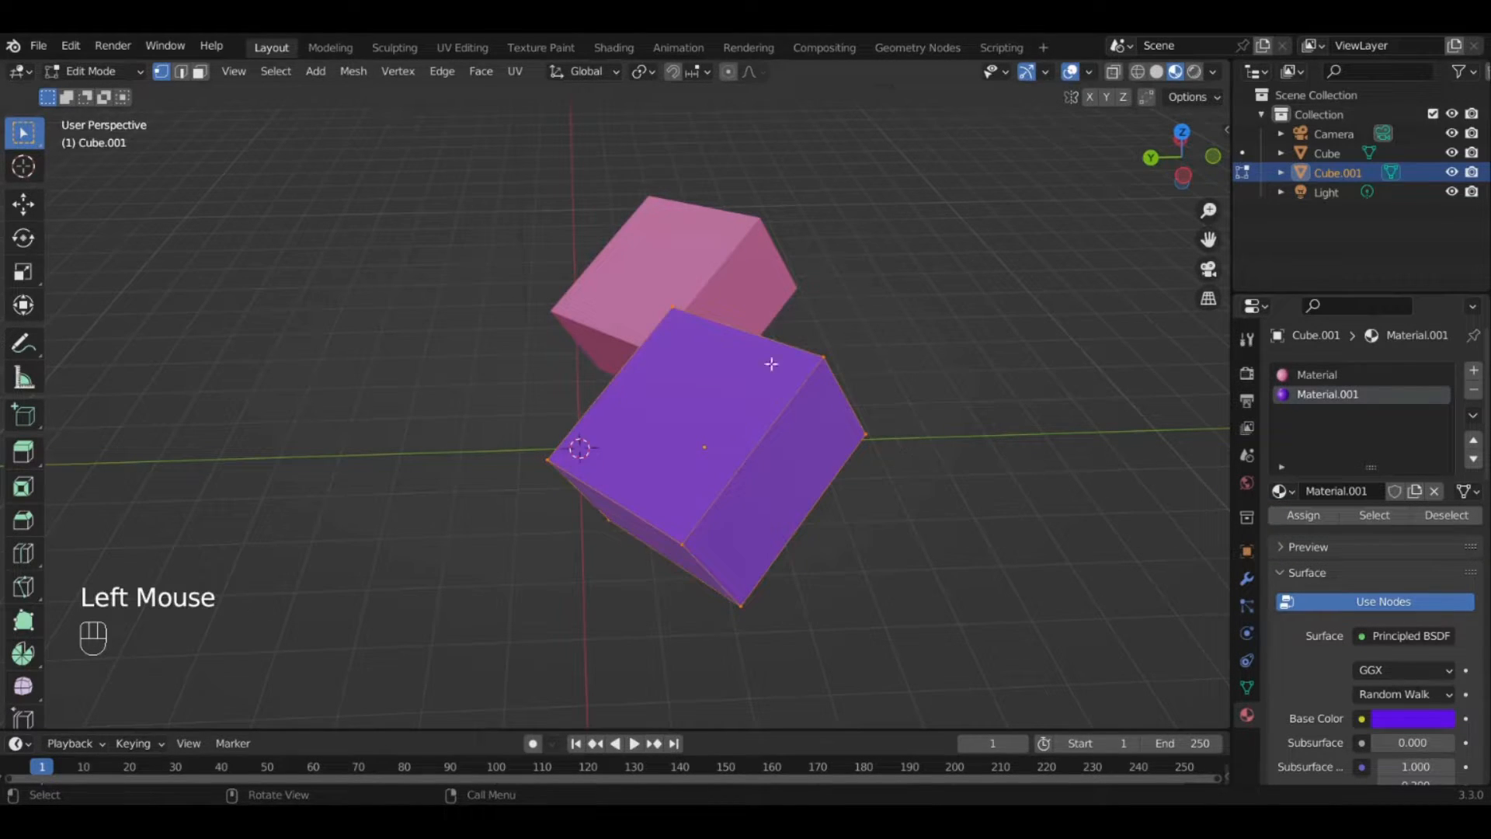
key(Tab)
Activate the duplicated cube's first material slot, the pink Material, and change its base color to bright green.
scroll(488, 330, down, 1)
middle_drag(488, 330, 719, 351)
scroll(855, 313, down, 3)
click(596, 423)
scroll(596, 422, up, 1)
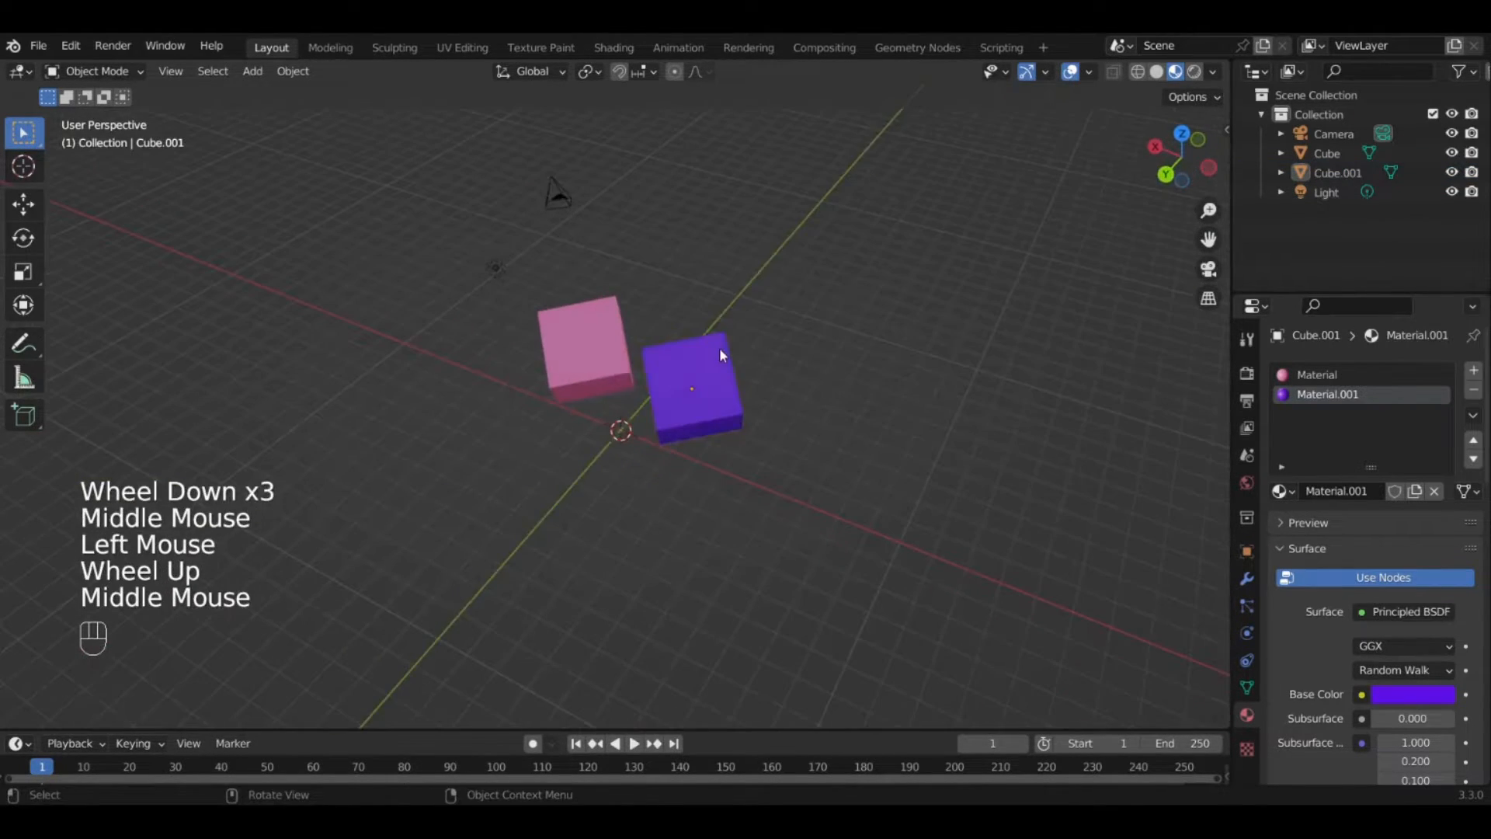
scroll(720, 356, up, 2)
click(1316, 373)
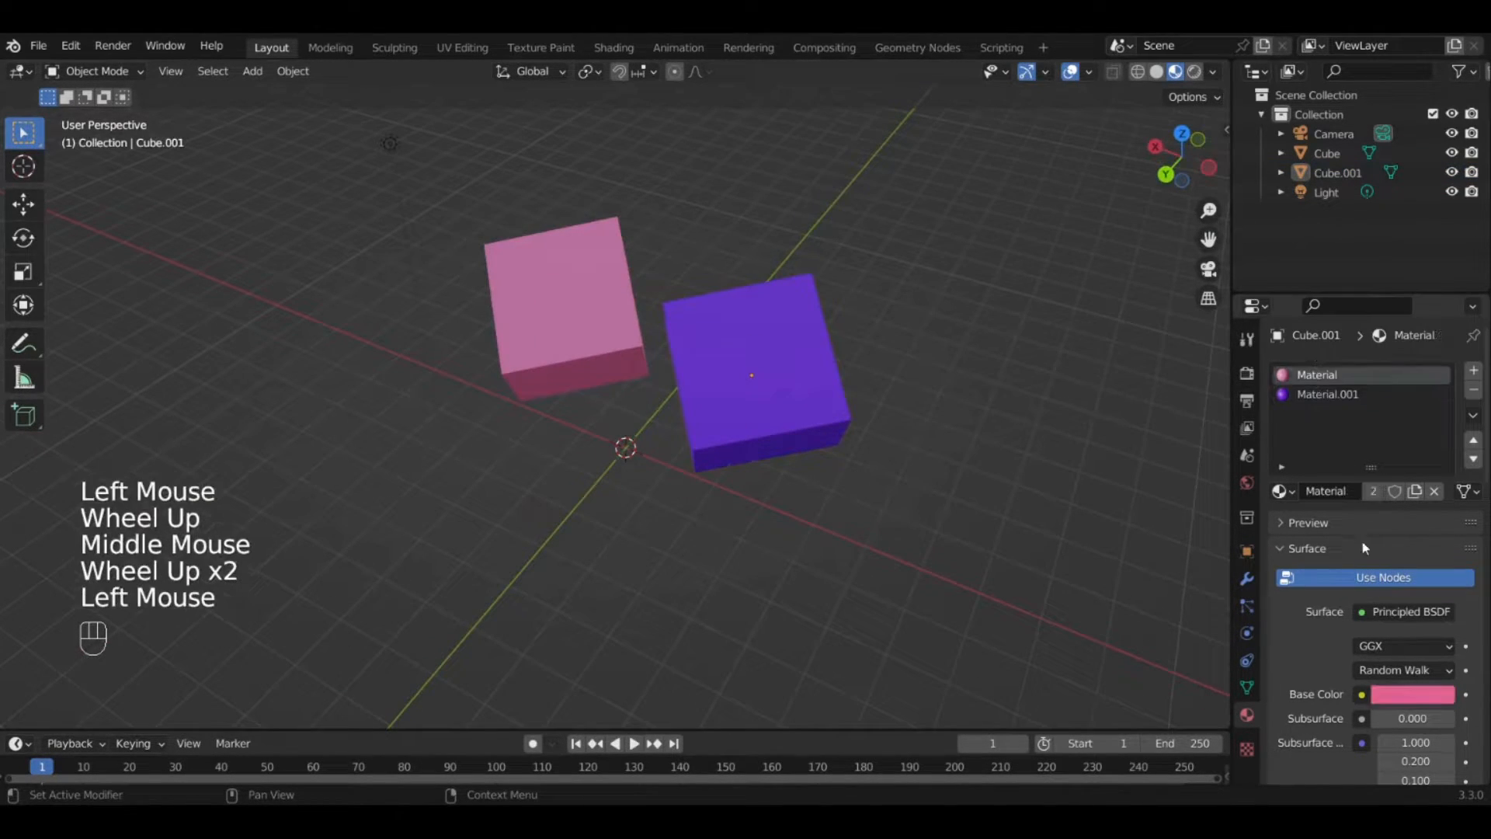
scroll(1366, 567, down, 7)
scroll(1358, 593, down, 4)
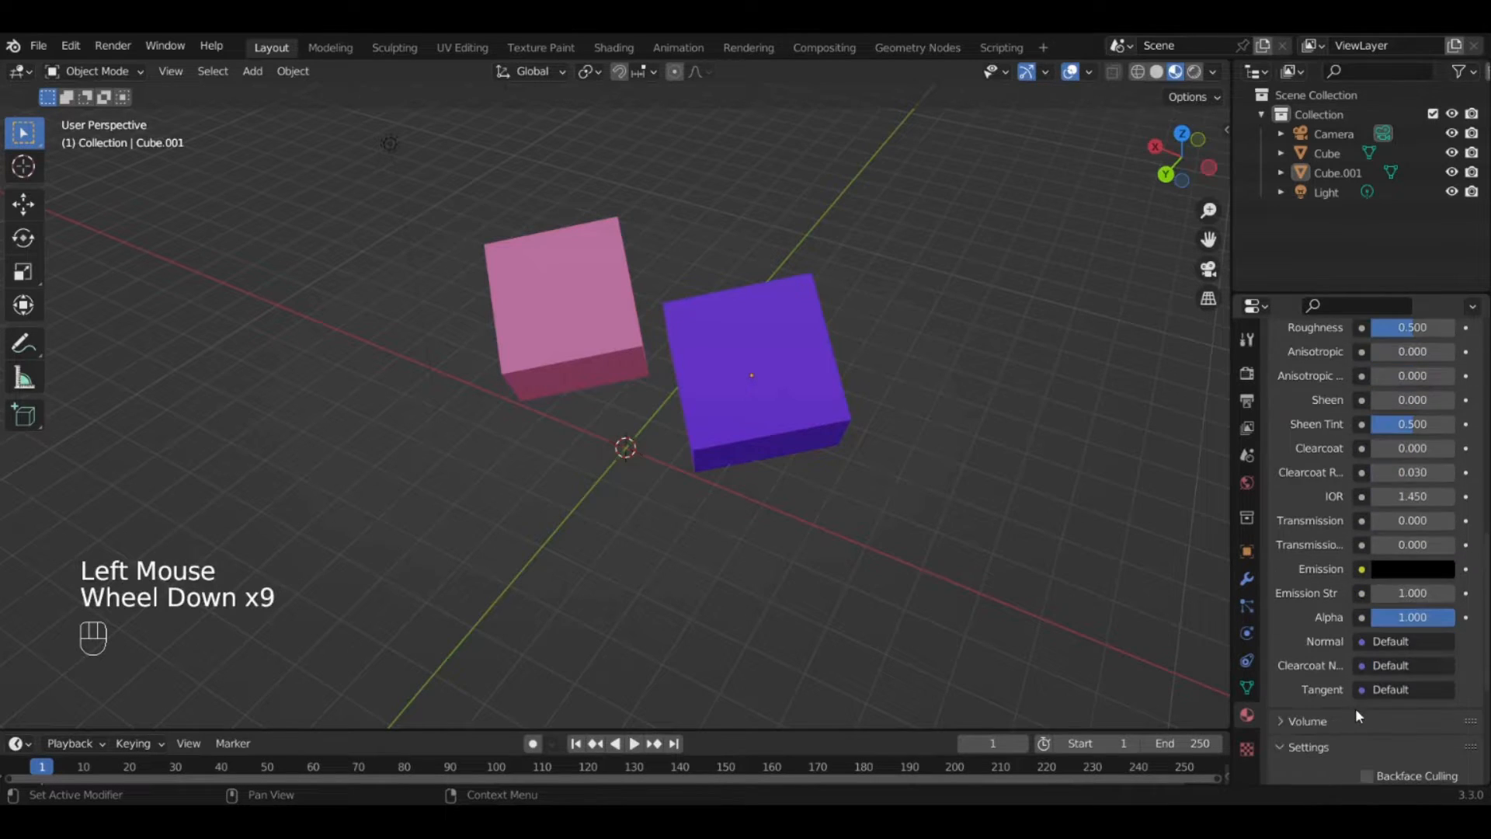
scroll(1356, 699, up, 6)
scroll(1348, 632, up, 3)
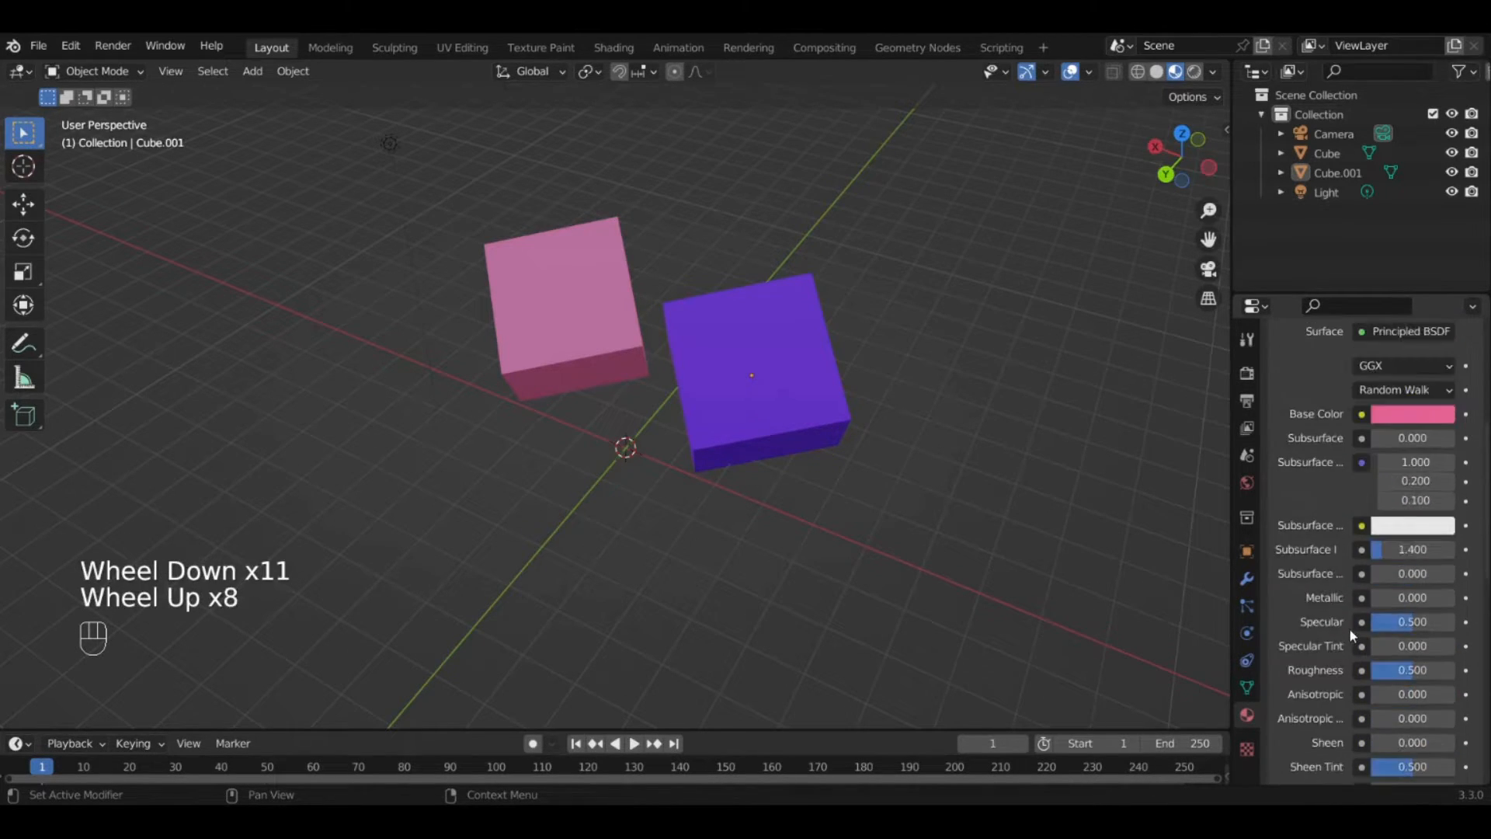
click(1402, 477)
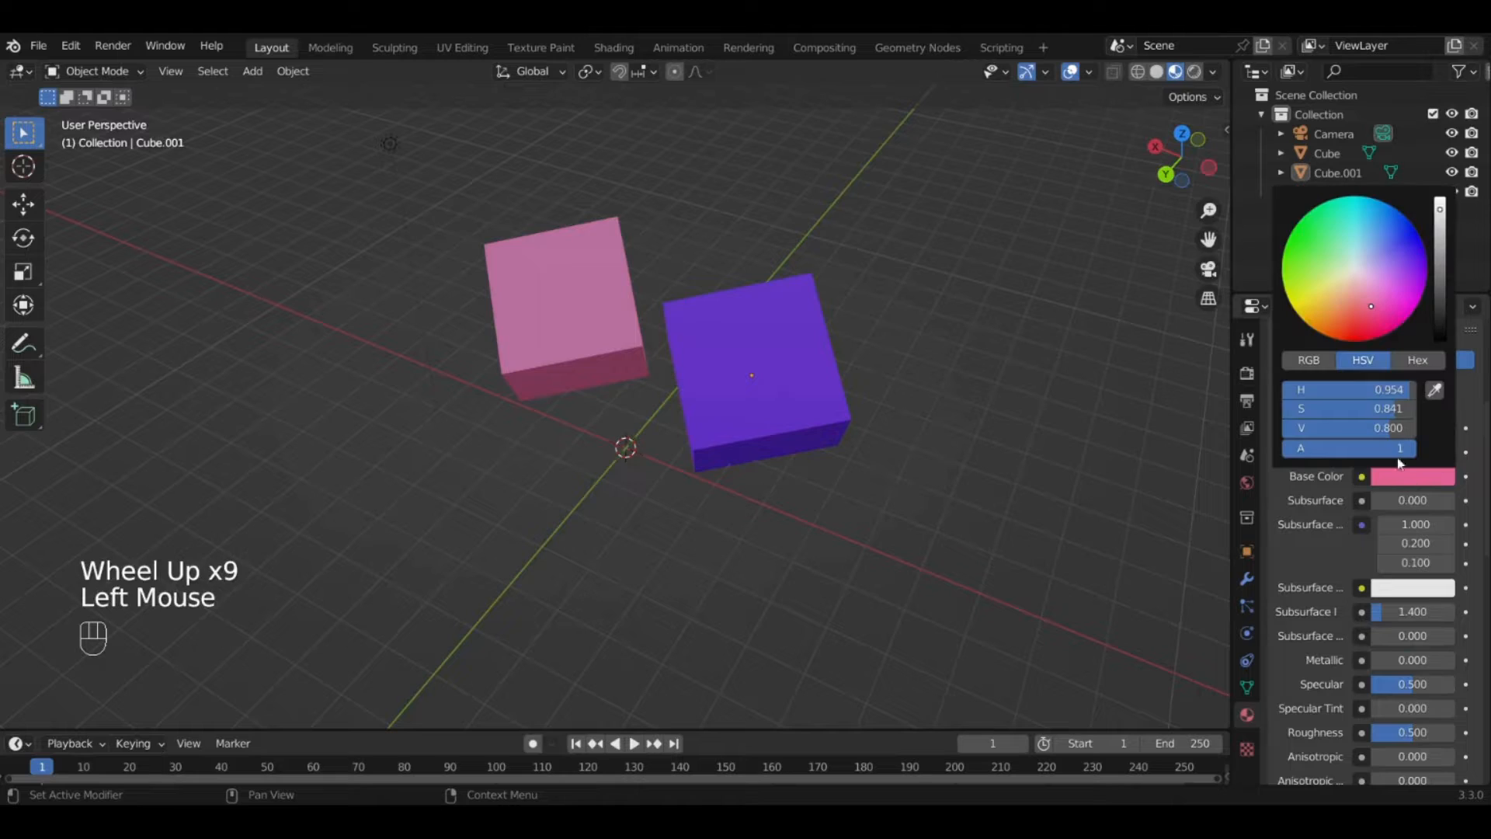
mouse_move(1367, 341)
mouse_down()
mouse_move(1358, 257)
mouse_move(1299, 243)
mouse_move(1348, 264)
mouse_move(1297, 268)
mouse_move(1348, 206)
mouse_move(1343, 239)
mouse_move(1305, 249)
mouse_up()
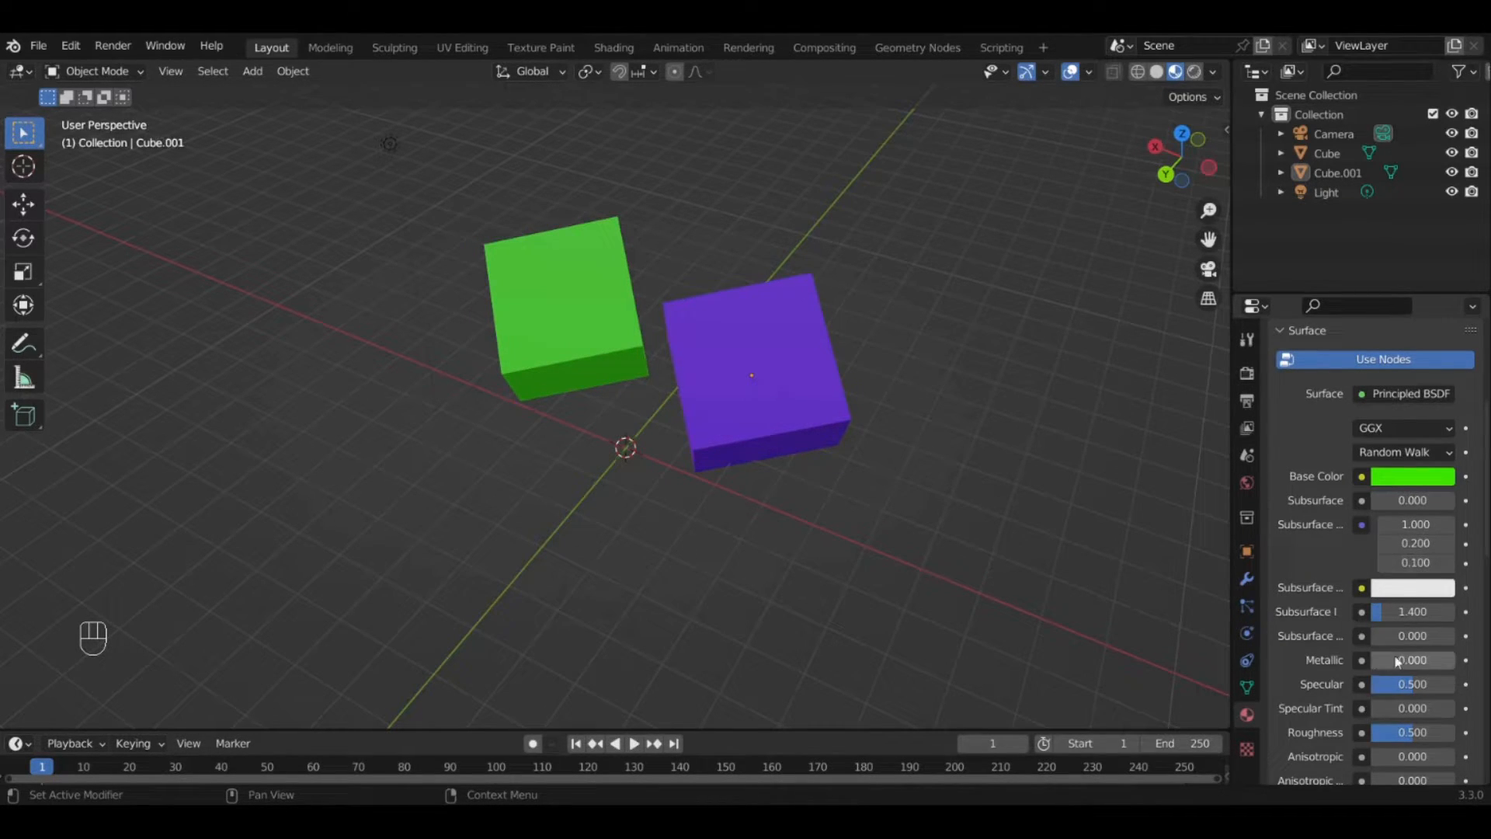
Set the green material's Metallic value to 1.000 and switch the viewport shading to Rendered.
drag(1398, 660, 1453, 660)
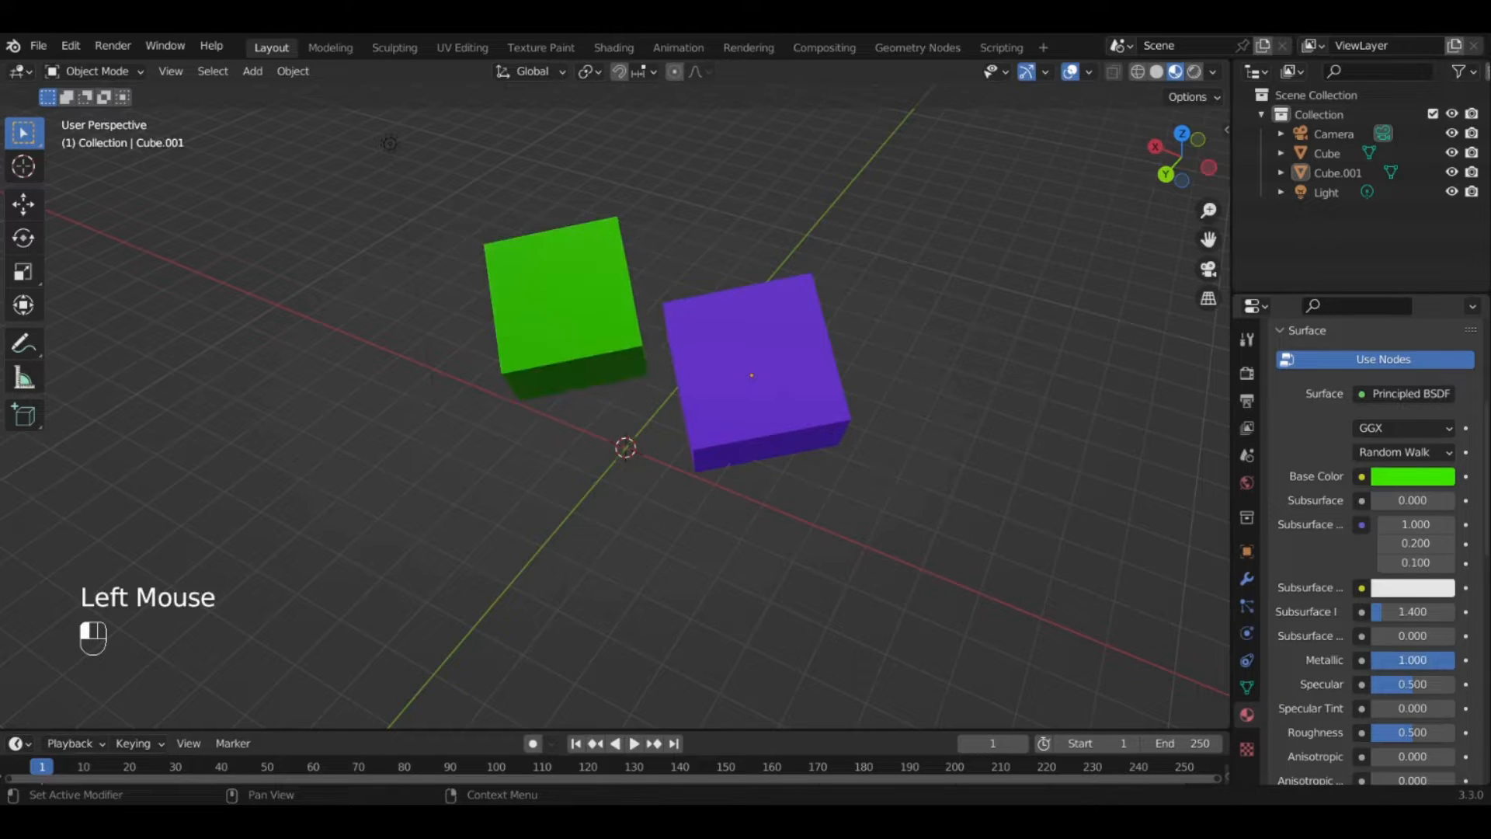
click(1194, 72)
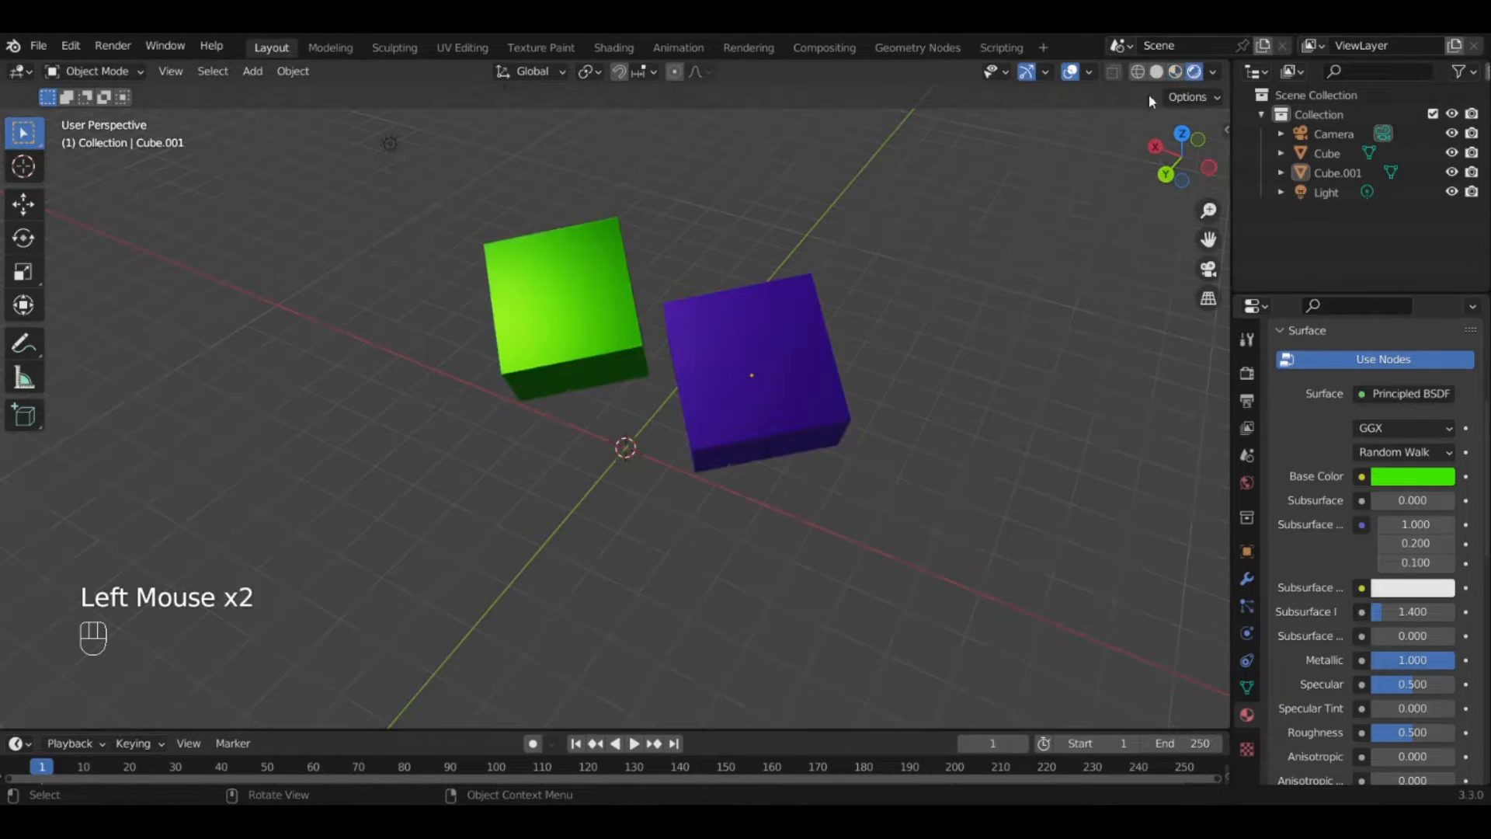
middle_drag(684, 311, 590, 318)
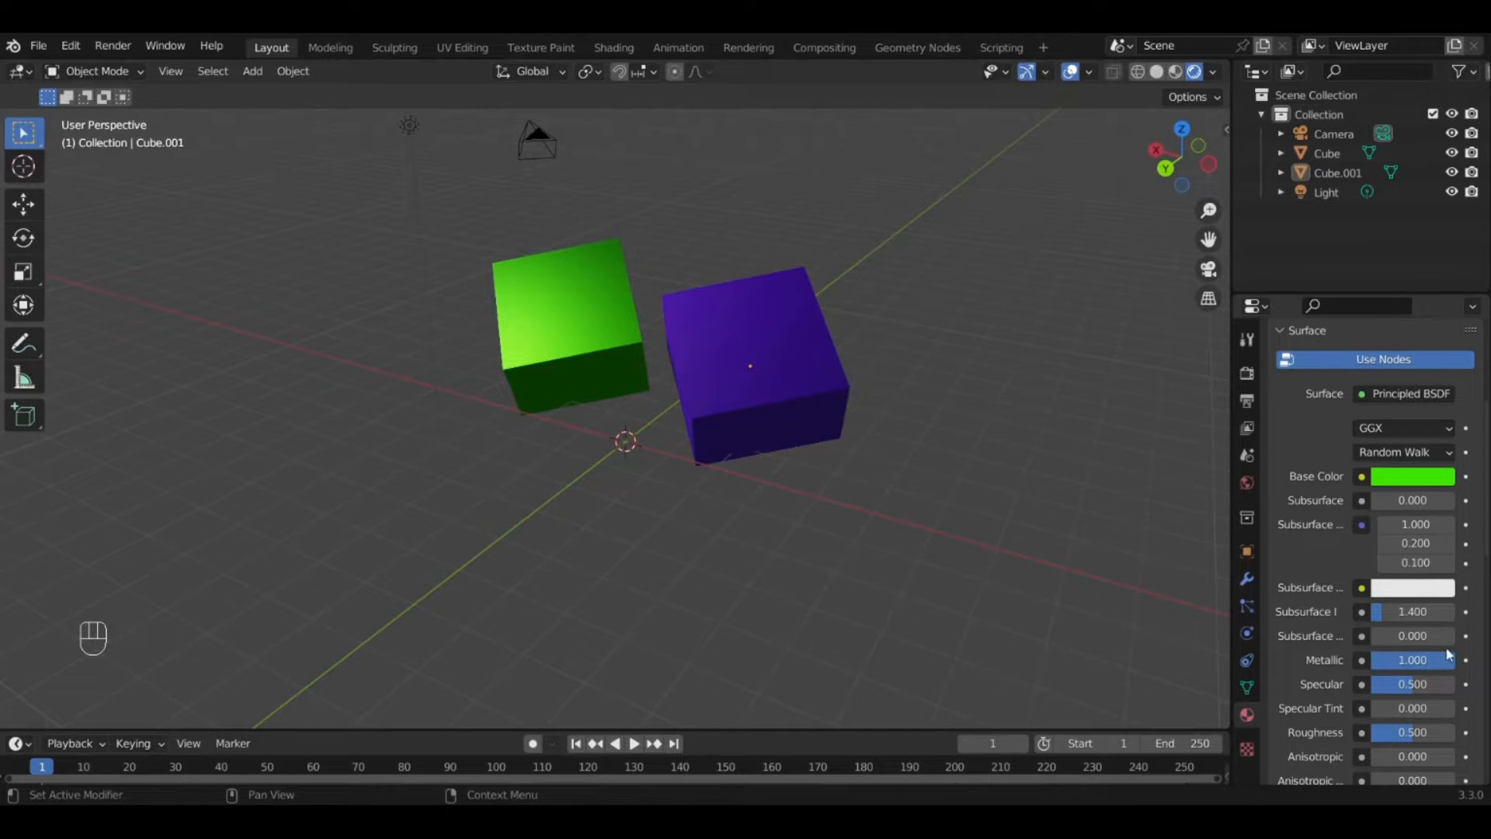
Set the green material's Metallic to 0.000 and its Roughness to 1.000.
drag(1449, 660, 1375, 660)
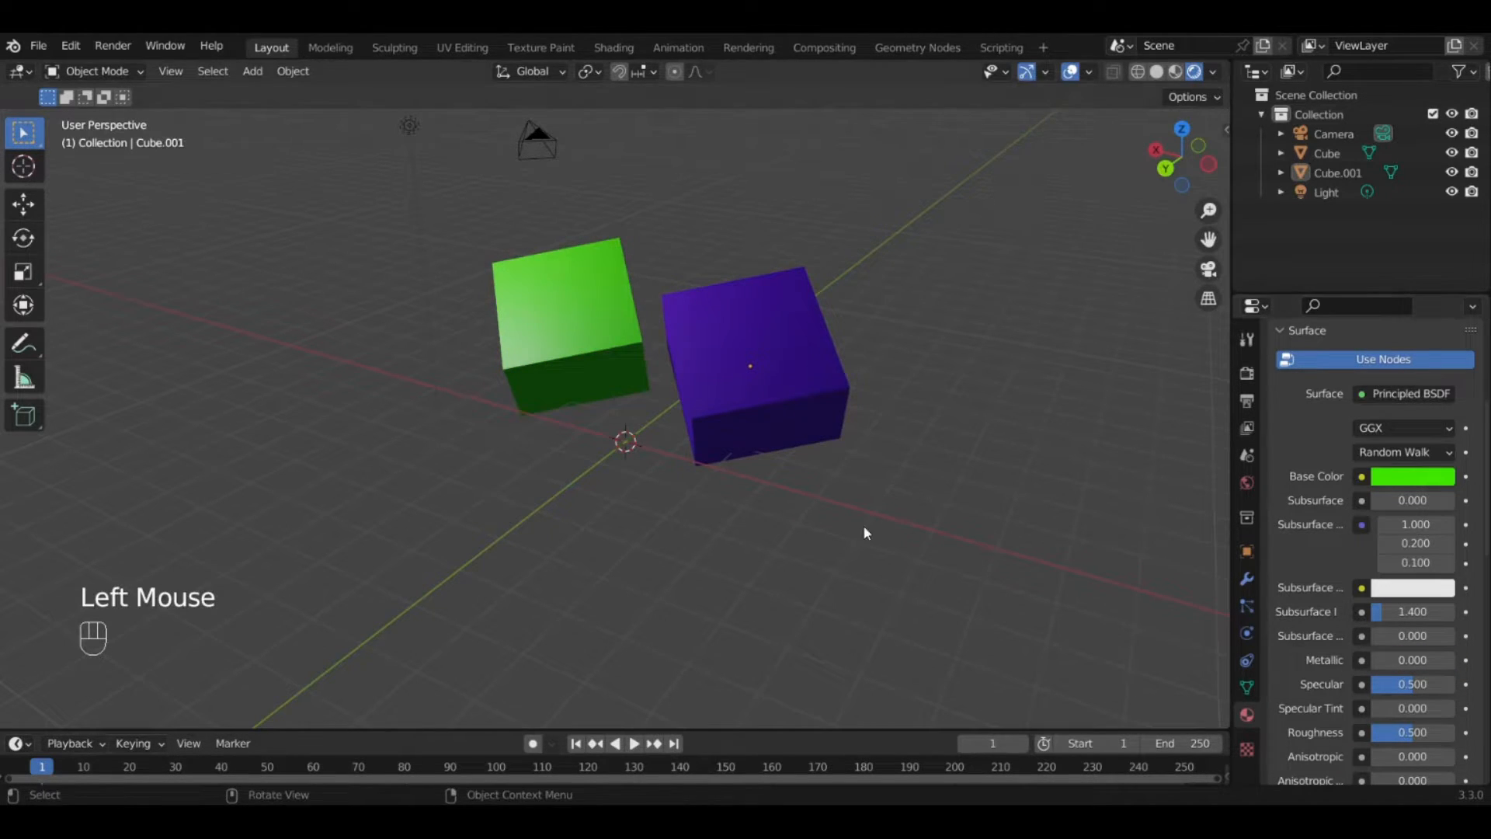
middle_drag(864, 525, 790, 548)
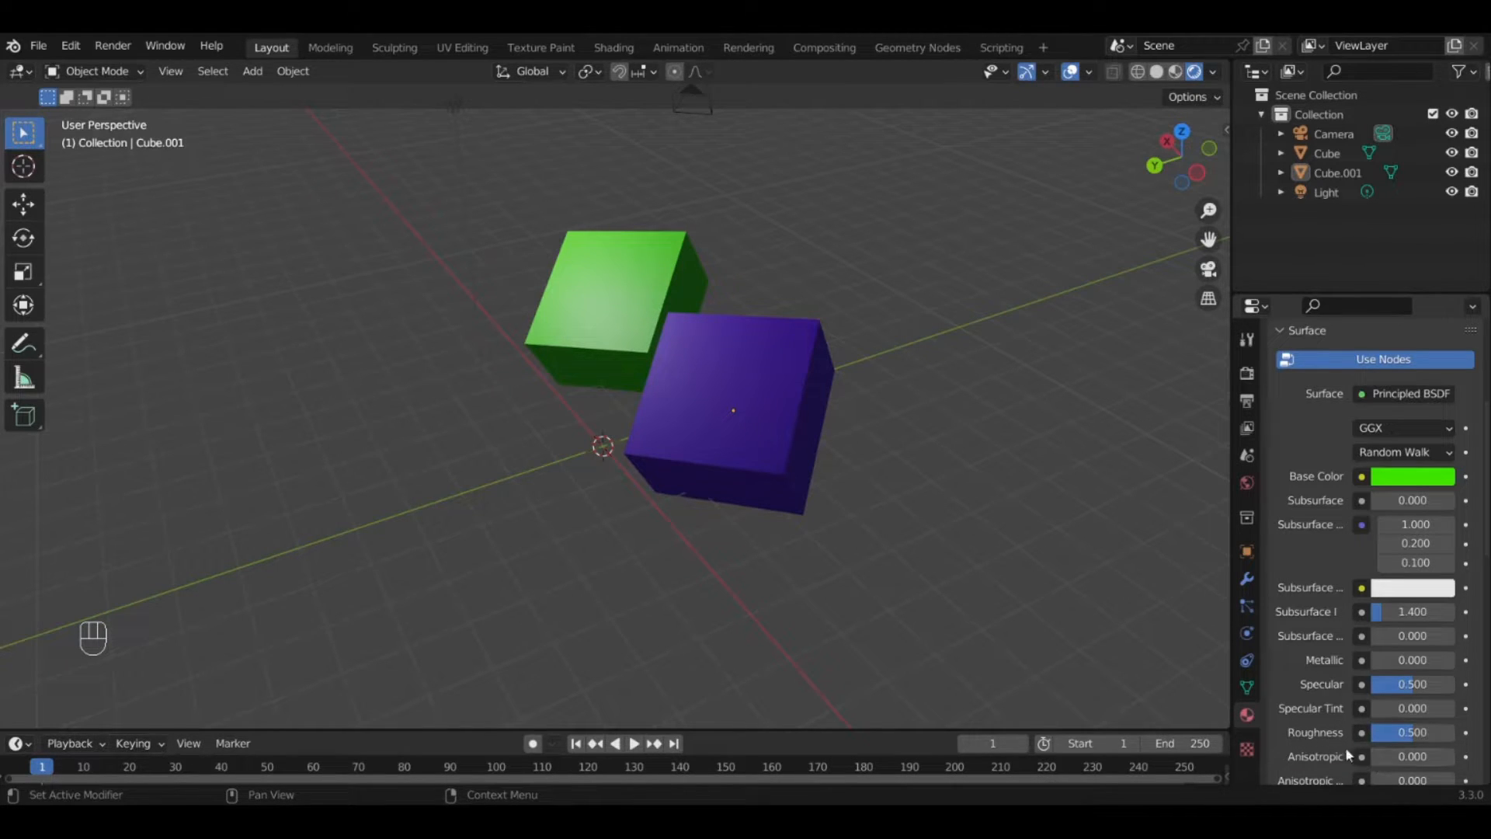
drag(1406, 740, 1453, 739)
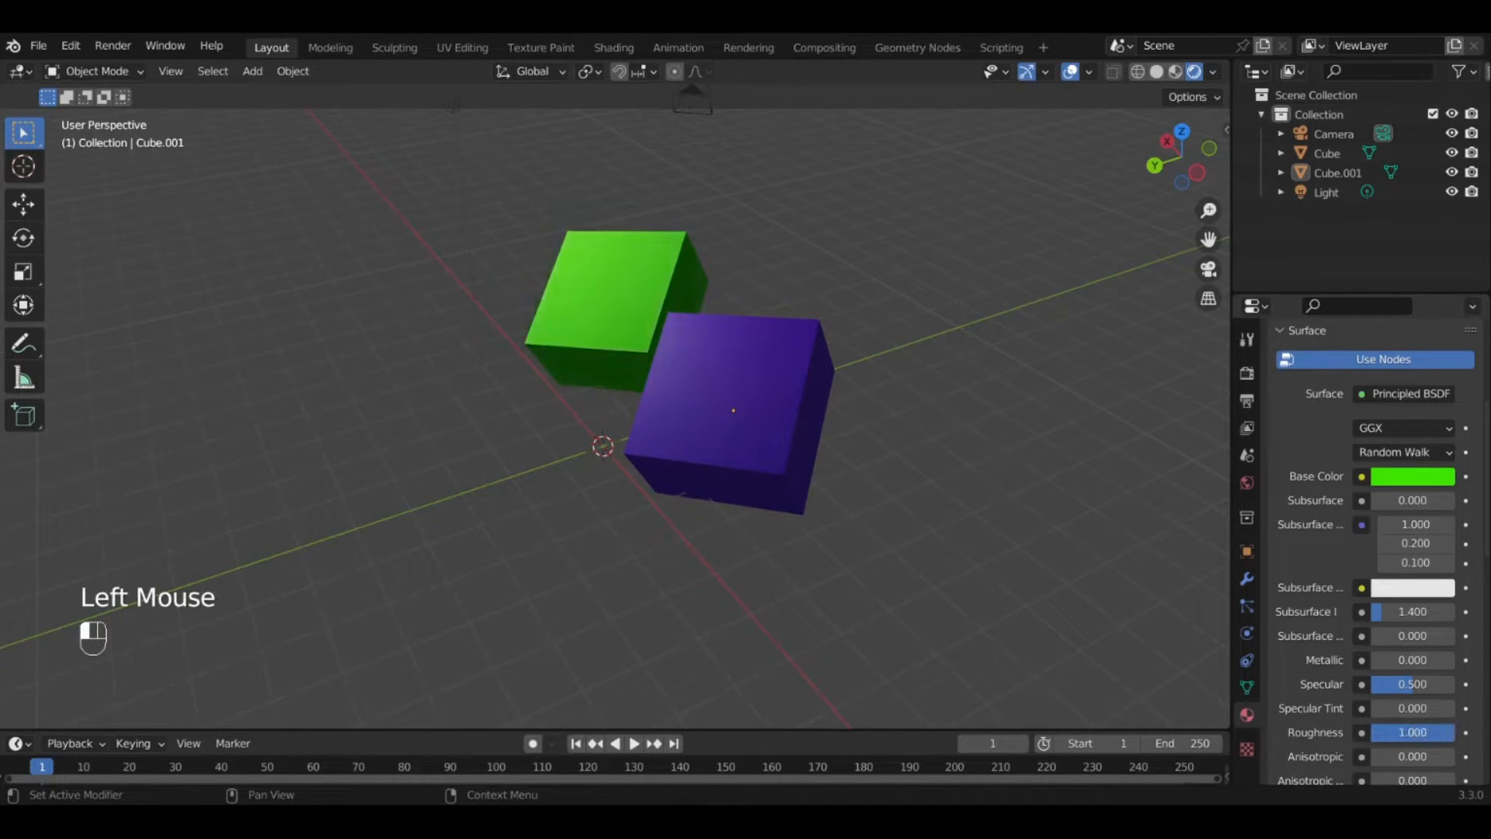
scroll(673, 447, up, 2)
middle_drag(540, 399, 645, 411)
scroll(926, 435, down, 3)
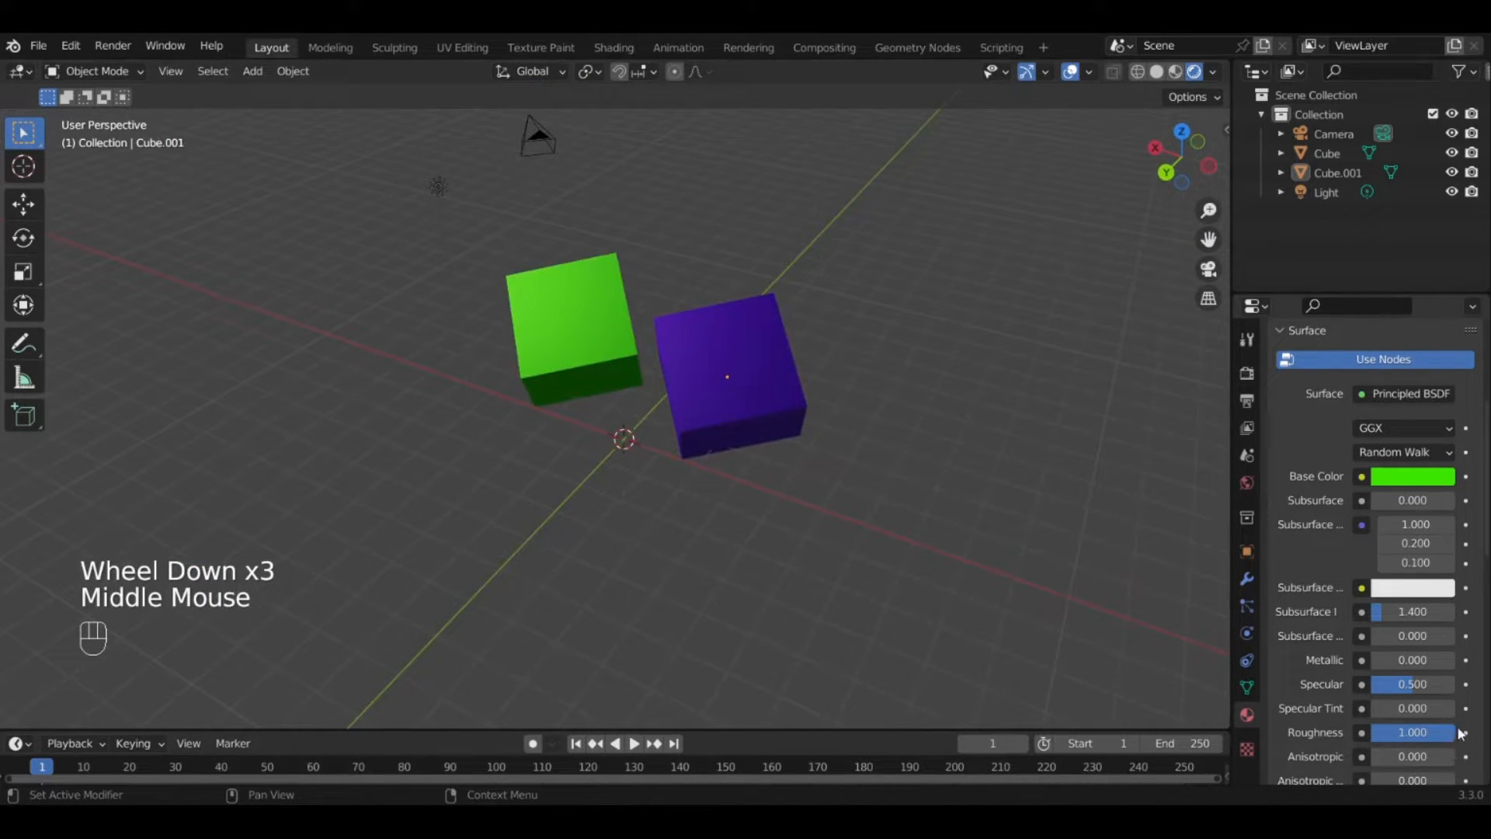
Set the green material's Roughness to 0.000 for a sharp, glossy highlight.
drag(1412, 733, 519, 355)
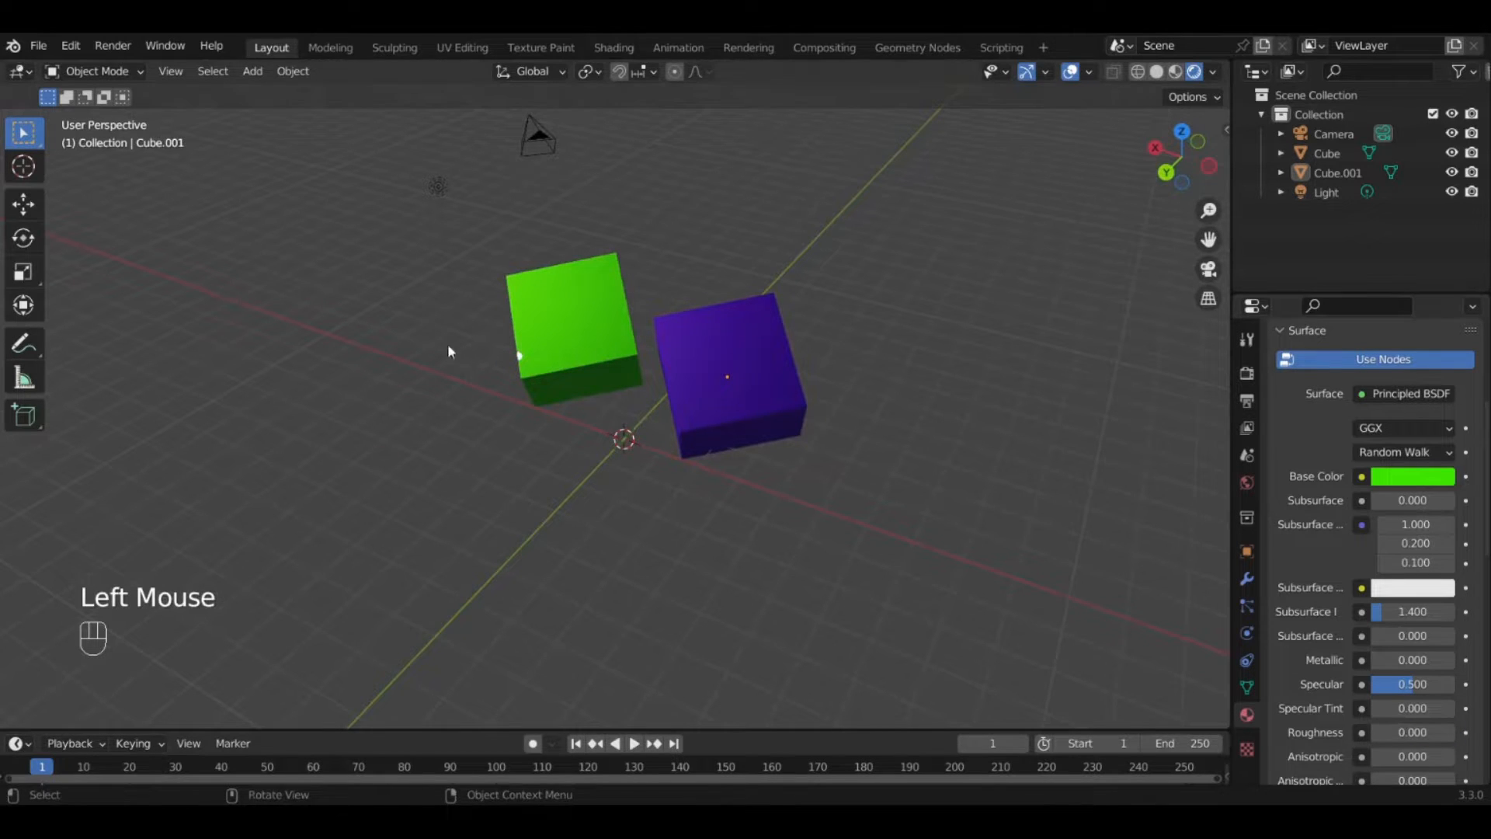
scroll(448, 344, up, 3)
middle_drag(440, 343, 361, 357)
scroll(399, 379, down, 1)
Select the light and shift it above the cubes with a free move followed by a move along the Y axis.
click(470, 168)
key(g)
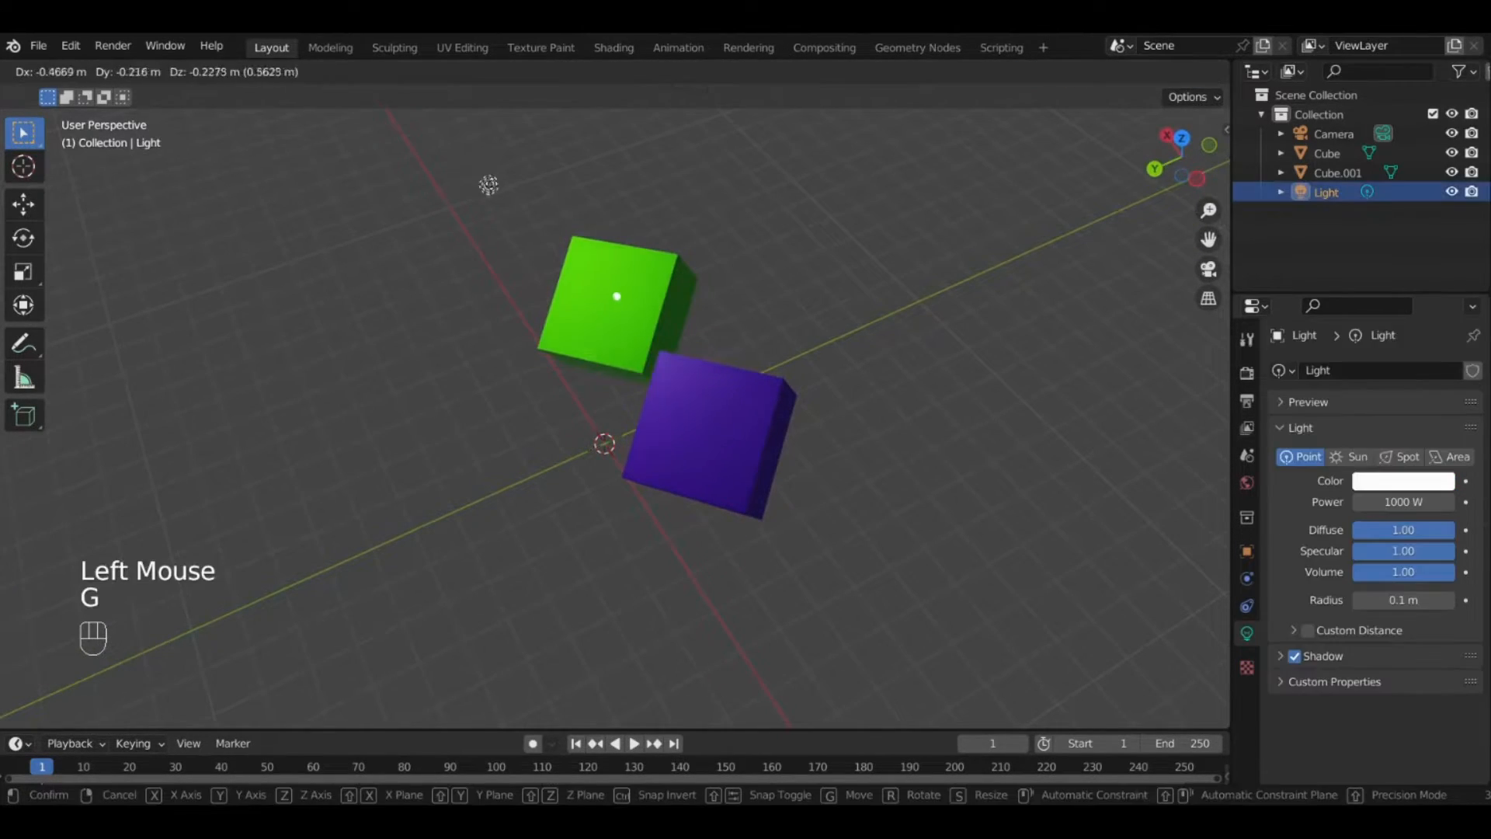
click(580, 307)
scroll(580, 307, up, 1)
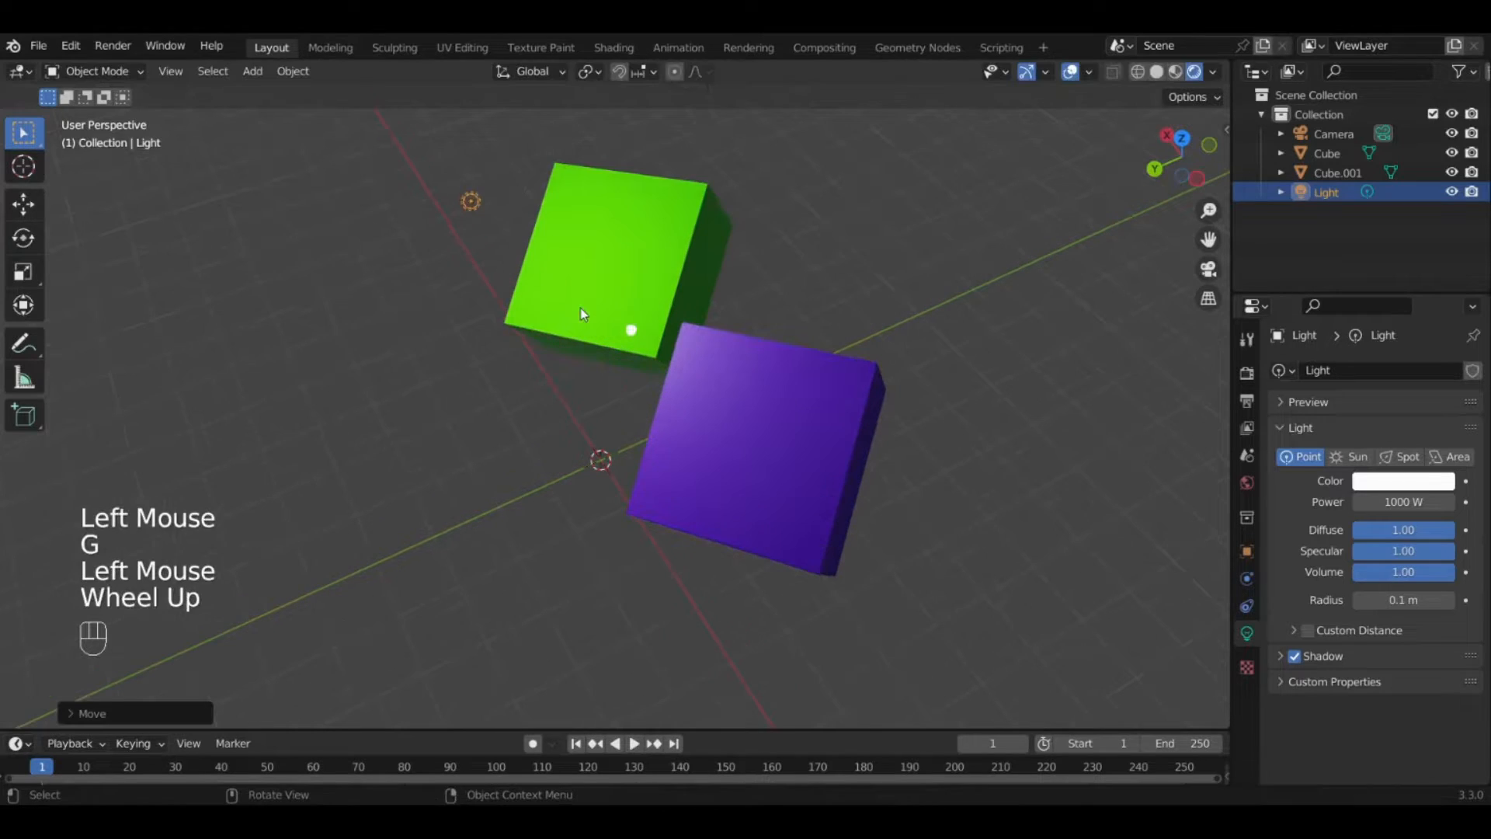
key(g)
key(y)
click(674, 345)
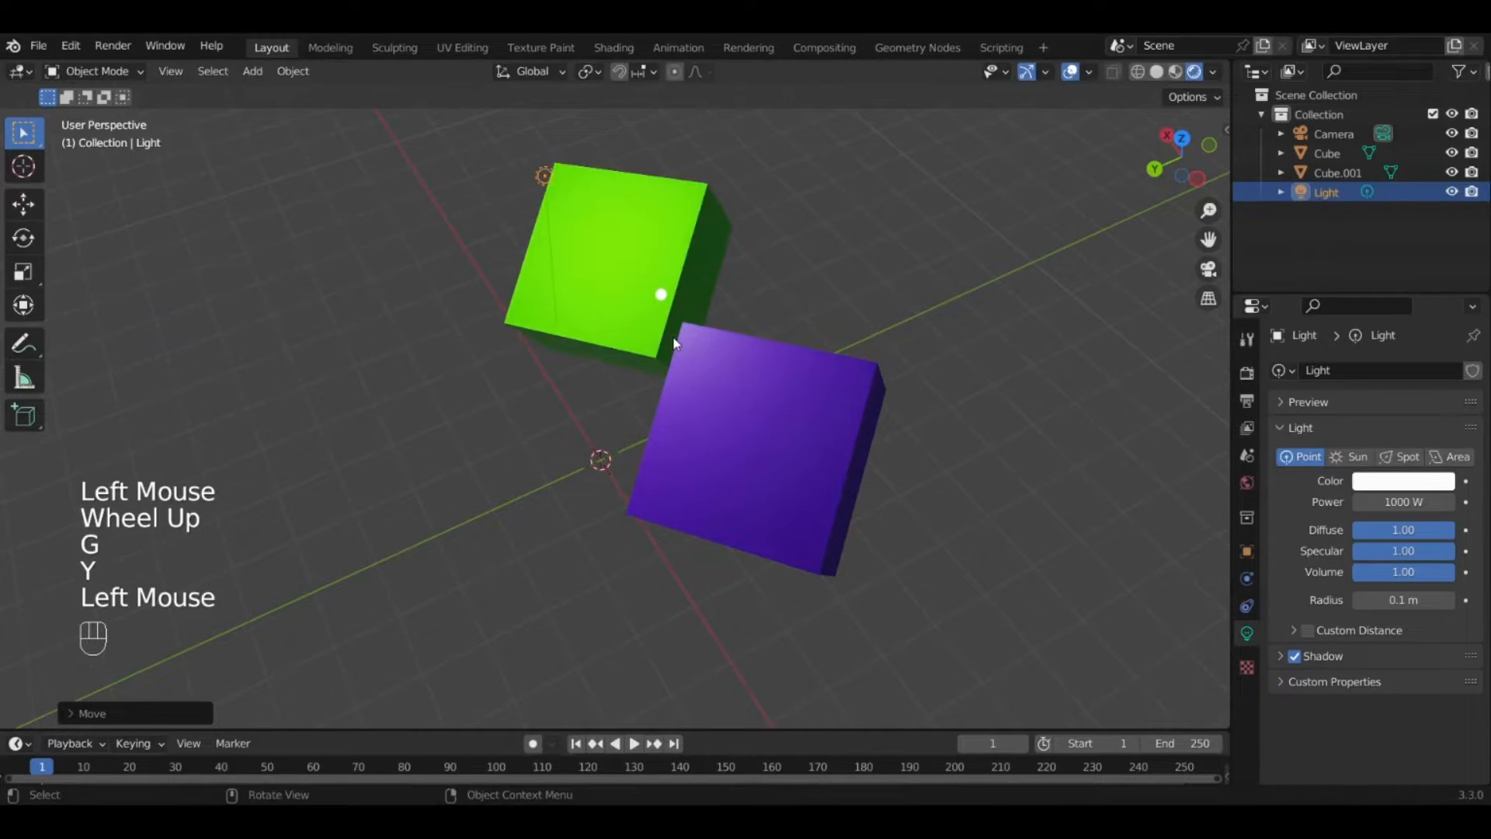
Lower the light about 2.6 m along the Z axis, close to the green cube's surface.
key(g)
key(z)
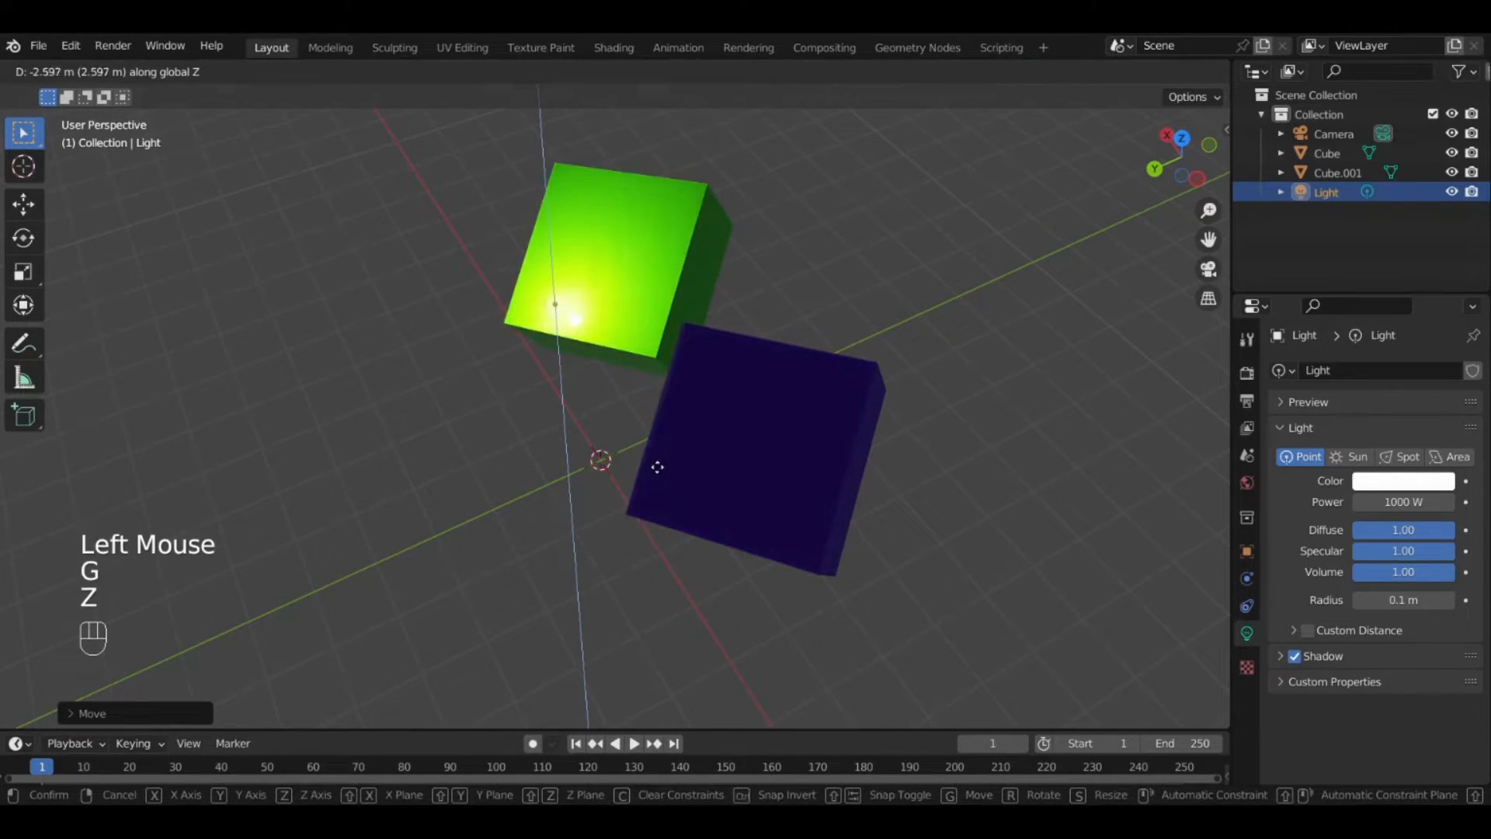
click(655, 469)
scroll(682, 299, up, 1)
middle_drag(682, 299, 1085, 252)
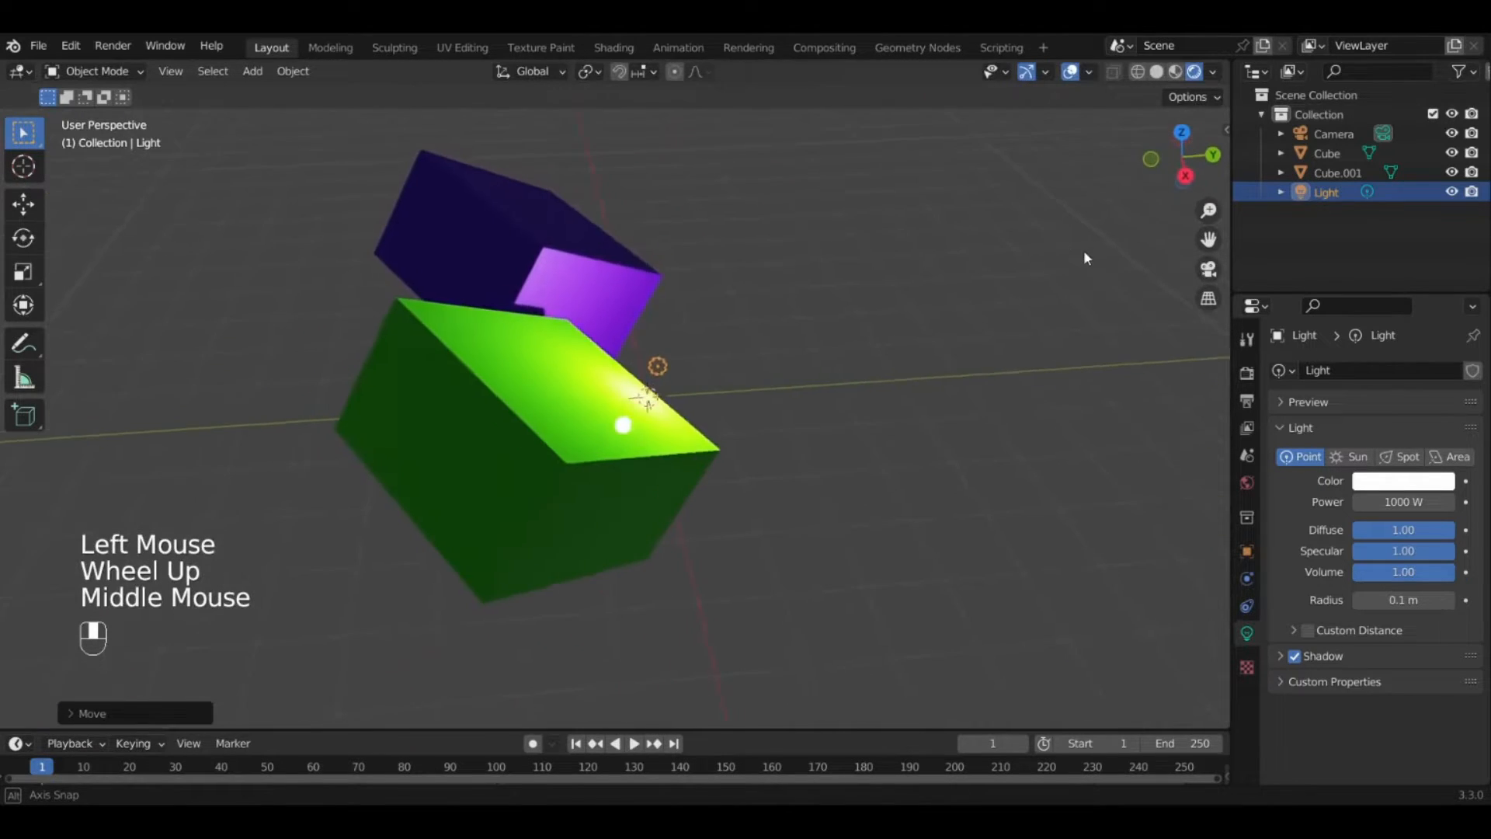
Select the green cube and set its material's Roughness to 1.000.
scroll(982, 319, down, 2)
middle_drag(981, 320, 511, 272)
scroll(912, 342, up, 2)
scroll(511, 272, up, 2)
click(510, 269)
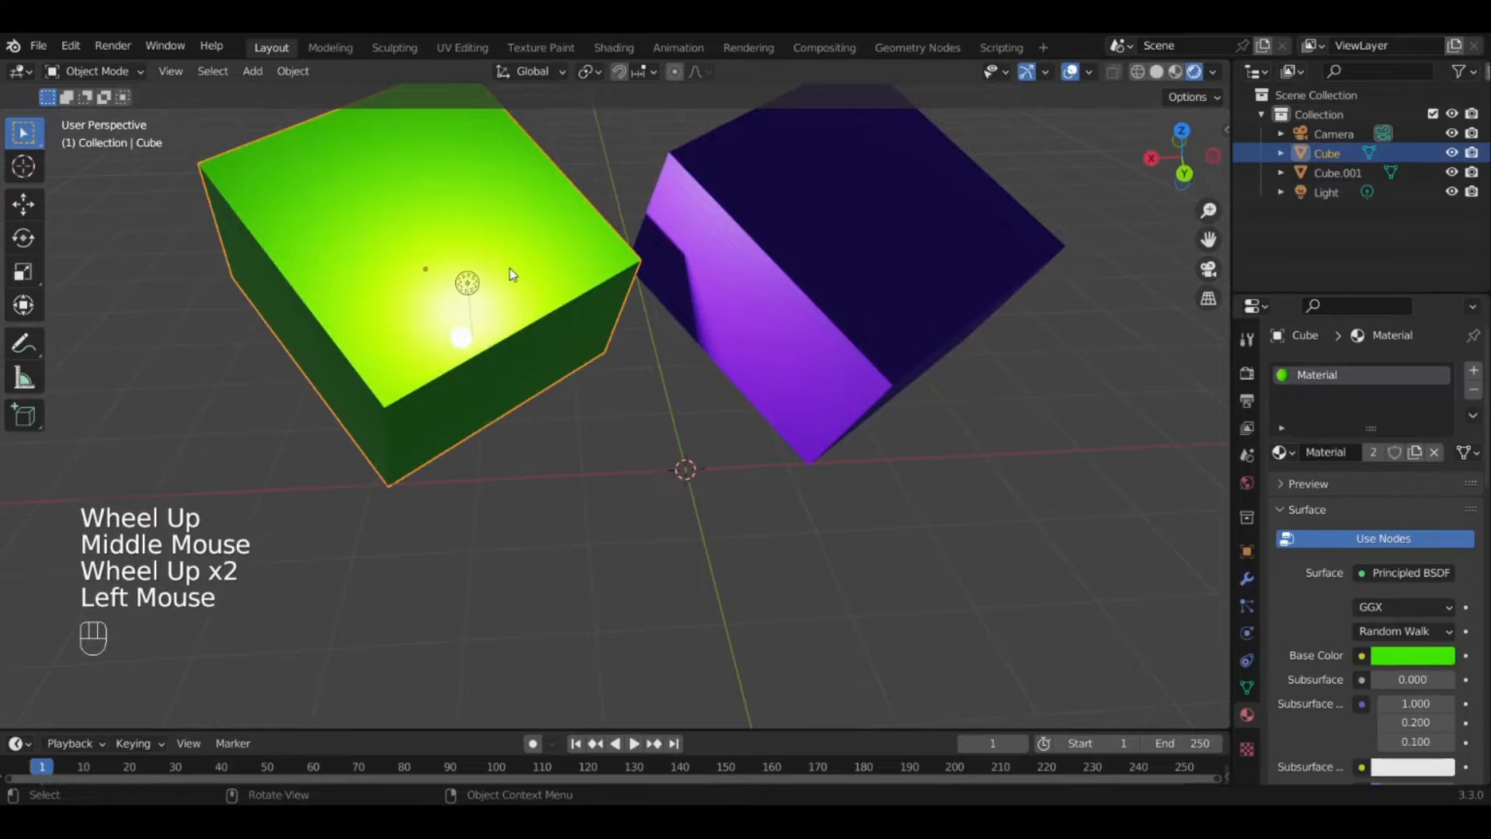
scroll(1271, 585, down, 4)
scroll(1289, 614, down, 3)
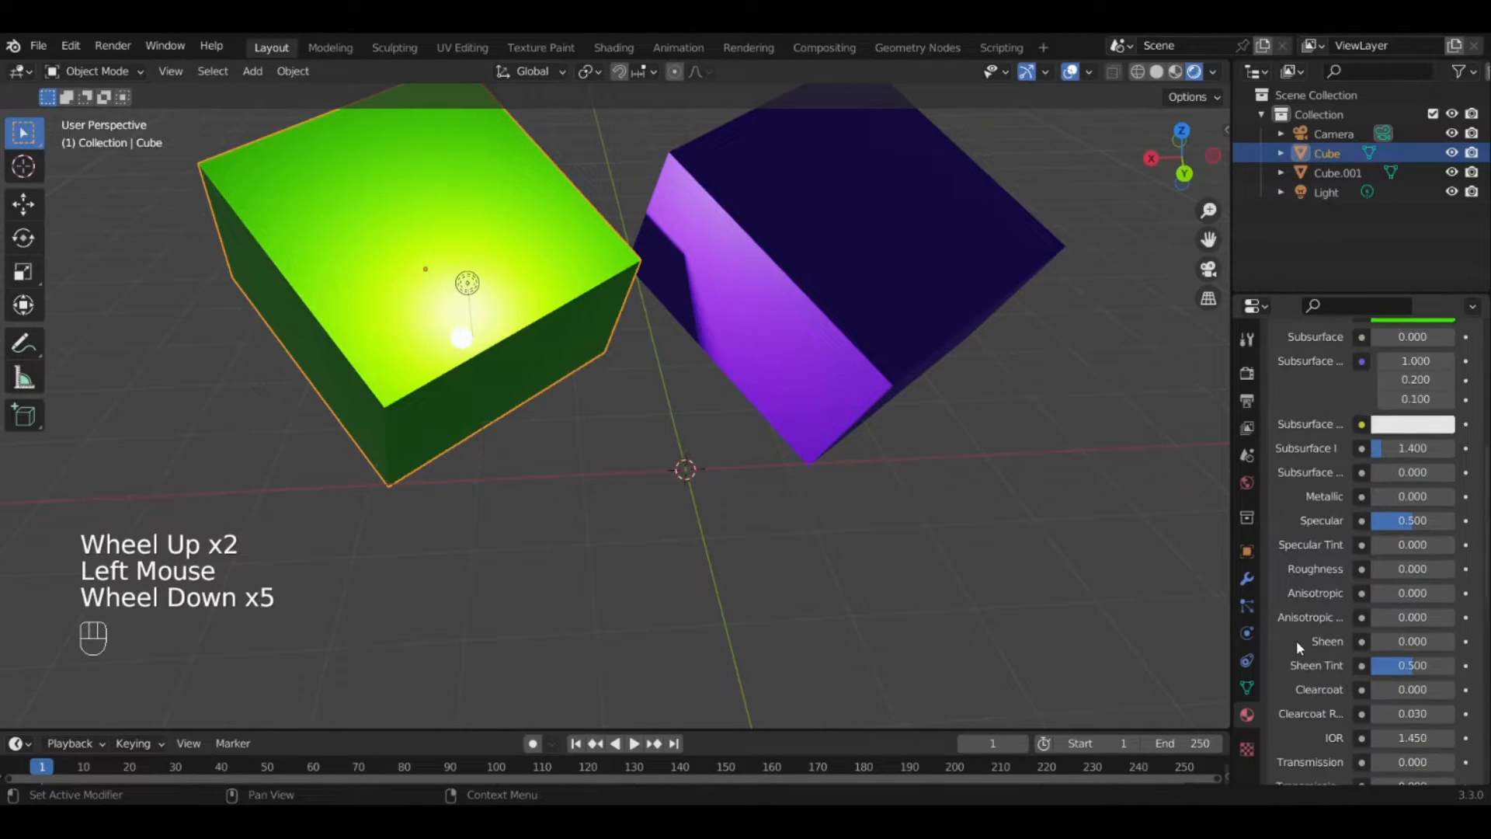
scroll(1362, 598, up, 2)
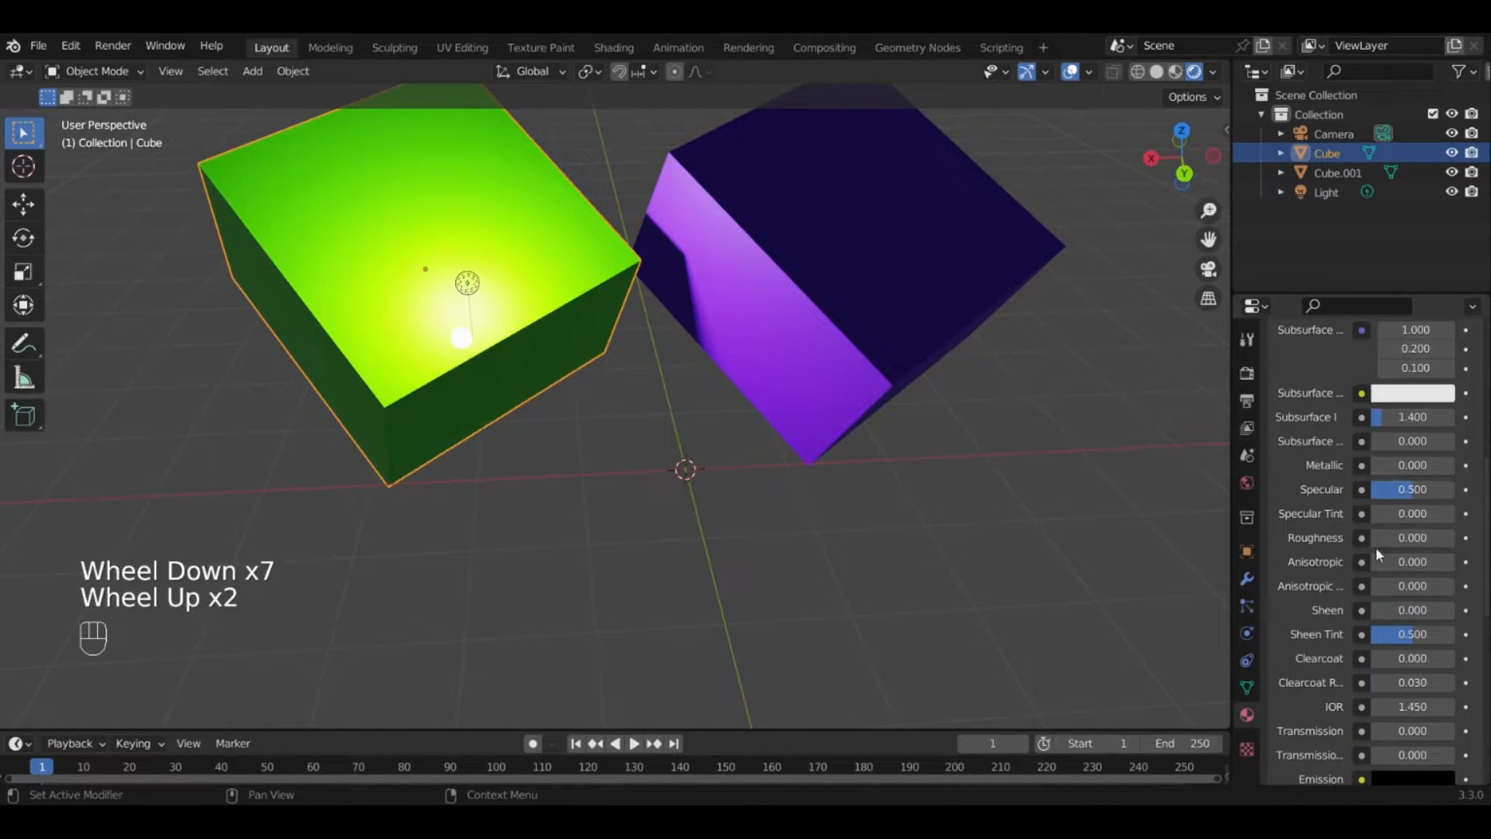
drag(1377, 537, 1452, 538)
Select the light and move it freely into the open space away from both cubes.
scroll(1047, 501, down, 2)
mouse_move(1048, 501)
middle_down()
mouse_move(672, 511)
mouse_move(853, 526)
mouse_move(766, 539)
middle_up()
scroll(645, 427, up, 1)
click(637, 427)
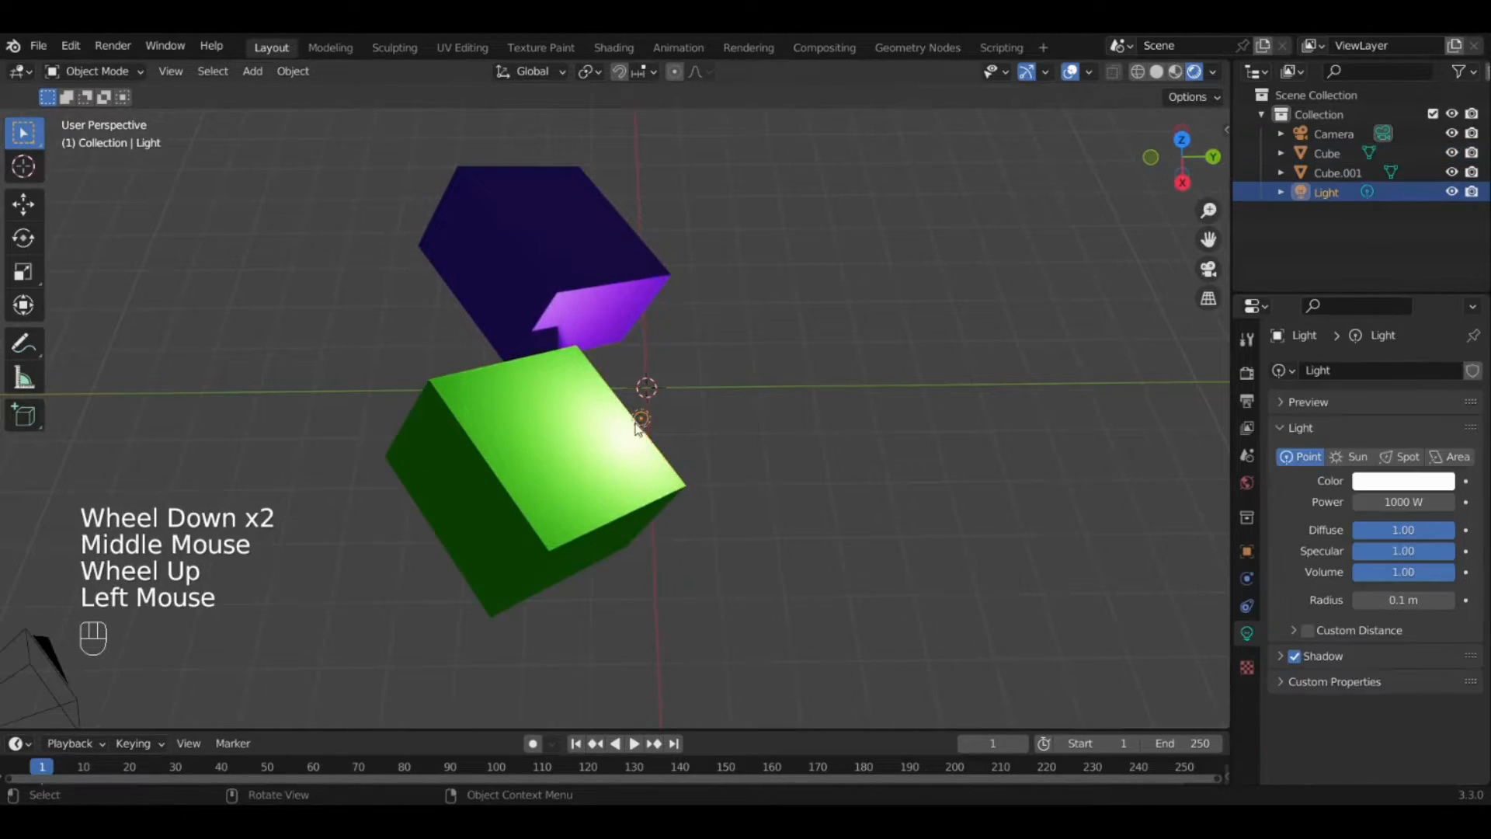
key(g)
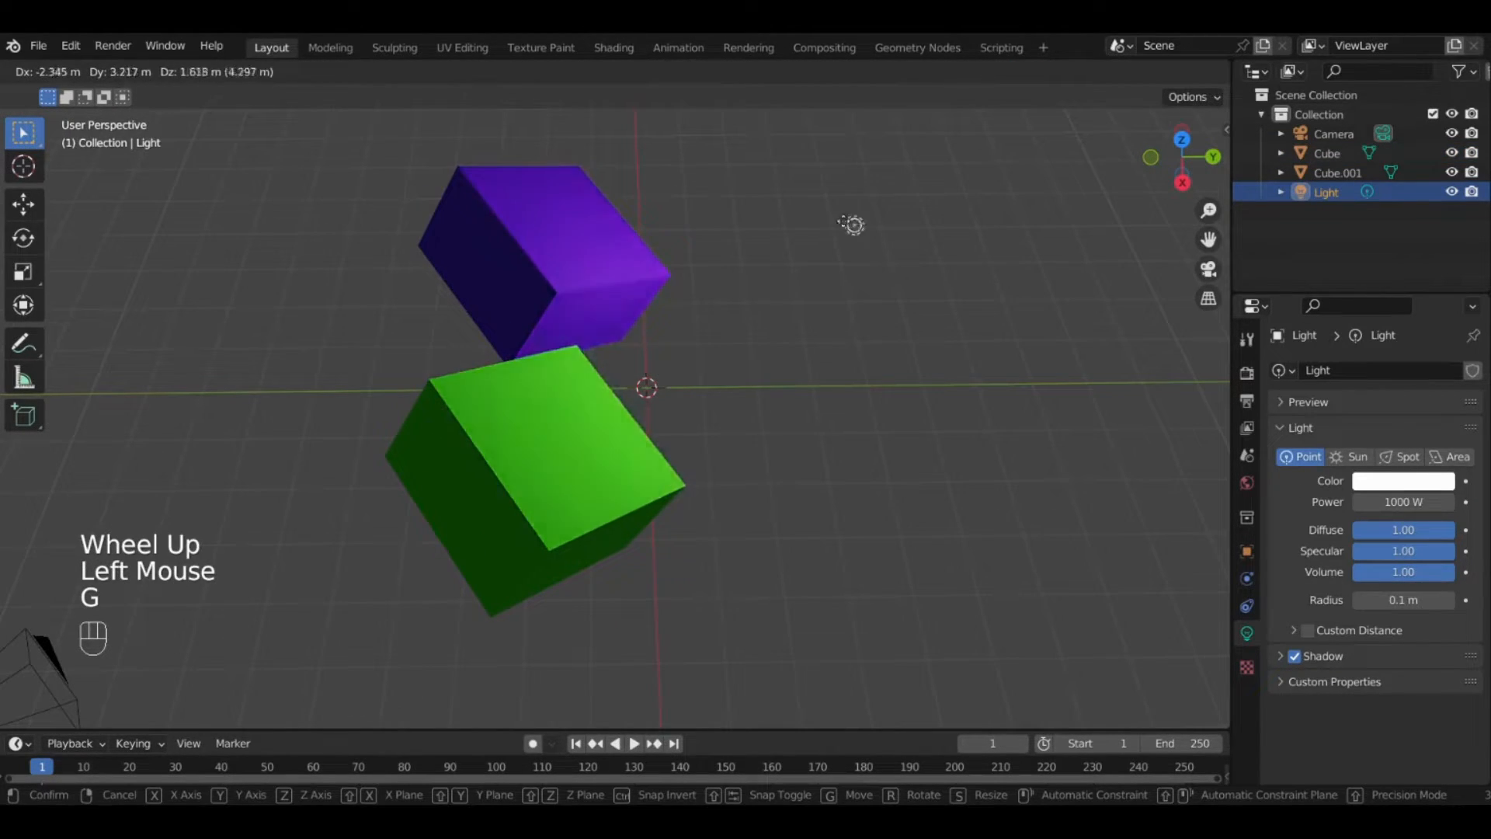
click(981, 306)
Select the green cube and review the remaining Principled BSDF settings of its material.
middle_drag(981, 306, 311, 386)
scroll(538, 451, up, 2)
click(311, 386)
scroll(1441, 653, down, 4)
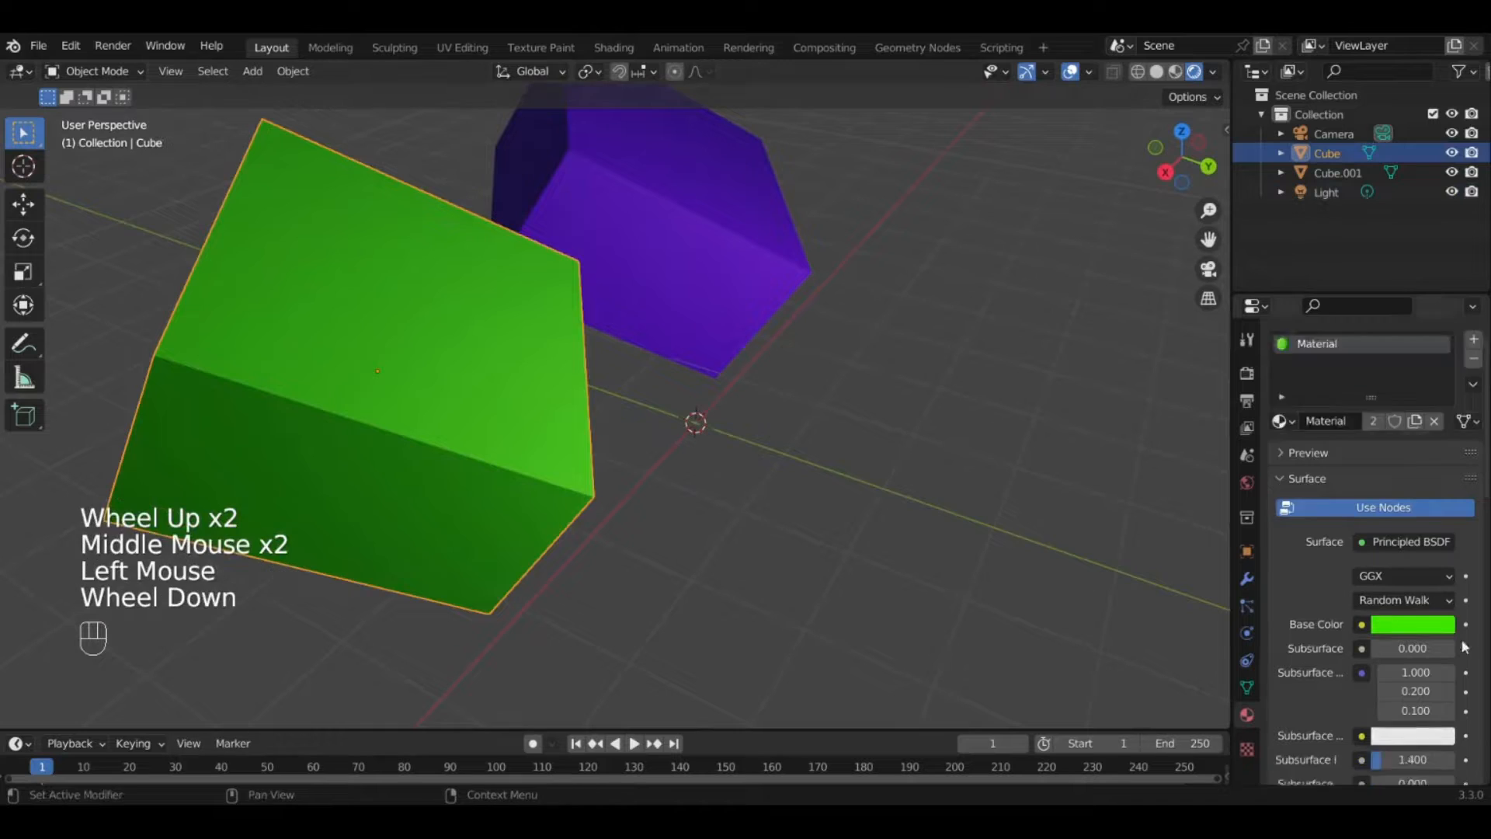
scroll(1441, 653, down, 4)
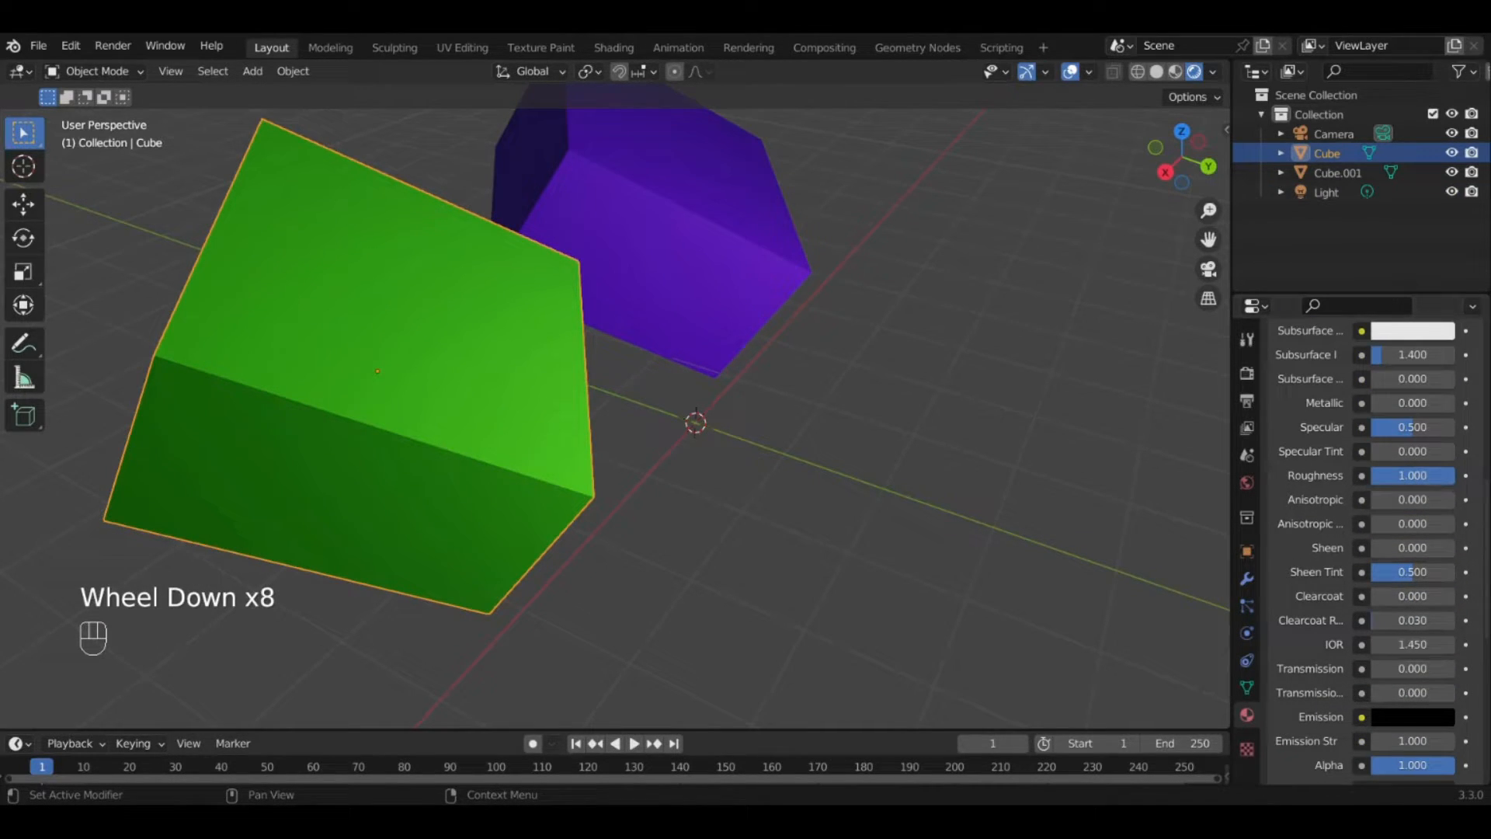
scroll(1467, 633, up, 2)
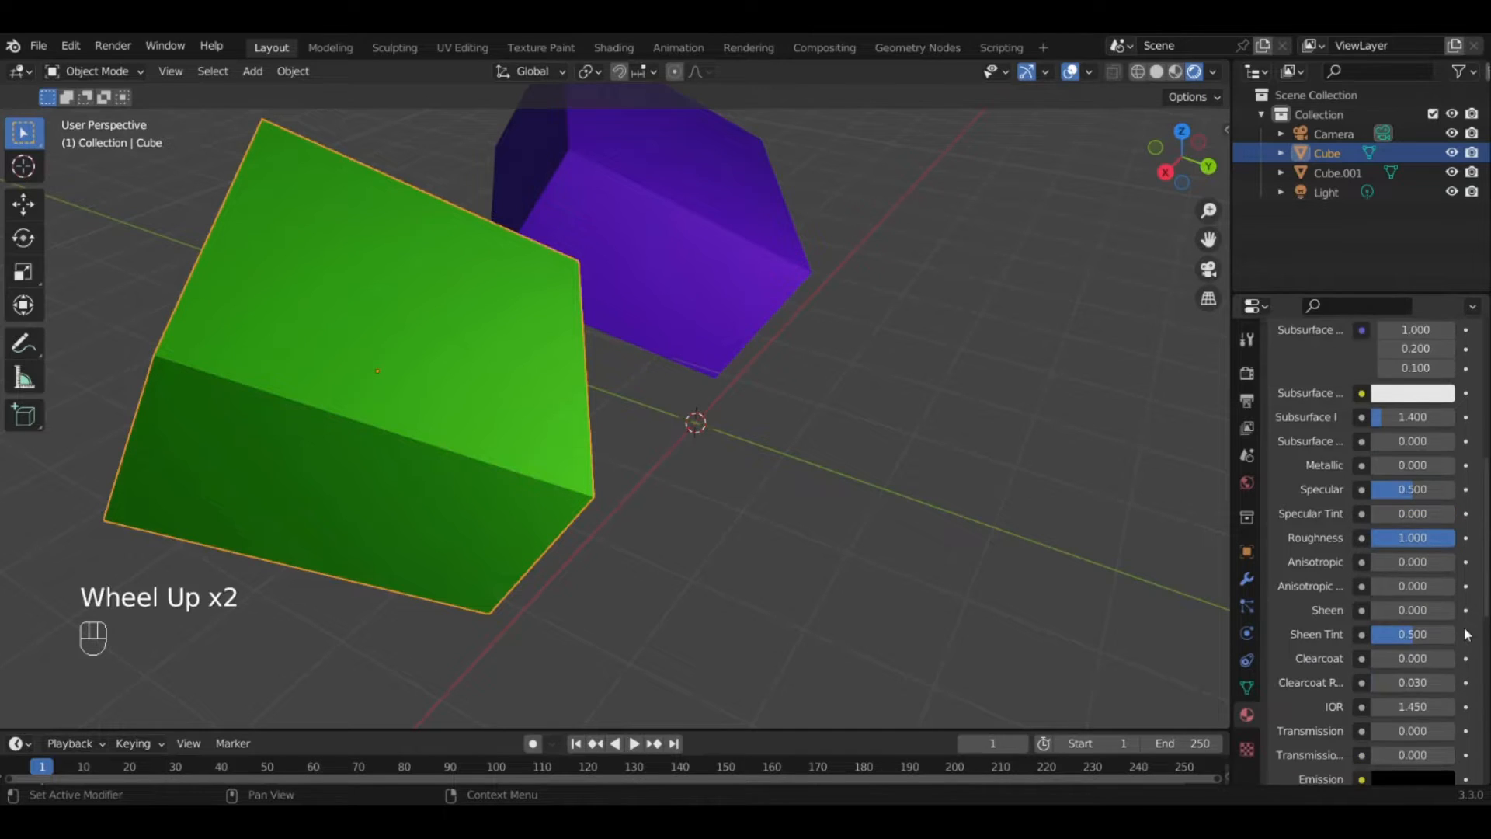
scroll(1439, 621, down, 3)
scroll(1430, 611, up, 6)
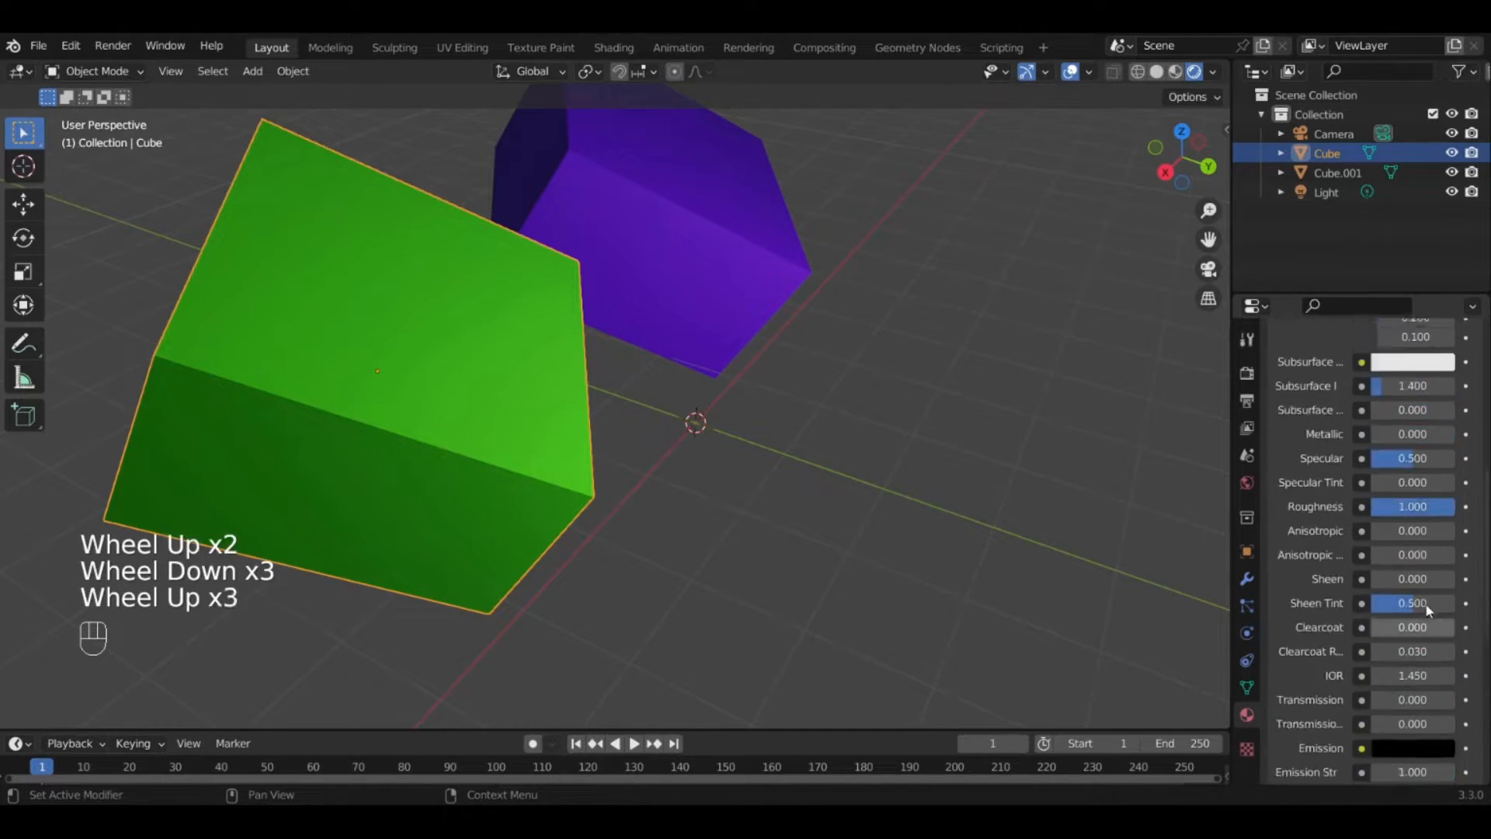
scroll(757, 598, down, 2)
middle_drag(758, 598, 606, 626)
scroll(637, 491, up, 1)
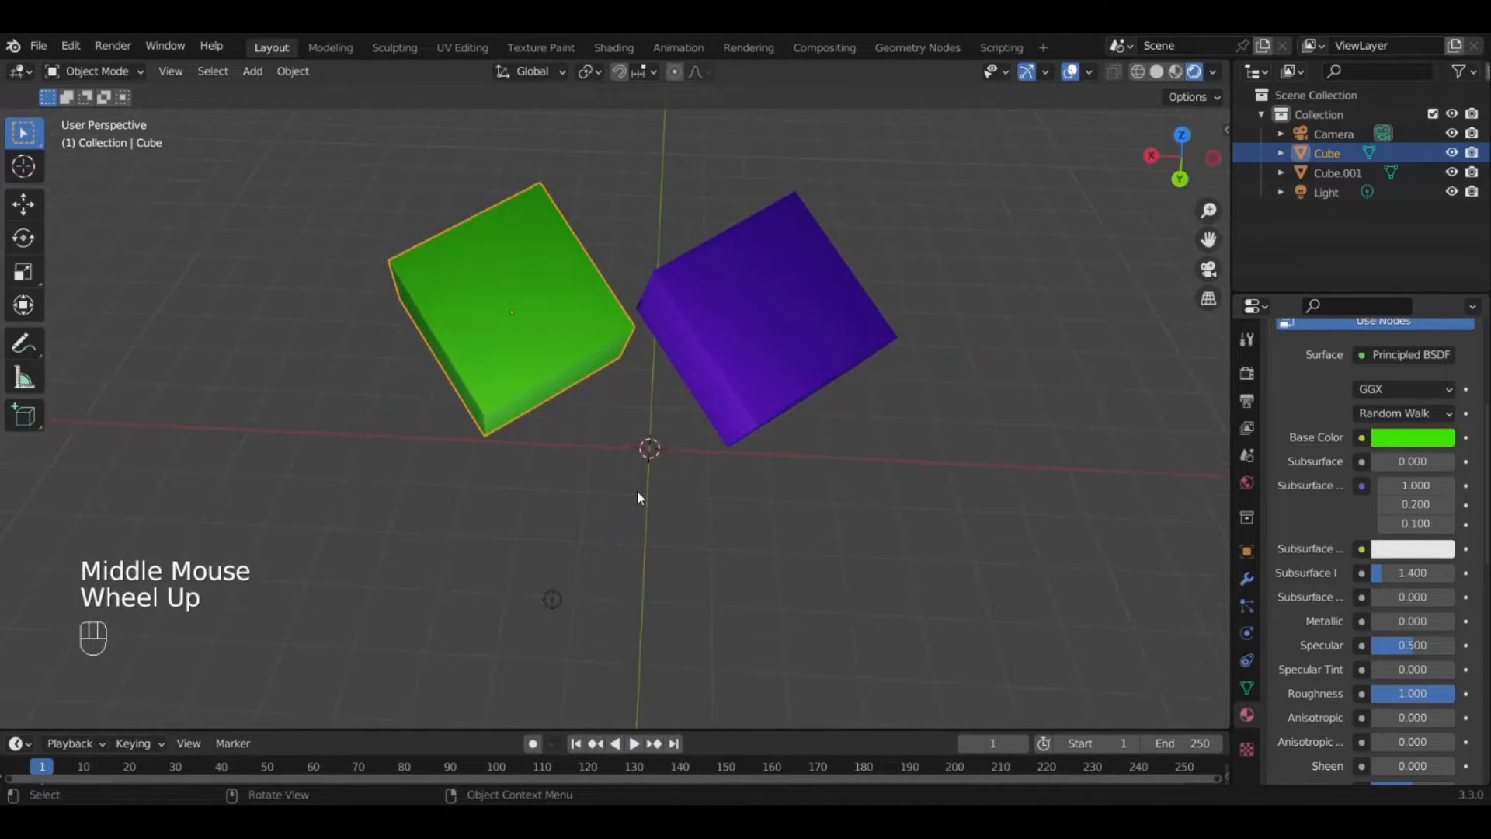
Look through the green cube's object, modifier, particle, physics, constraint, data, material and texture properties.
middle_drag(637, 491, 598, 349)
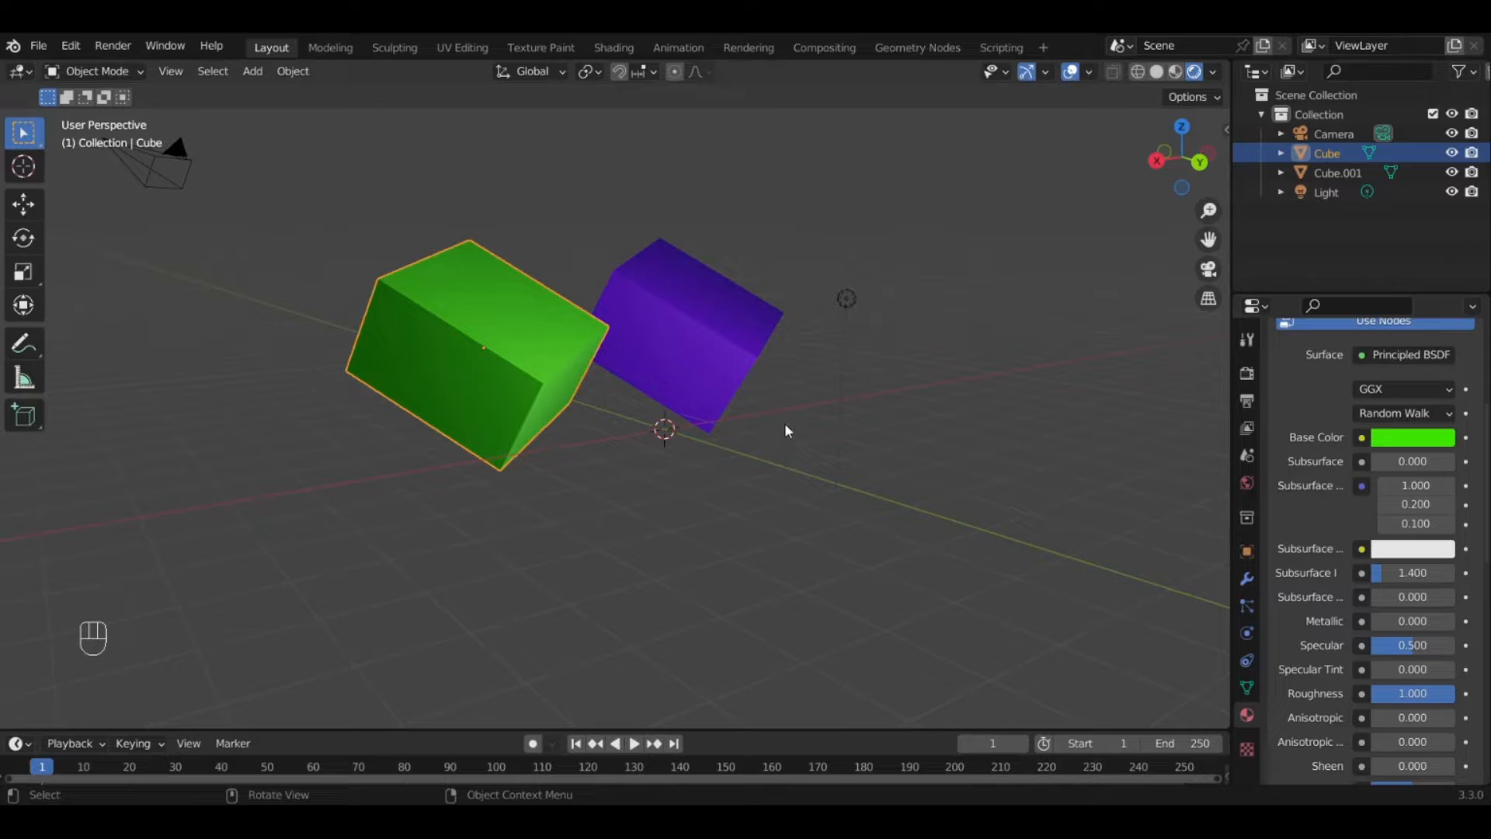
click(1246, 552)
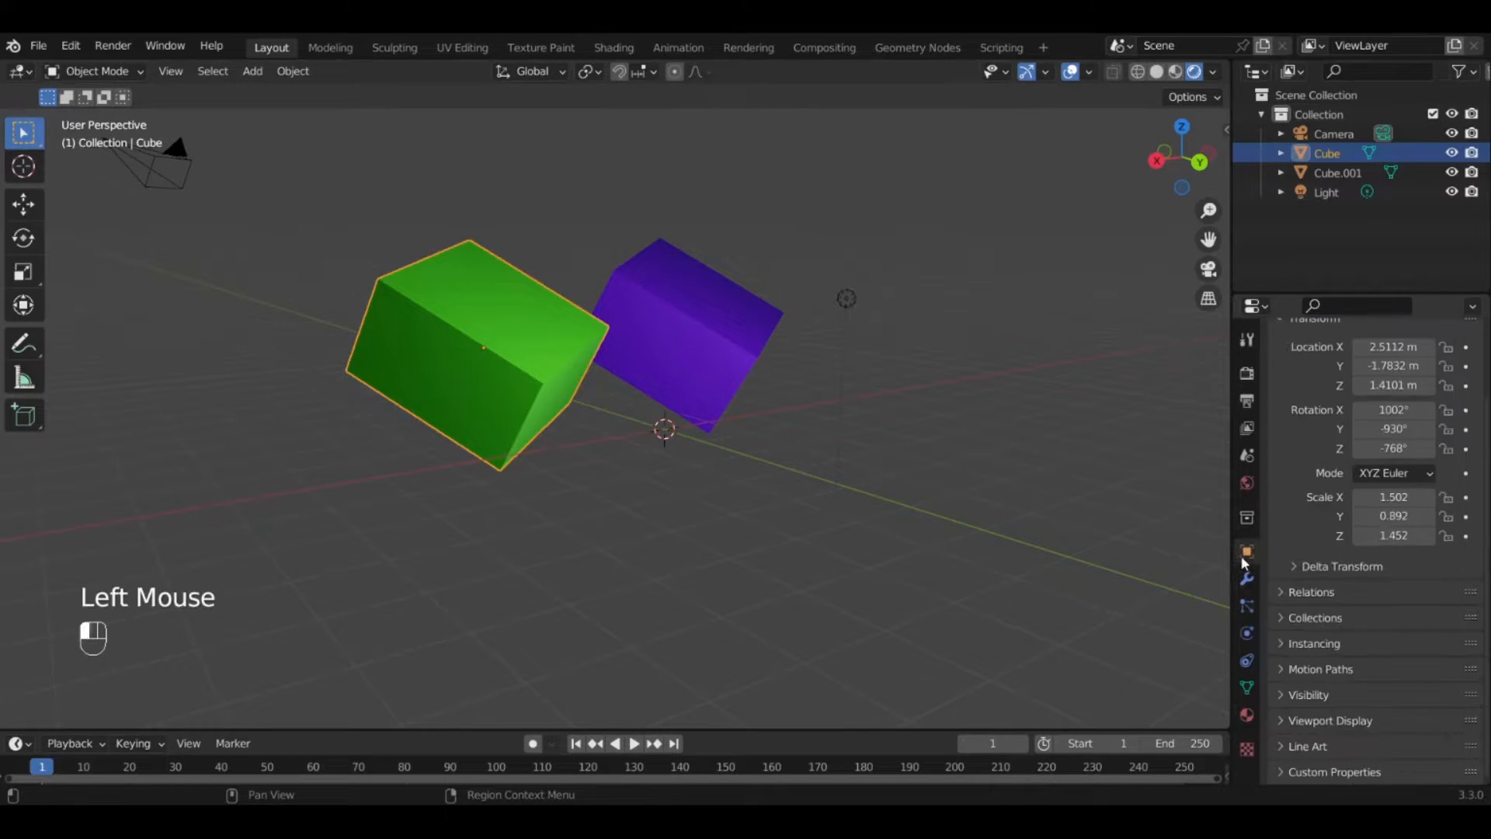
click(1249, 581)
click(1248, 607)
click(1247, 633)
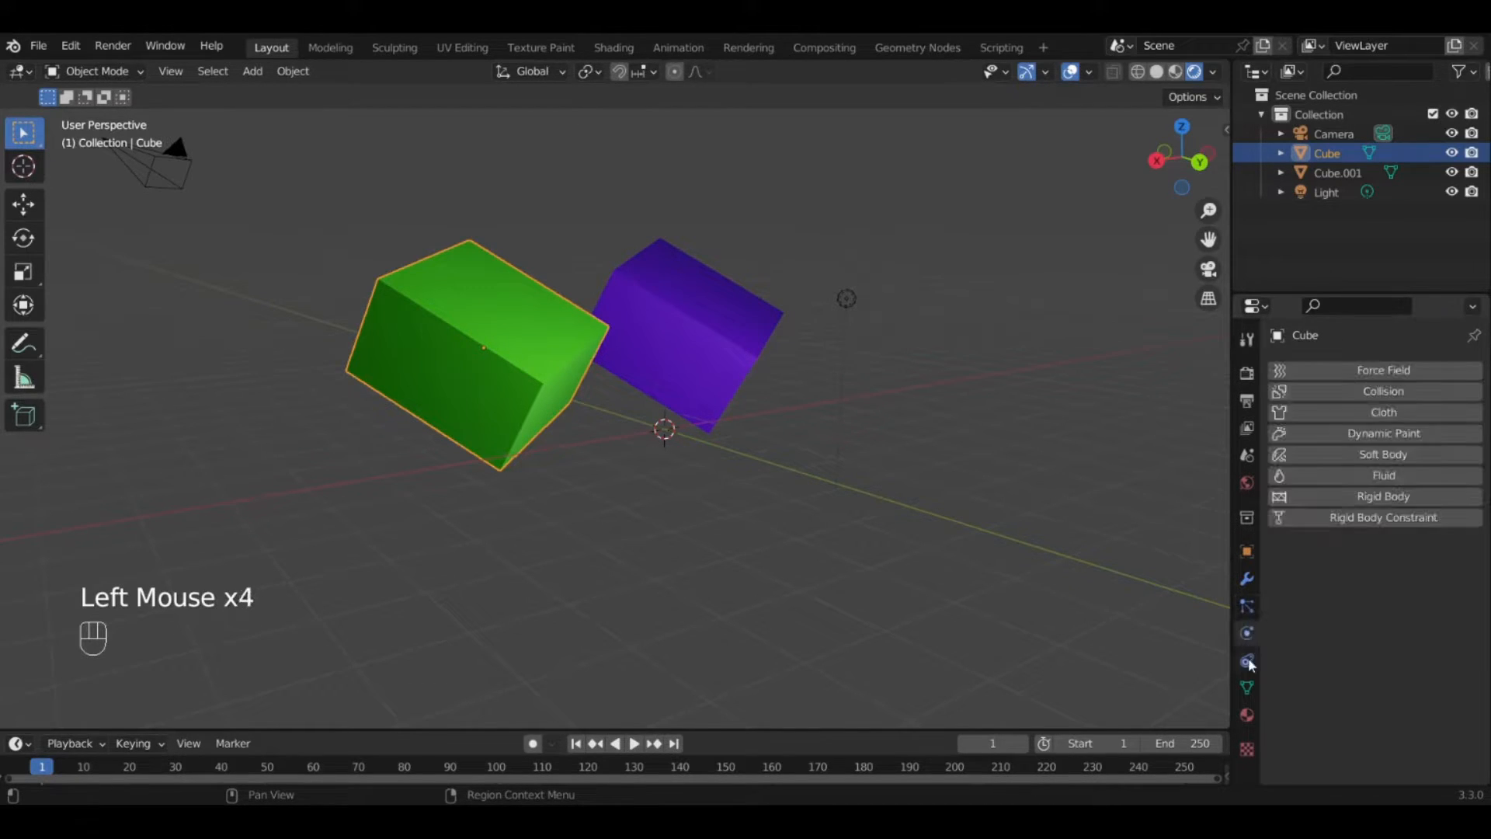
click(1247, 660)
click(1248, 687)
click(1248, 714)
click(1248, 749)
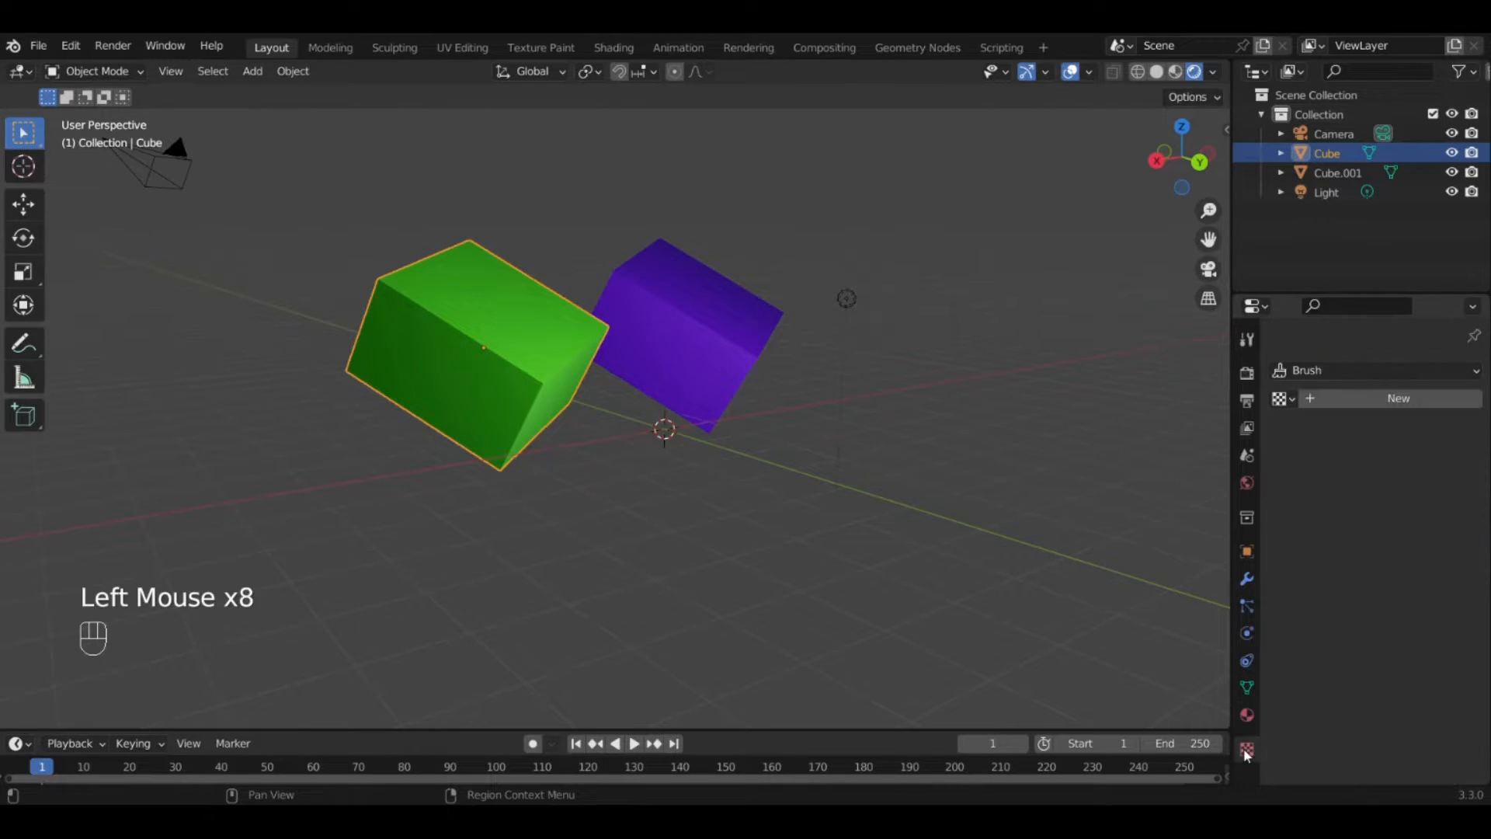
Set the scene's render engine to Cycles and inspect both cubes in the rendered viewport.
click(1246, 374)
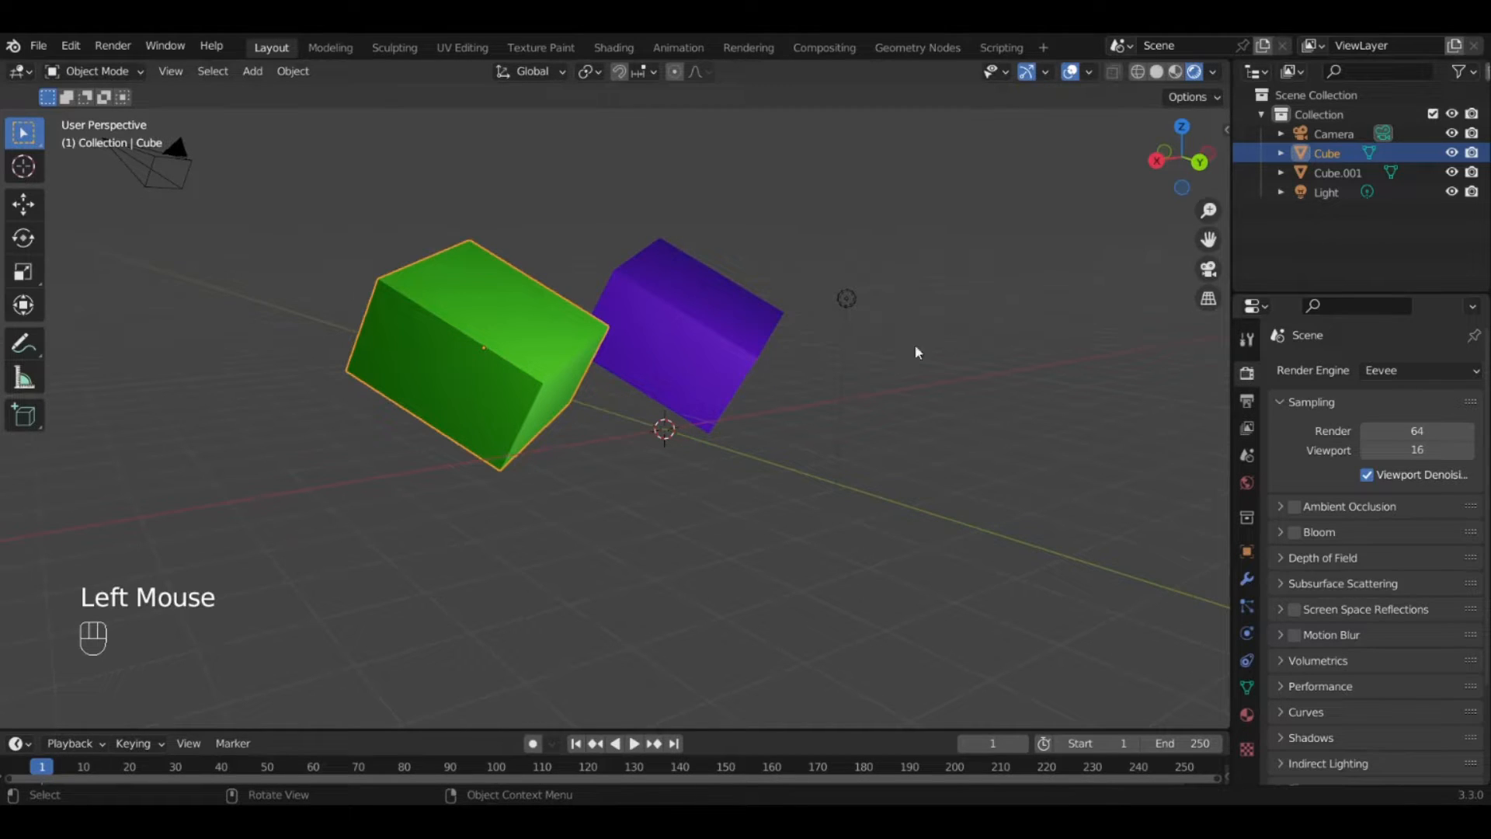
middle_drag(917, 352, 823, 411)
click(1397, 370)
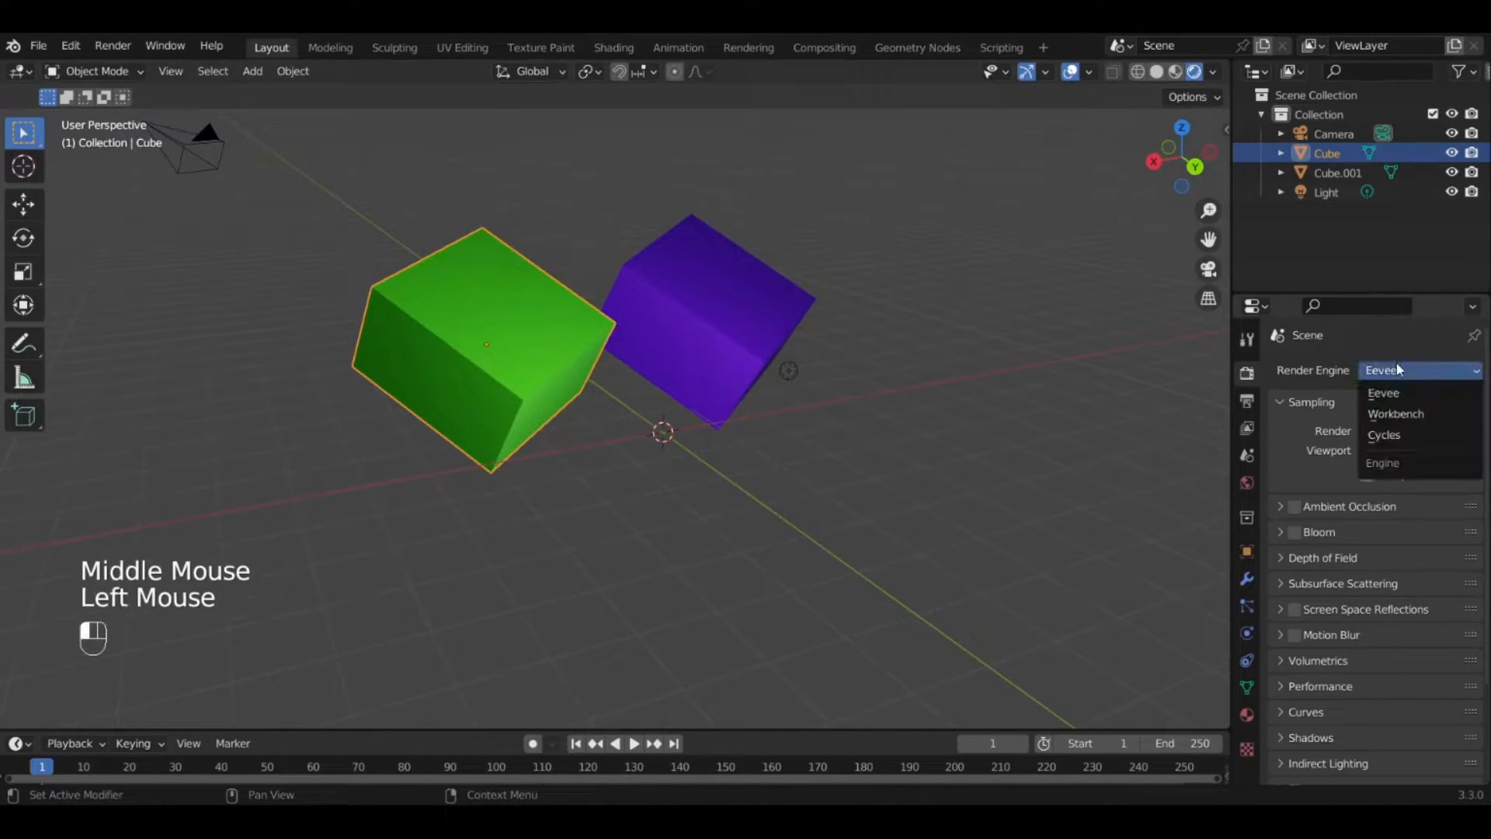
click(1394, 437)
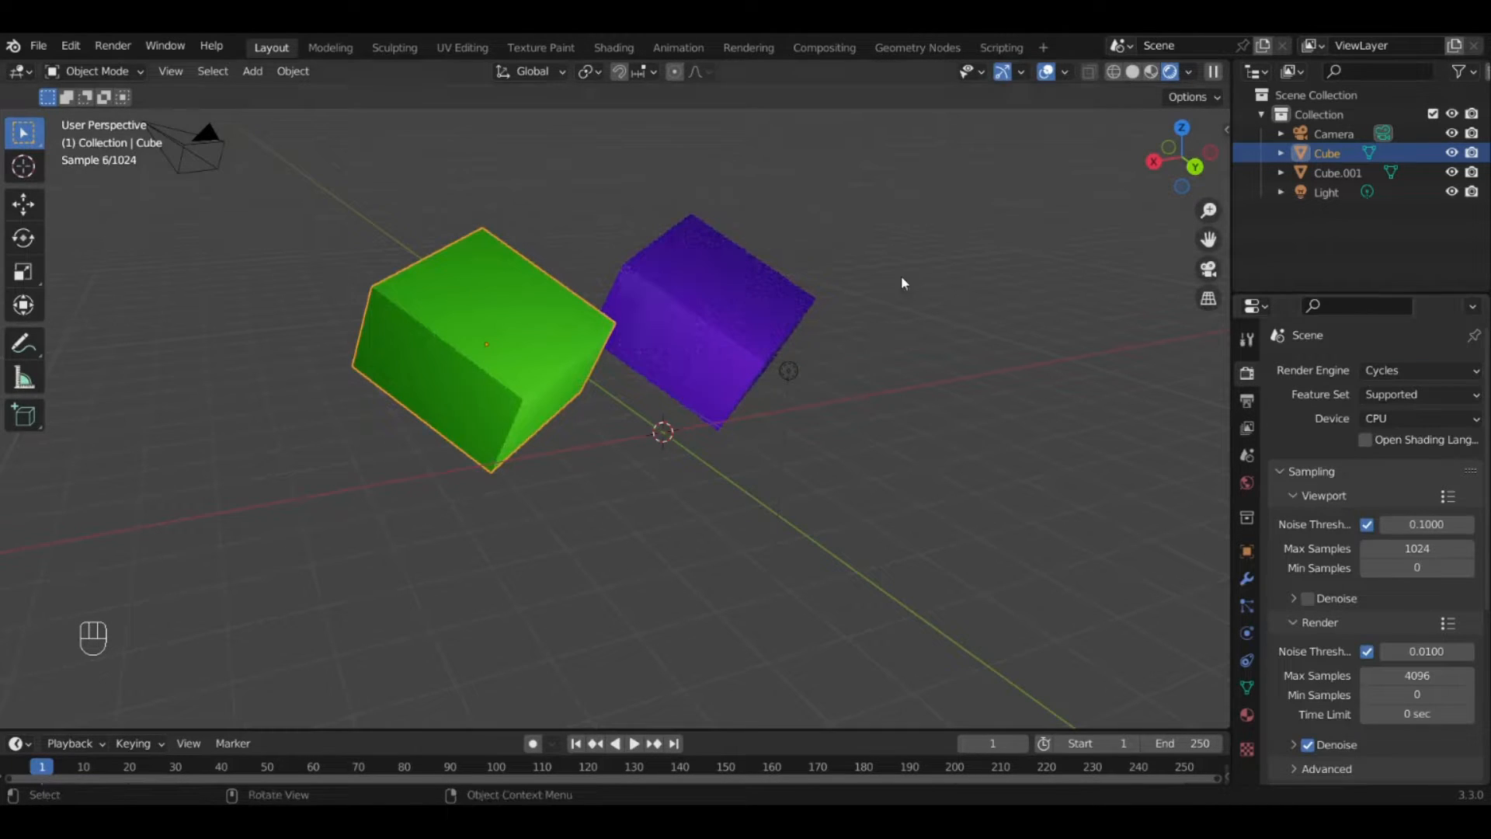
middle_drag(901, 275, 920, 298)
scroll(821, 333, up, 3)
scroll(822, 328, down, 4)
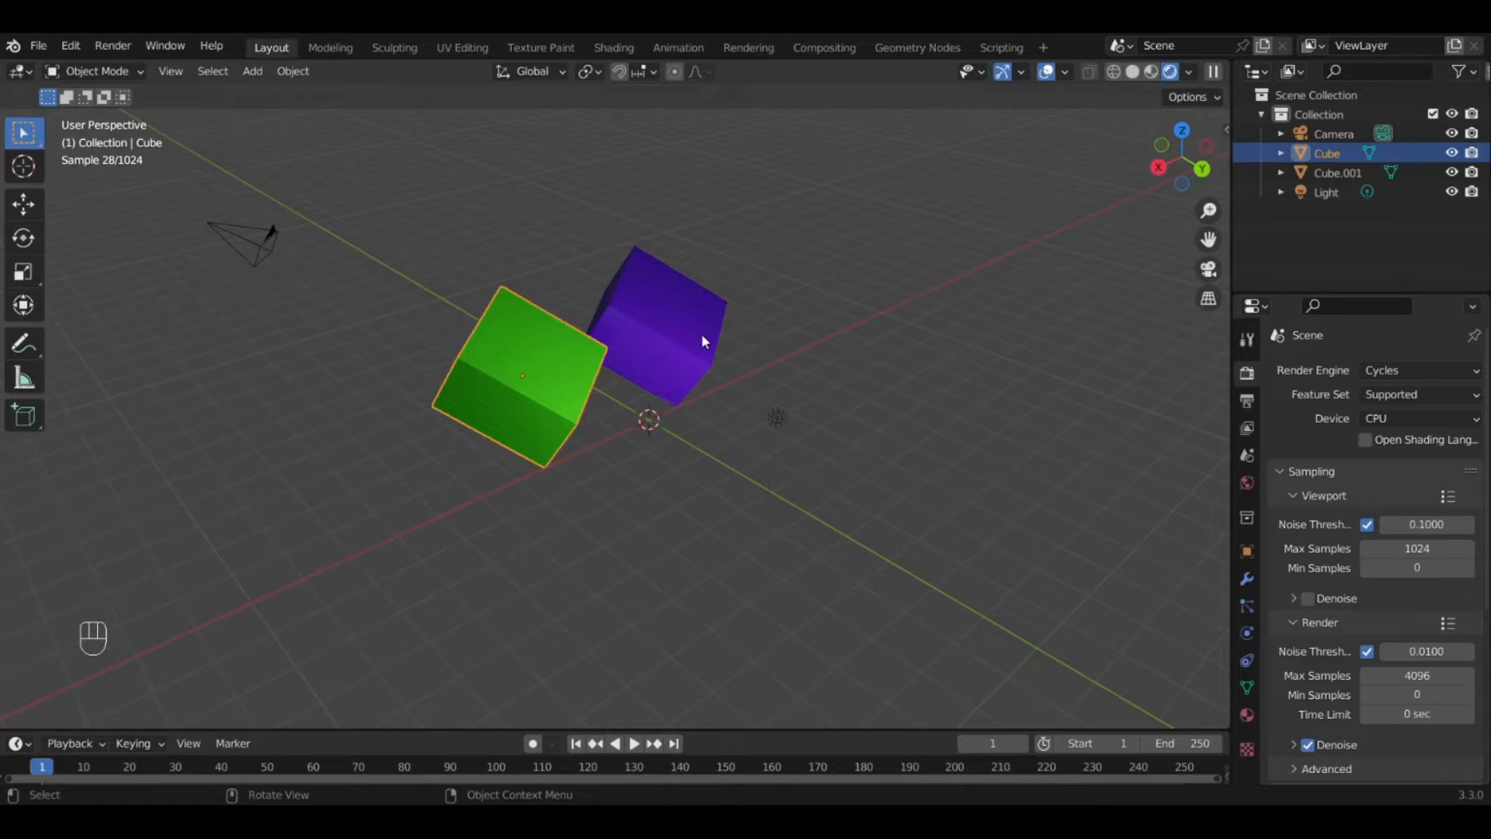
Switch the render engine back to Eevee, inspect the cubes up close and deselect the green cube.
click(1404, 367)
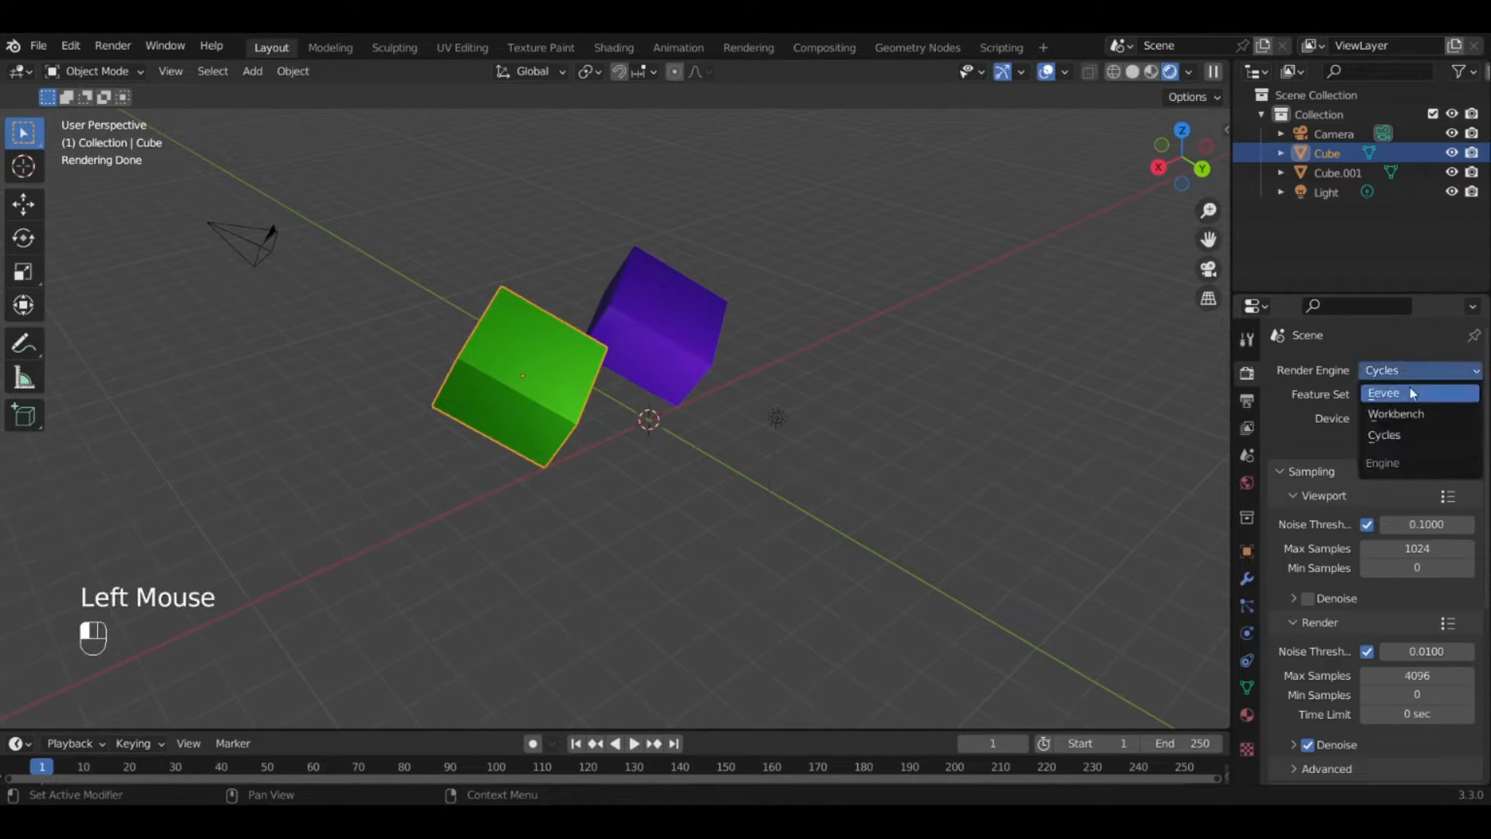
click(1410, 388)
scroll(790, 408, down, 2)
middle_drag(790, 409, 875, 513)
scroll(683, 396, up, 4)
click(853, 543)
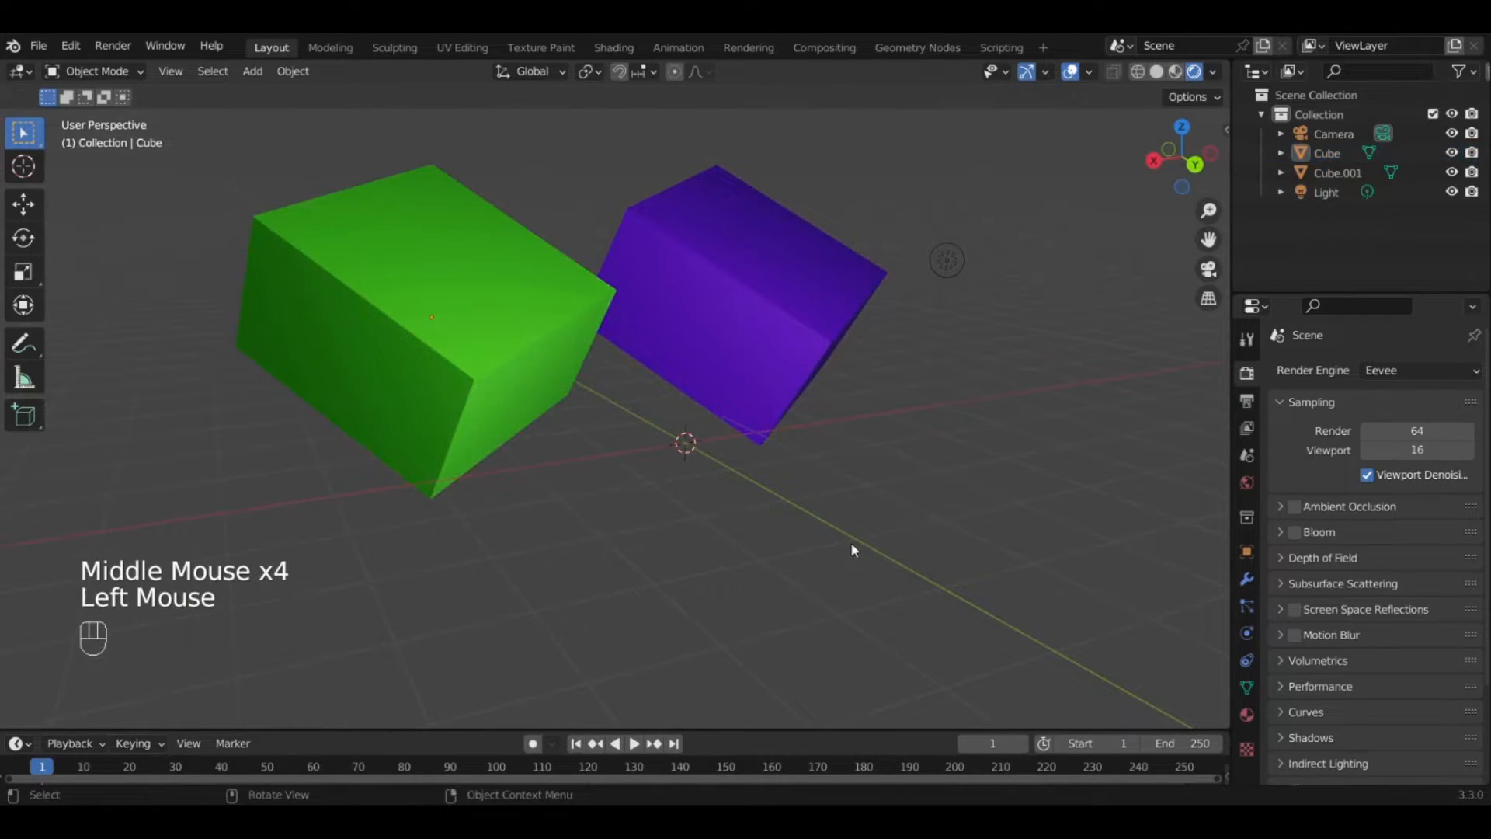
Change the render engine to Cycles again and review its sampling, light path and other render settings.
click(1394, 371)
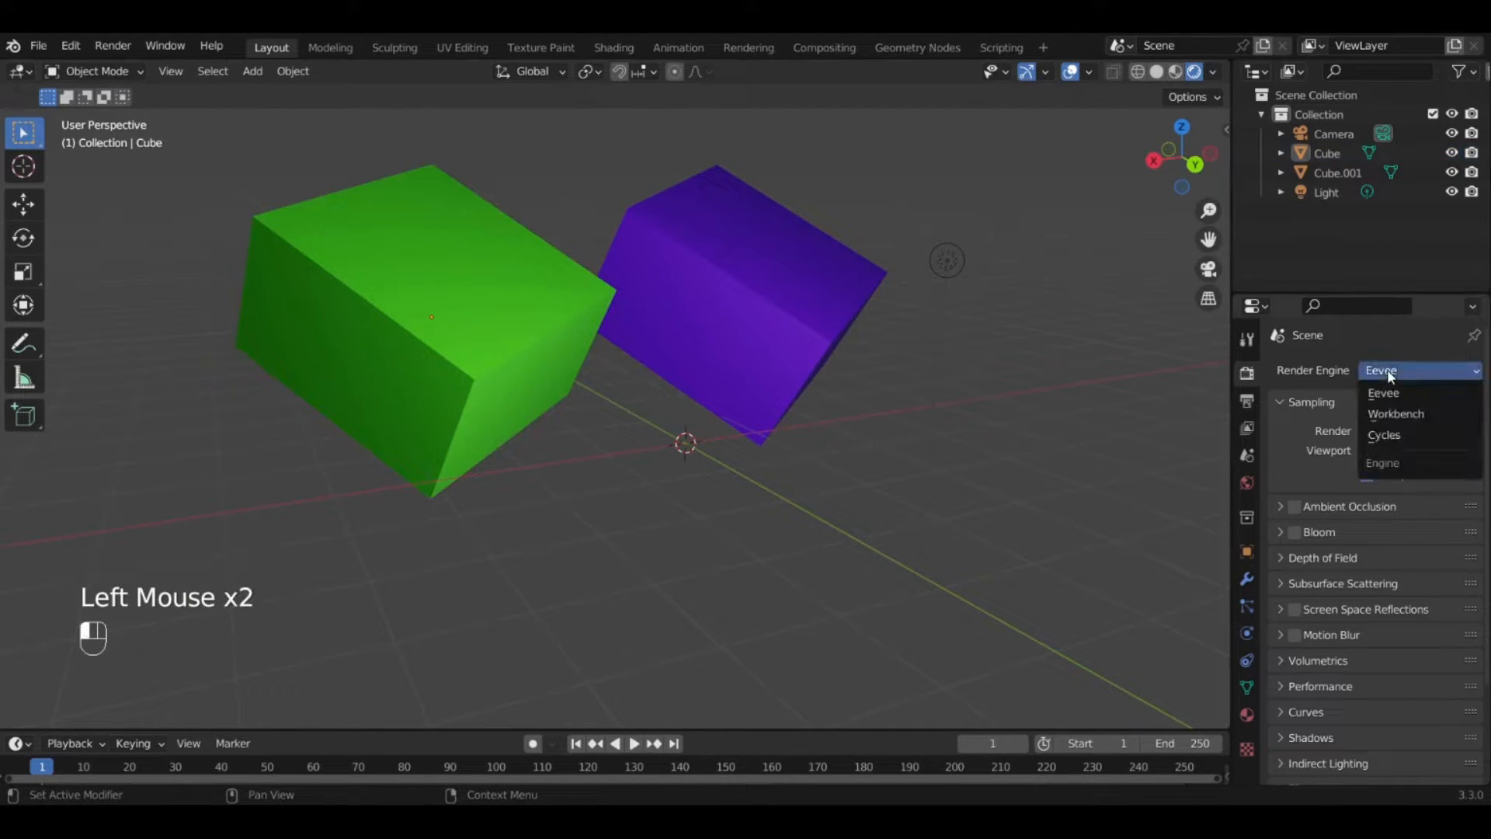
click(1390, 433)
scroll(850, 439, down, 2)
middle_drag(832, 417, 745, 409)
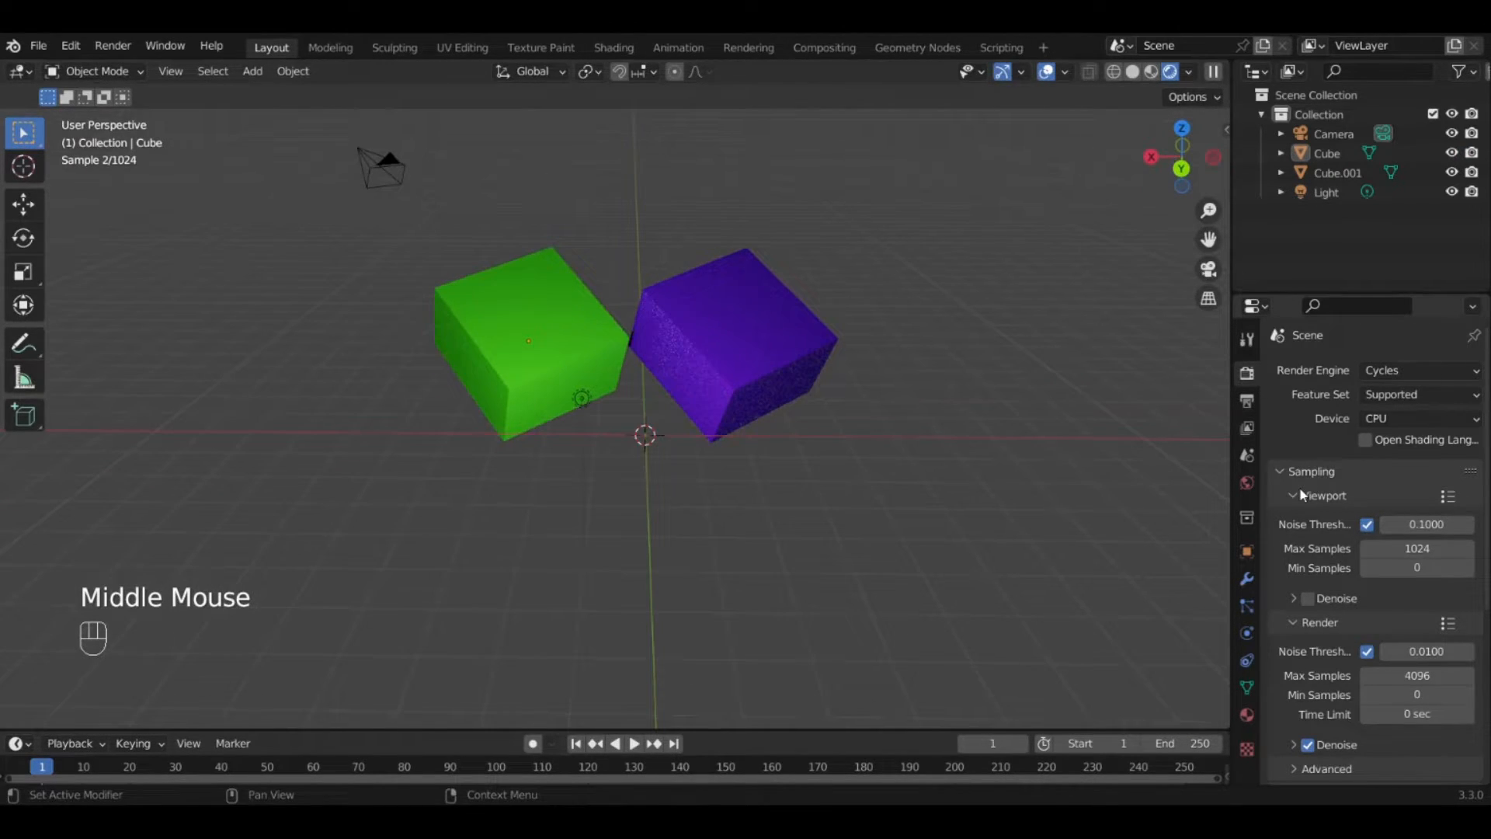
scroll(1368, 387, down, 4)
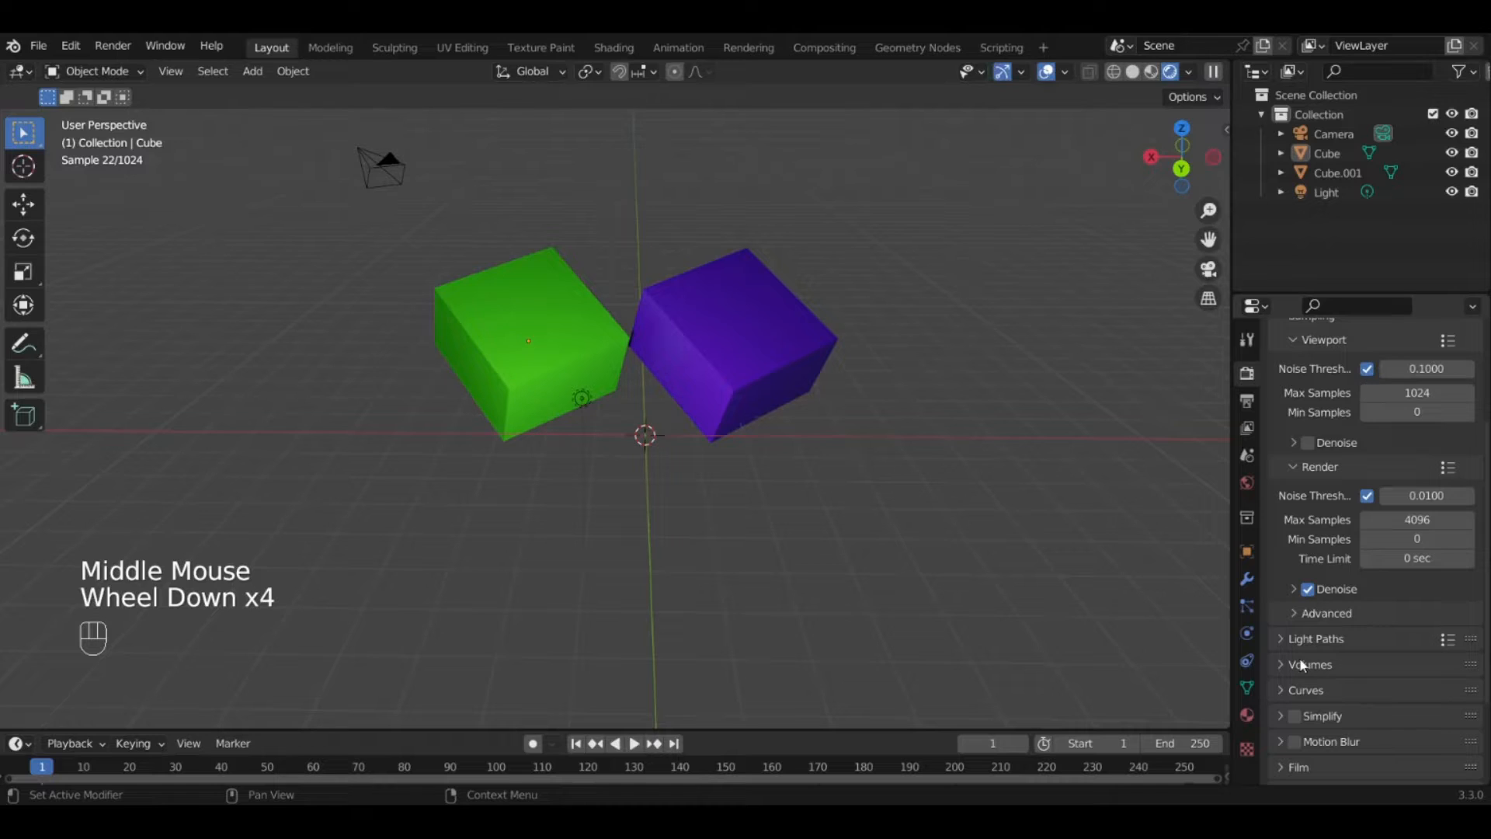
scroll(1302, 666, down, 2)
scroll(1385, 497, up, 3)
scroll(1385, 497, up, 1)
Return the render engine to Eevee and look over its render settings.
drag(1413, 370, 1398, 393)
scroll(1361, 514, down, 2)
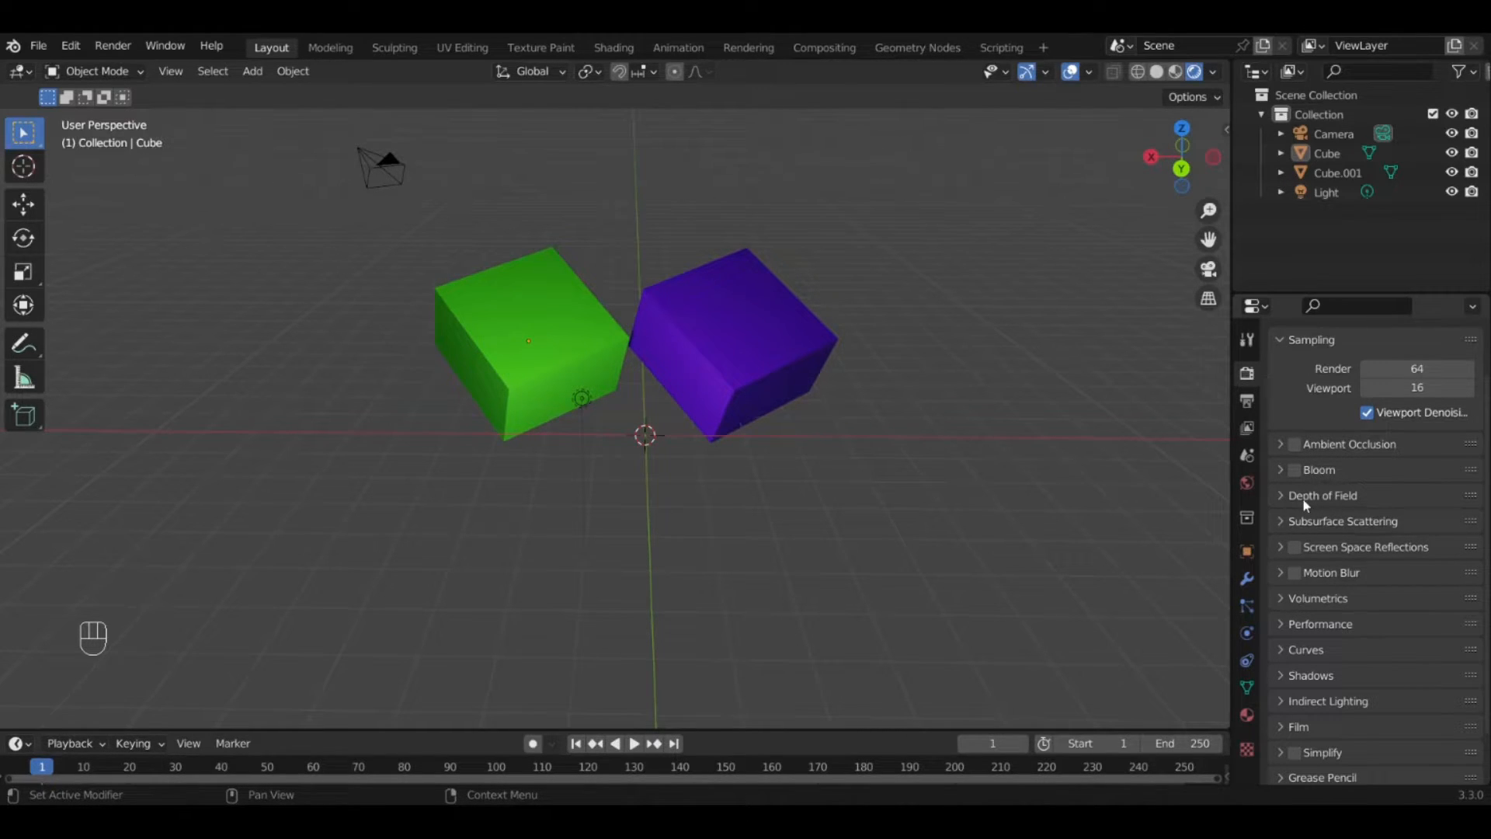
scroll(1300, 635, down, 3)
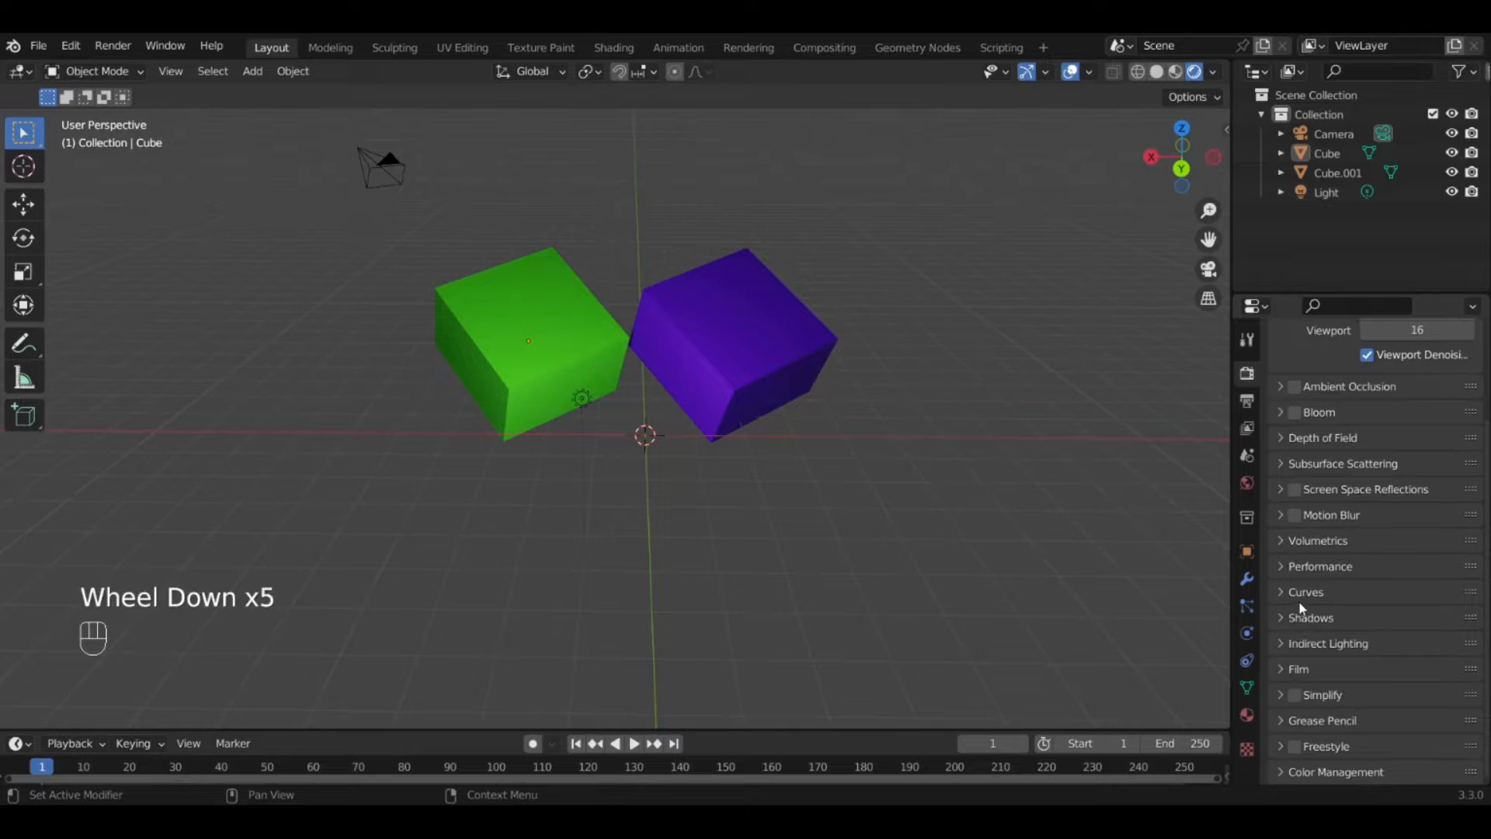
scroll(1299, 608, up, 3)
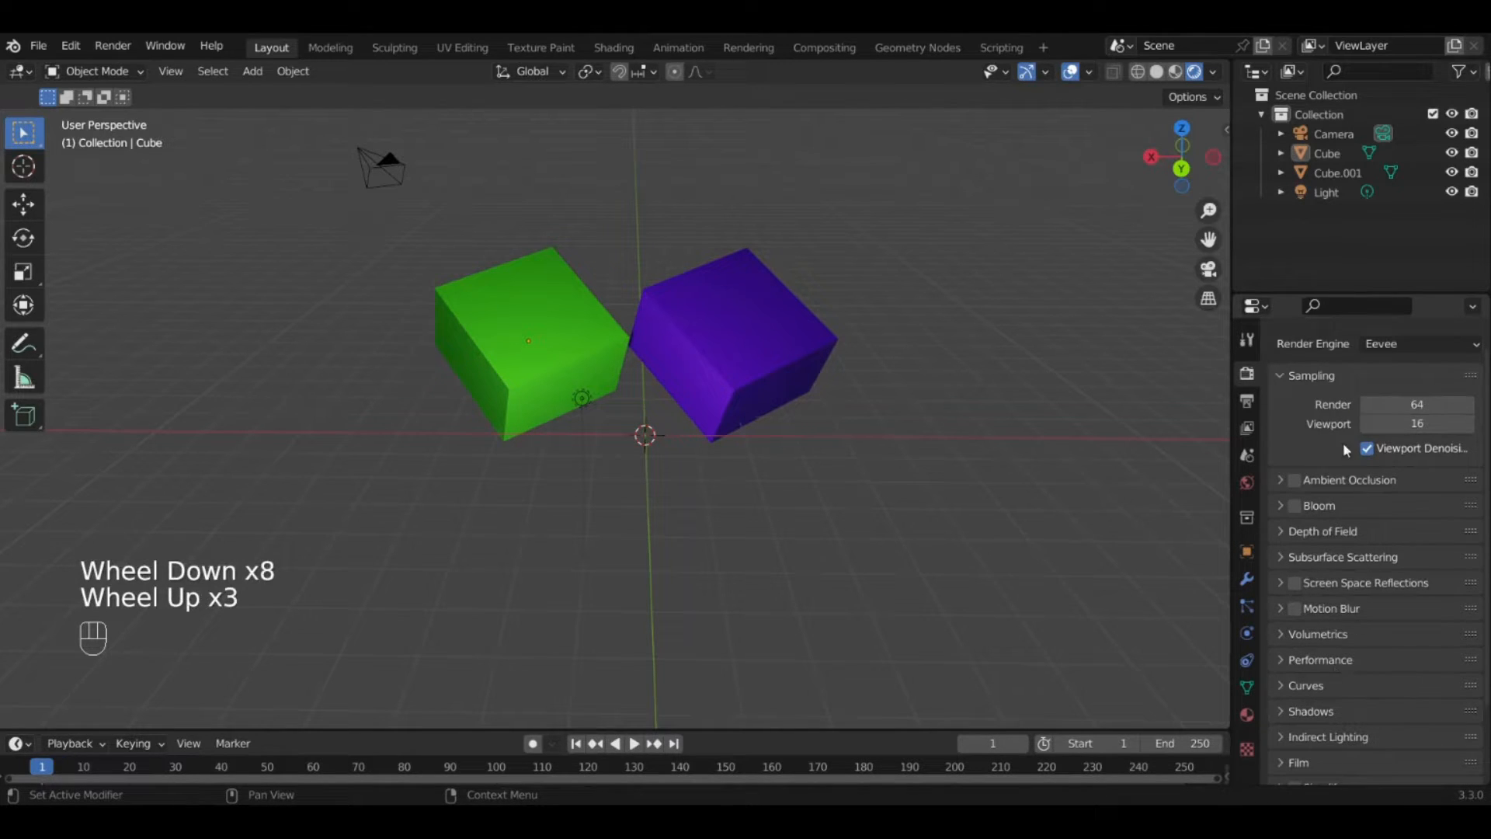
scroll(1389, 416, up, 2)
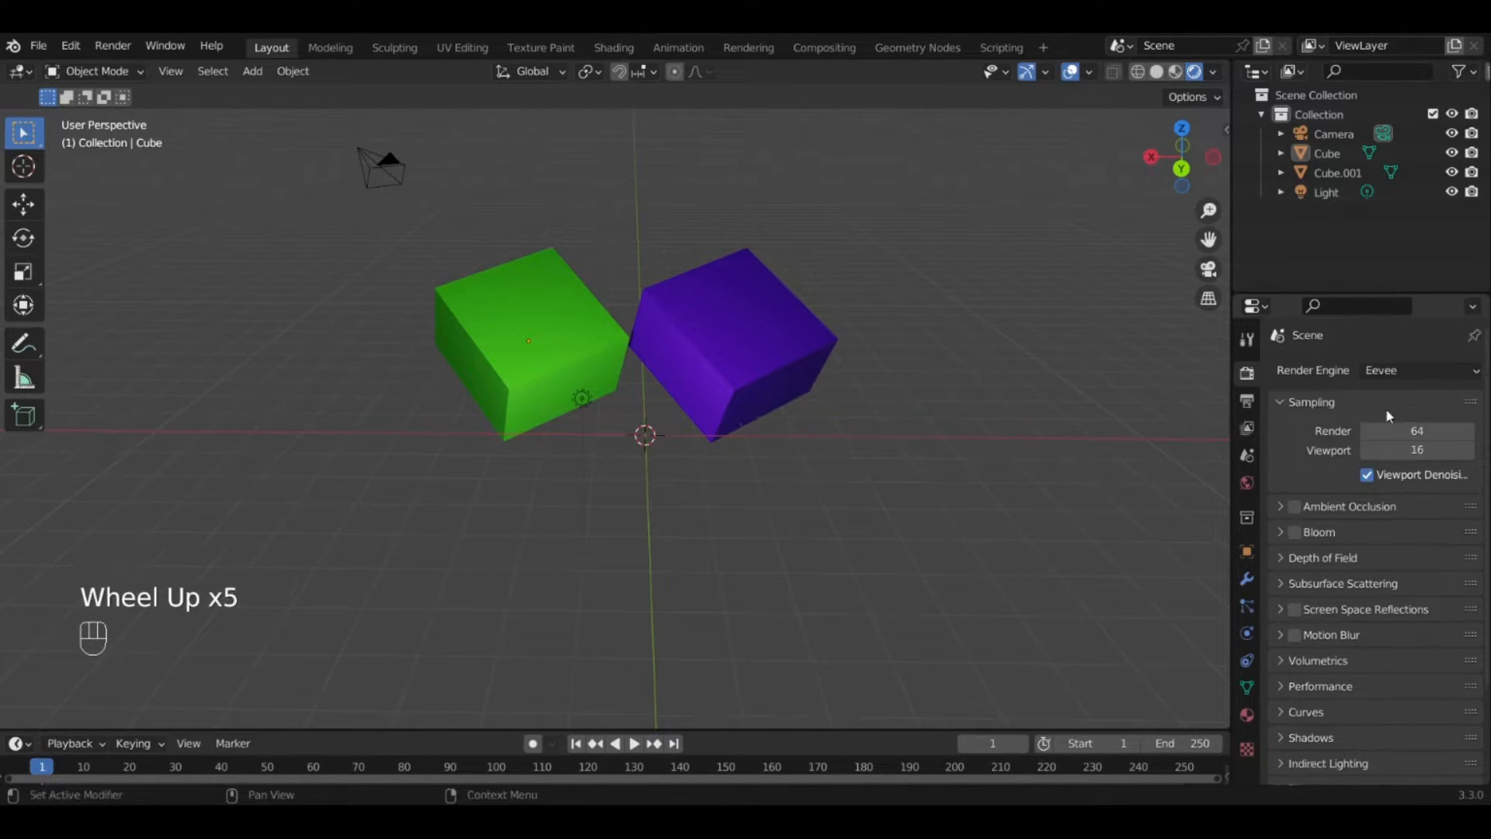
Show the scene's output properties and scrub through the timeline, leaving the current frame at 0.
click(1245, 365)
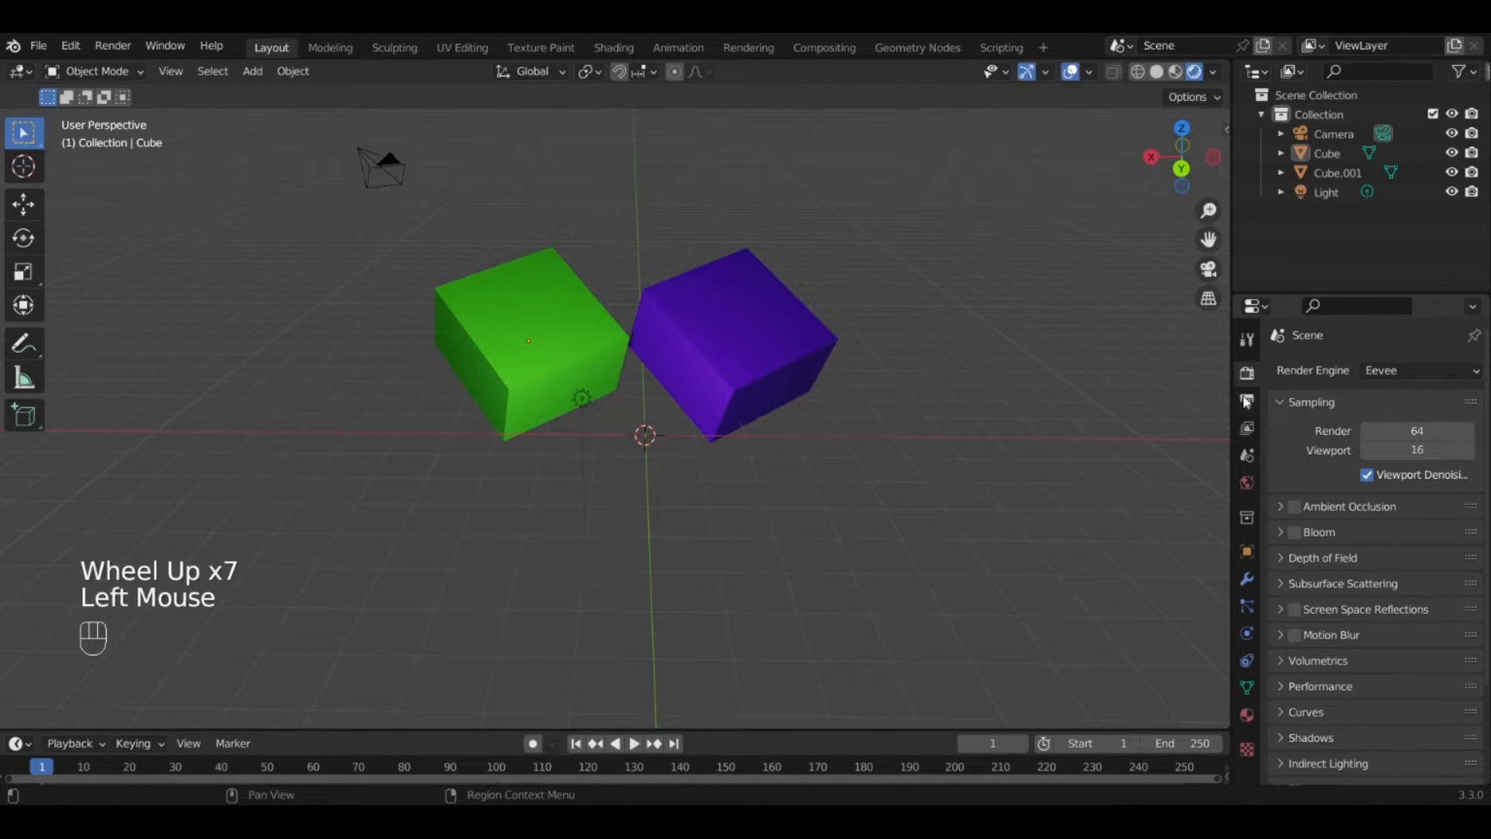
click(1246, 401)
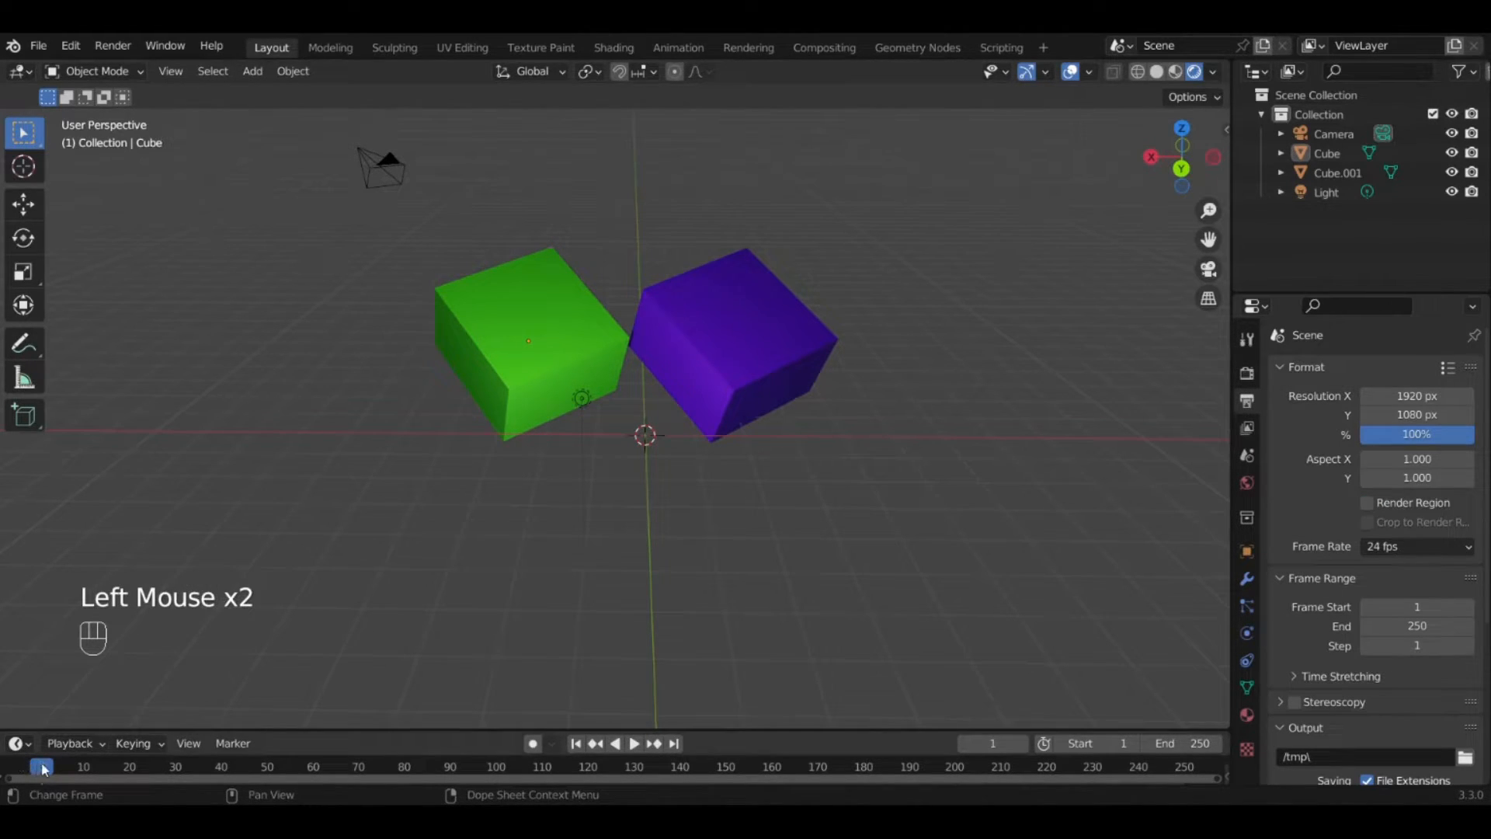
drag(44, 770, 1058, 681)
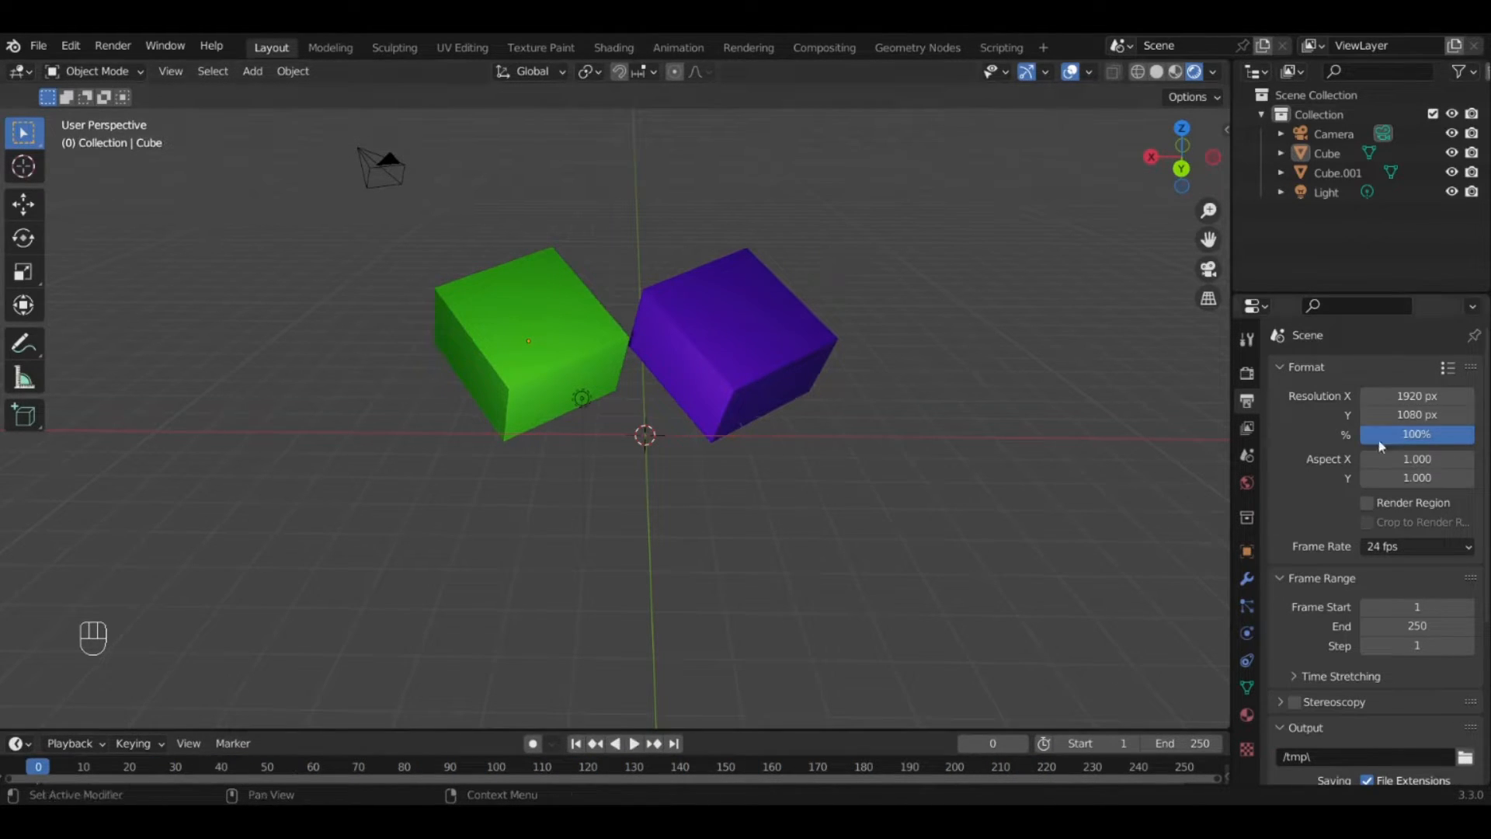
scroll(1292, 488, up, 3)
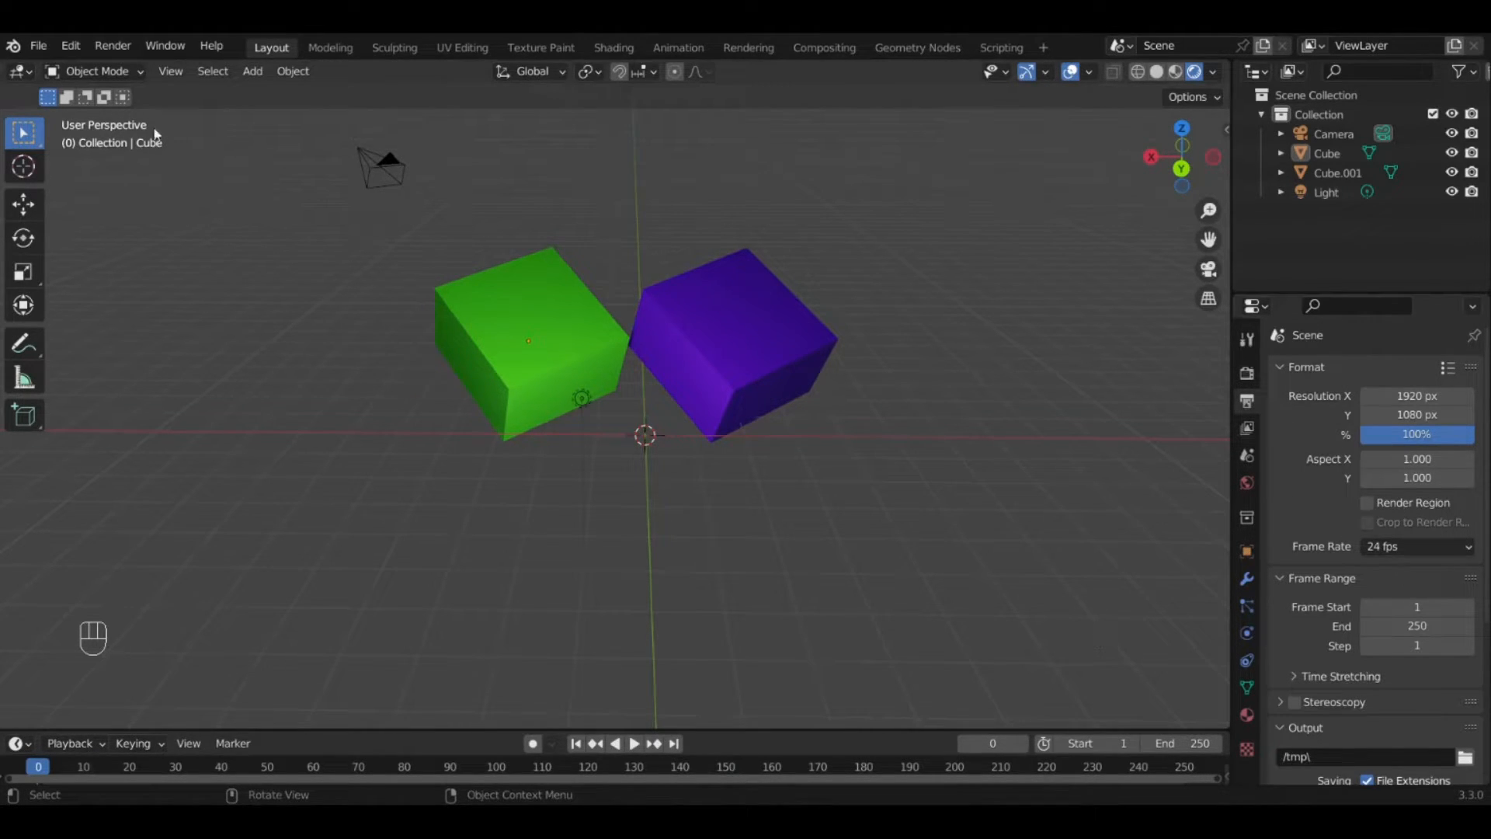
Play the animation briefly, stop it and move the playhead back to frame 0.
click(113, 45)
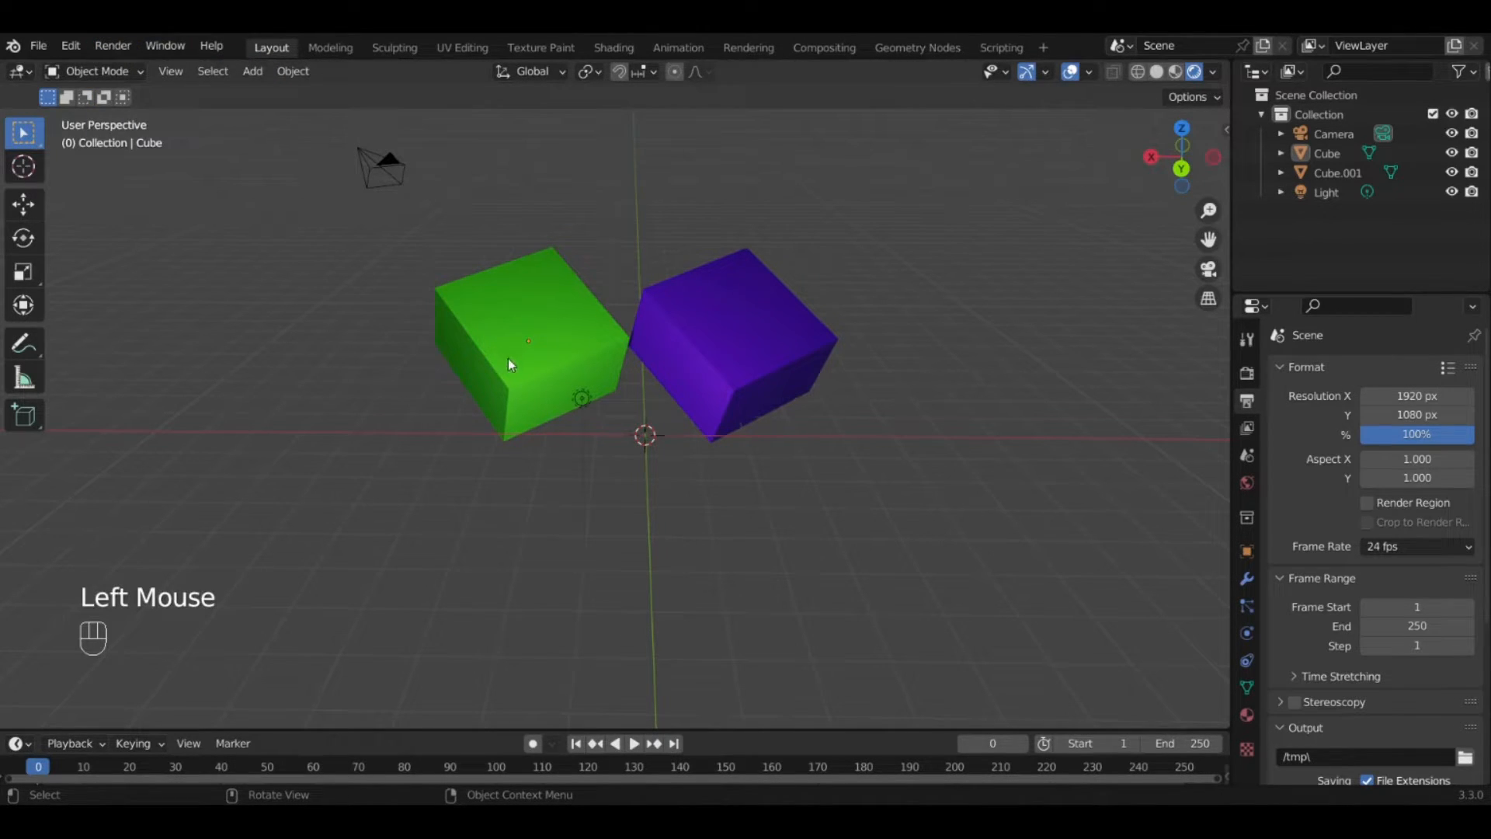
key(space)
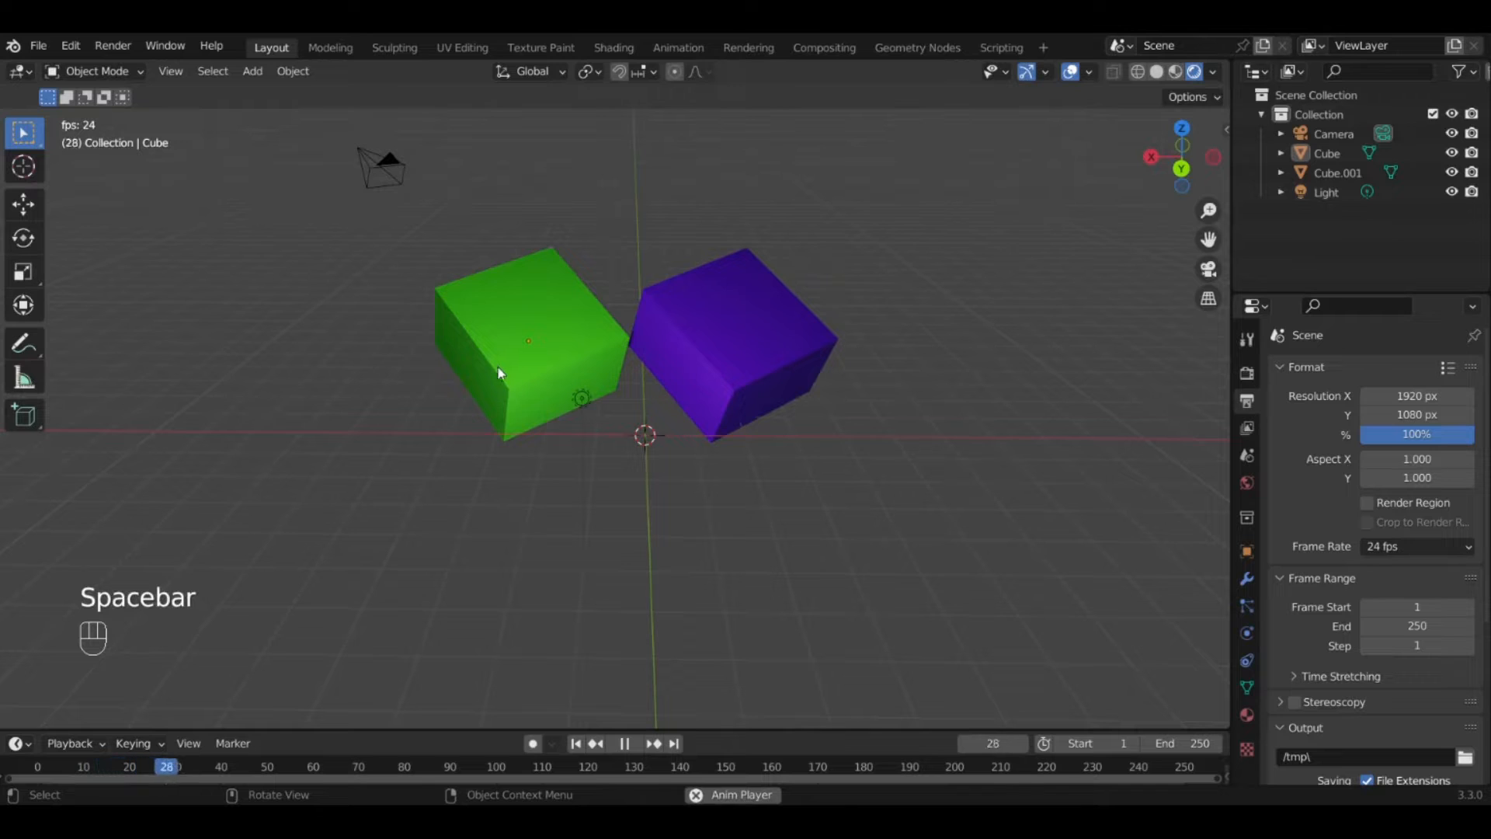
middle_drag(641, 547, 518, 729)
key(space)
drag(494, 768, 1158, 614)
middle_drag(526, 472, 569, 389)
scroll(1028, 325, down, 2)
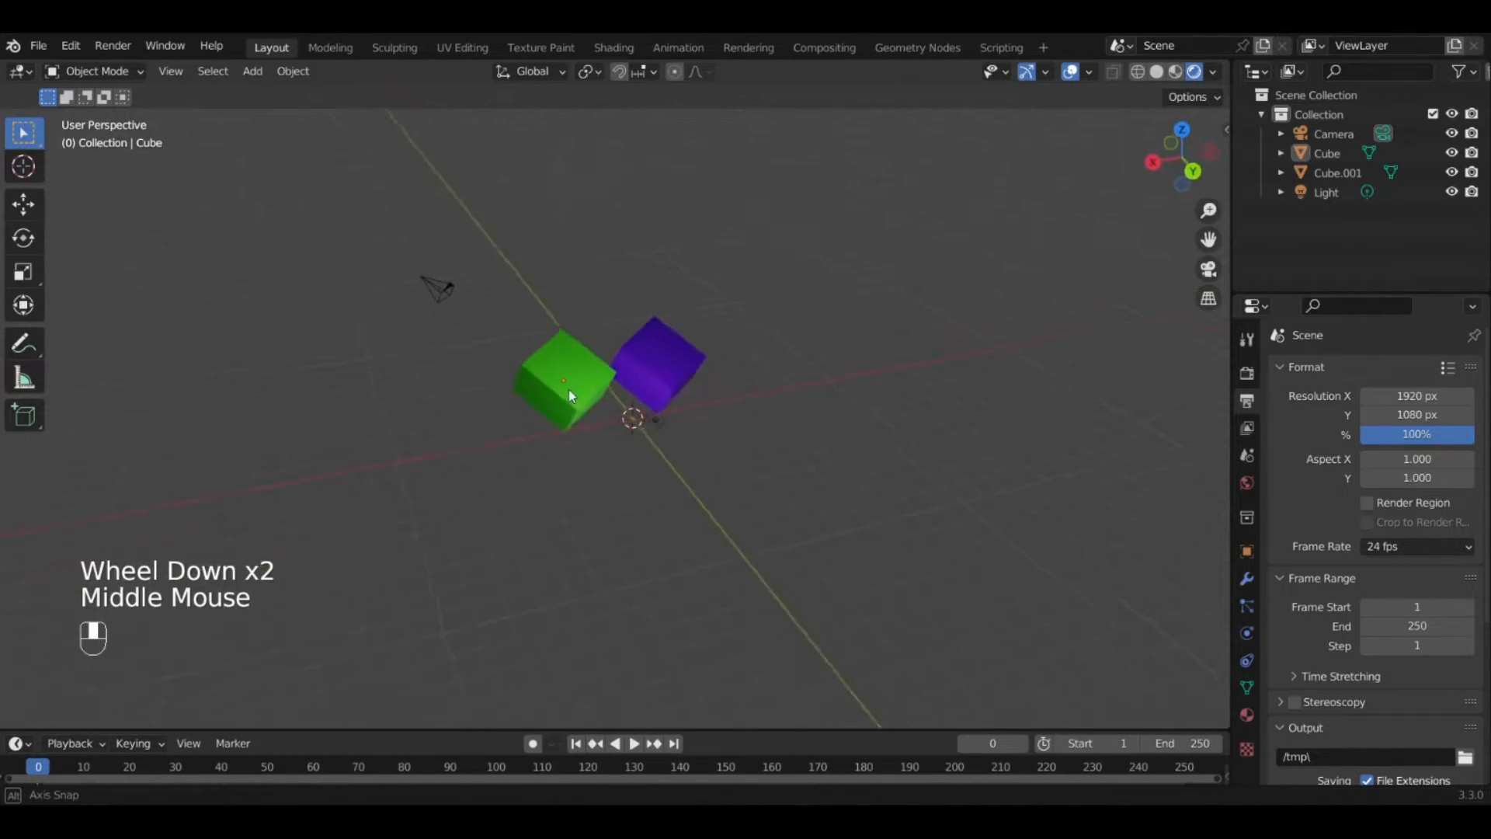
scroll(703, 383, up, 2)
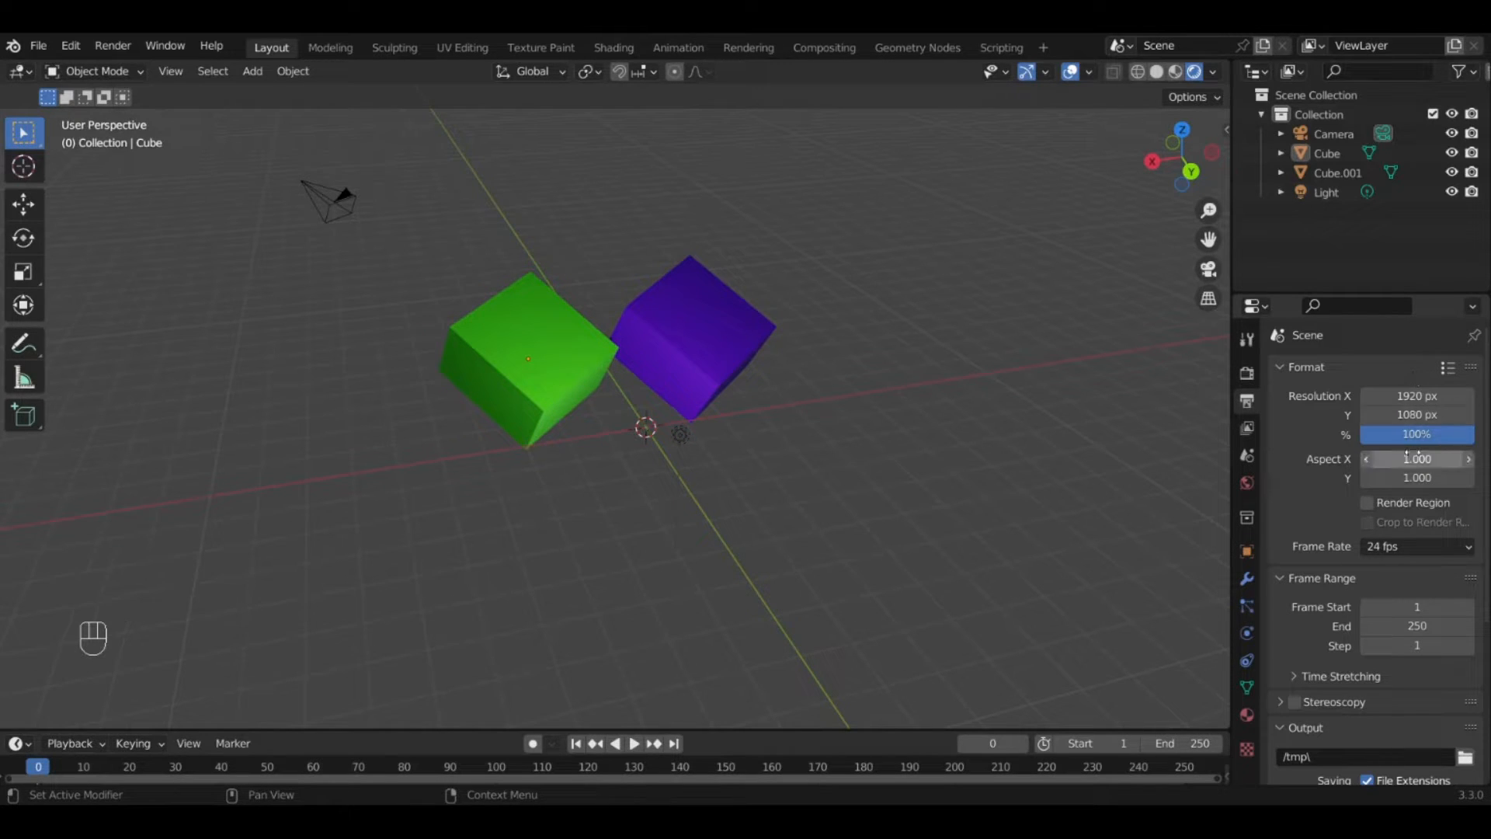
Review the output settings, including the output folder selection and the available image and movie file formats.
scroll(1411, 440, down, 3)
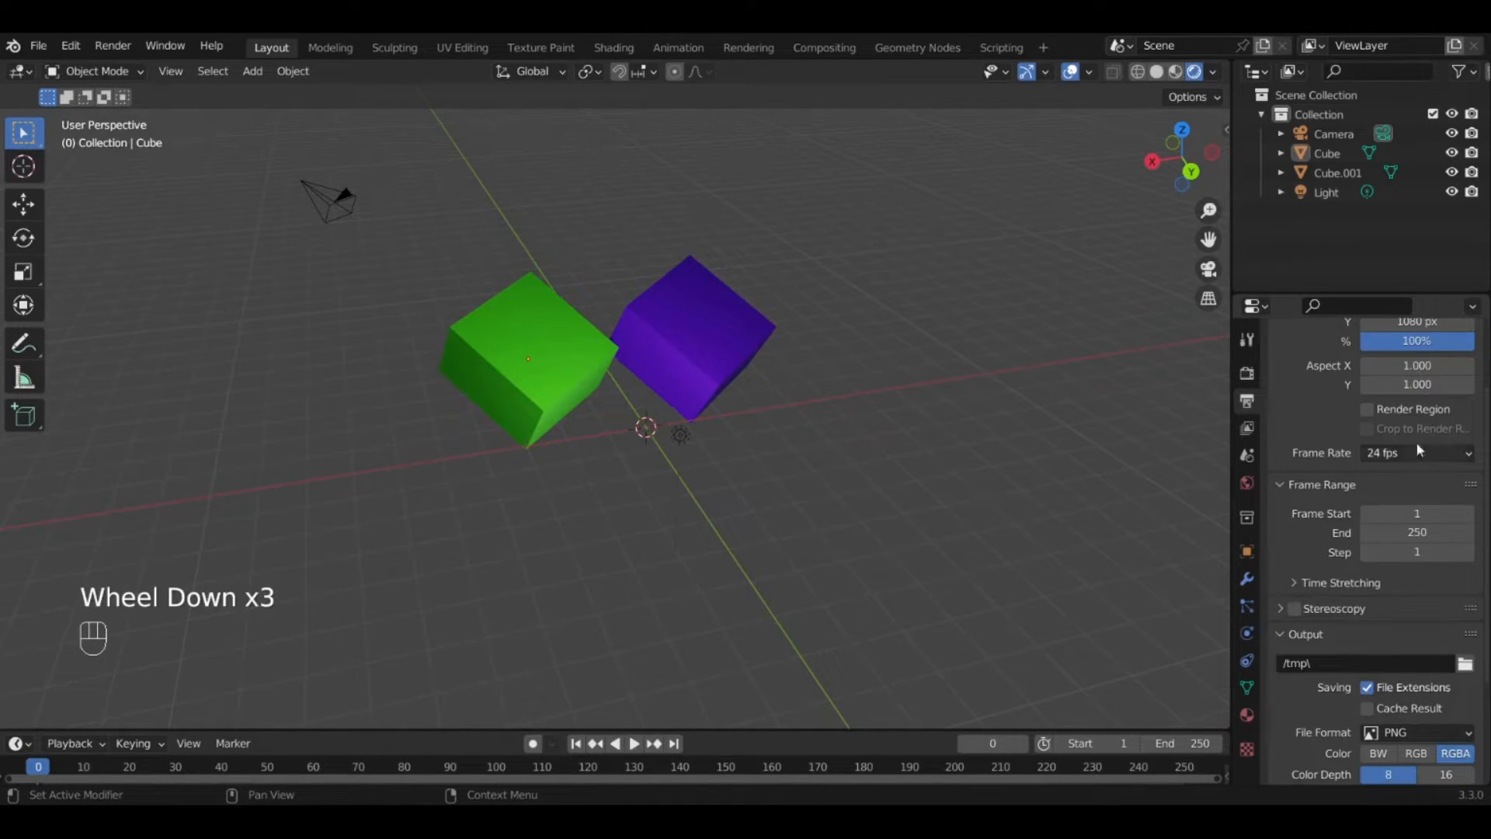
click(1467, 666)
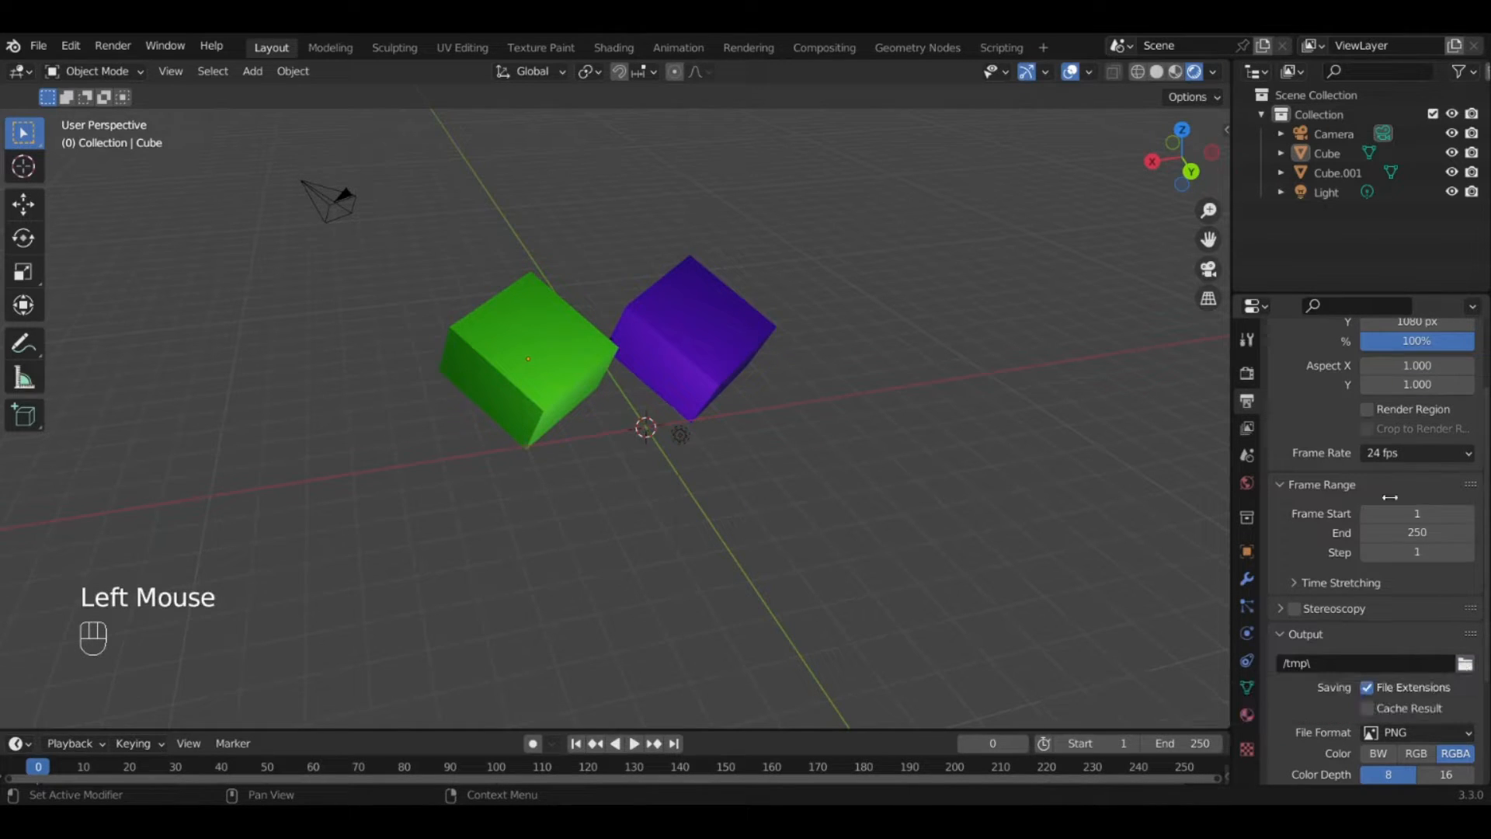
scroll(1370, 631, down, 3)
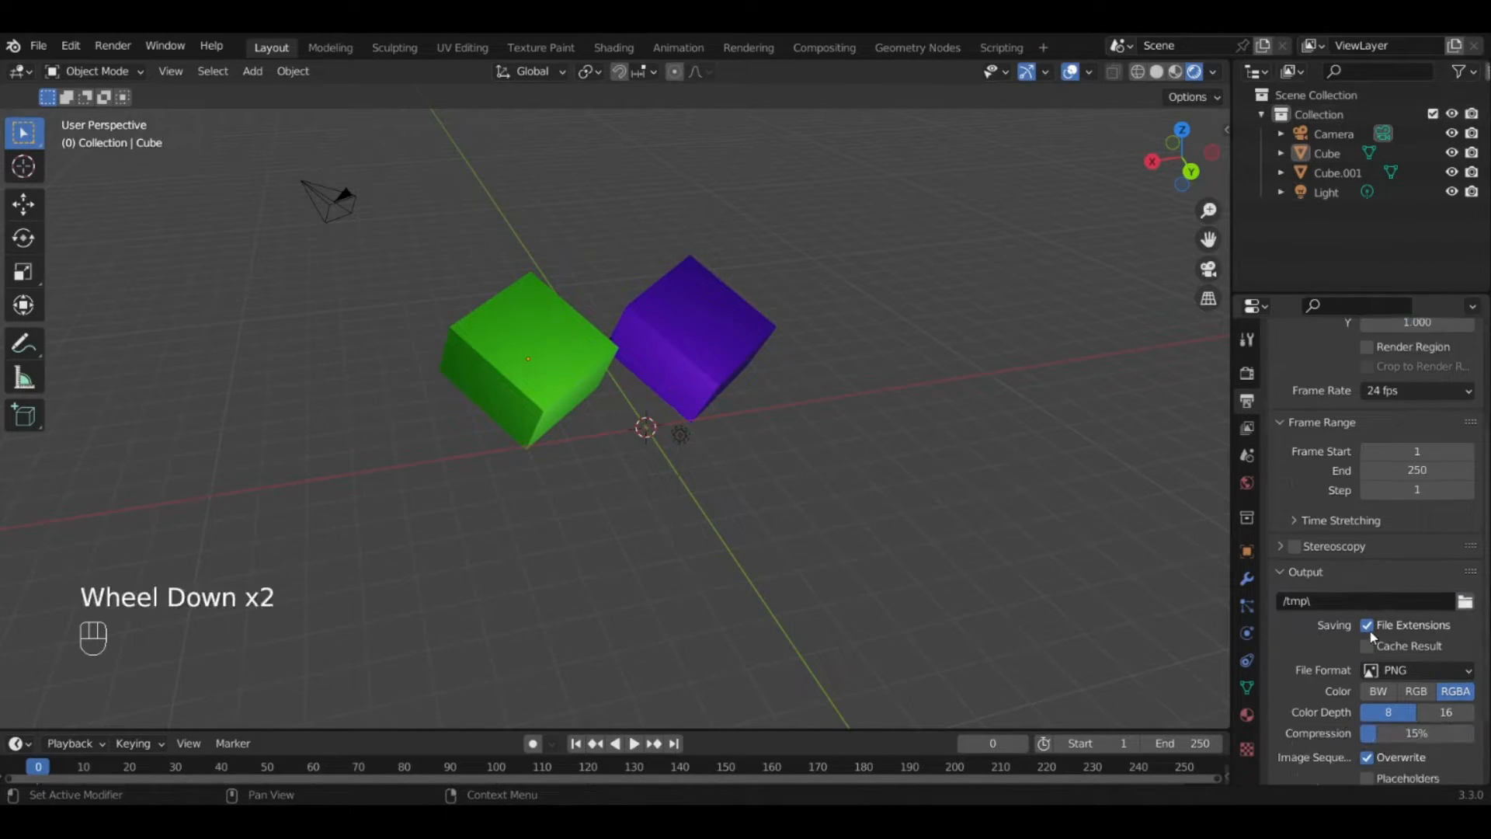
click(1414, 639)
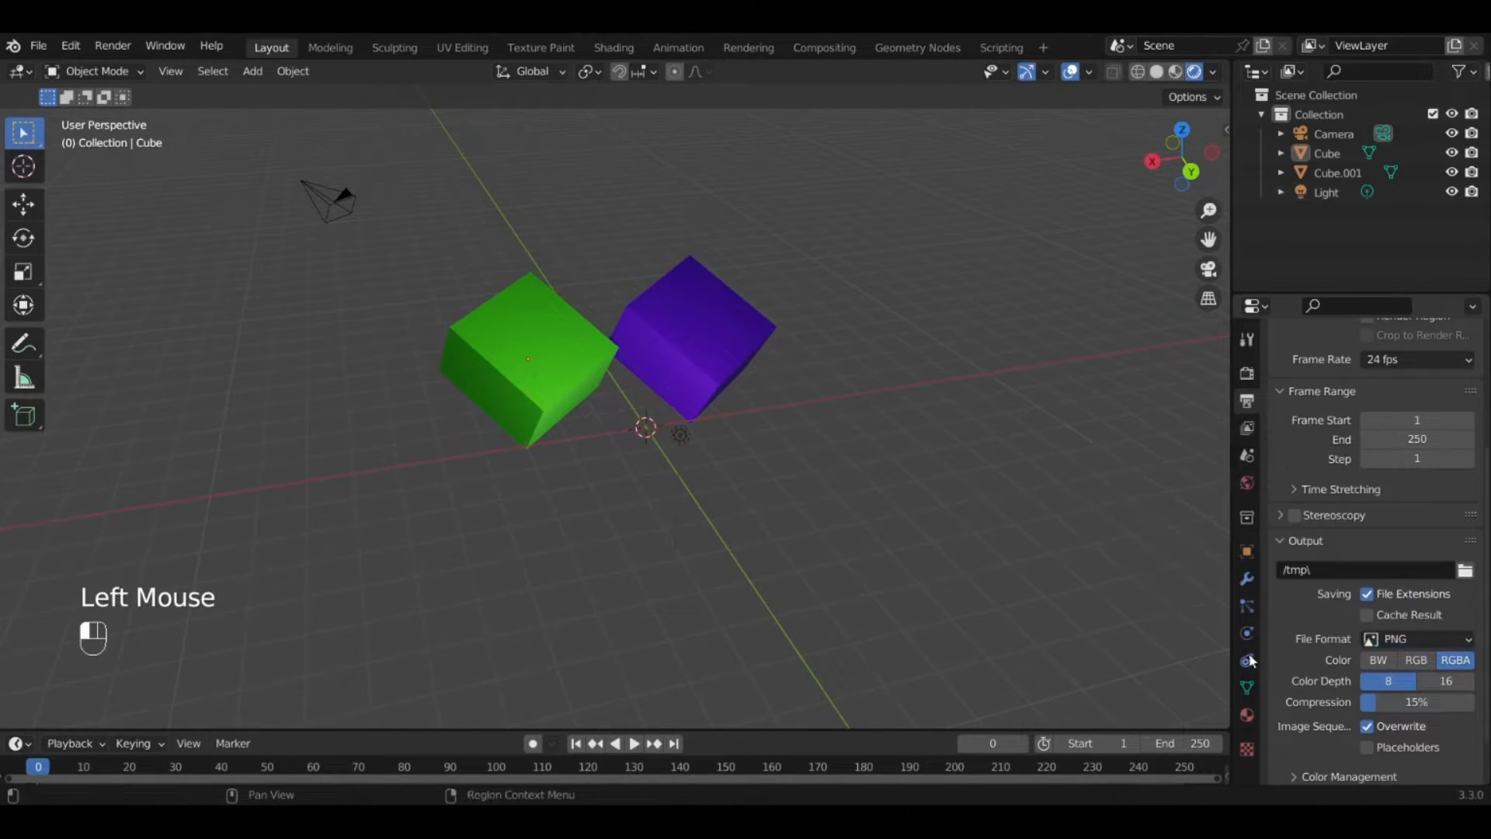
click(1367, 644)
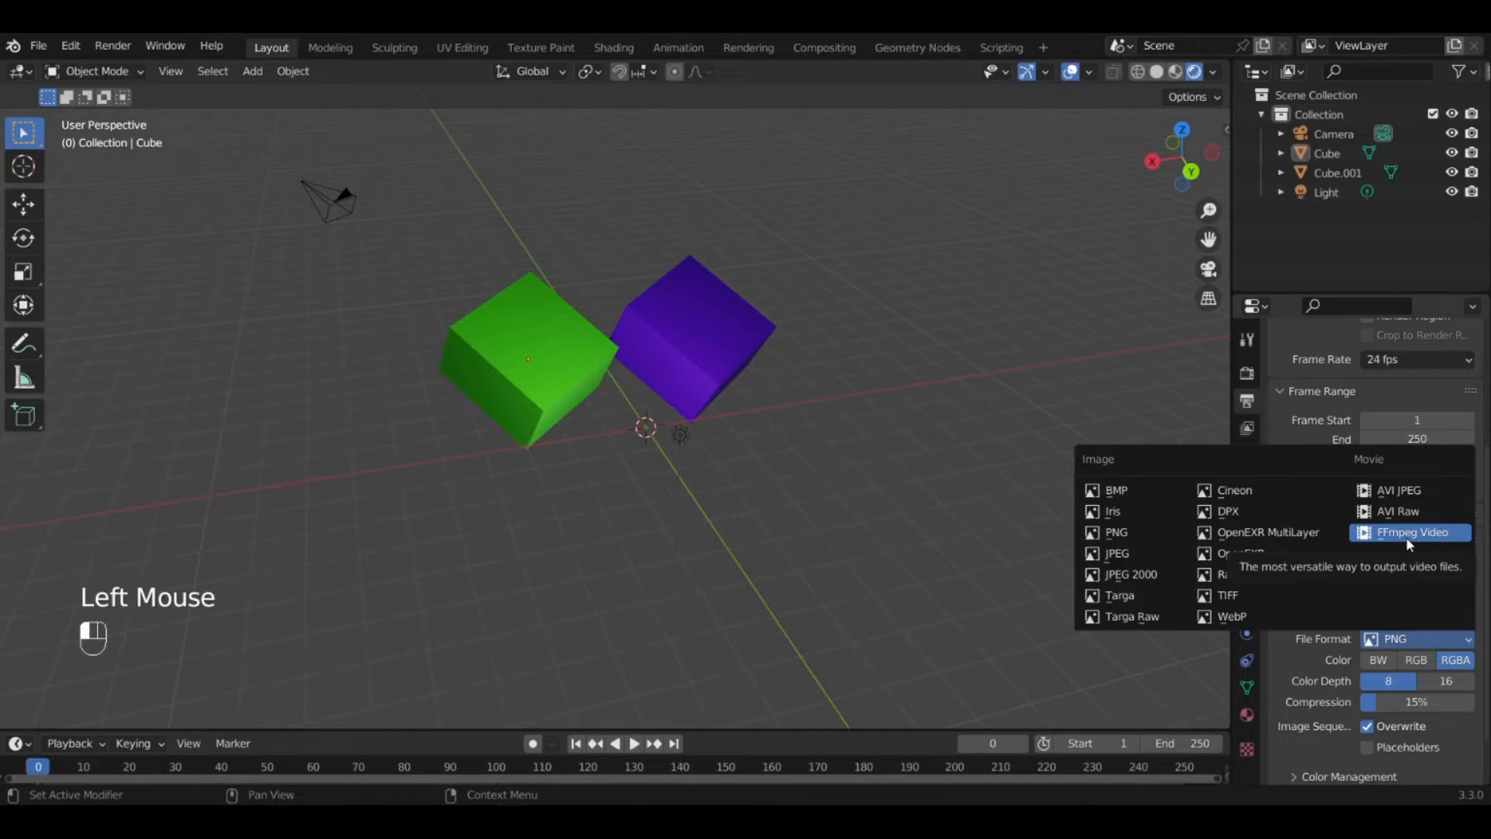
scroll(1320, 633, down, 2)
scroll(1318, 626, down, 1)
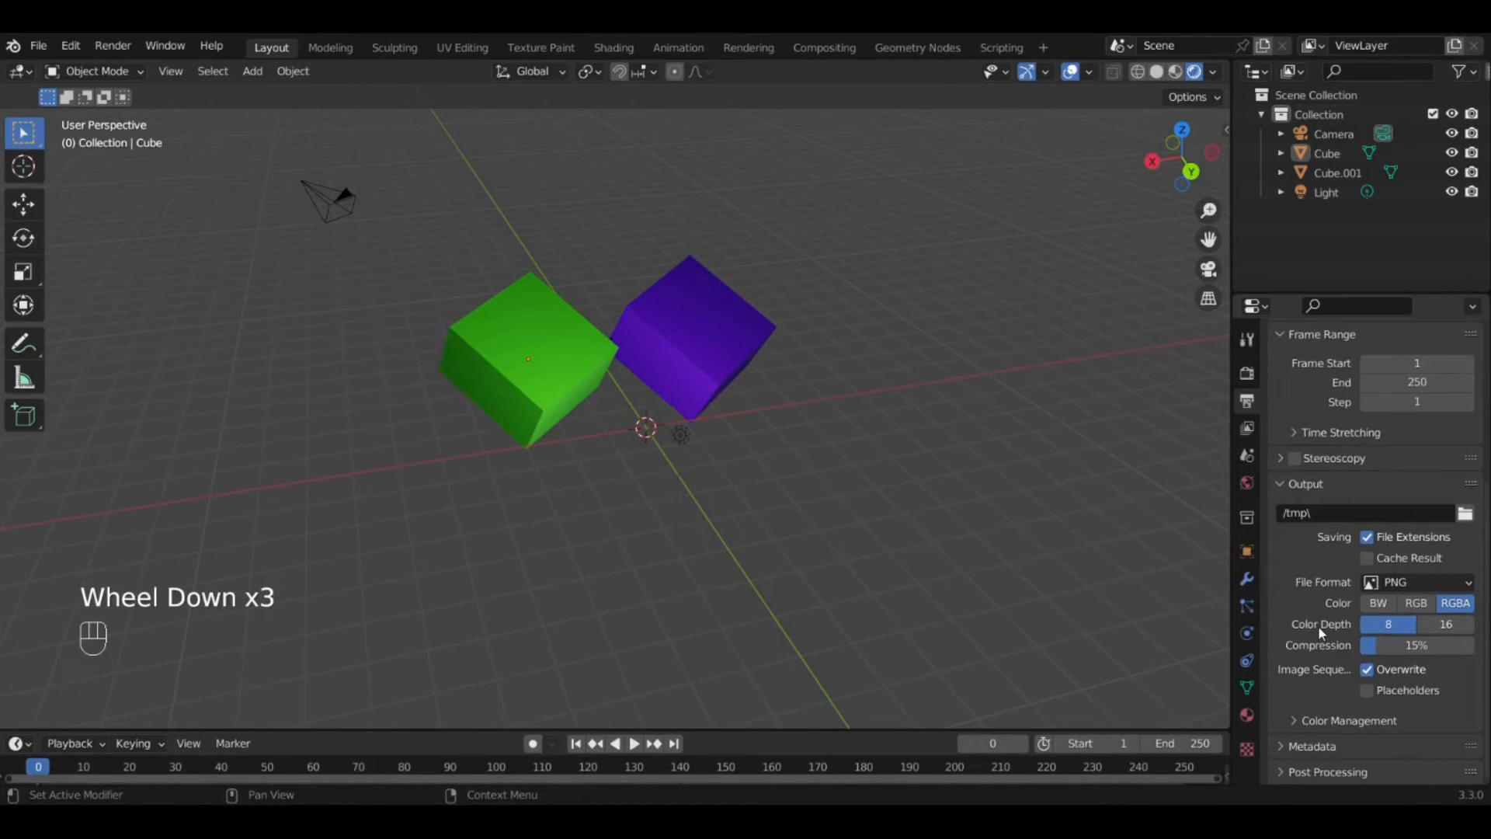
Set the output file format to FFmpeg Video and its encoding container to MPEG-4.
click(1429, 584)
drag(1398, 583, 1432, 676)
click(1330, 720)
scroll(1348, 676, down, 3)
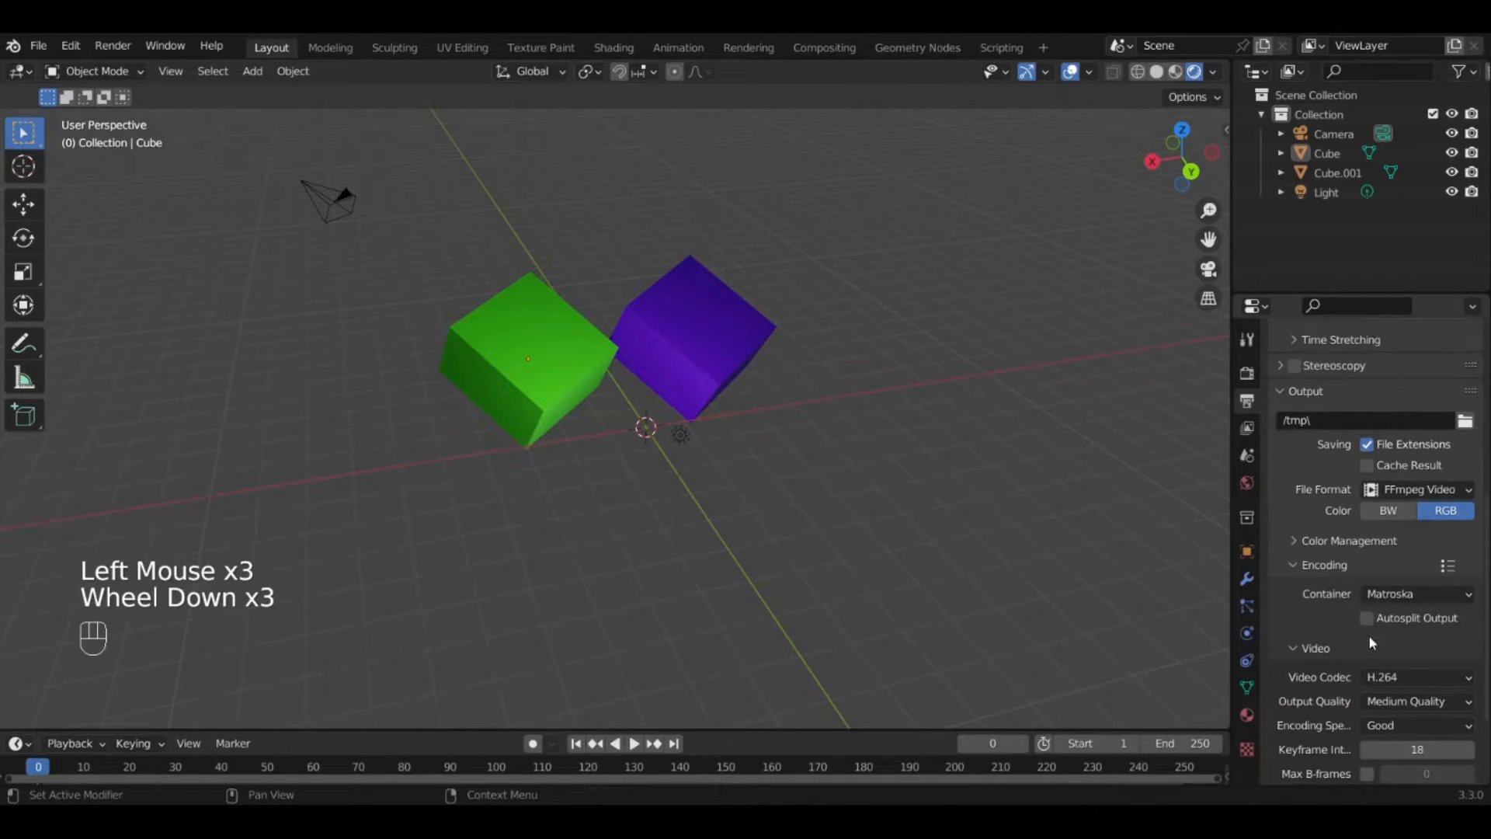
click(1390, 600)
click(1401, 526)
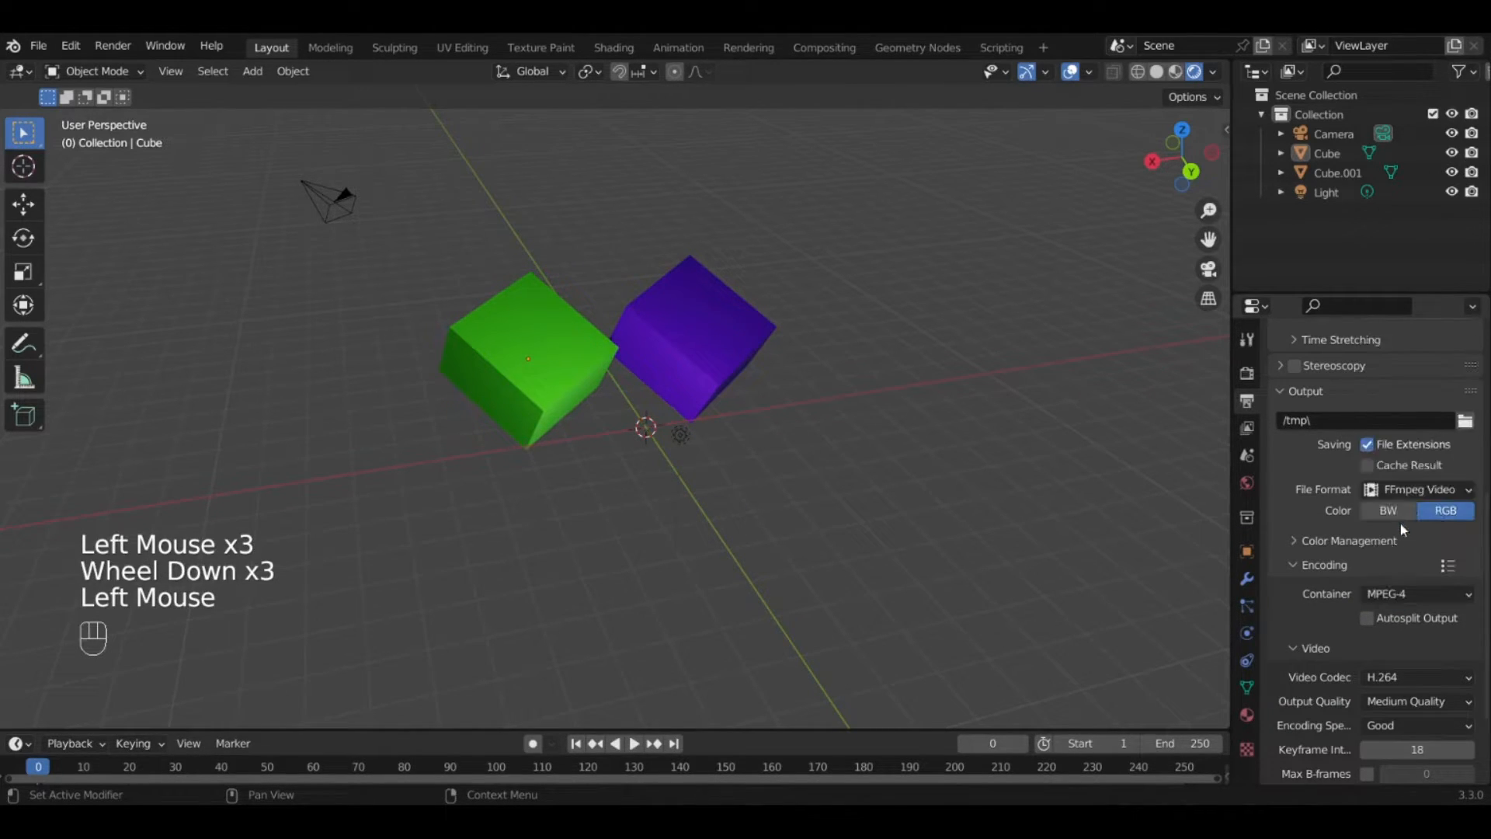
click(1309, 566)
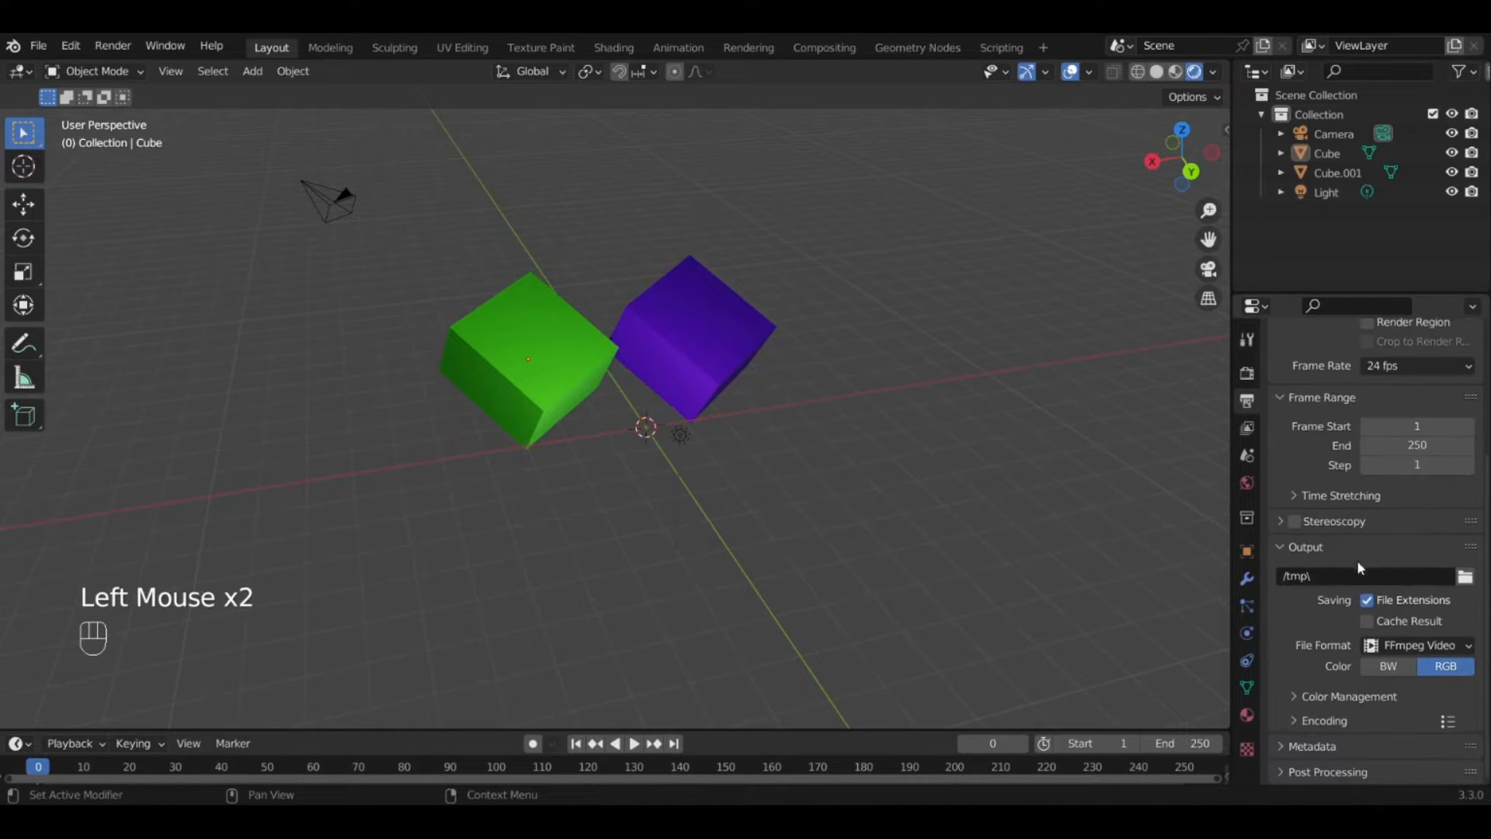
scroll(1414, 673, down, 2)
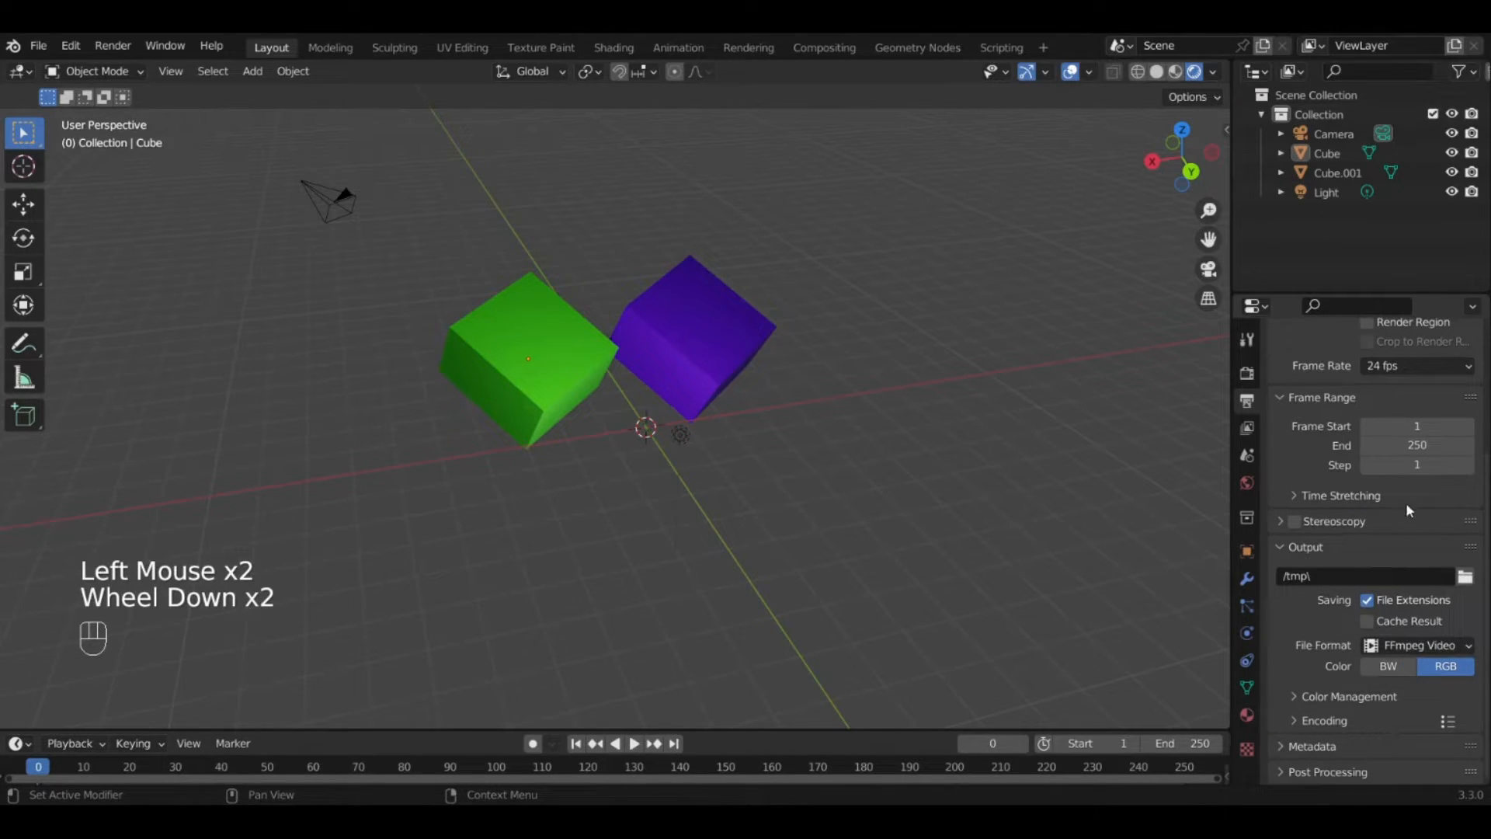
Review the view layer, render, scene and world properties, including the world's surface settings.
scroll(1408, 507, up, 6)
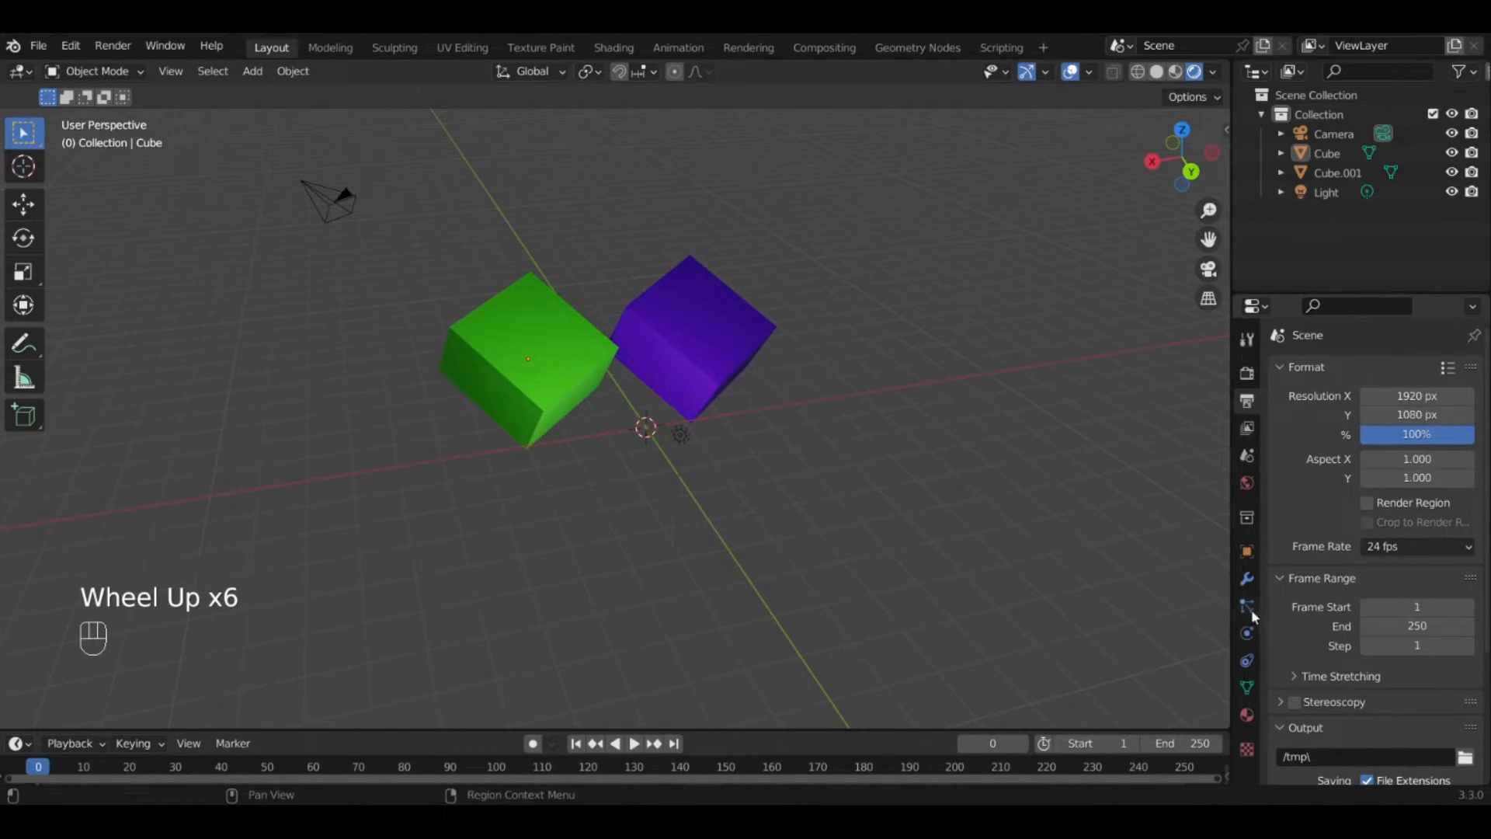
click(1248, 428)
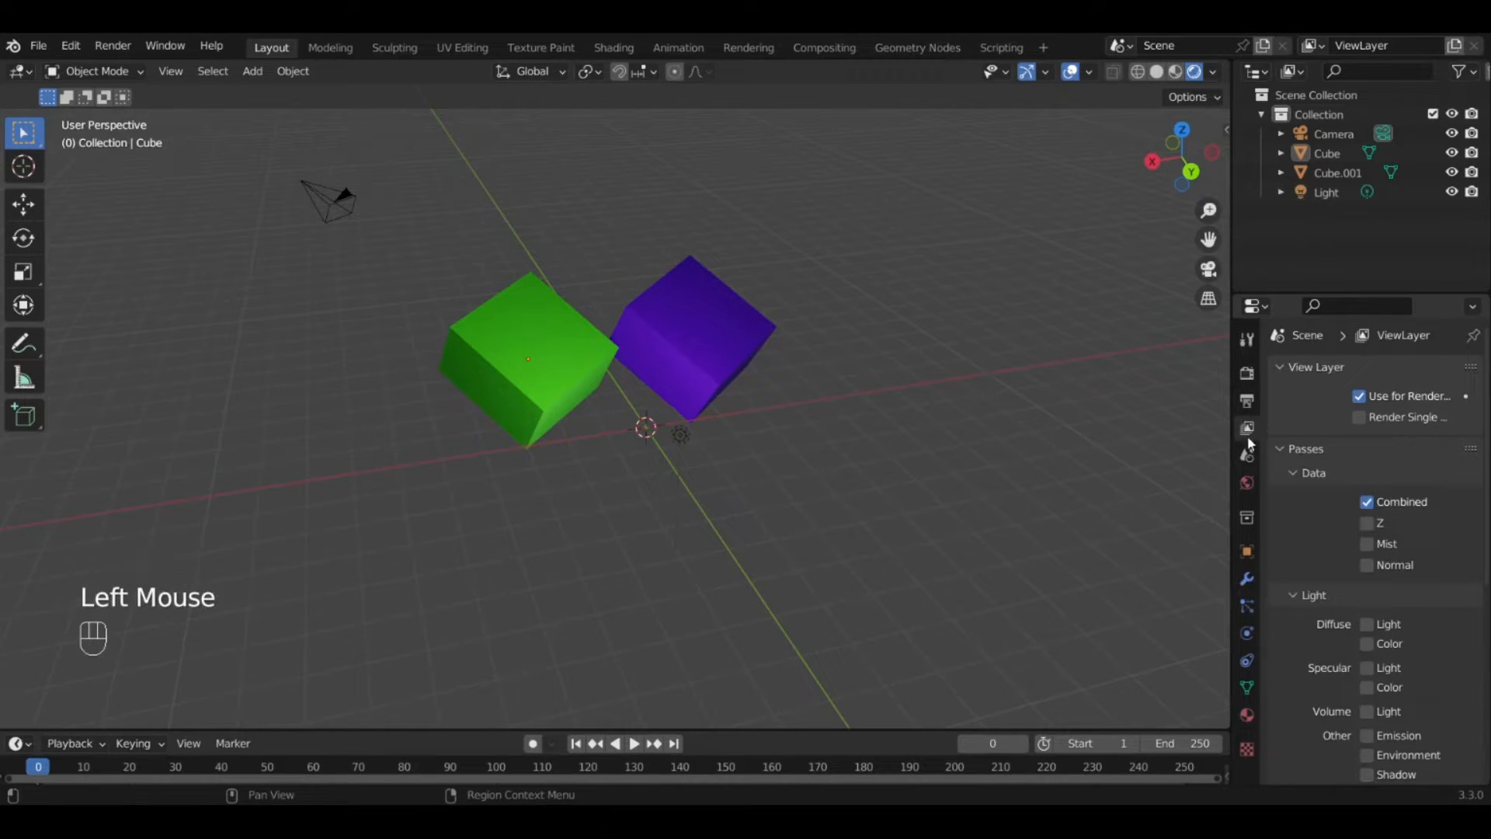
scroll(1337, 379, down, 5)
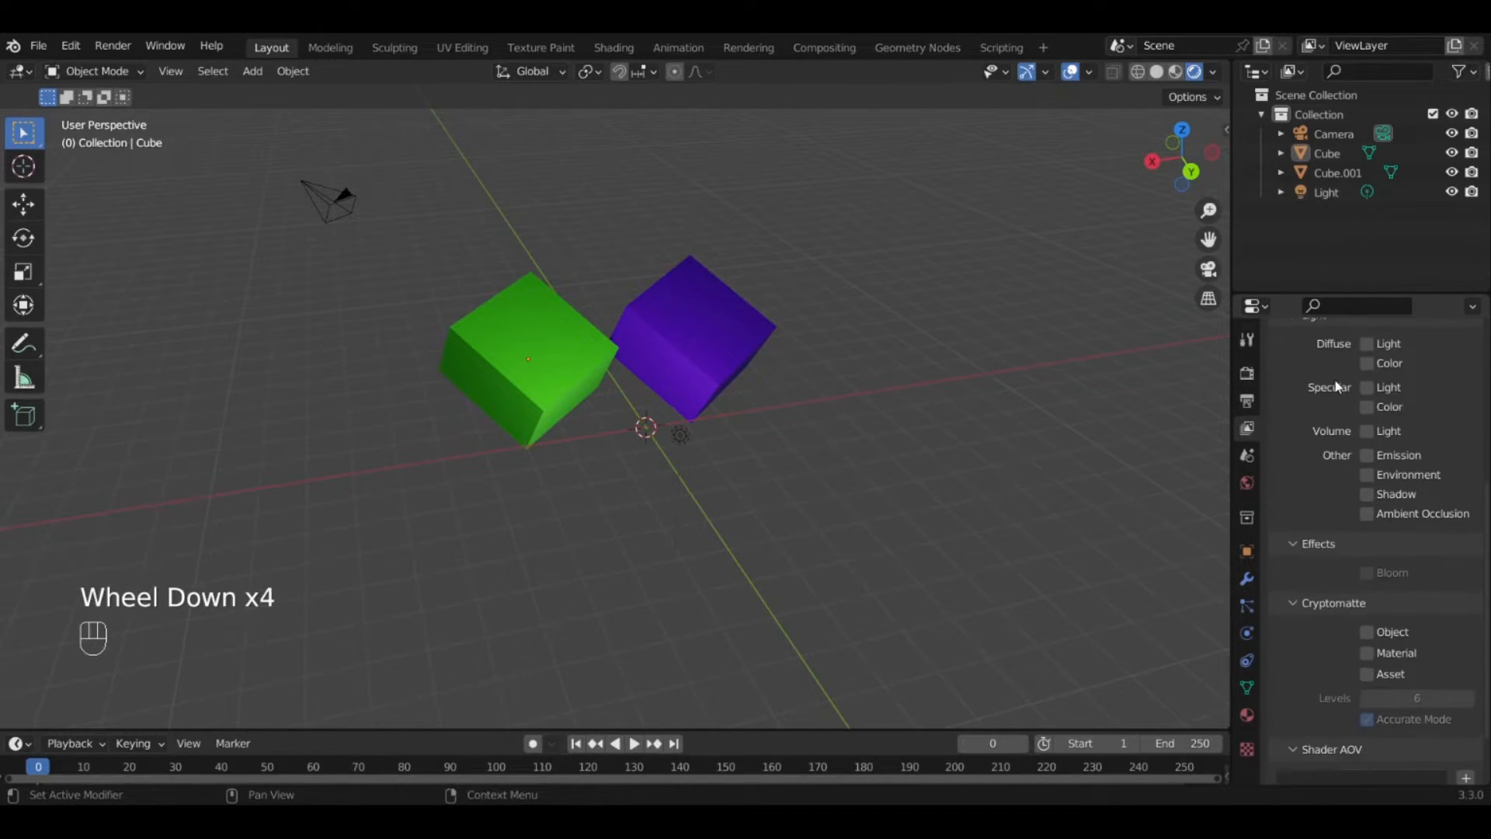
scroll(1361, 552, up, 5)
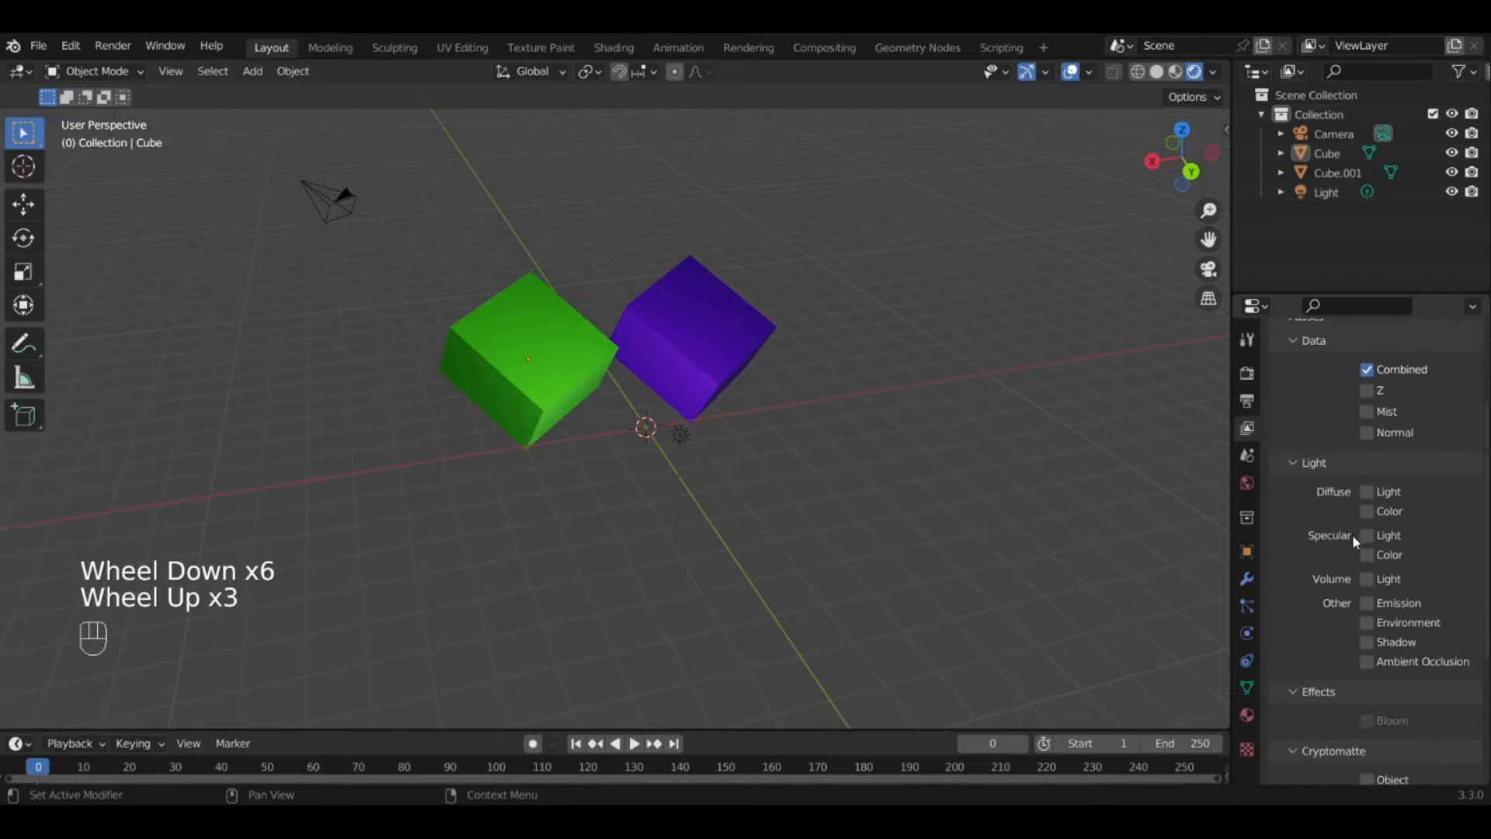
click(1247, 373)
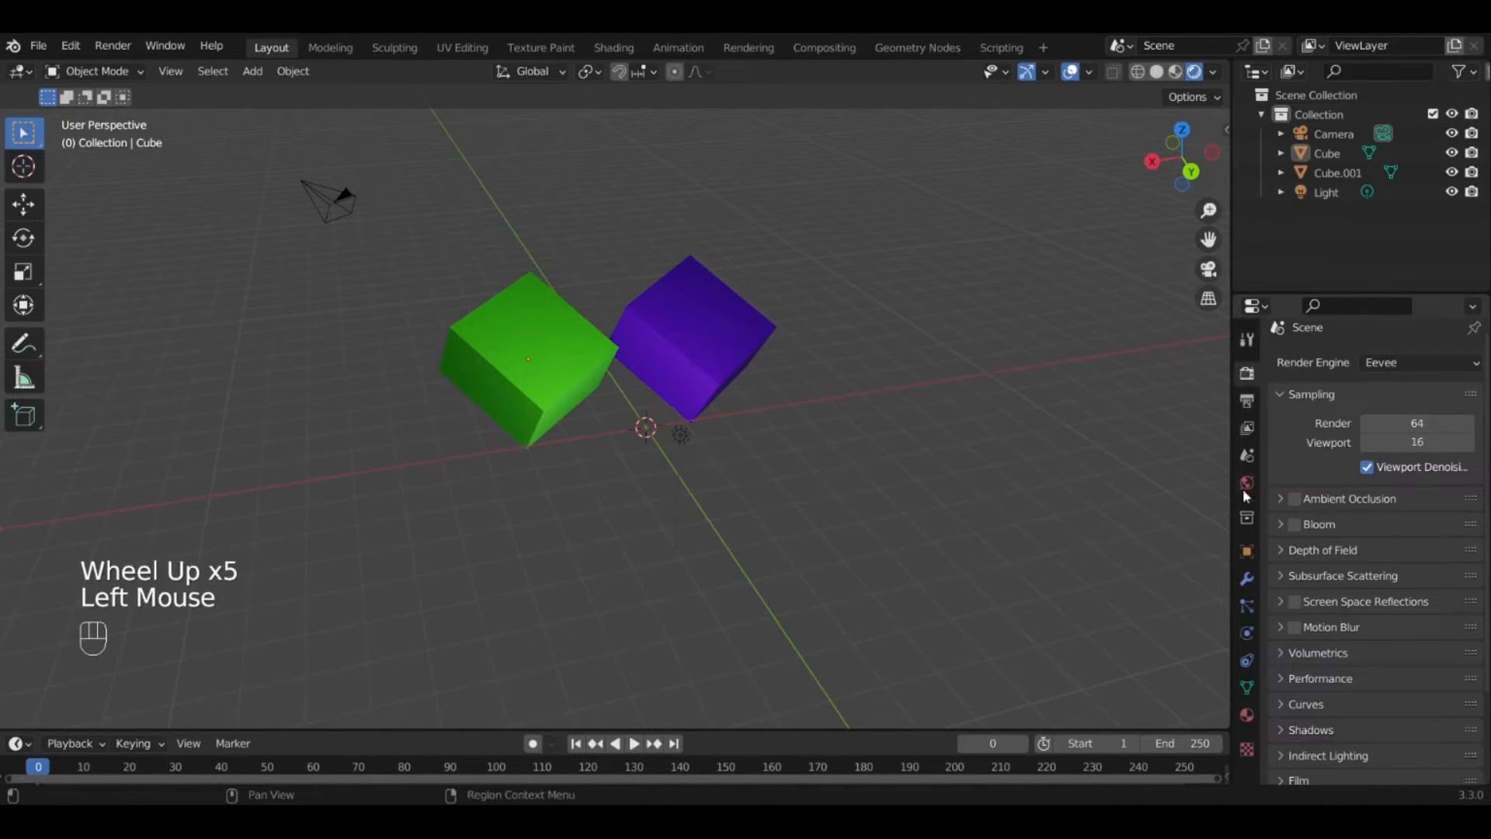
click(1248, 428)
click(1248, 454)
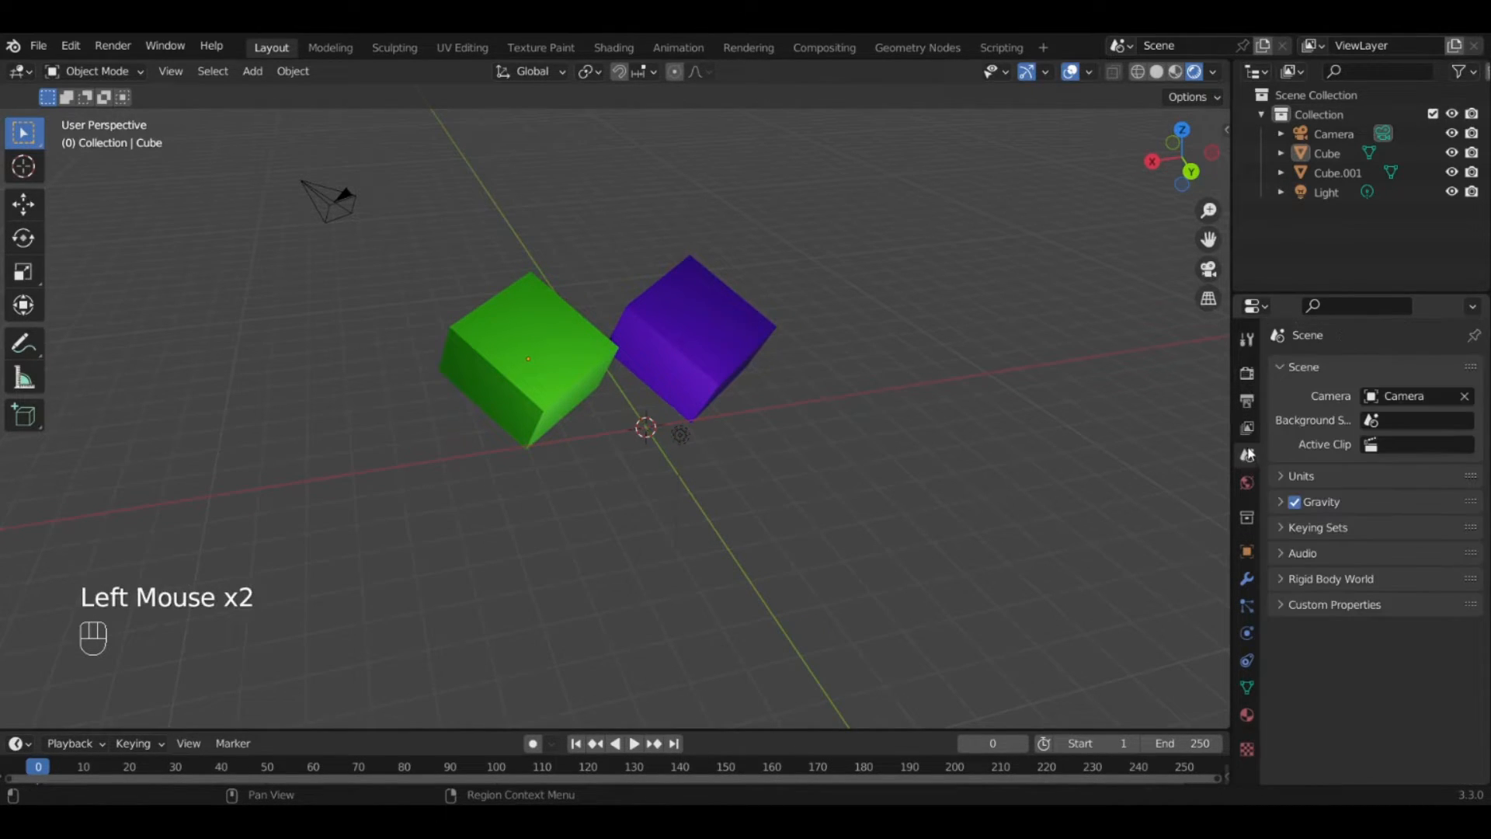
click(1248, 427)
click(1246, 461)
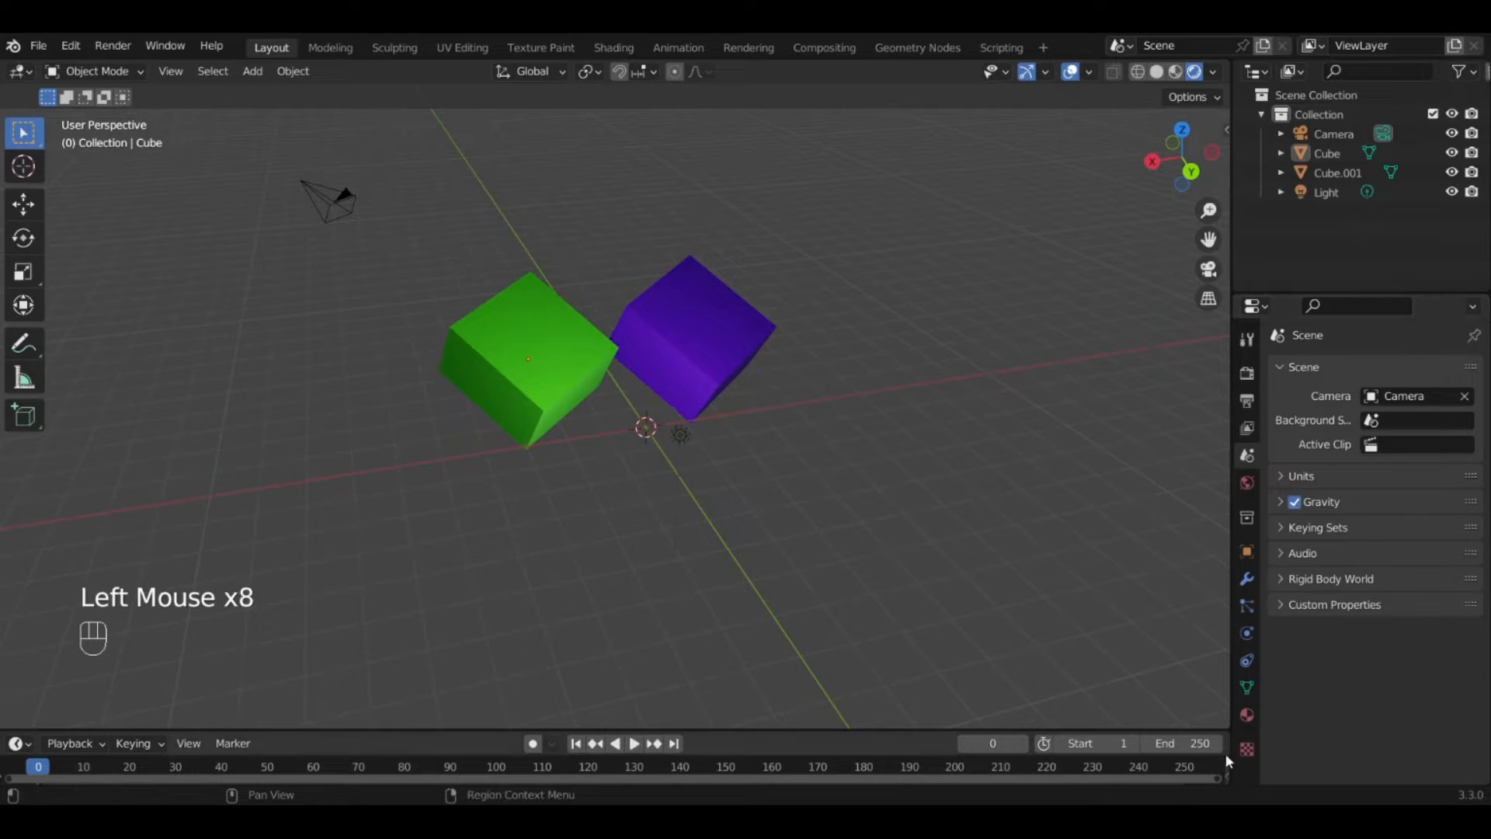
click(1247, 483)
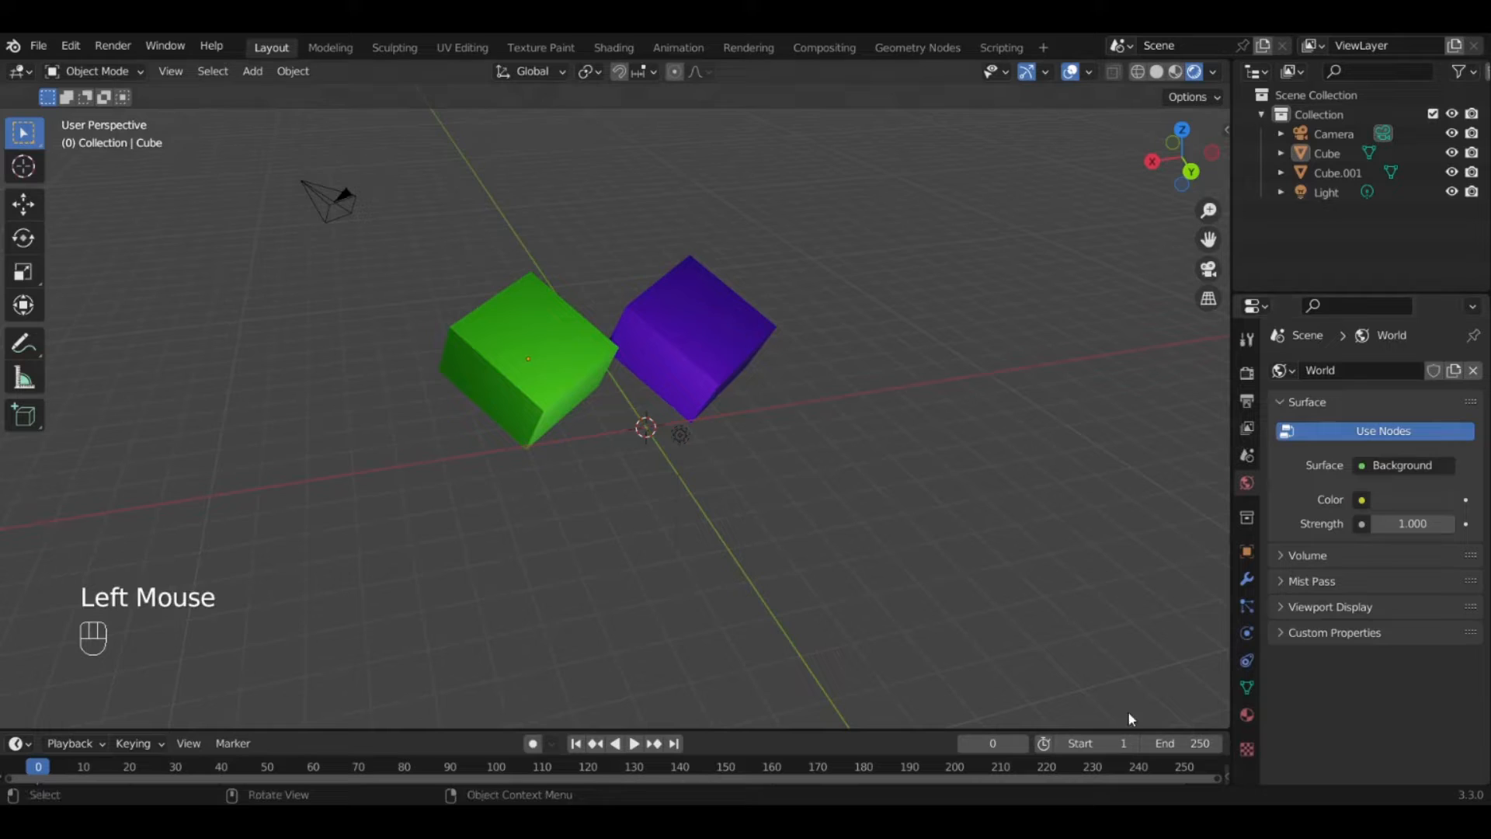
click(1411, 464)
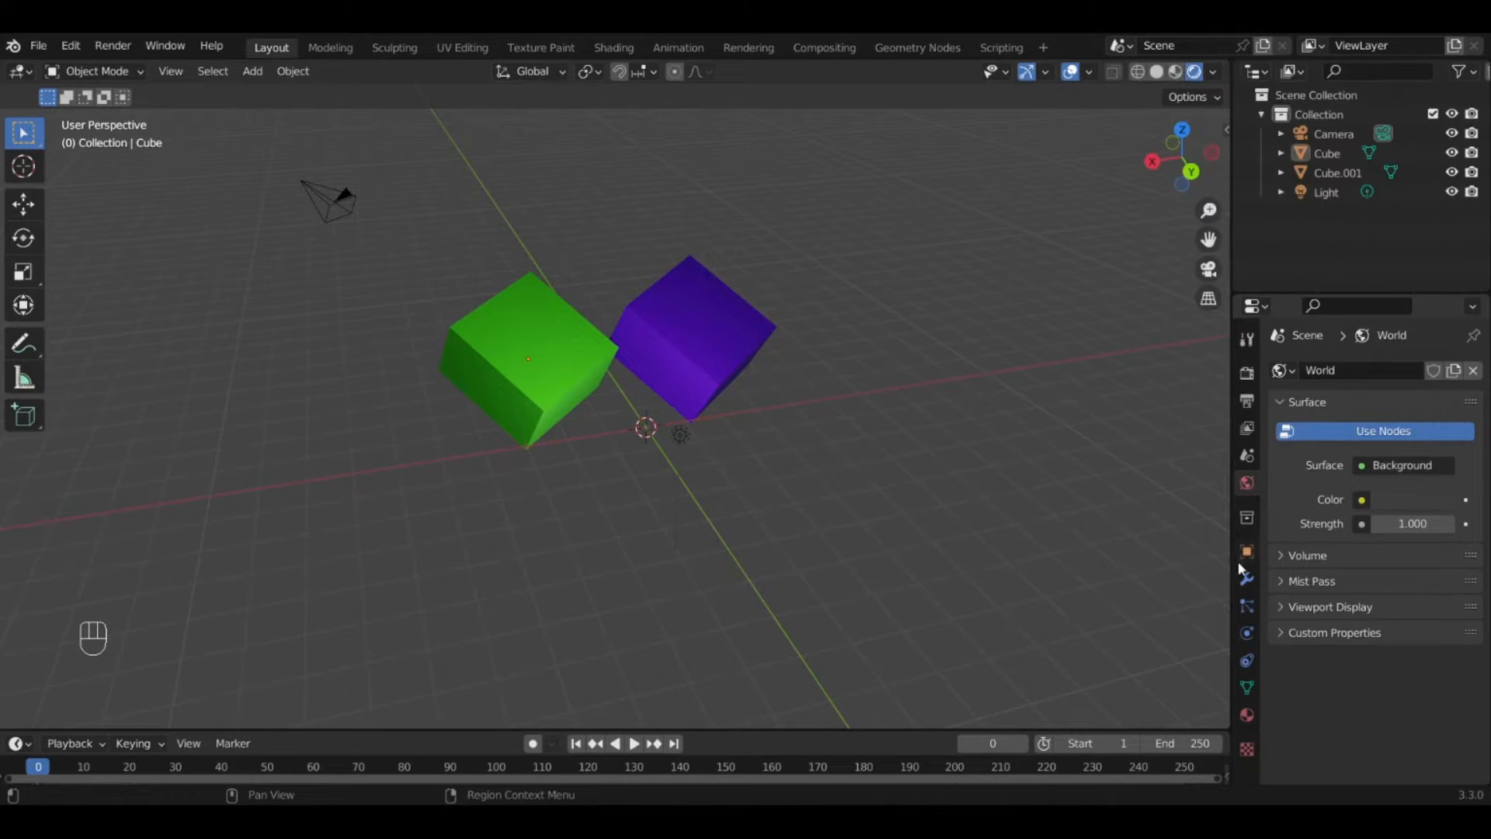
Set the world background color to a bright, fully saturated red.
click(1396, 500)
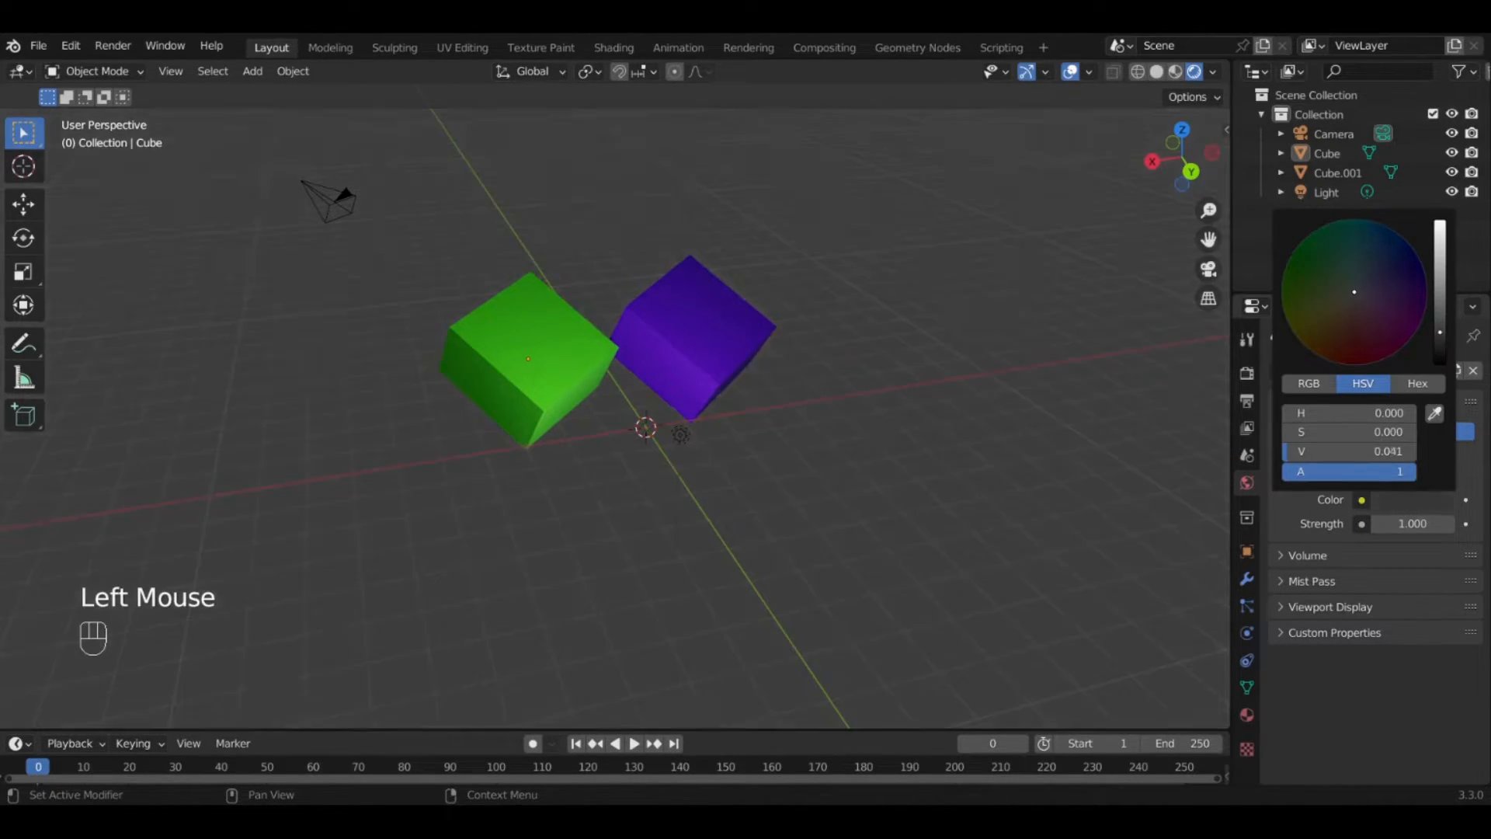
drag(1442, 331, 1441, 223)
middle_drag(876, 580, 932, 505)
click(1399, 501)
drag(1359, 329, 1361, 363)
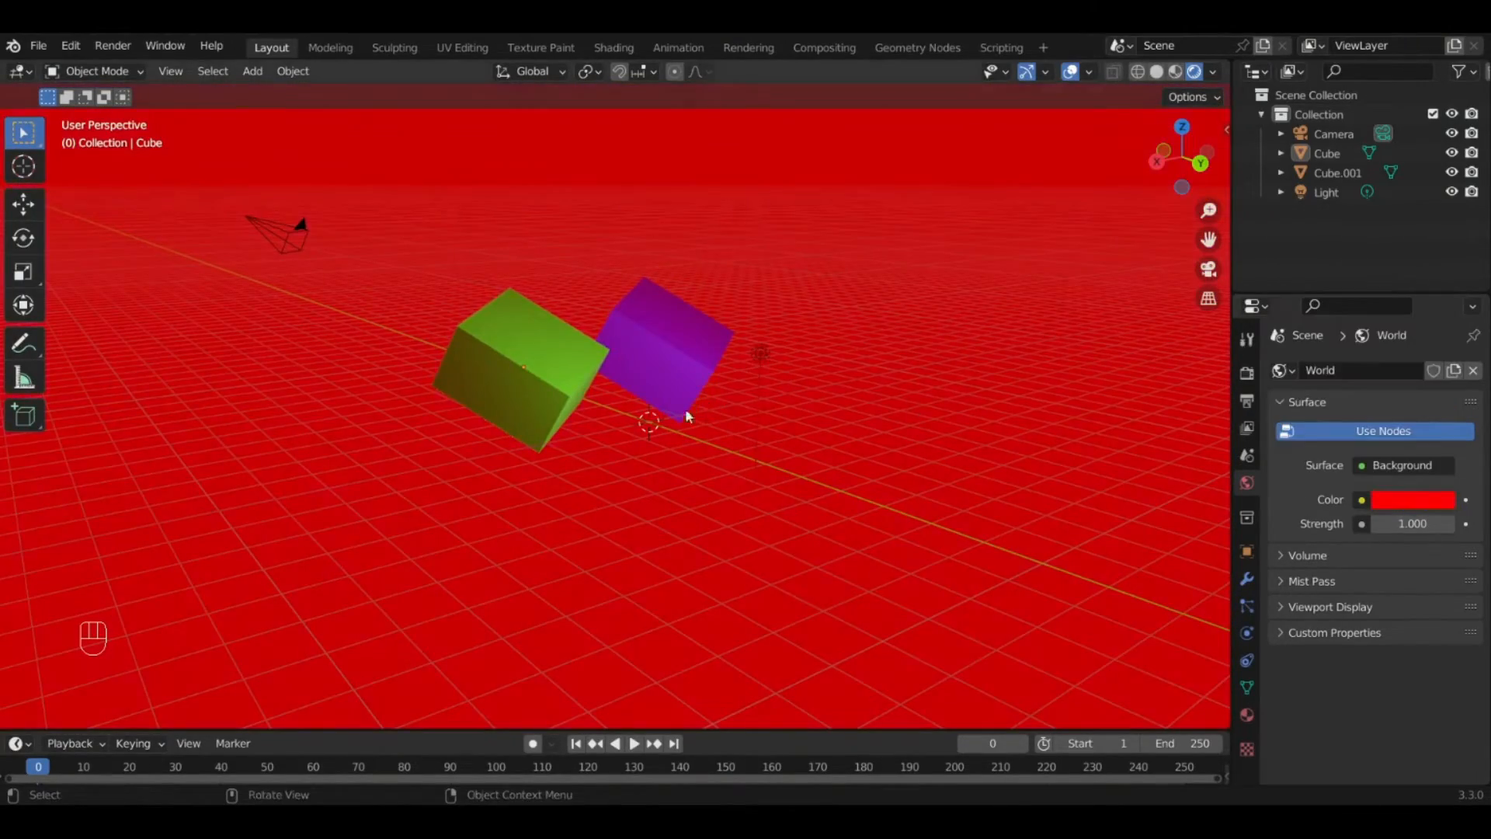
Inspect the cubes against the red background from several angles and through the camera.
middle_drag(685, 408, 427, 427)
scroll(704, 362, up, 2)
middle_drag(704, 363, 528, 292)
scroll(628, 310, down, 2)
middle_drag(628, 310, 581, 392)
key(KP_0)
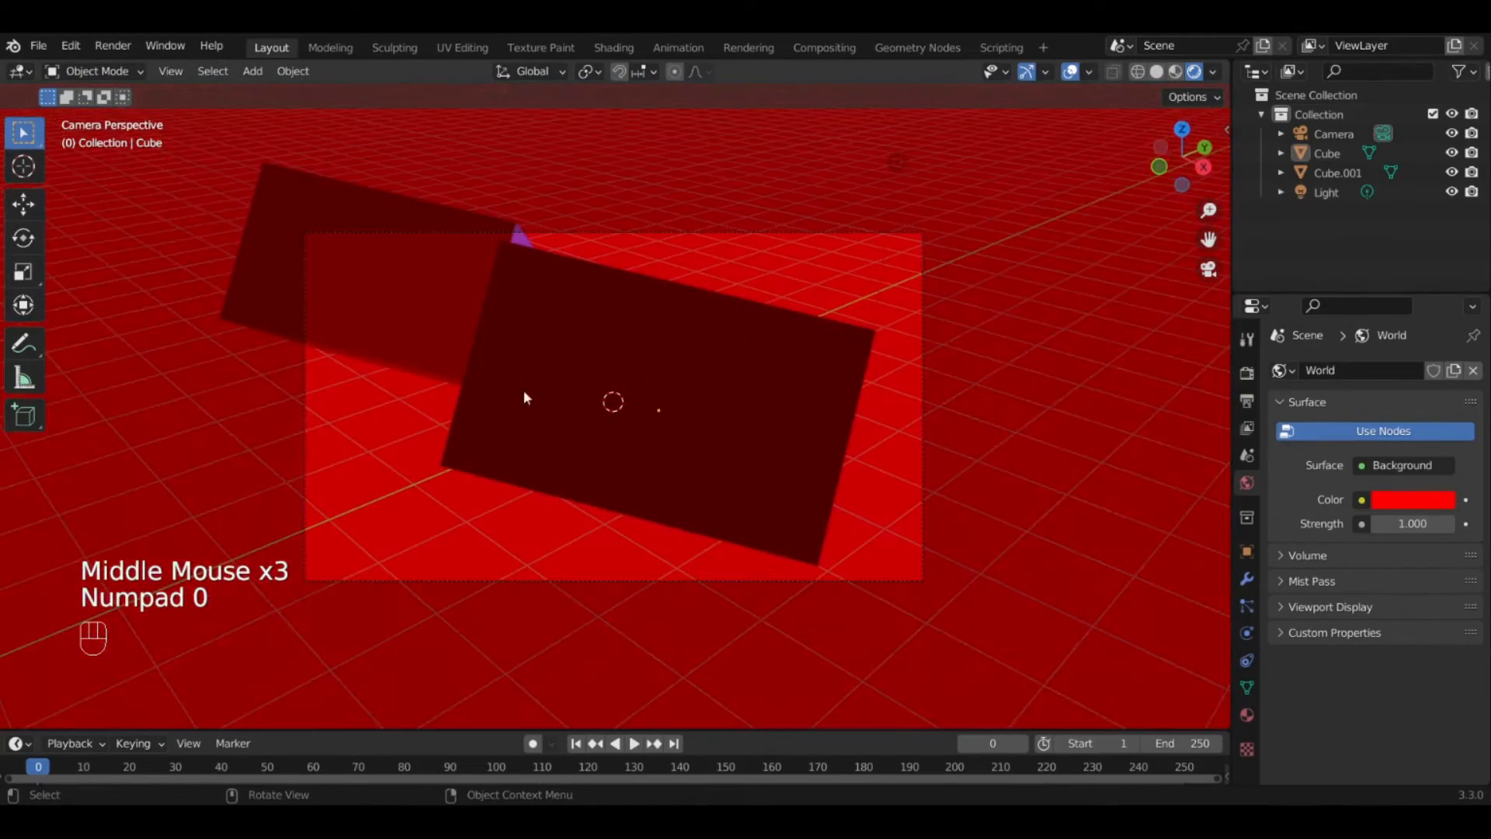
click(113, 45)
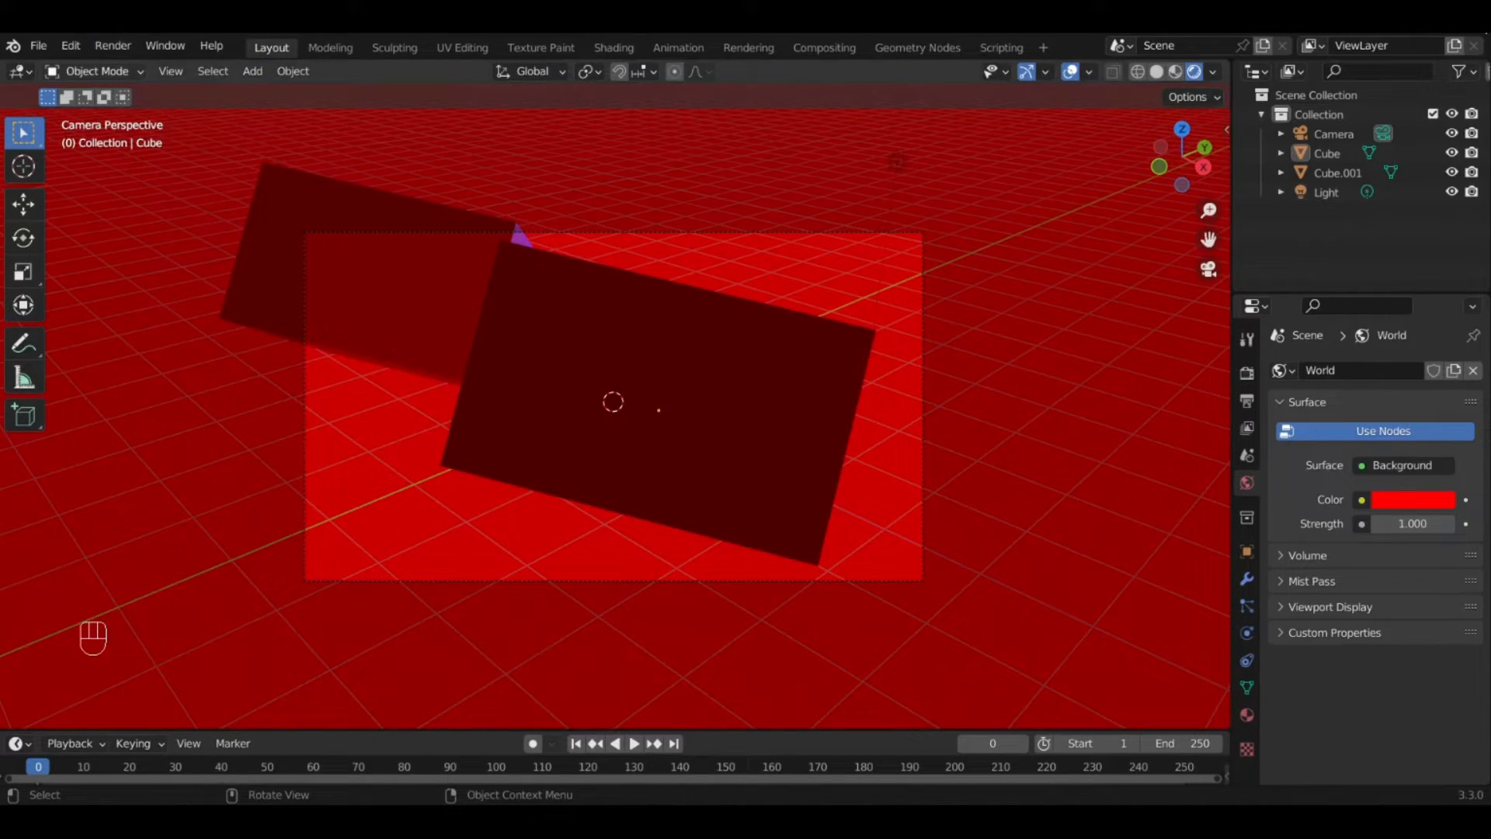
Change the world background to a dark neutral grey and open its strength value for editing.
middle_drag(800, 329, 651, 408)
scroll(772, 403, down, 2)
click(1384, 503)
mouse_move(1440, 231)
mouse_down()
mouse_move(1440, 338)
mouse_move(1440, 323)
mouse_up()
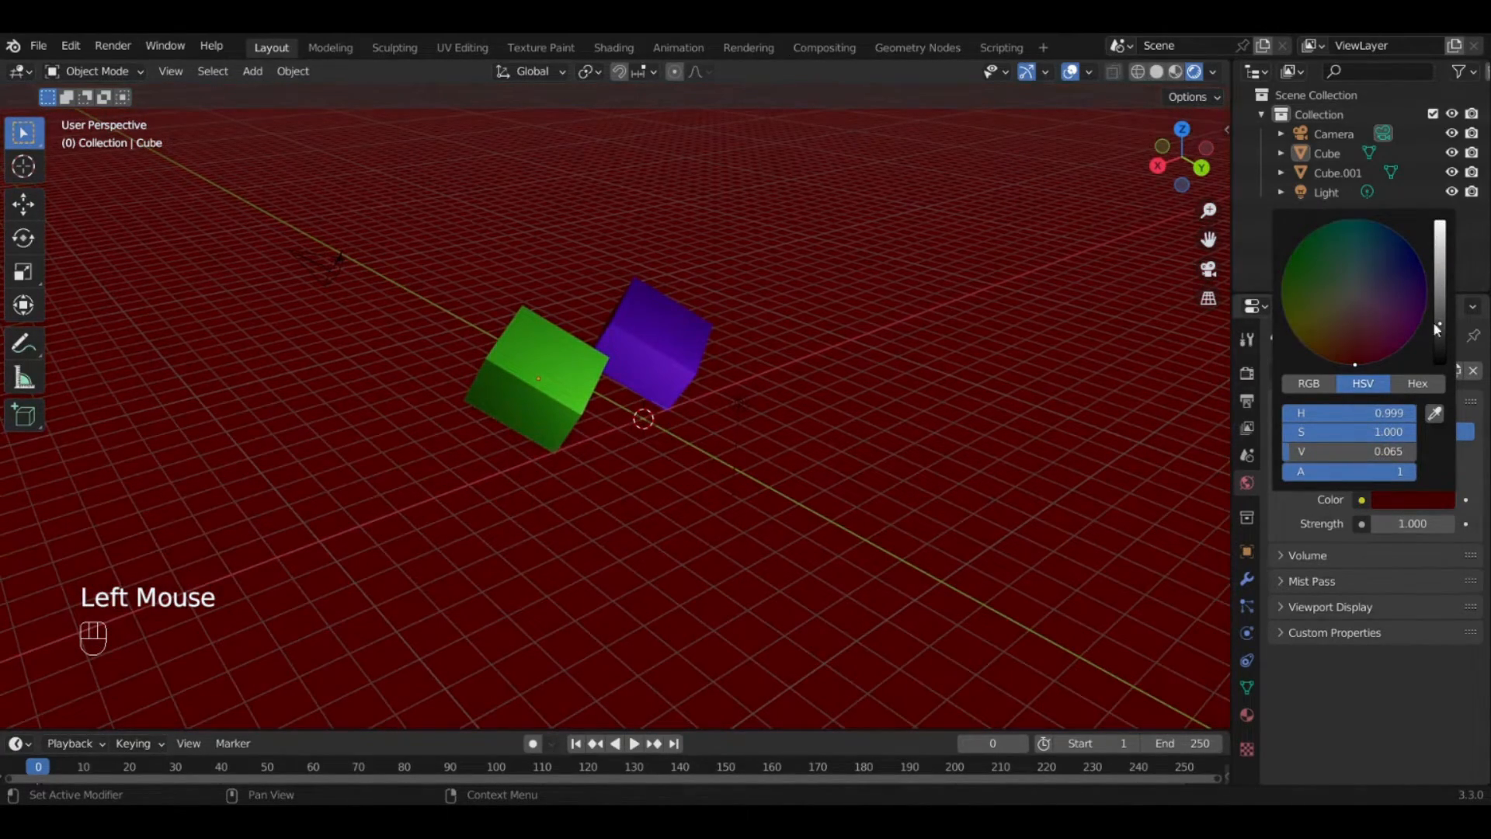
drag(1355, 359, 1353, 295)
middle_drag(916, 396, 822, 333)
scroll(817, 390, up, 3)
scroll(863, 305, down, 3)
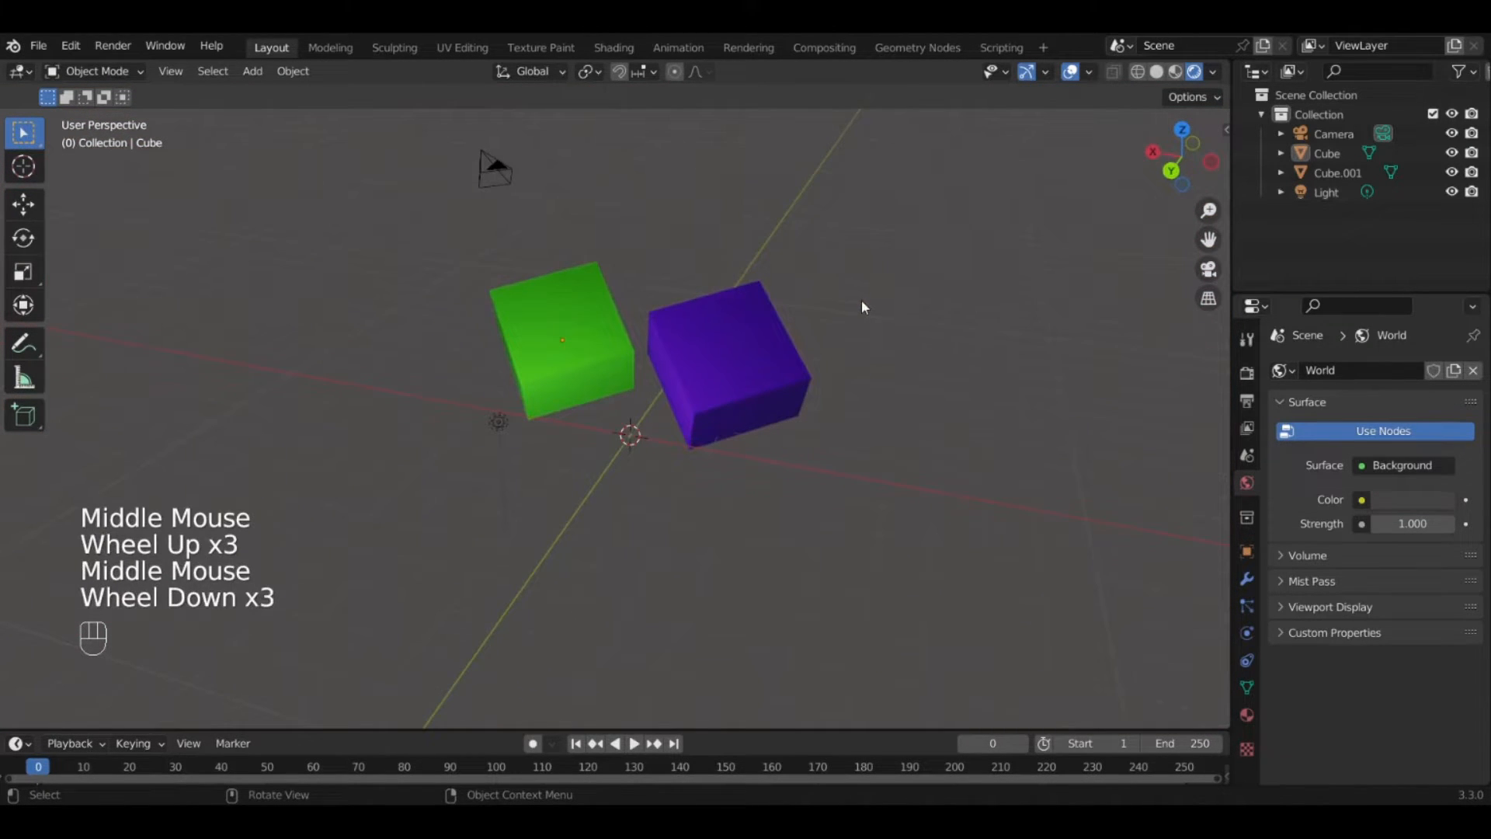
click(1406, 523)
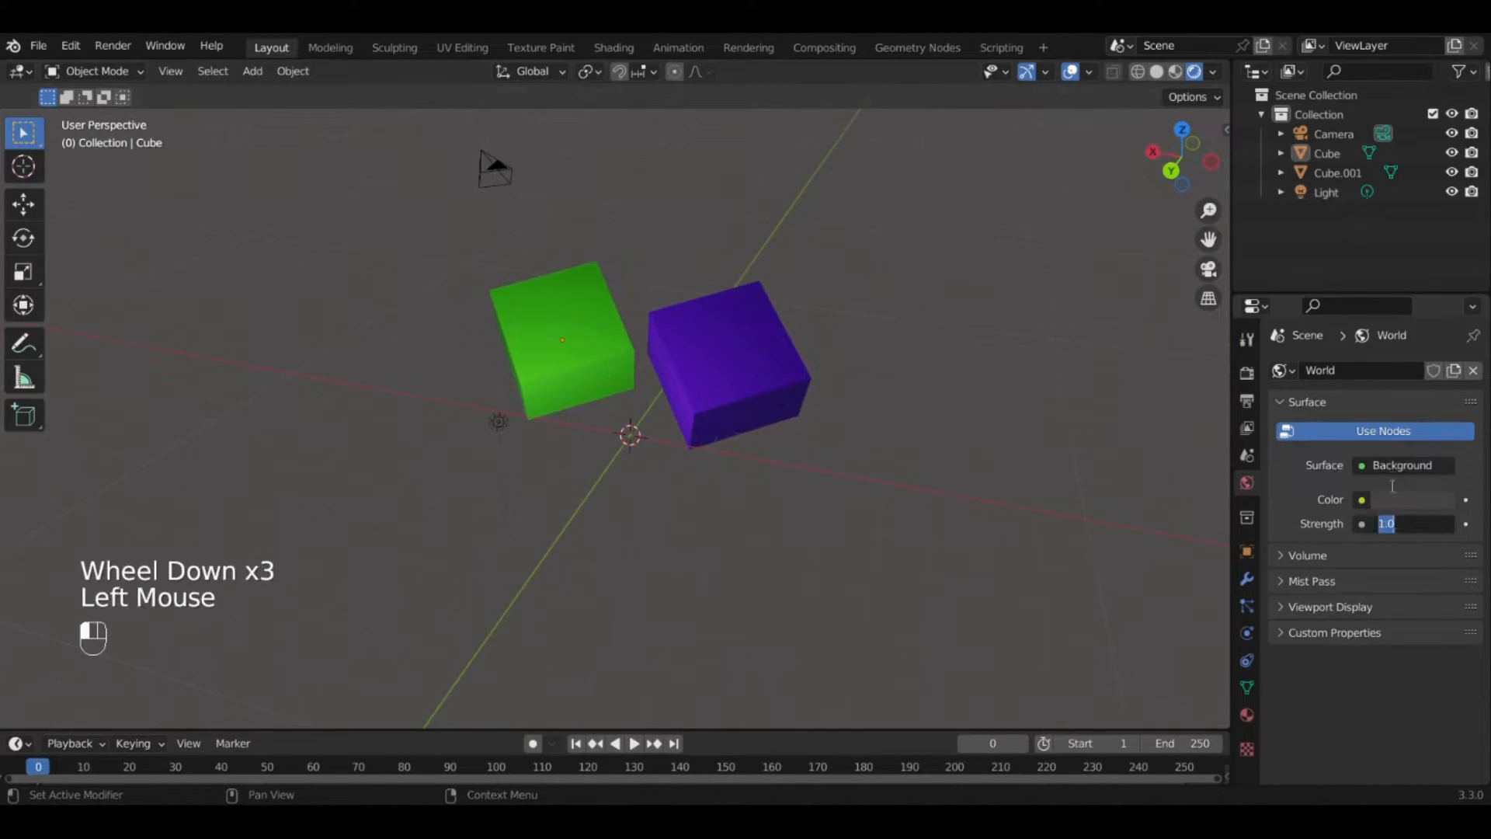
click(1330, 506)
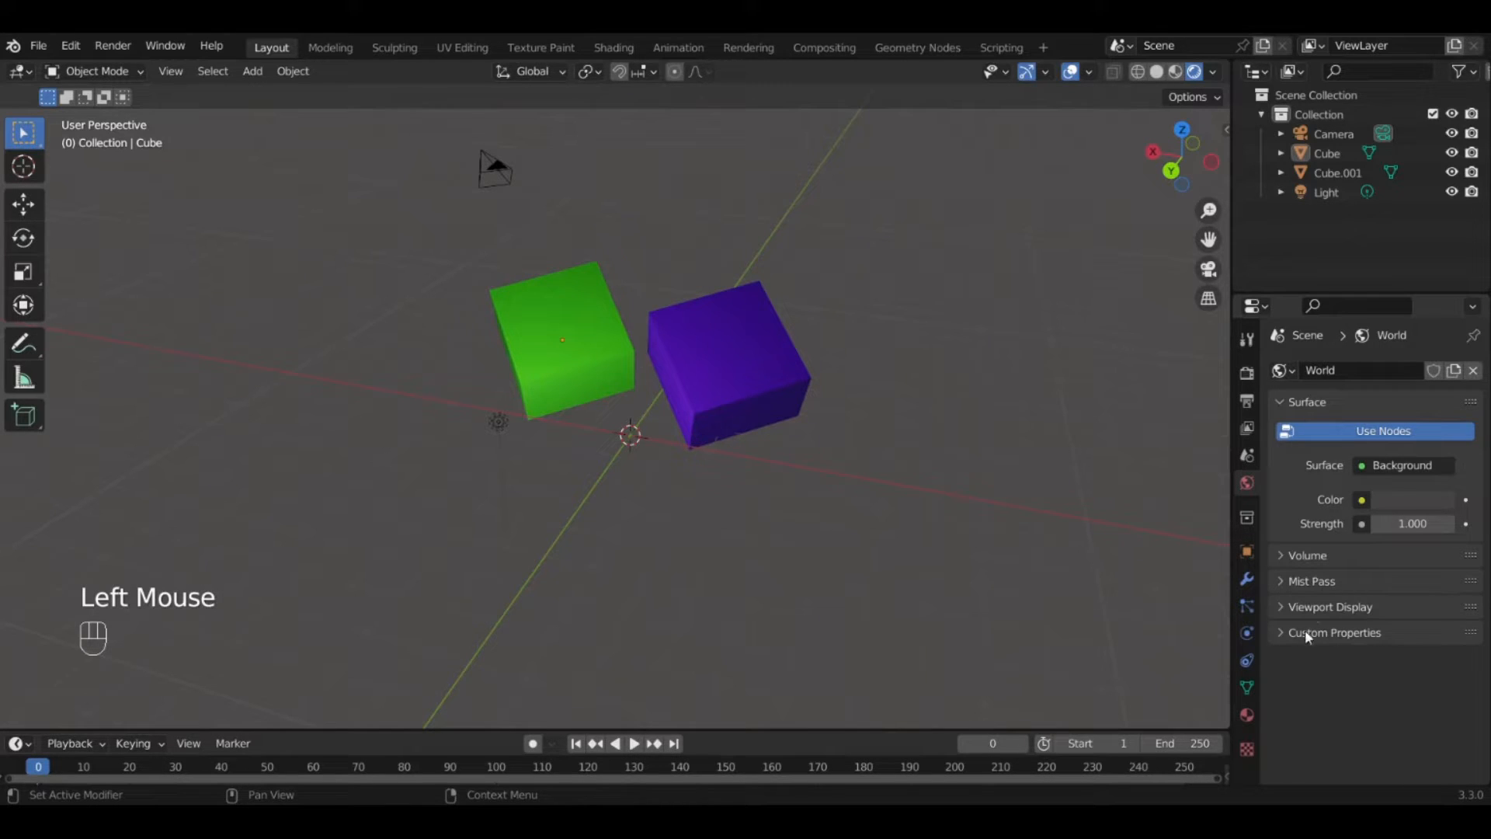
Show the collection's properties, then select all of its objects in the viewport and deselect them.
click(1247, 520)
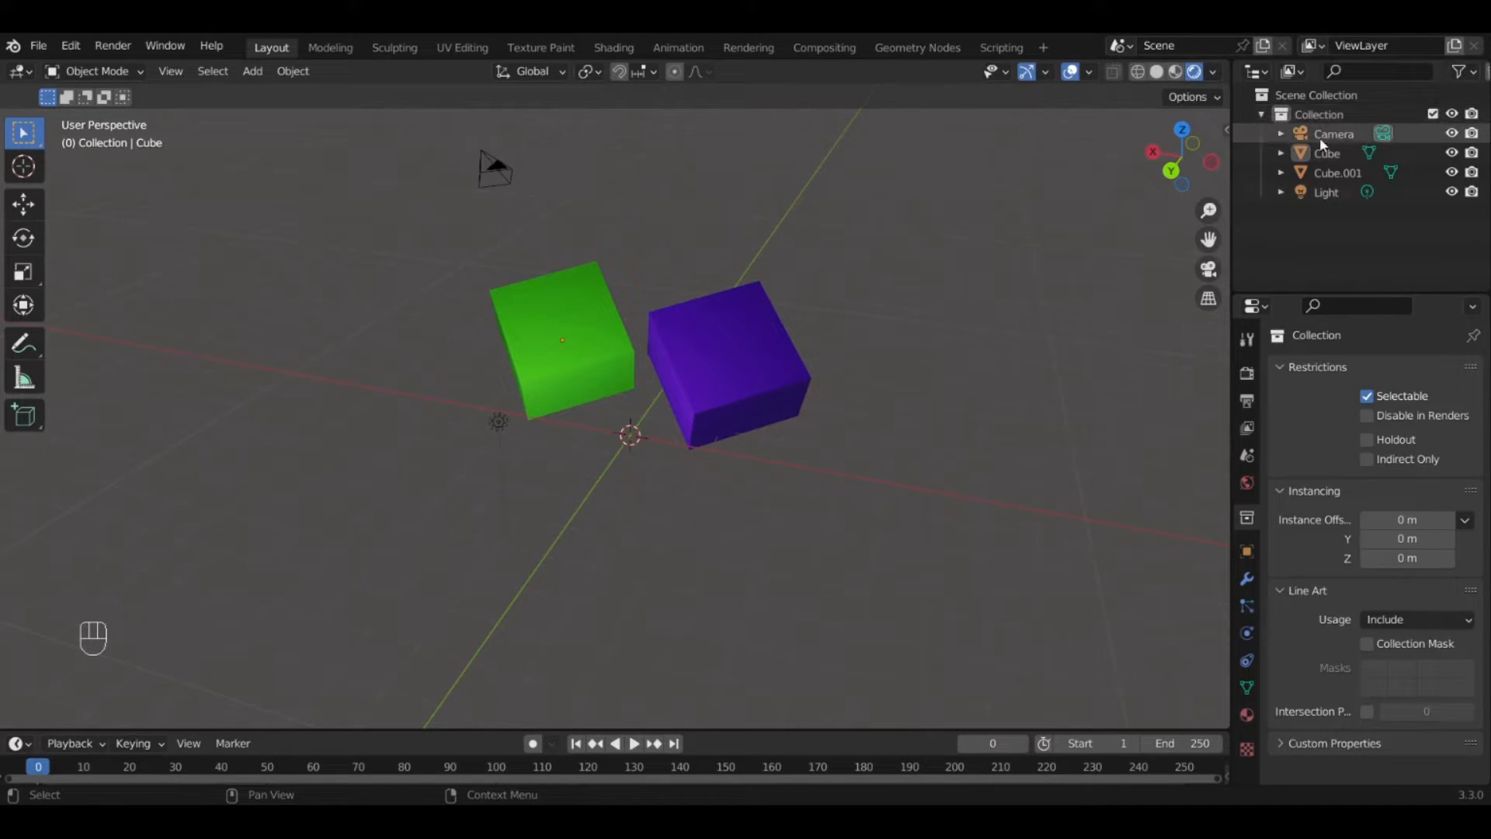
click(1291, 114)
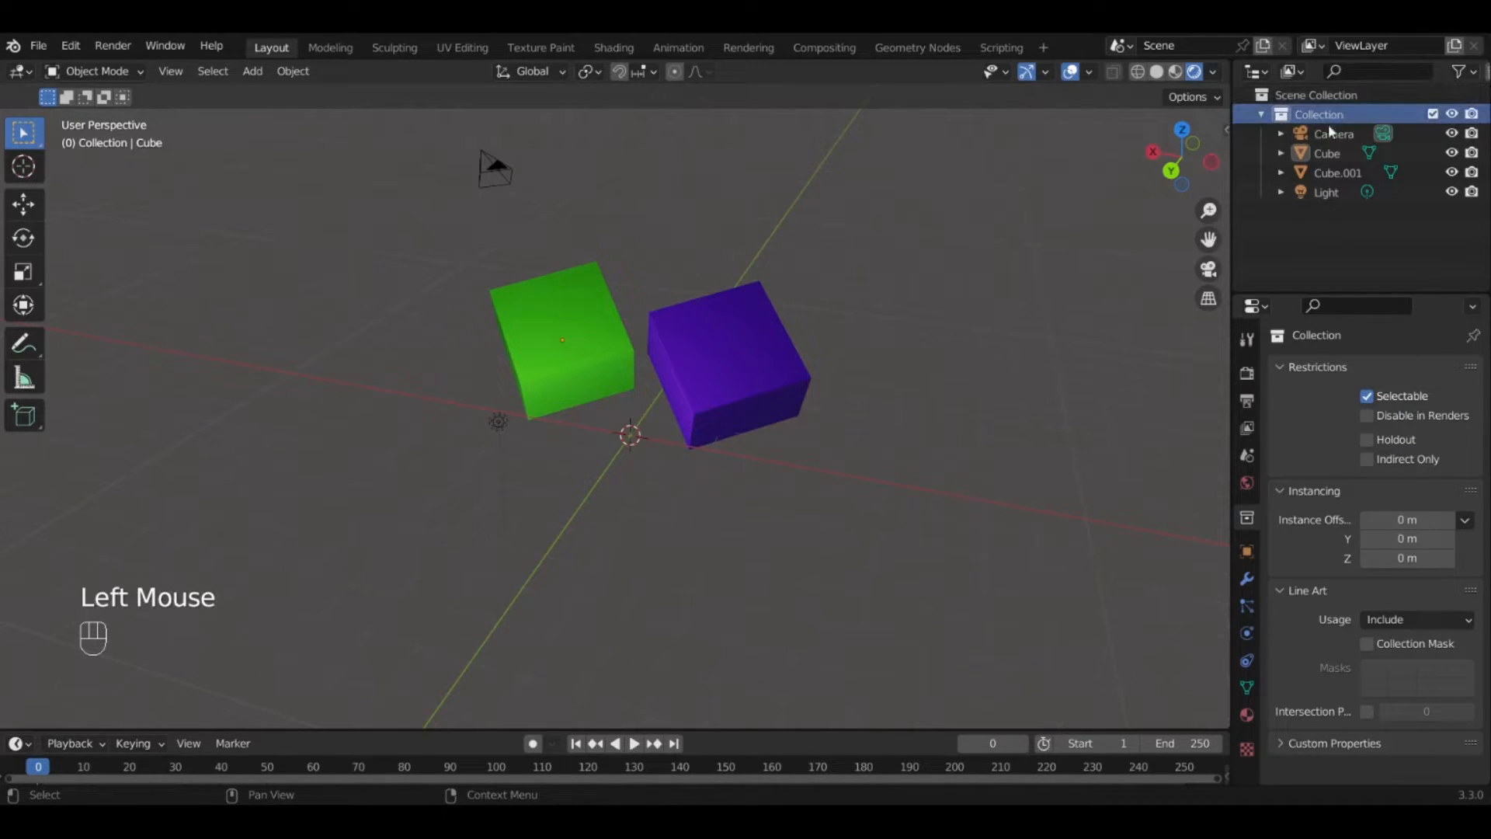
scroll(523, 230, down, 2)
click(491, 294)
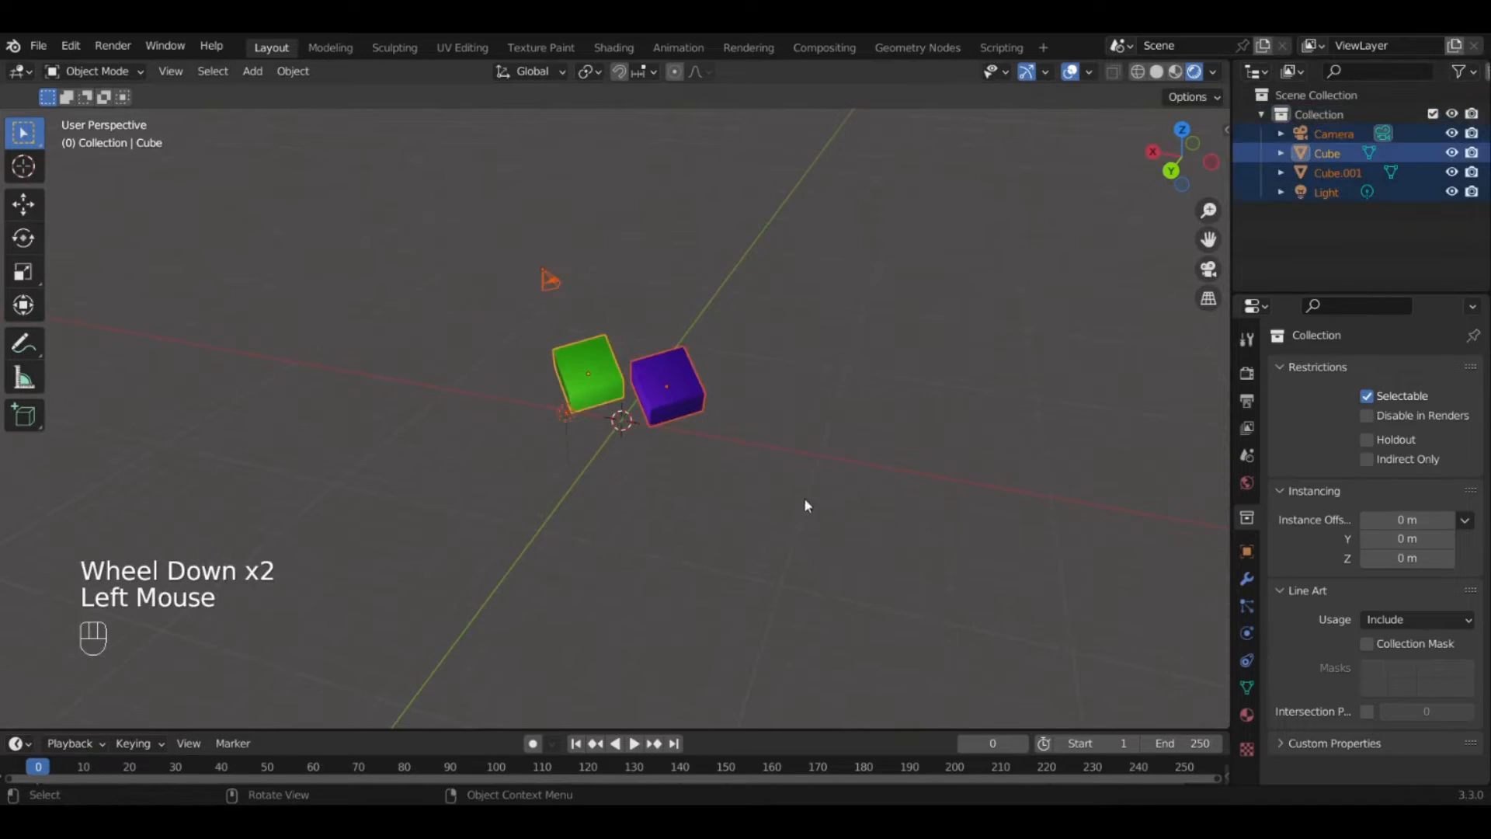
click(908, 539)
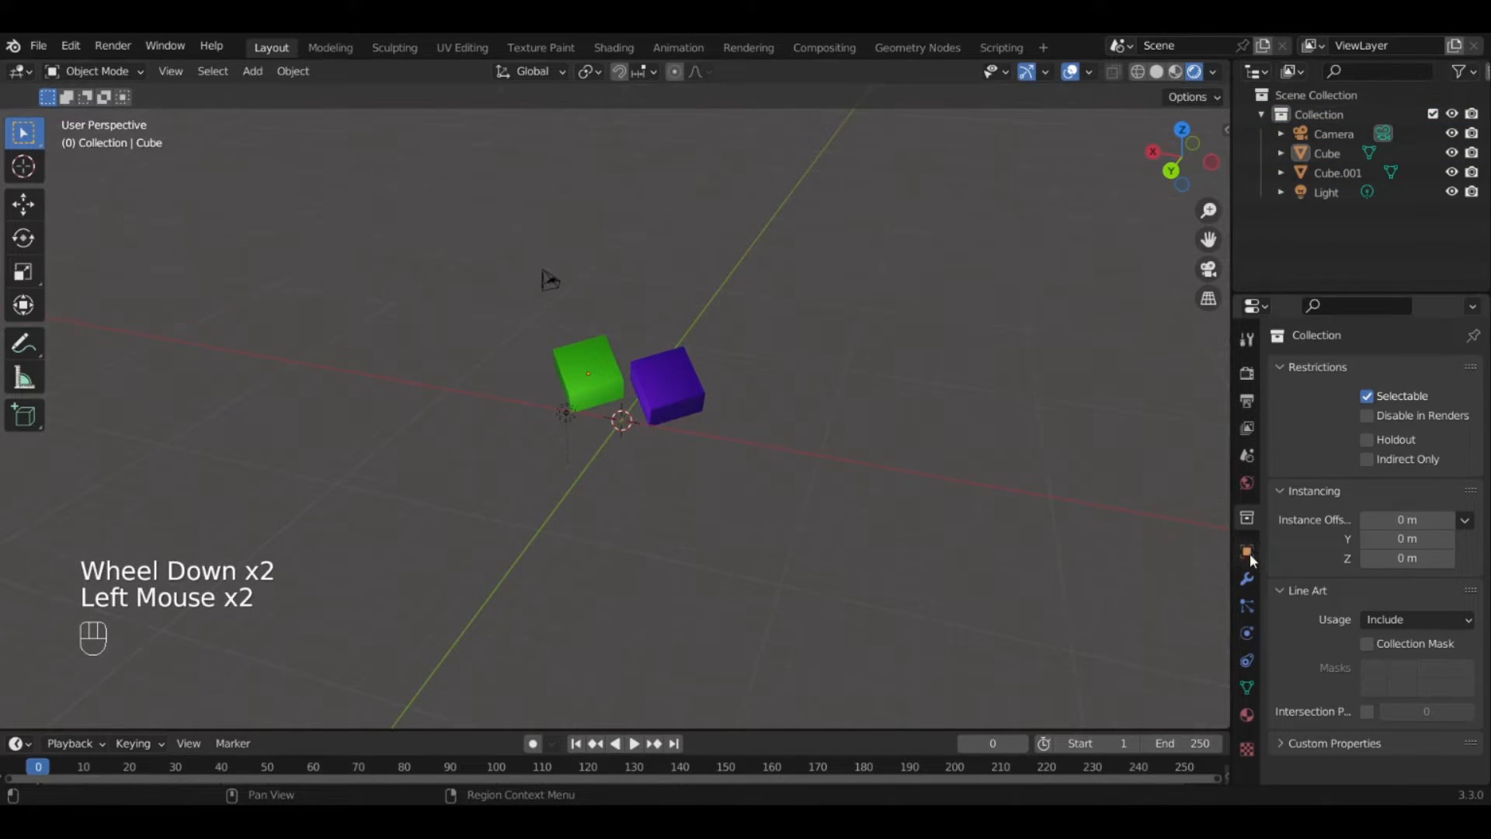
Select the green cube and show its object properties with the transform values.
click(1248, 553)
scroll(561, 338, up, 2)
click(563, 342)
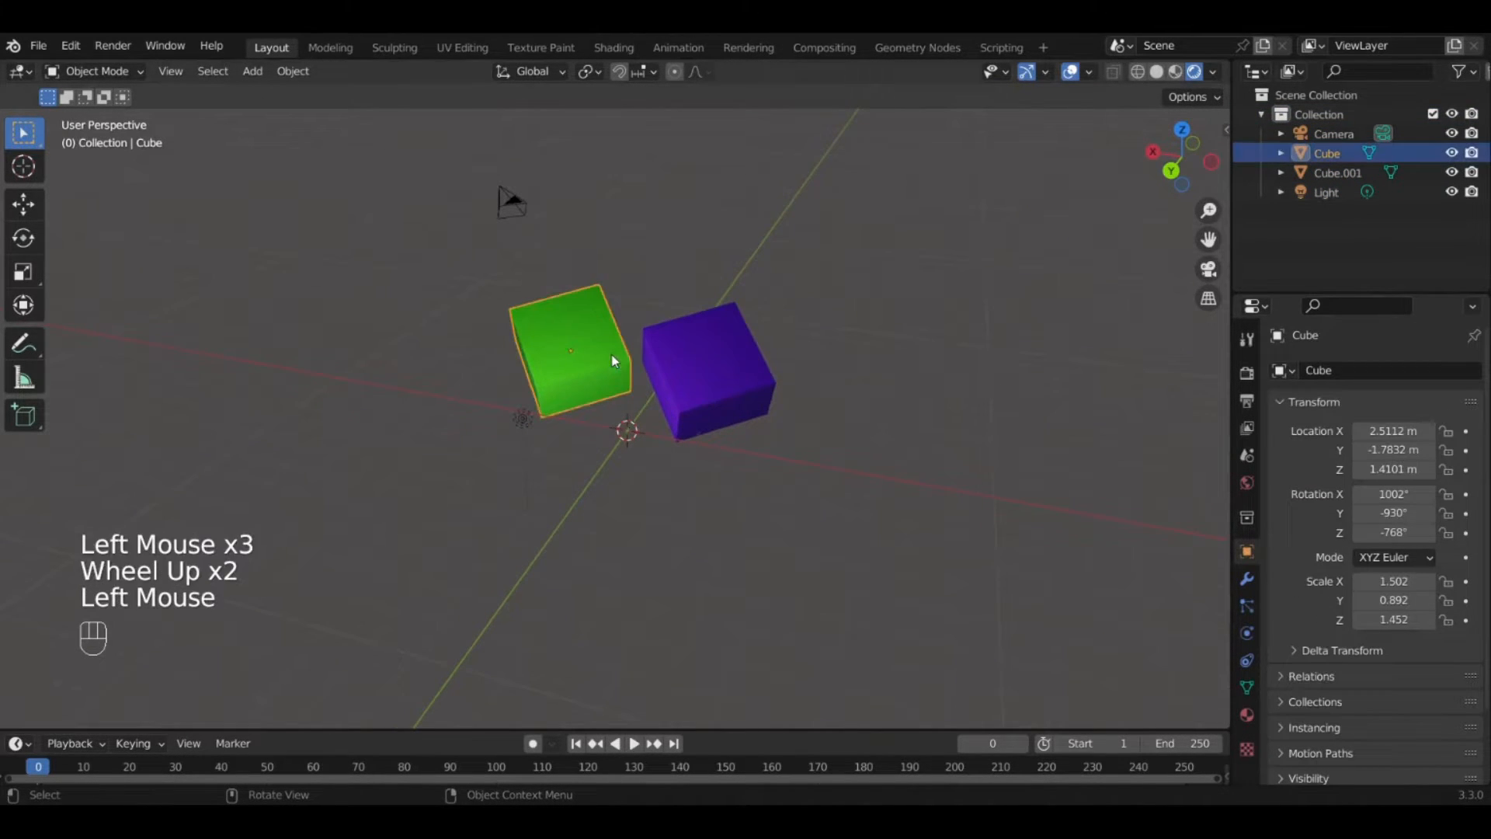
middle_drag(616, 359, 651, 357)
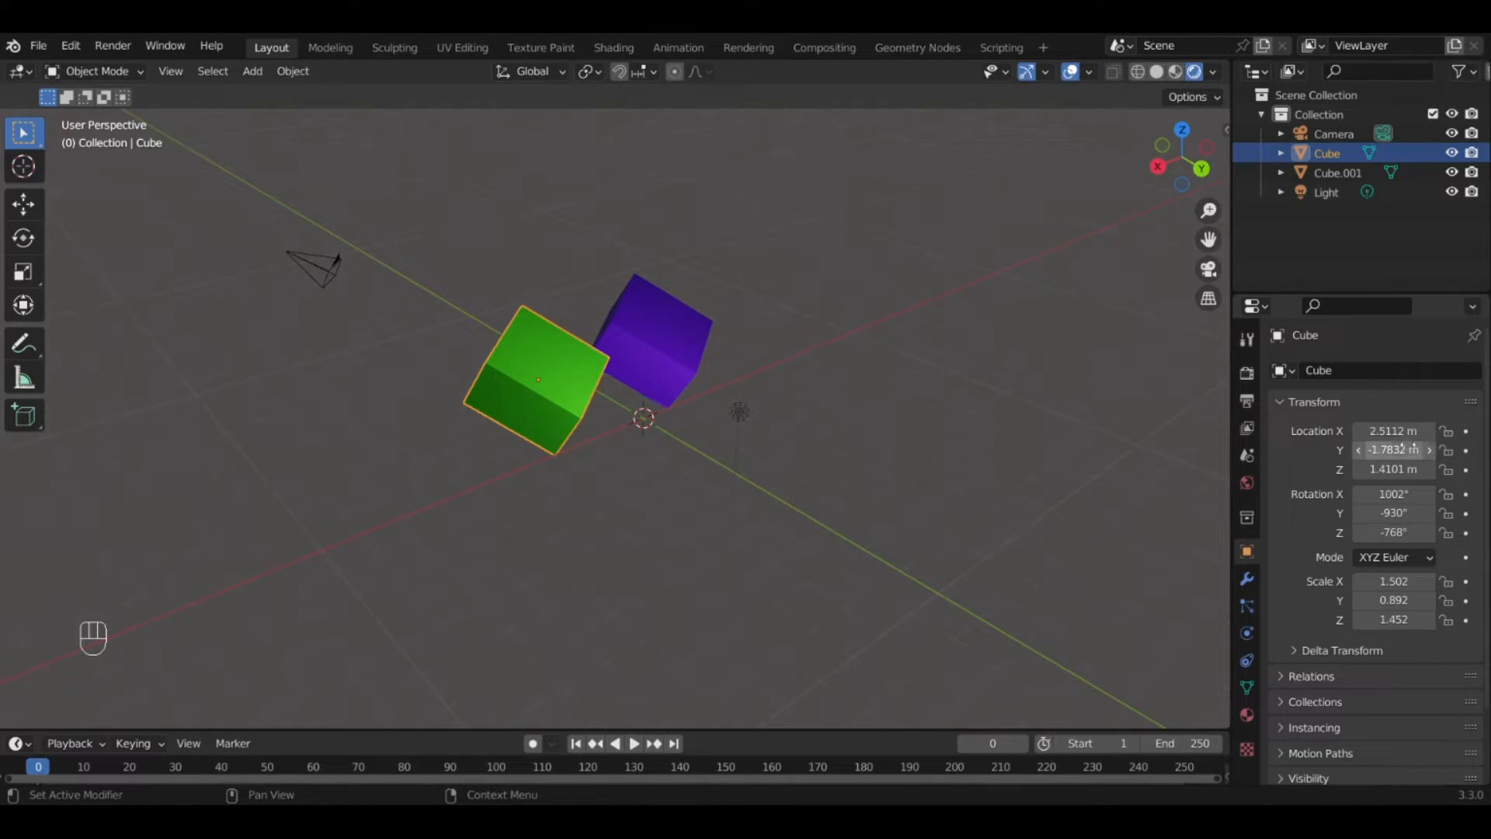
Try moving the green cube along Z, rotating it and scaling it, cancelling each transform.
key(g)
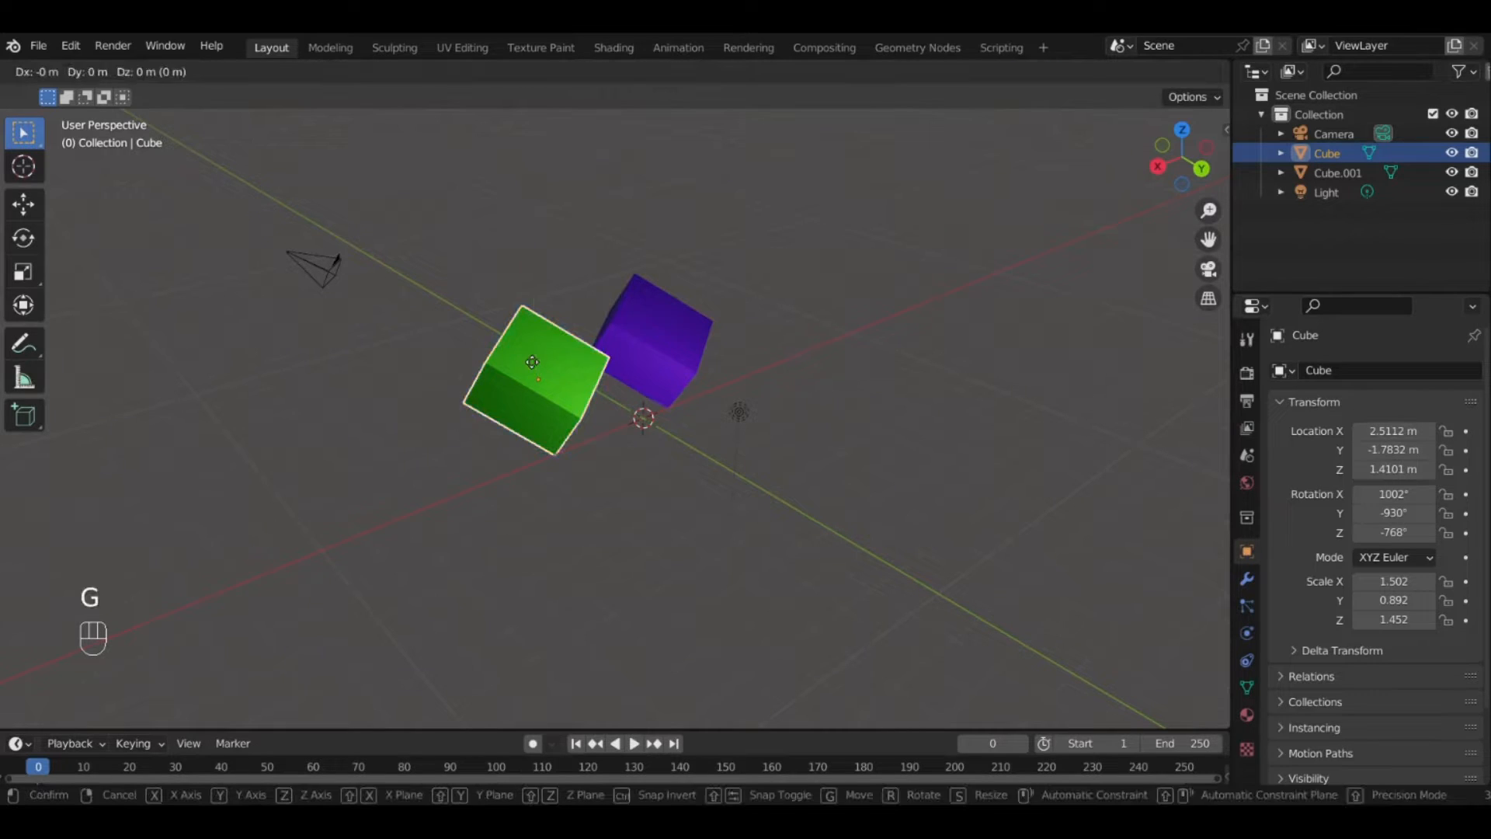
key(z)
right_click(512, 295)
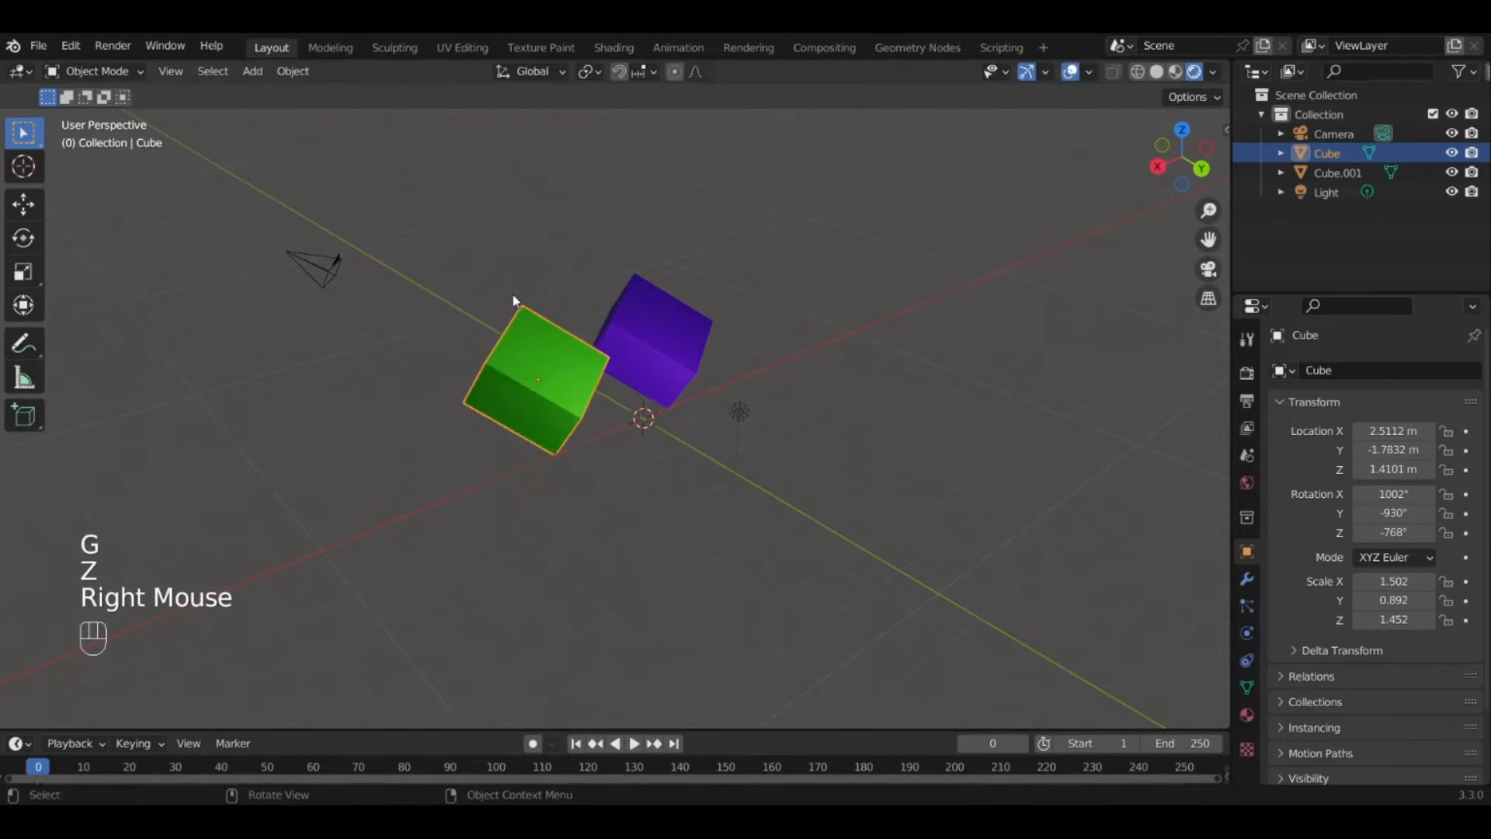
key(r)
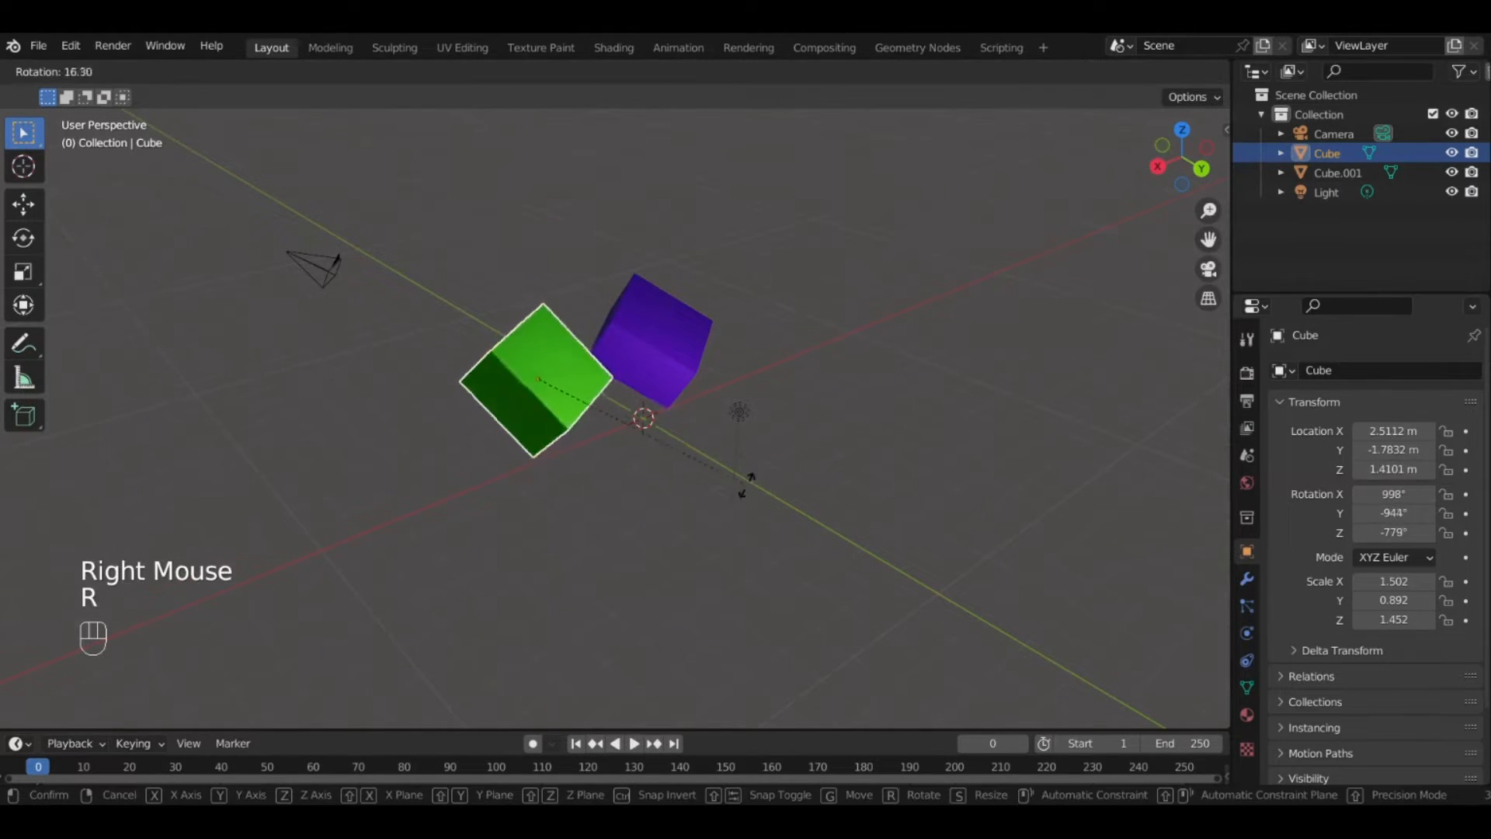
right_click(662, 451)
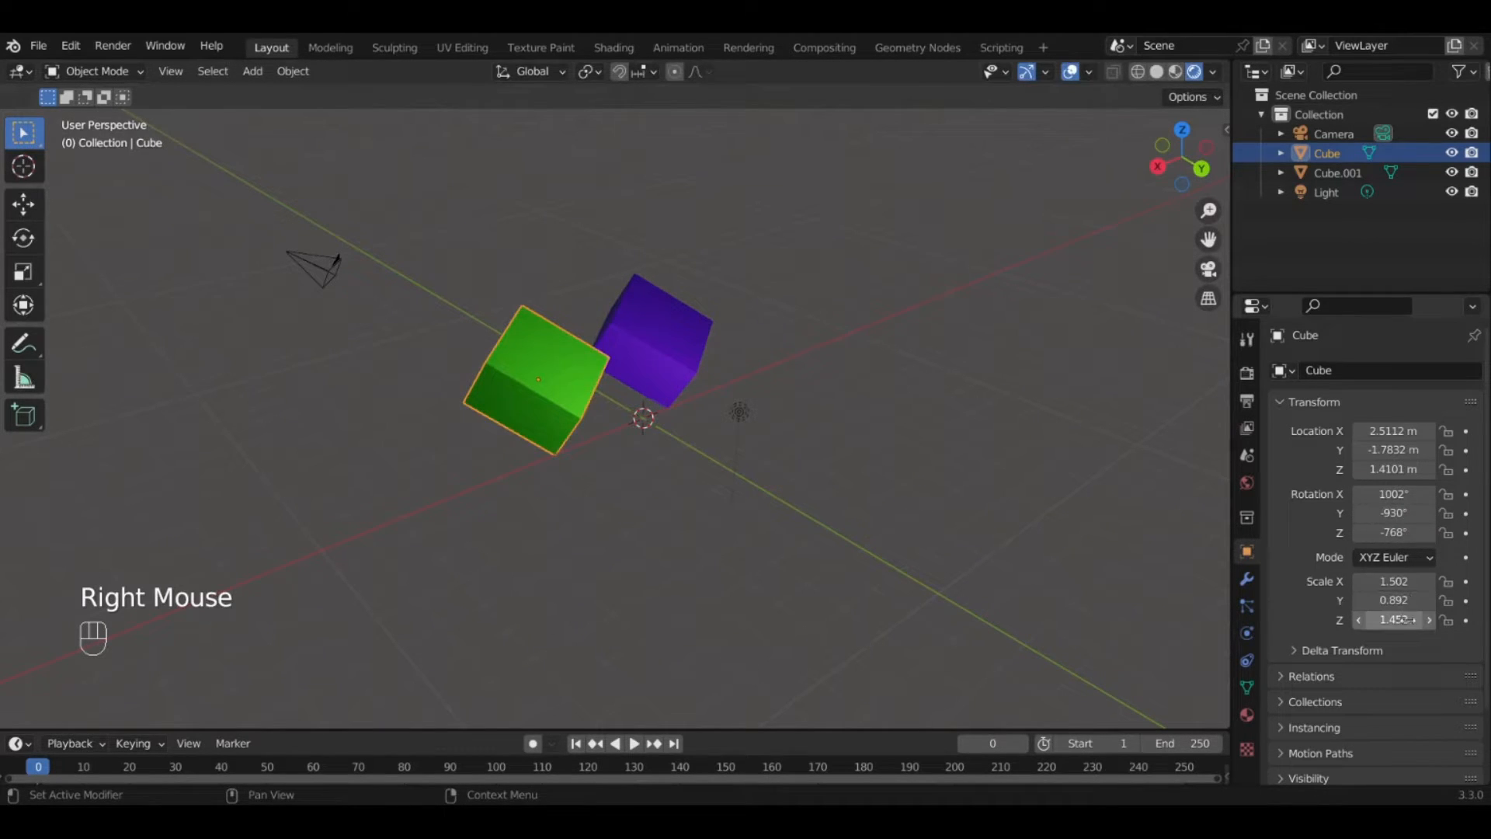
key(s)
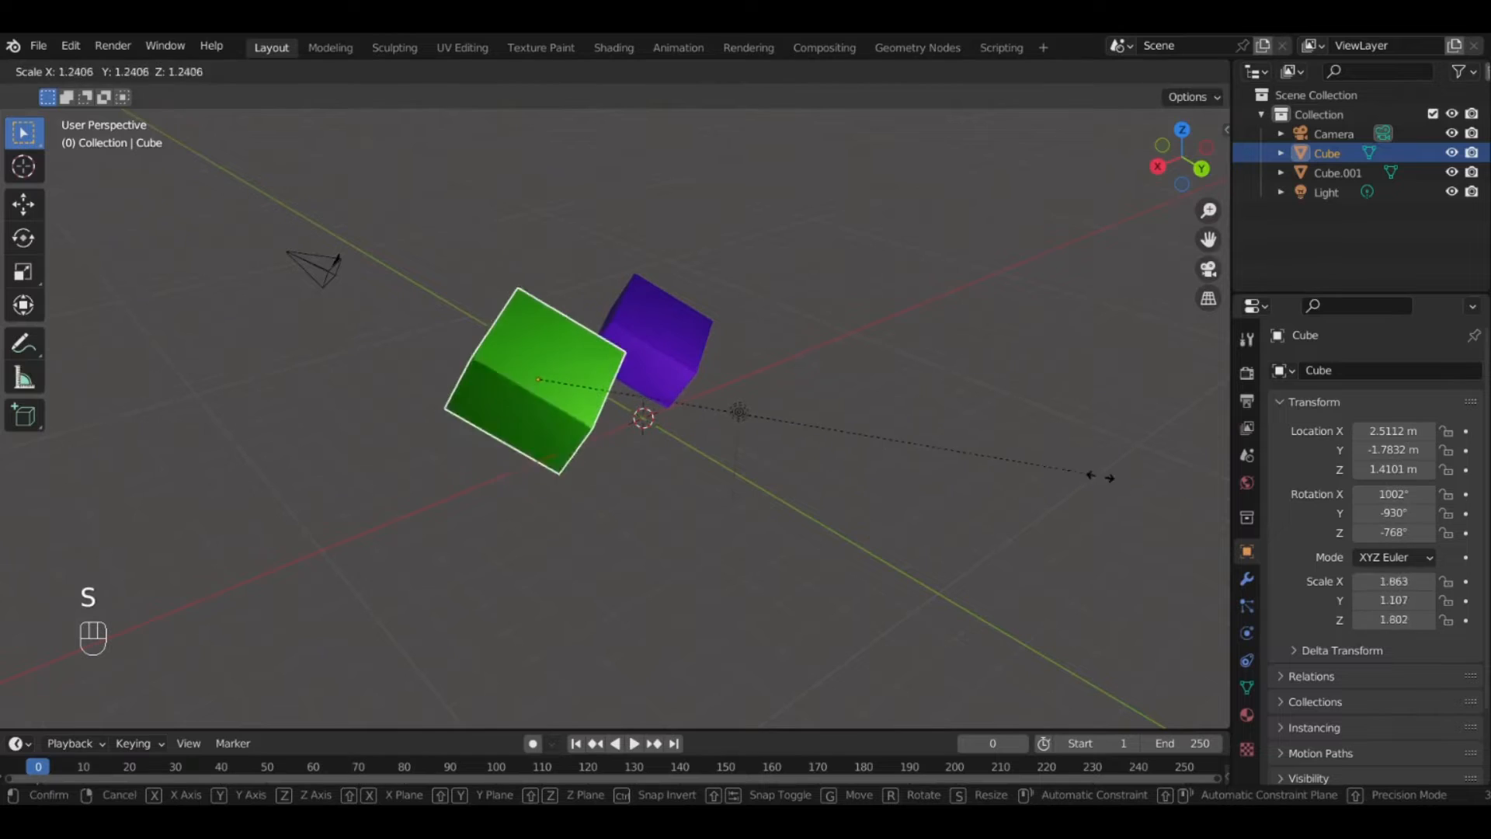
right_click(688, 419)
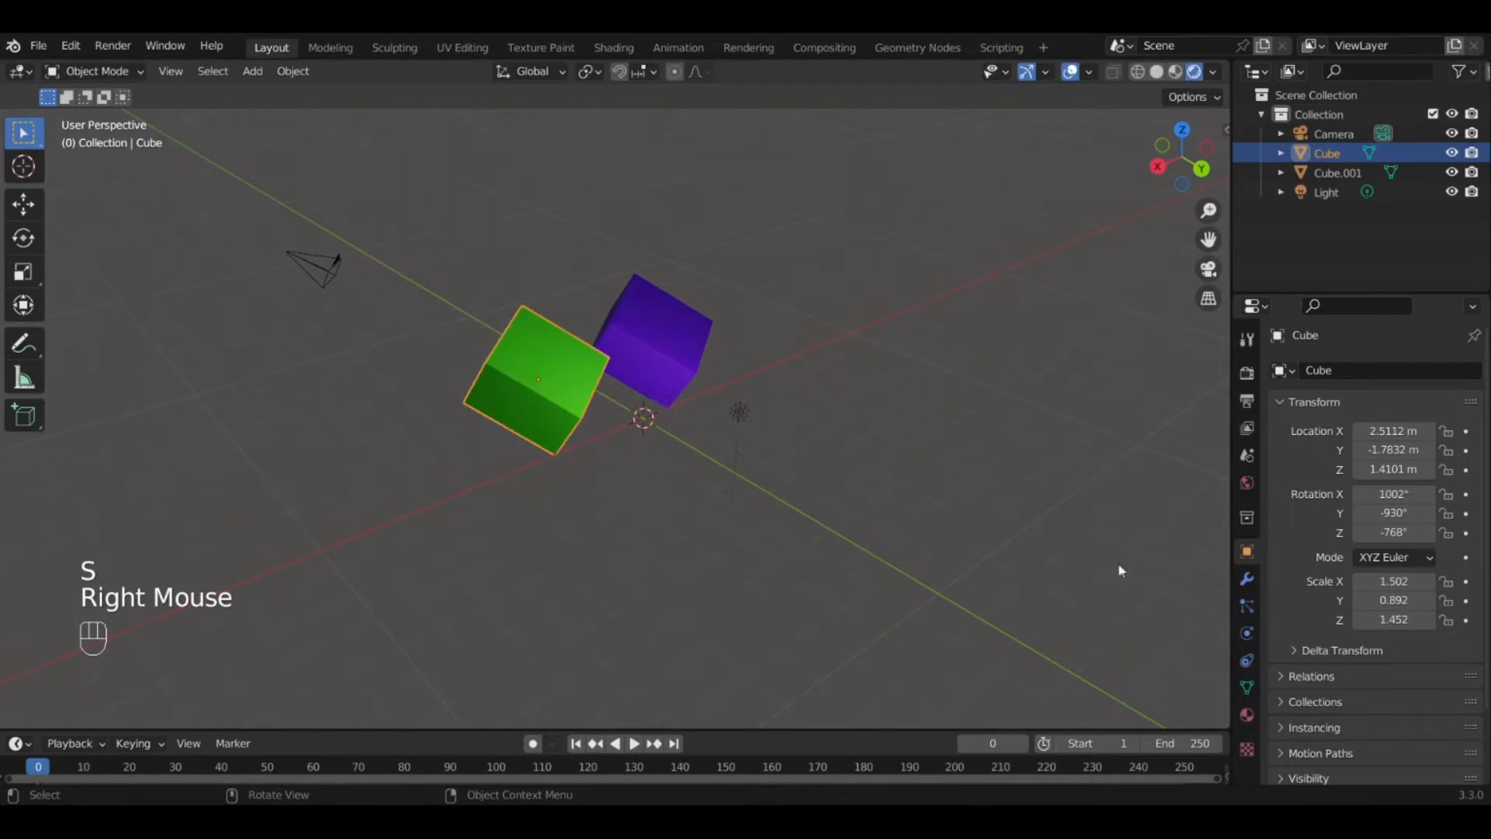
Expand the green cube's visibility settings and exclude the cube from renders.
scroll(1296, 679, down, 2)
click(1311, 698)
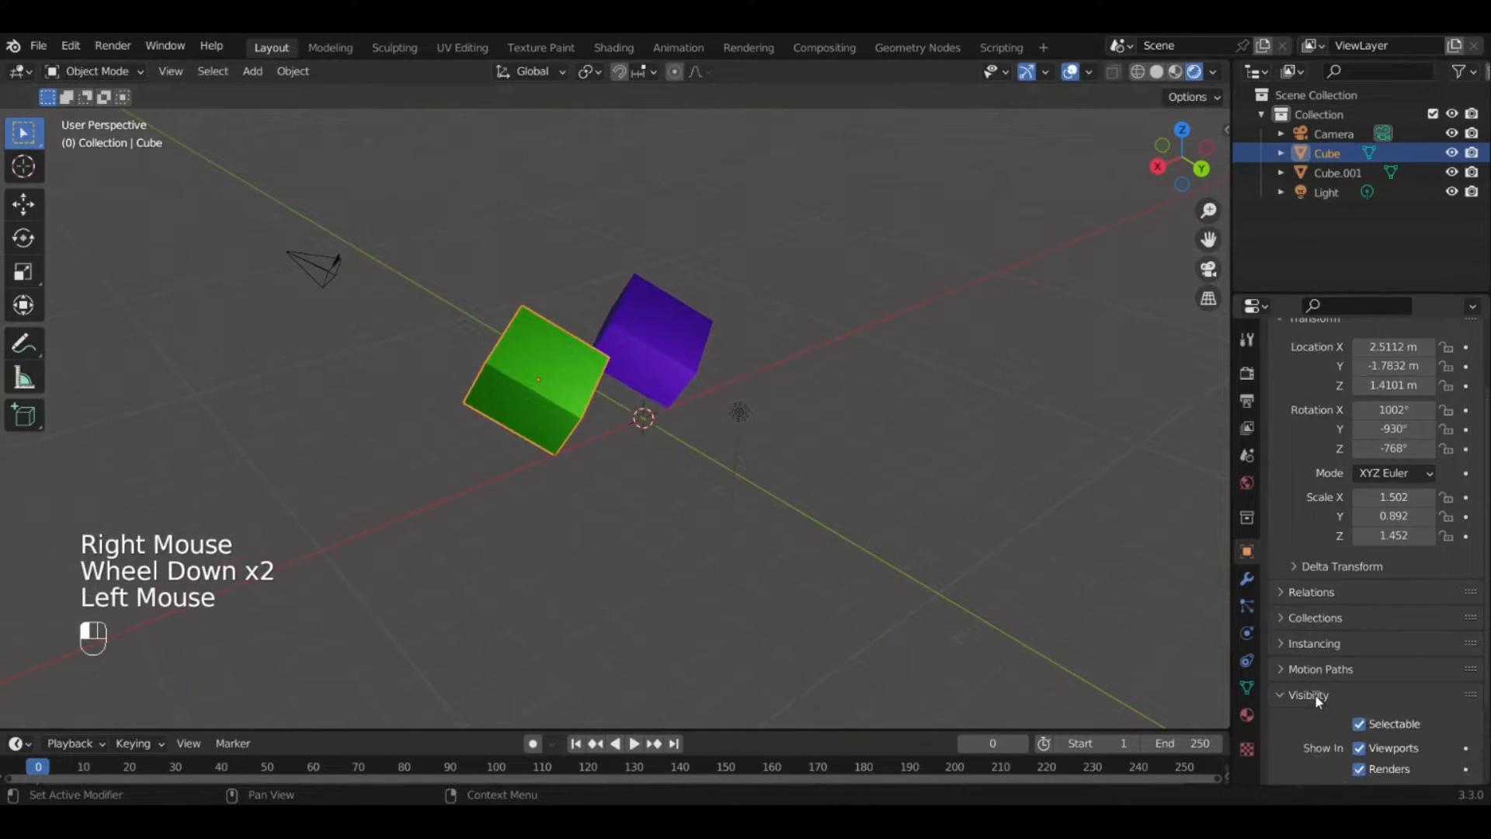
scroll(1377, 686, down, 2)
scroll(1340, 696, down, 1)
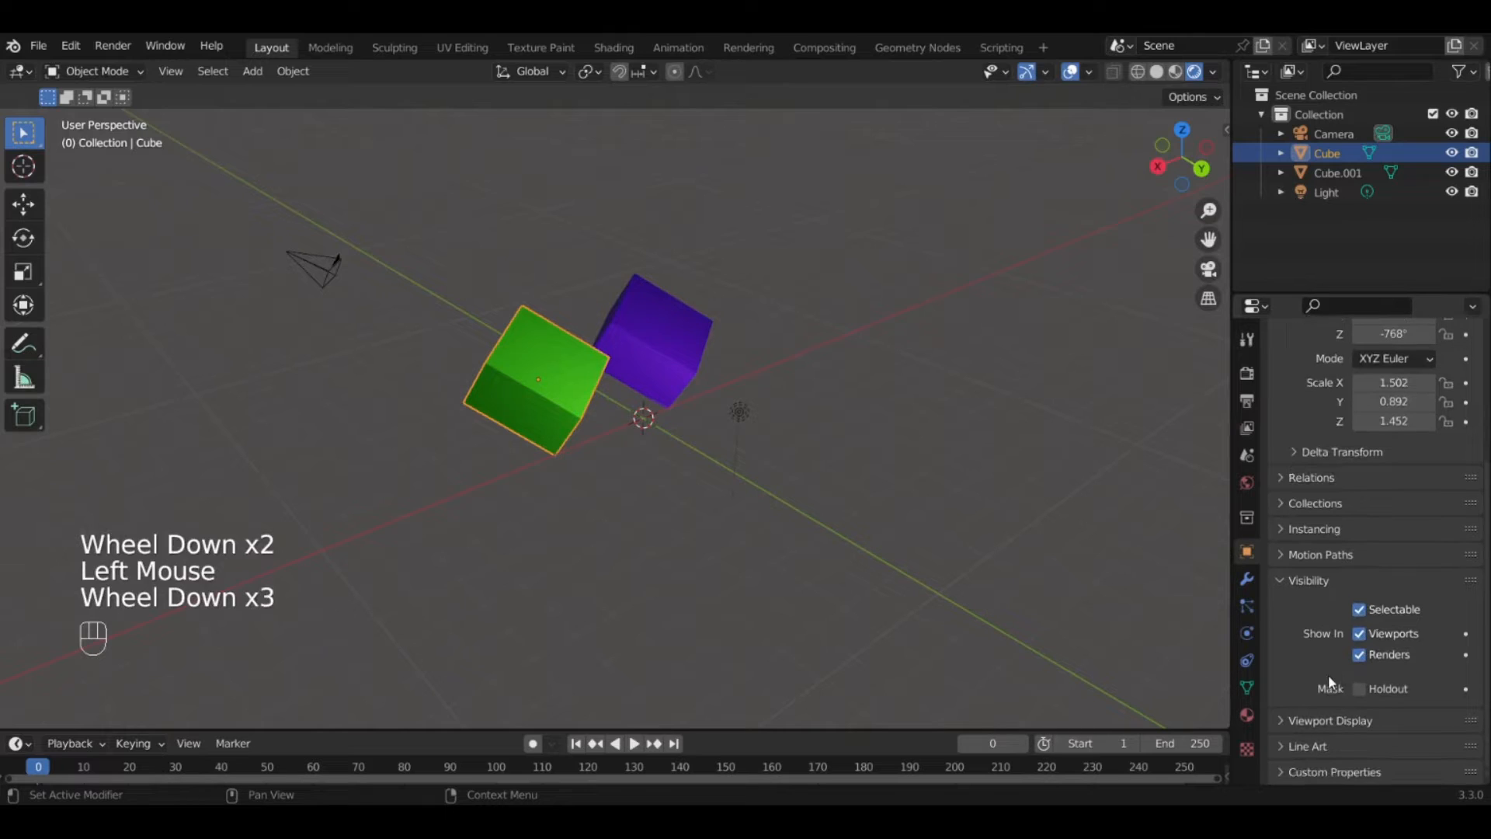
click(1360, 655)
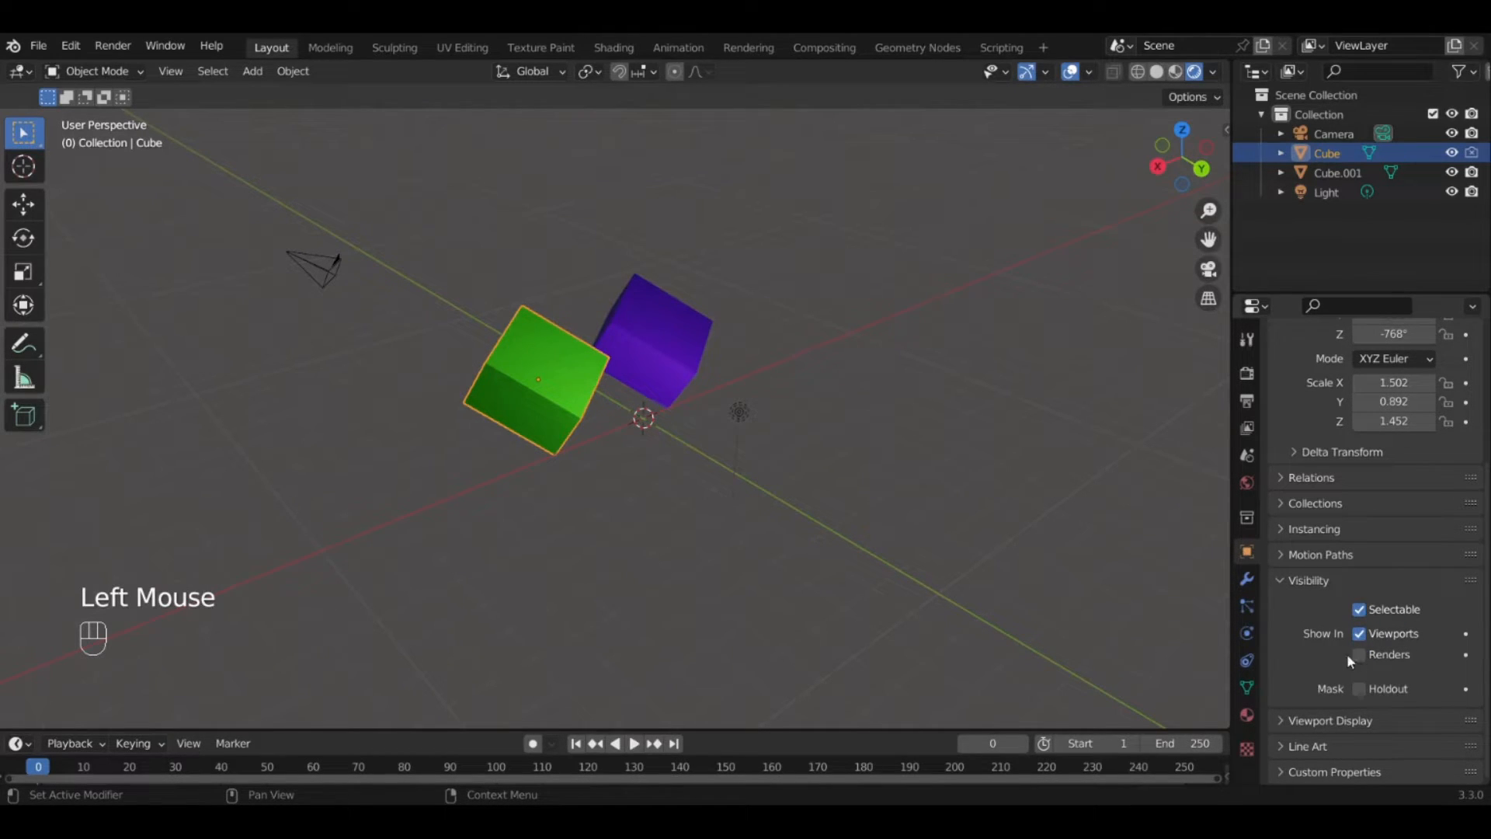
click(129, 61)
click(132, 62)
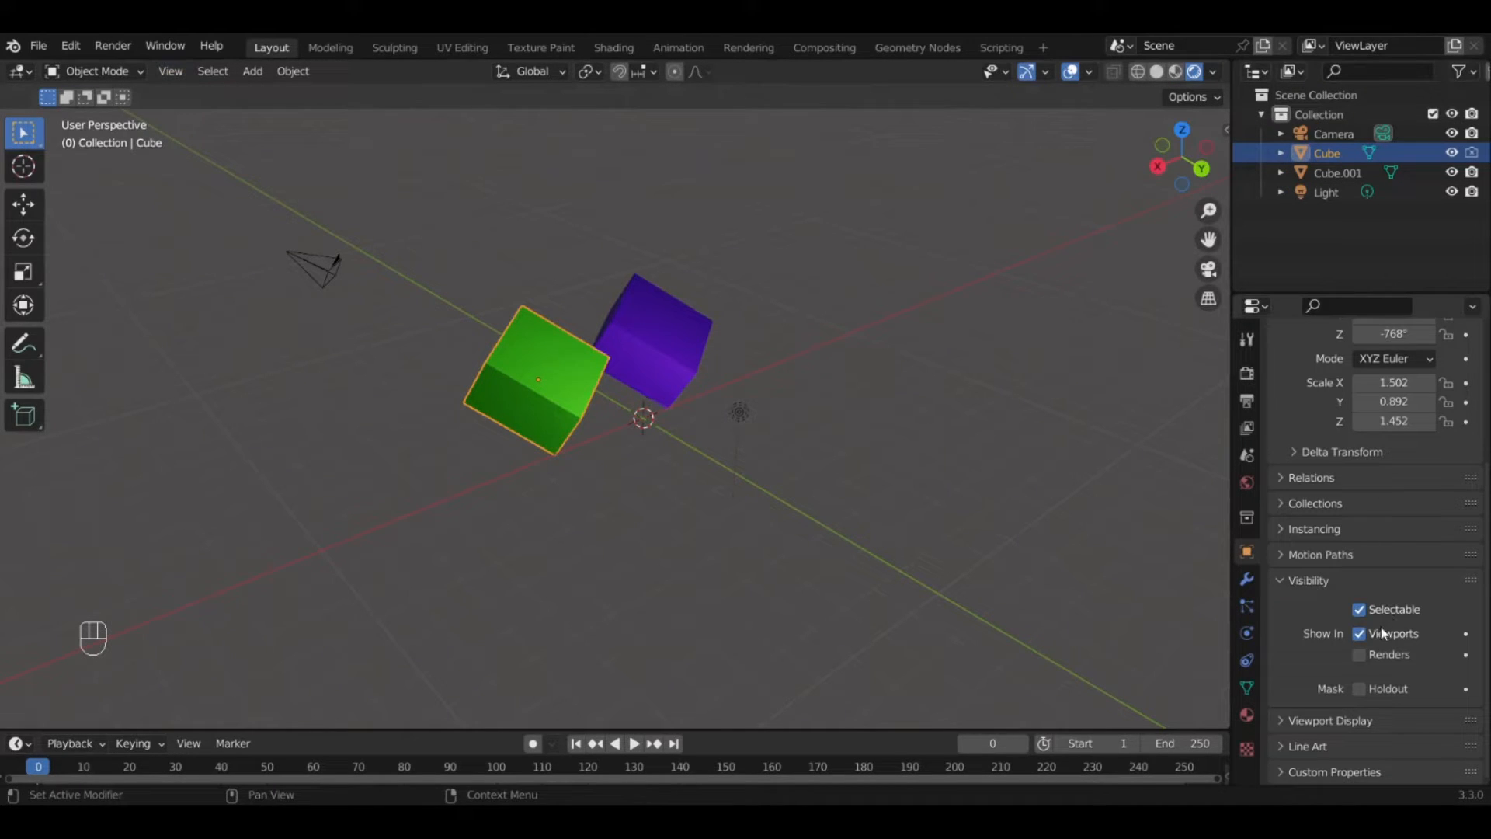
Include the green cube in renders again and turn off its display in viewports.
click(1359, 654)
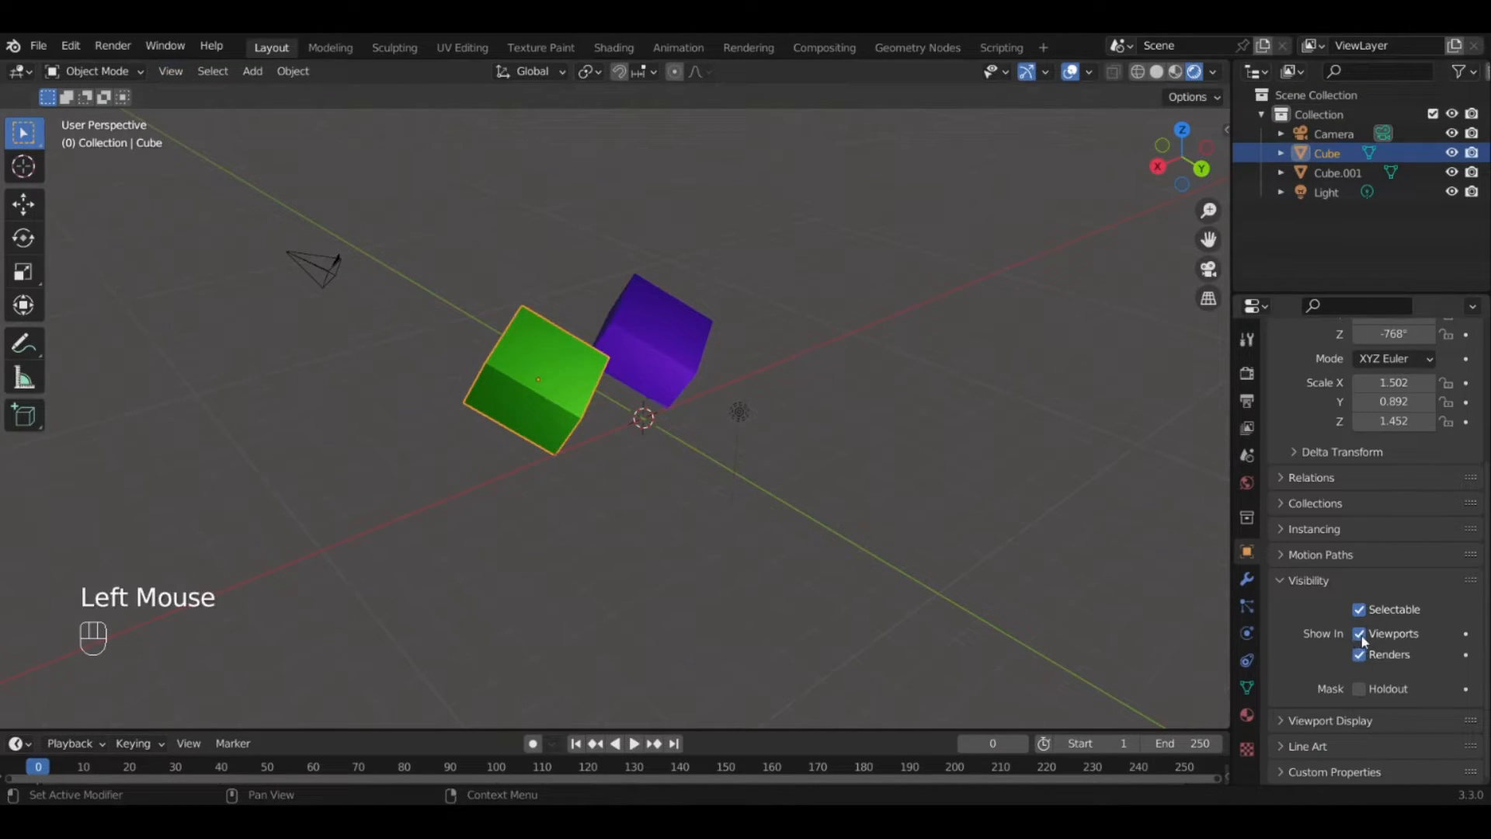
click(1359, 634)
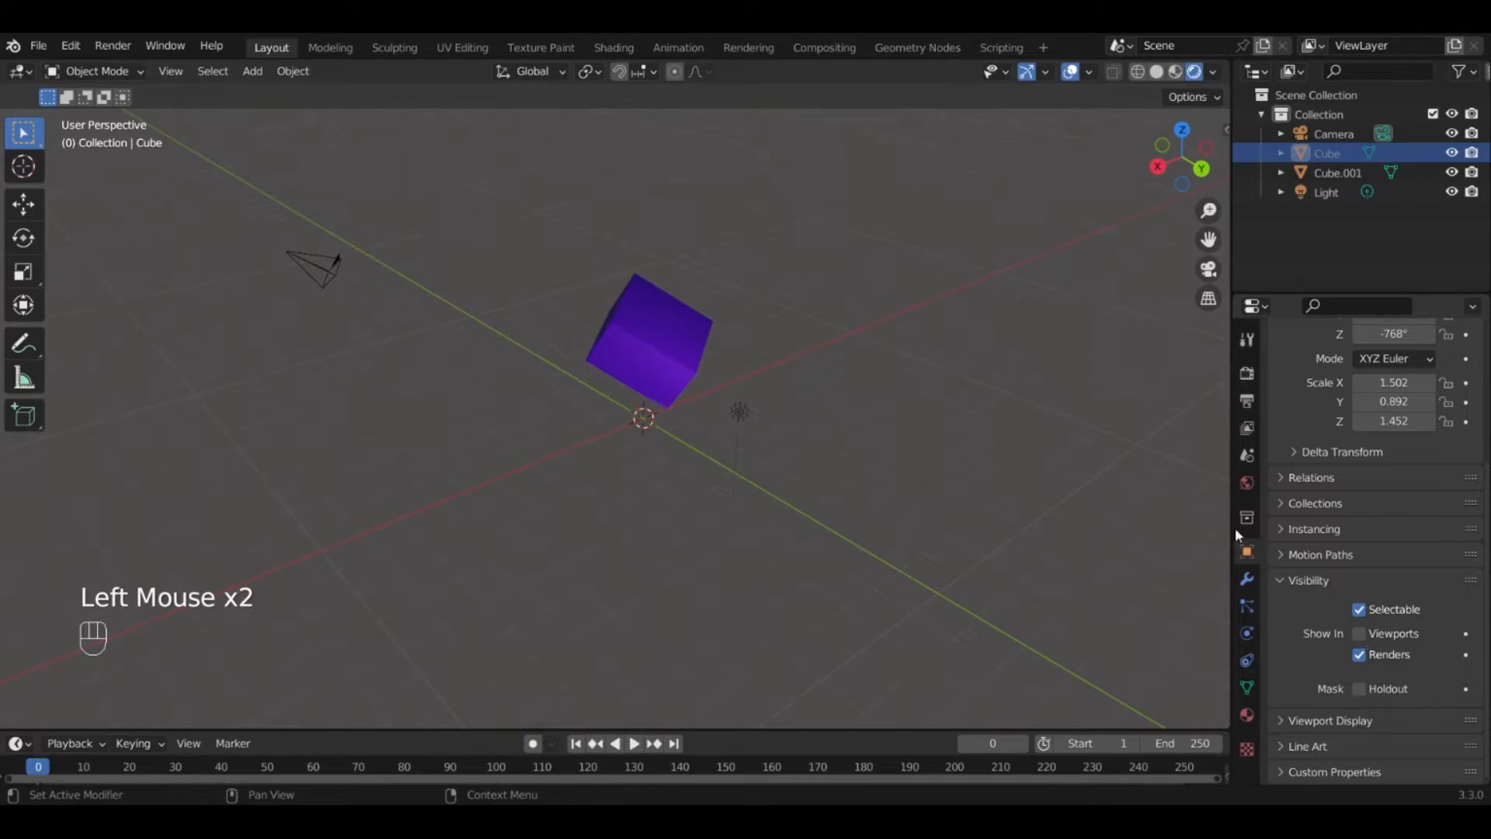
Render an image of the scene to check how the viewport-hidden green cube appears.
middle_drag(1010, 513, 1033, 463)
scroll(1033, 463, up, 2)
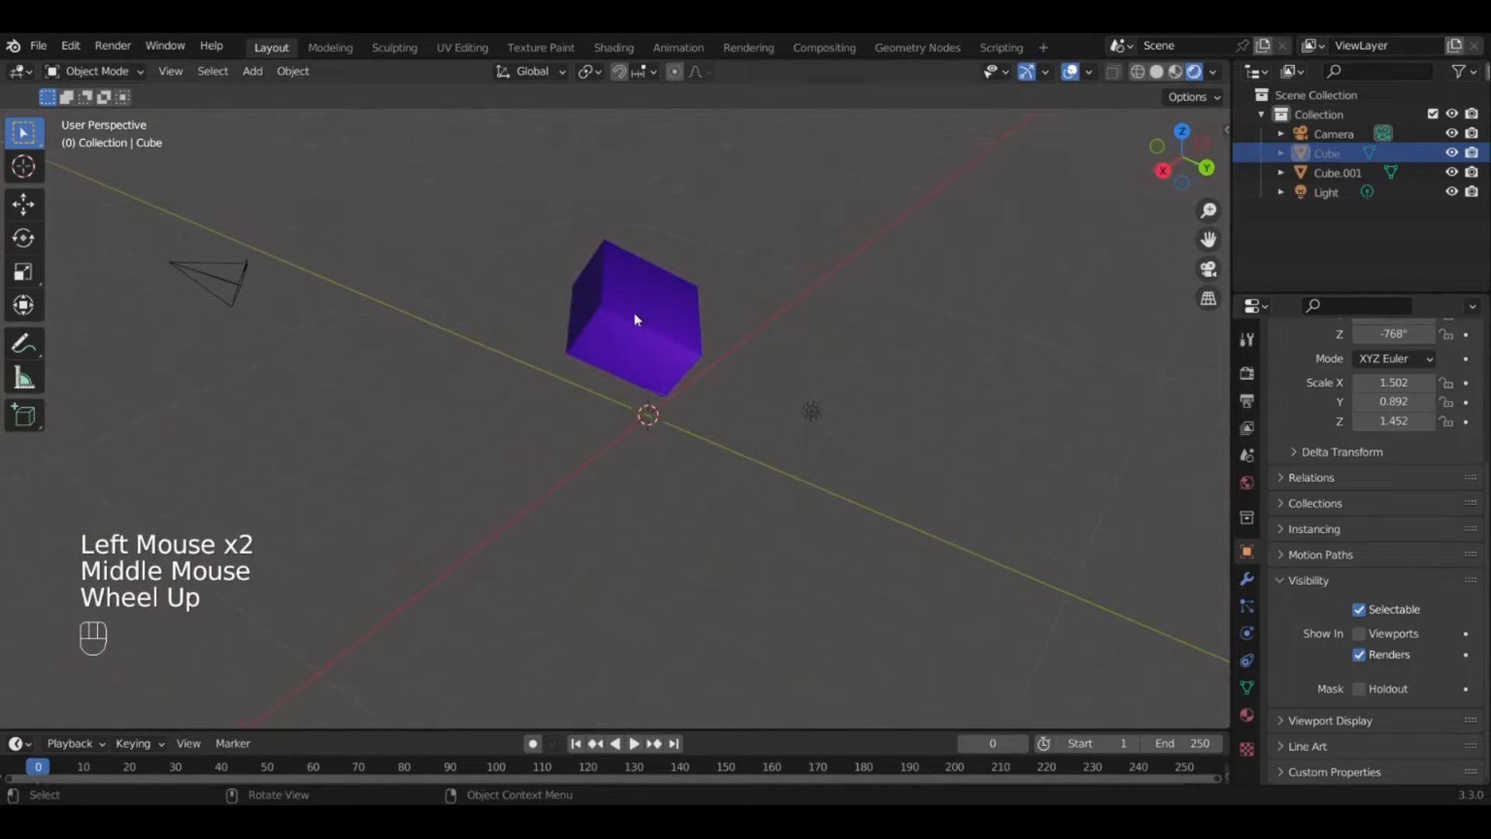
click(113, 48)
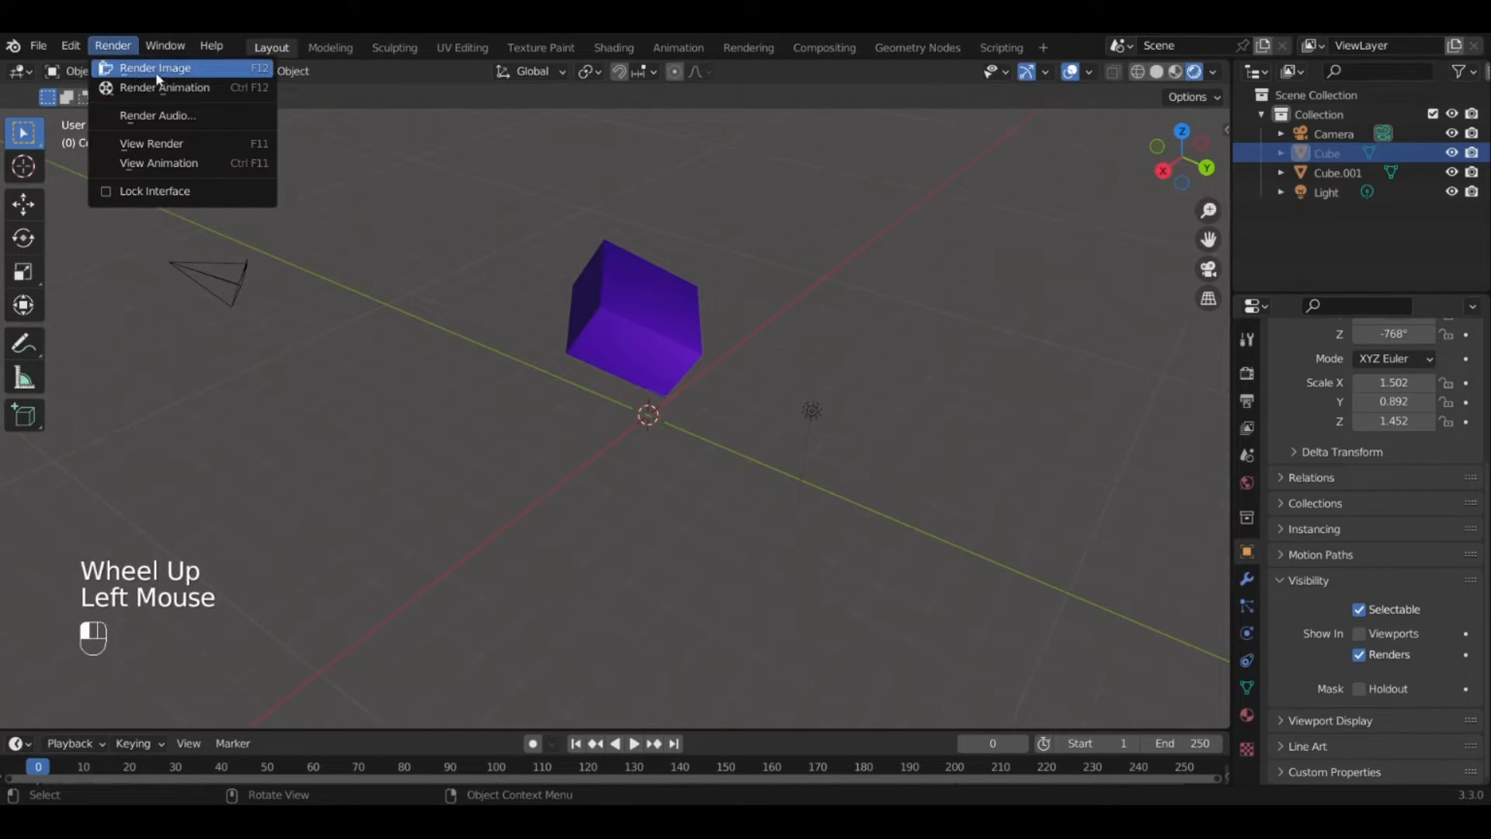
click(152, 68)
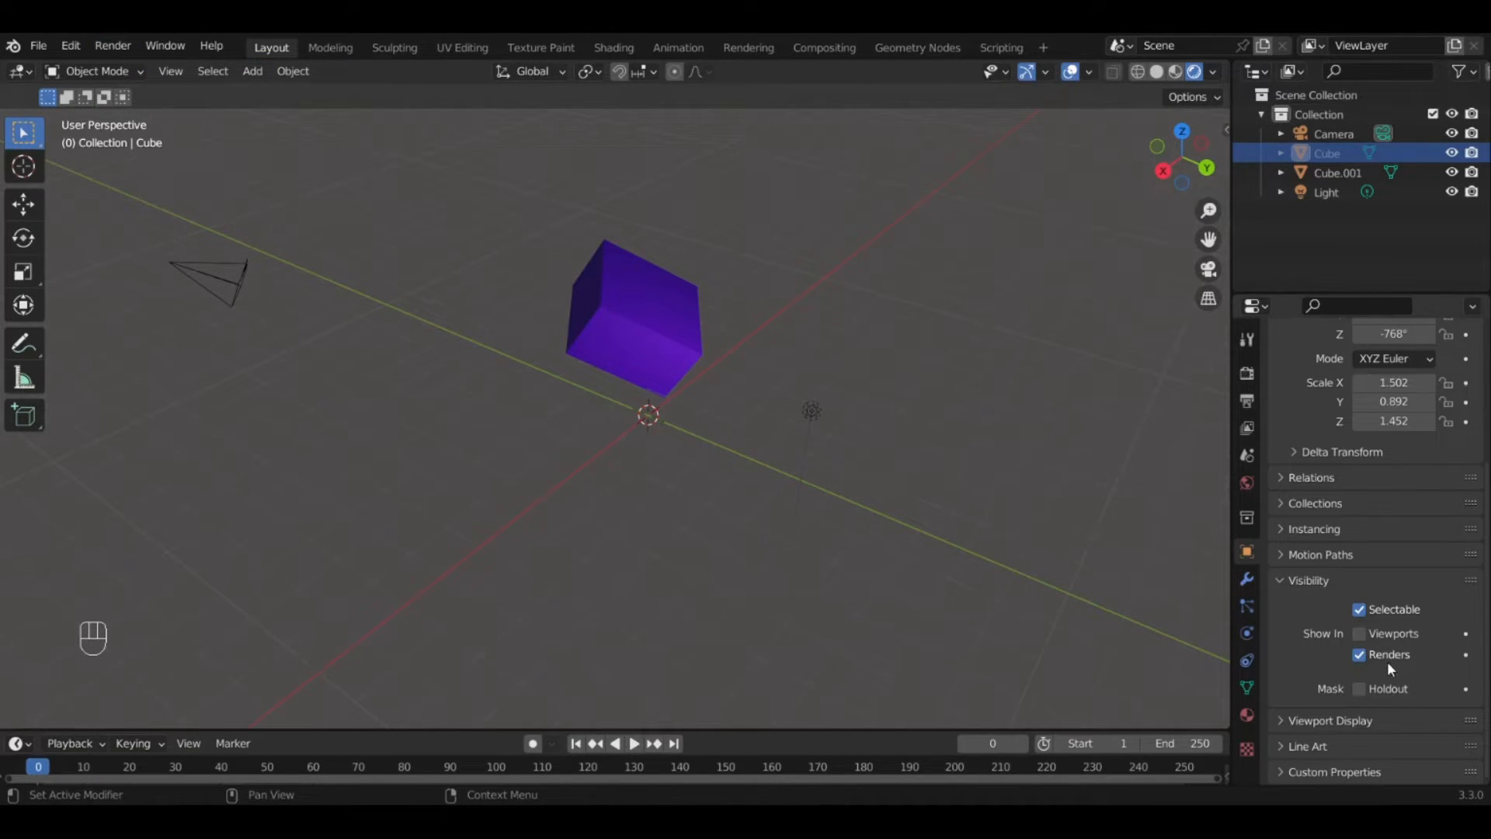
Look through the hidden cube's viewport display settings and collapse them along with its visibility settings.
click(1331, 721)
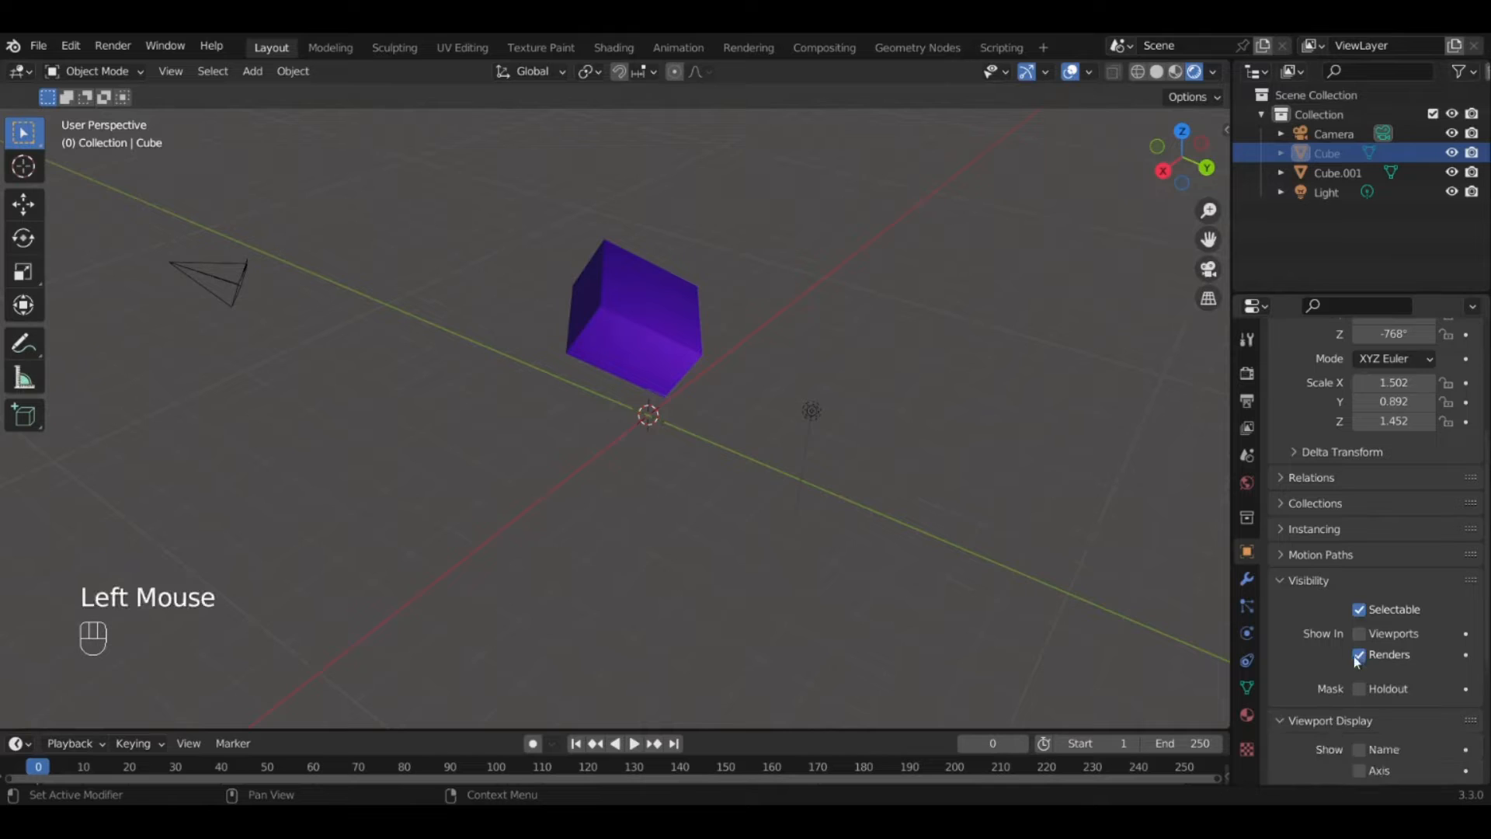
scroll(1355, 645, down, 5)
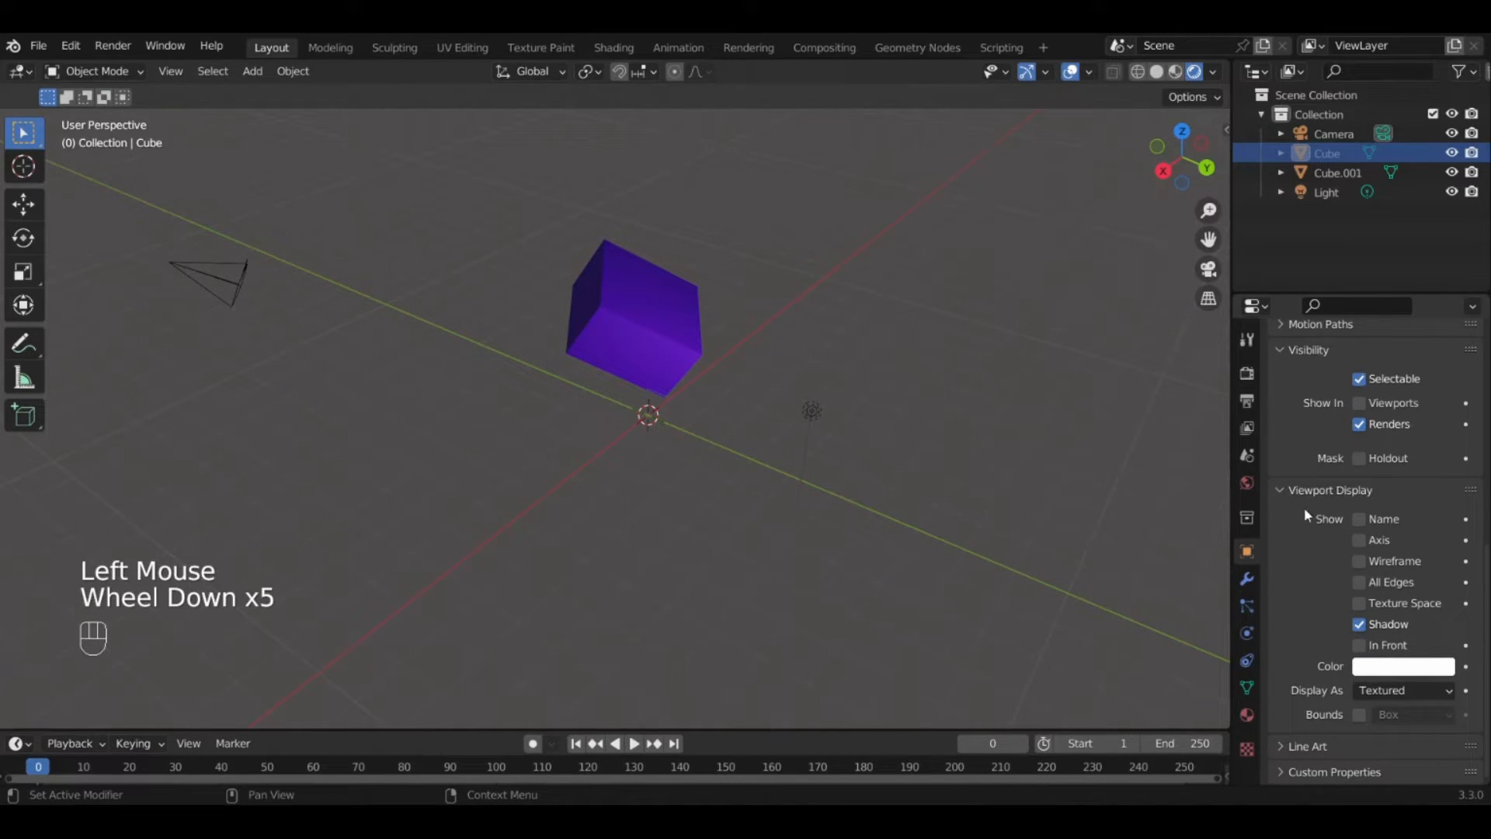
click(1306, 494)
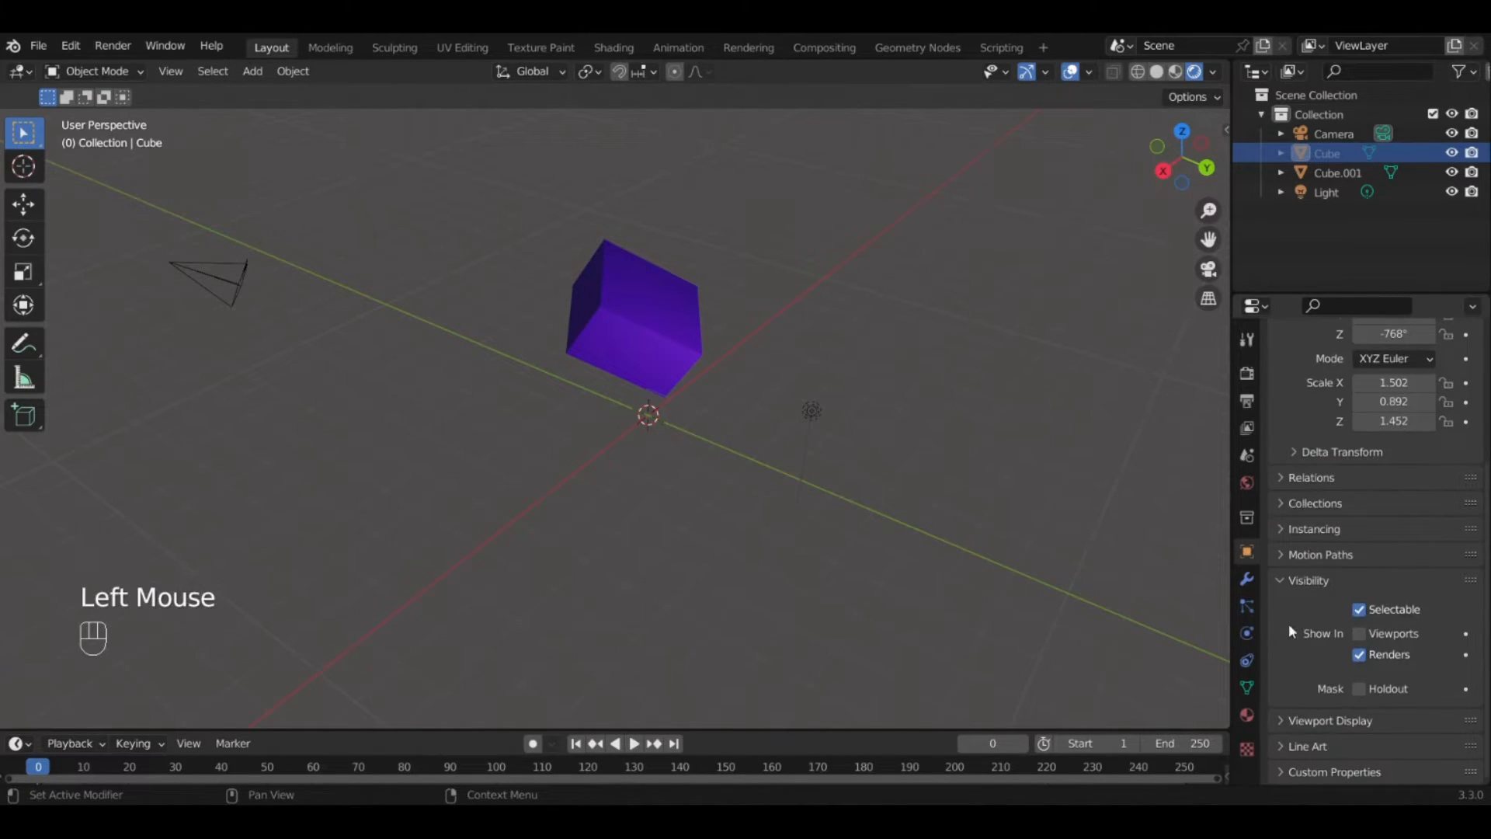
click(1293, 584)
Turn the green cube's display in viewports back on in its object visibility settings.
click(1248, 581)
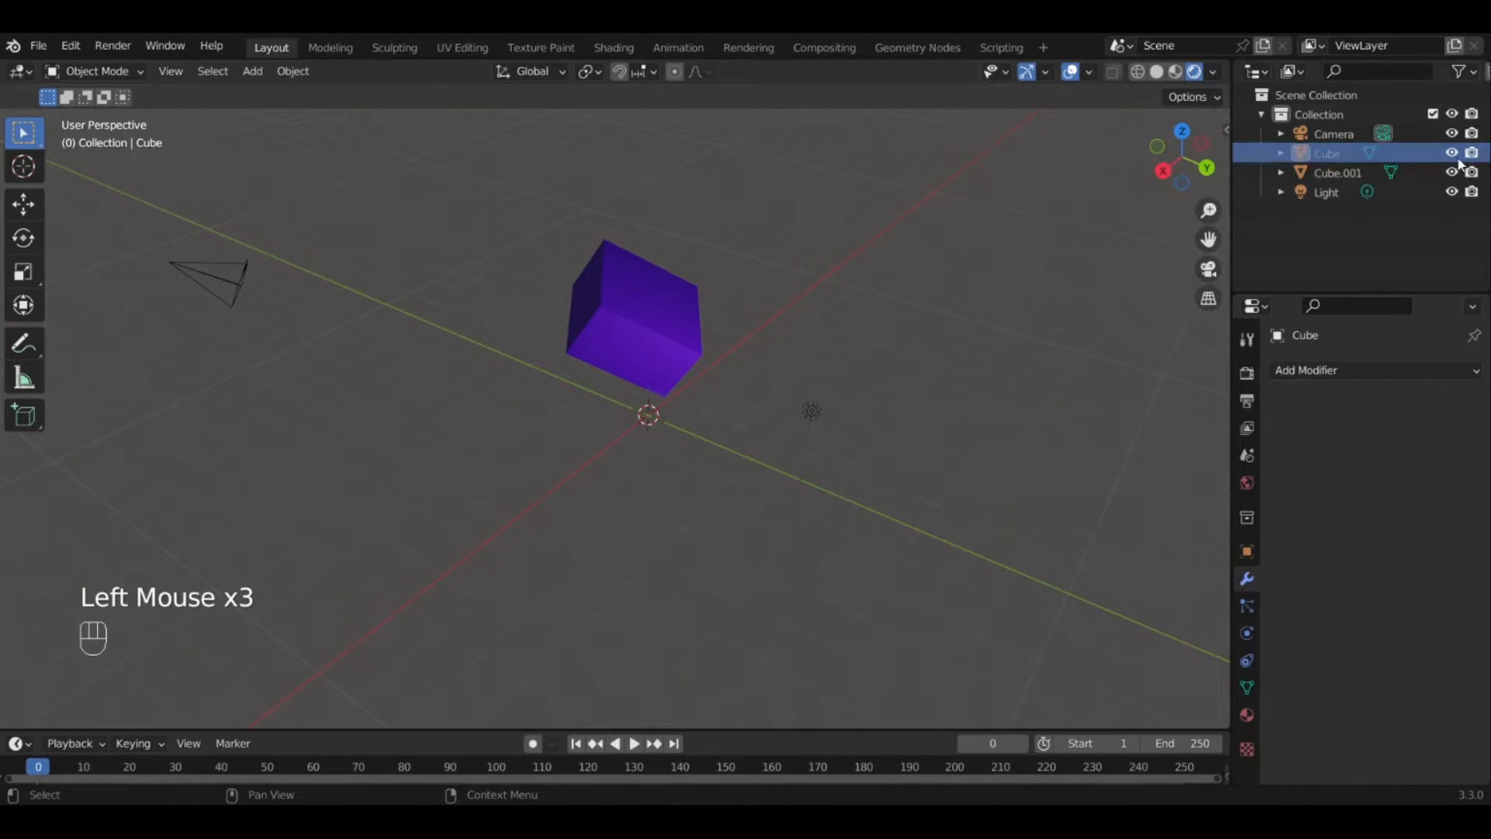
drag(1235, 553, 1234, 554)
click(1241, 551)
scroll(1367, 688, down, 2)
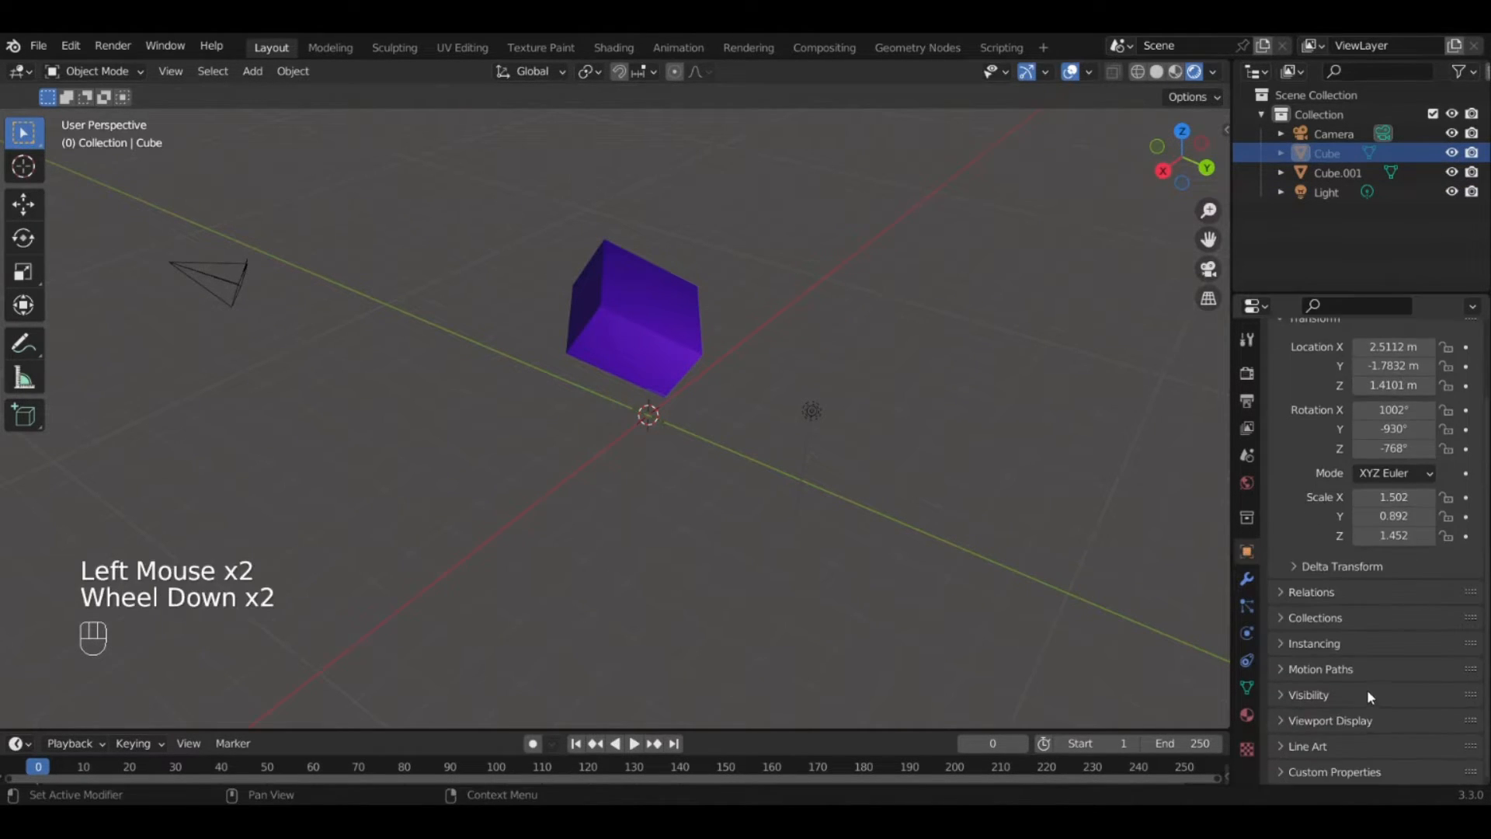
click(1321, 695)
scroll(1364, 703, down, 1)
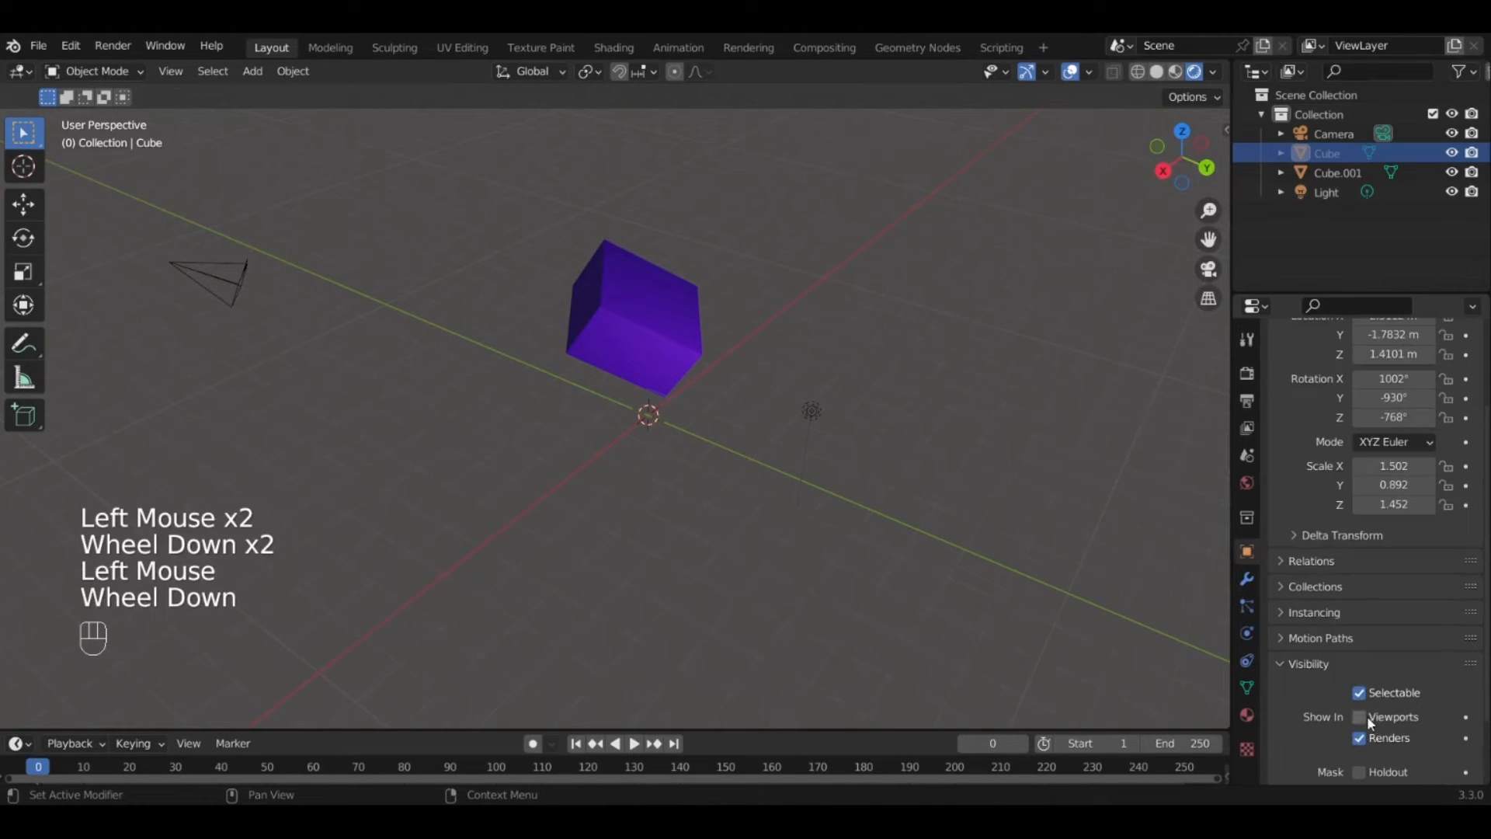
click(1360, 717)
middle_drag(800, 353, 823, 439)
Browse the available modifiers for the green cube and add an Array modifier.
click(1246, 579)
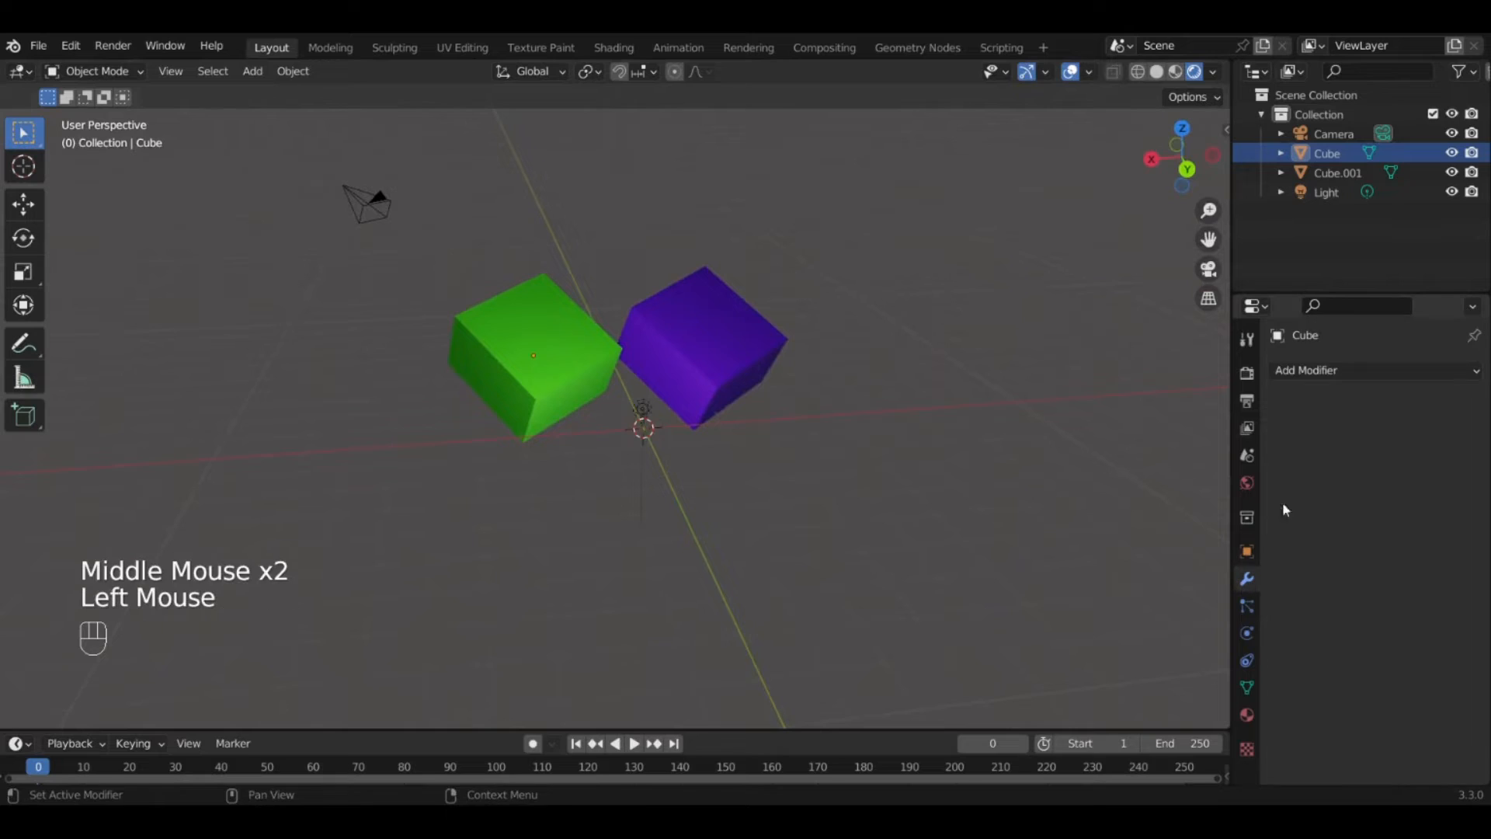
click(1326, 375)
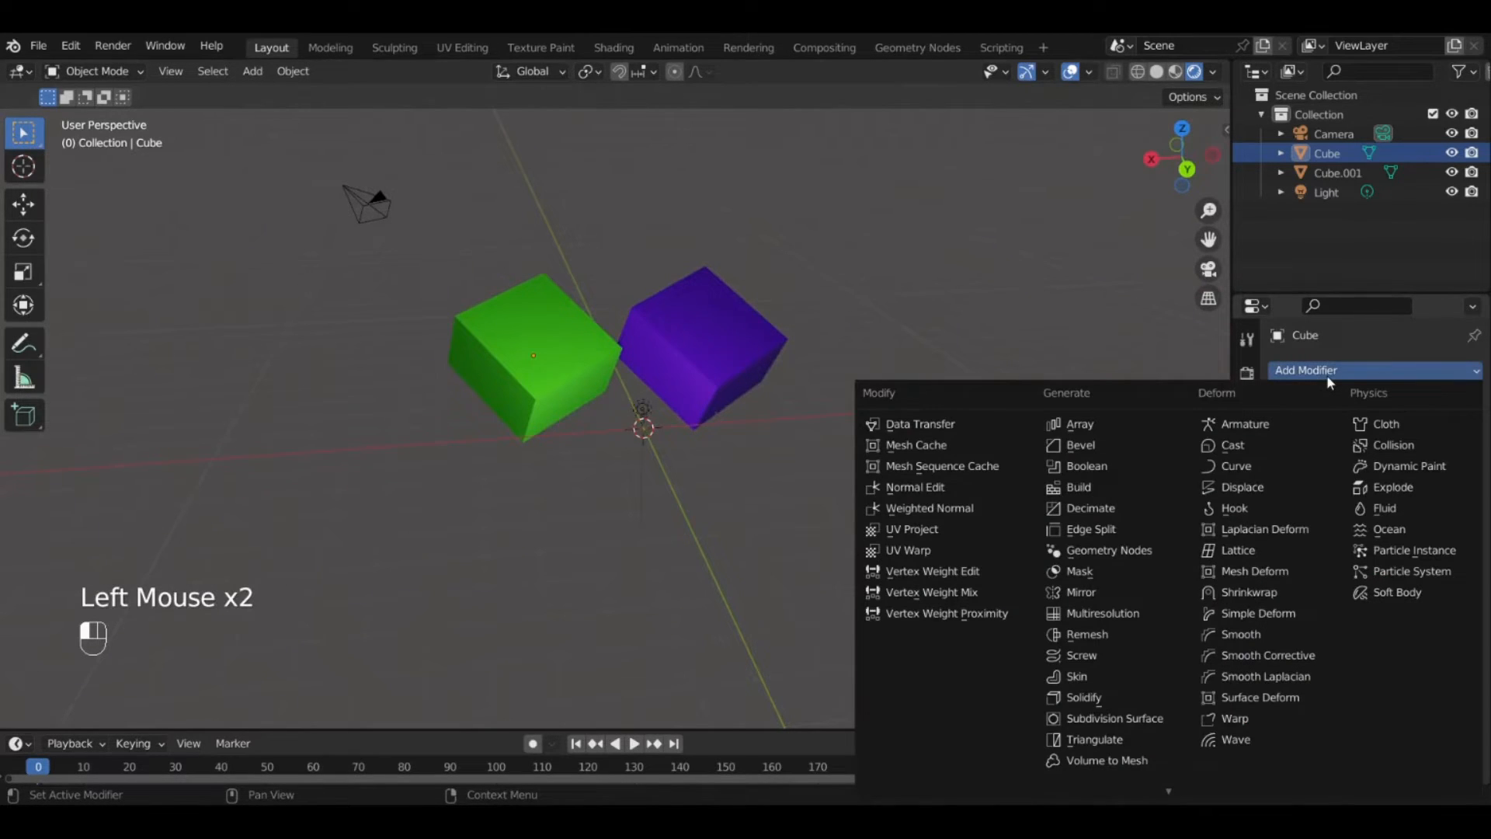
mouse_move(1171, 786)
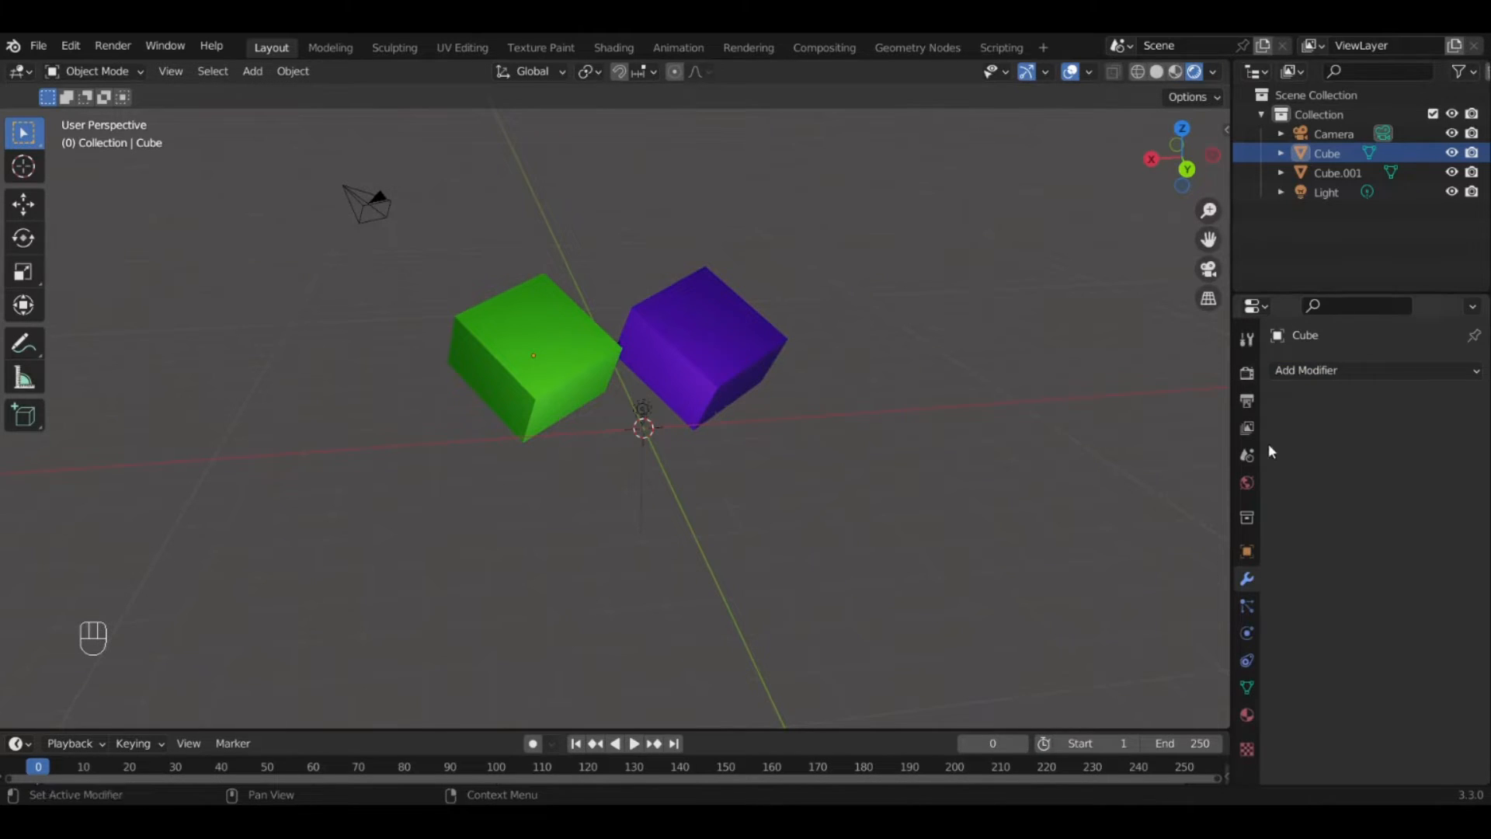
click(1325, 370)
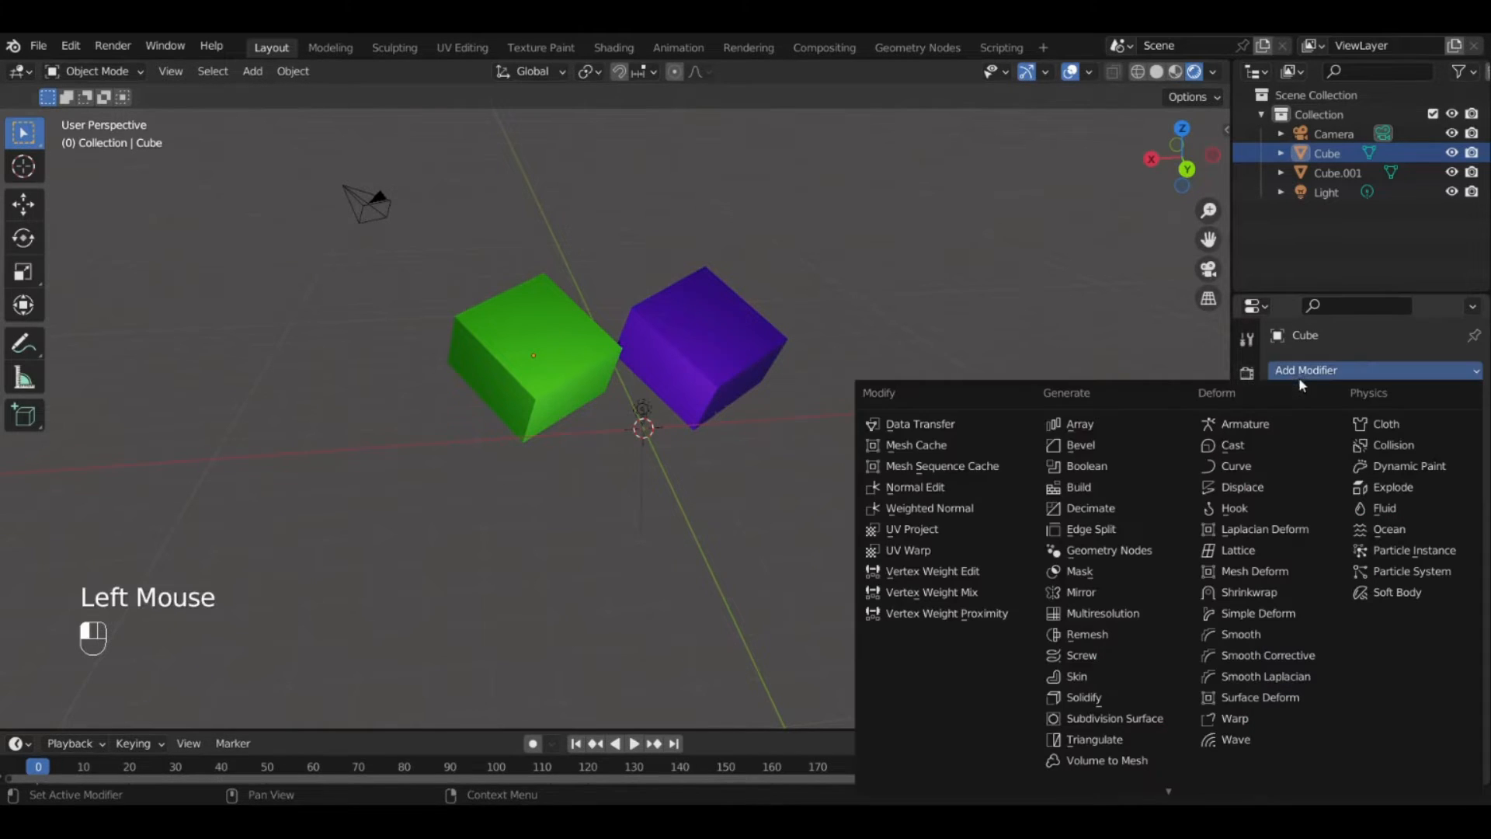
click(1089, 424)
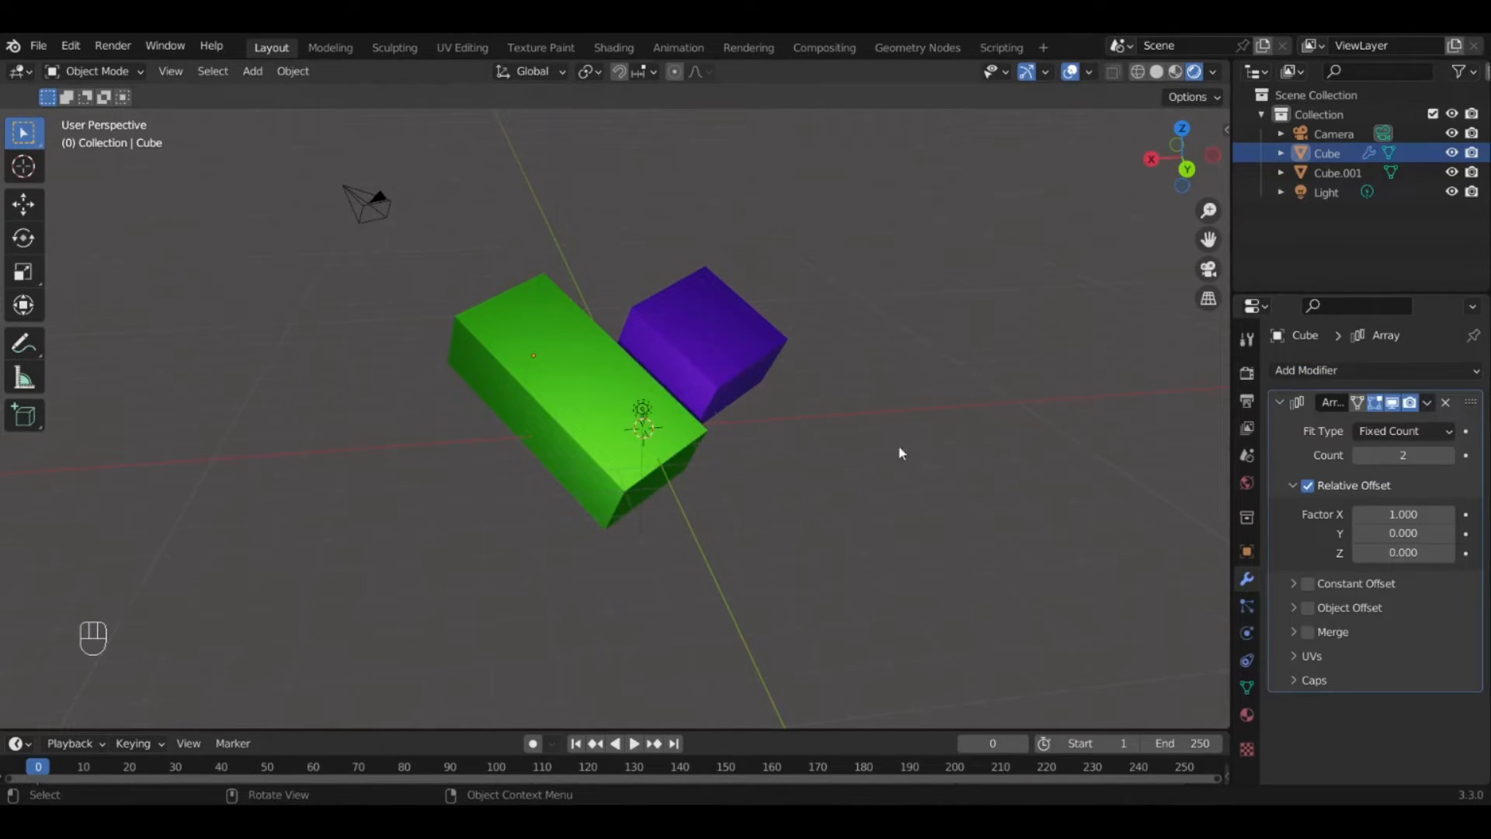
Try higher and lower copy counts on the green cube's Array modifier and settle on a count of 3.
middle_drag(899, 452, 971, 412)
click(1448, 457)
click(1449, 457)
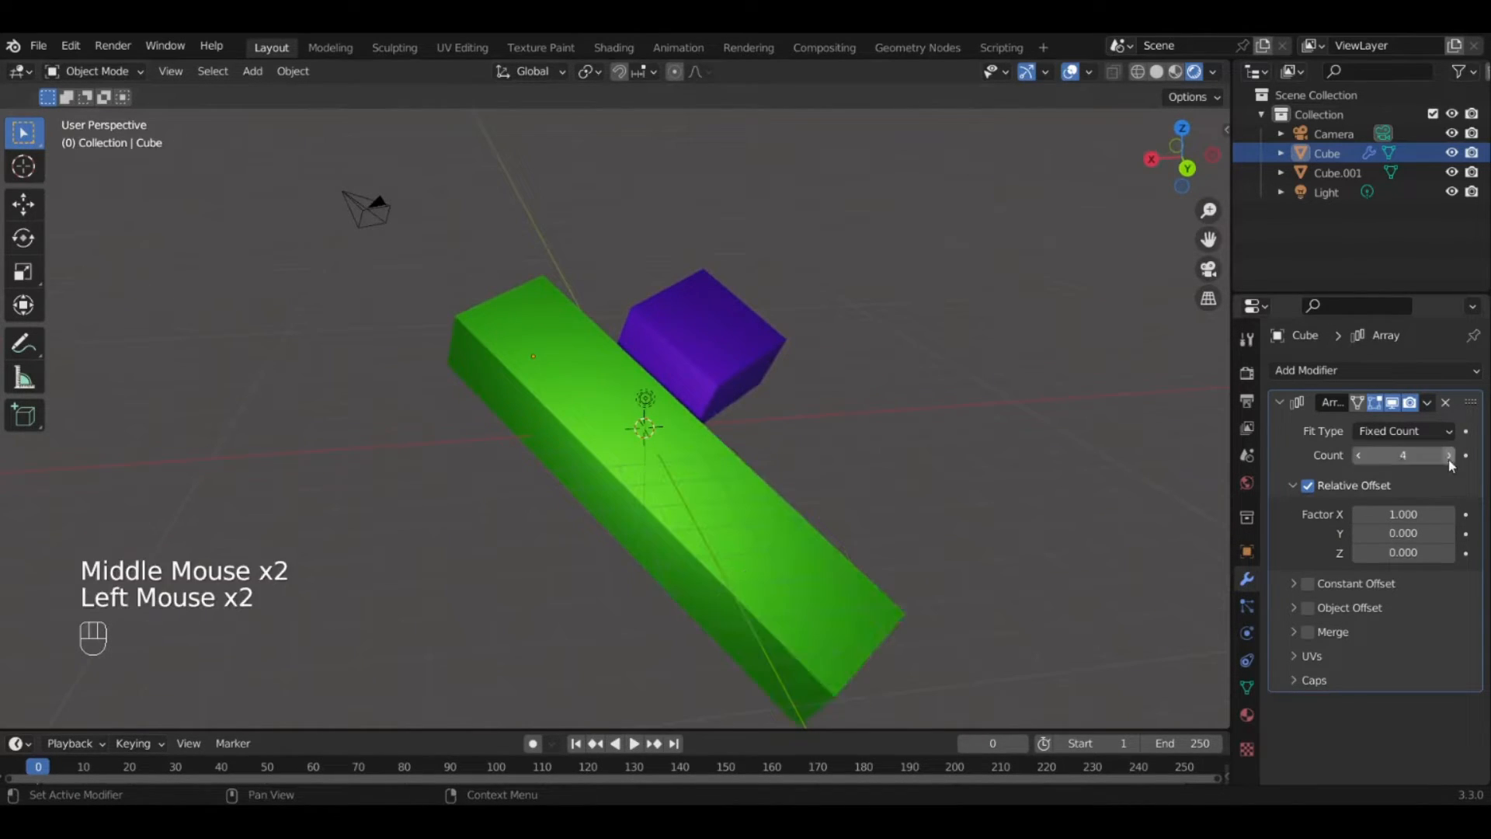
click(1449, 457)
click(1449, 457)
click(1449, 457)
click(1449, 457)
click(1358, 455)
click(1358, 456)
click(1358, 455)
click(1358, 455)
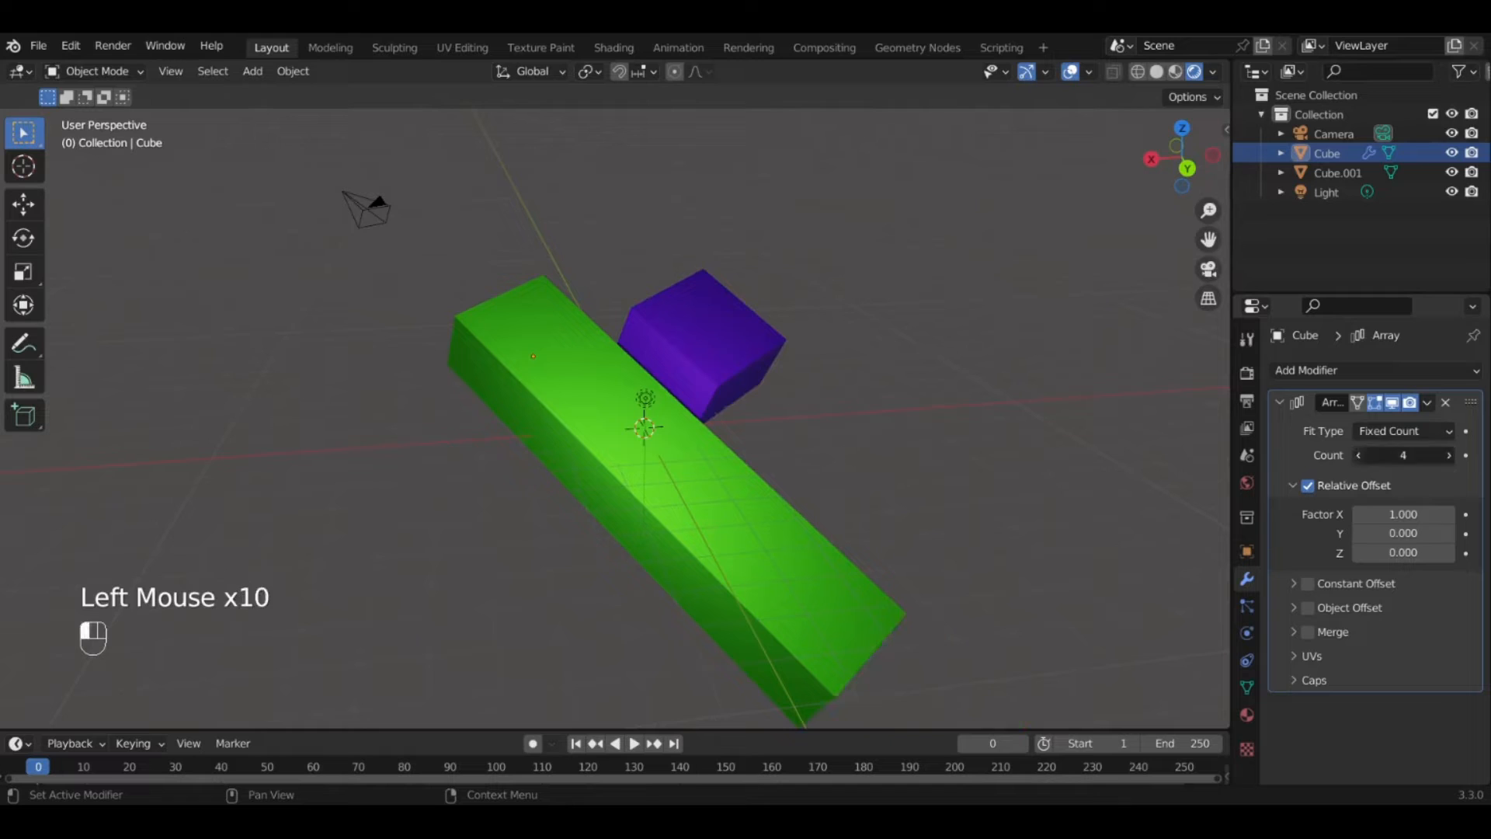
Spread the array copies apart with a relative X offset of 1.4, and reset the factor to 1.
mouse_move(1403, 514)
mouse_down()
mouse_move(1429, 514)
mouse_move(1383, 514)
mouse_move(1437, 514)
mouse_move(1324, 514)
mouse_move(1464, 514)
mouse_move(1351, 515)
mouse_move(1429, 514)
mouse_up()
scroll(1075, 490, down, 2)
mouse_move(1075, 490)
middle_down()
mouse_move(958, 404)
mouse_move(836, 519)
mouse_move(1103, 484)
middle_up()
click(1411, 513)
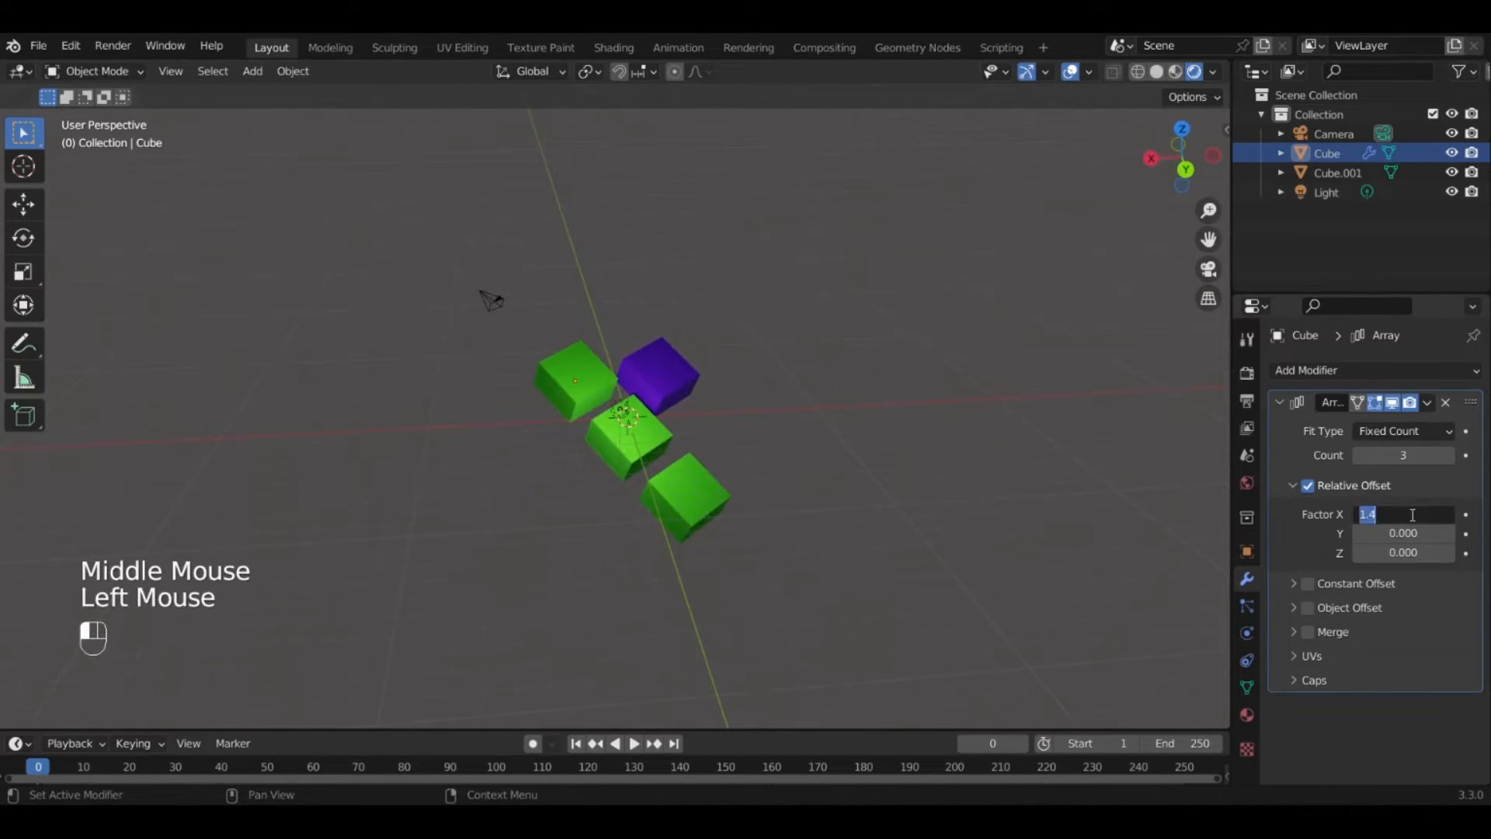
text(1)
key(Return)
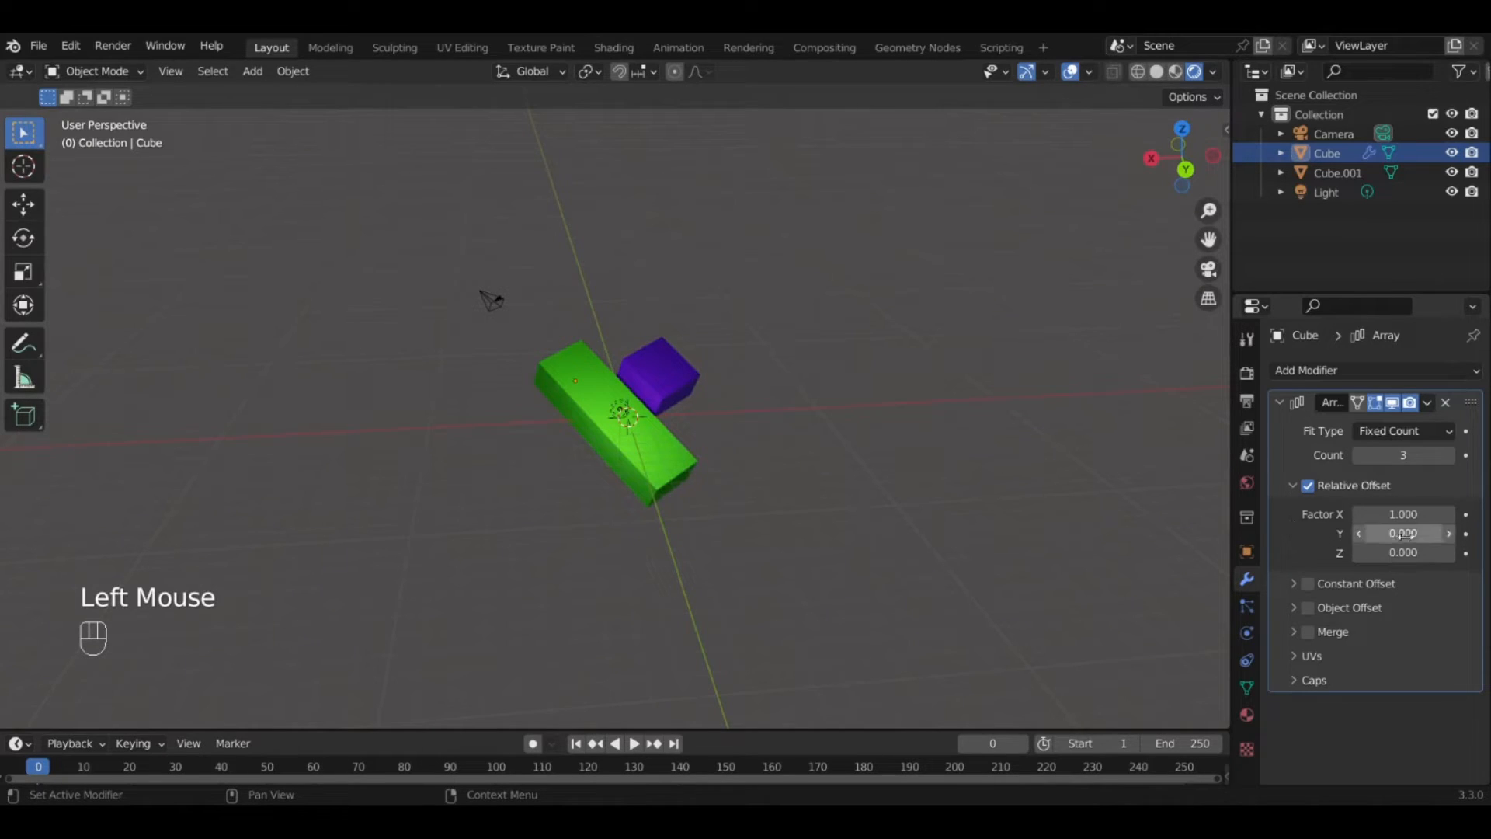
Shift the array copies with a relative offset of 0.8 in Y and -0.3 in Z.
double_click(1367, 534)
mouse_move(1355, 552)
mouse_down()
mouse_move(1430, 552)
mouse_move(1348, 552)
mouse_move(1371, 552)
mouse_up()
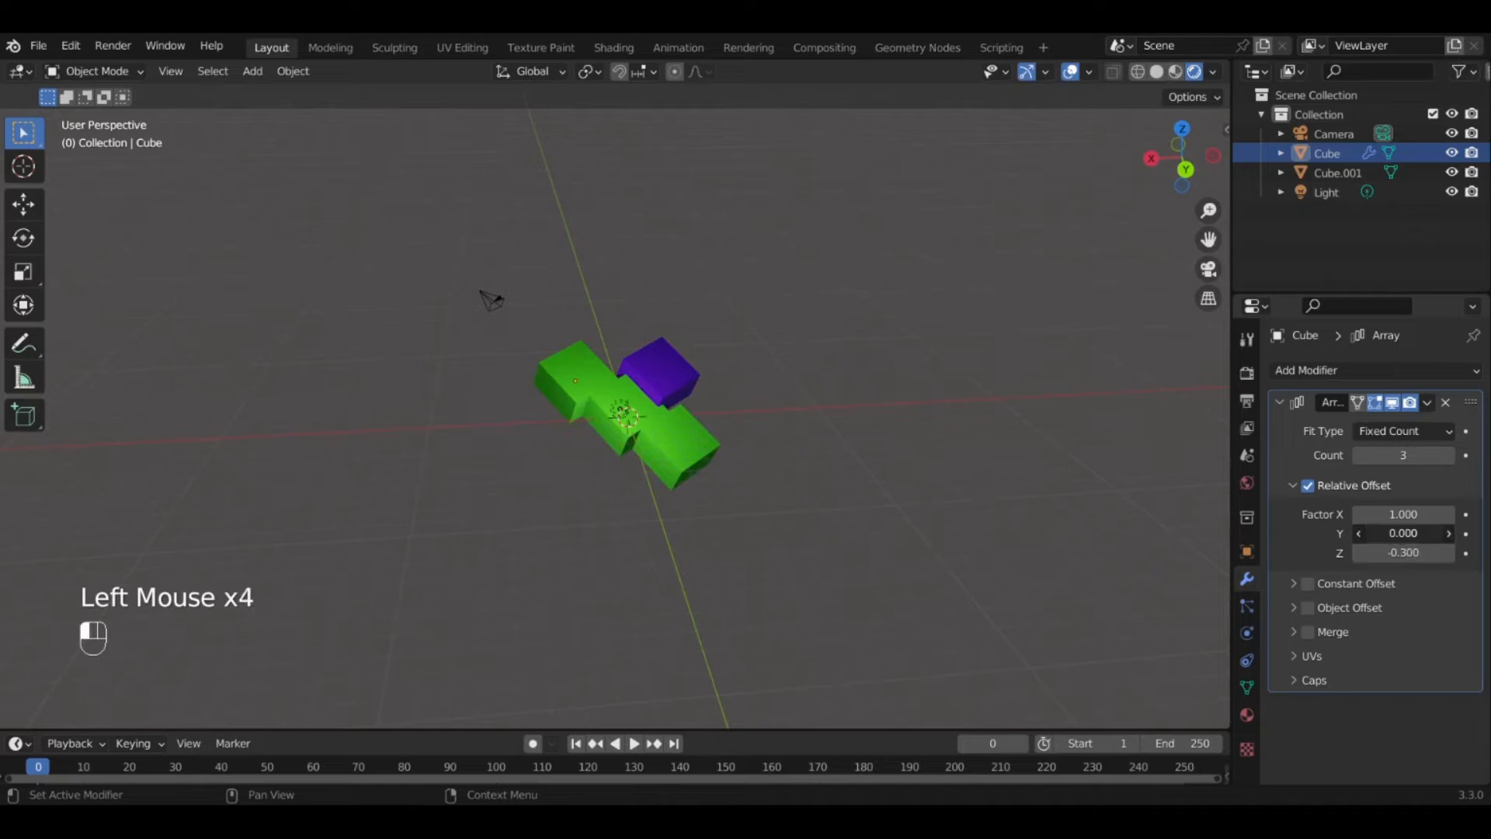
scroll(822, 550, up, 2)
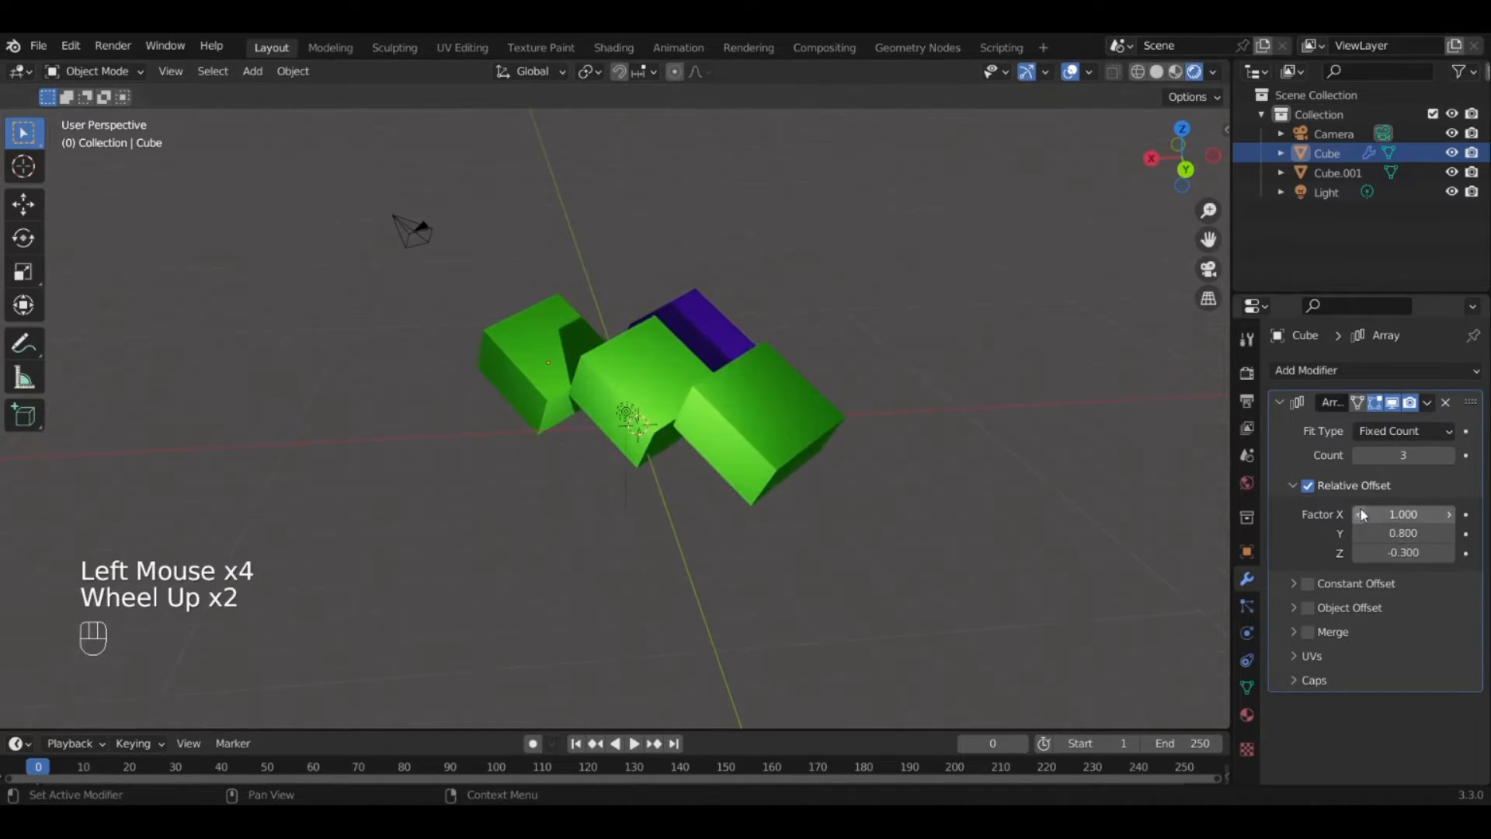
drag(1367, 534, 1421, 533)
Set the array's relative offset to 0 in Z and 1 in Y.
click(1407, 553)
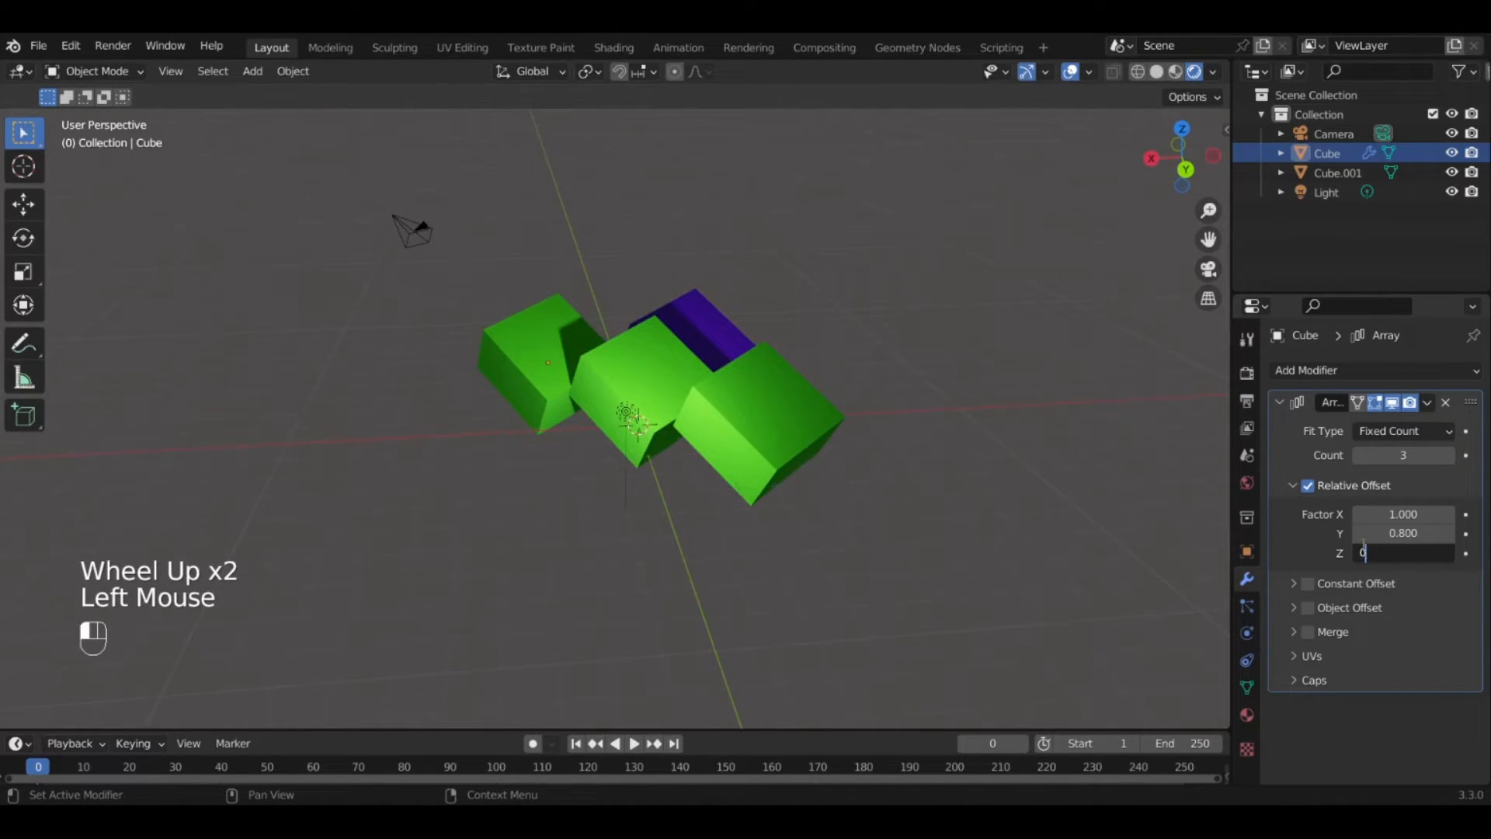
text(0)
key(Return)
click(1401, 534)
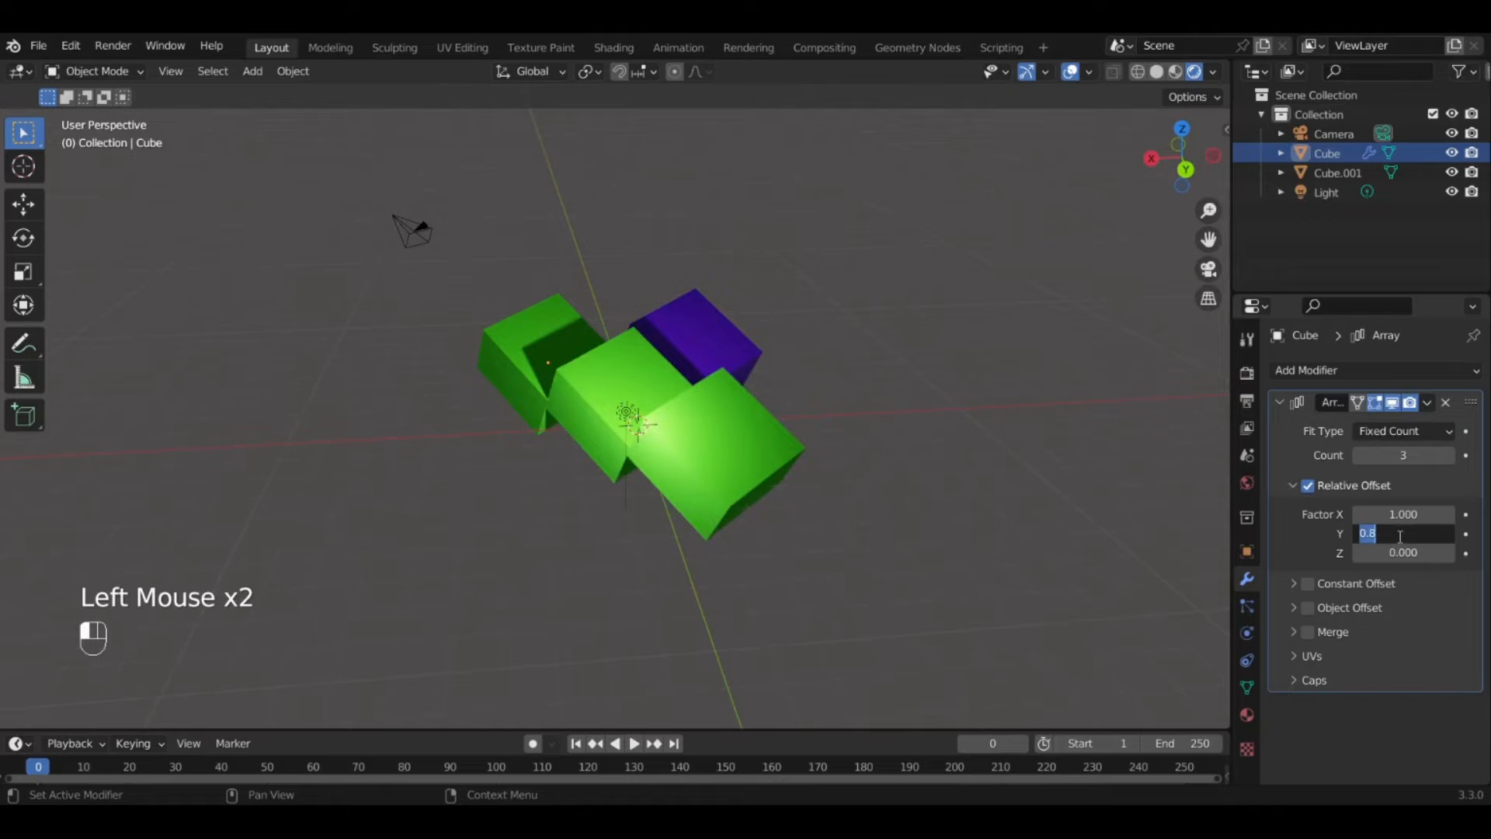
text(1)
key(Return)
middle_drag(956, 469, 1039, 483)
scroll(1013, 422, down, 2)
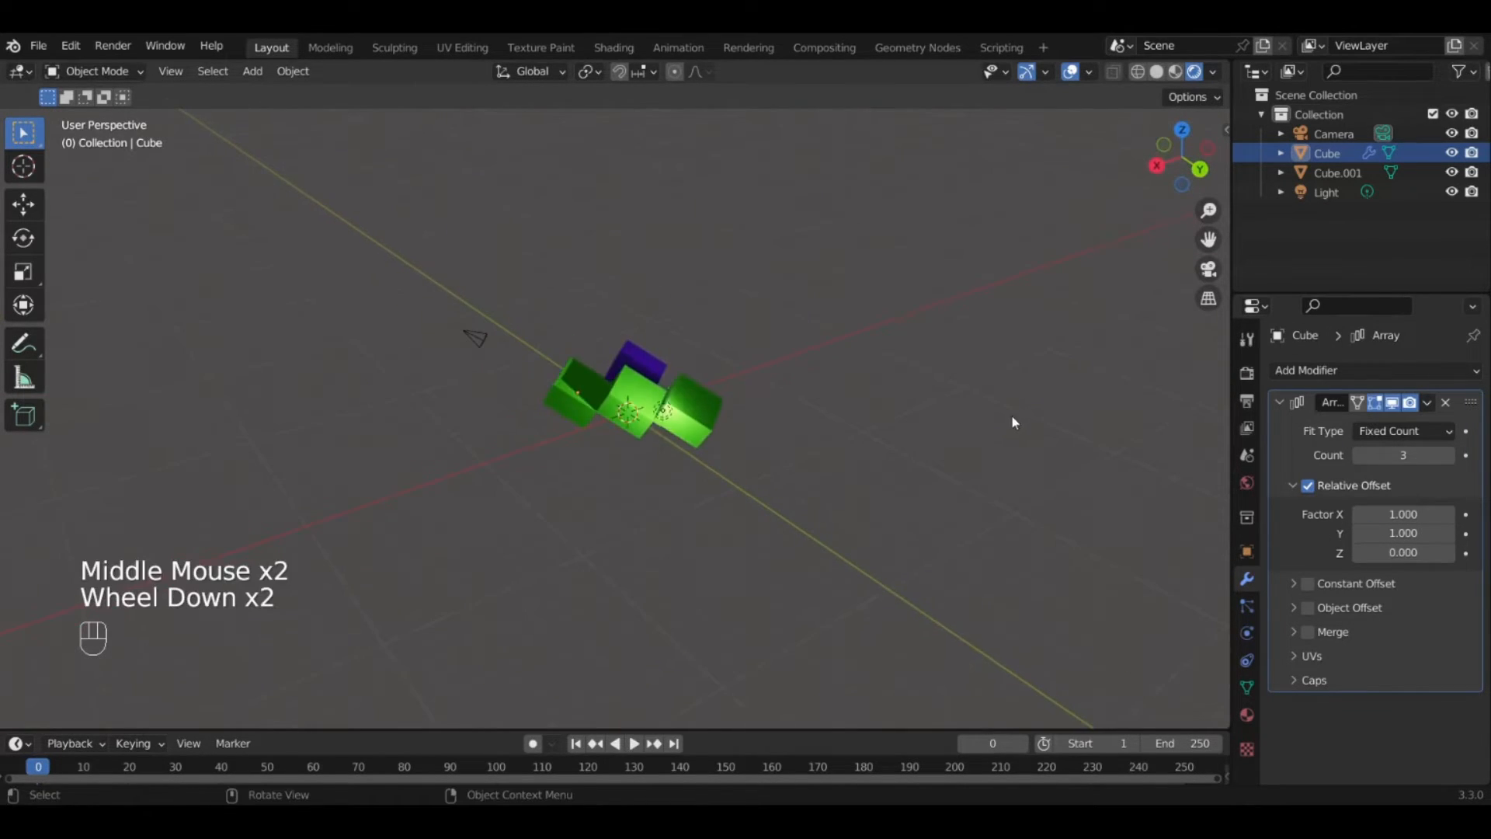
Remove the Array modifier from the green cube and add a Bevel modifier.
click(1446, 402)
click(1368, 371)
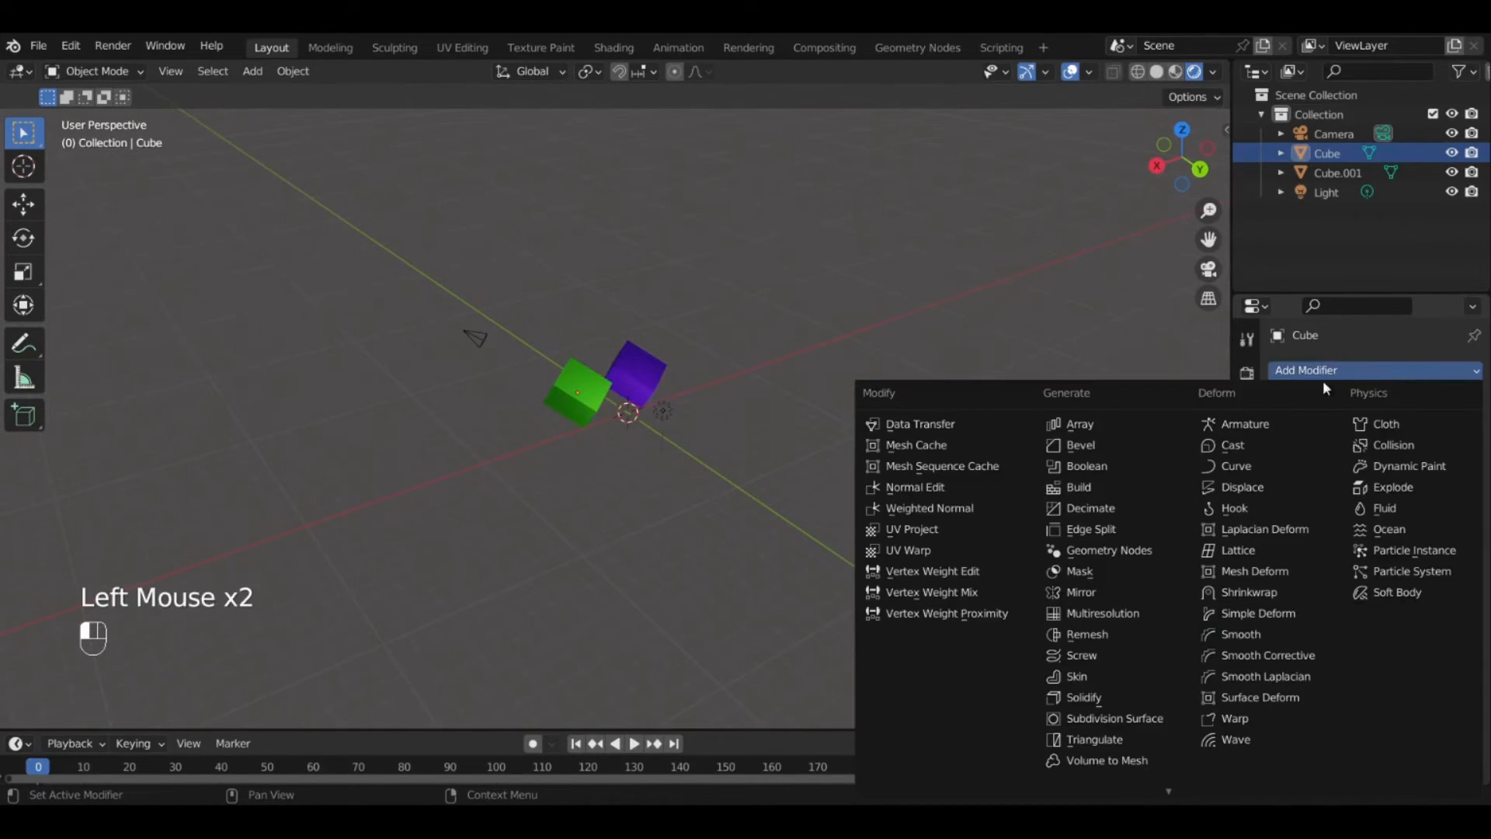
click(1121, 446)
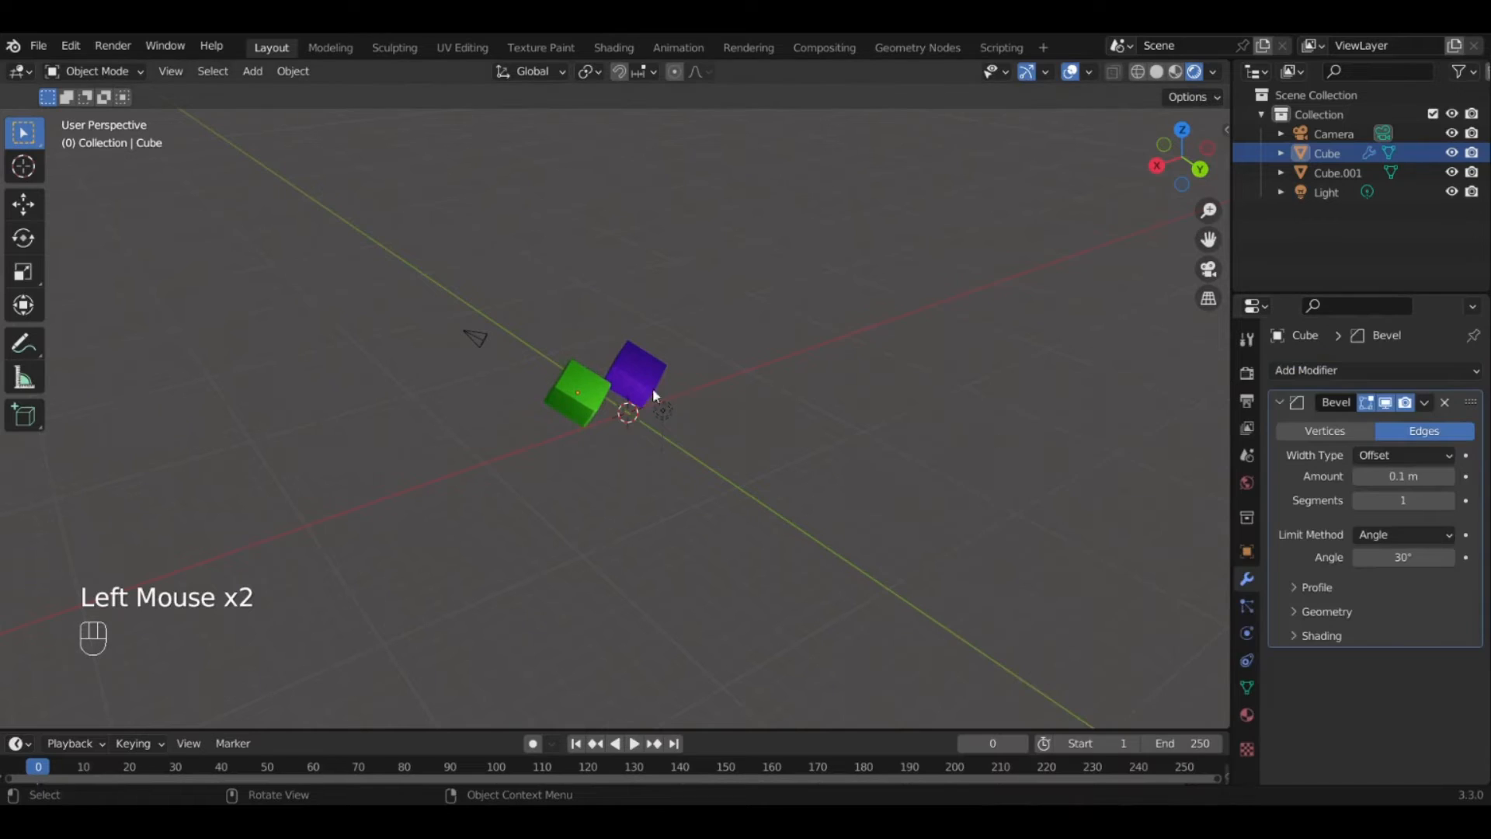
scroll(654, 395, up, 5)
middle_drag(632, 393, 504, 452)
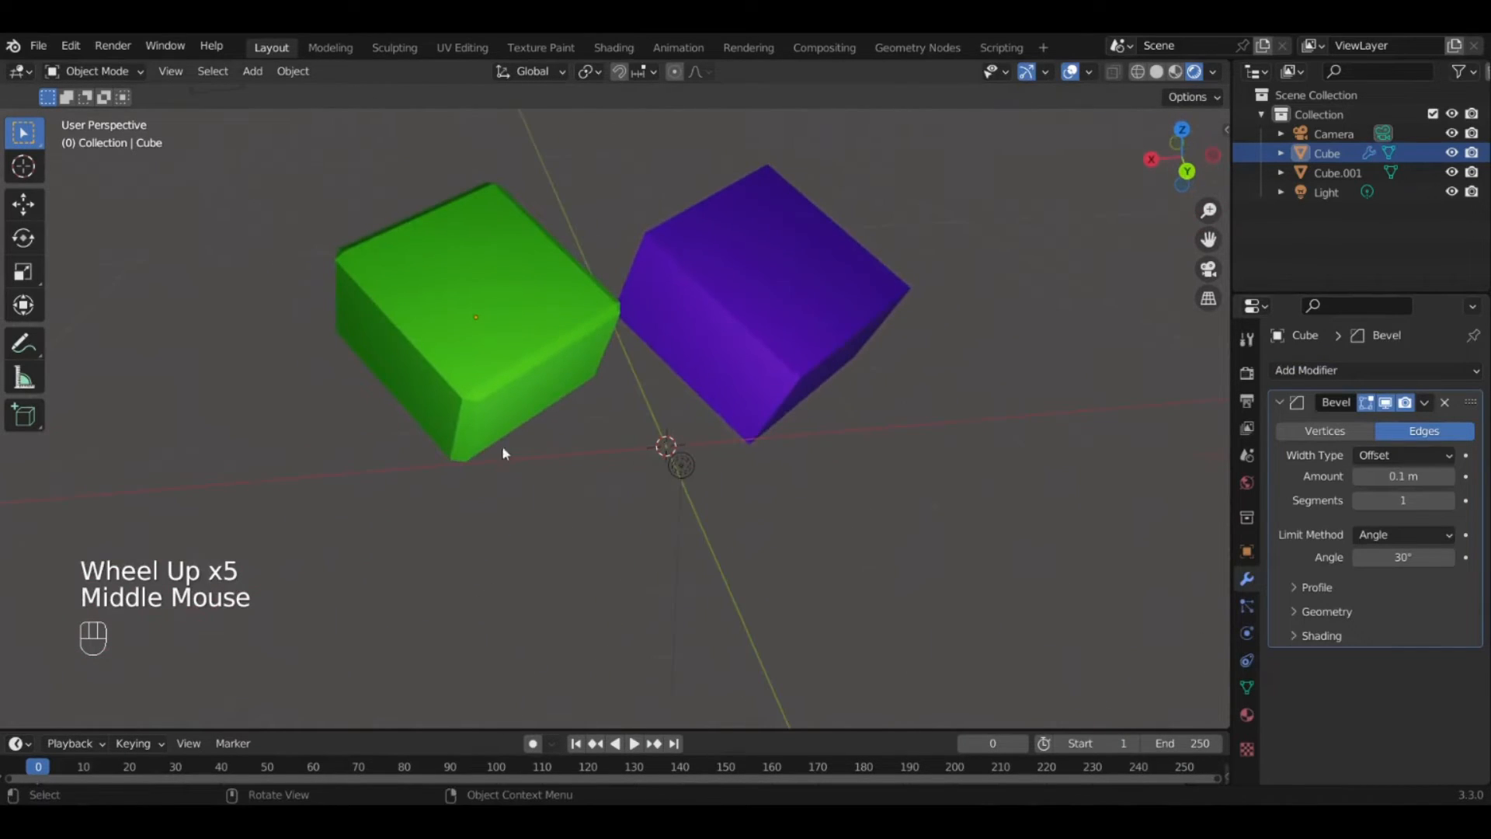
scroll(423, 429, up, 2)
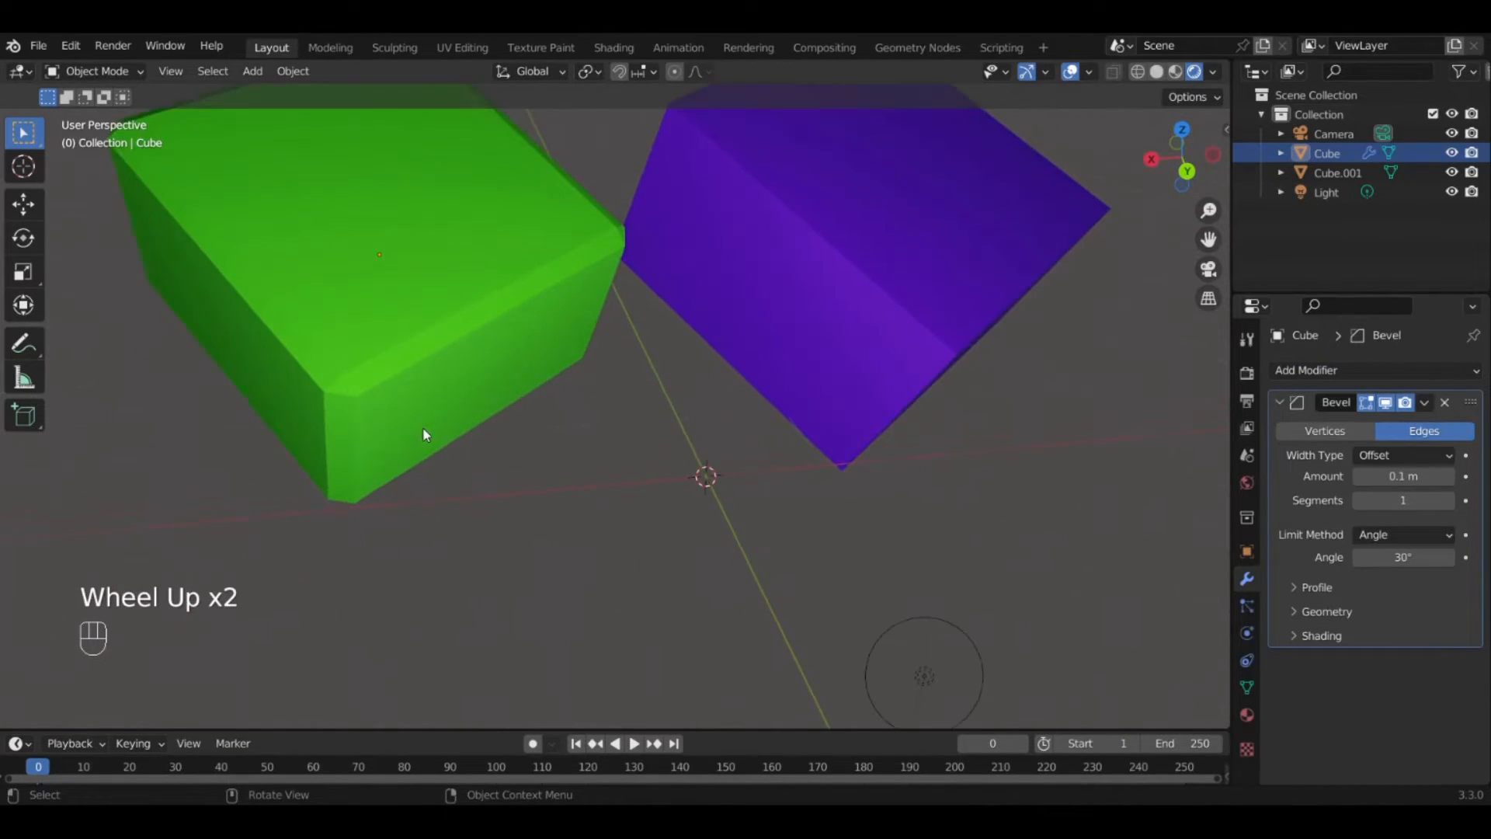
Increase the green cube's bevel amount to 0.22 m.
click(1455, 476)
click(1455, 476)
triple_click(1455, 476)
triple_click(1455, 476)
triple_click(1455, 477)
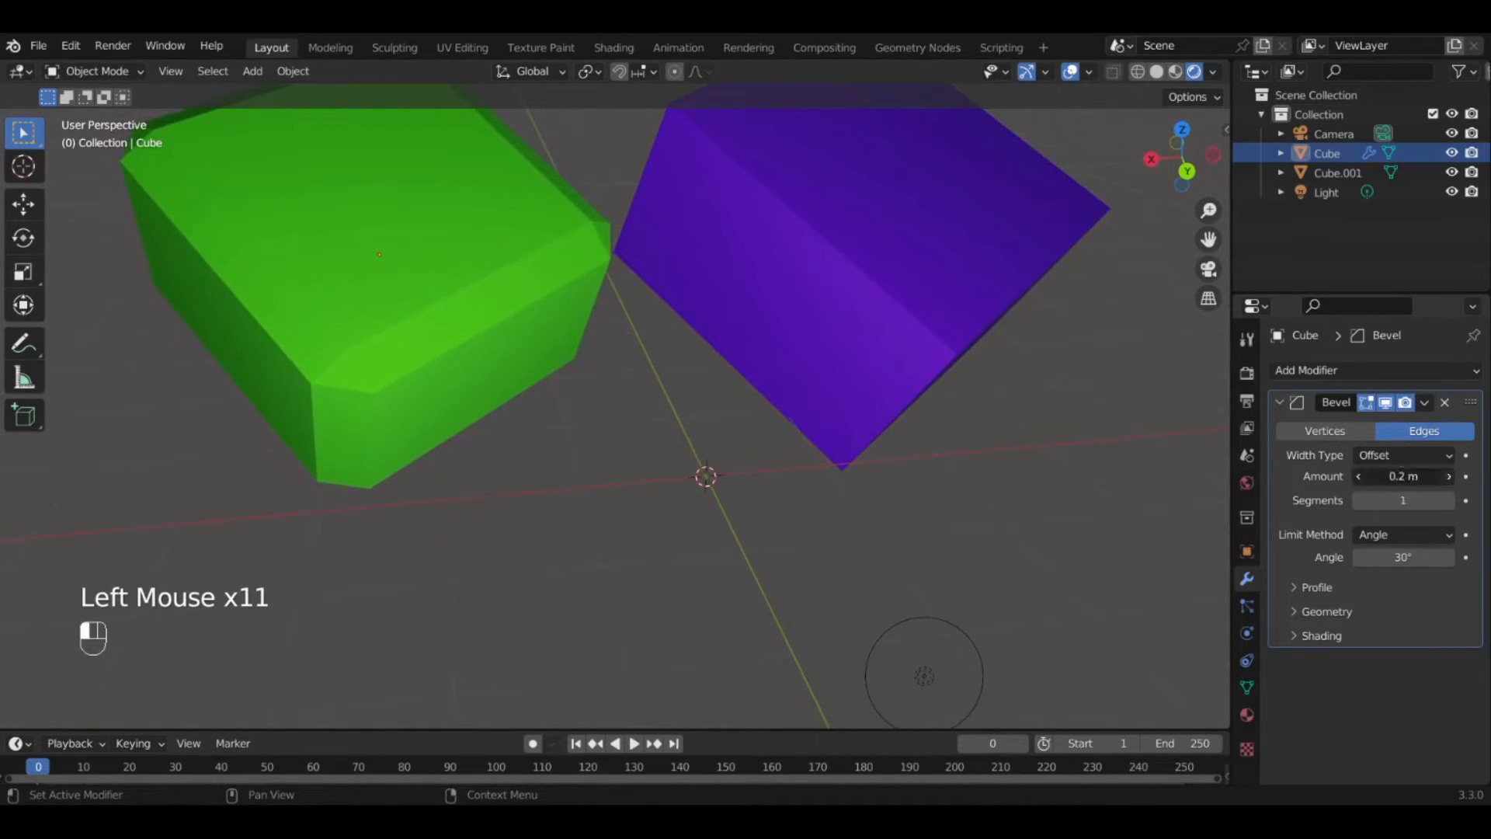
click(1454, 476)
Round the green cube's bevelled edges by raising the bevel segments to 11.
double_click(1449, 500)
triple_click(1449, 501)
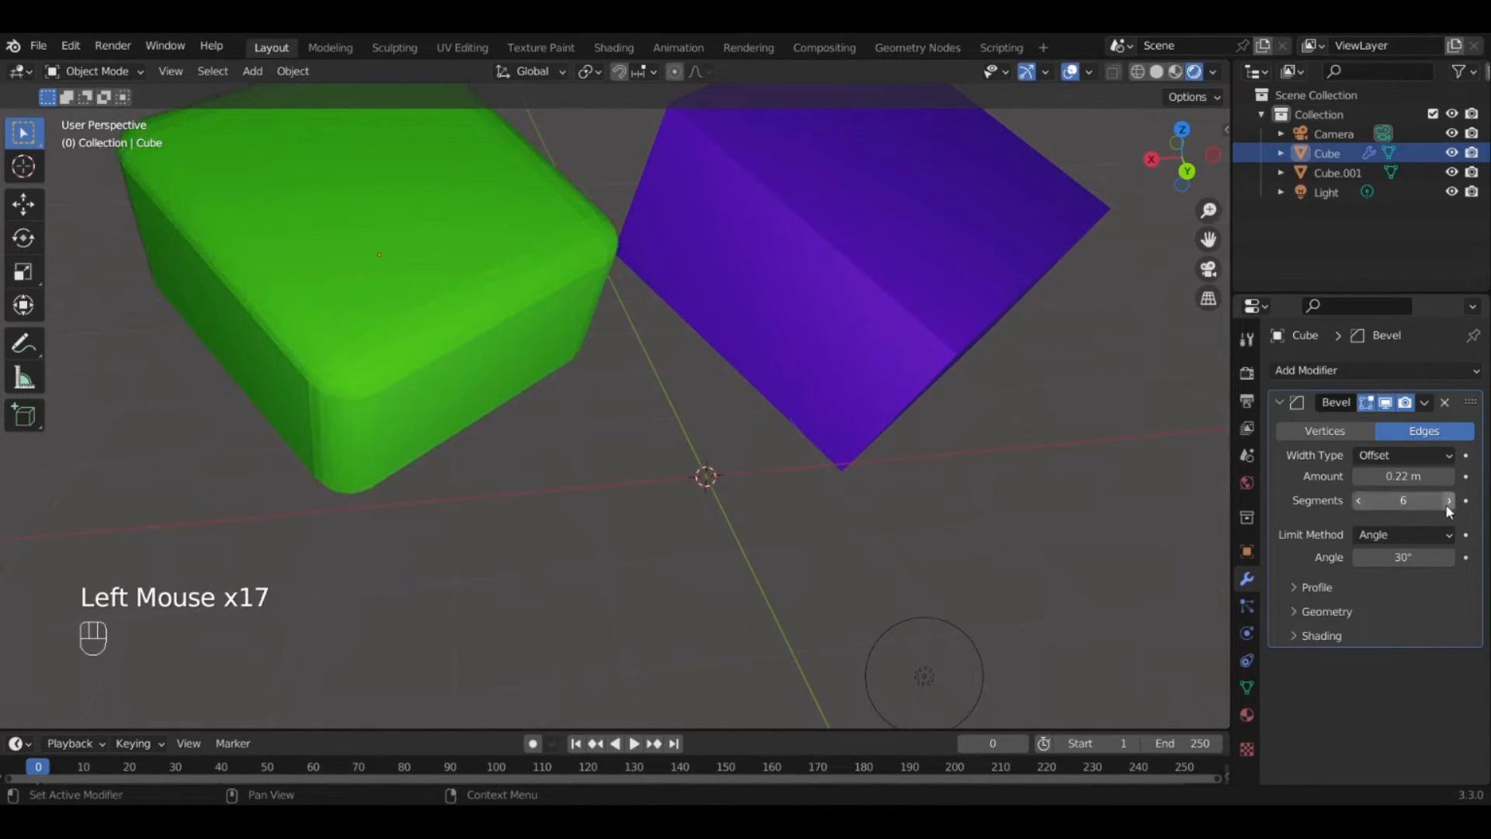
triple_click(1449, 500)
double_click(1449, 500)
middle_drag(484, 493, 553, 446)
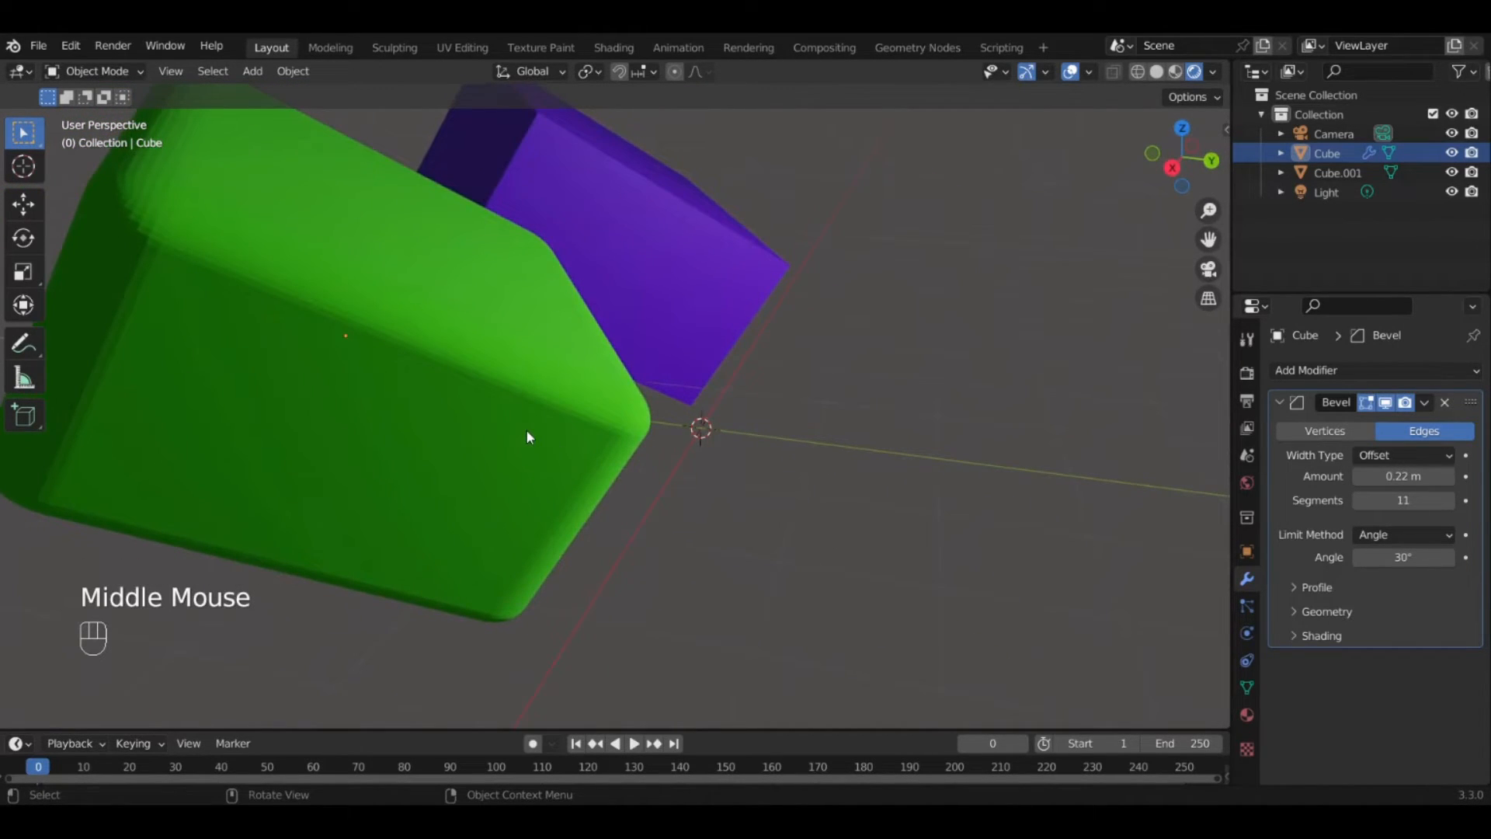
Apply smooth shading to the bevelled green cube.
right_click(527, 436)
click(528, 432)
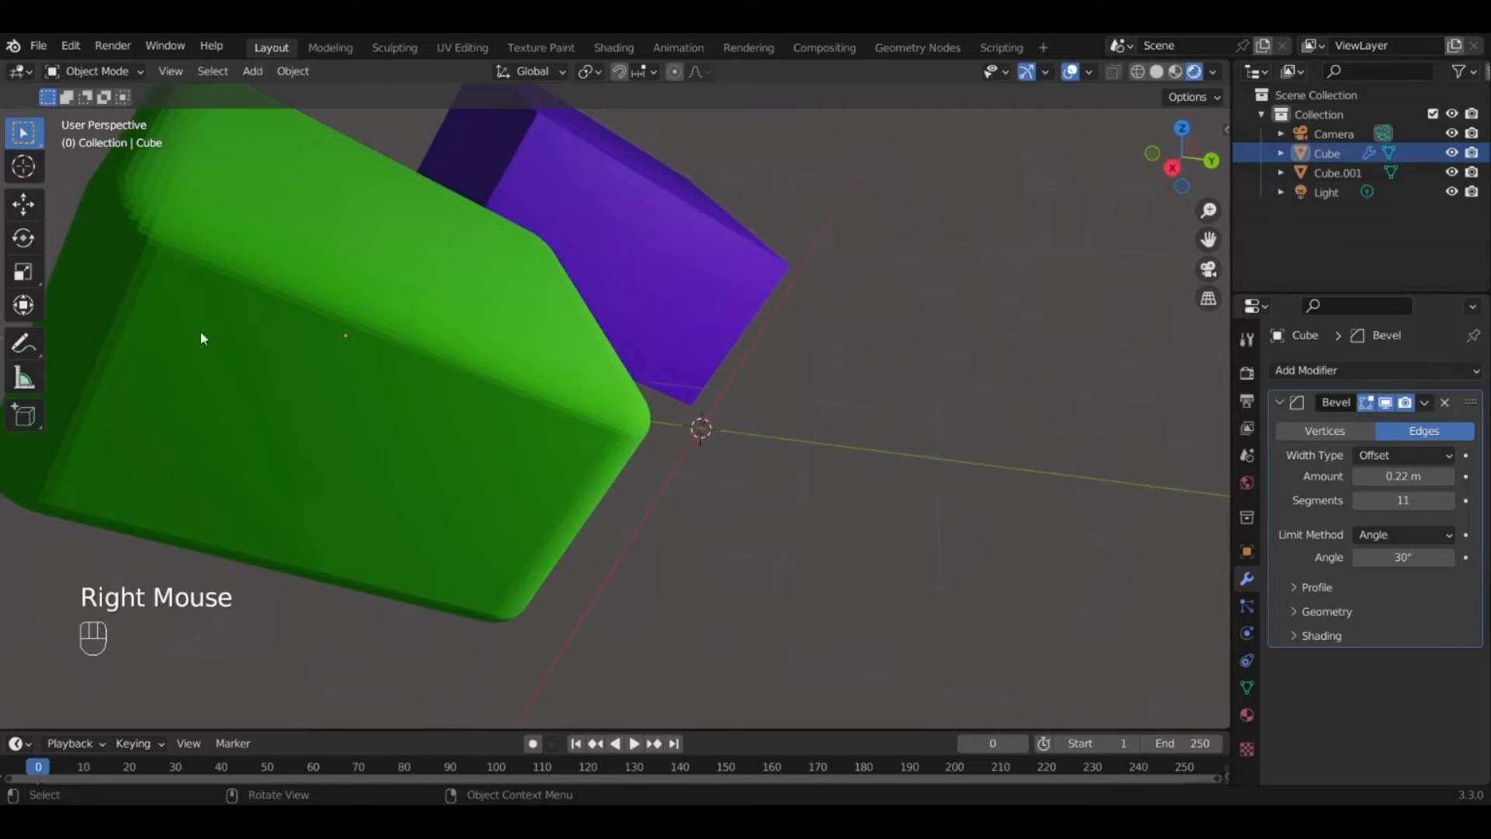
scroll(281, 311, up, 3)
right_click(281, 312)
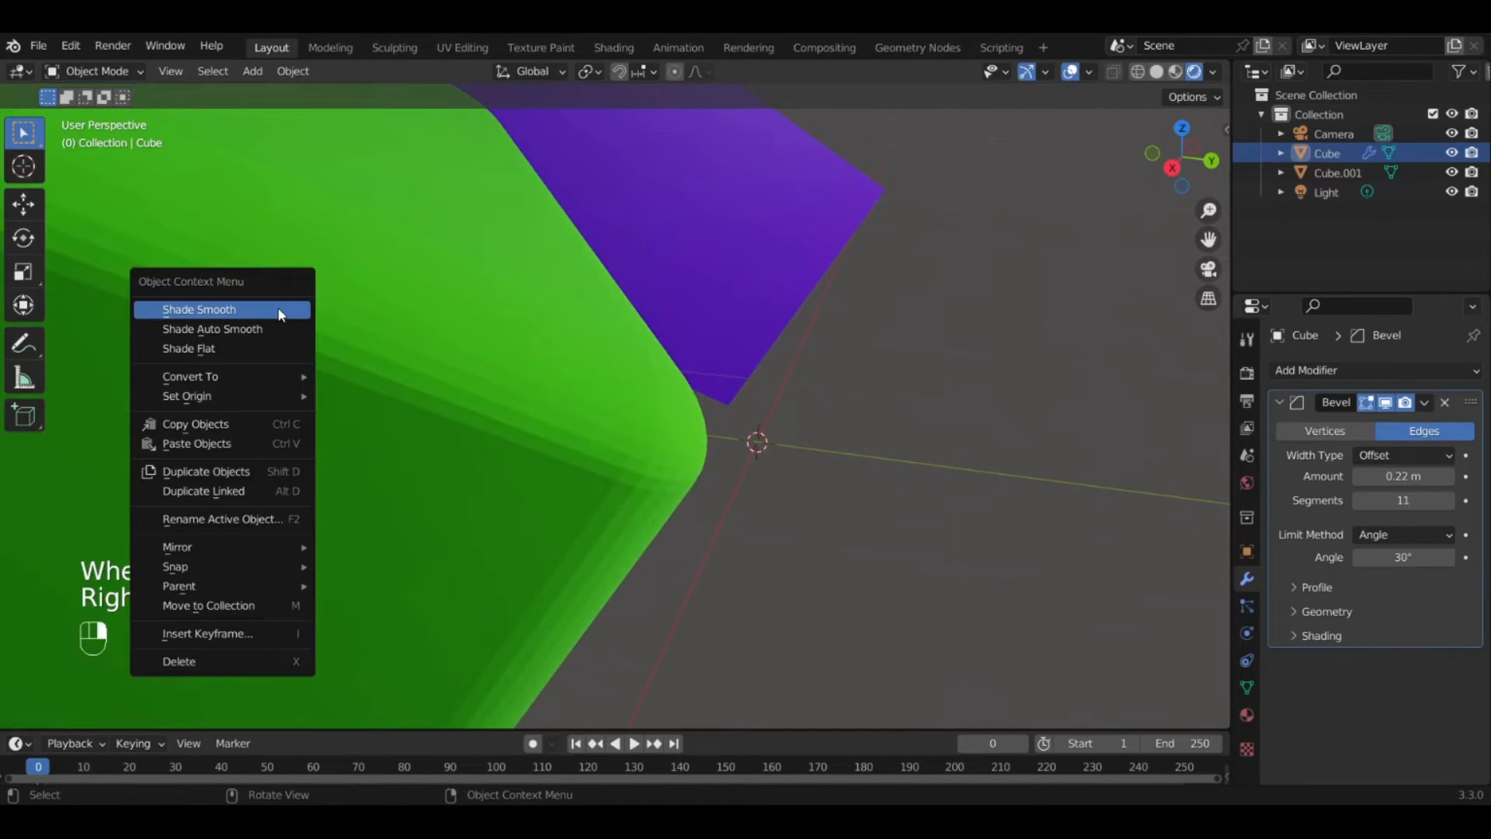
click(281, 311)
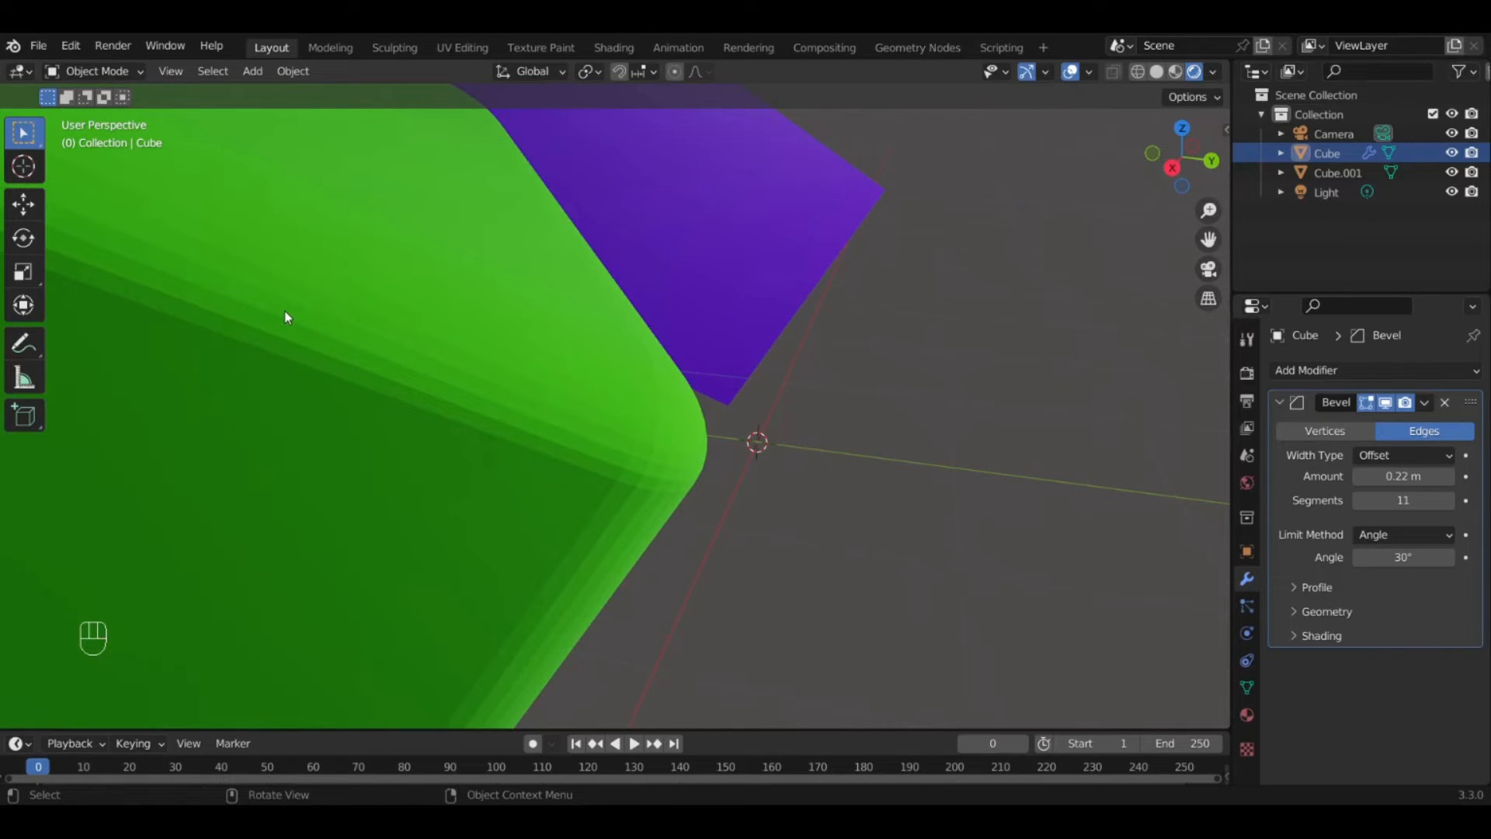
scroll(285, 311, down, 2)
middle_drag(284, 311, 257, 334)
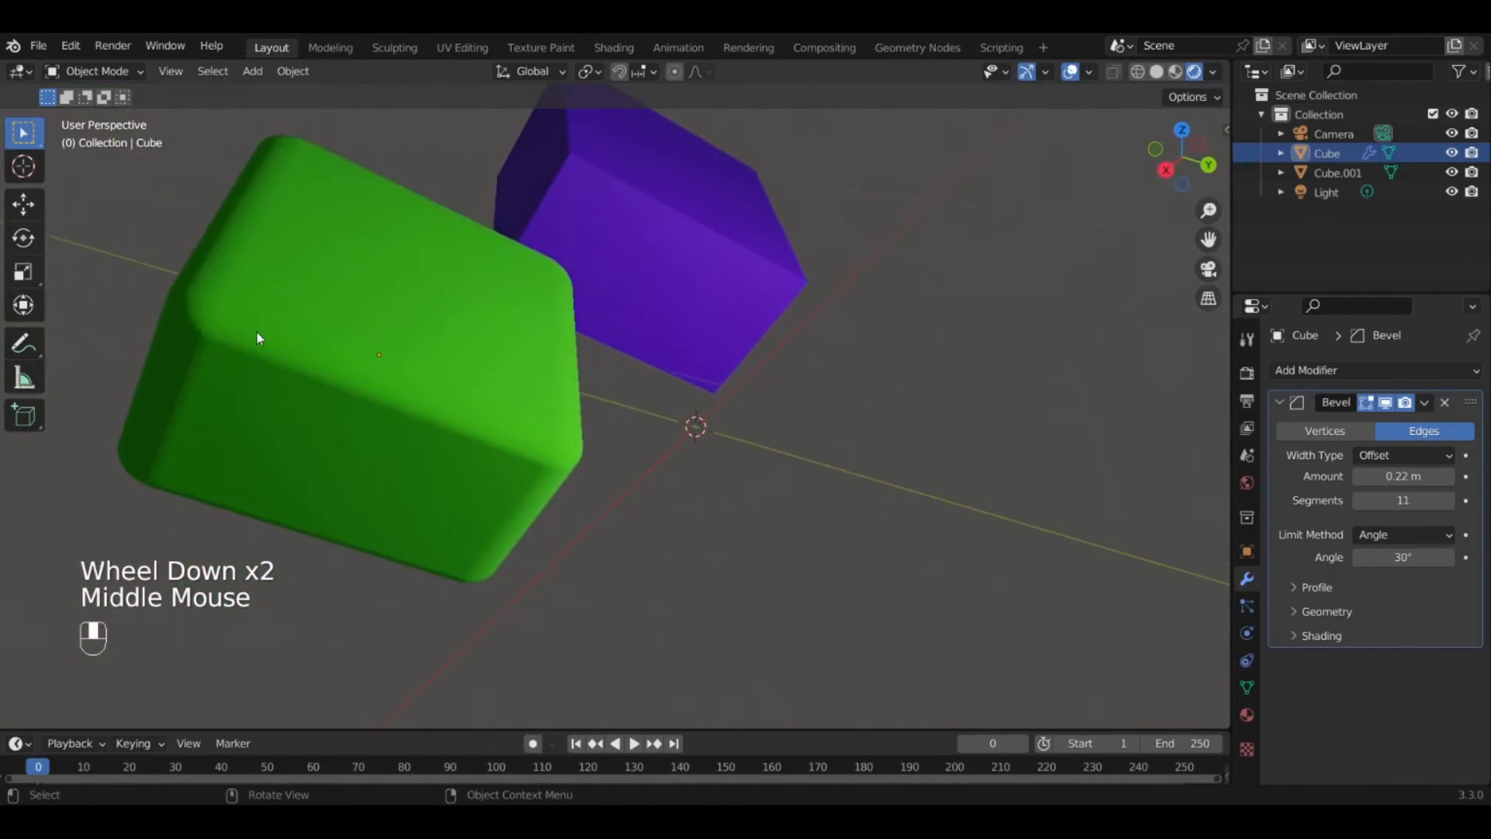
Add a UV sphere mesh at the scene's centre, beside the green and purple cubes.
scroll(609, 373, down, 1)
key(shift+a)
mouse_move(708, 351)
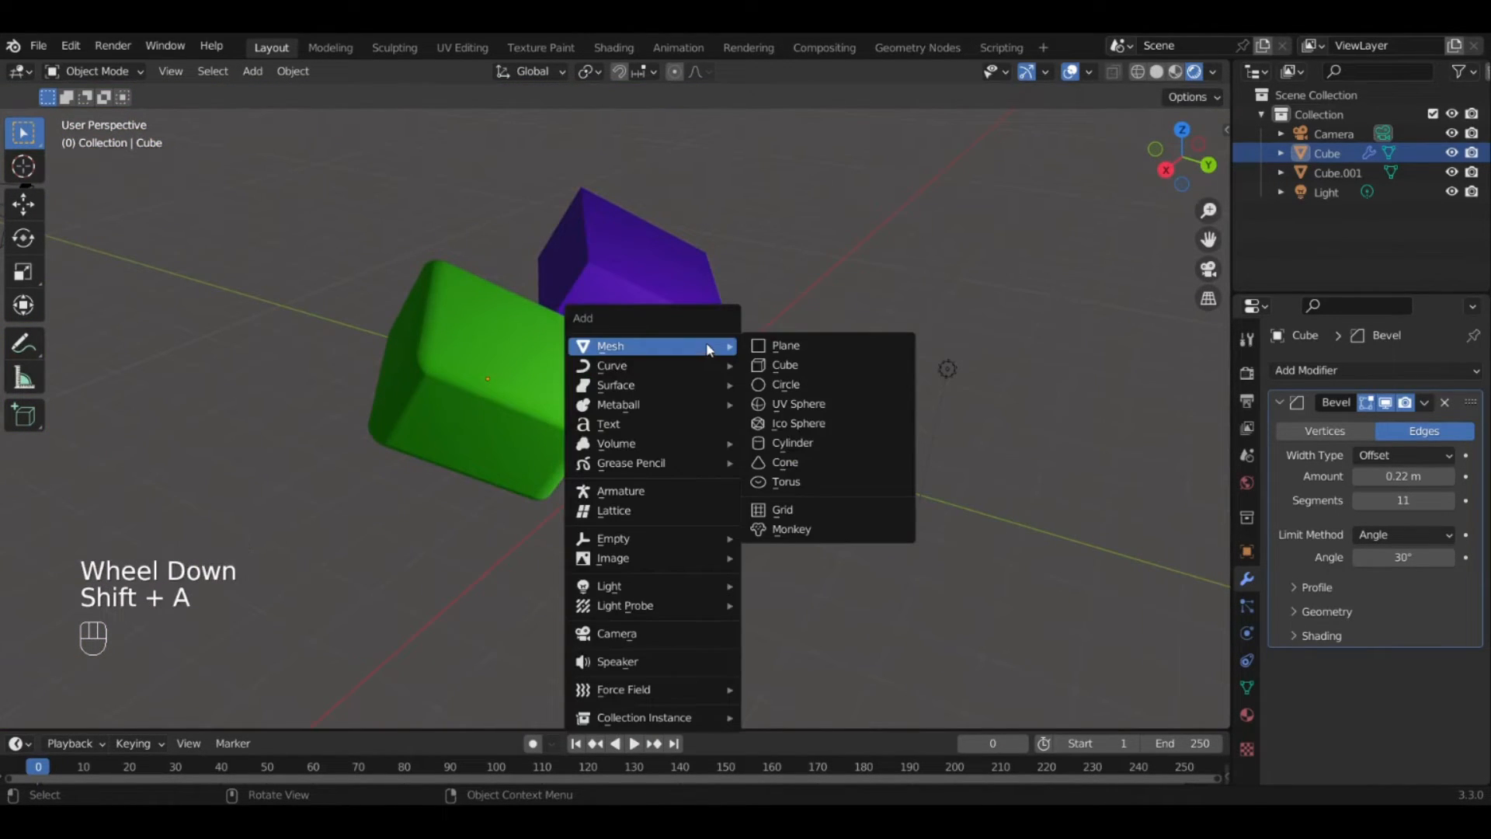
click(878, 403)
scroll(868, 421, up, 2)
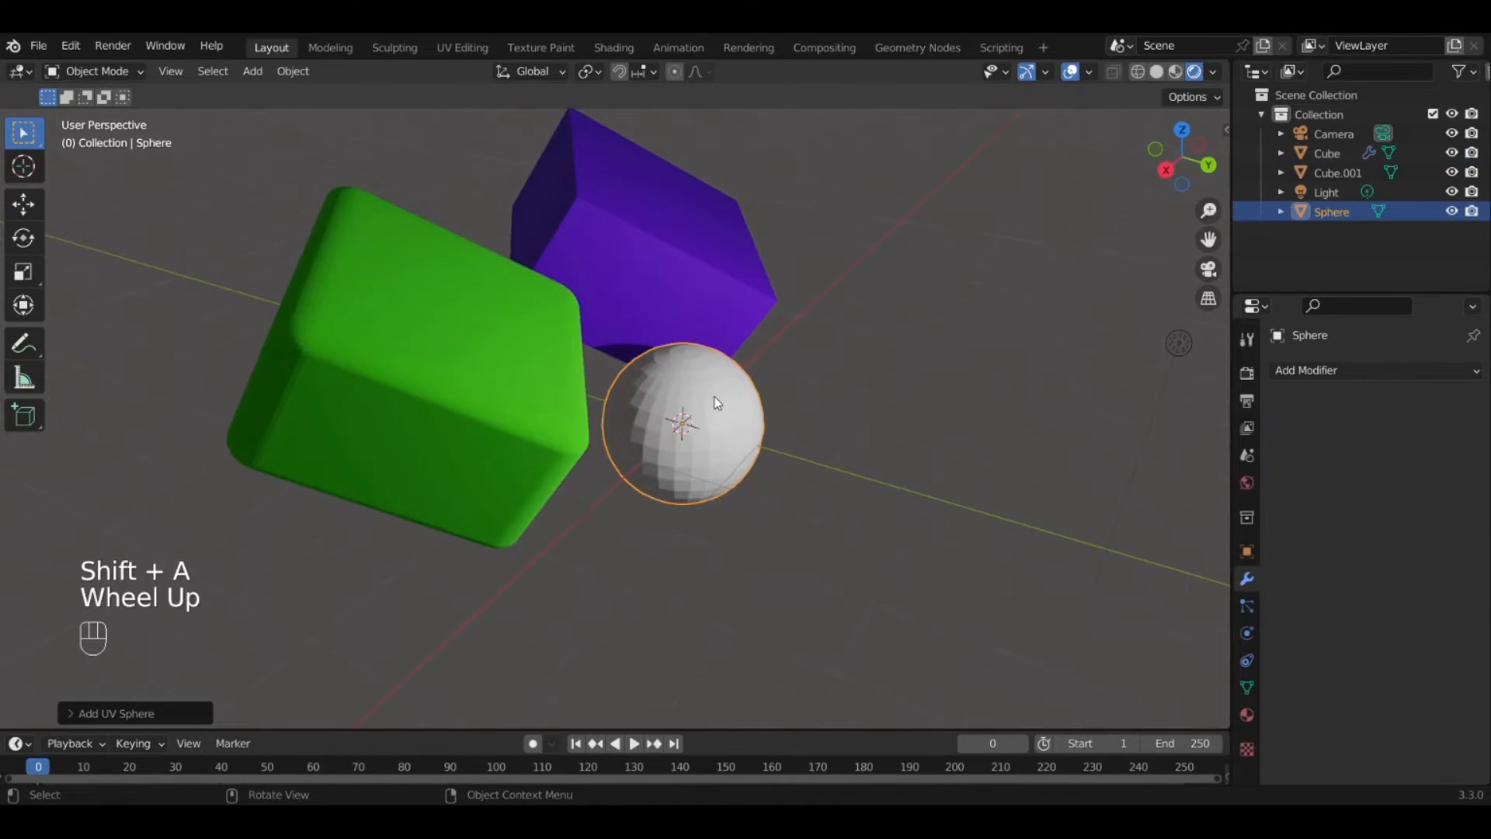
Apply smooth shading to the UV sphere and examine its surface from close up and farther away.
right_click(715, 398)
click(715, 397)
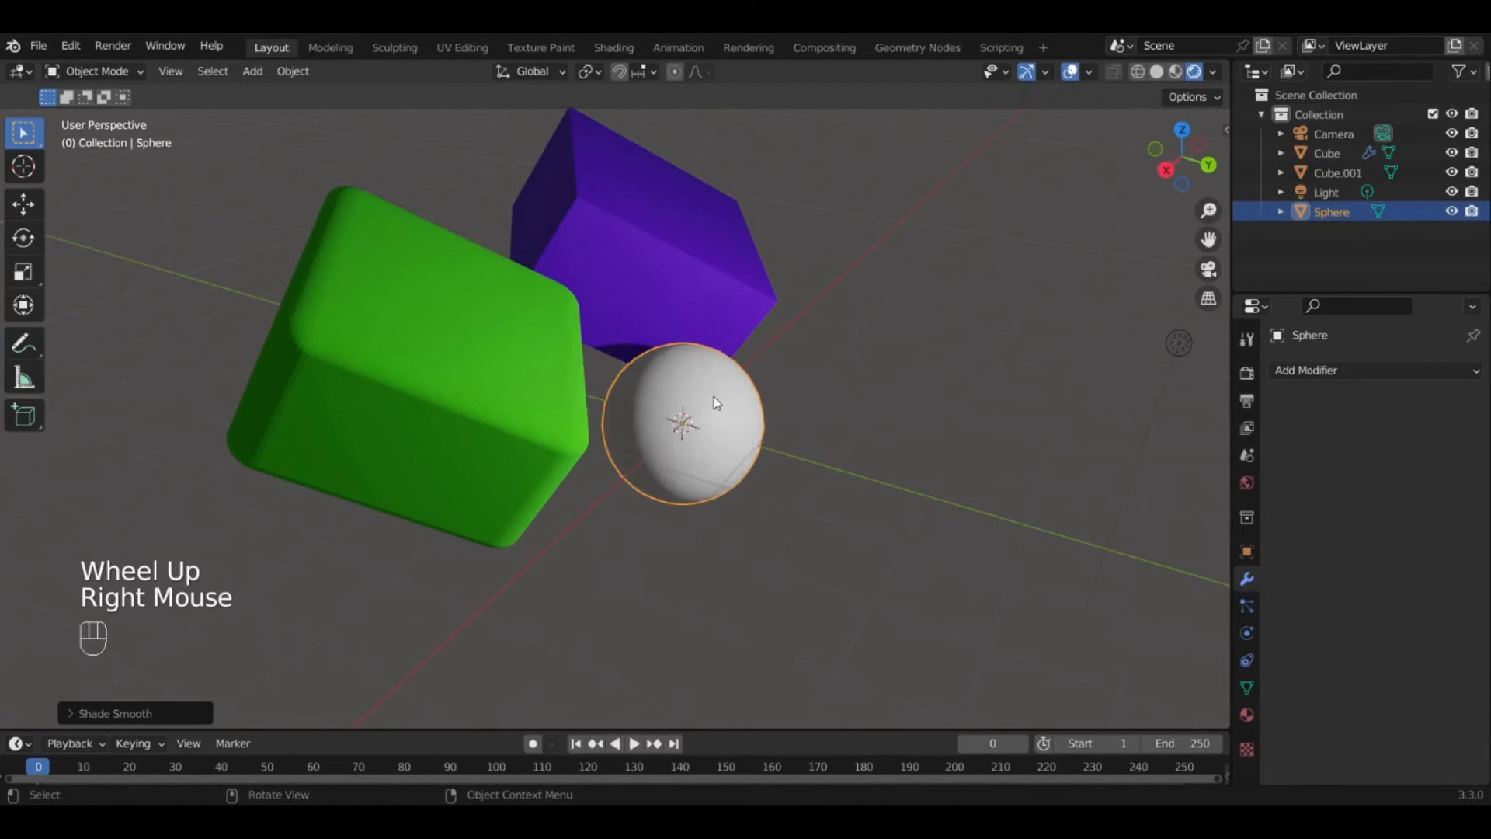
scroll(822, 404, up, 3)
middle_drag(823, 404, 812, 414)
middle_drag(686, 356, 739, 429)
scroll(739, 420, up, 1)
scroll(738, 419, down, 4)
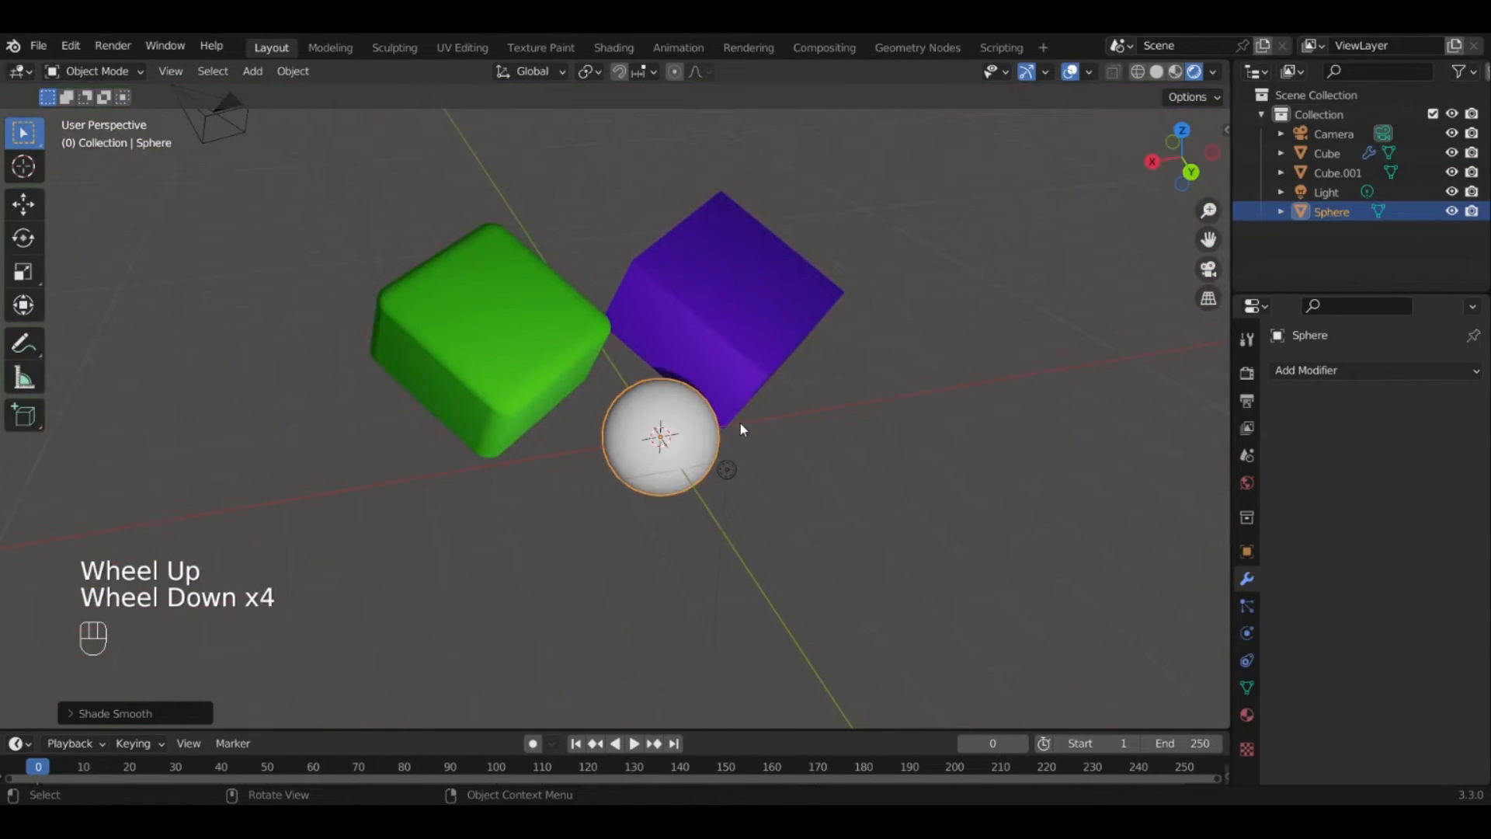
Delete the UV sphere from the scene.
key(Delete)
scroll(564, 363, up, 1)
scroll(563, 362, up, 1)
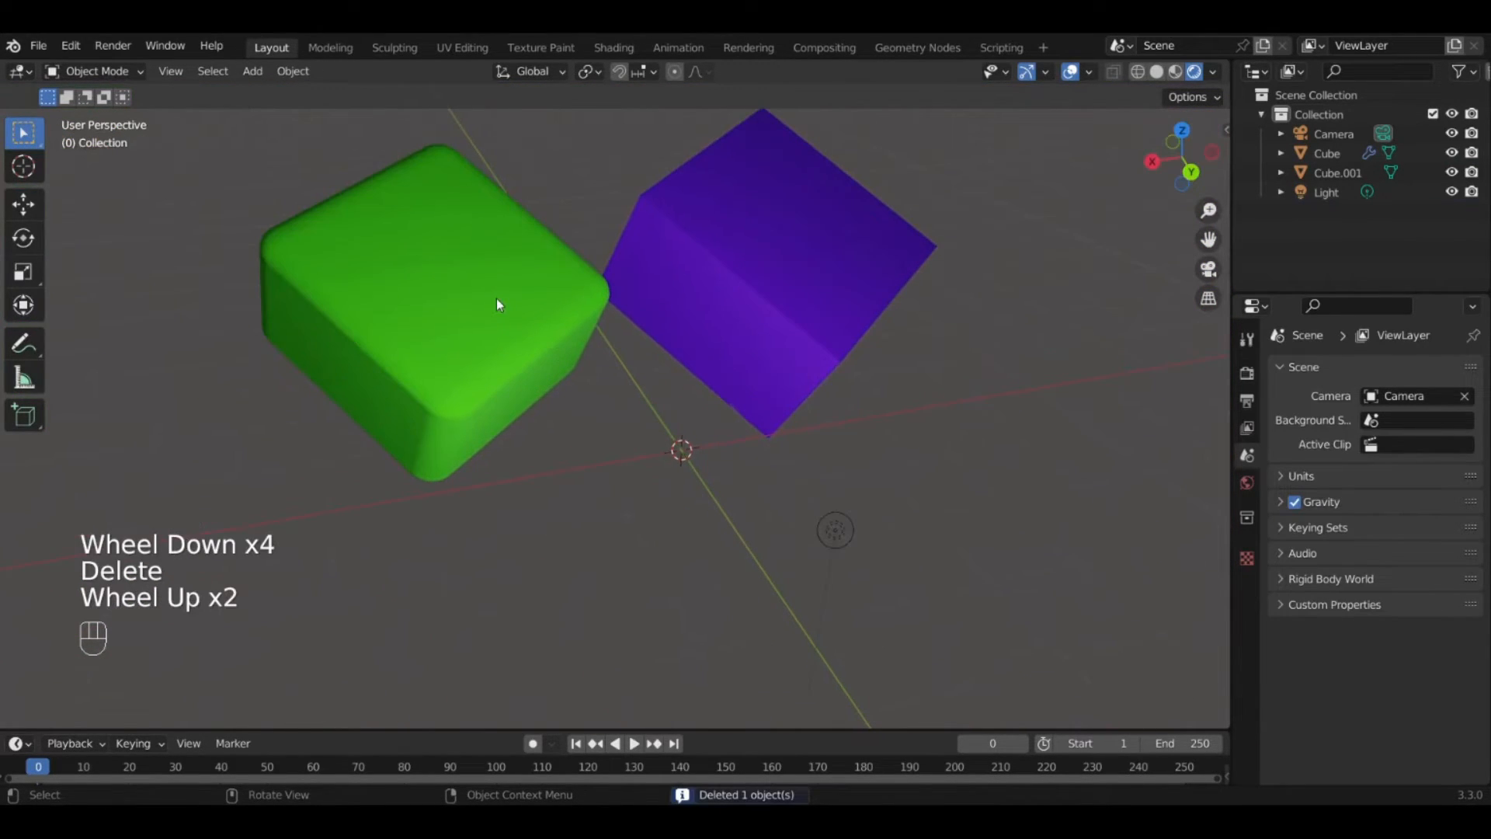
Select the green bevelled cube and add a Mirror modifier below its Bevel modifier.
click(498, 306)
scroll(493, 321, down, 1)
scroll(492, 323, down, 1)
middle_drag(492, 323, 633, 334)
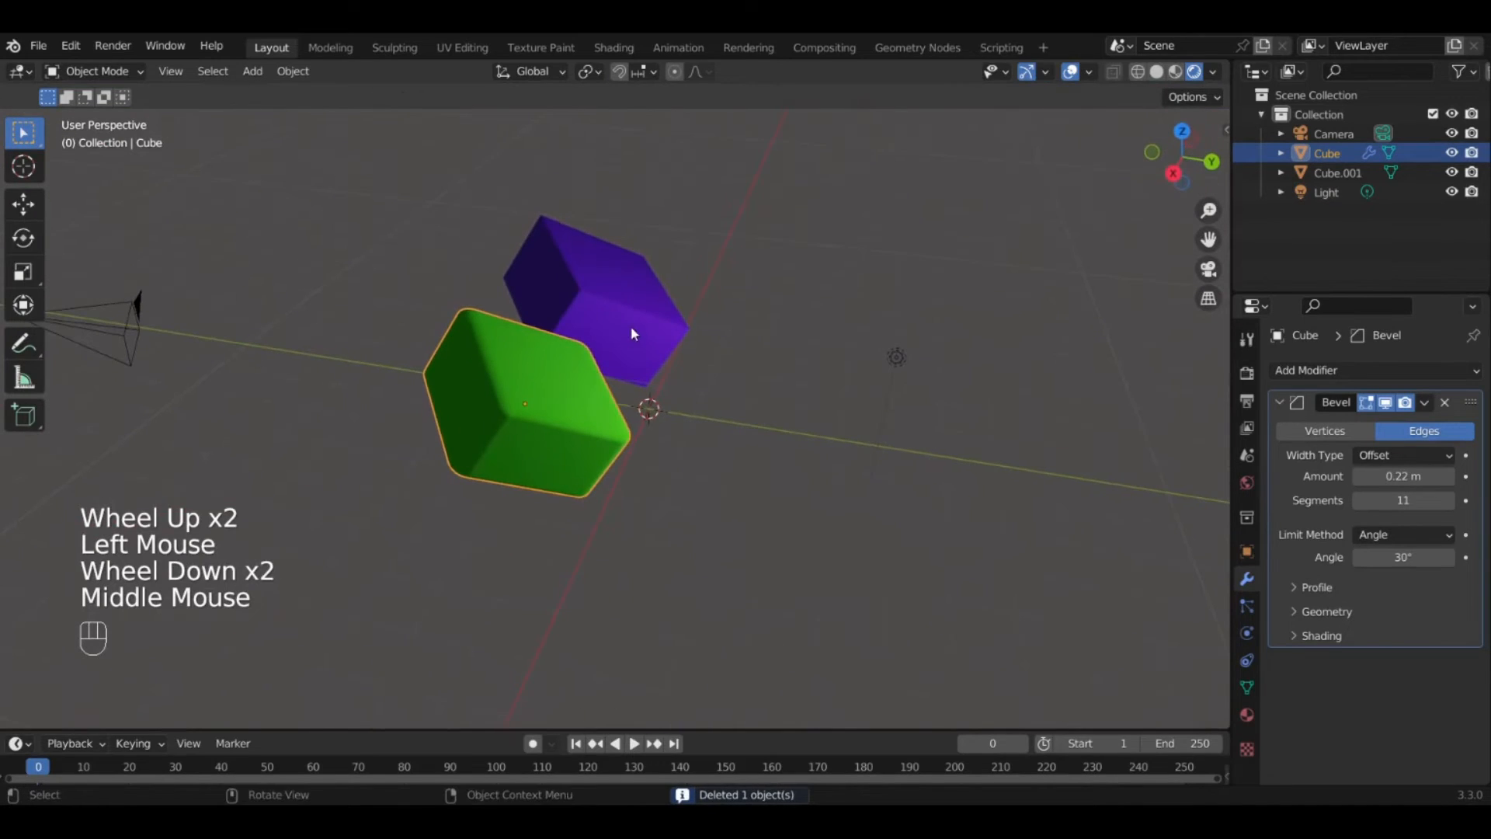
click(1375, 368)
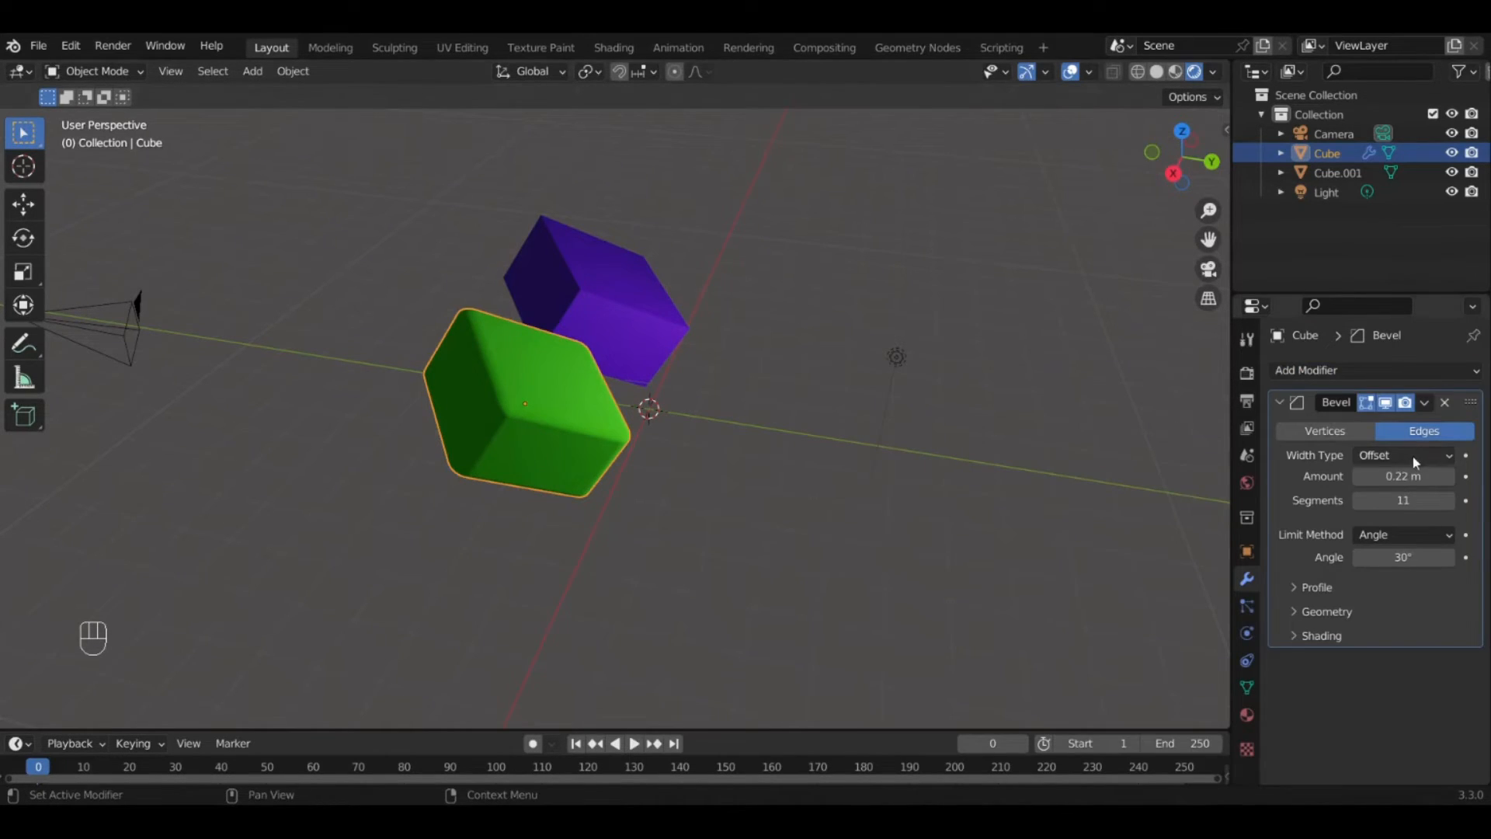
click(1350, 375)
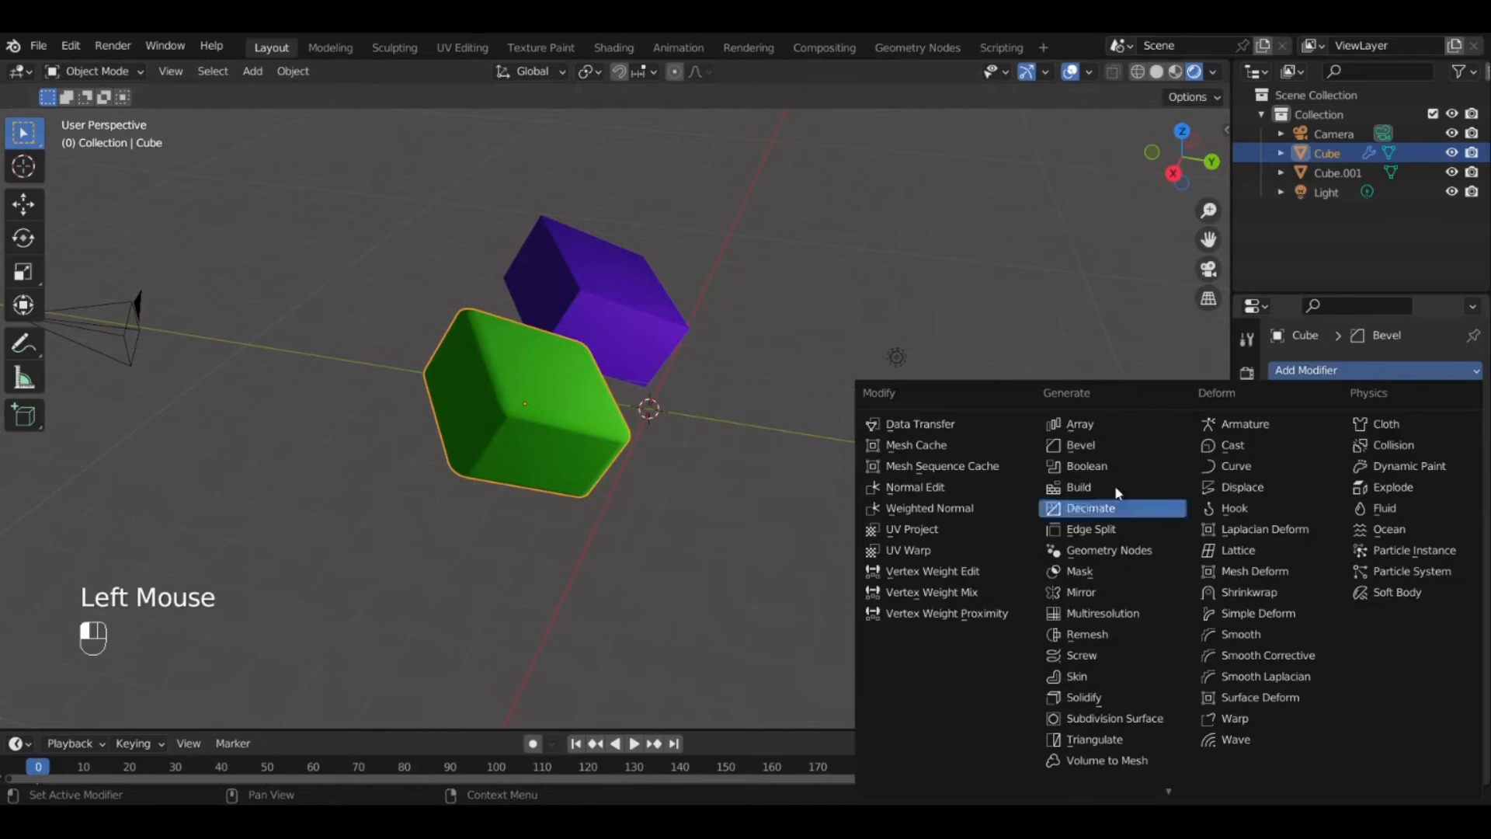
click(1076, 591)
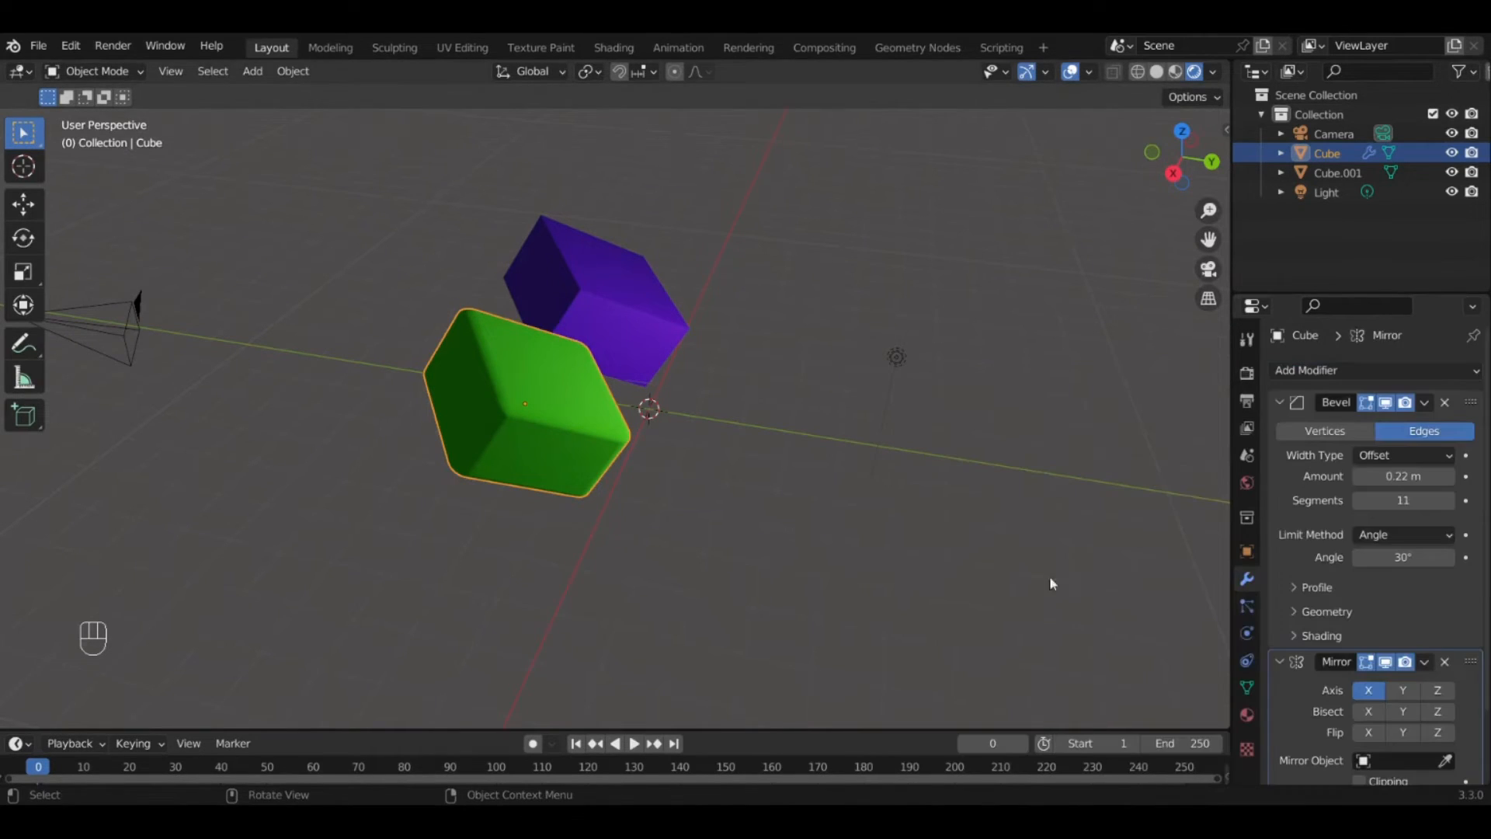
Change the green cube's Mirror modifier to mirror on the Z axis only.
middle_drag(1050, 576, 932, 578)
scroll(1417, 656, down, 2)
click(1405, 629)
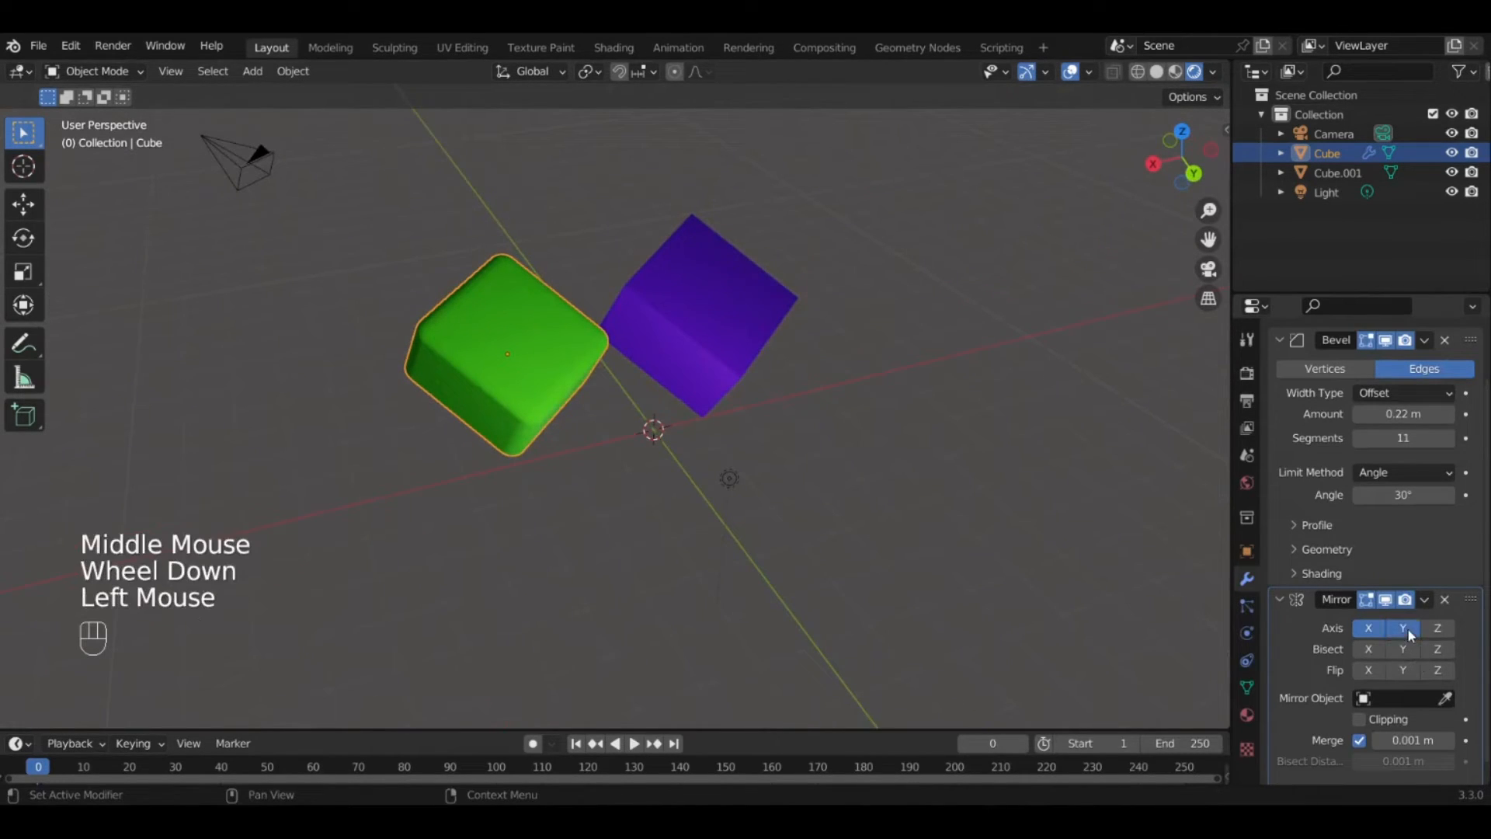
click(1380, 629)
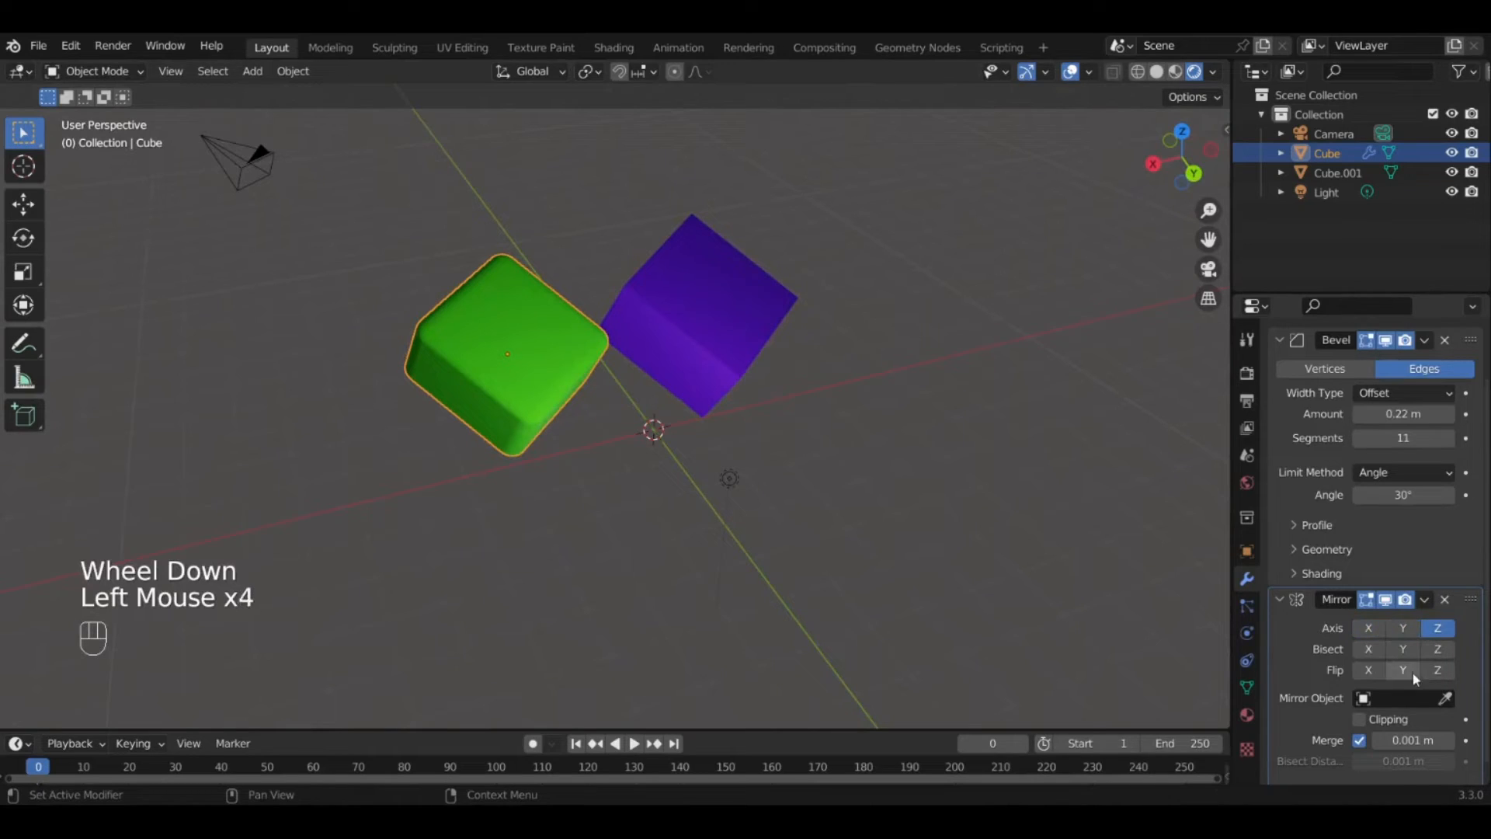
Set the Mirror modifier's merge distance to 0 m.
scroll(1415, 703, down, 1)
click(1414, 721)
click(1414, 721)
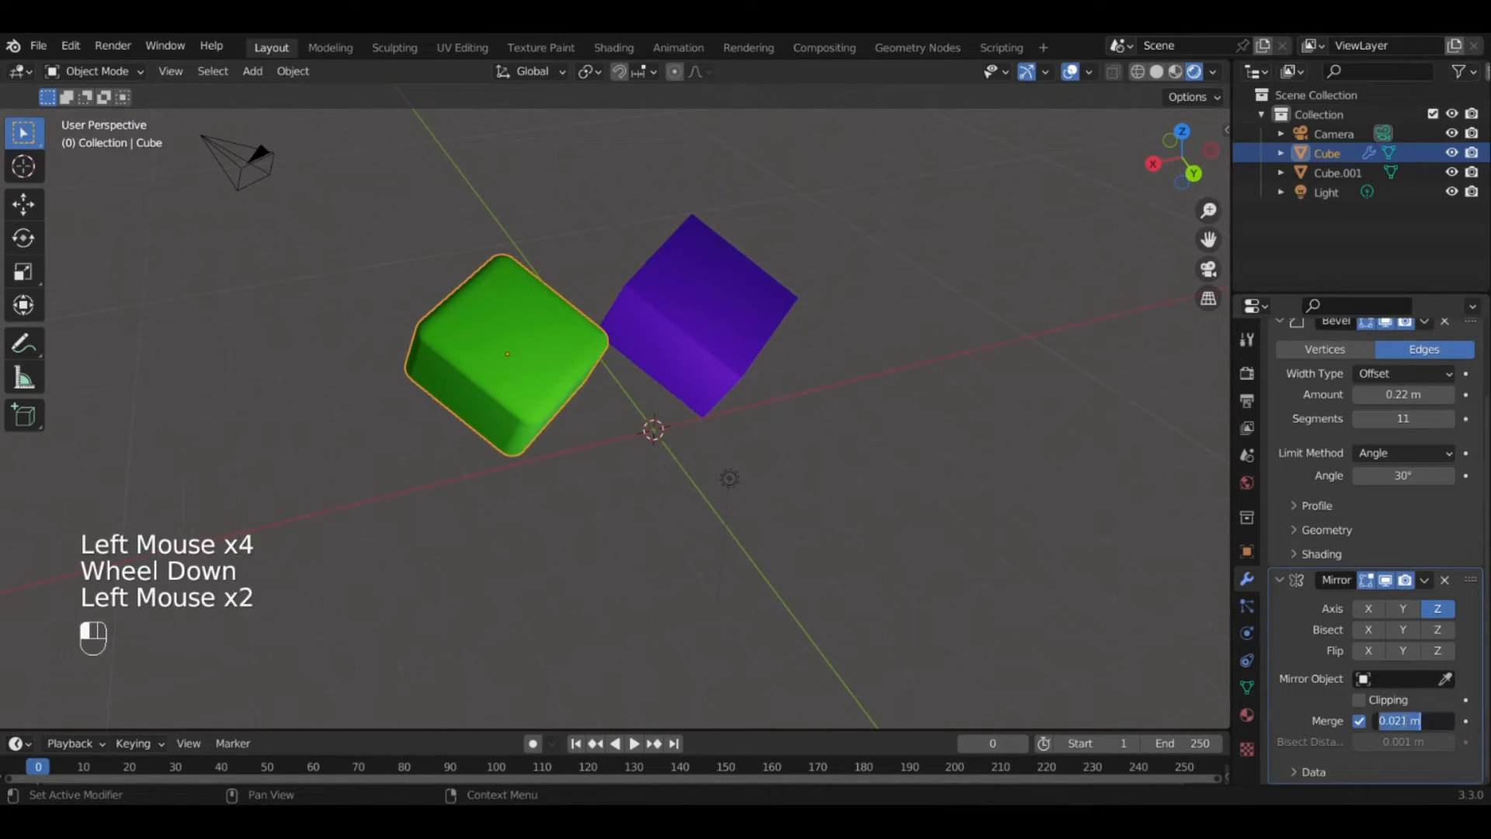
text(0)
key(Return)
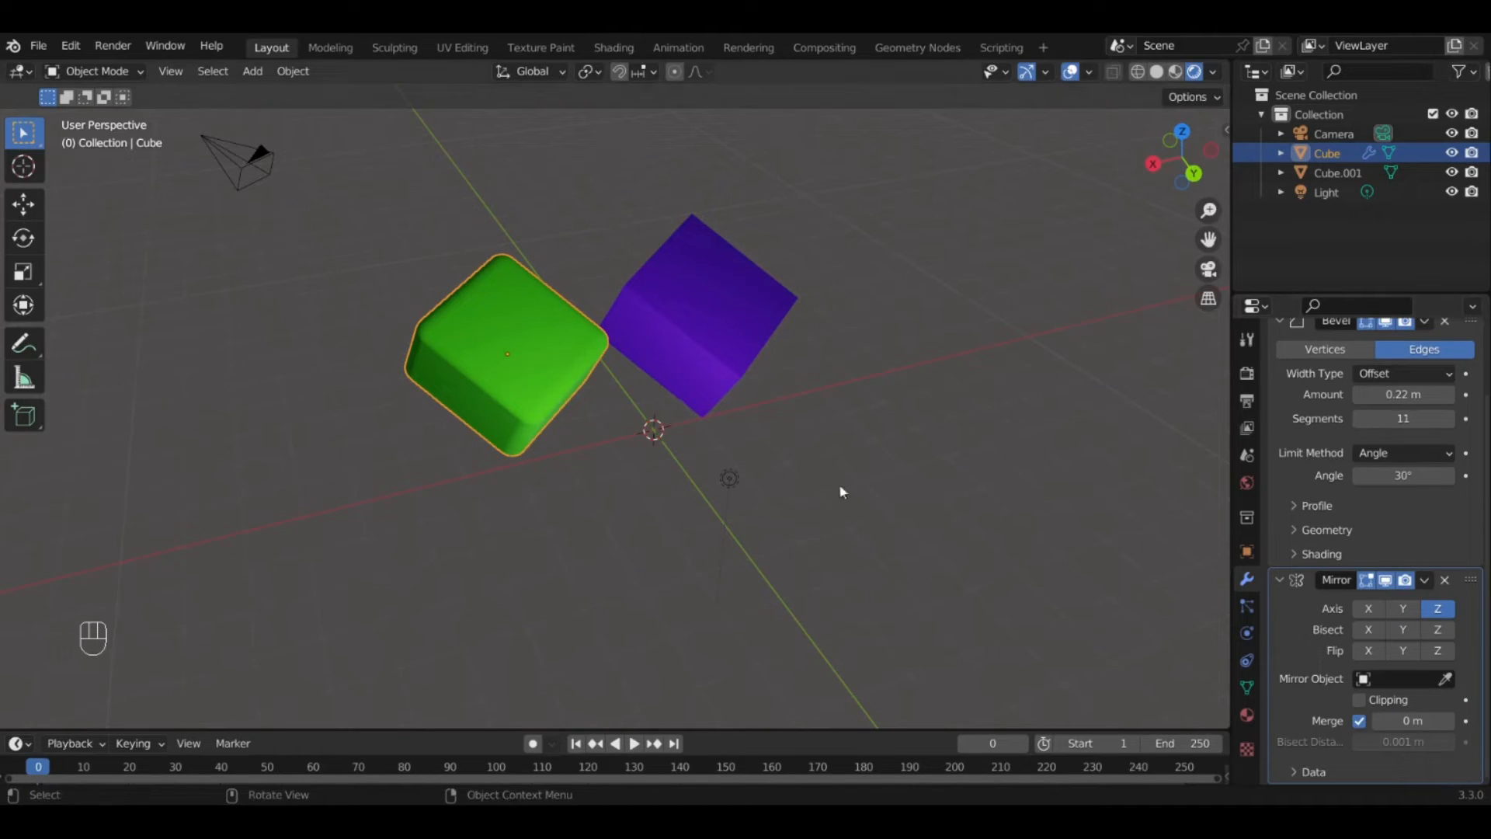
In Edit Mode, move the mirrored green cube's selected corner vertex outward toward the purple cube, and undo the move.
middle_drag(840, 492, 1077, 486)
scroll(624, 431, up, 4)
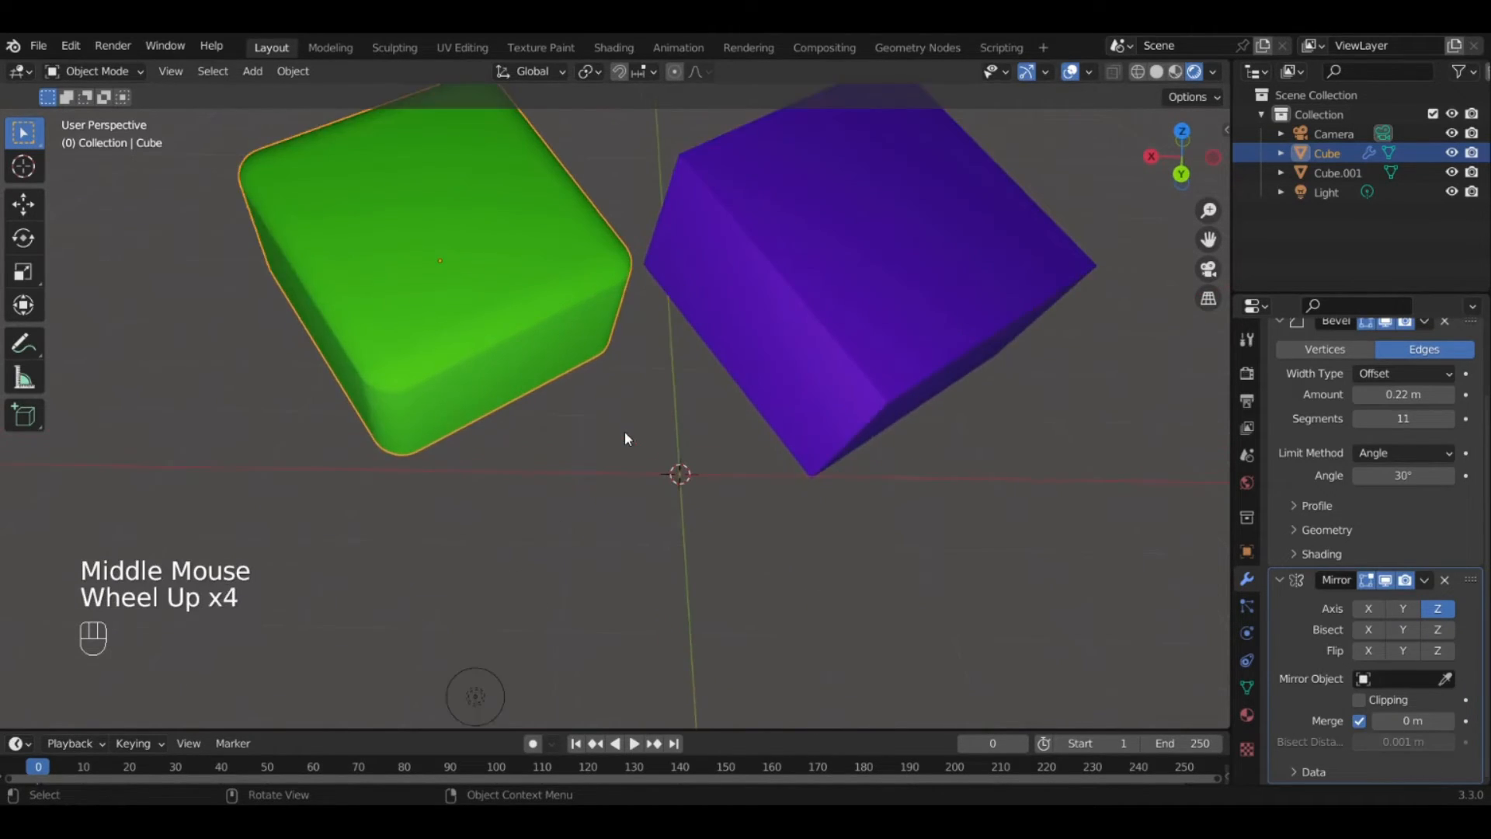
scroll(625, 439, down, 2)
scroll(624, 440, up, 3)
key(Tab)
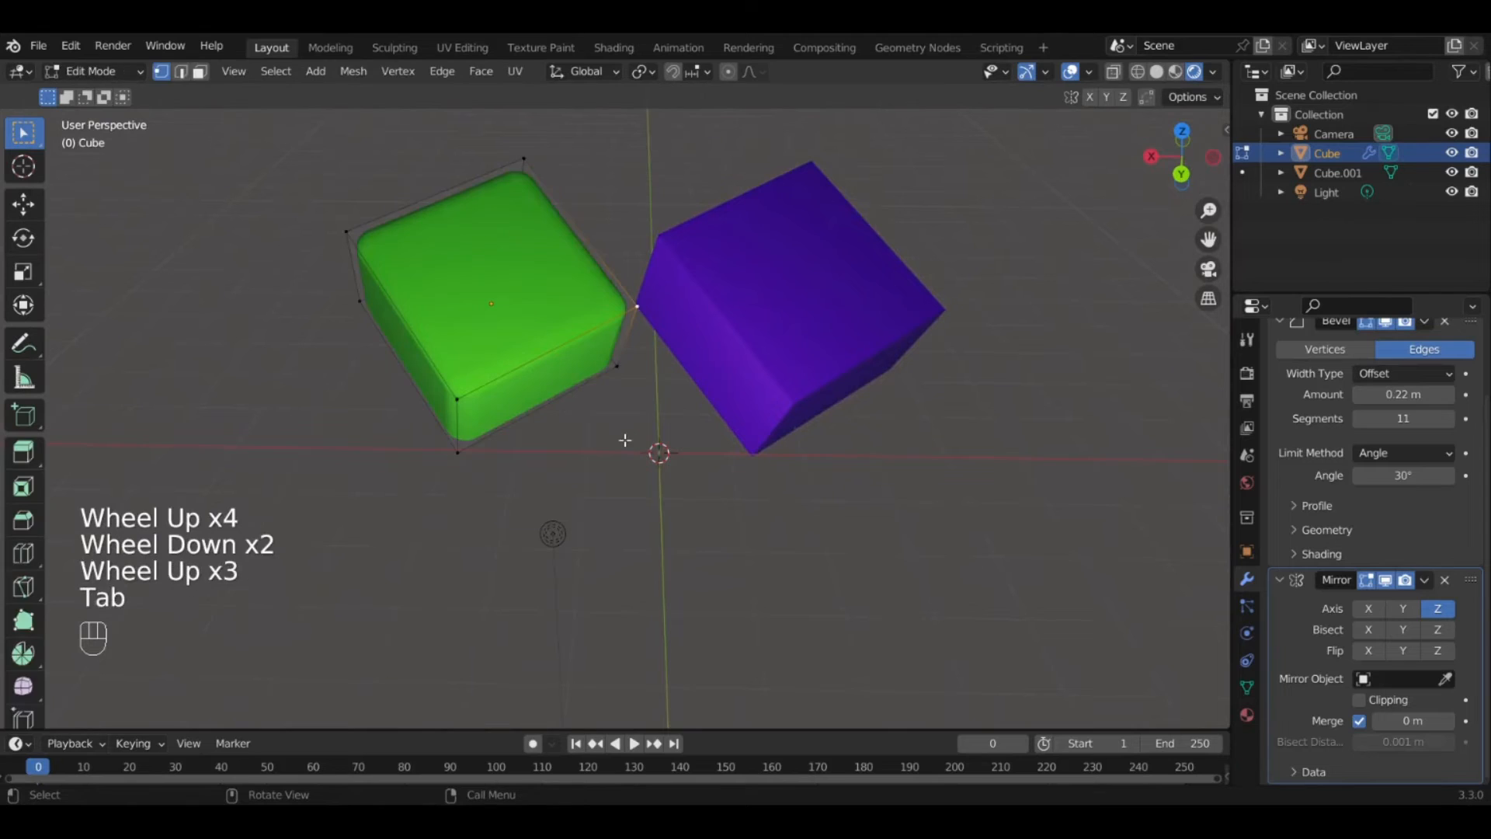
middle_drag(626, 441, 614, 438)
key(g)
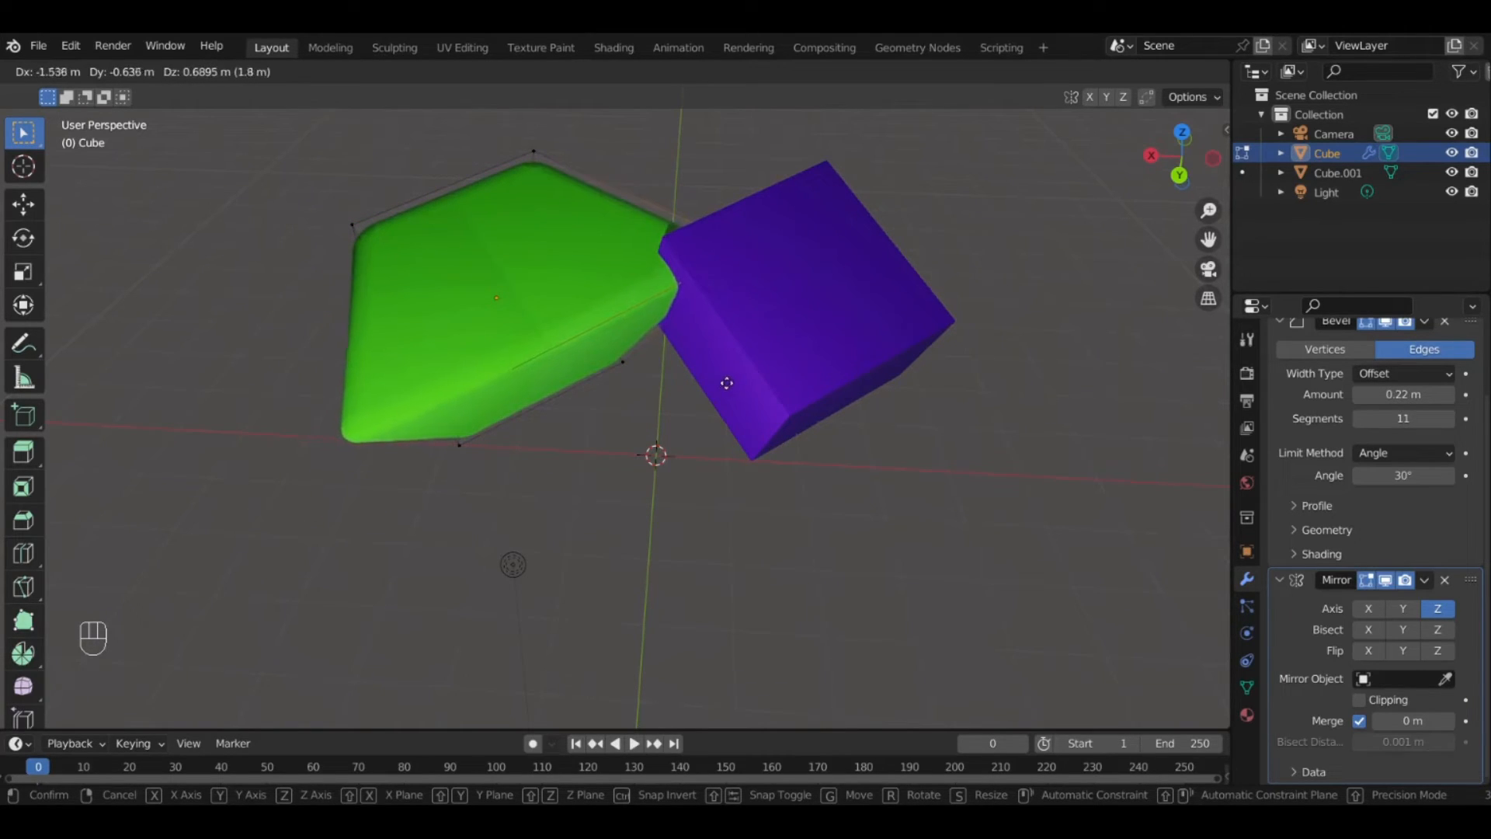
click(758, 375)
mouse_move(649, 450)
middle_down()
mouse_move(632, 416)
mouse_move(655, 421)
middle_up()
key(ctrl+z)
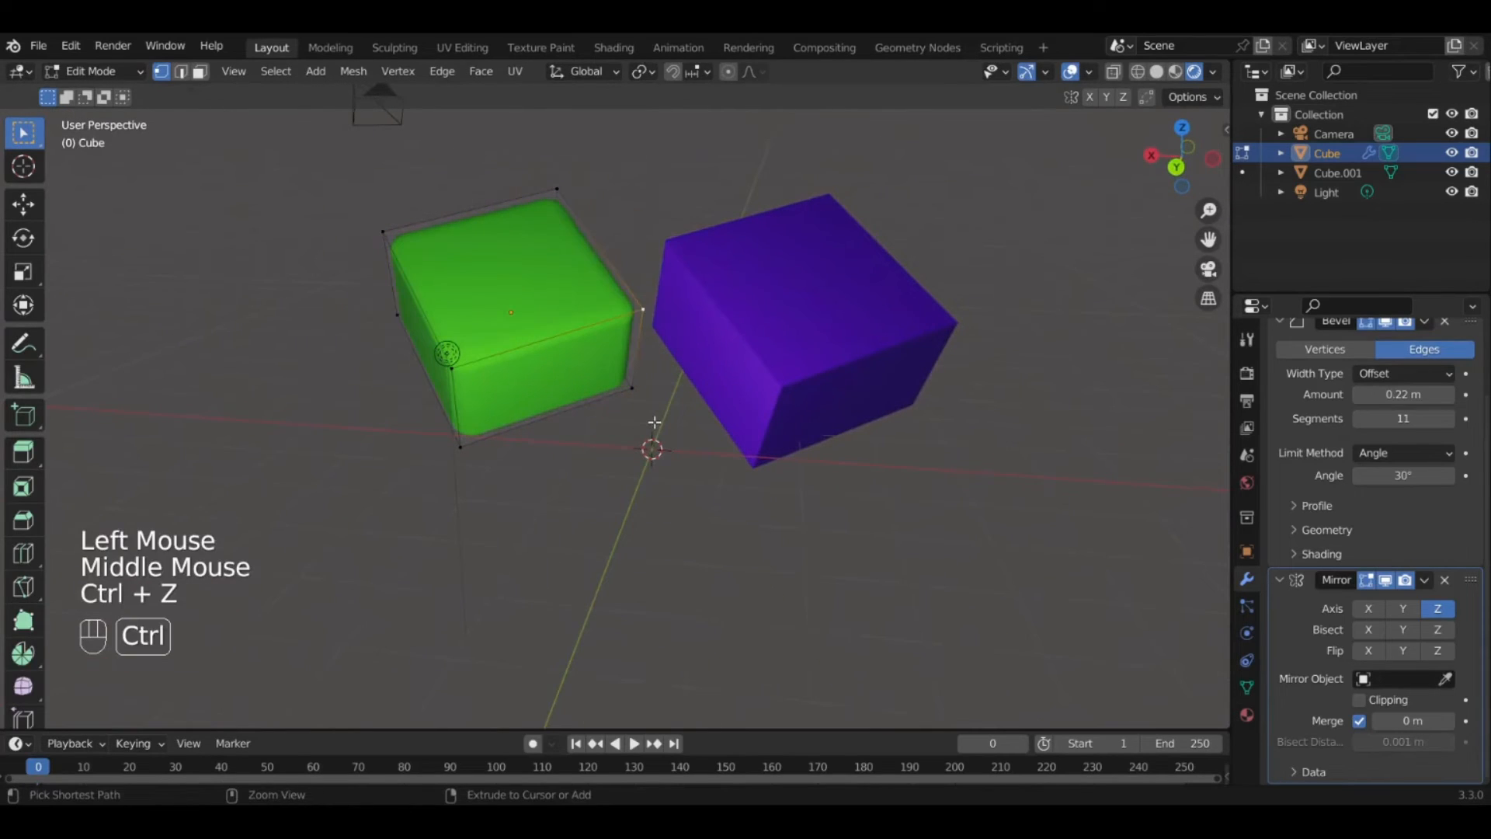
Remove the Mirror modifier from the green cube and return to Object Mode.
click(1460, 576)
click(1447, 581)
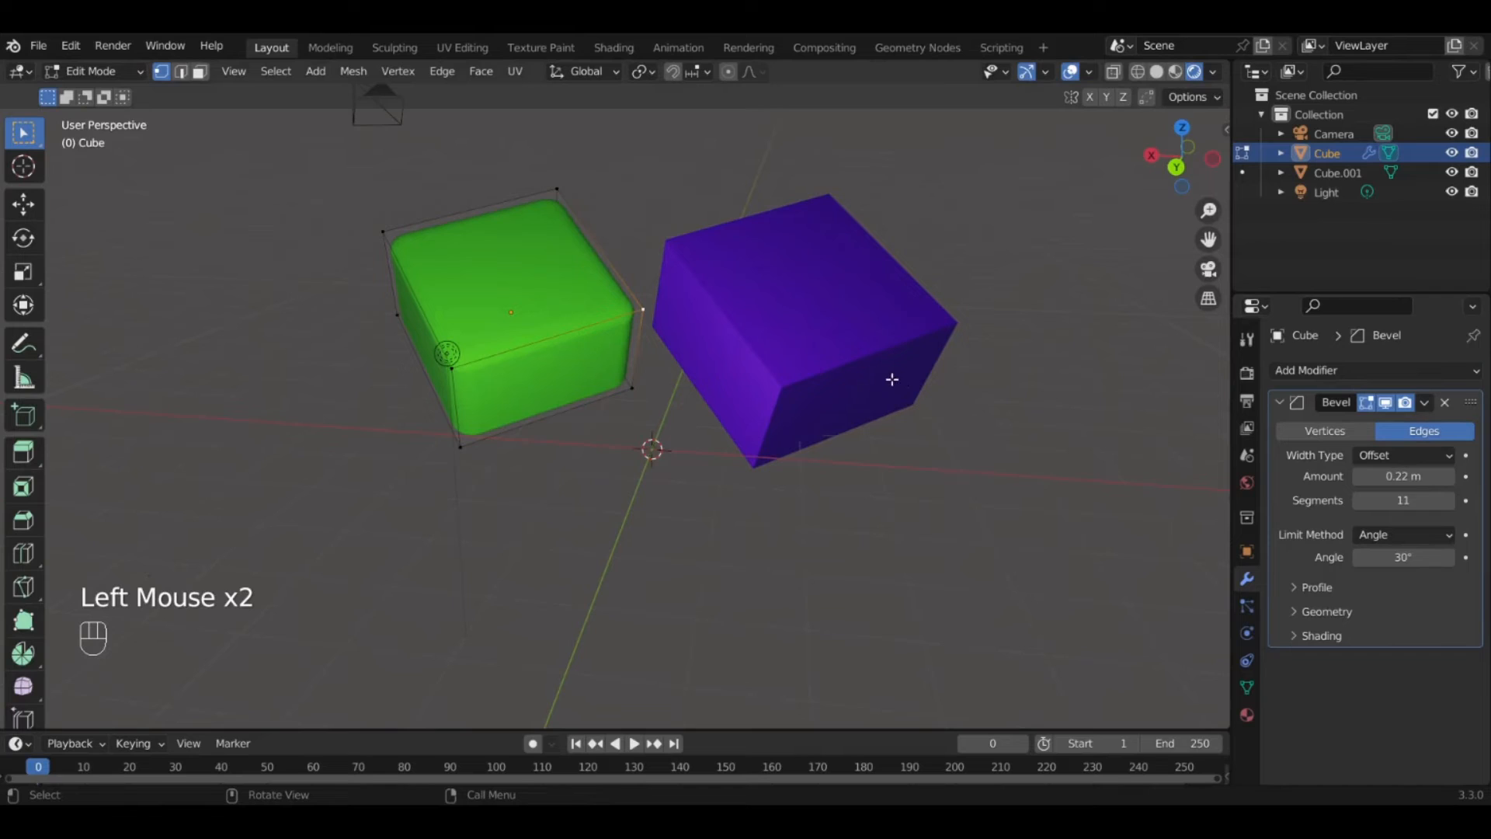
key(Tab)
Try a Subdivision Surface modifier on the green cube and remove it again.
click(1313, 372)
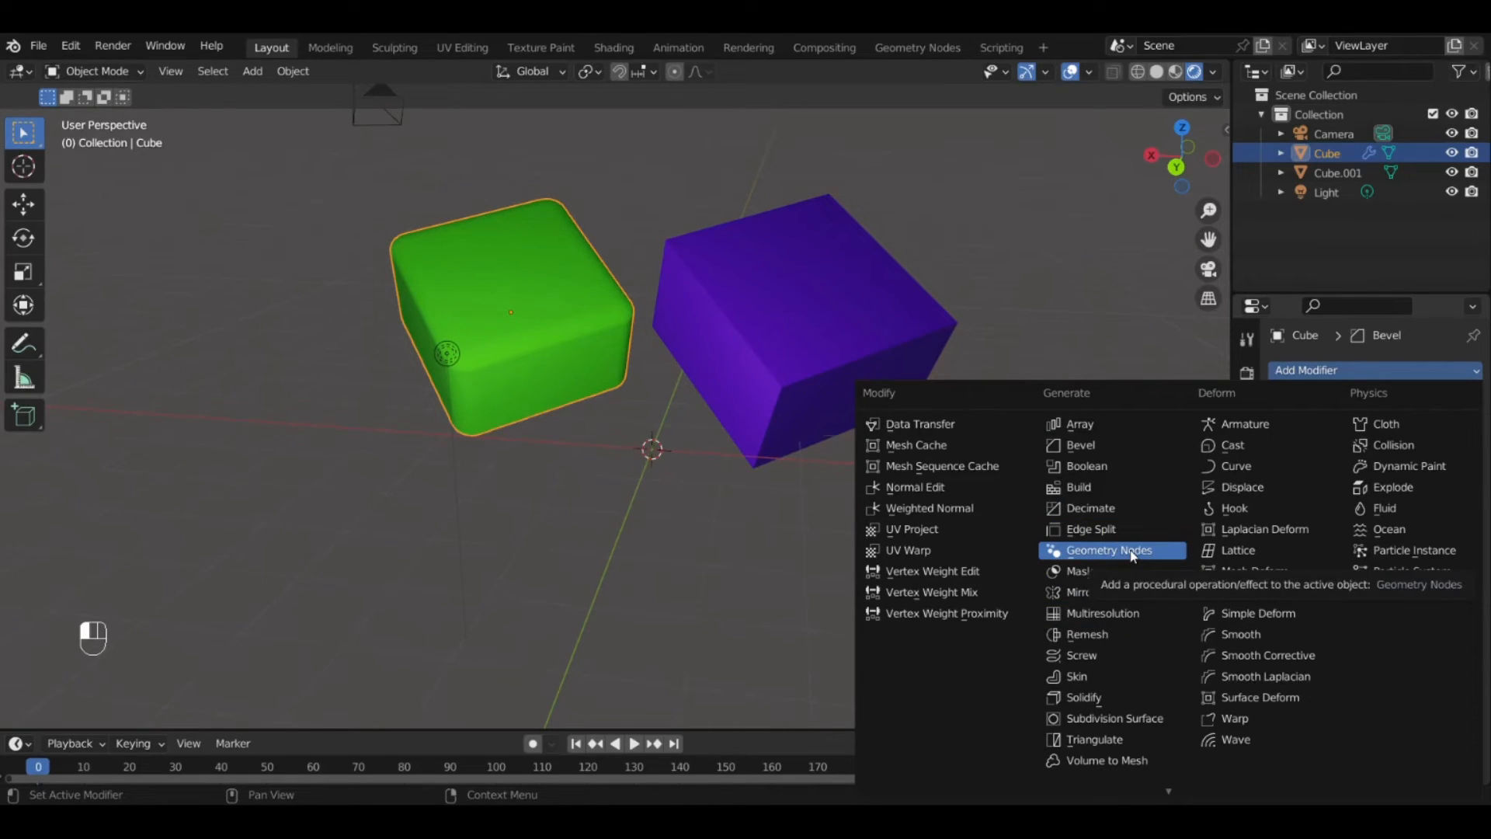
click(1124, 719)
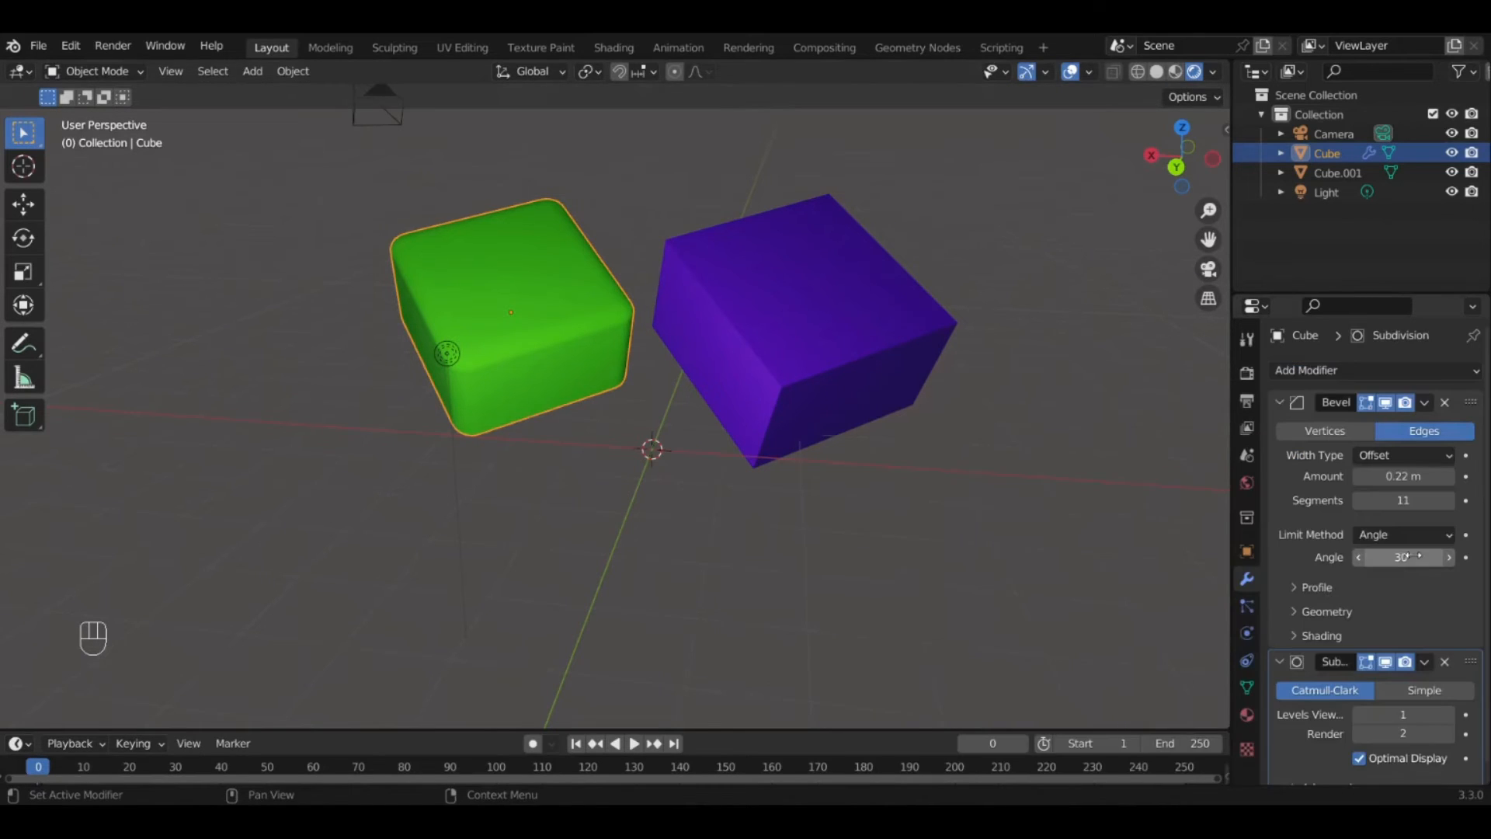
scroll(1399, 559, down, 1)
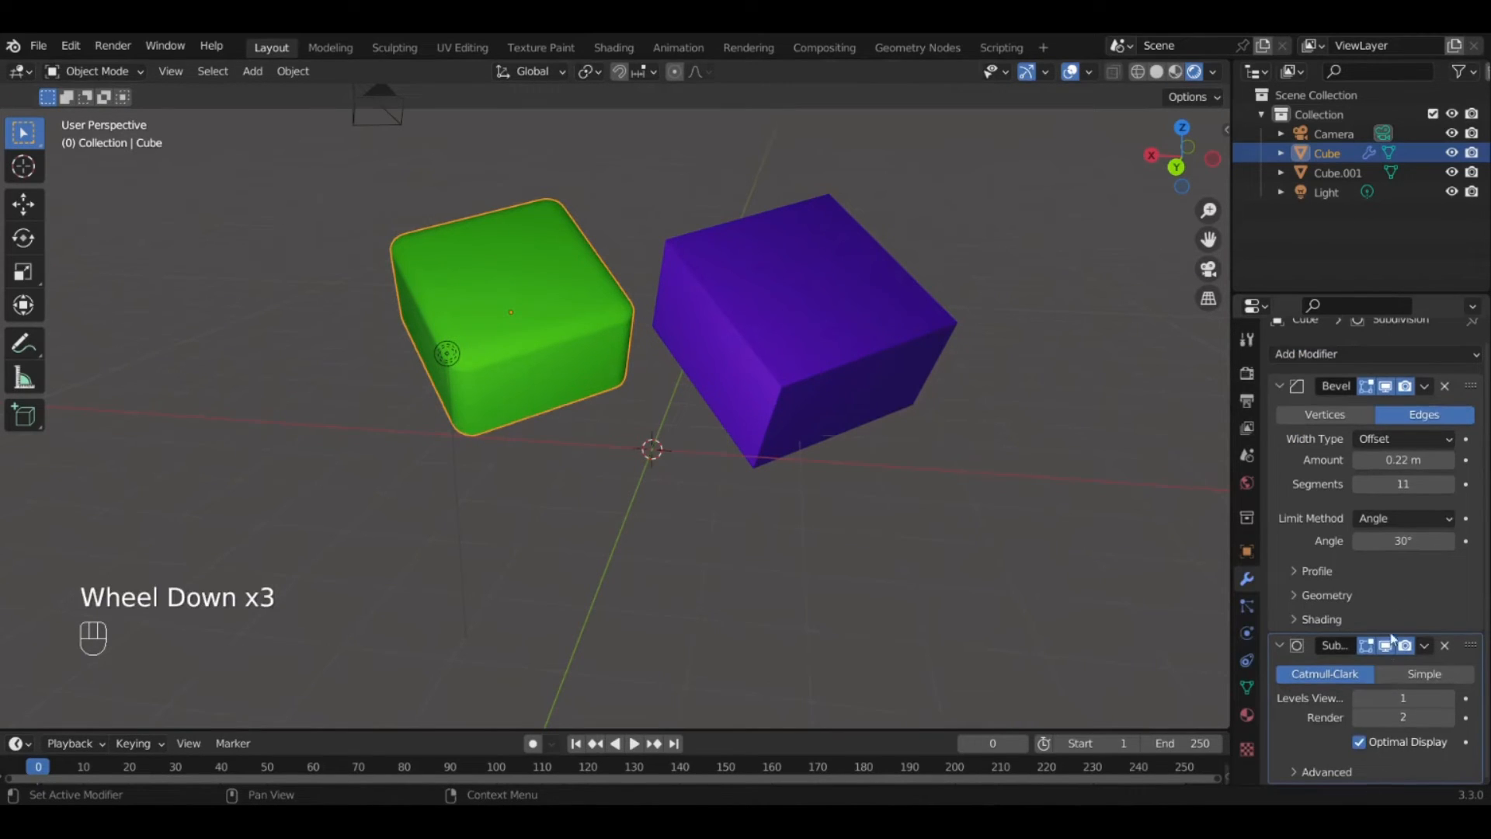
click(1445, 646)
Apply the Bevel modifier to make the green cube's rounded edges permanent.
scroll(655, 433, down, 2)
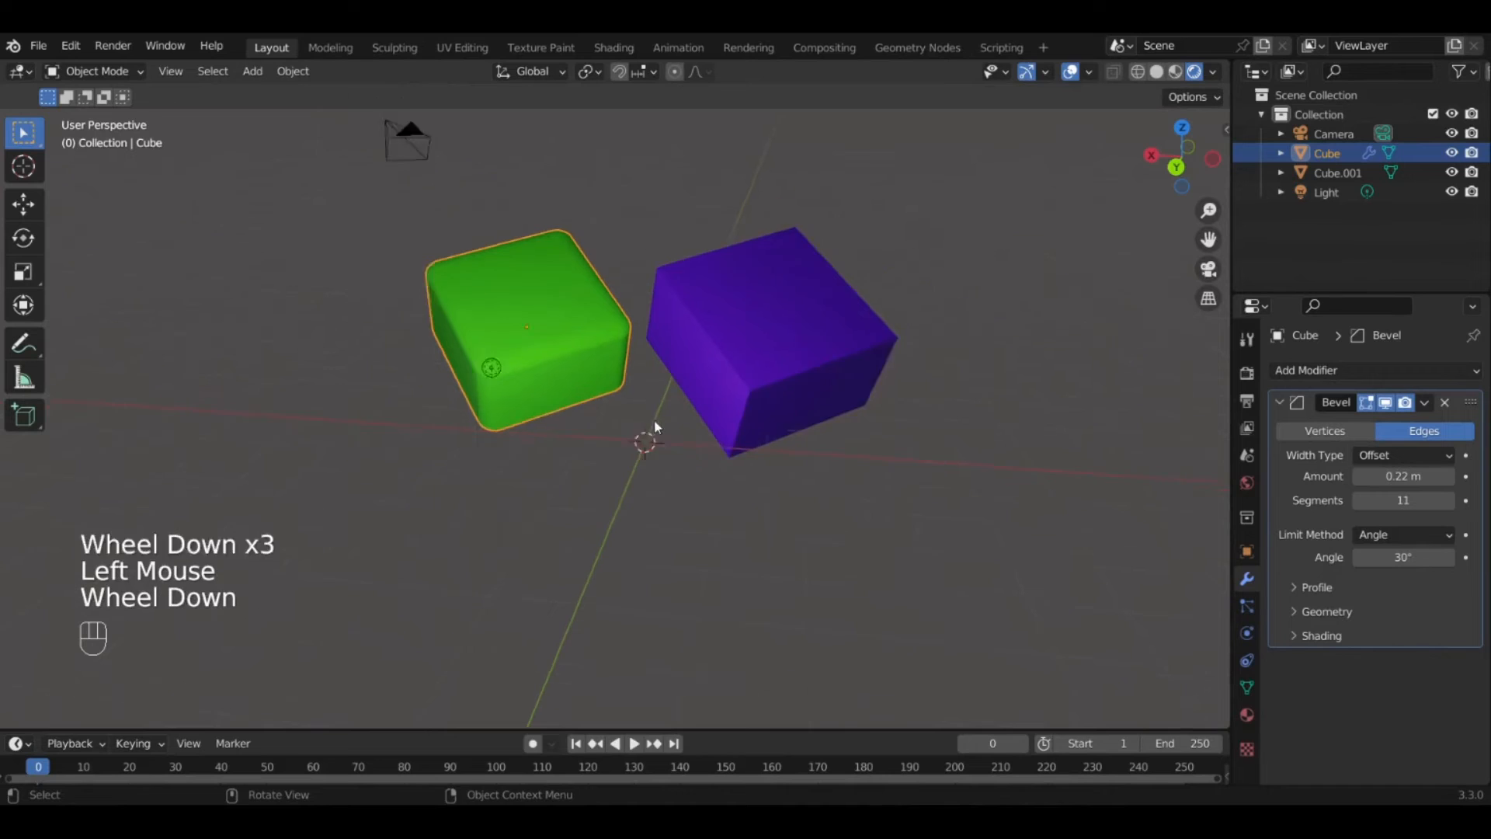
middle_drag(656, 432, 655, 549)
scroll(633, 433, up, 3)
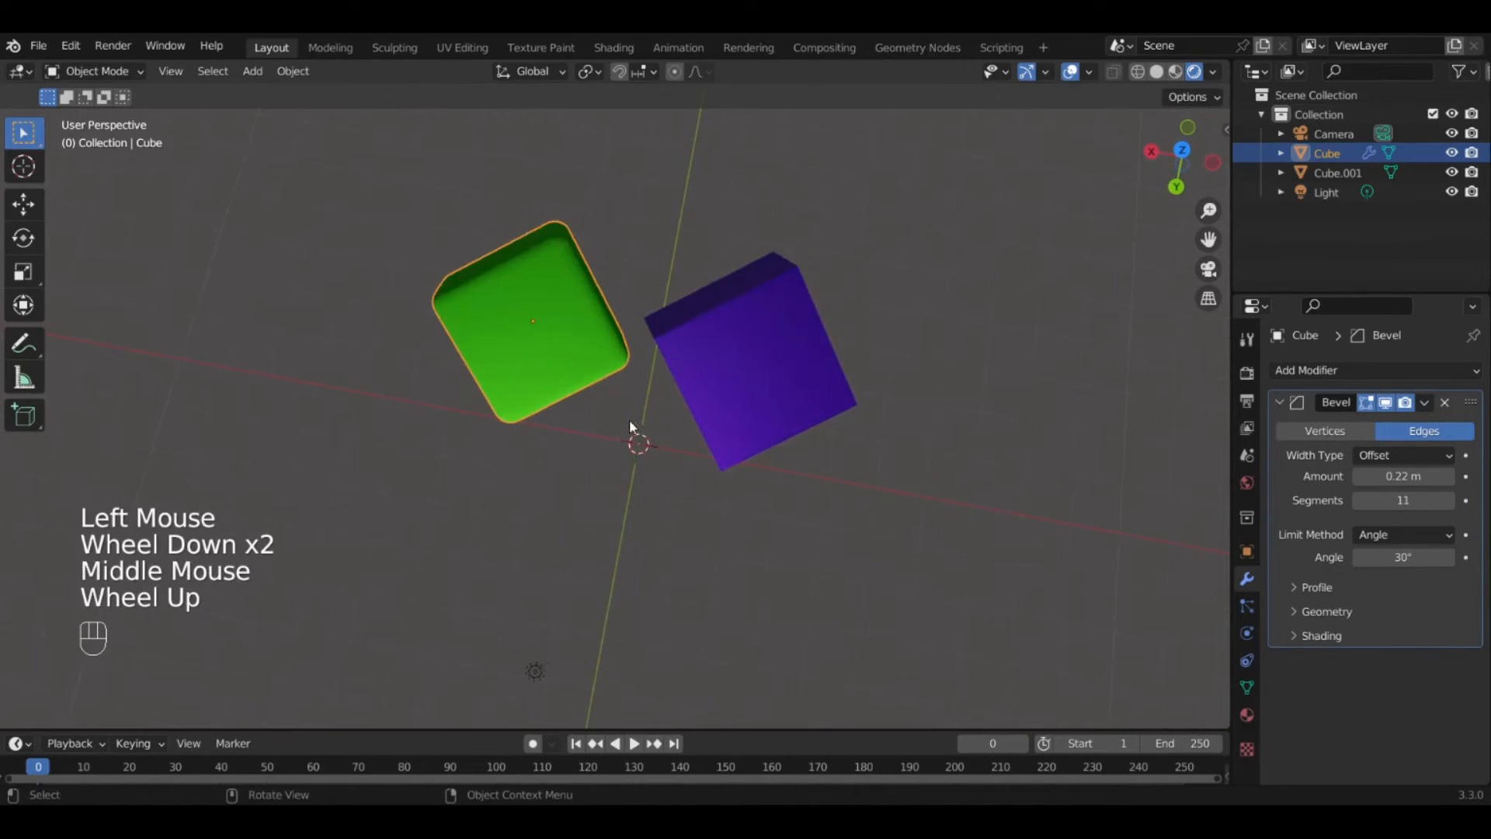
click(1426, 403)
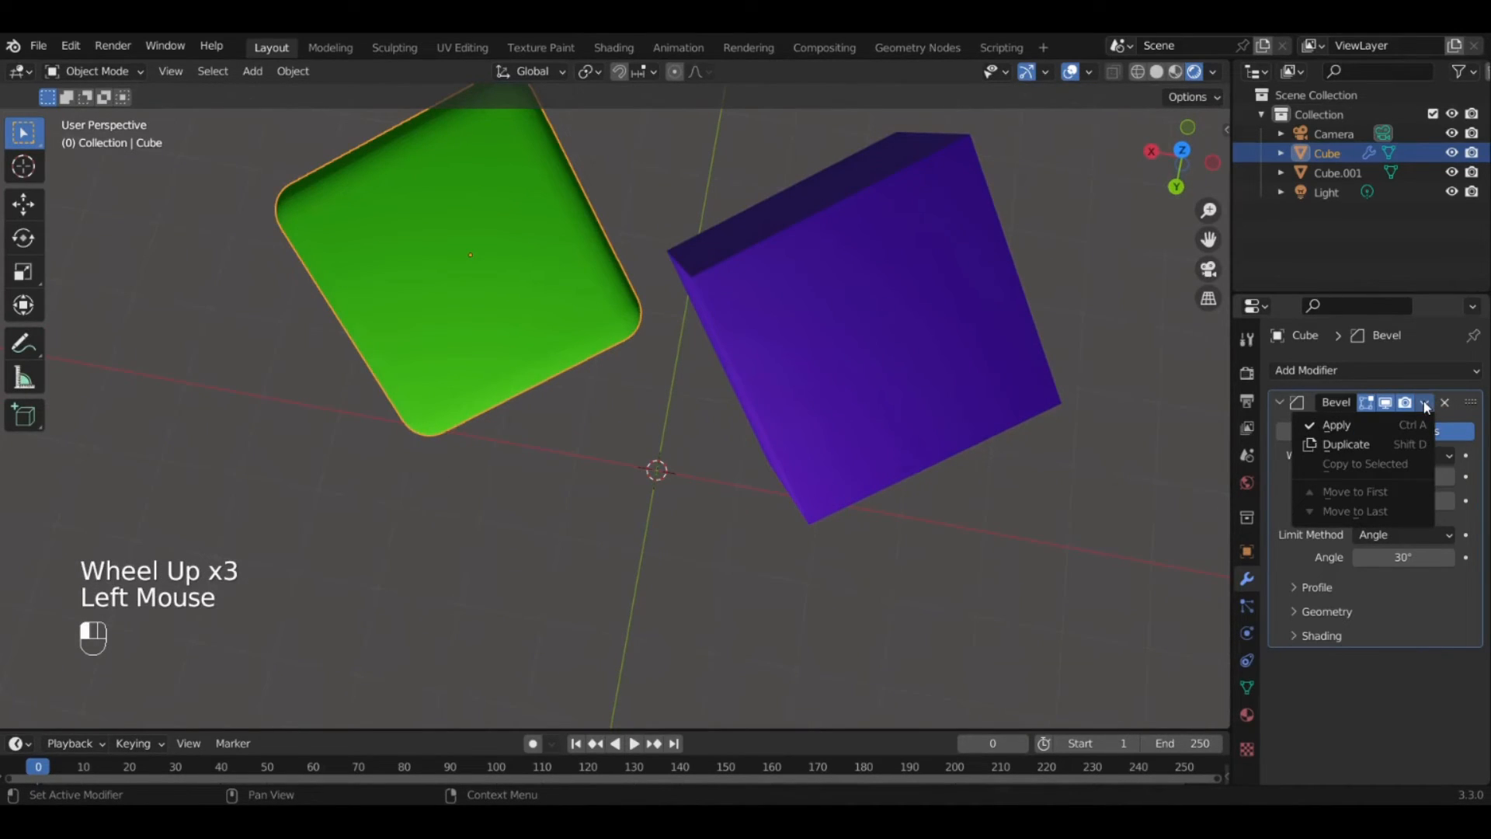
click(1387, 427)
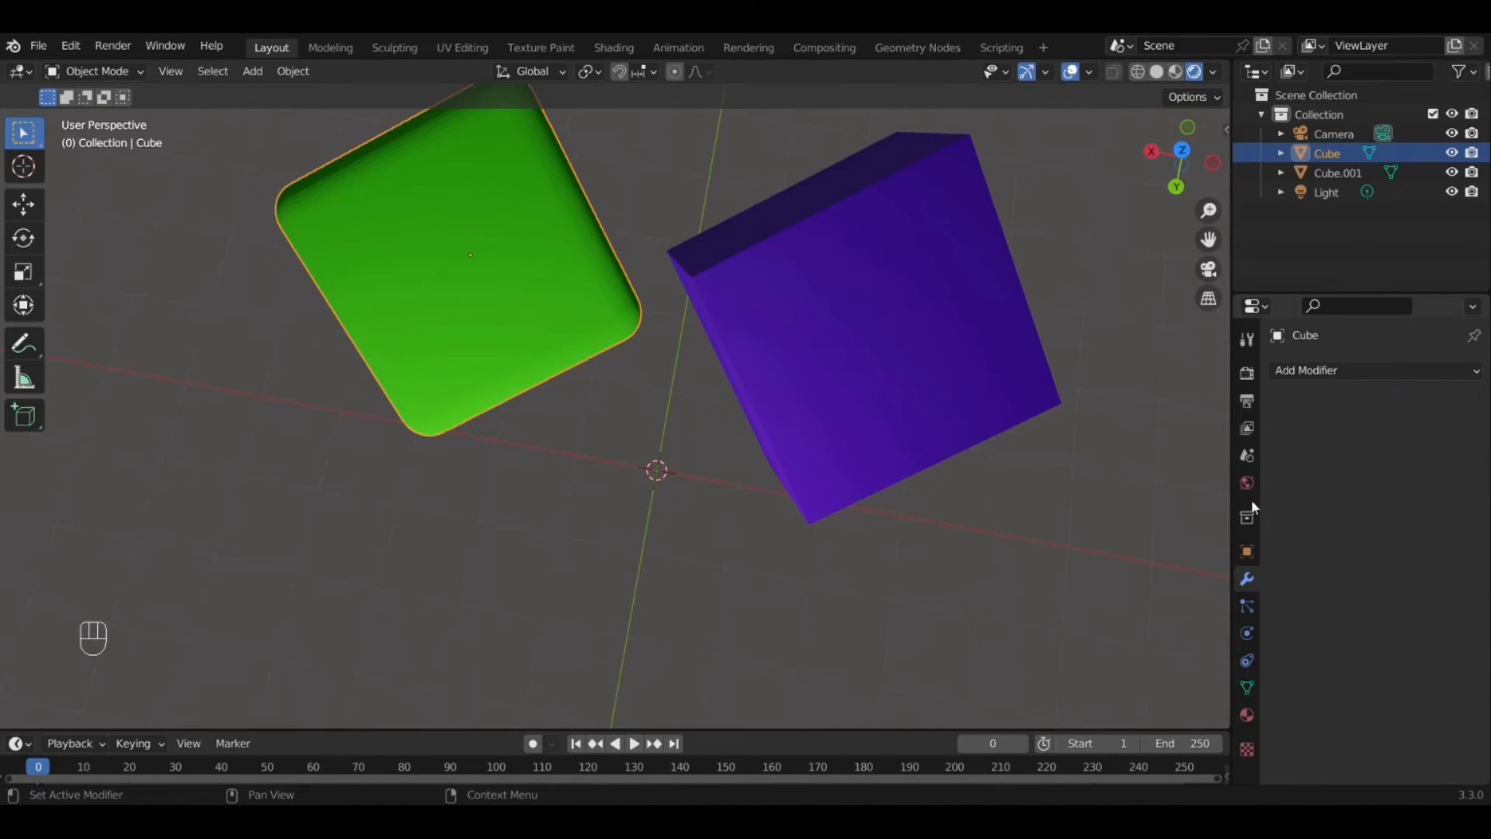
Examine the green cube's rounded geometry from several angles and distances.
middle_drag(234, 393, 674, 418)
scroll(380, 332, up, 4)
scroll(380, 333, up, 1)
scroll(818, 463, down, 3)
scroll(674, 418, down, 2)
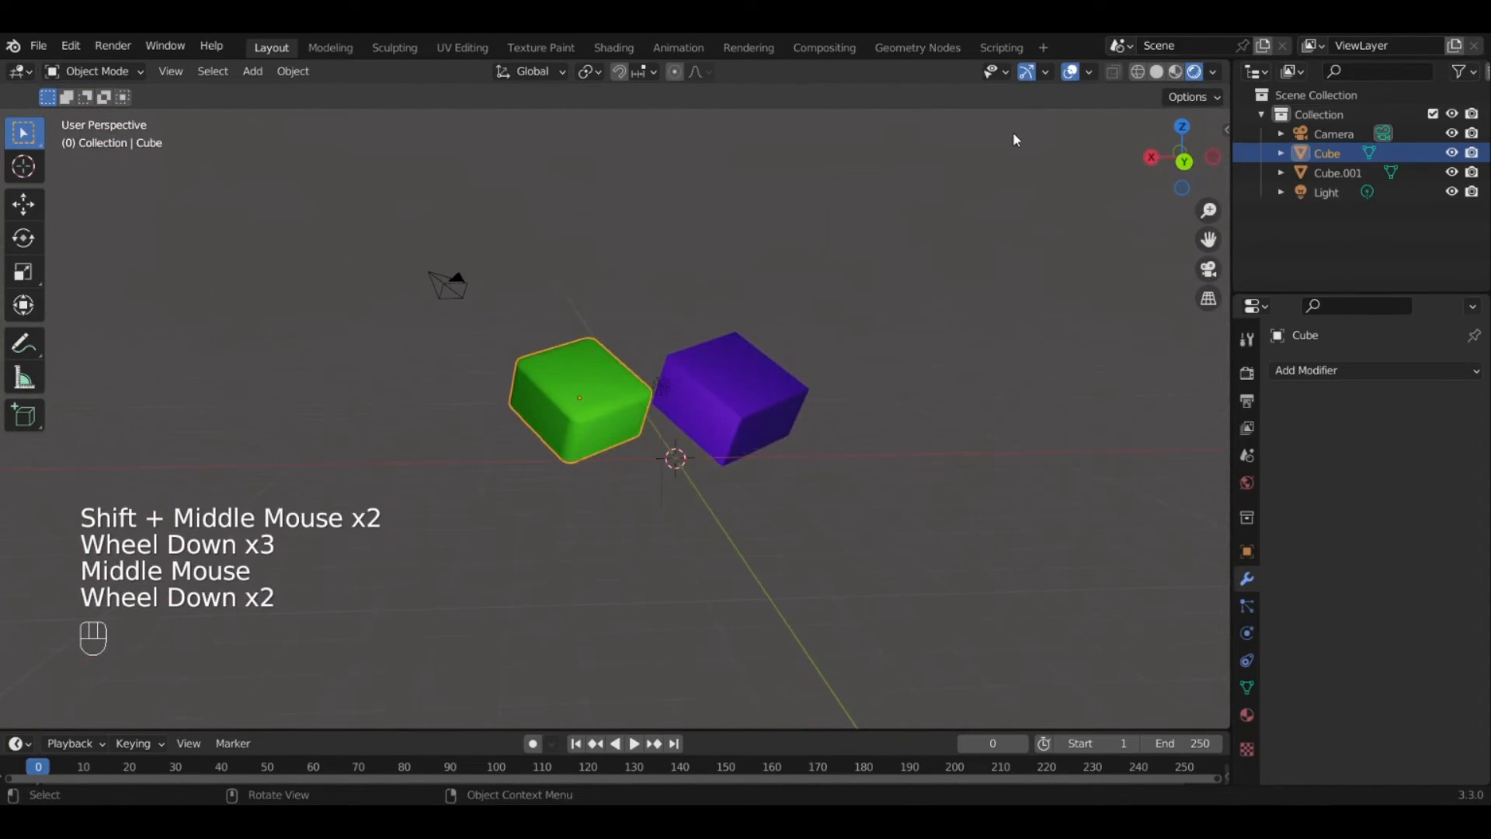
scroll(1013, 139, down, 4)
middle_drag(1013, 138, 929, 426)
scroll(929, 427, up, 2)
Add an emitter particle system to the green cube and play the animation to view the falling particles, pausing playback.
click(1253, 609)
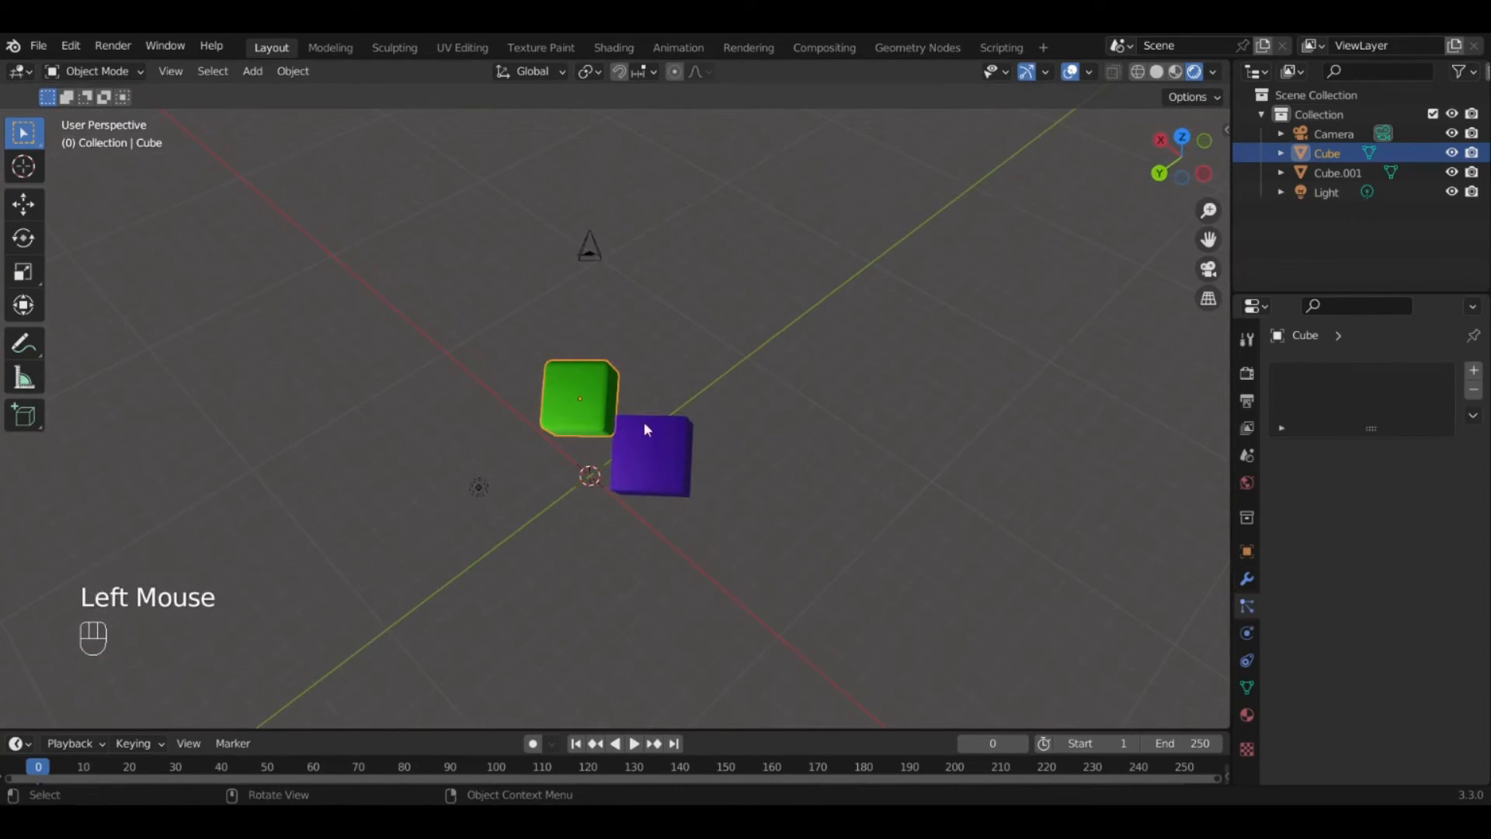
click(1475, 374)
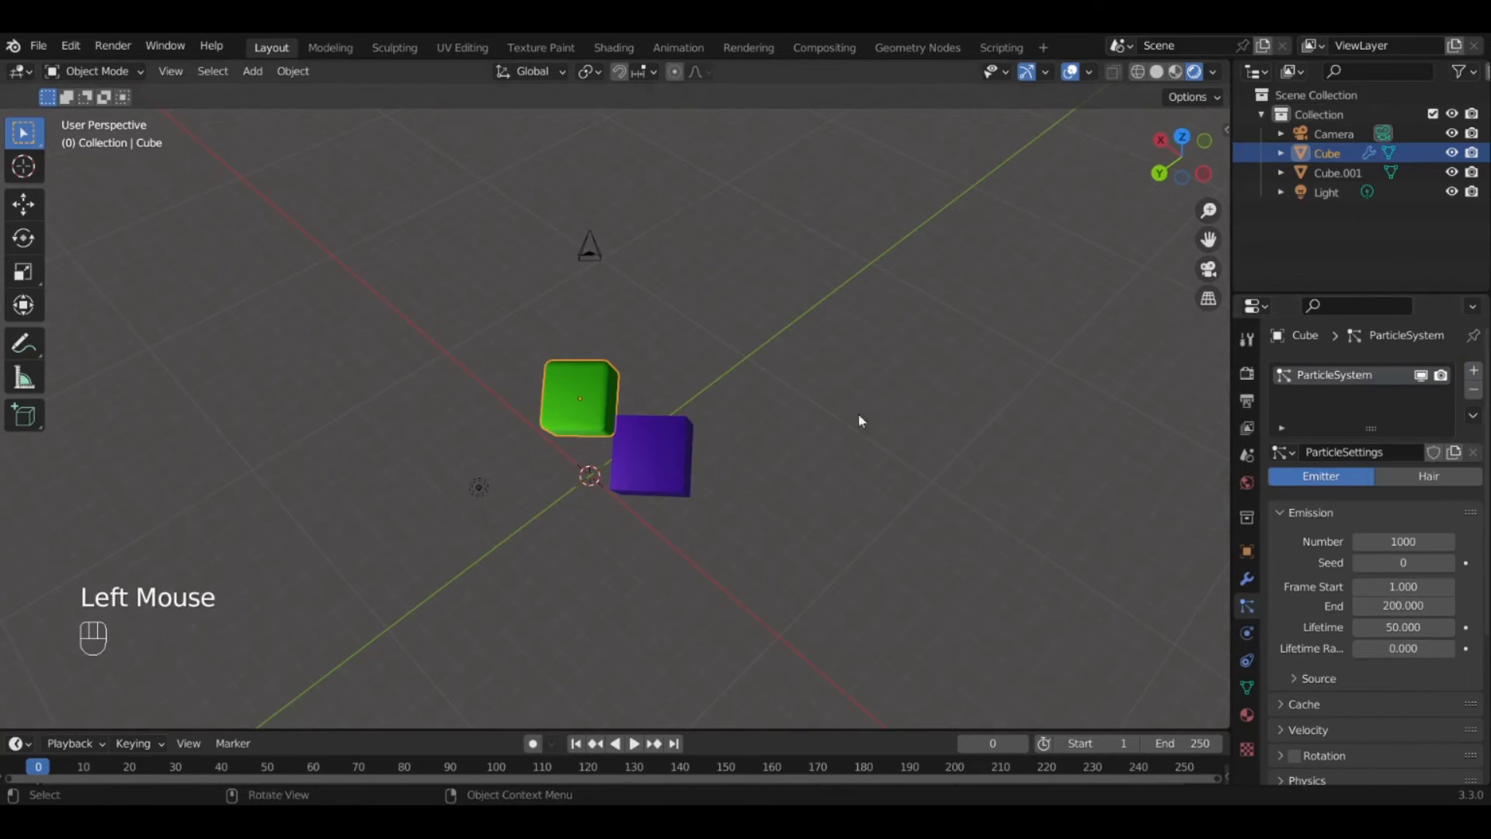
key(space)
middle_drag(623, 413, 678, 474)
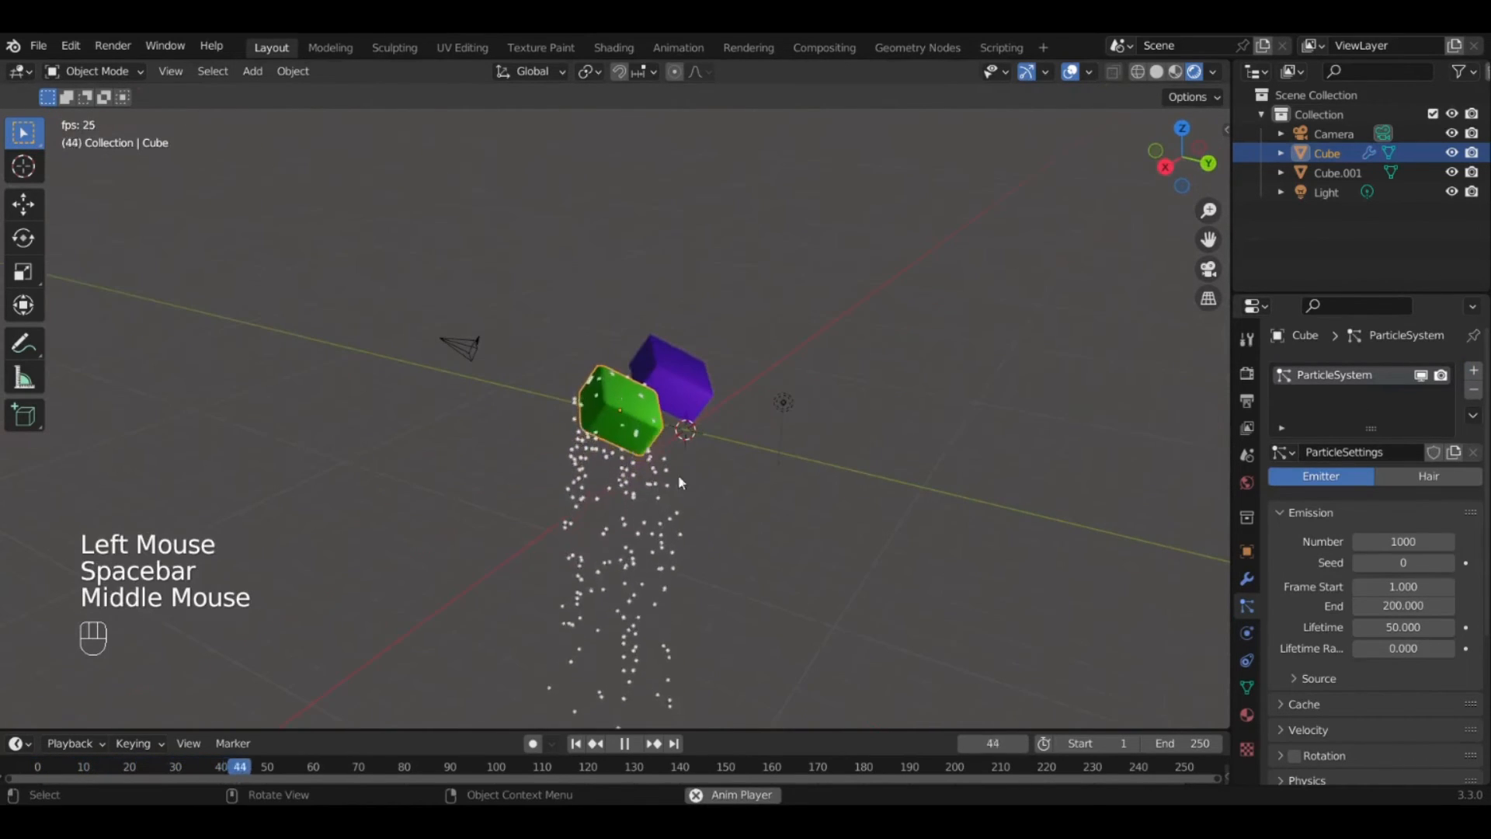
scroll(949, 435, down, 4)
middle_drag(943, 430, 818, 453)
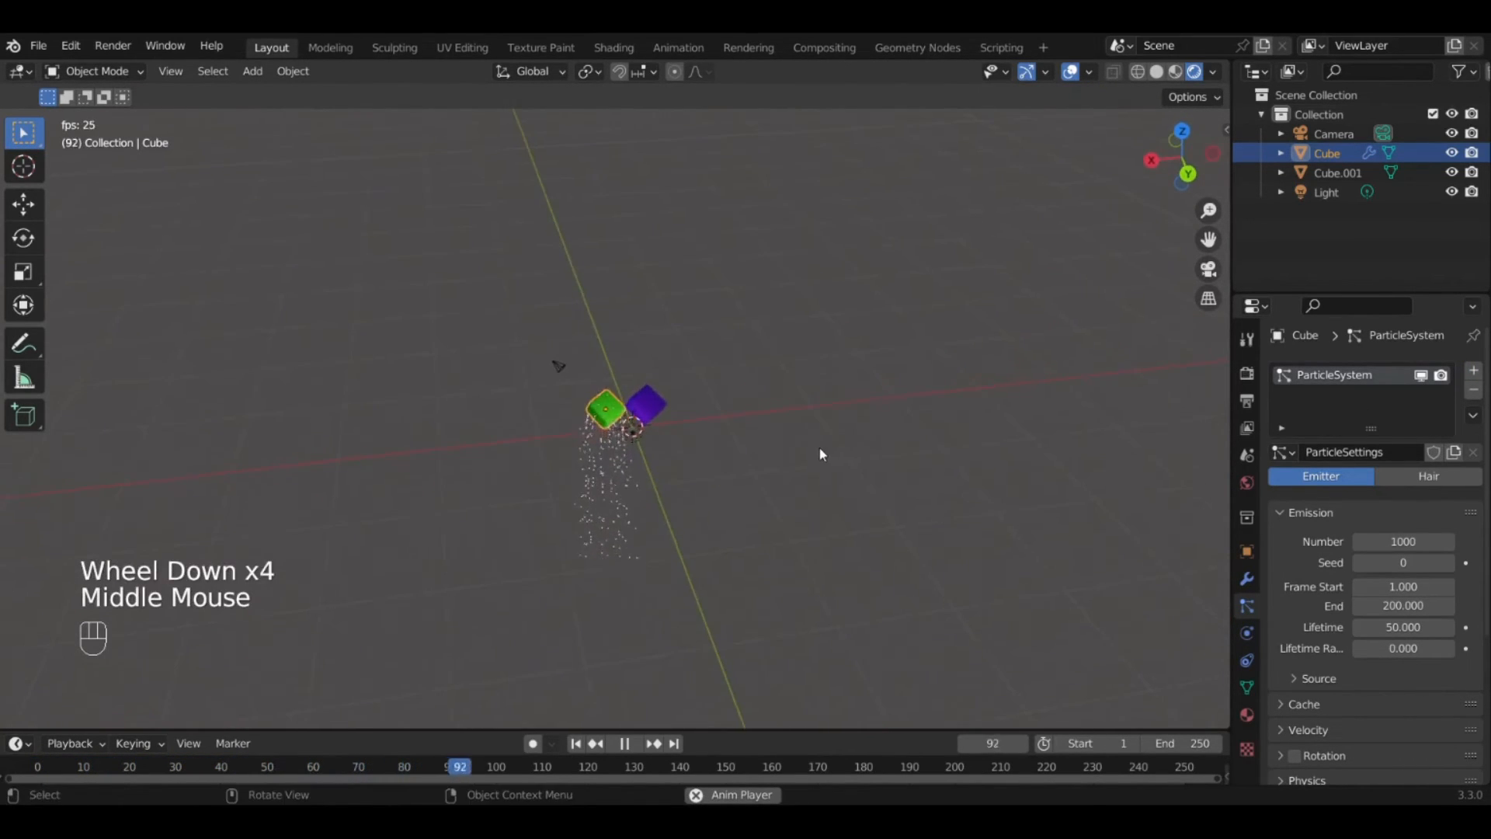
key(space)
Resume the particle animation while viewing it from other angles, stop it, and remove the green cube's particle system.
scroll(691, 455, up, 4)
middle_drag(689, 459, 703, 419)
scroll(1033, 412, down, 3)
key(space)
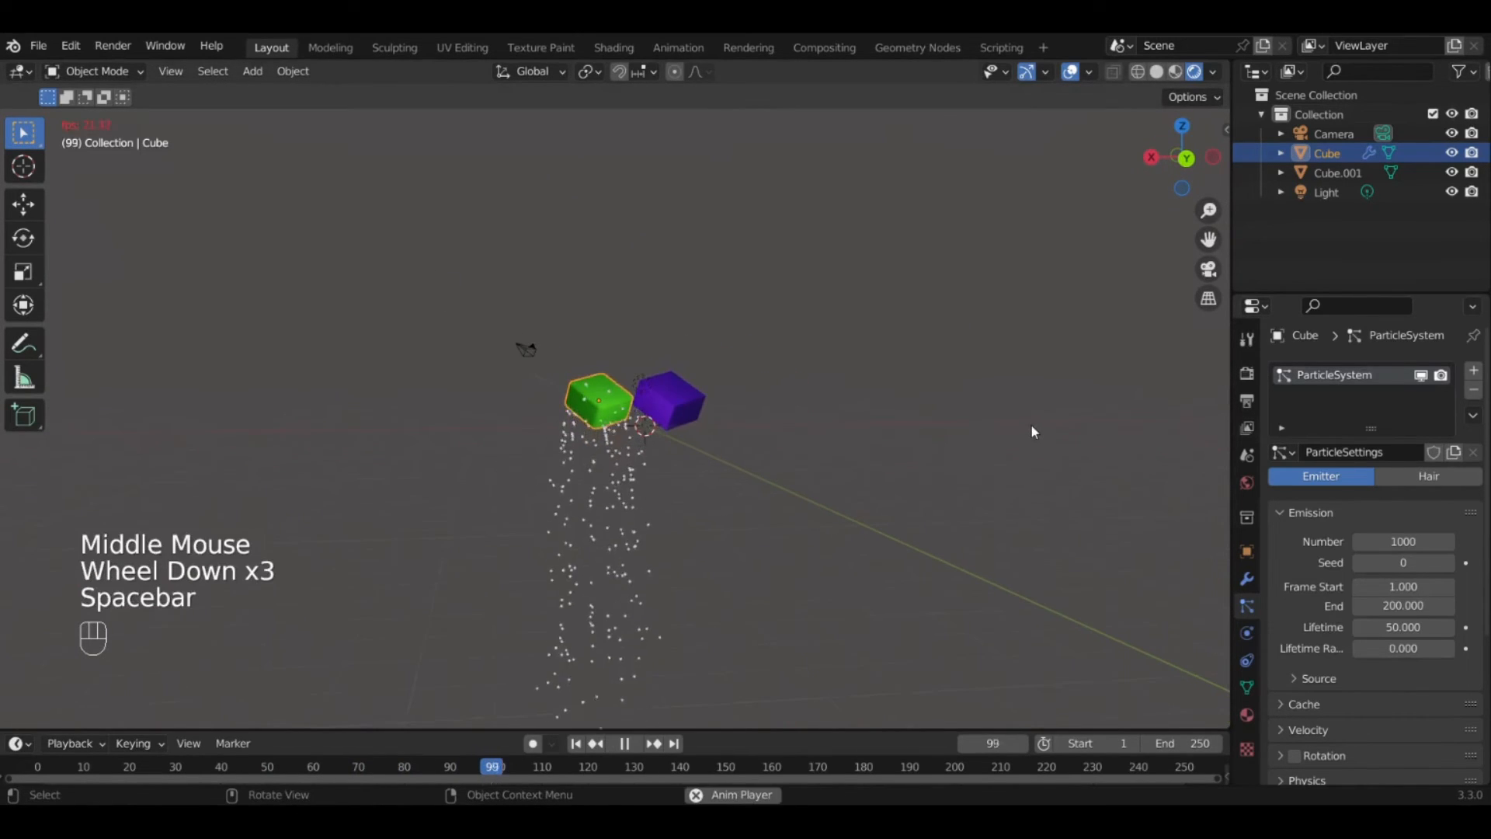
middle_drag(1032, 426, 869, 423)
key(space)
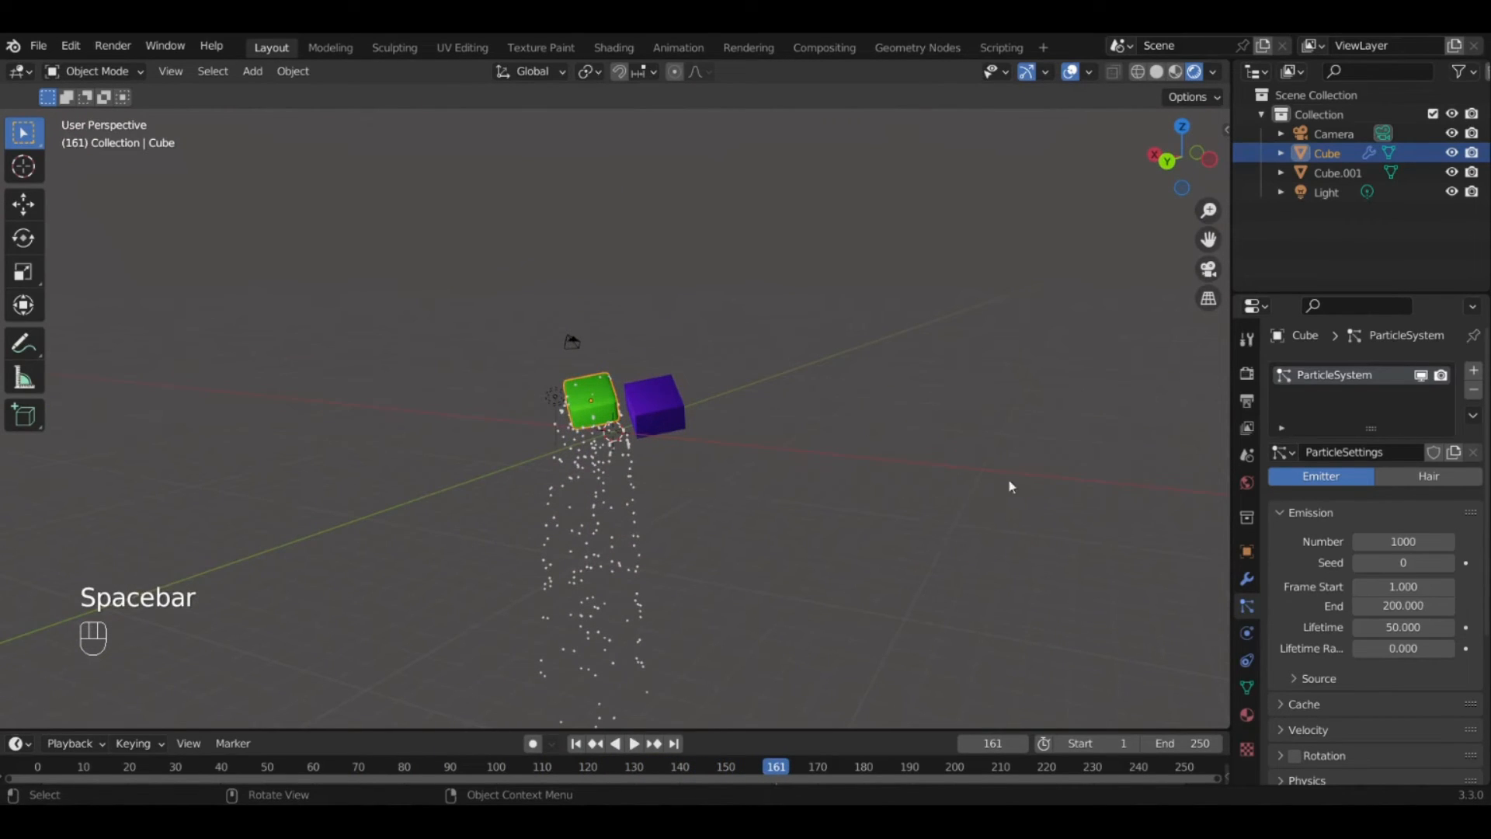
click(1475, 391)
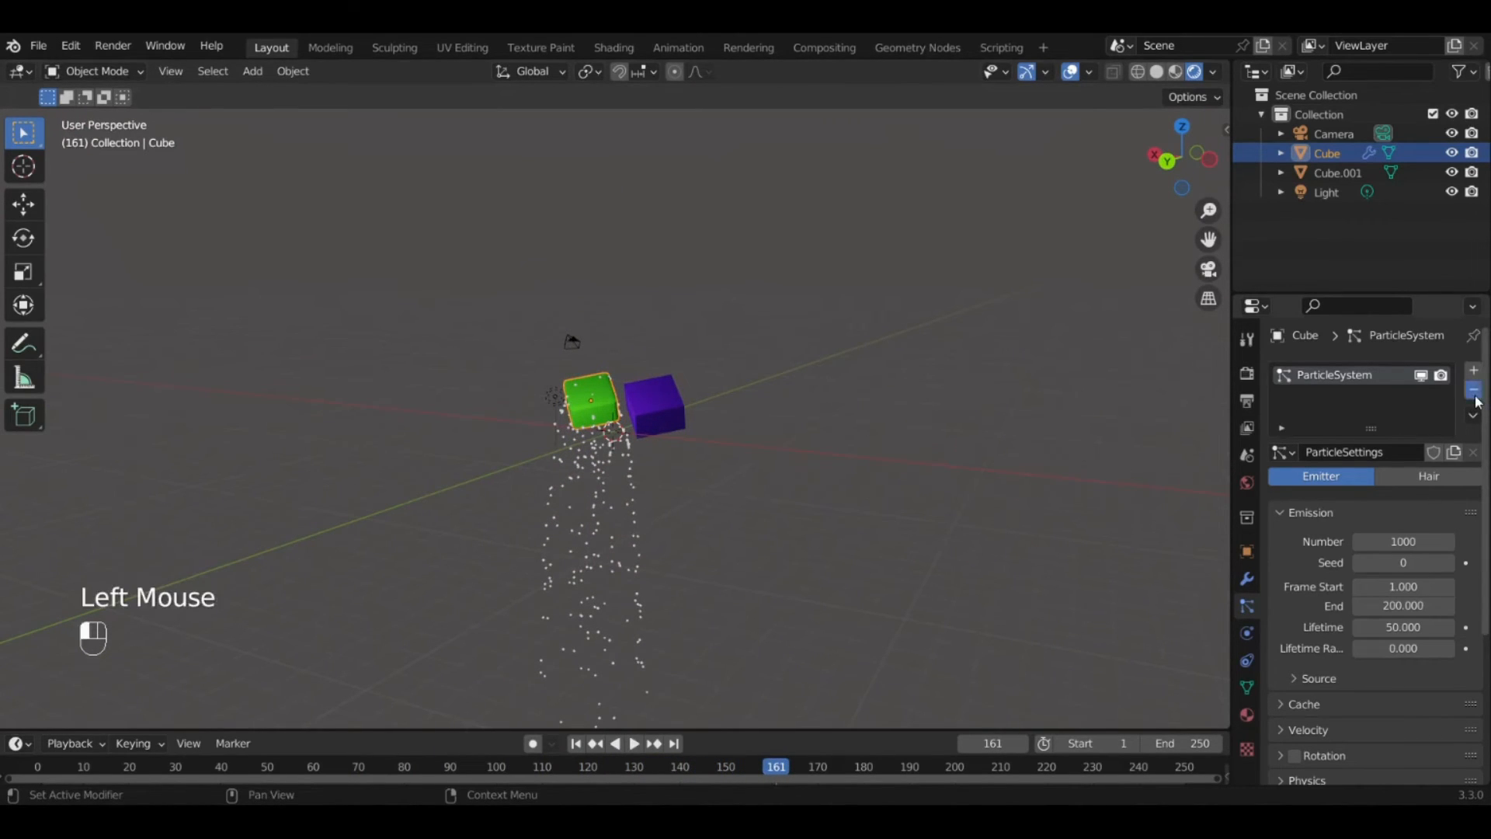
View the green cube's physics options and its object constraint properties.
click(1254, 640)
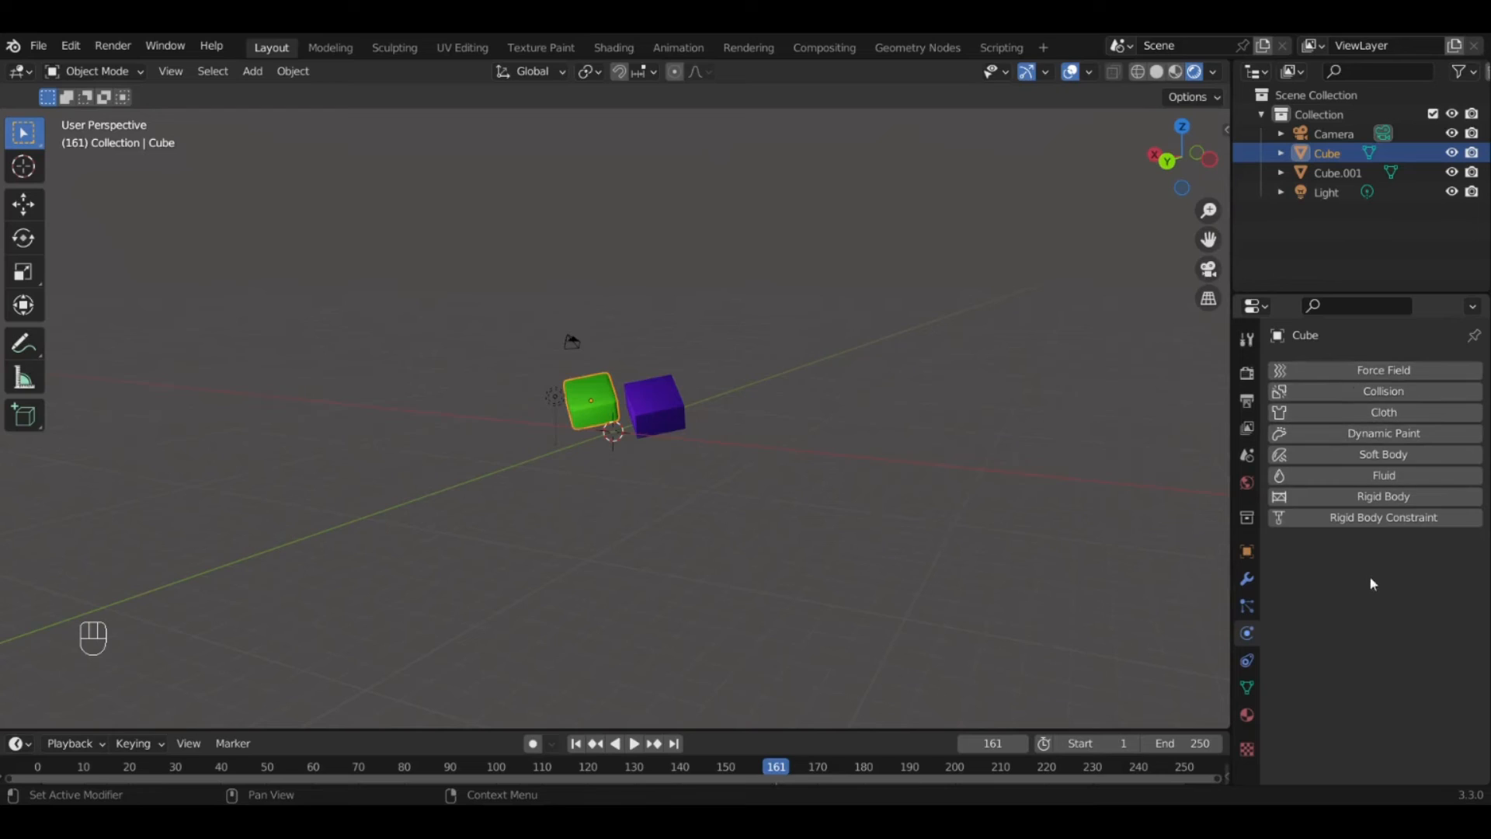
click(1248, 663)
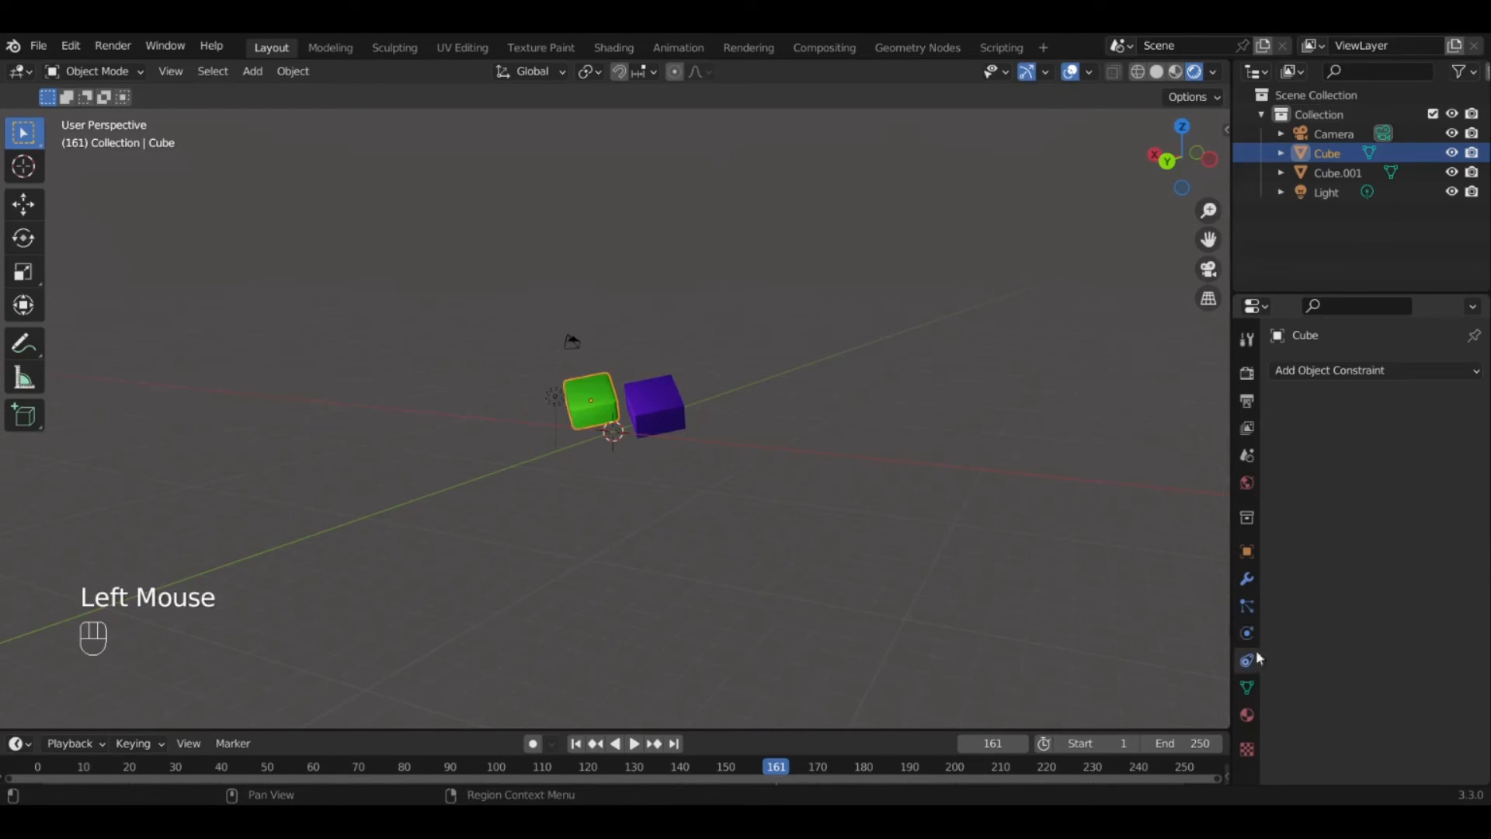
View the list of constraint types that can be added to the green cube.
click(1373, 371)
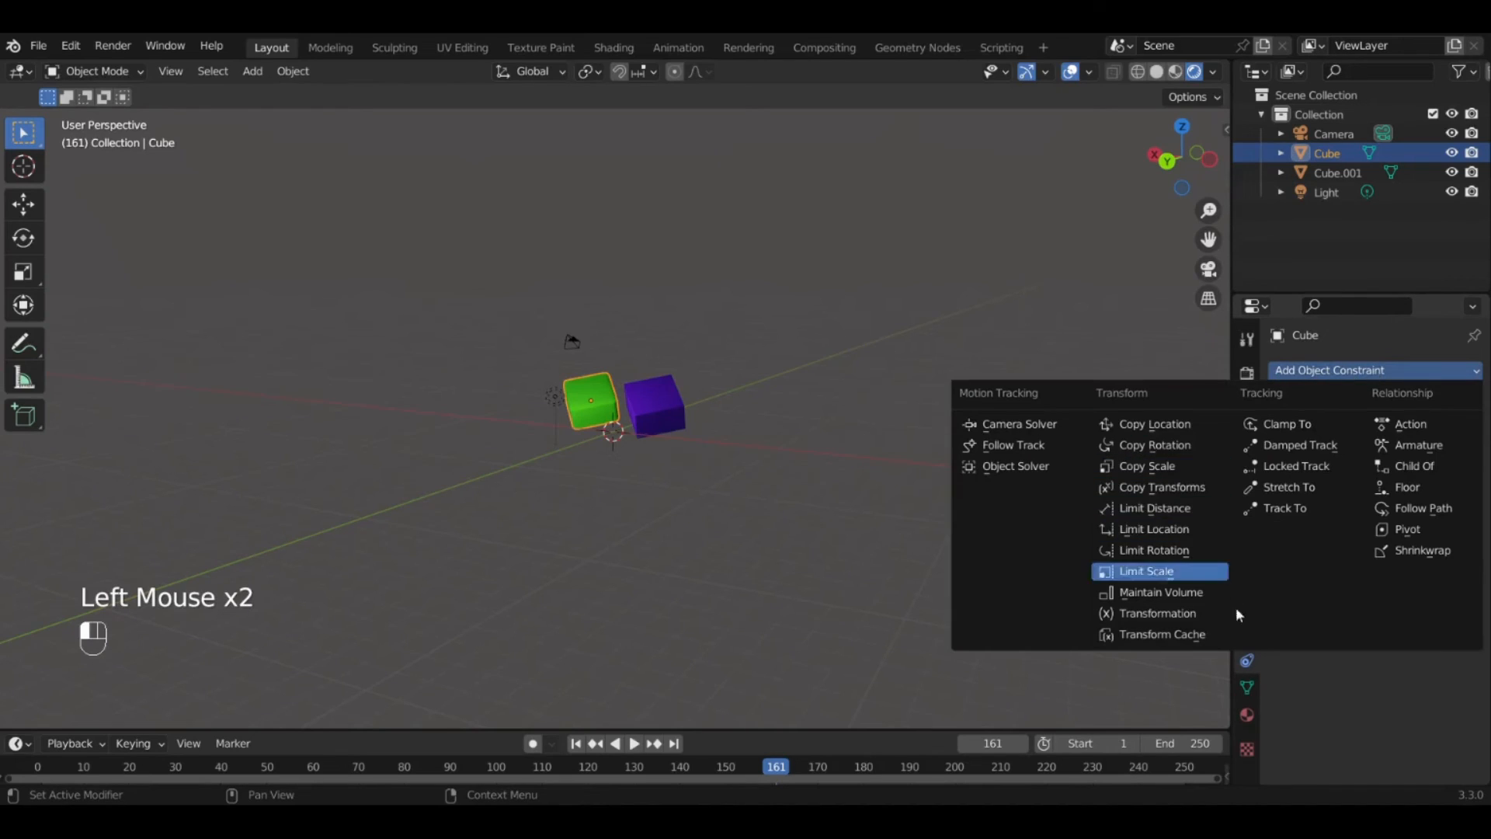
click(1321, 371)
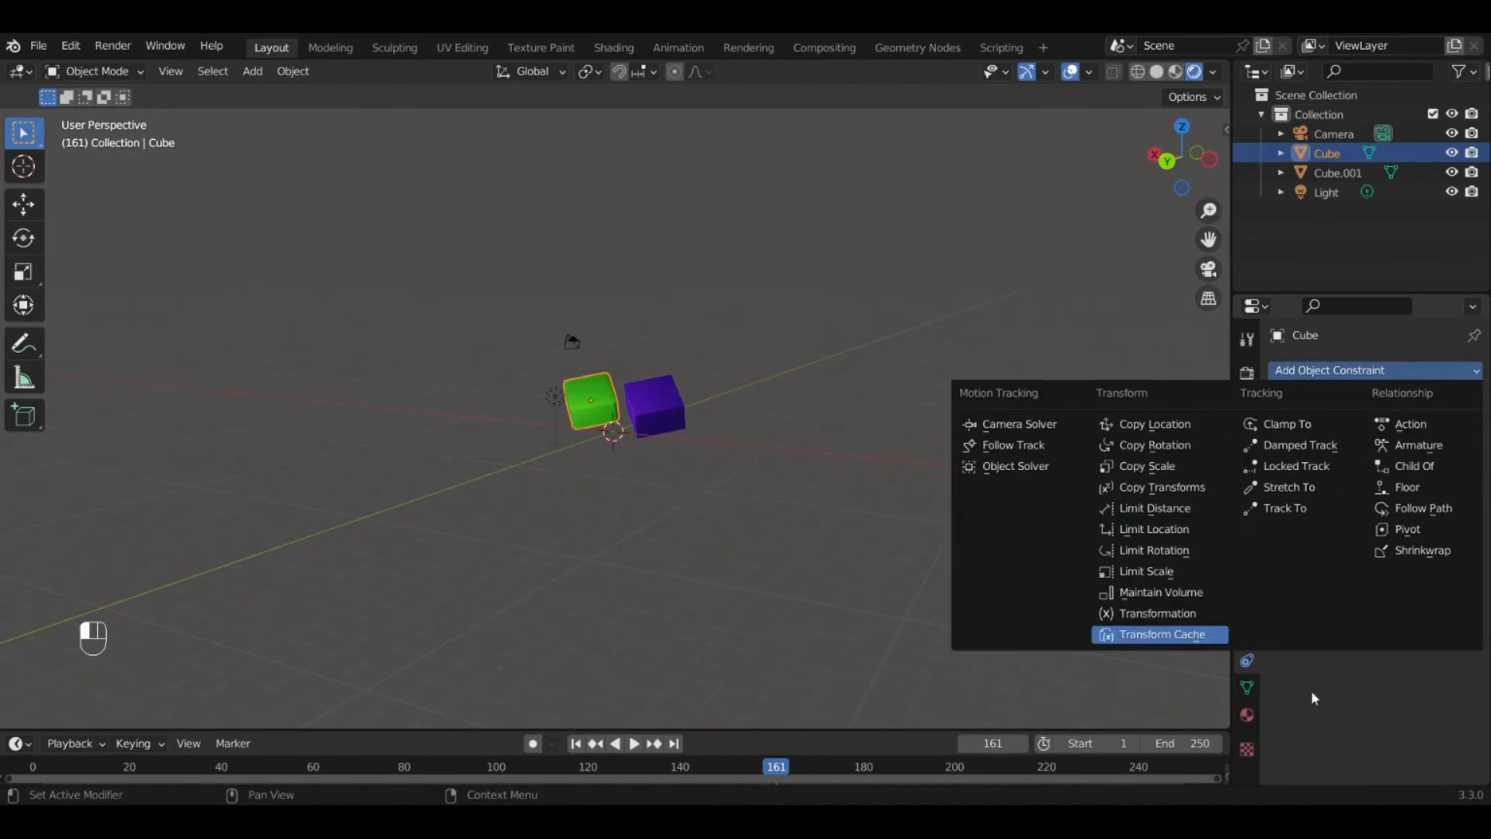
scroll(702, 380, up, 5)
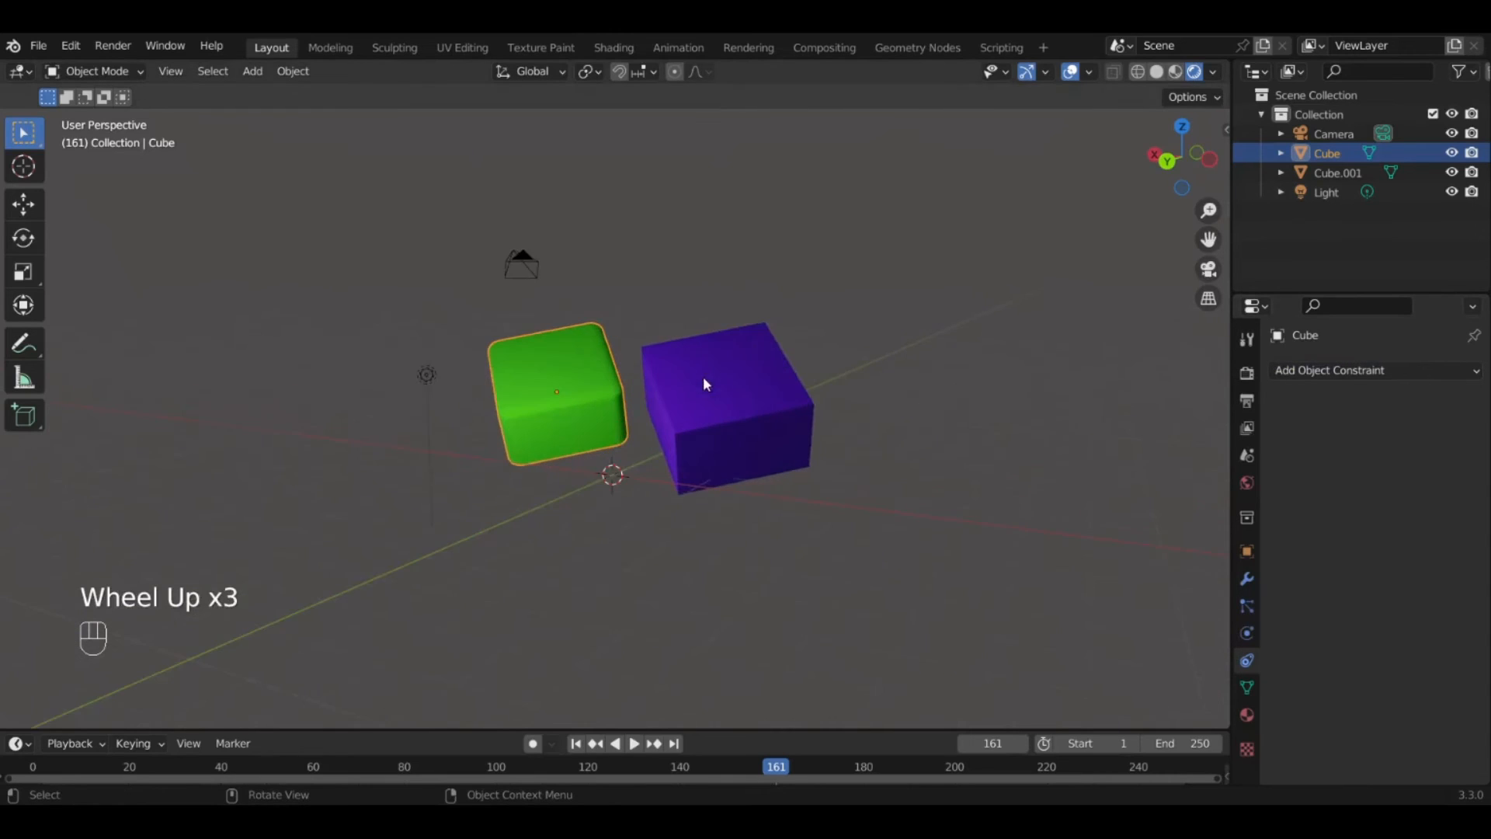
middle_drag(642, 404, 883, 466)
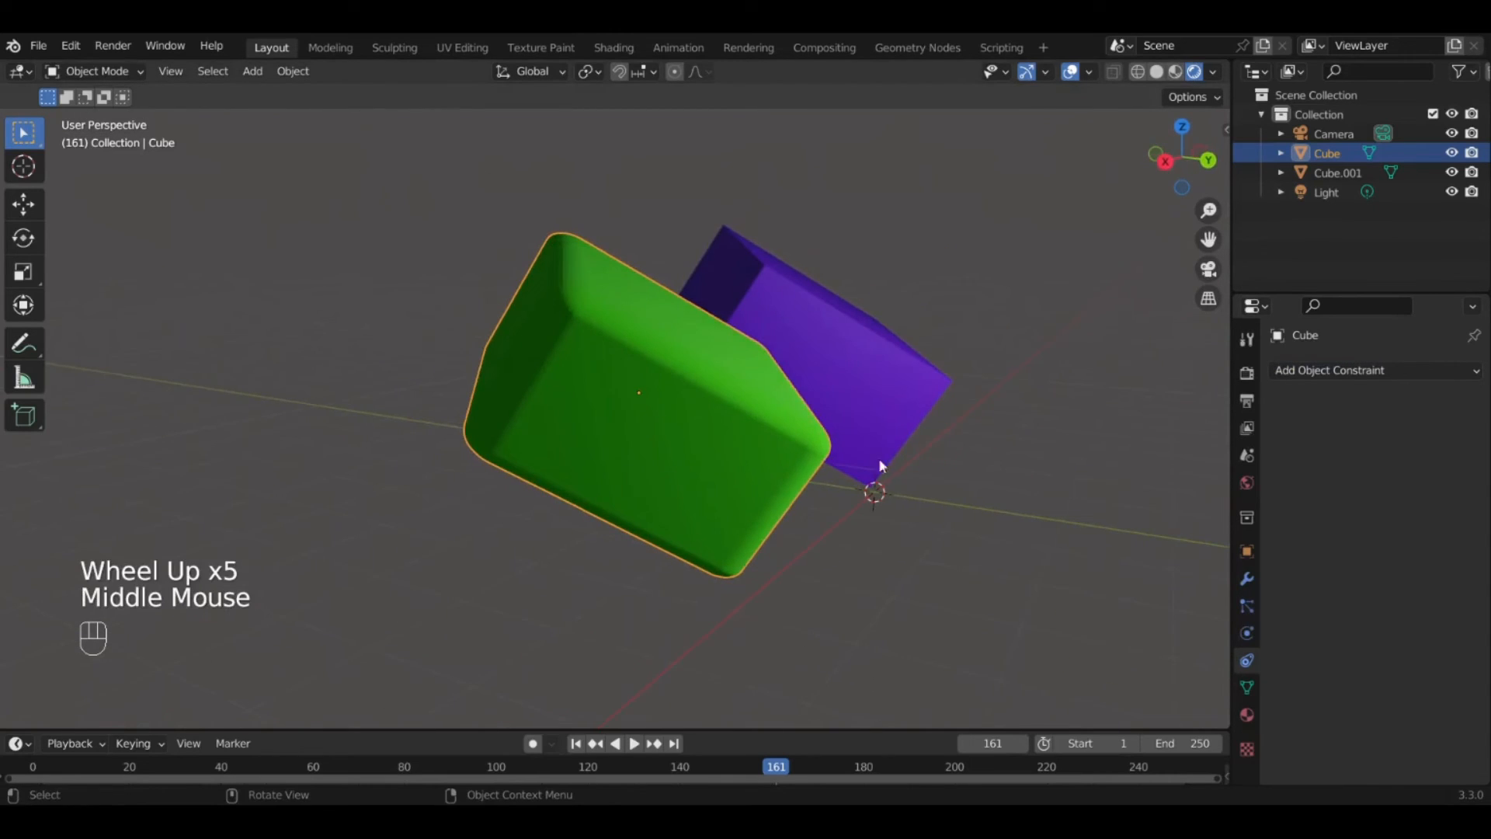
View the green cube's object data properties, including its list of available meshes, keeping the Cube mesh assigned.
click(1247, 695)
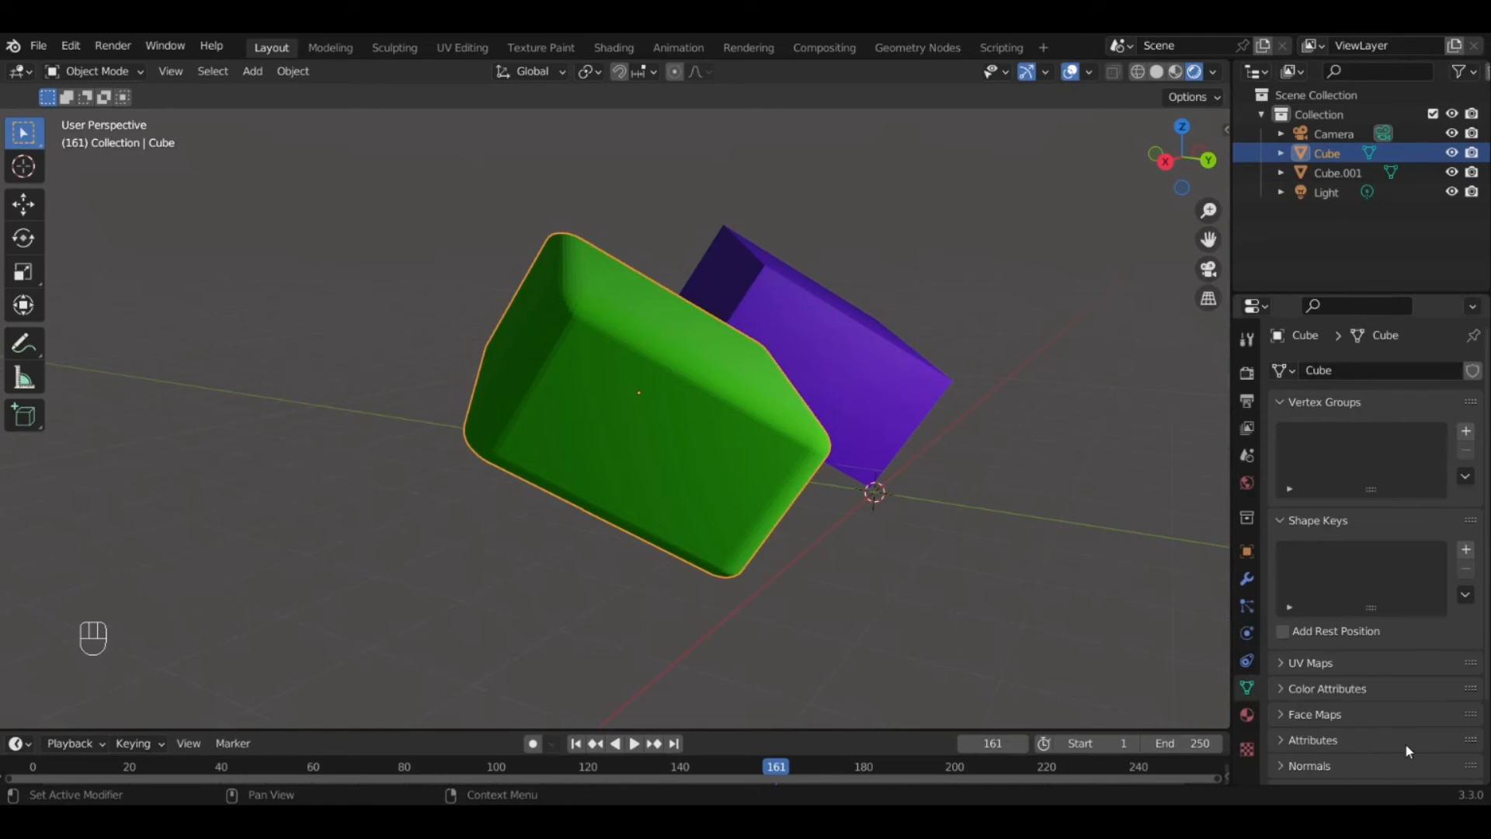
click(1282, 372)
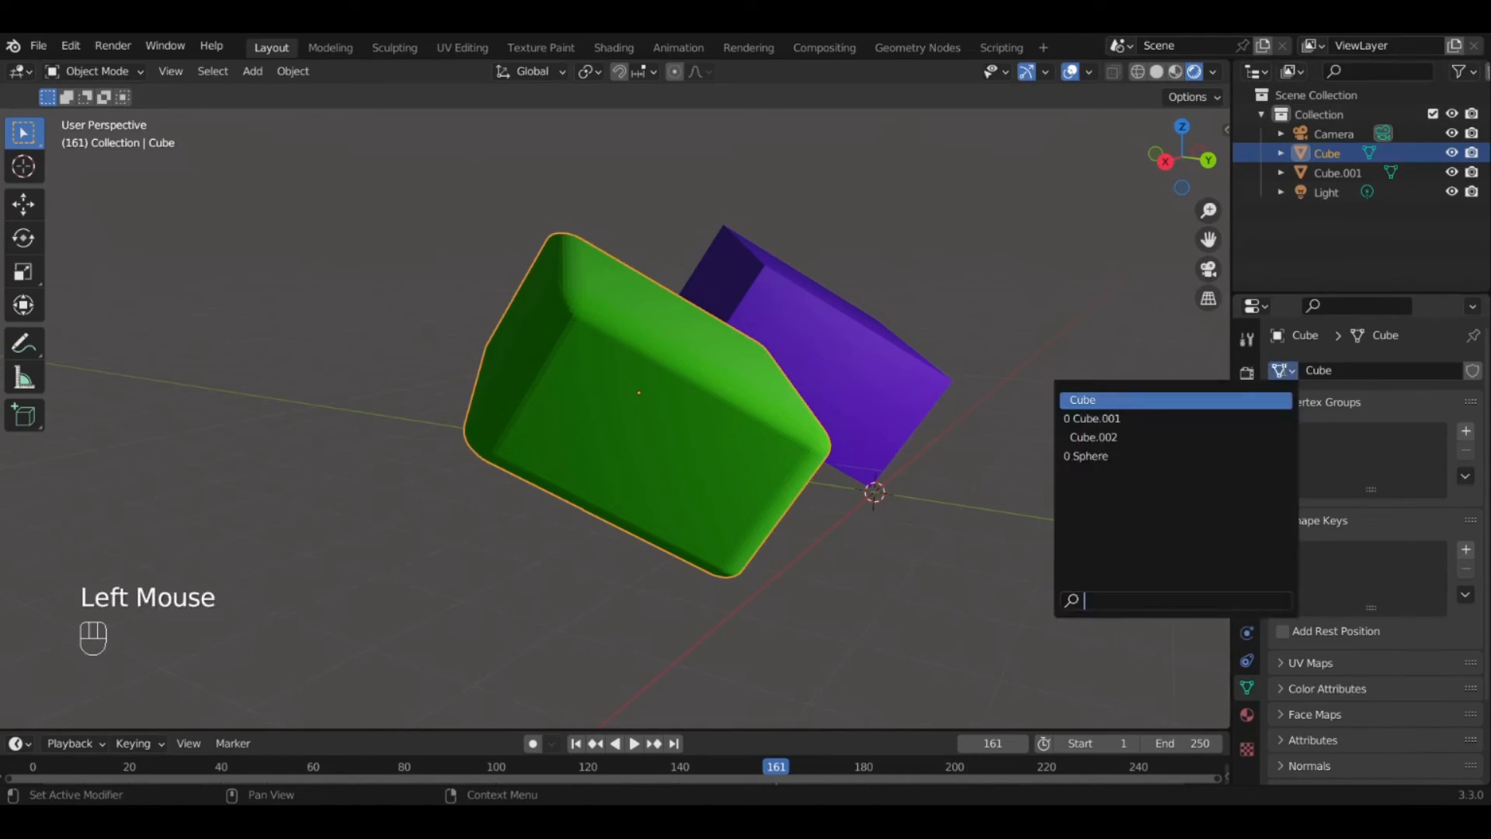
click(1370, 400)
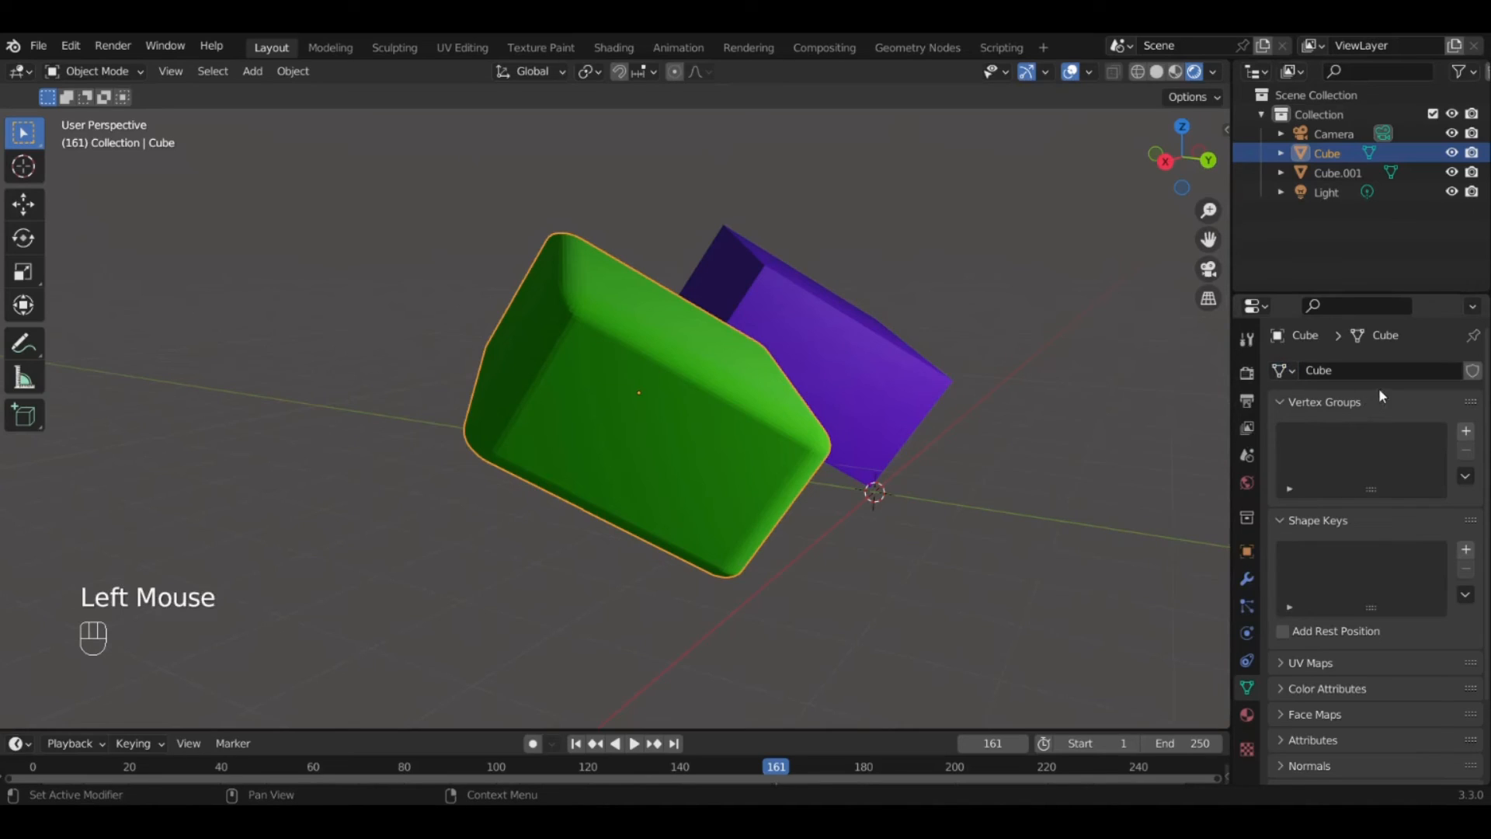
scroll(1364, 494, down, 2)
scroll(1358, 491, up, 4)
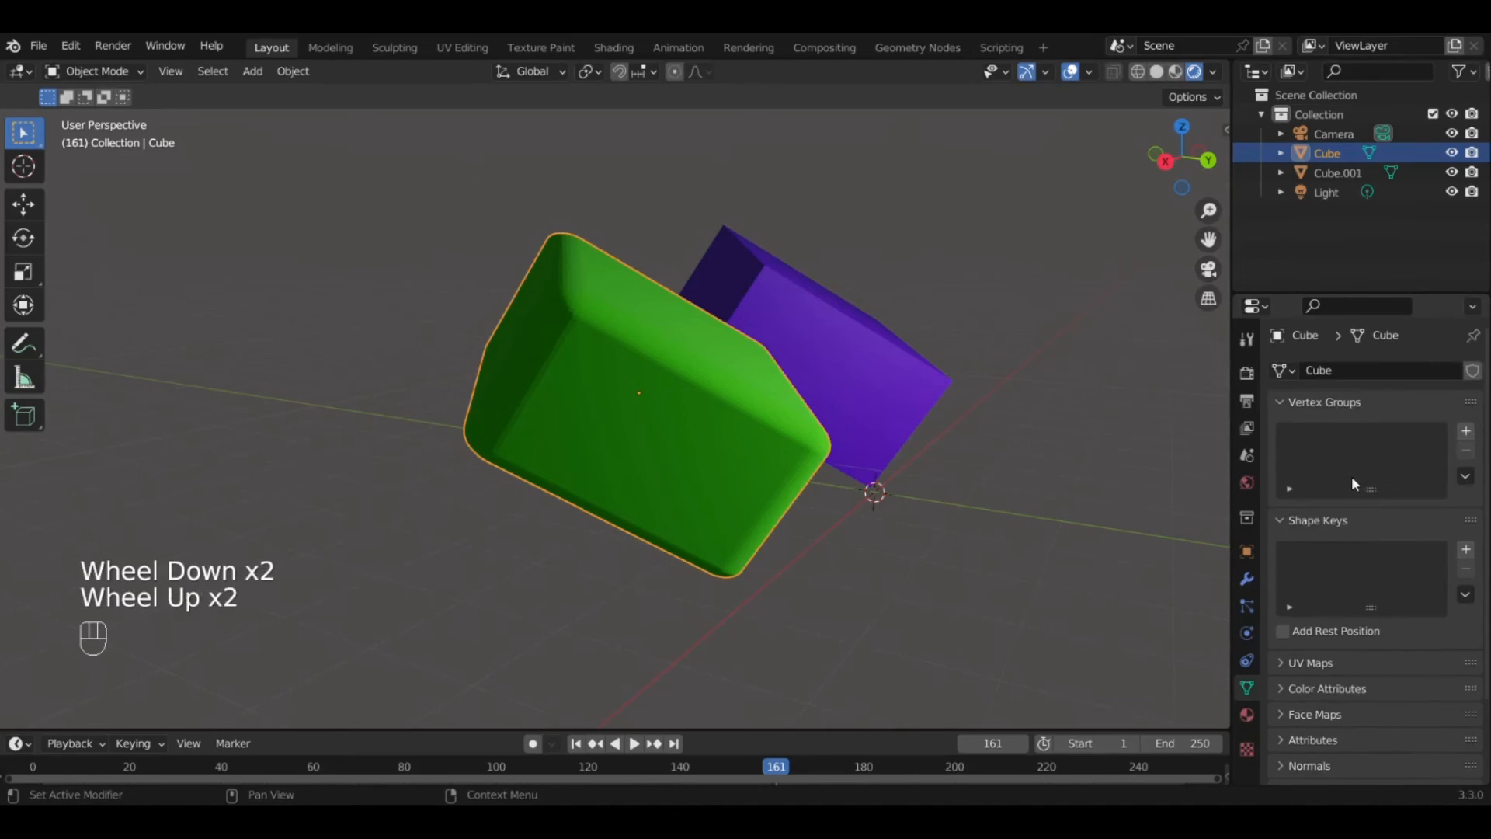
Add a vertex group to the green cube and select the vertices of one rounded corner in Edit Mode.
click(1467, 433)
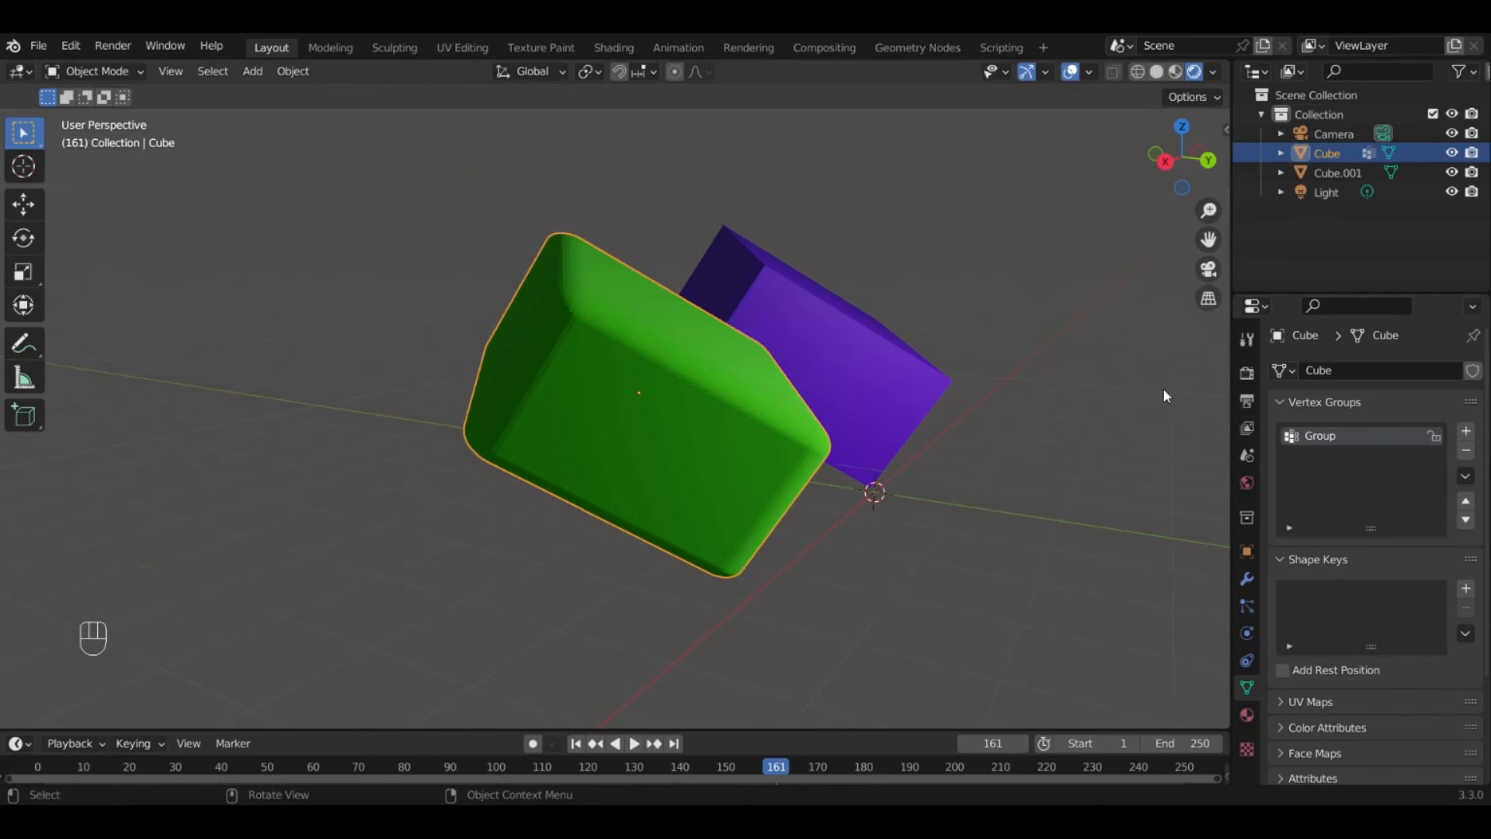
key(Tab)
middle_drag(1163, 390, 1088, 396)
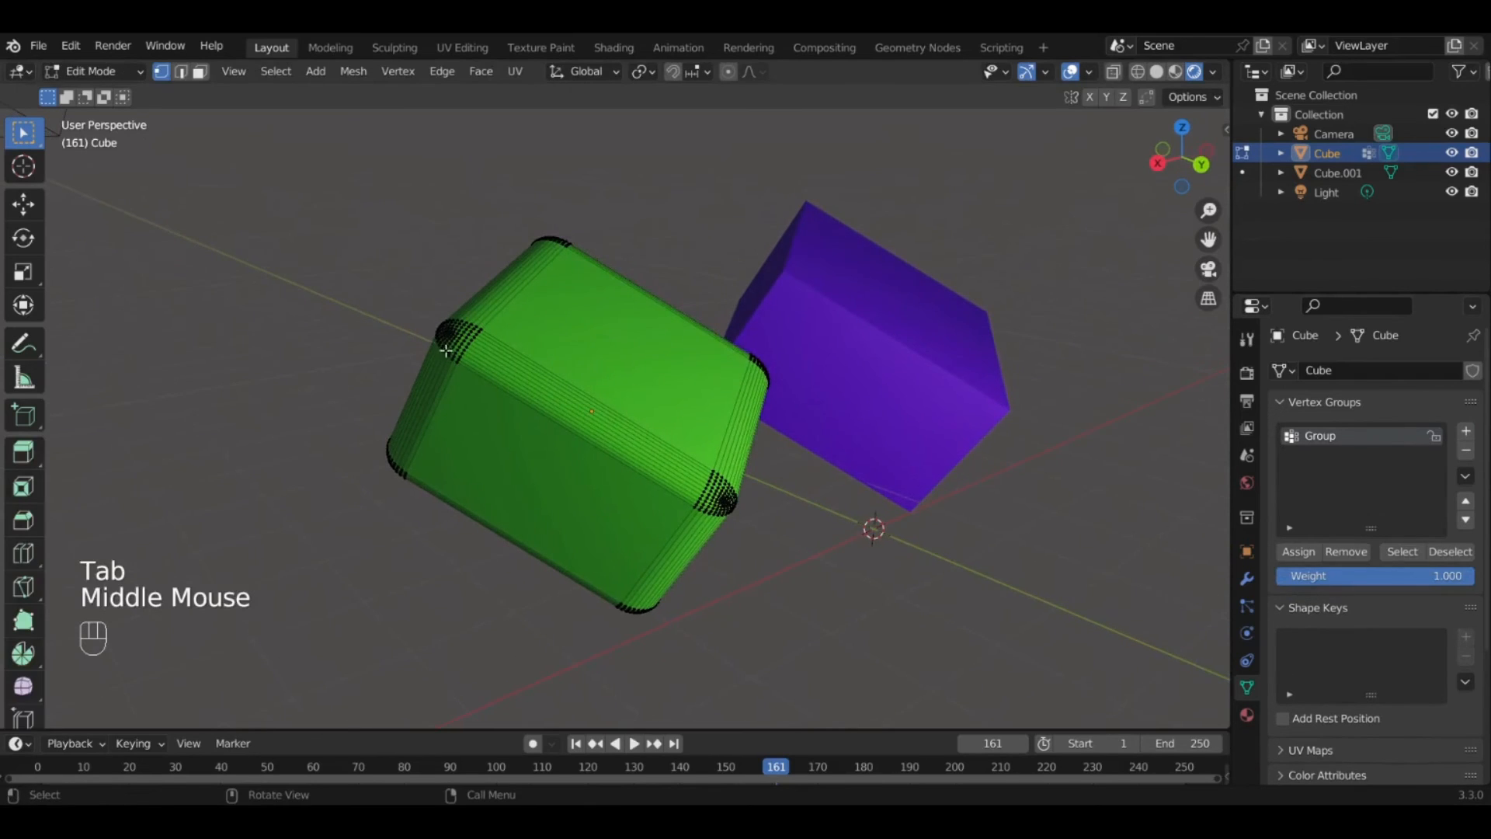
drag(413, 303, 446, 347)
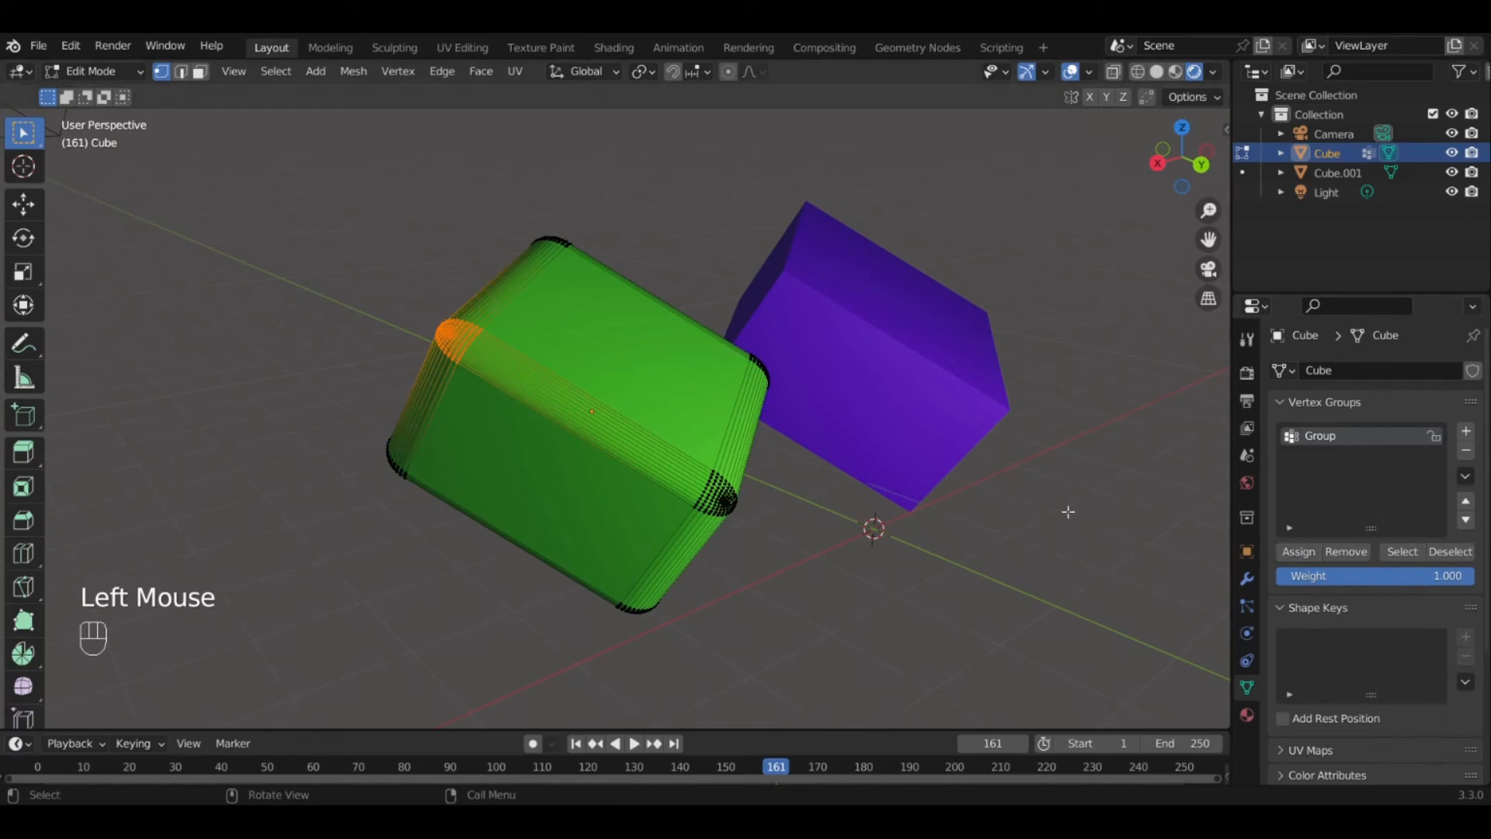
Return to Object Mode, view the cubes from other angles and remove the green cube's vertex group.
key(Tab)
scroll(1030, 507, down, 2)
middle_drag(1029, 508, 752, 492)
scroll(1074, 429, down, 3)
scroll(666, 433, up, 4)
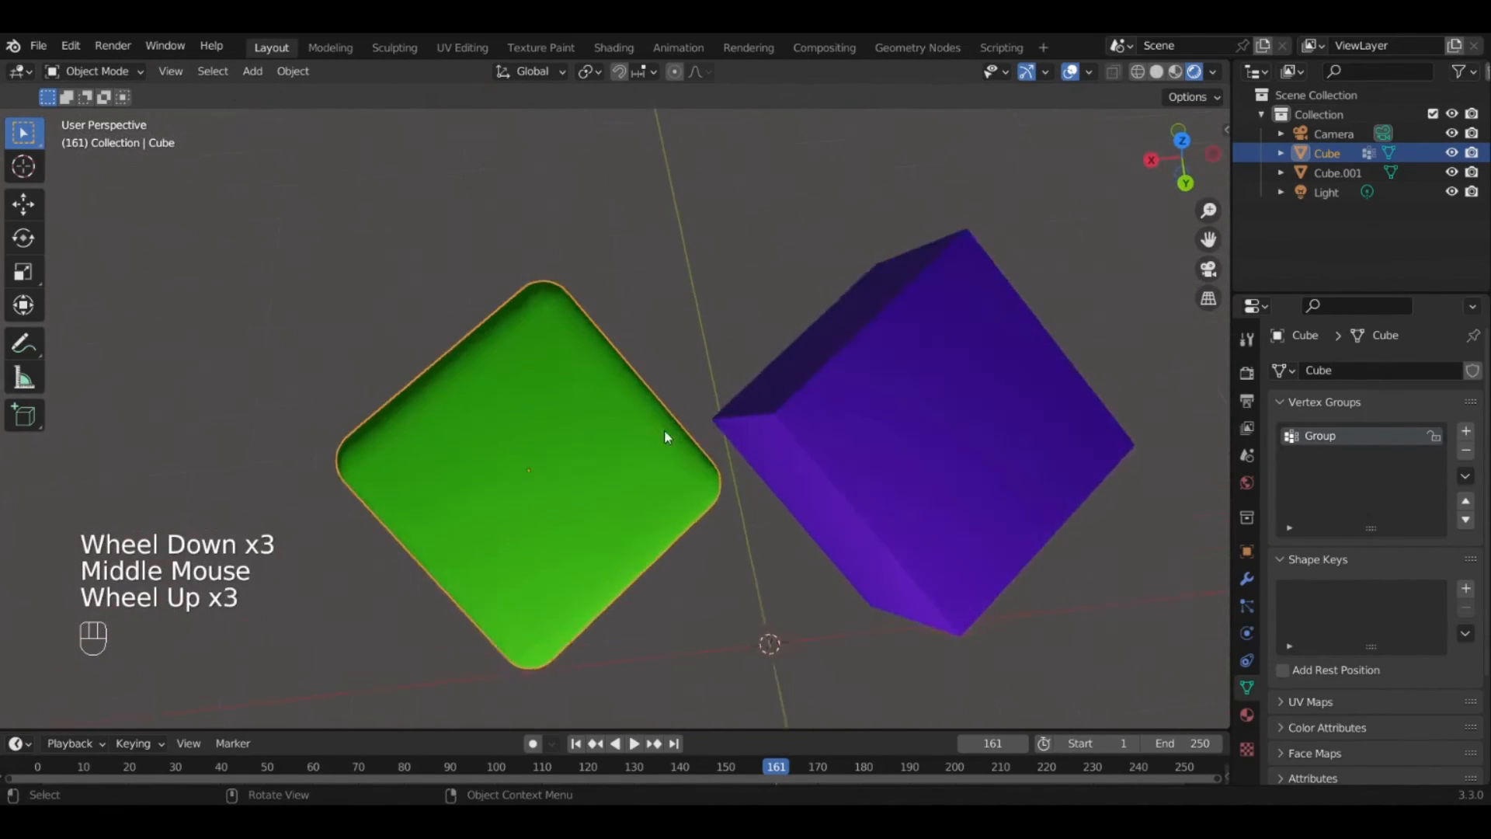
middle_drag(666, 433, 726, 398)
scroll(725, 397, down, 3)
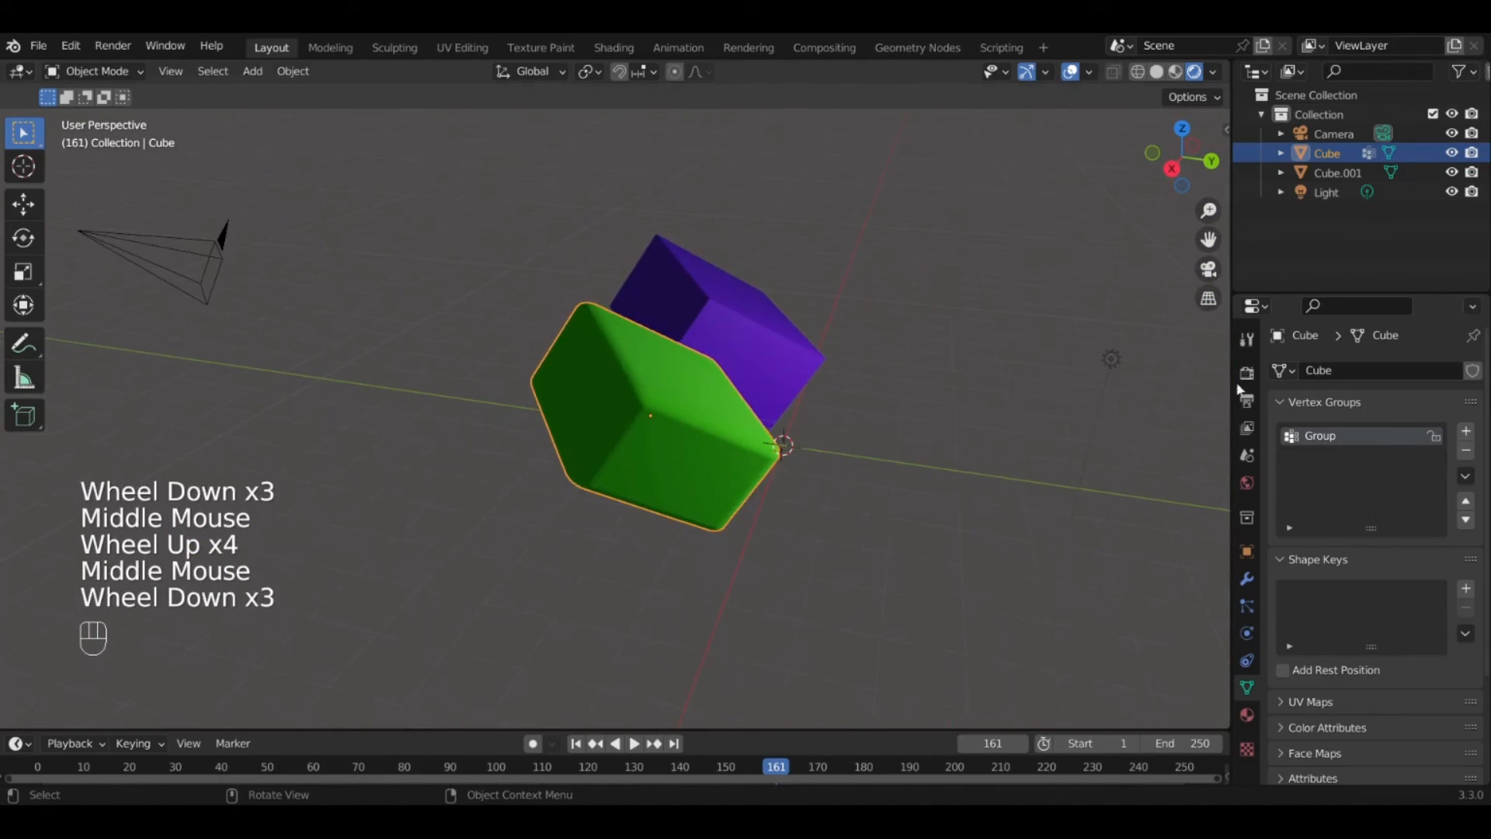
click(1466, 452)
View the green cube's material settings, then deselect the cube.
click(1247, 715)
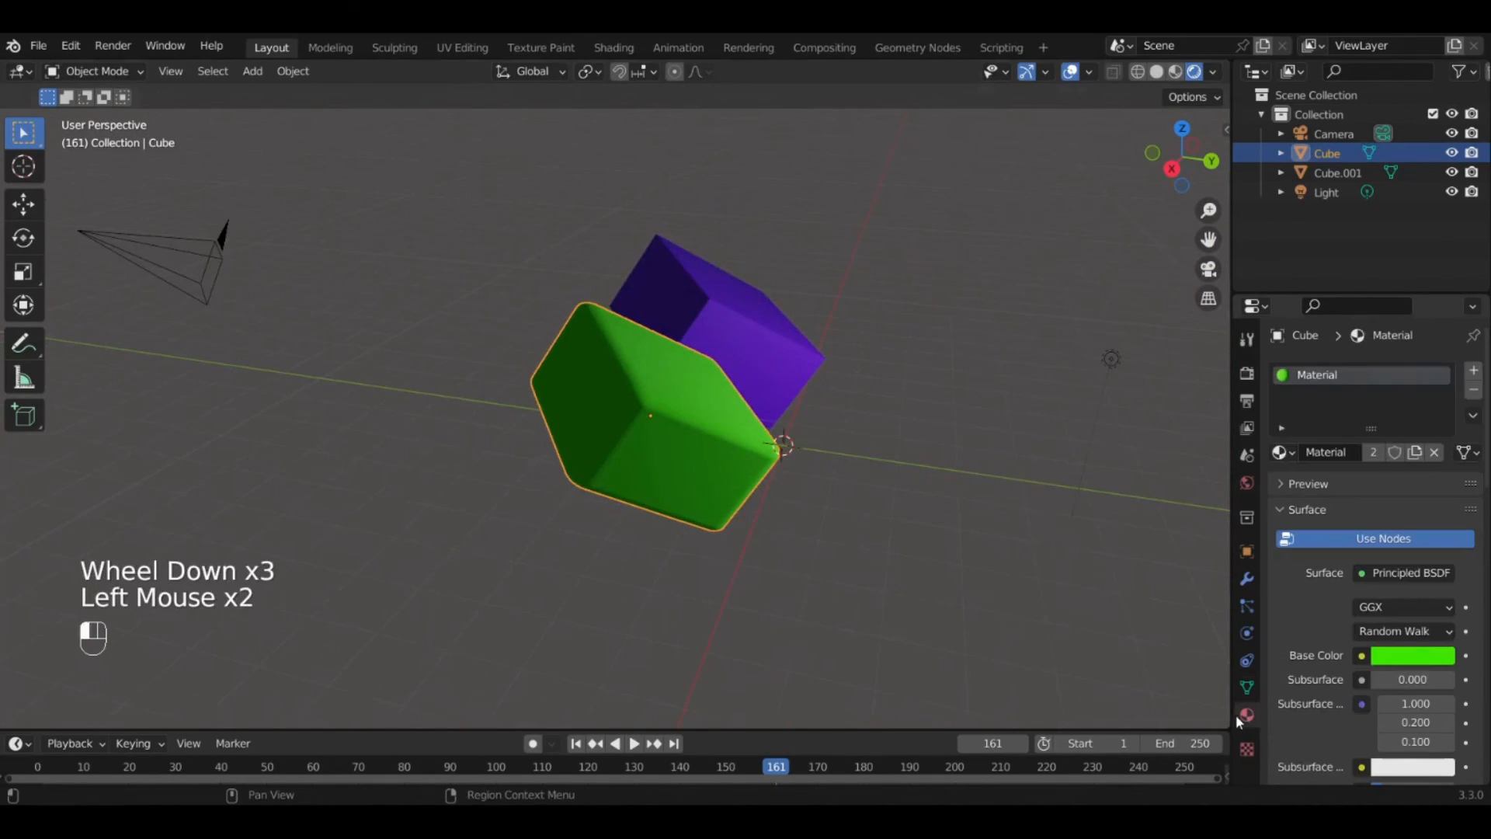
scroll(1469, 396, down, 3)
scroll(1370, 417, up, 6)
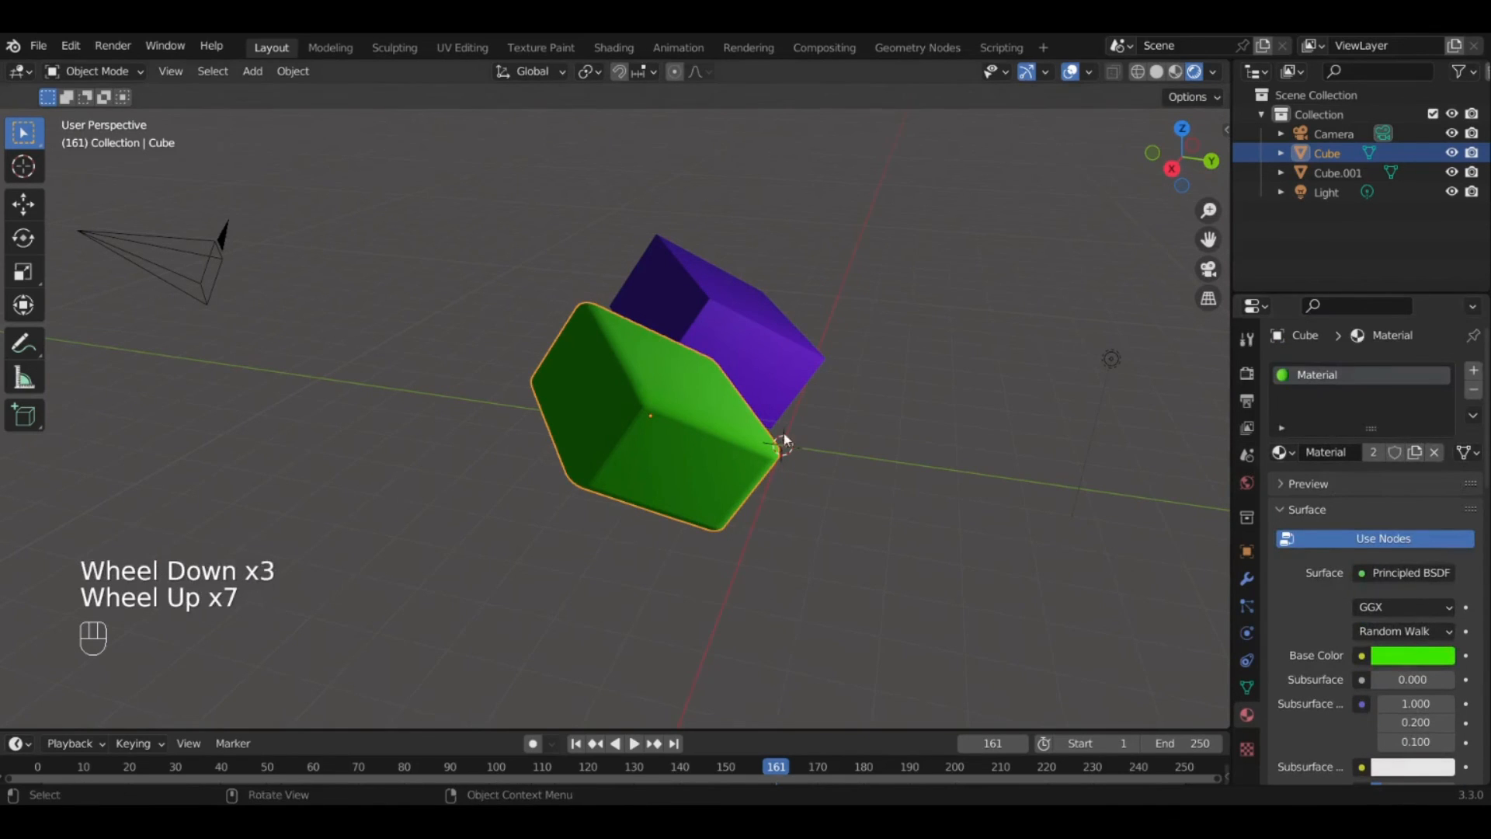
click(940, 534)
middle_drag(939, 535, 737, 416)
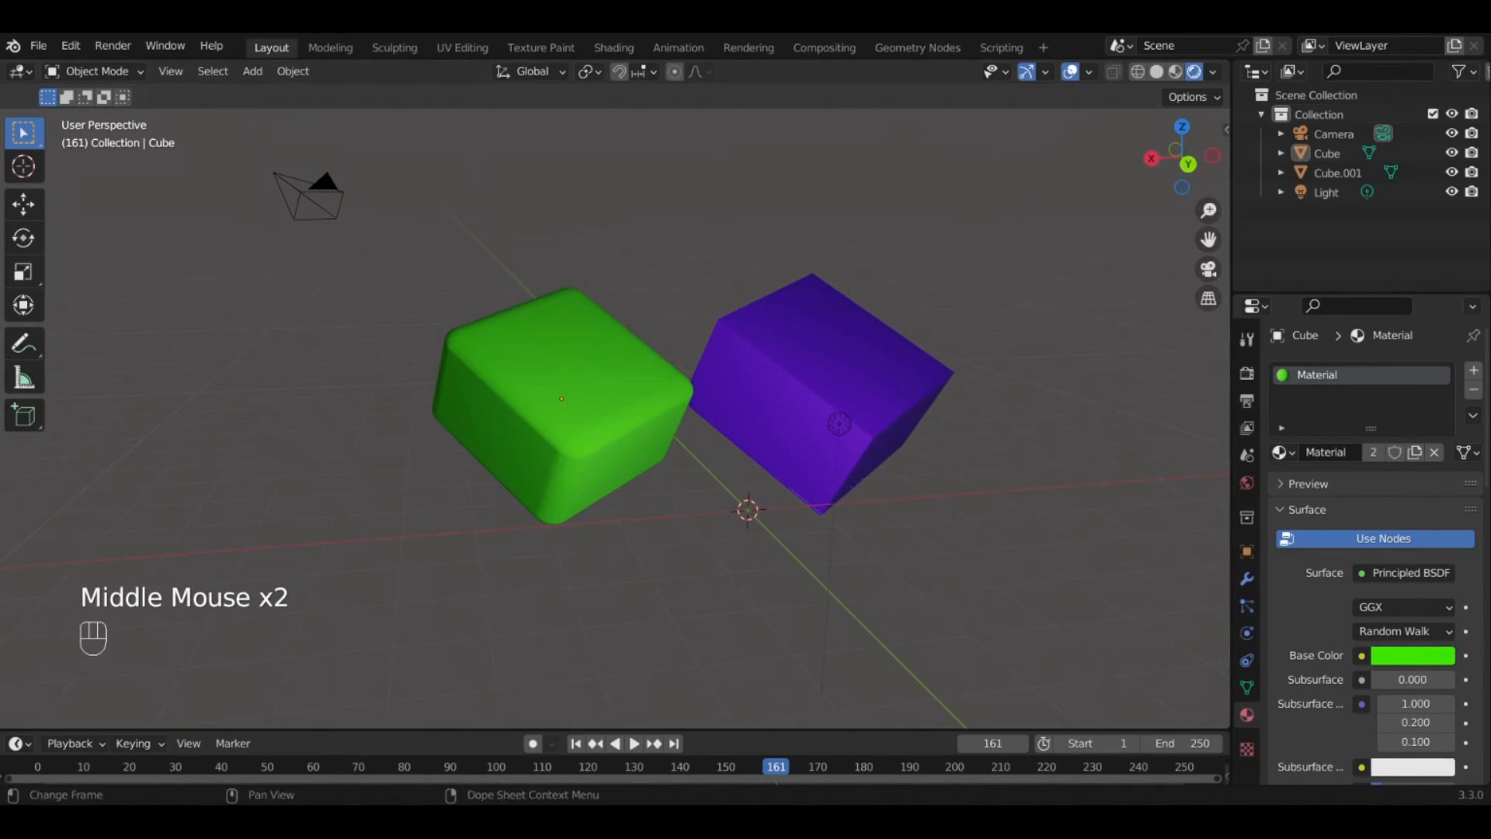
Enlarge the timeline, play the animation from frame 0, and scrub through the frames back to frame 0.
drag(751, 731, 35, 645)
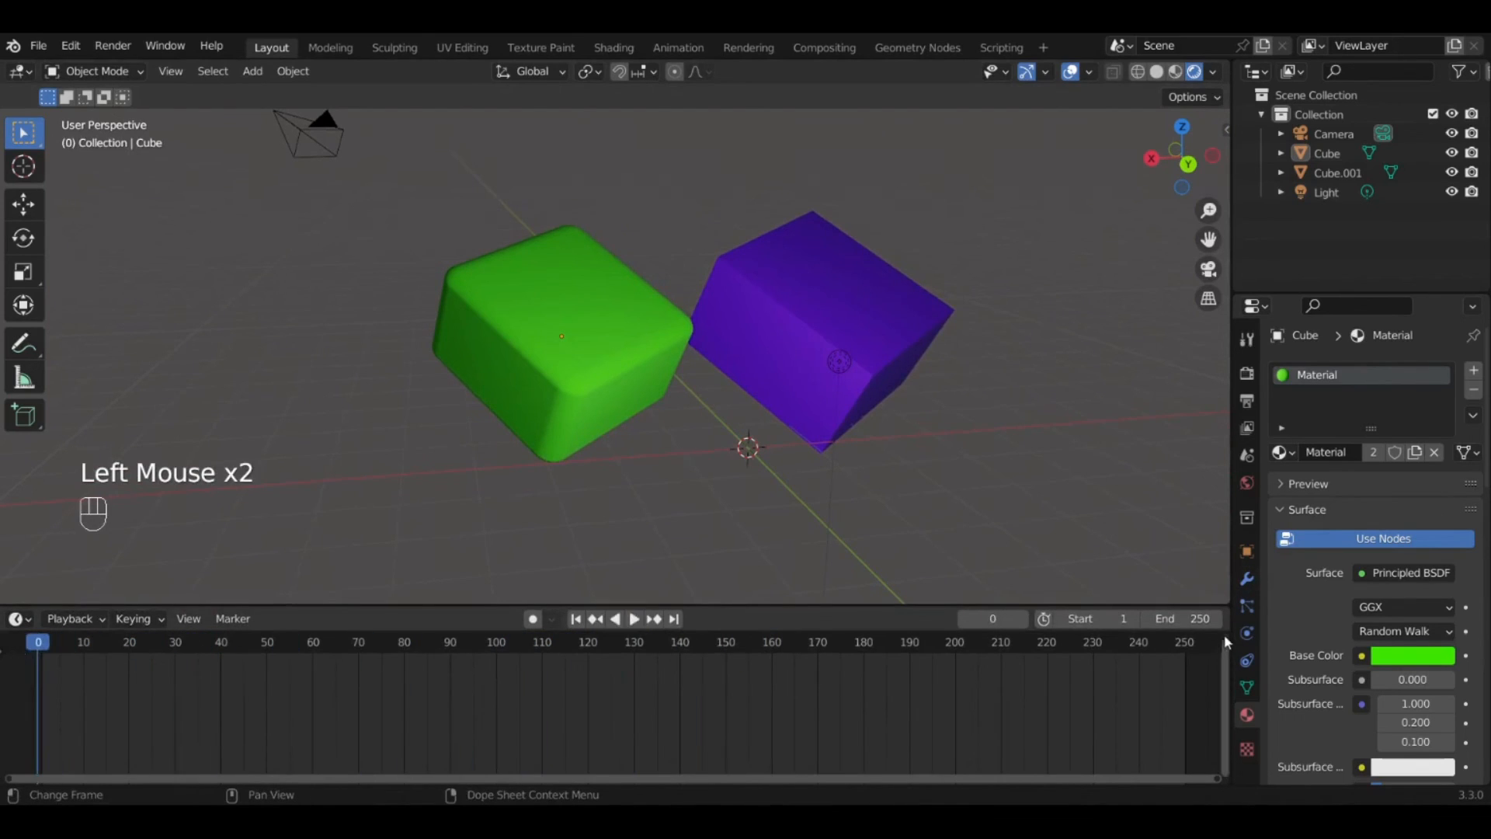
key(space)
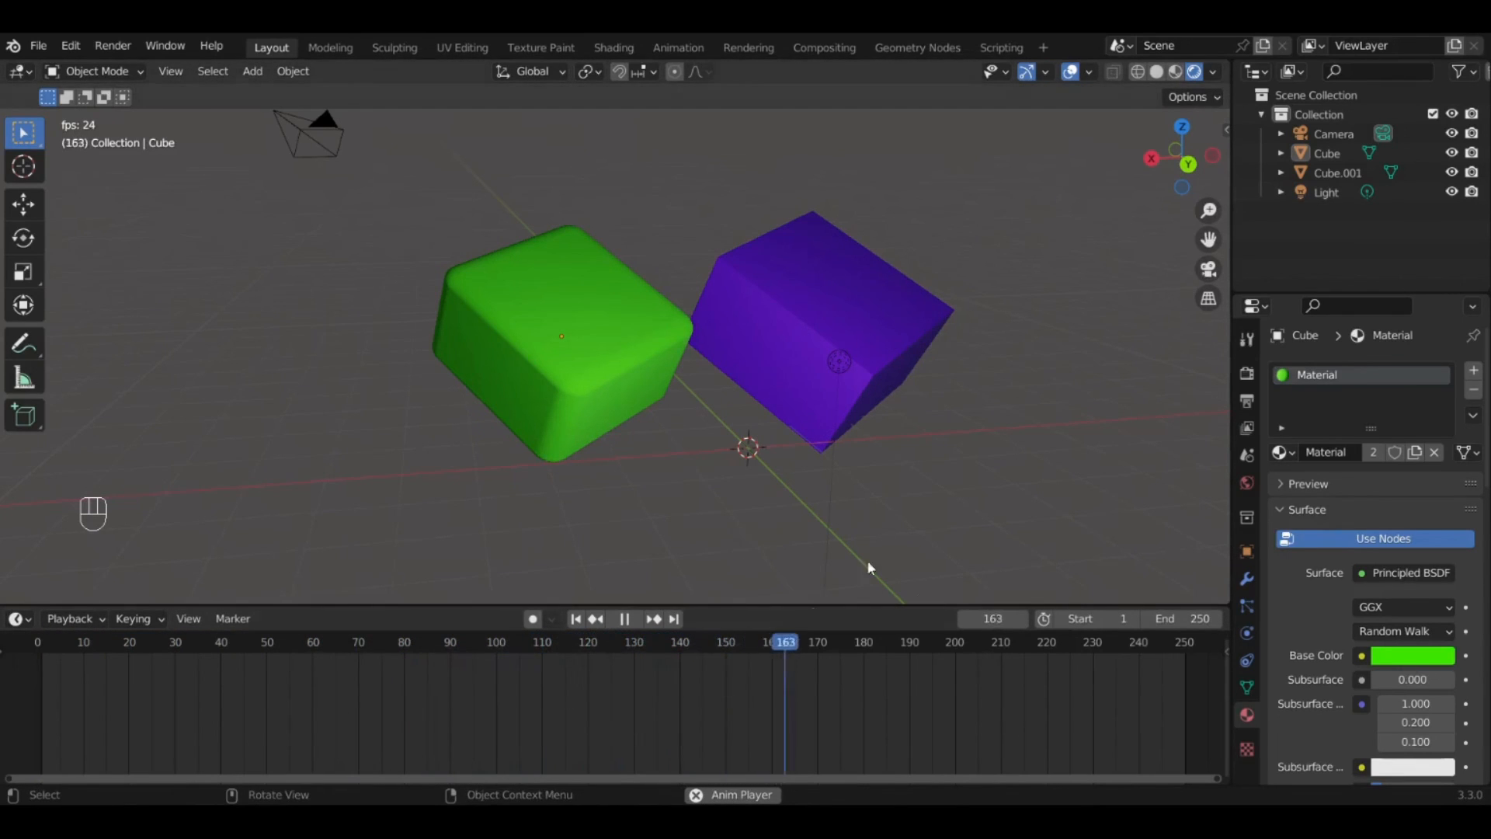
key(space)
click(757, 644)
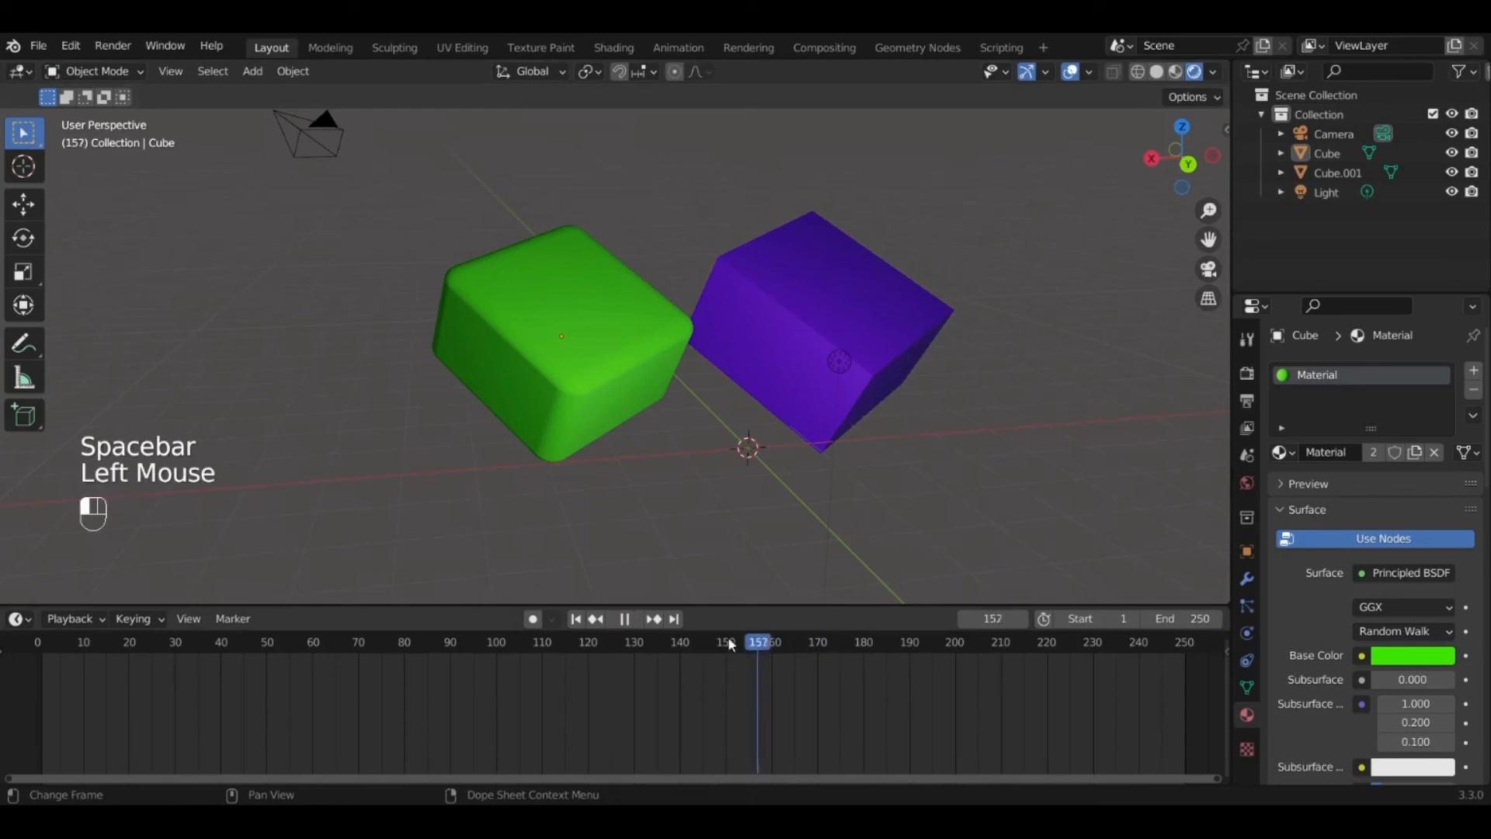
drag(160, 692, 571, 706)
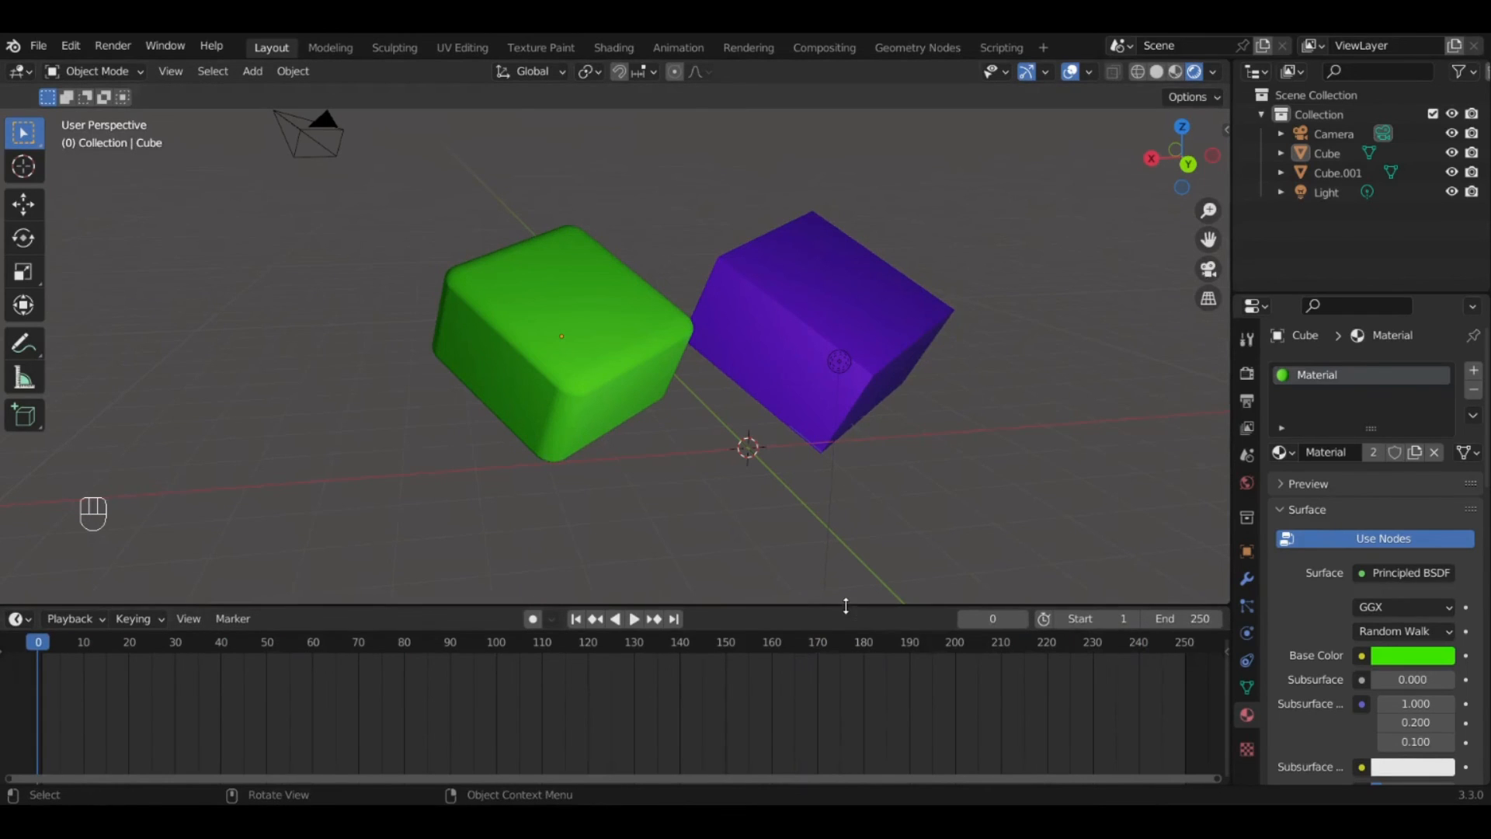
drag(846, 606, 846, 662)
Examine the green and purple cubes from several angles and distances.
scroll(943, 510, up, 3)
middle_drag(940, 506, 757, 642)
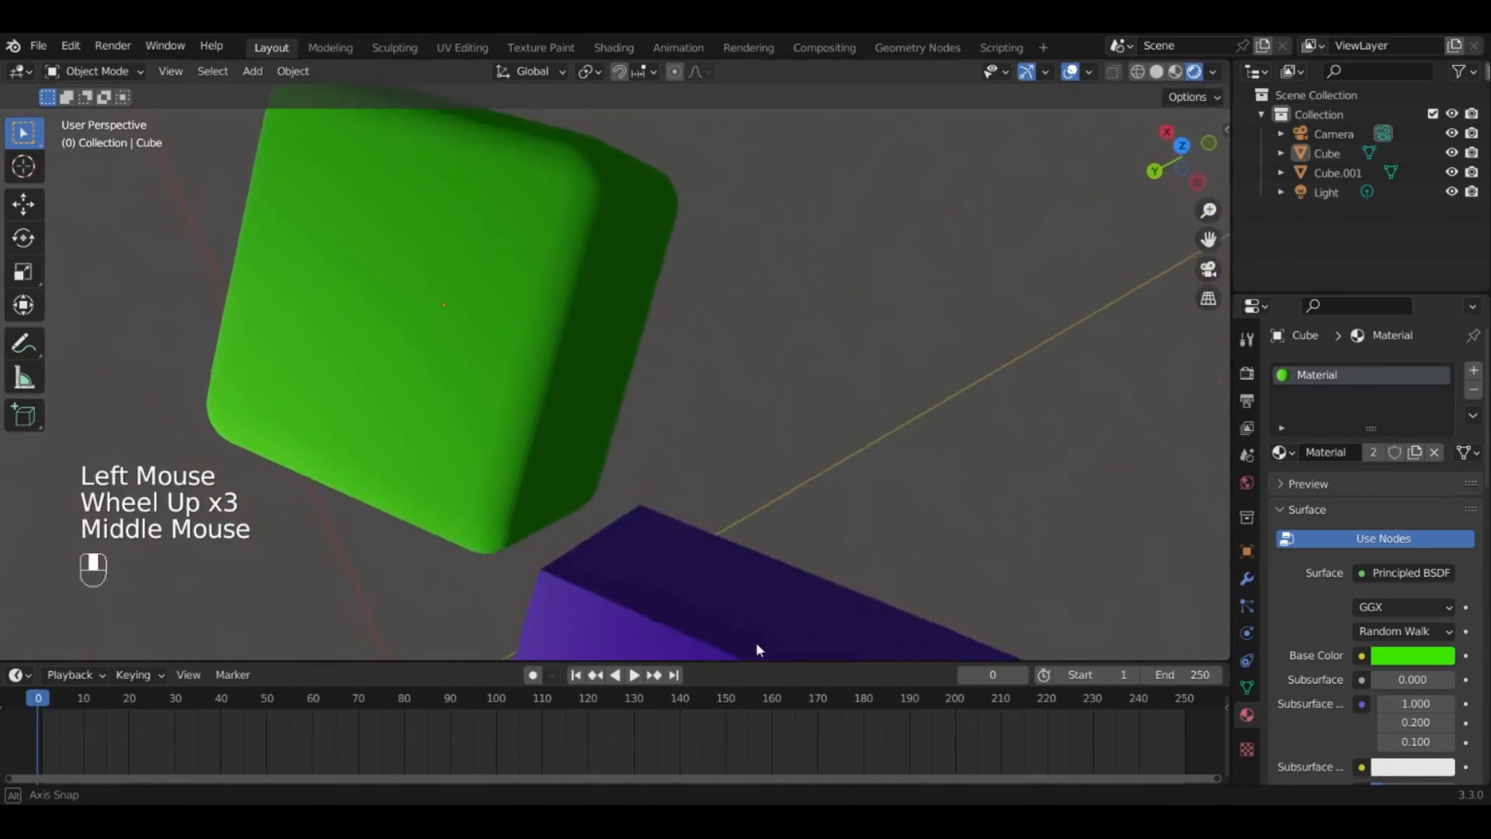
scroll(623, 443, up, 6)
shift+middle_drag(573, 413, 96, 435)
scroll(286, 415, down, 6)
middle_drag(365, 379, 642, 250)
shift+middle_drag(827, 381, 665, 288)
scroll(772, 277, up, 1)
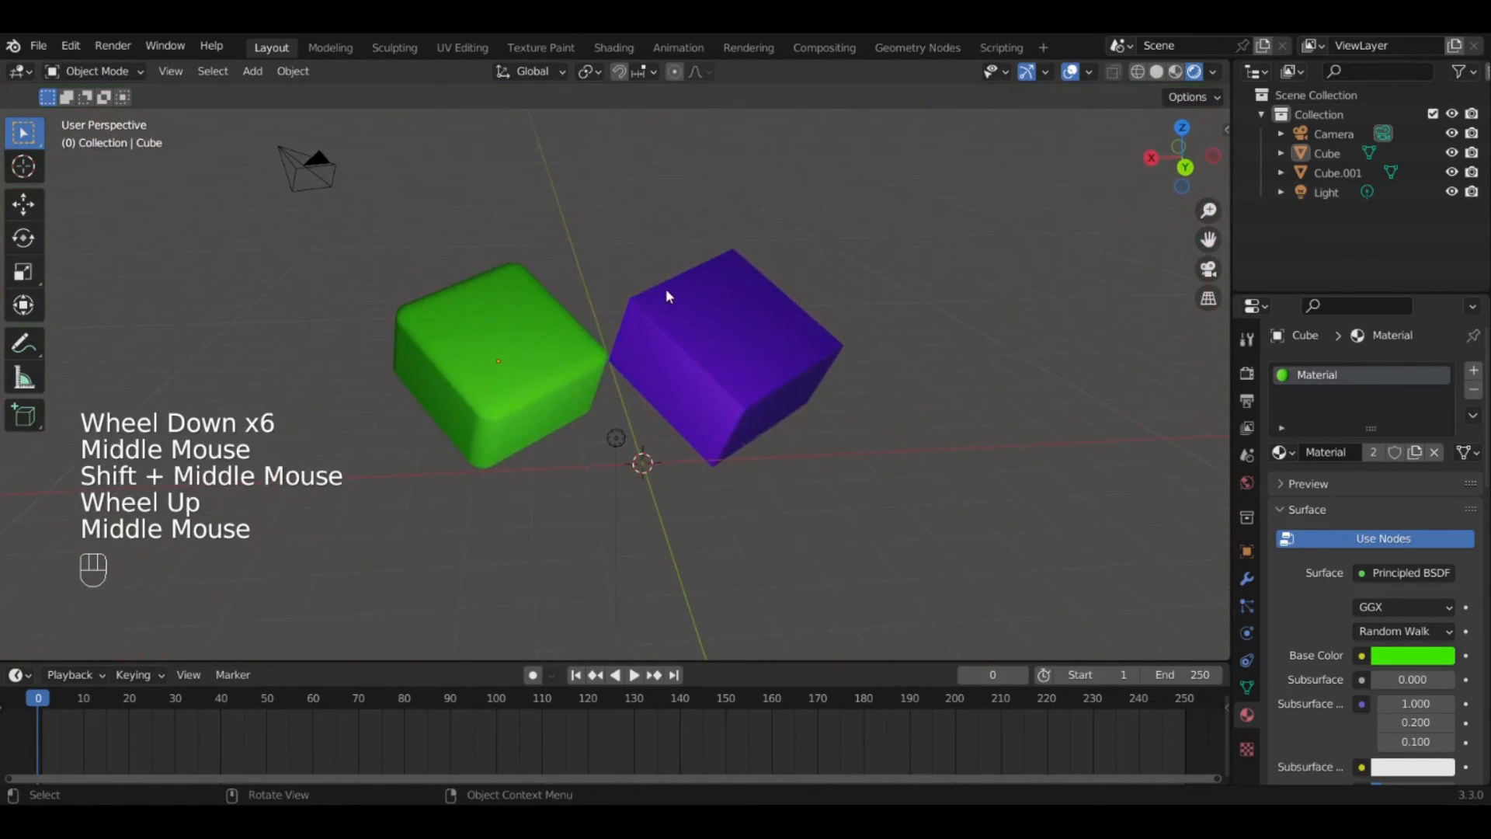